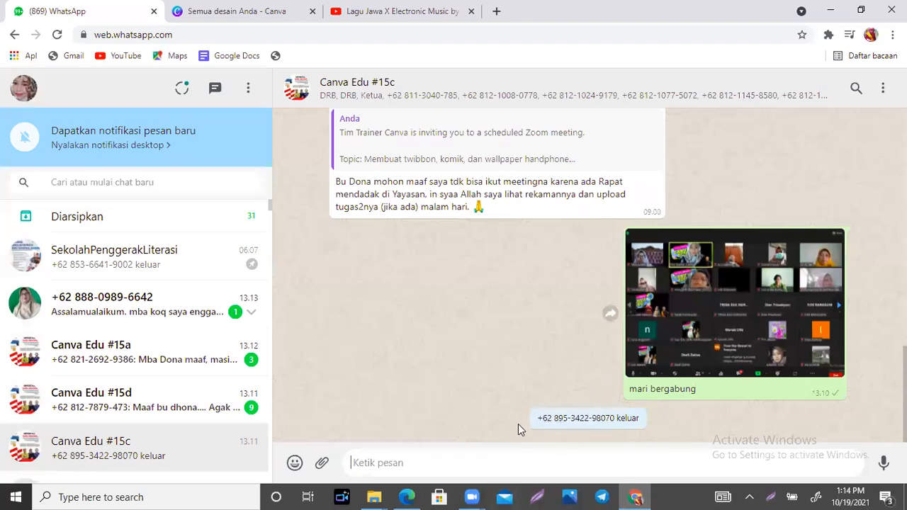
- Block the member who left the Canva Edu #15c group from their contact info panel
{"action": "left_click", "coordinate": [563, 420]}
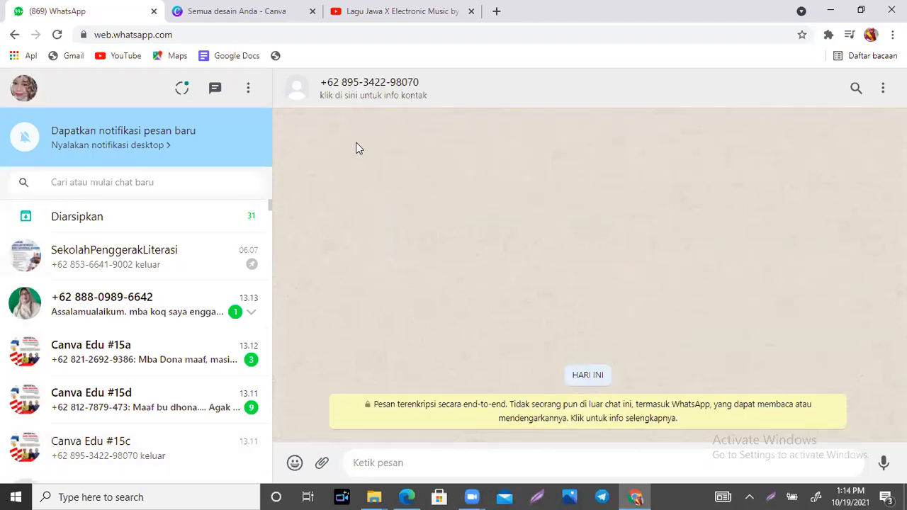
{"action": "left_click", "coordinate": [341, 98]}
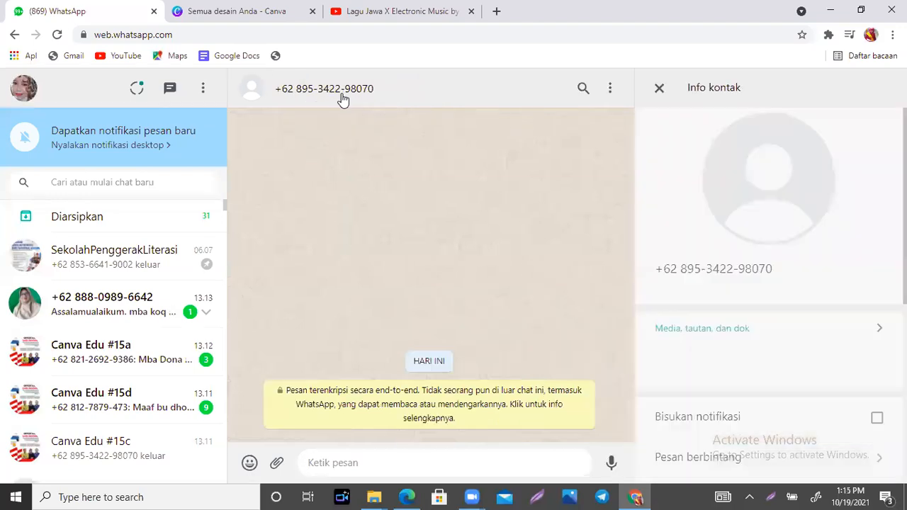
{"action": "scroll", "coordinate": [871, 172], "scroll_direction": "down", "scroll_amount": 1}
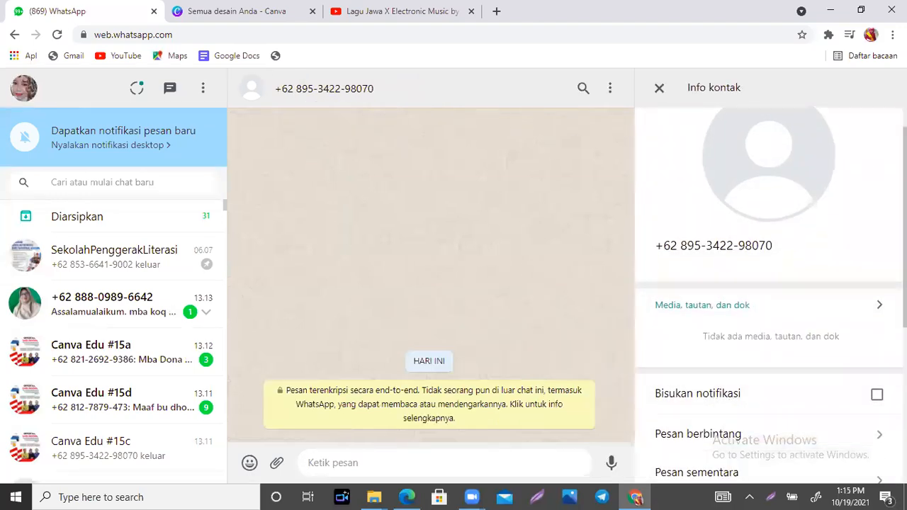
{"action": "scroll", "coordinate": [770, 297], "scroll_direction": "down", "scroll_amount": 5}
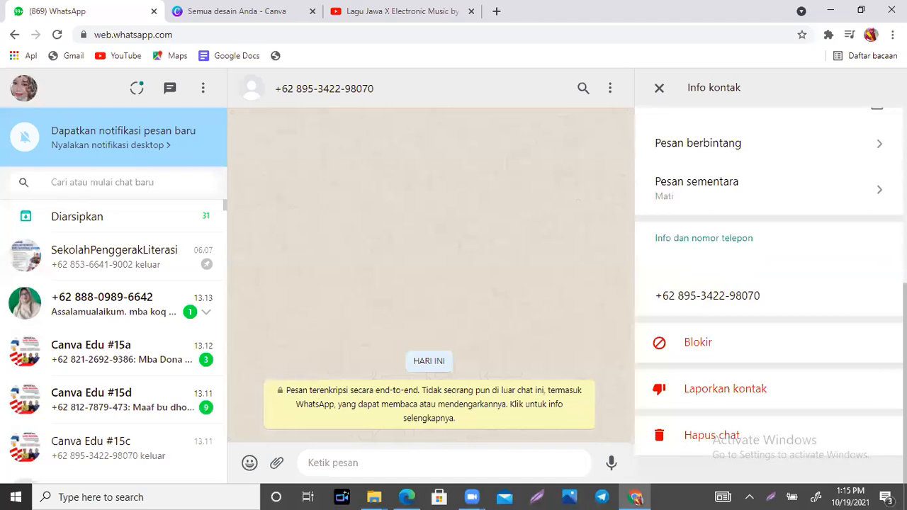
{"action": "left_click", "coordinate": [692, 346]}
{"action": "left_click", "coordinate": [525, 318]}
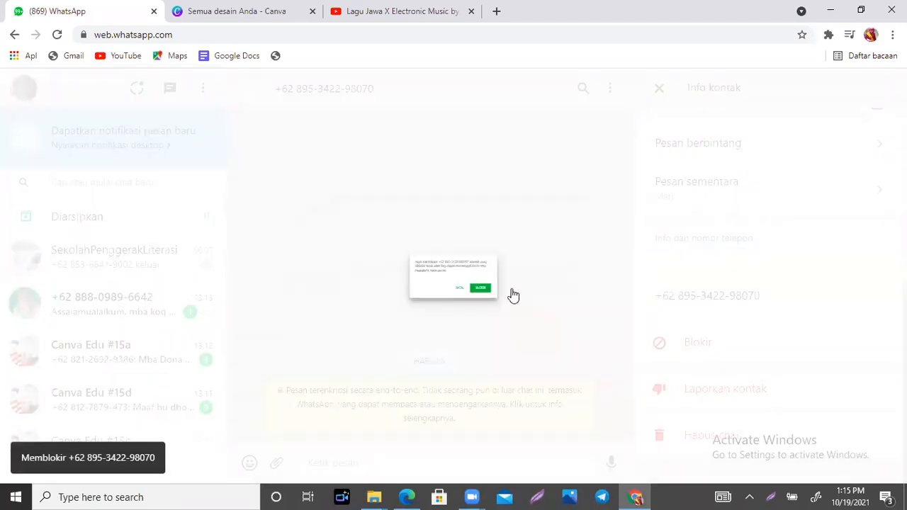
{"action": "left_click", "coordinate": [659, 90]}
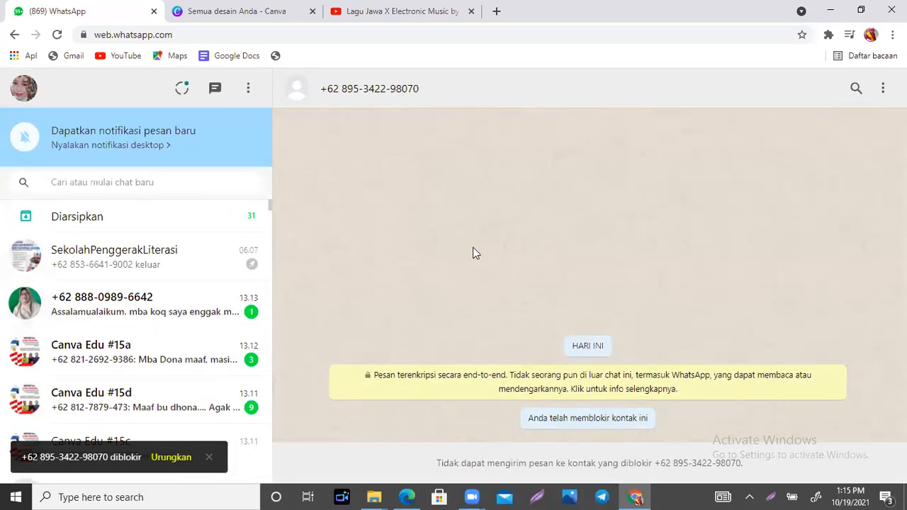
- Open the 'Membuat Twibbon, Komik Digital dan Wallpaper Handphone' design from the Canva tab
{"action": "left_click", "coordinate": [230, 10]}
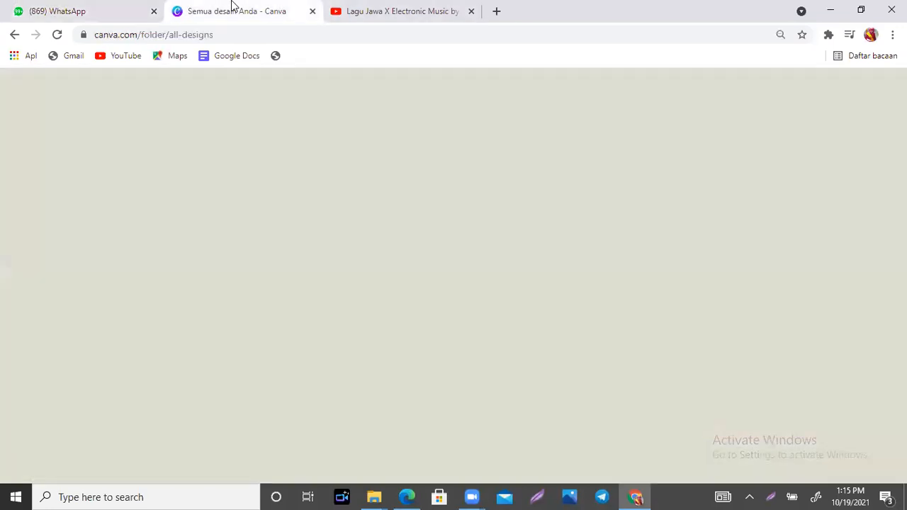
{"action": "left_click", "coordinate": [237, 330]}
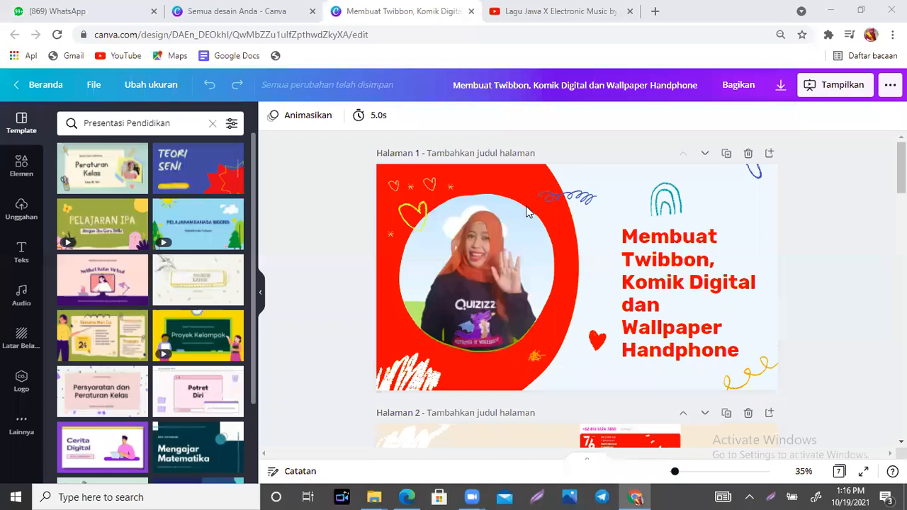
- Collapse the template browser so page 1 fills the workspace, leaving nothing selected
{"action": "left_click", "coordinate": [670, 314]}
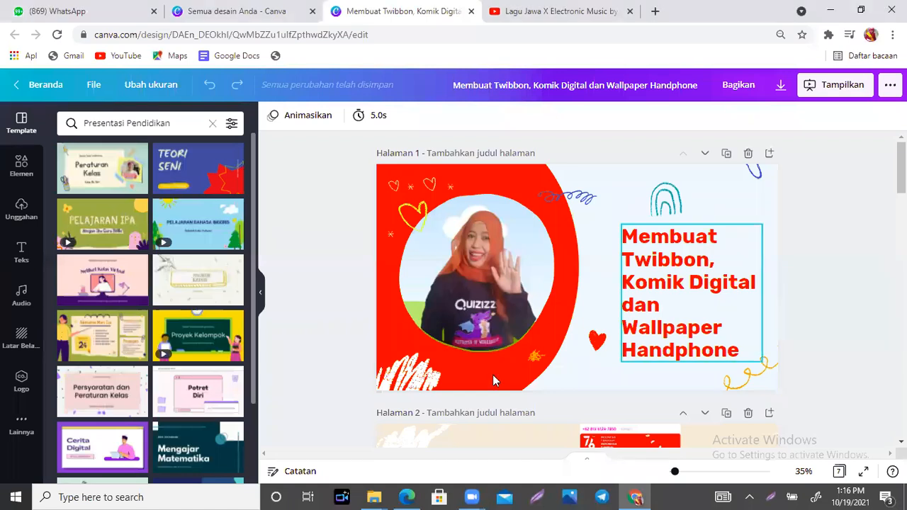
{"action": "left_click", "coordinate": [262, 254]}
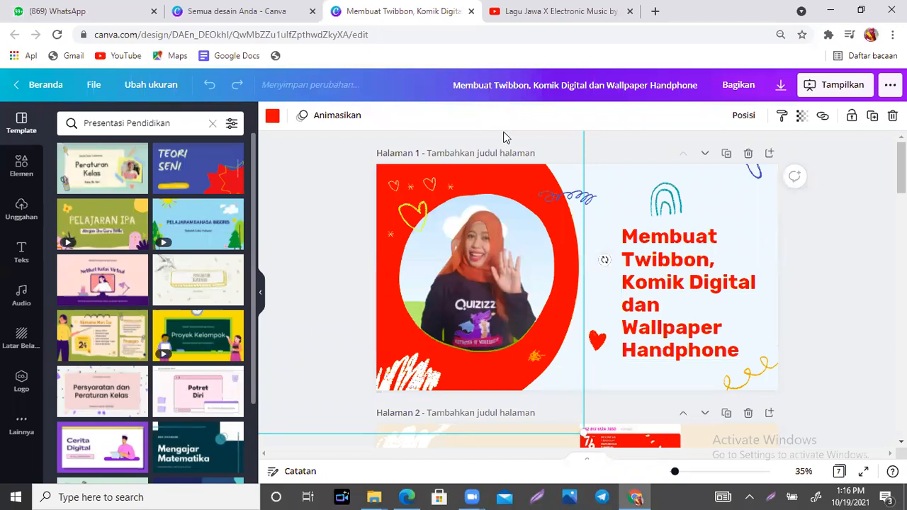
{"action": "left_click", "coordinate": [262, 297]}
{"action": "left_click", "coordinate": [696, 248]}
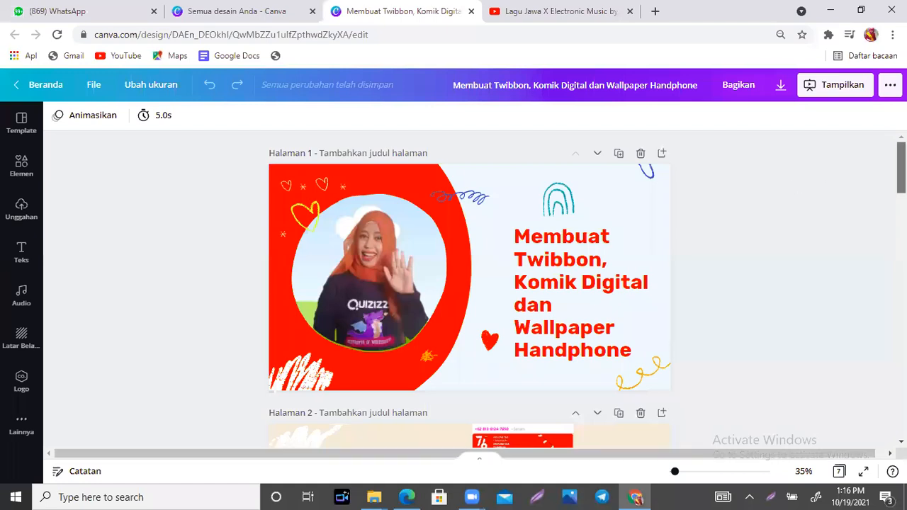
- Scroll down to page 2's three example participant twibbons
{"action": "scroll", "coordinate": [468, 290], "scroll_direction": "down", "scroll_amount": 3}
{"action": "scroll", "coordinate": [468, 289], "scroll_direction": "down", "scroll_amount": 4}
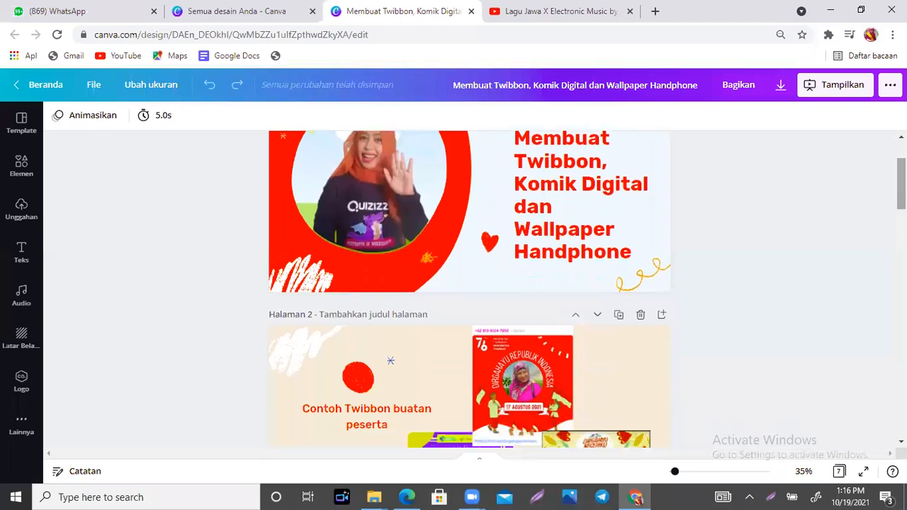
{"action": "scroll", "coordinate": [745, 233], "scroll_direction": "down", "scroll_amount": 3}
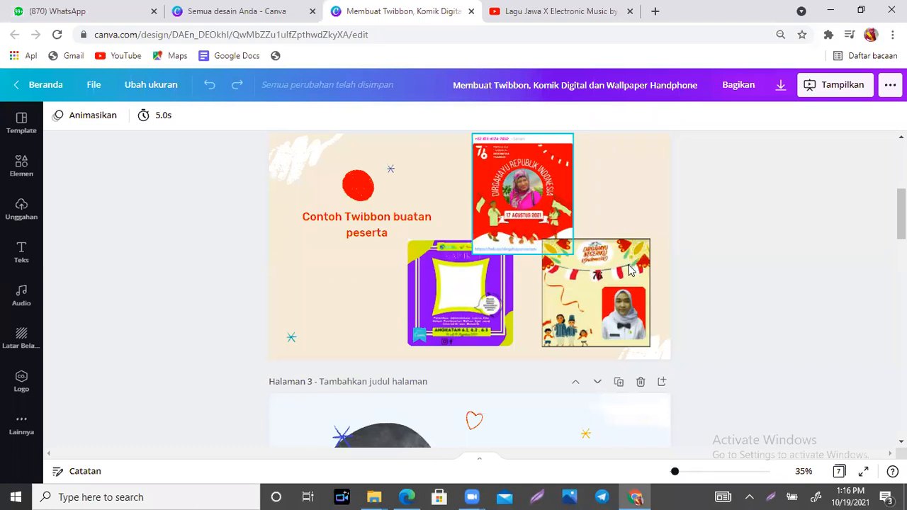
{"action": "left_click", "coordinate": [567, 200]}
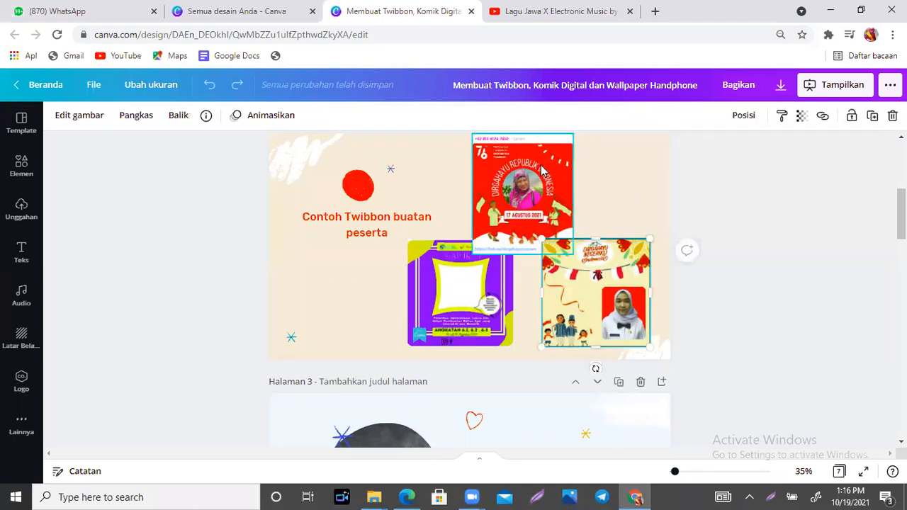
{"action": "left_click", "coordinate": [627, 276]}
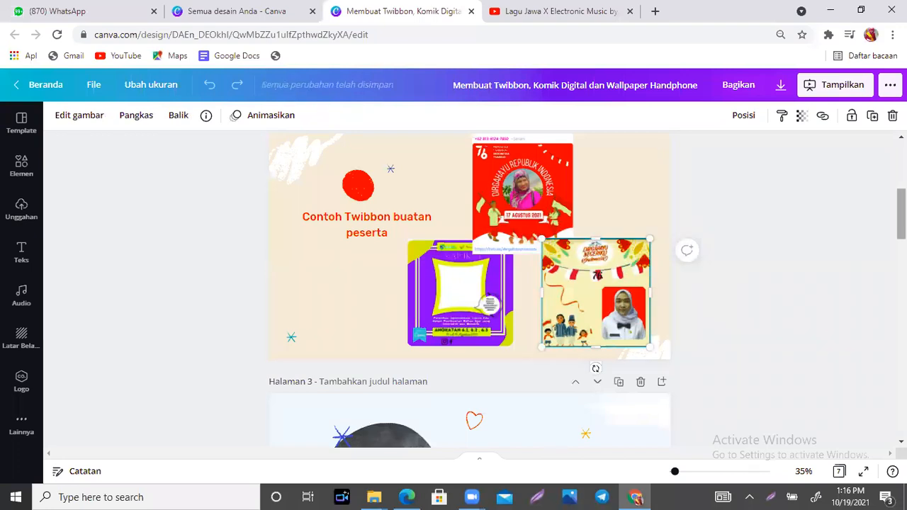
{"action": "scroll", "coordinate": [468, 291], "scroll_direction": "down", "scroll_amount": 1}
{"action": "key", "text": "Escape"}
{"action": "scroll", "coordinate": [468, 290], "scroll_direction": "up", "scroll_amount": 1}
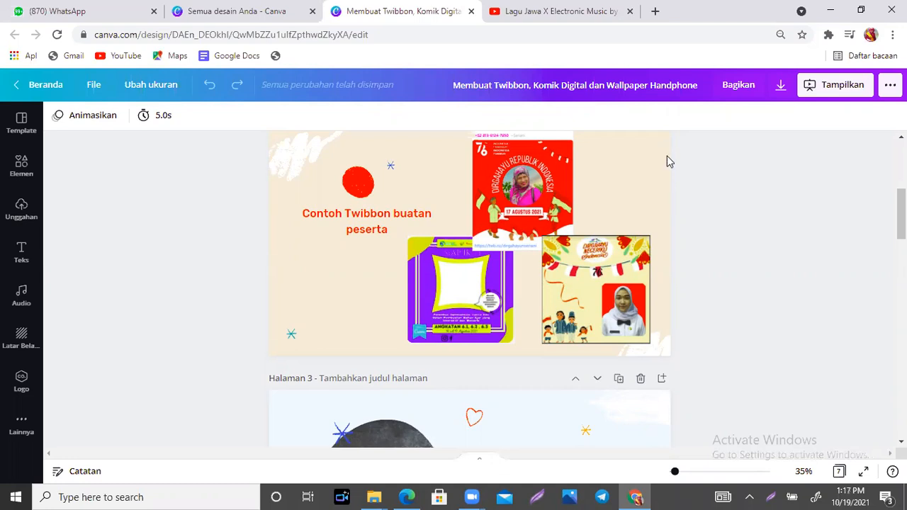
{"action": "left_click_drag", "start_coordinate": [451, 272], "coordinate": [481, 262]}
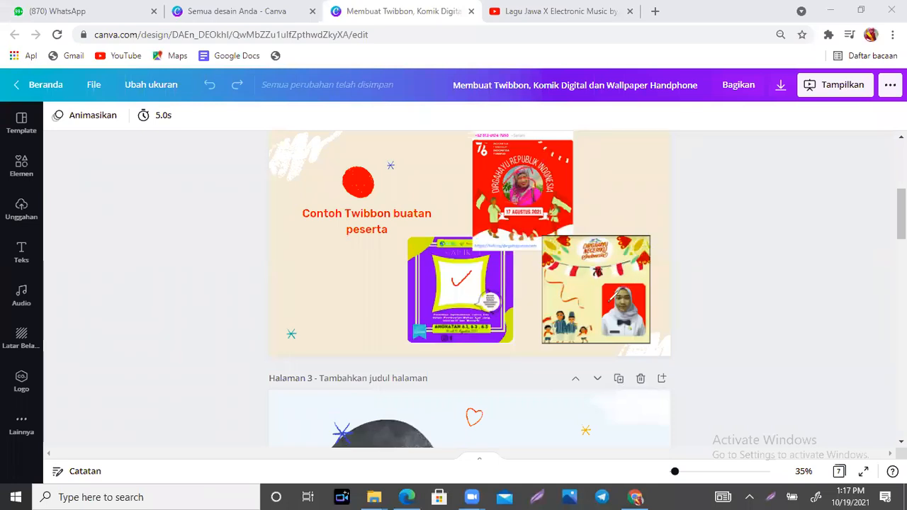
{"action": "left_click_drag", "start_coordinate": [672, 271], "coordinate": [625, 295]}
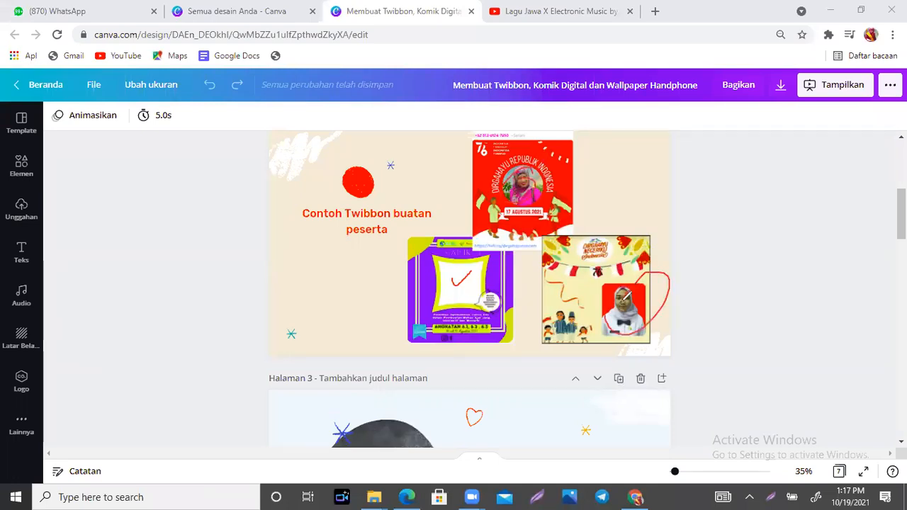
{"action": "left_click", "coordinate": [629, 115]}
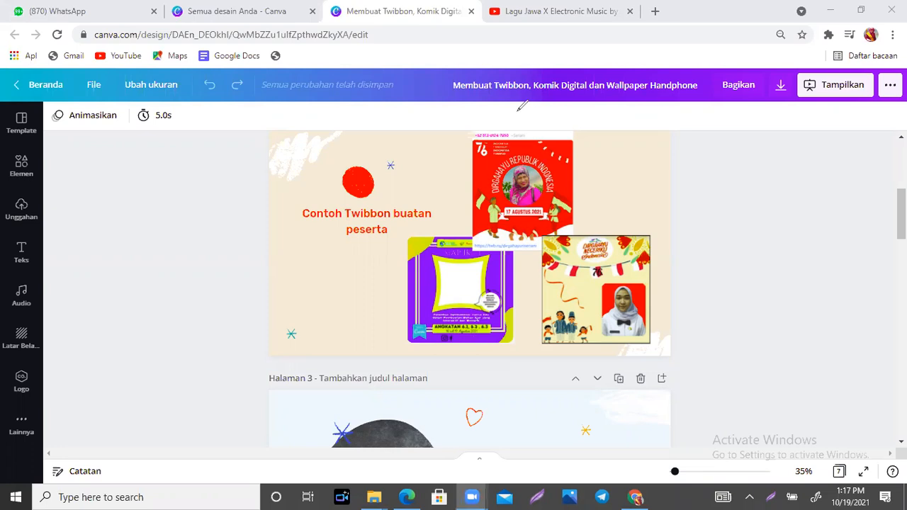
{"action": "scroll", "coordinate": [901, 227], "scroll_direction": "down", "scroll_amount": 3}
{"action": "scroll", "coordinate": [902, 234], "scroll_direction": "down", "scroll_amount": 1}
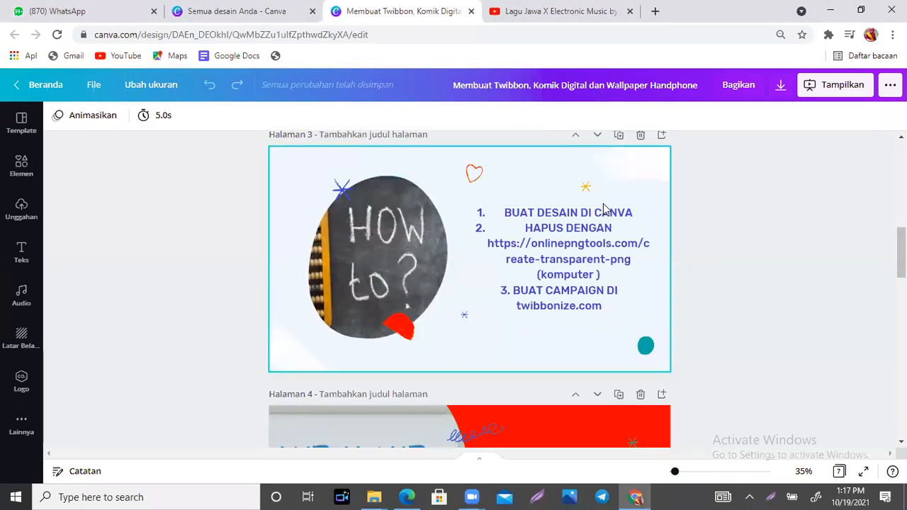
{"action": "left_click", "coordinate": [637, 215]}
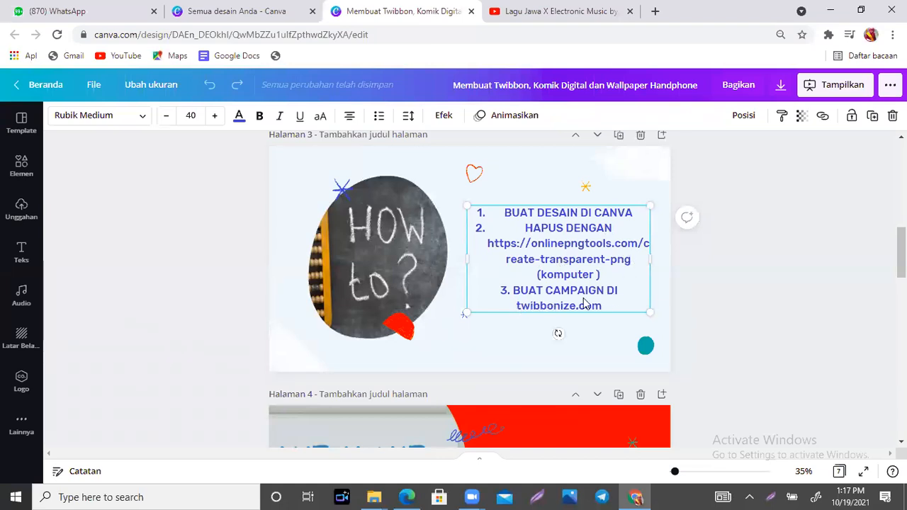
{"action": "left_click", "coordinate": [589, 324]}
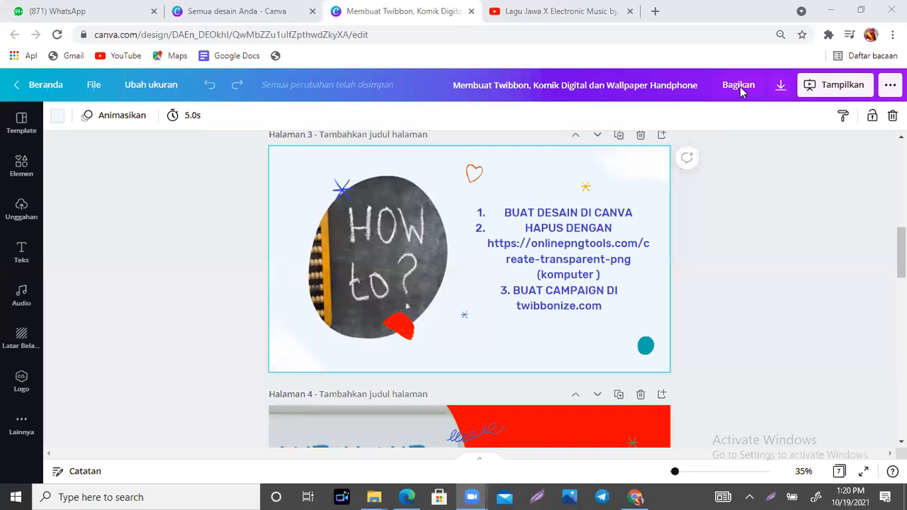
{"action": "left_click", "coordinate": [768, 229]}
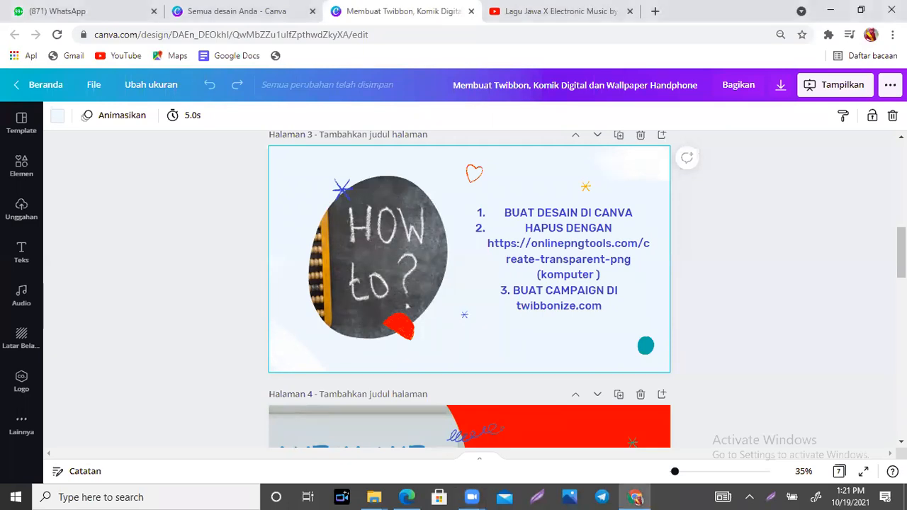
{"action": "scroll", "coordinate": [768, 229], "scroll_direction": "down", "scroll_amount": 2}
{"action": "scroll", "coordinate": [470, 290], "scroll_direction": "up", "scroll_amount": 3}
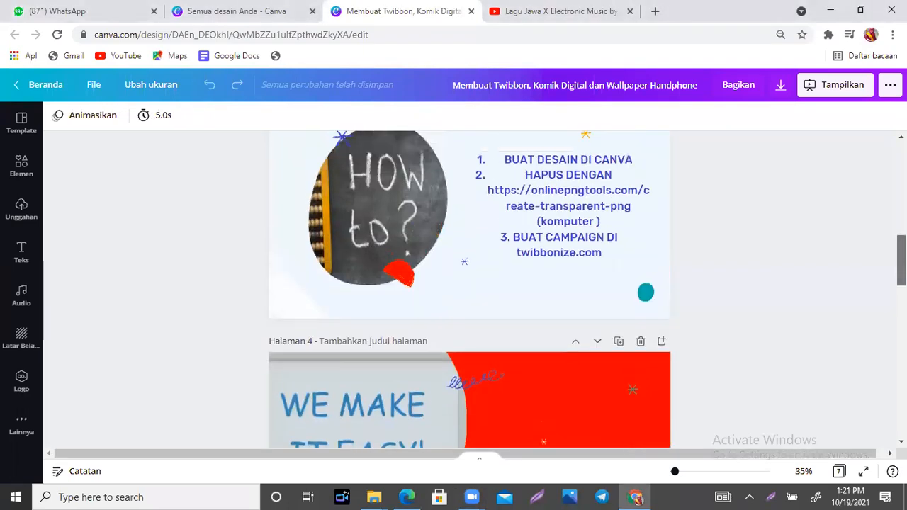
{"action": "left_click", "coordinate": [422, 81]}
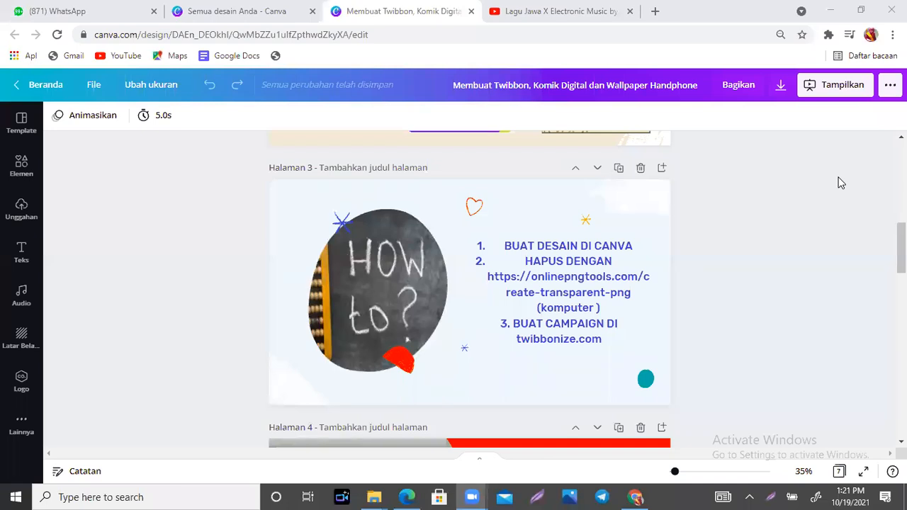
{"action": "scroll", "coordinate": [902, 248], "scroll_direction": "down", "scroll_amount": 1}
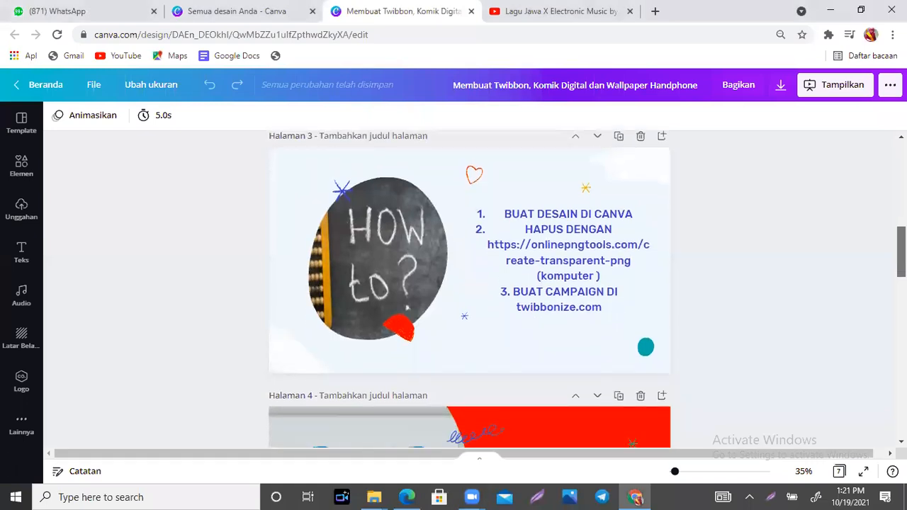
{"action": "scroll", "coordinate": [469, 283], "scroll_direction": "down", "scroll_amount": 3}
{"action": "left_click_drag", "start_coordinate": [902, 271], "coordinate": [902, 250]}
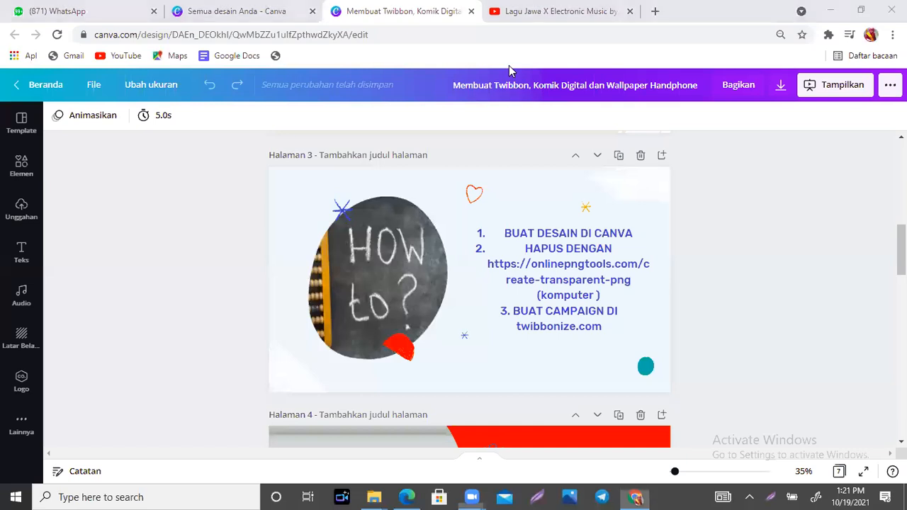
- Load canva.com in a new tab beside the twibbon editor tab
{"action": "left_click", "coordinate": [402, 16]}
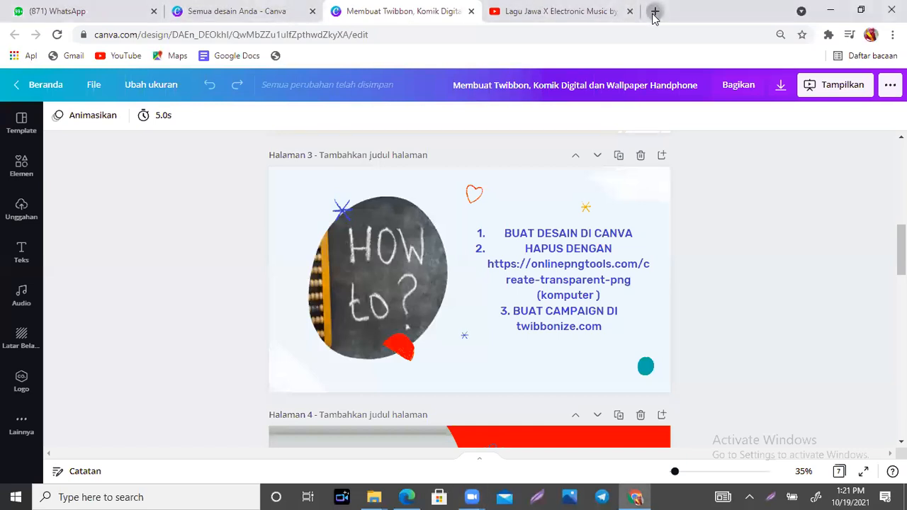
{"action": "left_click", "coordinate": [654, 13]}
{"action": "type", "text": "canva"}
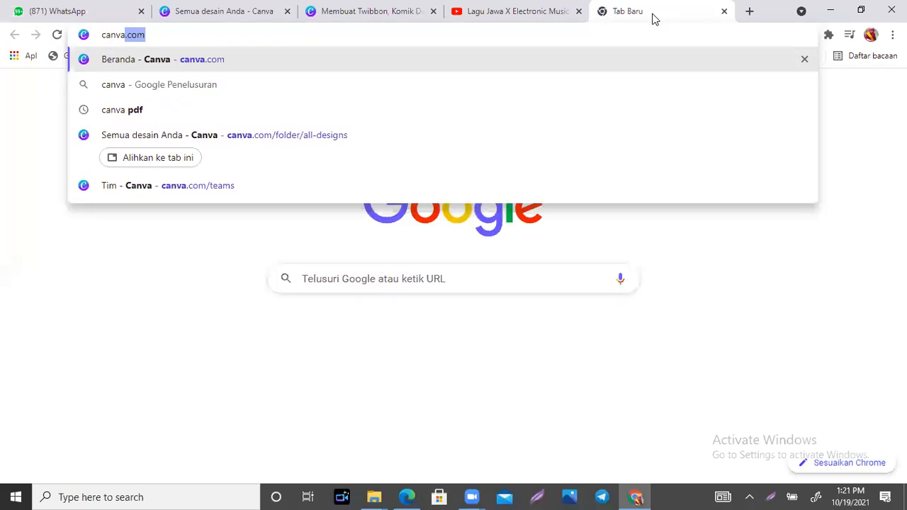
{"action": "left_click", "coordinate": [540, 61]}
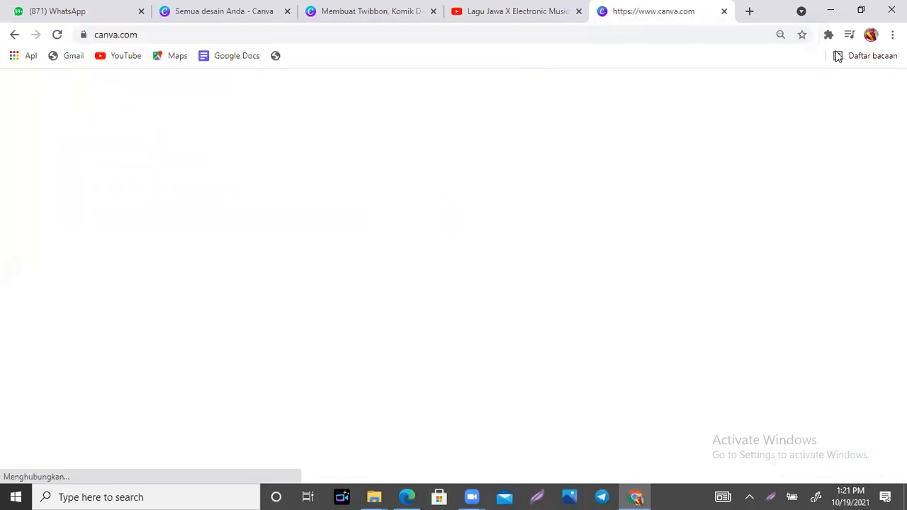
{"action": "left_click", "coordinate": [367, 9]}
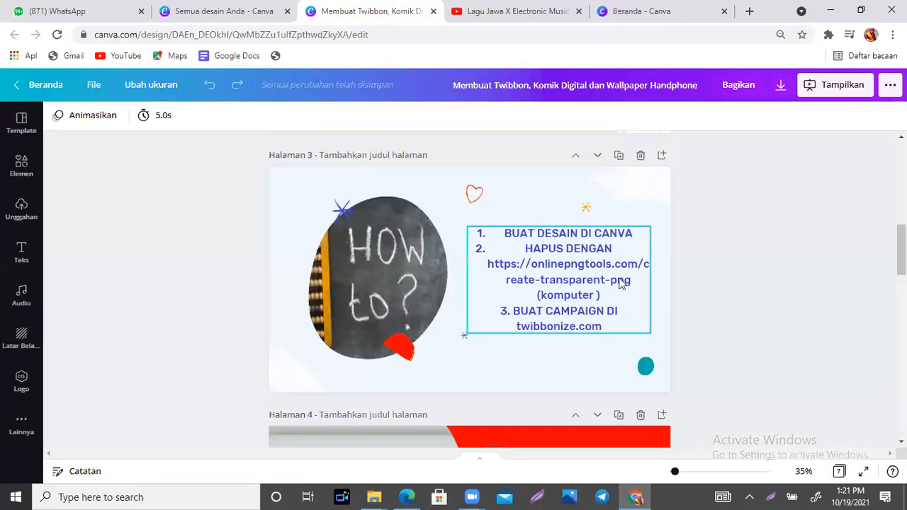
{"action": "left_click", "coordinate": [666, 8]}
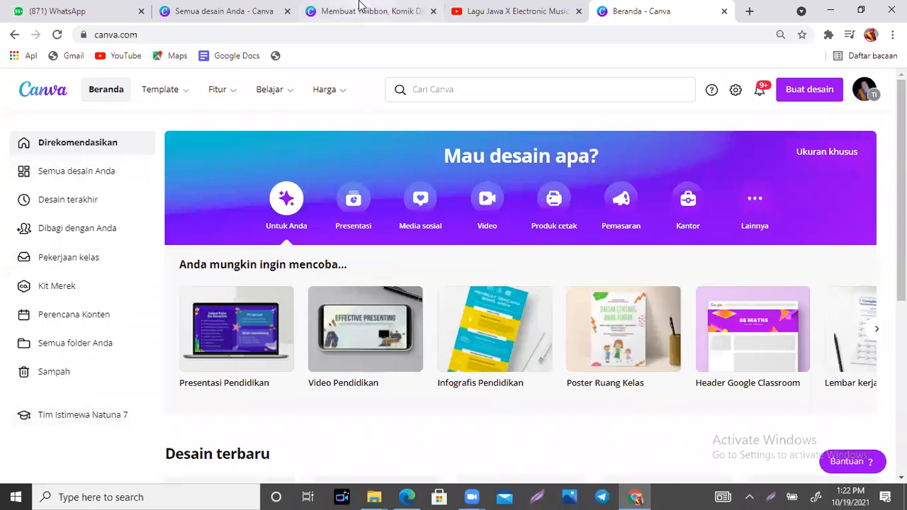
- Switch the Canva account to the Tim Kompak team from the avatar's team list
{"action": "left_click", "coordinate": [863, 97]}
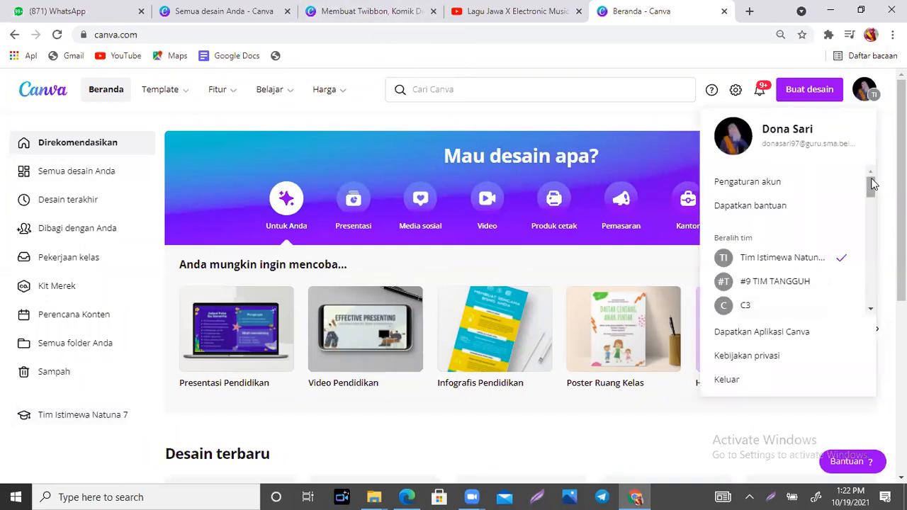
{"action": "left_click_drag", "start_coordinate": [872, 185], "coordinate": [874, 286]}
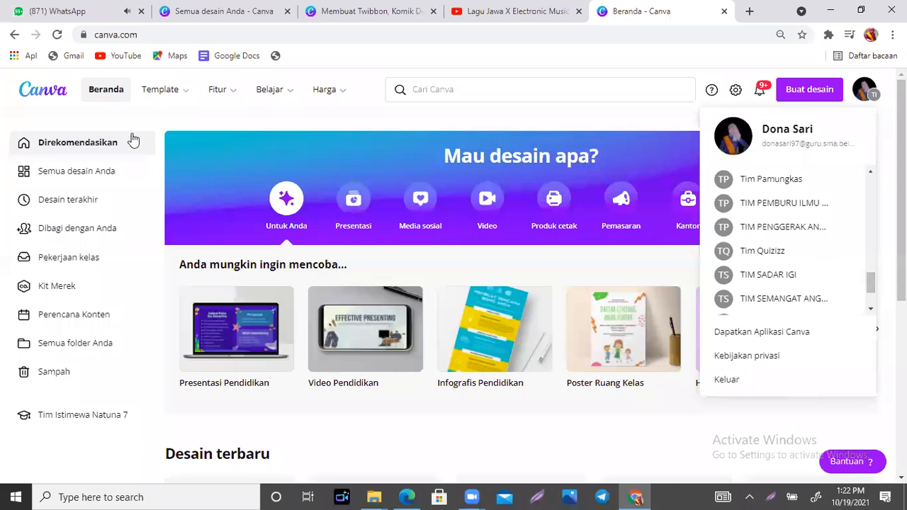
{"action": "left_click_drag", "start_coordinate": [874, 284], "coordinate": [871, 259]}
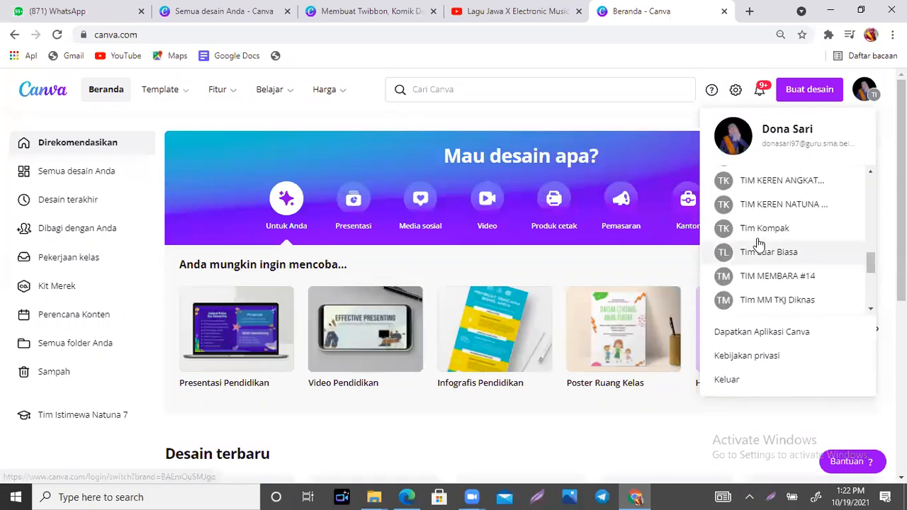
{"action": "left_click", "coordinate": [759, 234]}
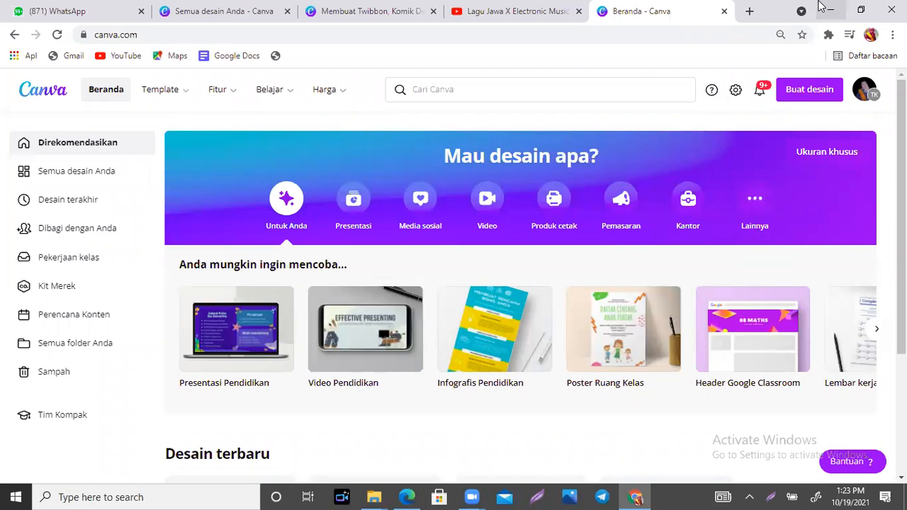
- Open Google Classroom in a new browser tab
{"action": "left_click", "coordinate": [753, 14]}
{"action": "type", "text": "clas"}
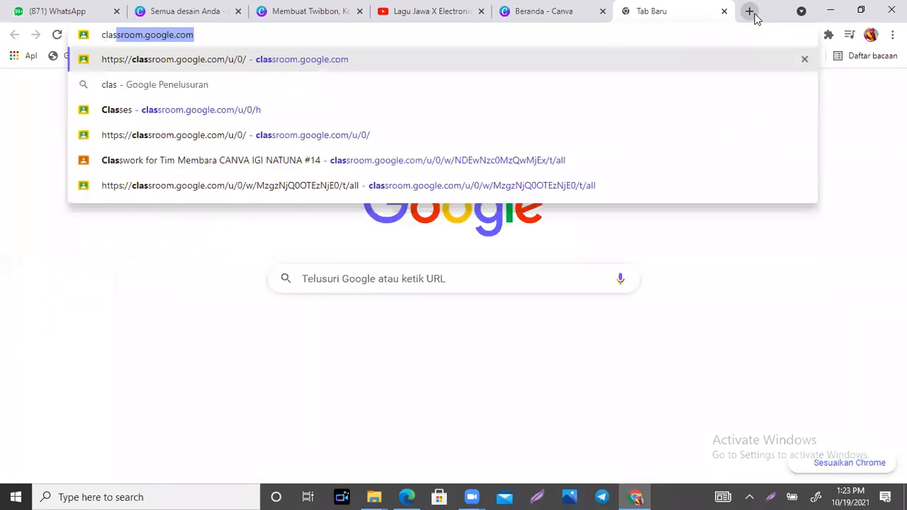
{"action": "key", "text": "Return"}
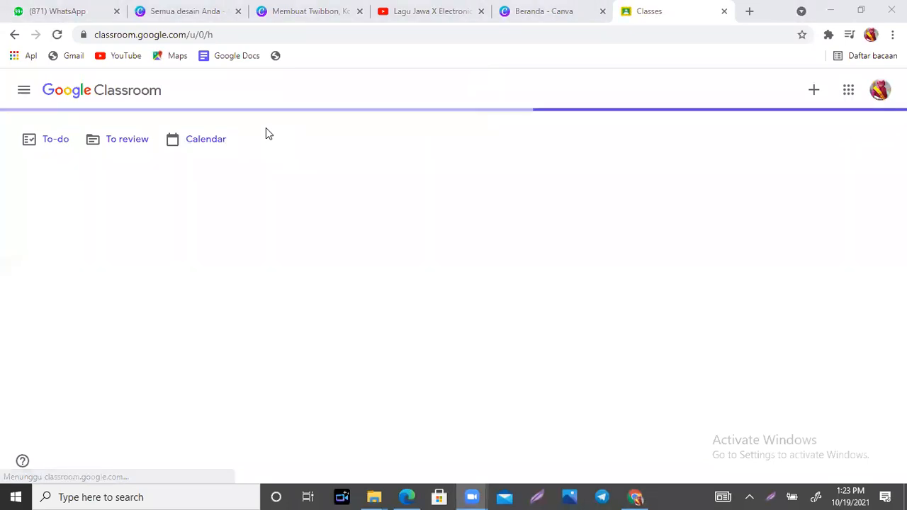
{"action": "left_click", "coordinate": [537, 8]}
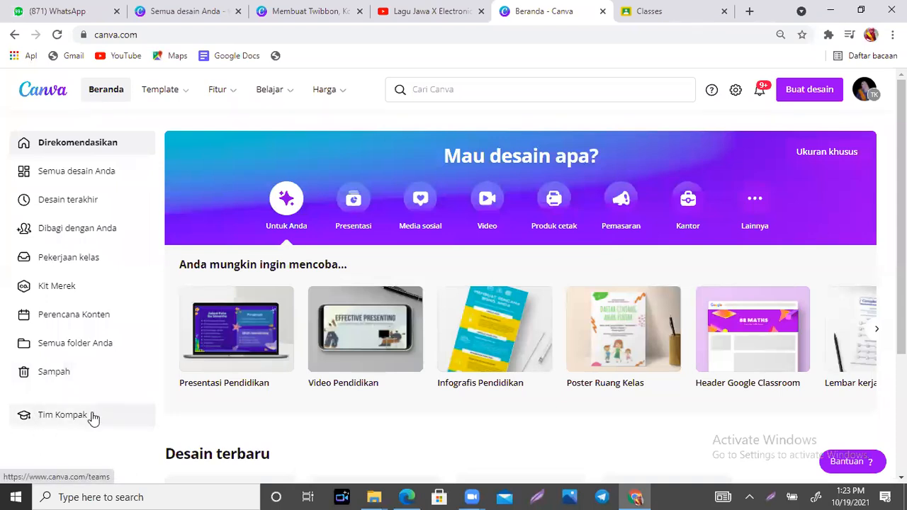
{"action": "left_click", "coordinate": [866, 92]}
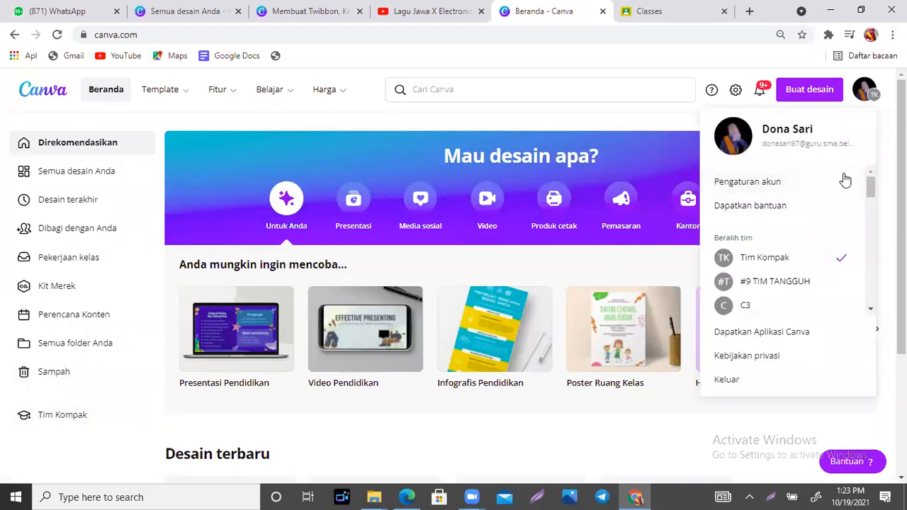
{"action": "left_click_drag", "start_coordinate": [873, 188], "coordinate": [865, 140]}
{"action": "left_click", "coordinate": [647, 10]}
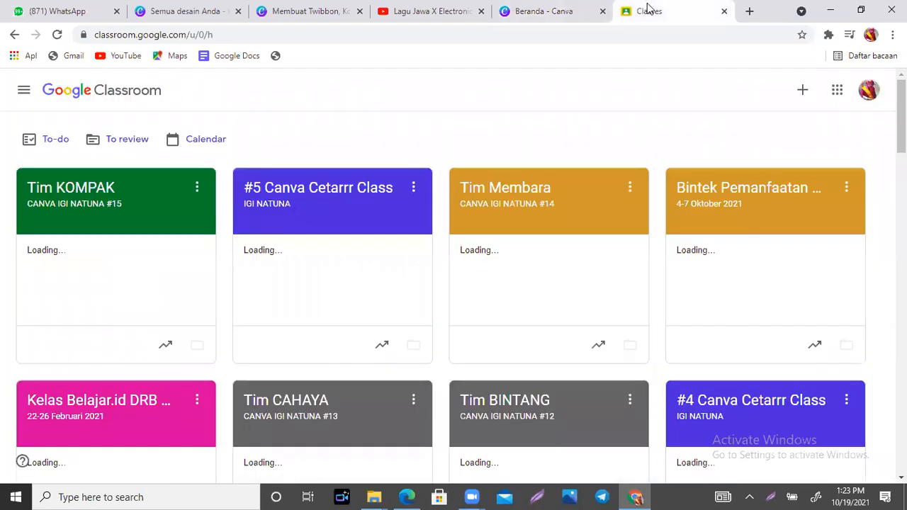
- Post the draft 'Link penting membuat twibbon' from Tim KOMPAK's Classwork to all students
{"action": "left_click", "coordinate": [56, 199]}
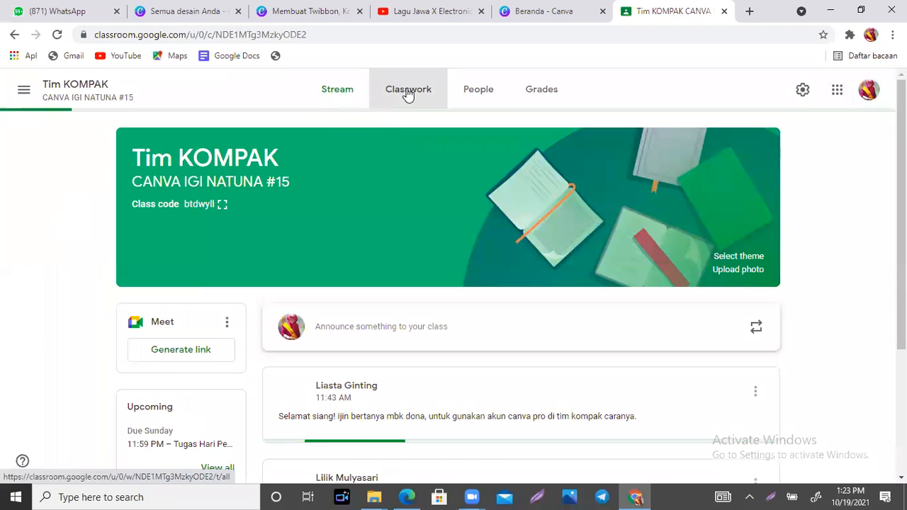
{"action": "left_click", "coordinate": [408, 90]}
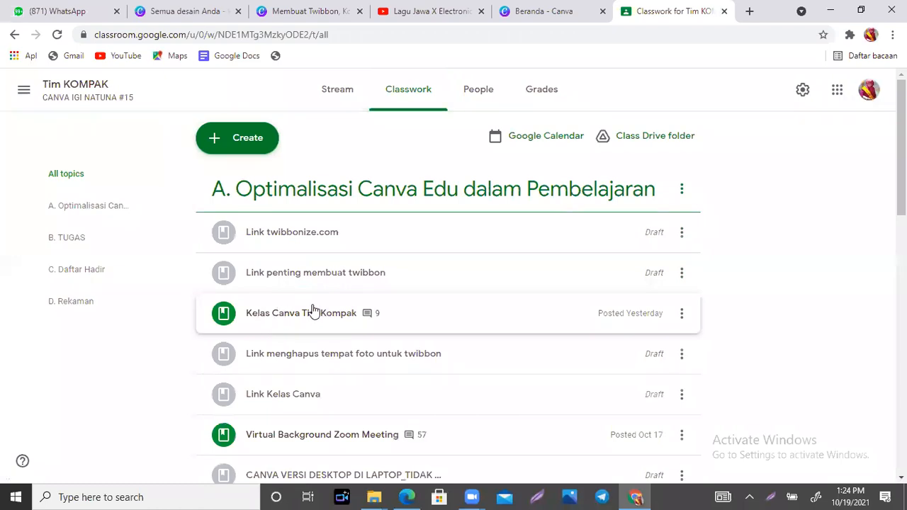
{"action": "left_click", "coordinate": [298, 282]}
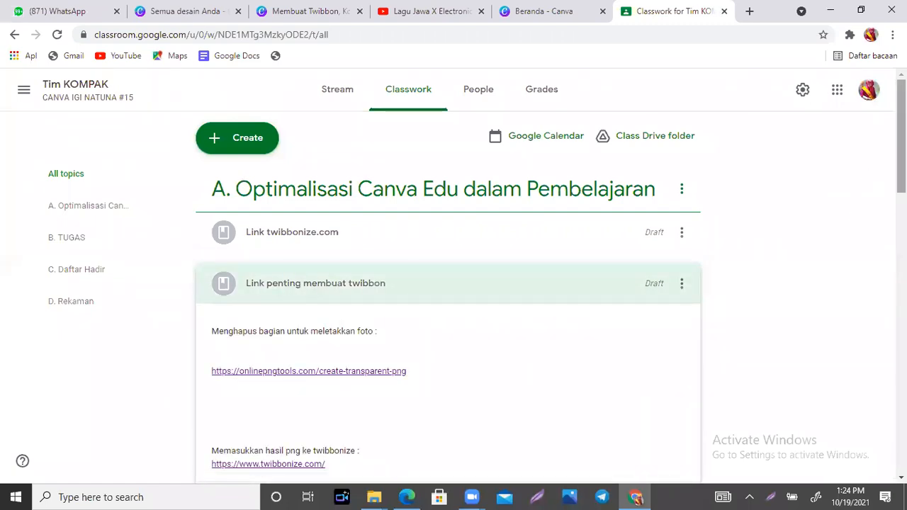
{"action": "scroll", "coordinate": [901, 135], "scroll_direction": "down", "scroll_amount": 2}
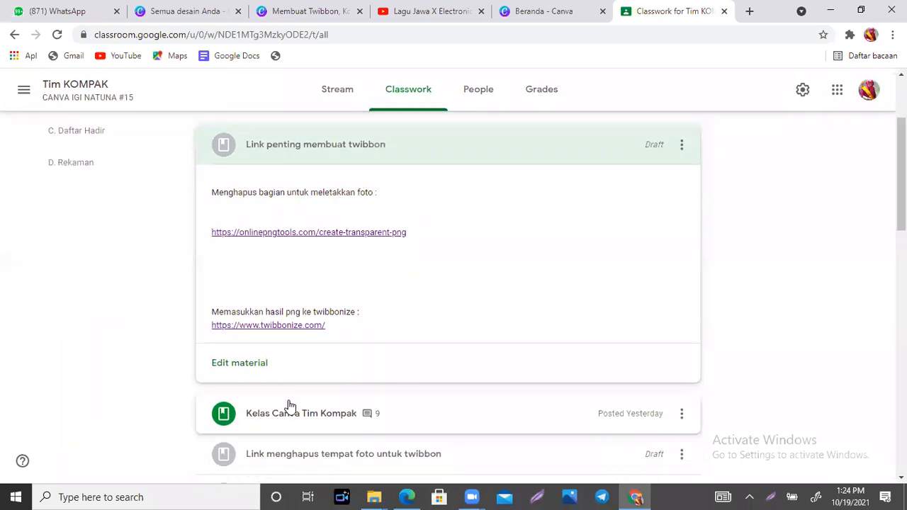
{"action": "left_click", "coordinate": [240, 372]}
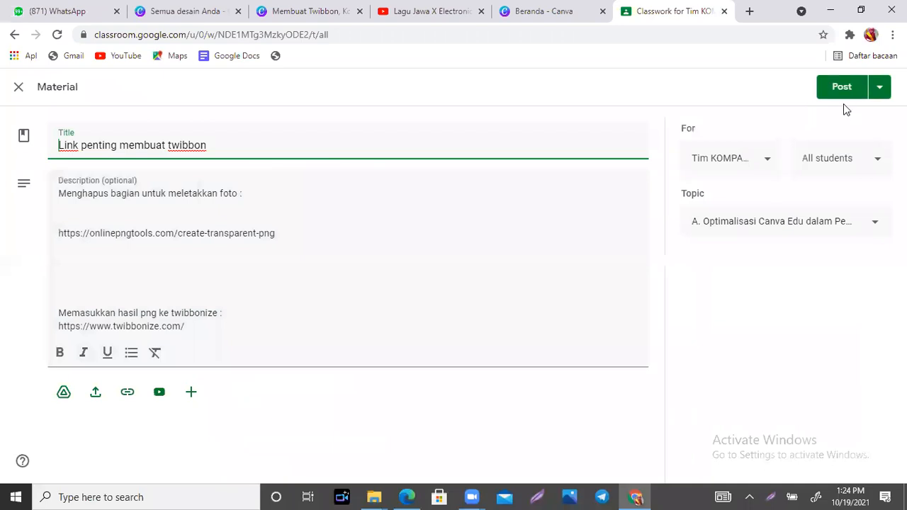
{"action": "left_click", "coordinate": [843, 89]}
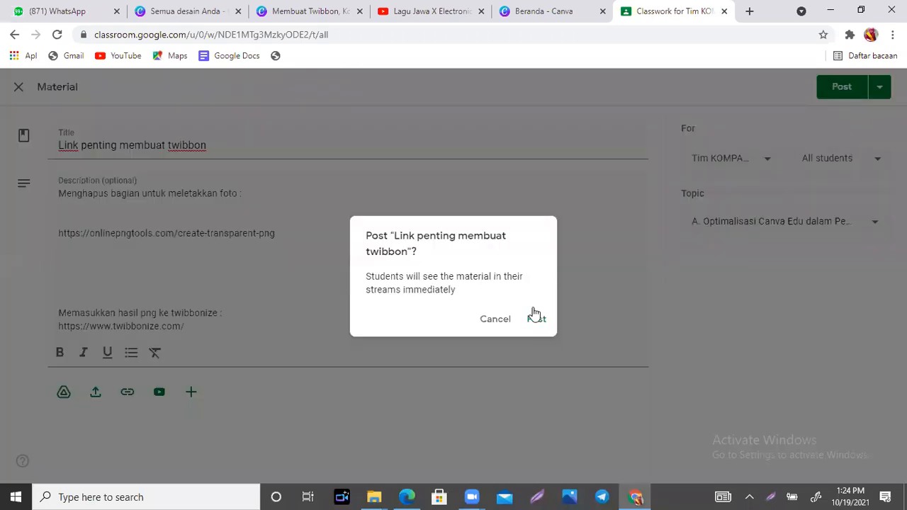
{"action": "left_click", "coordinate": [537, 321]}
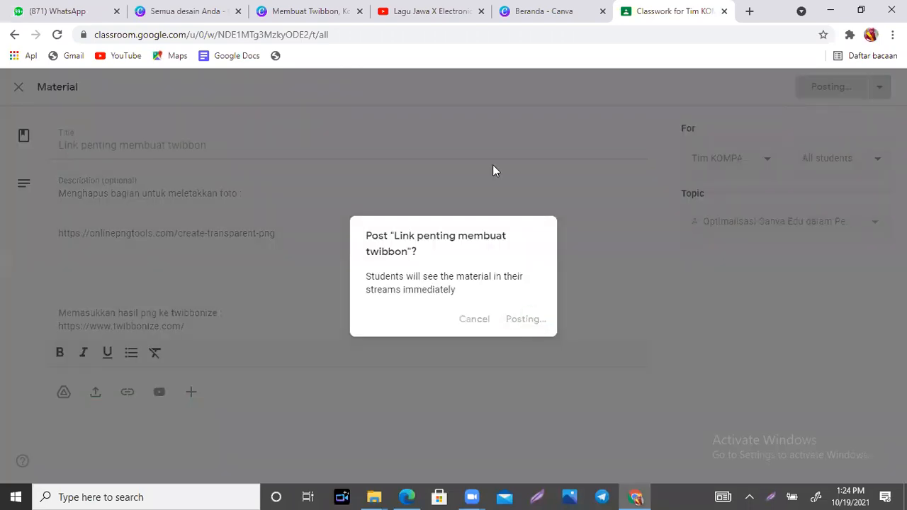
{"action": "left_click", "coordinate": [565, 8]}
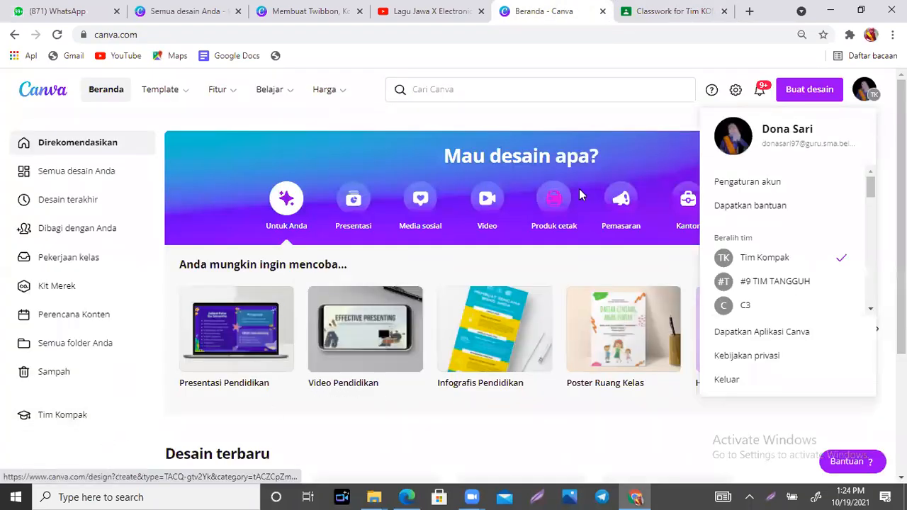
- Create a new 1080 × 1080 Kiriman Instagram design by searching 'kiriman instagram'
{"action": "left_click", "coordinate": [799, 89]}
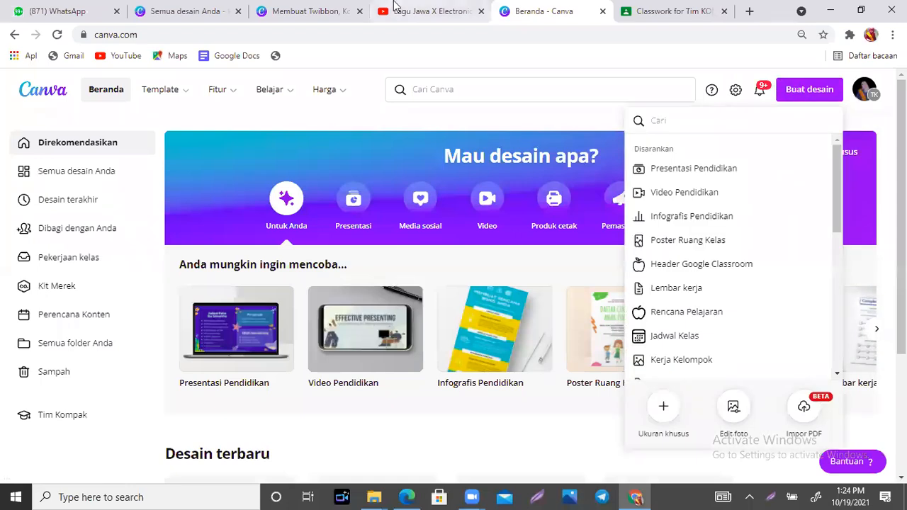
{"action": "left_click", "coordinate": [293, 6]}
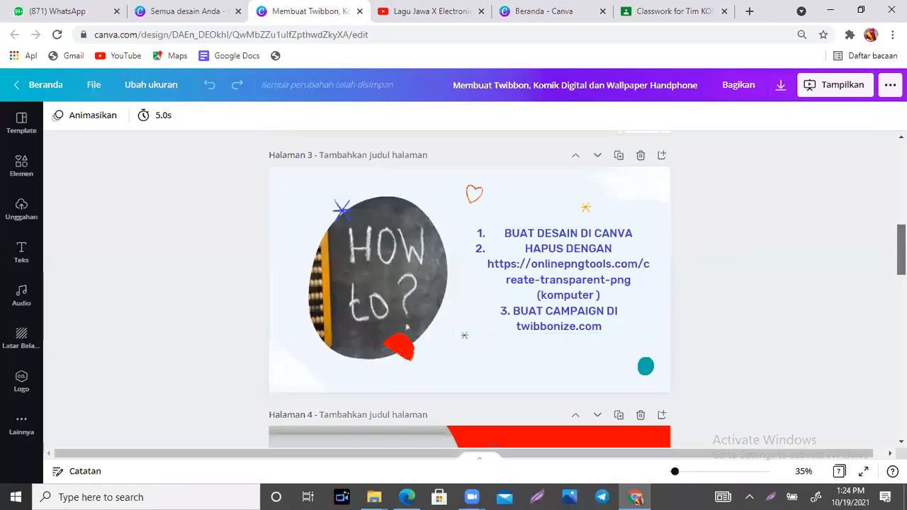
{"action": "scroll", "coordinate": [469, 289], "scroll_direction": "up", "scroll_amount": 6}
{"action": "scroll", "coordinate": [469, 290], "scroll_direction": "down", "scroll_amount": 2}
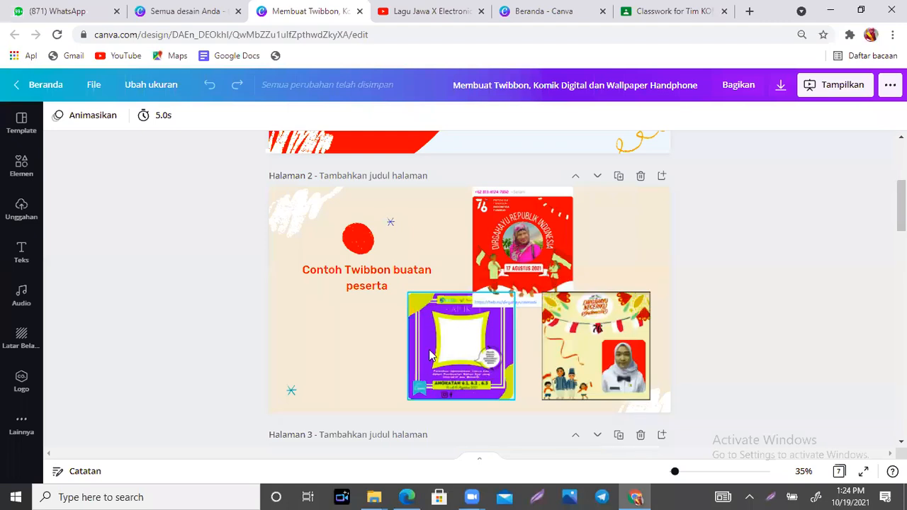
{"action": "left_click", "coordinate": [520, 6]}
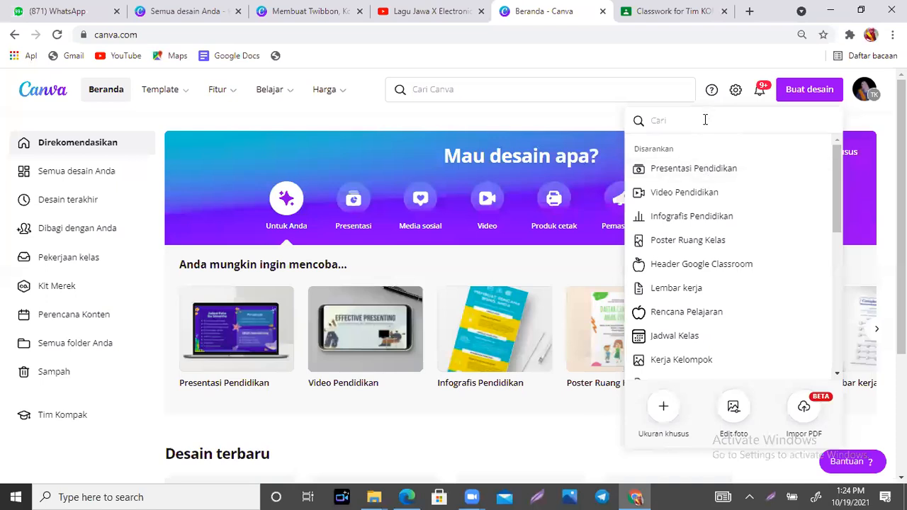
{"action": "type", "text": "kiriman i"}
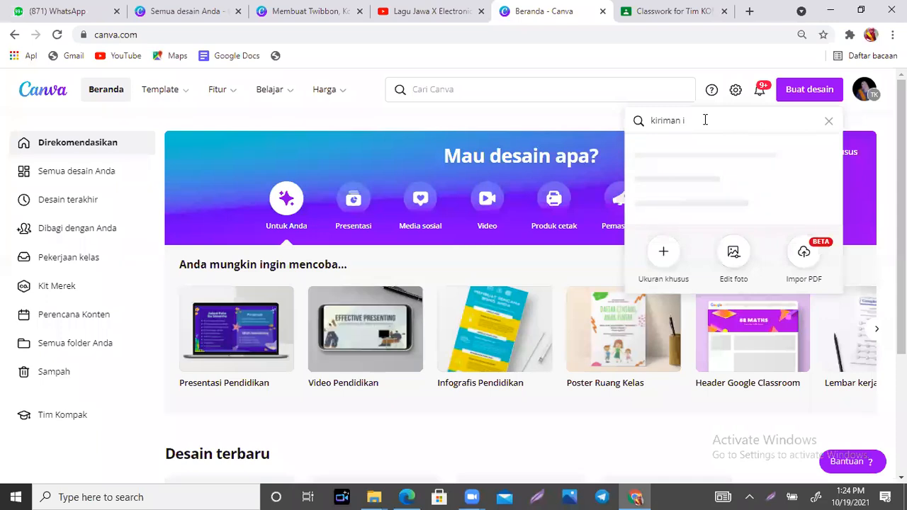
{"action": "type", "text": "nstagrra"}
{"action": "key", "text": "BackSpace"}
{"action": "key", "text": "BackSpace"}
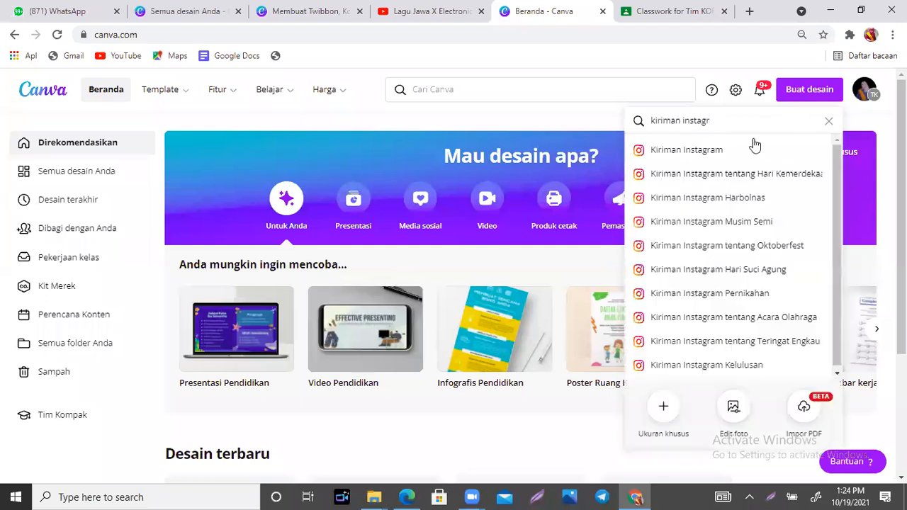
{"action": "left_click", "coordinate": [694, 157]}
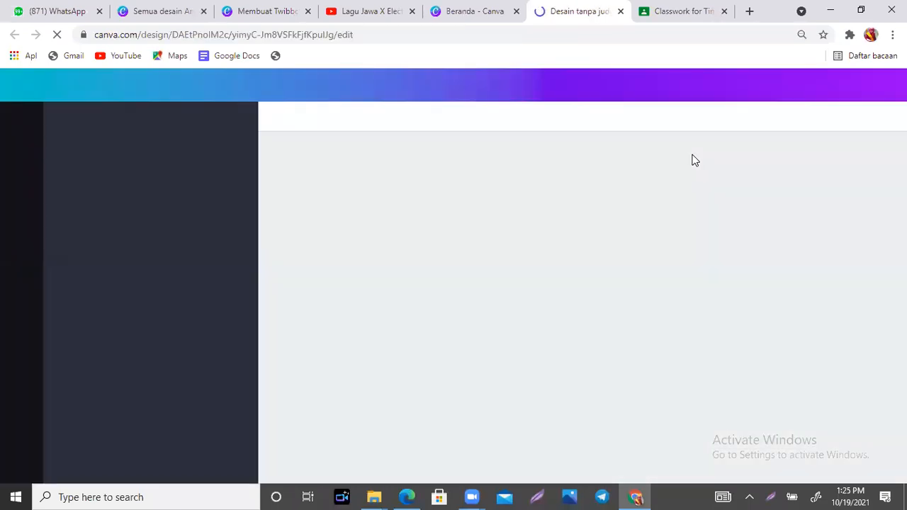
- Search Google for 'tema hari pahlawan' in a new tab
{"action": "left_click", "coordinate": [749, 11]}
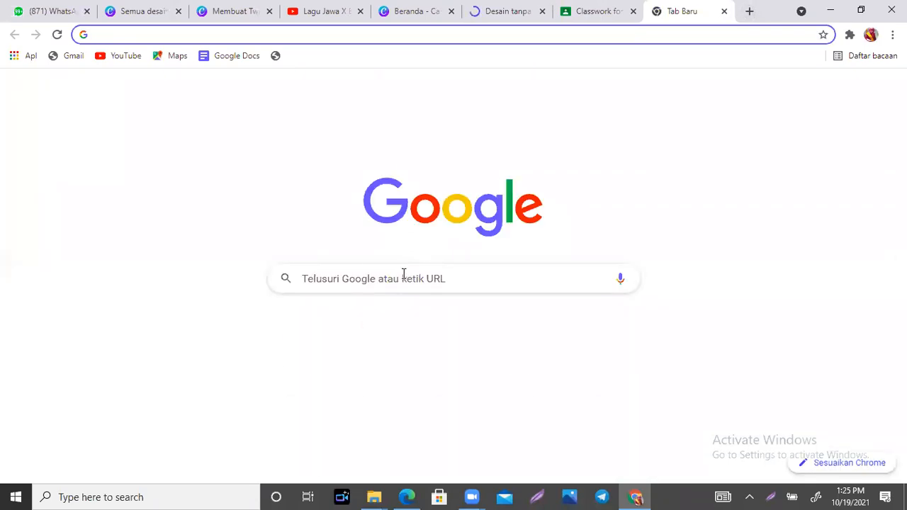
{"action": "left_click", "coordinate": [400, 278]}
{"action": "type", "text": "t"}
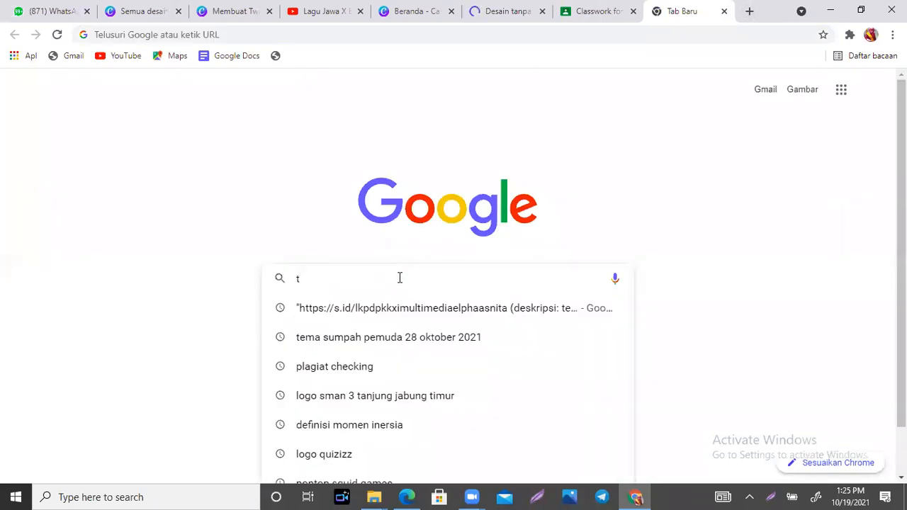
{"action": "type", "text": "ema hari p"}
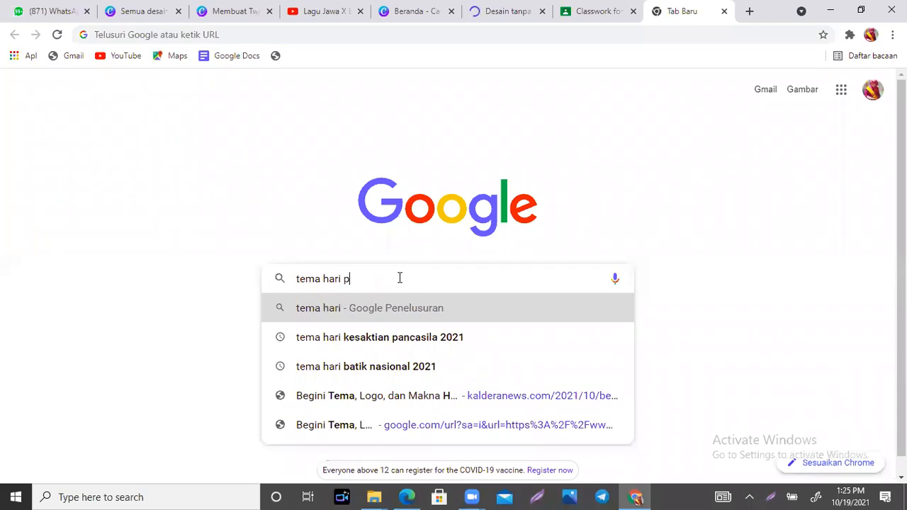
{"action": "type", "text": "ahlawan"}
{"action": "key", "text": "Return"}
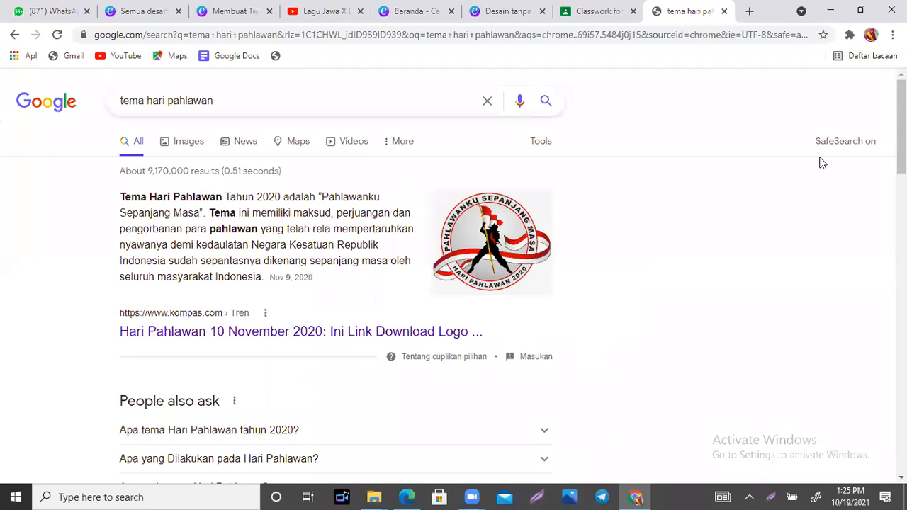
{"action": "scroll", "coordinate": [900, 142], "scroll_direction": "down", "scroll_amount": 10}
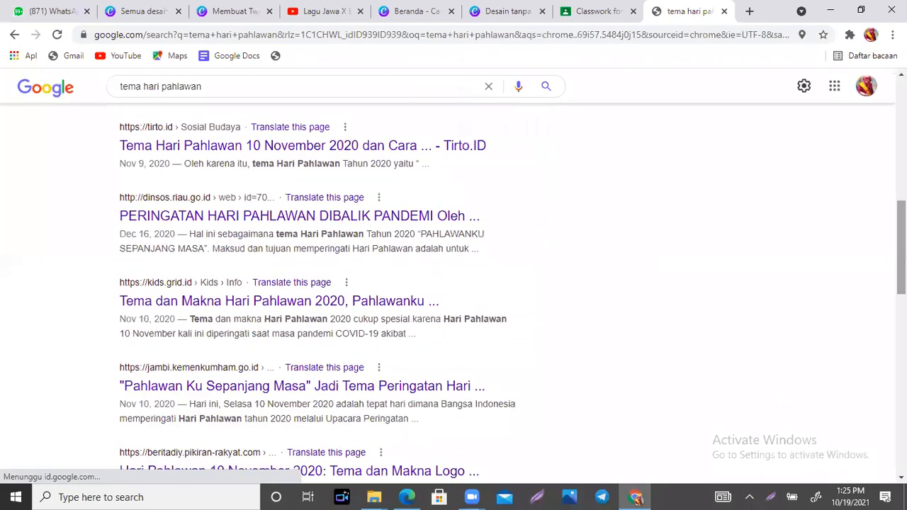
{"action": "scroll", "coordinate": [488, 292], "scroll_direction": "up", "scroll_amount": 10}
- Refine the query to 'tema hari pahlawan 2021' and scroll through the results
{"action": "left_click", "coordinate": [295, 103]}
{"action": "type", "text": "2021"}
{"action": "key", "text": "Return"}
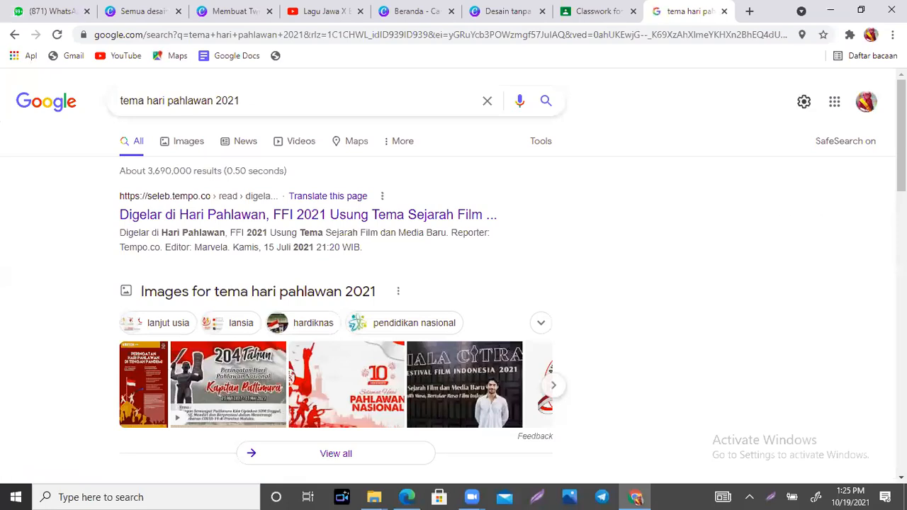
{"action": "scroll", "coordinate": [454, 276], "scroll_direction": "down", "scroll_amount": 5}
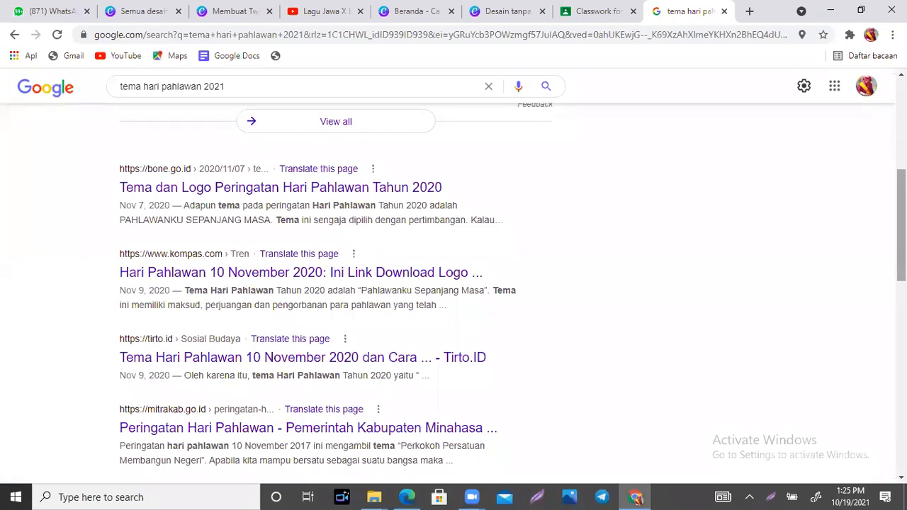
{"action": "scroll", "coordinate": [454, 284], "scroll_direction": "down", "scroll_amount": 4}
{"action": "scroll", "coordinate": [454, 283], "scroll_direction": "down", "scroll_amount": 3}
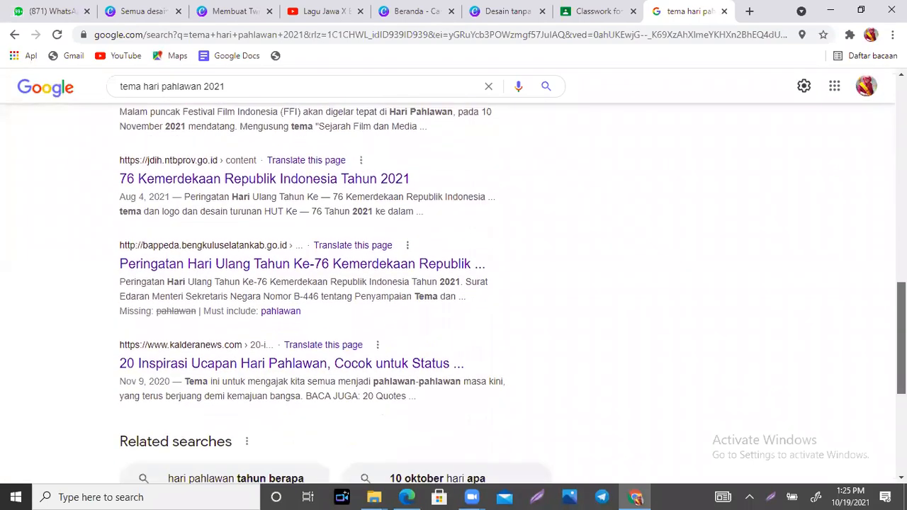
{"action": "scroll", "coordinate": [454, 284], "scroll_direction": "down", "scroll_amount": 4}
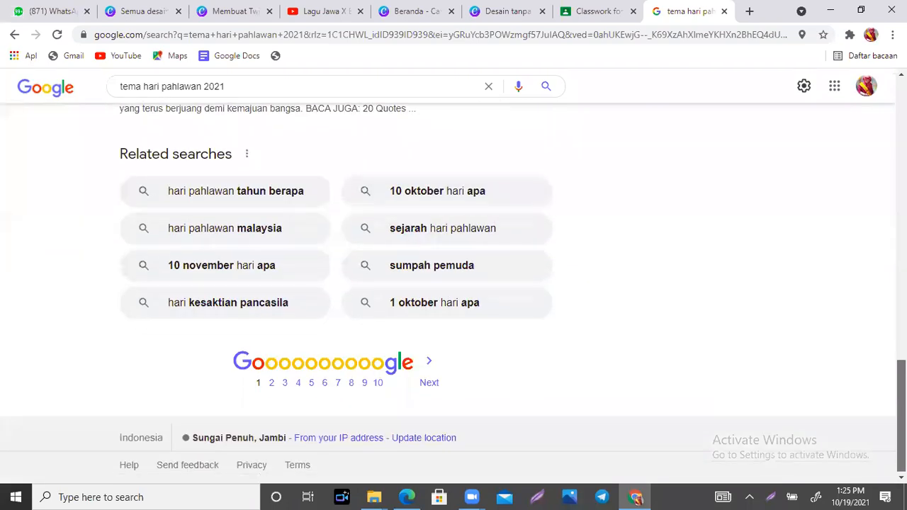
{"action": "key", "text": "Home"}
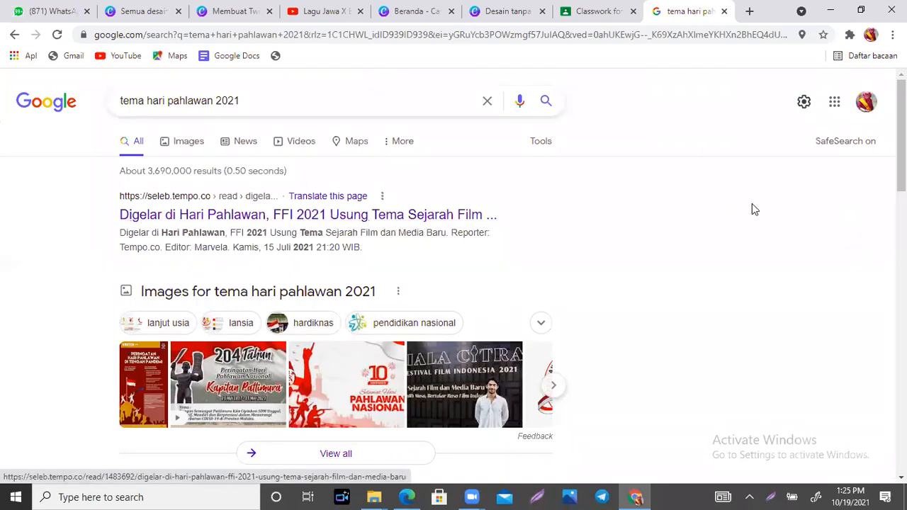
- Browse the image results for 'tema hari pahlawan 2021' poster examples, then return to Canva
{"action": "left_click", "coordinate": [179, 147]}
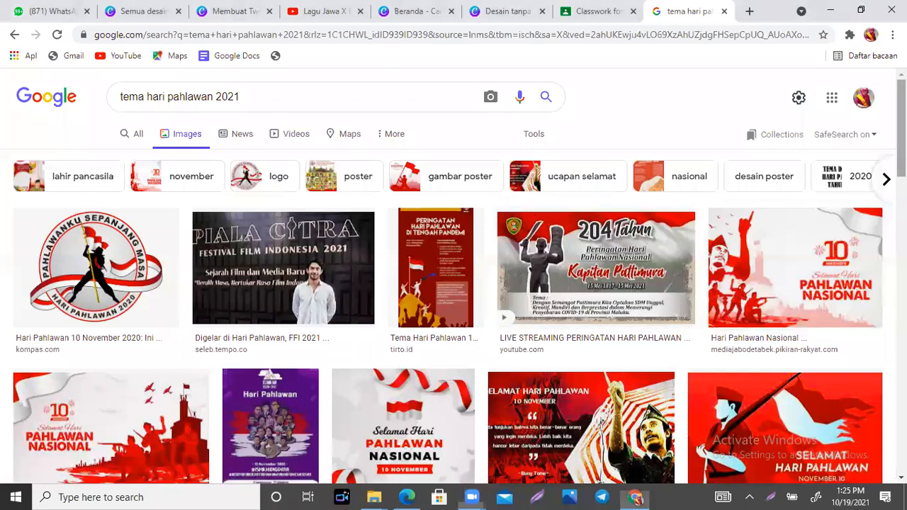
{"action": "scroll", "coordinate": [454, 283], "scroll_direction": "down", "scroll_amount": 2}
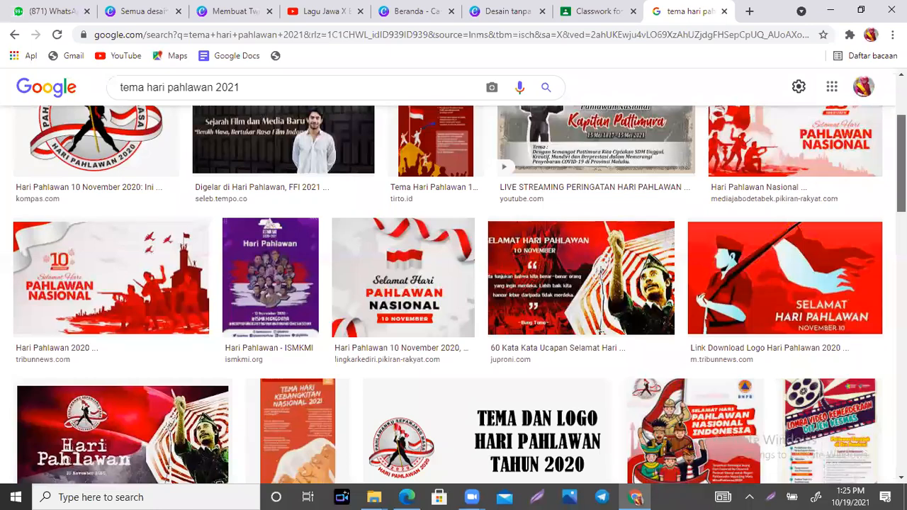
{"action": "scroll", "coordinate": [454, 295], "scroll_direction": "down", "scroll_amount": 3}
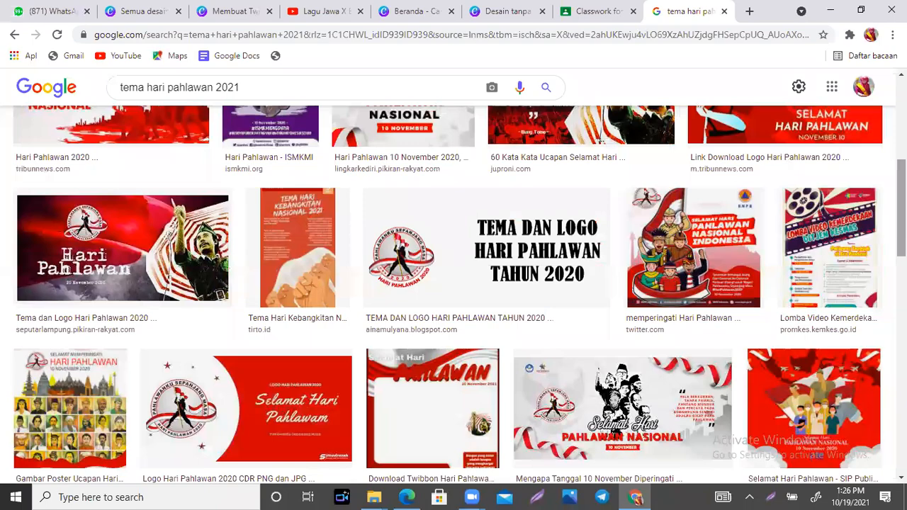
{"action": "scroll", "coordinate": [454, 295], "scroll_direction": "down", "scroll_amount": 4}
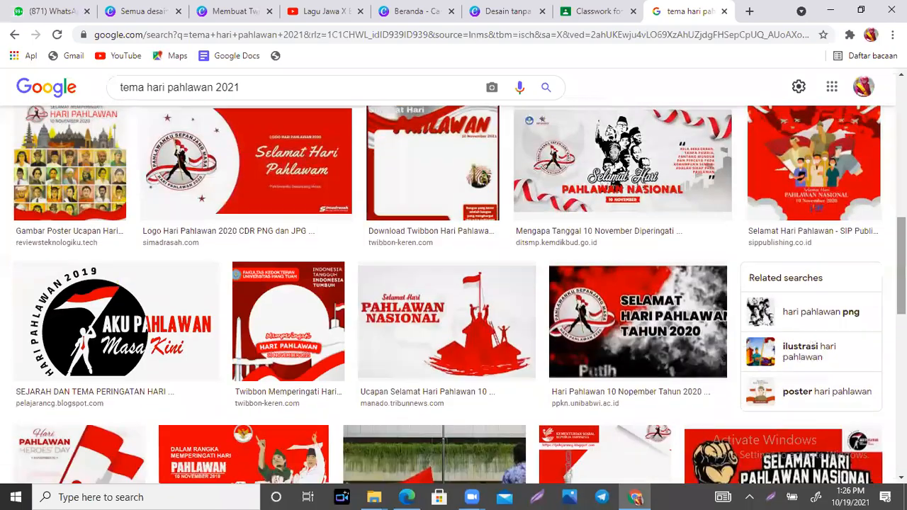
{"action": "scroll", "coordinate": [454, 295], "scroll_direction": "down", "scroll_amount": 2}
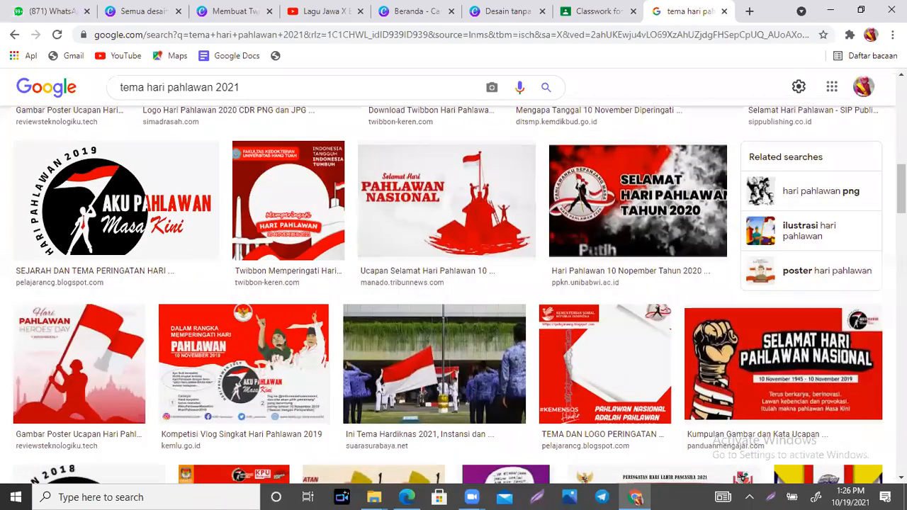
{"action": "scroll", "coordinate": [453, 294], "scroll_direction": "down", "scroll_amount": 5}
{"action": "scroll", "coordinate": [453, 295], "scroll_direction": "down", "scroll_amount": 4}
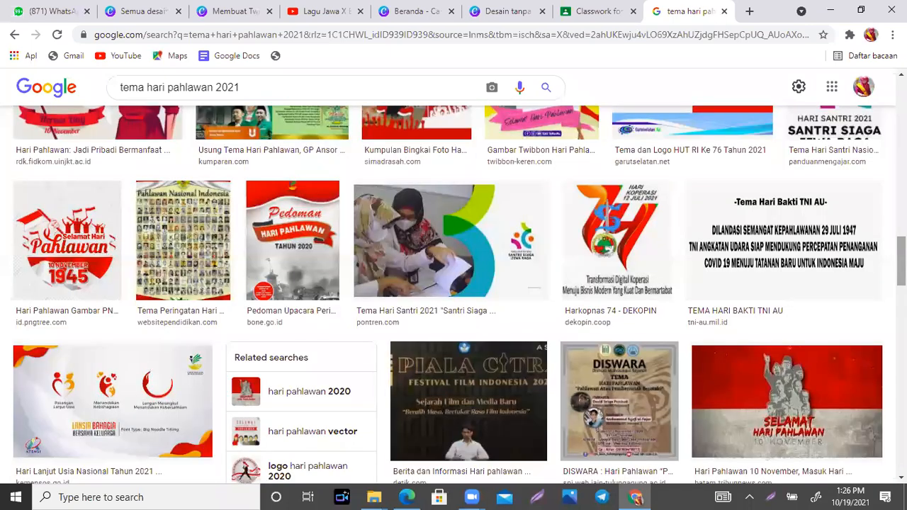
{"action": "key", "text": "Home"}
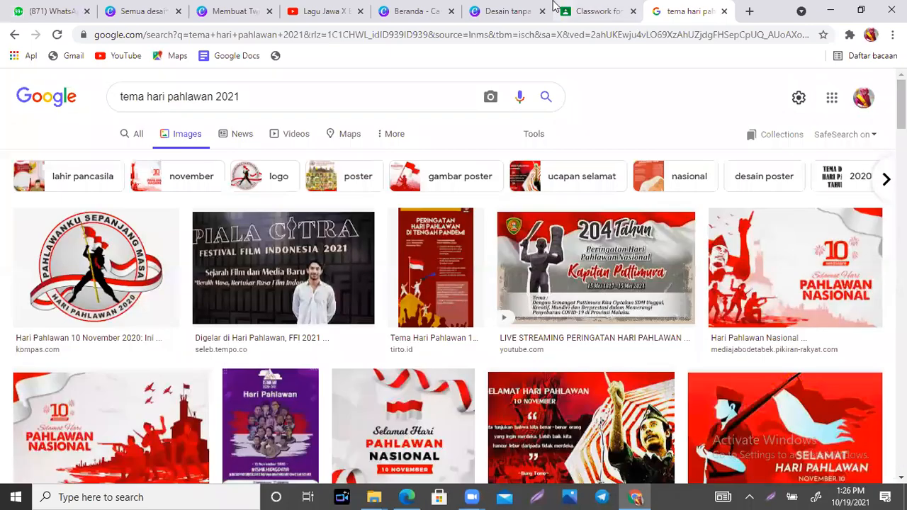
{"action": "left_click", "coordinate": [503, 11]}
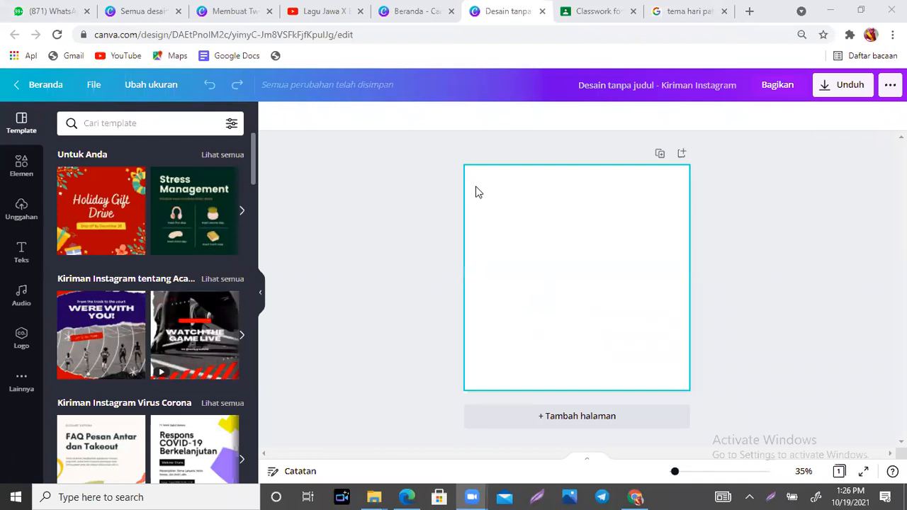
- Scroll the template list down to the Dirgahayu and Merdeka independence-day templates
{"action": "left_click_drag", "start_coordinate": [252, 152], "coordinate": [252, 429]}
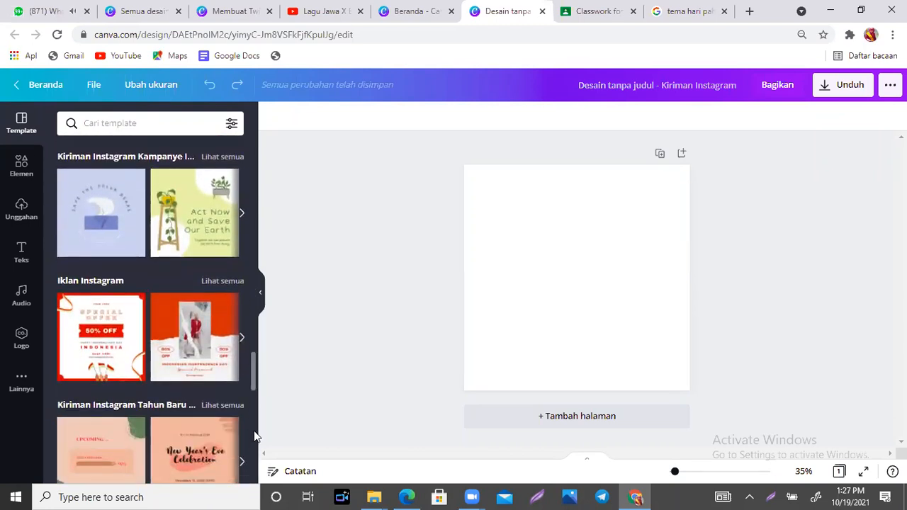
{"action": "scroll", "coordinate": [254, 434], "scroll_direction": "down", "scroll_amount": 2}
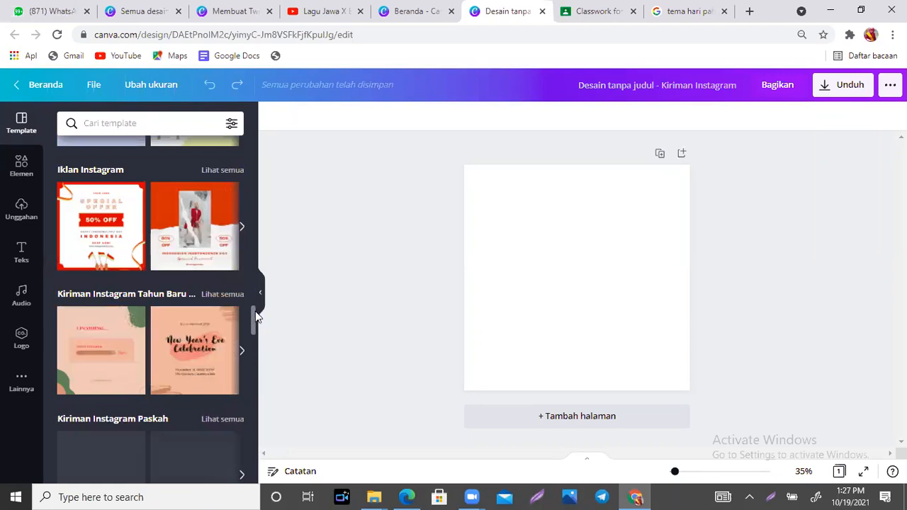
{"action": "left_click_drag", "start_coordinate": [253, 315], "coordinate": [250, 225]}
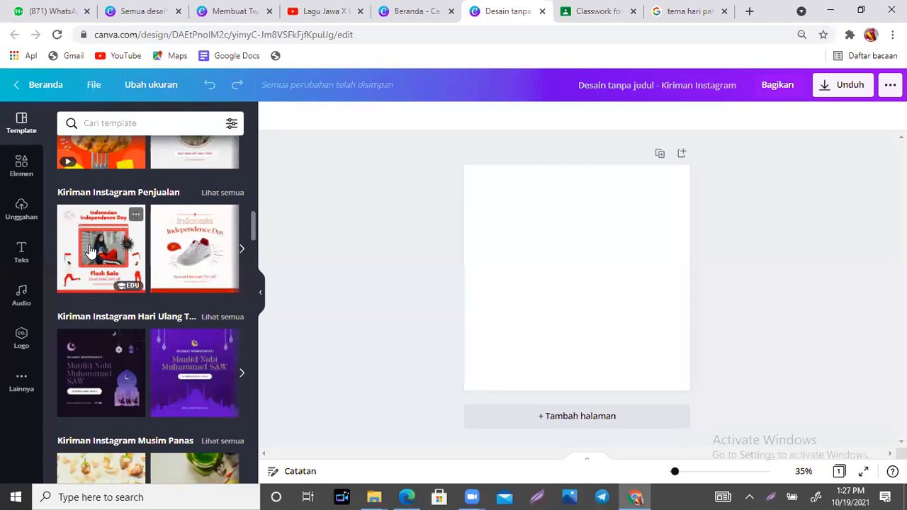
{"action": "left_click_drag", "start_coordinate": [252, 219], "coordinate": [255, 428]}
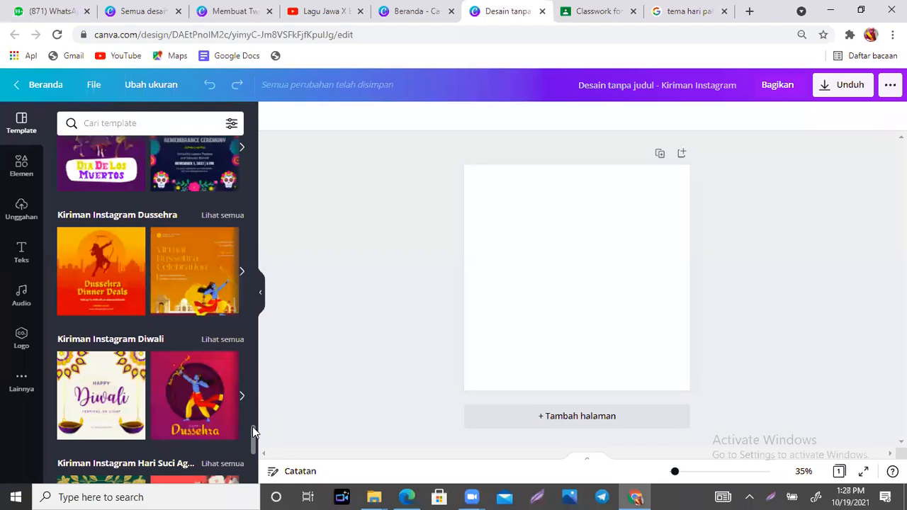
{"action": "left_click_drag", "start_coordinate": [252, 427], "coordinate": [255, 468]}
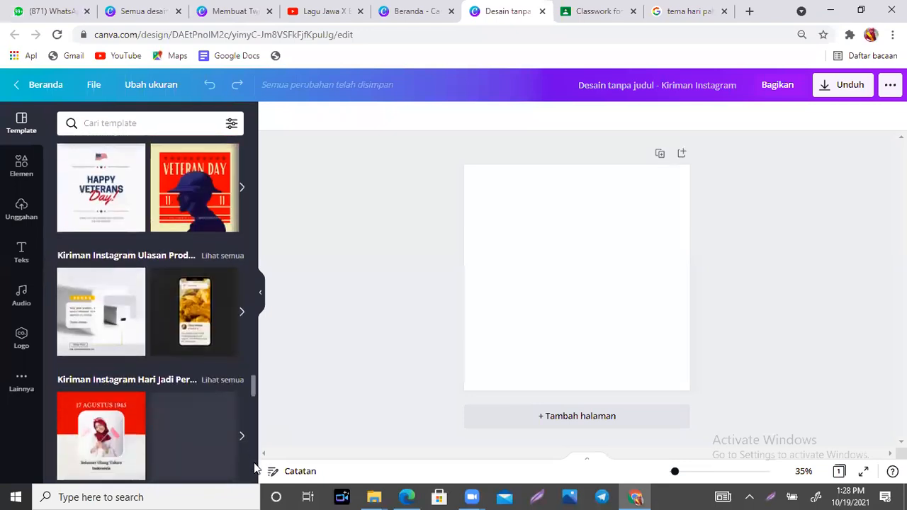
{"action": "left_click_drag", "start_coordinate": [253, 388], "coordinate": [253, 440]}
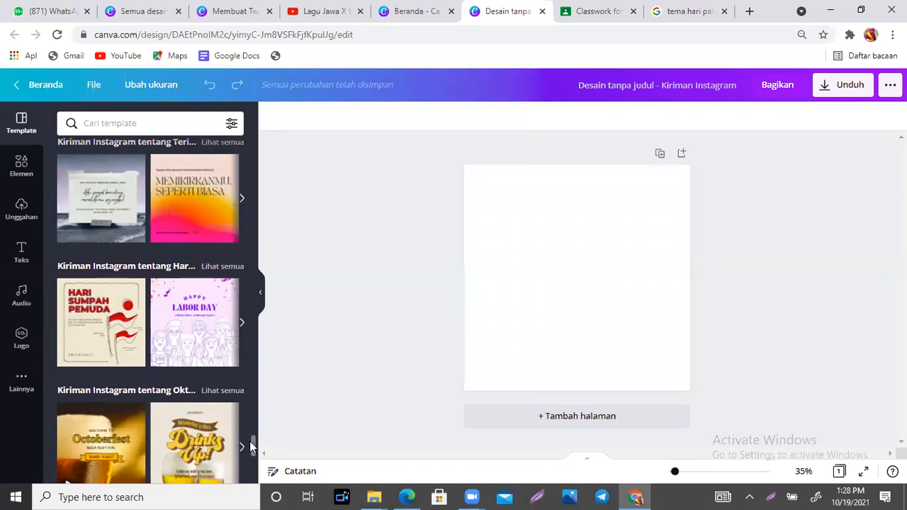
{"action": "left_click_drag", "start_coordinate": [251, 444], "coordinate": [257, 479]}
{"action": "left_click_drag", "start_coordinate": [255, 434], "coordinate": [252, 469]}
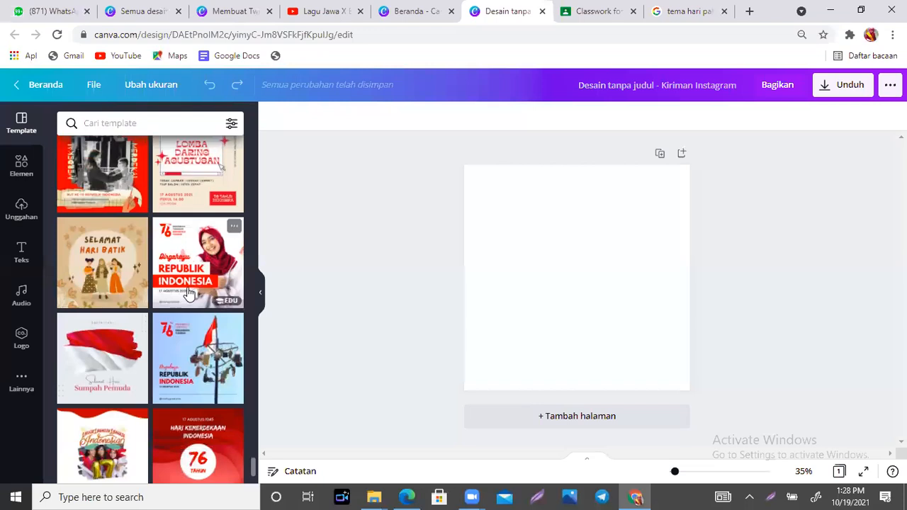
- Apply the Dirgahayu Republik Indonesia template, delete the woman's photo, and select the 76 logo and tagline
{"action": "left_click", "coordinate": [190, 264]}
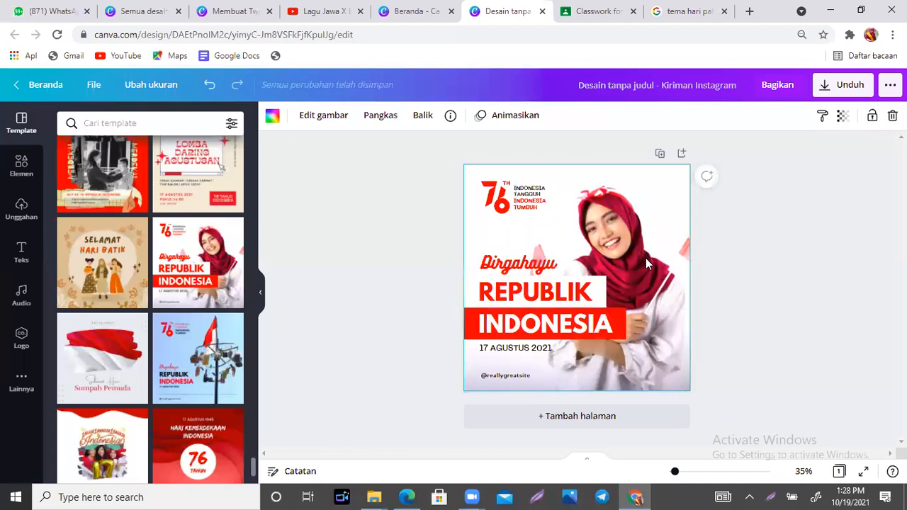
{"action": "key", "text": "Delete"}
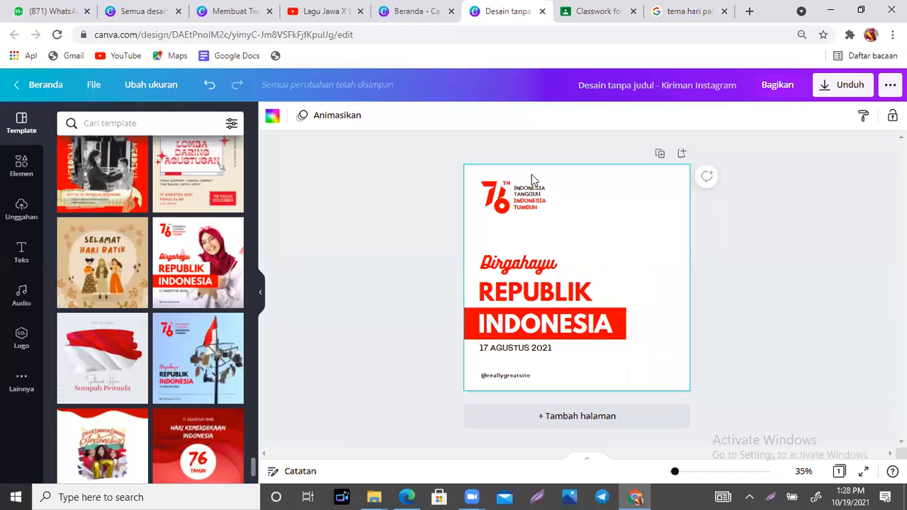
{"action": "left_click", "coordinate": [499, 206]}
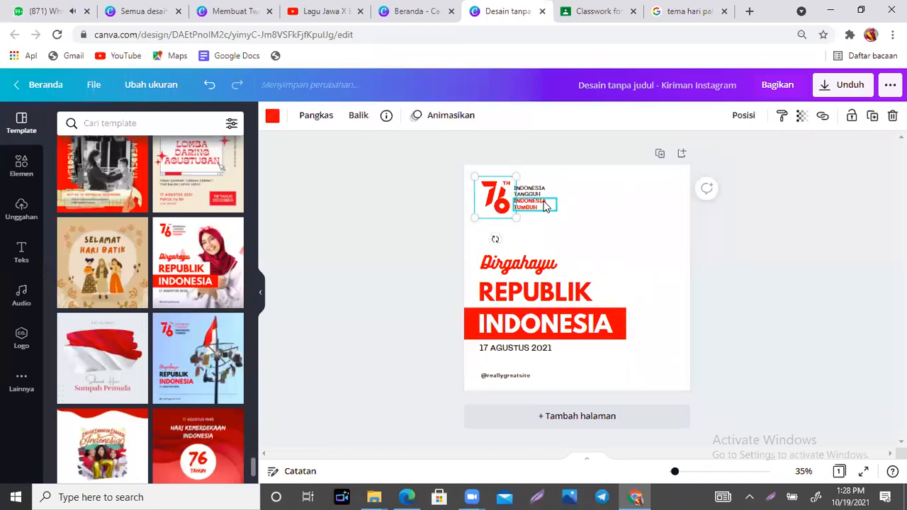
{"action": "left_click", "coordinate": [529, 192]}
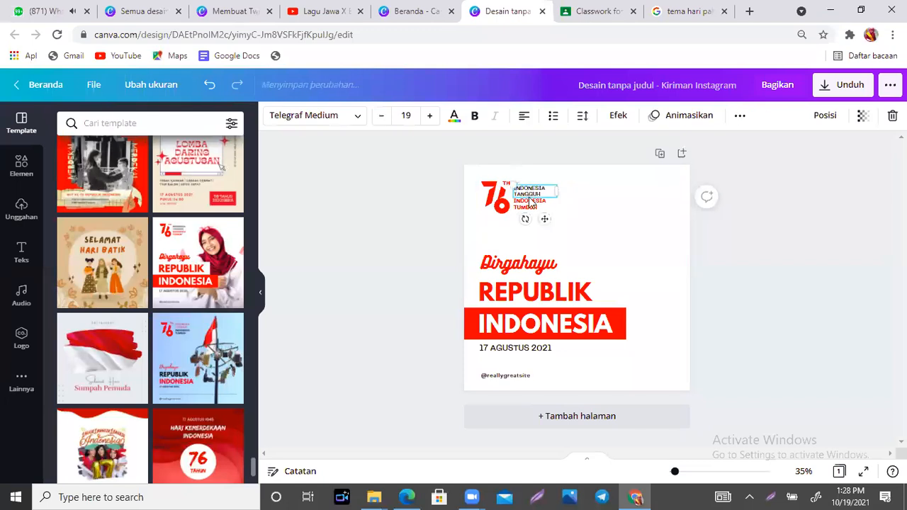
- Retype the Dirgahayu script heading as 'memperingati', widen it onto one line and lower it slightly
{"action": "left_click", "coordinate": [551, 264]}
{"action": "left_click", "coordinate": [560, 261]}
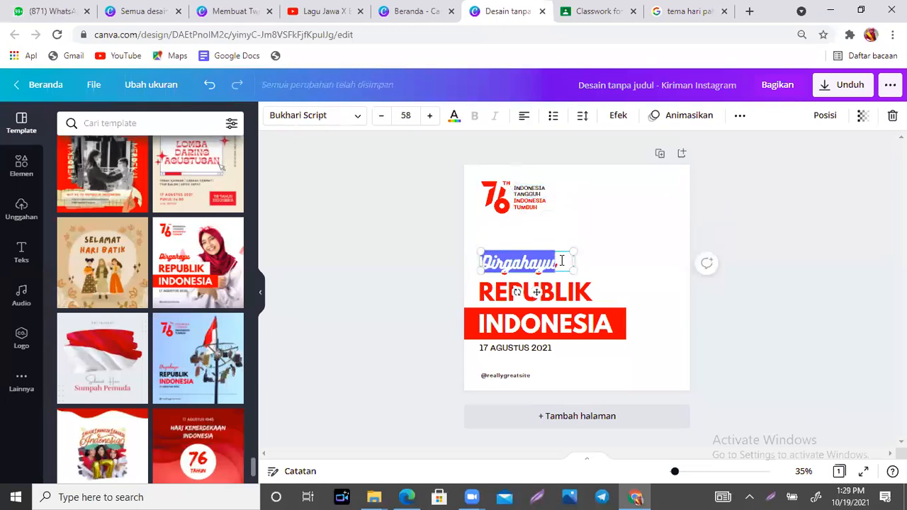
{"action": "type", "text": "memperingat"}
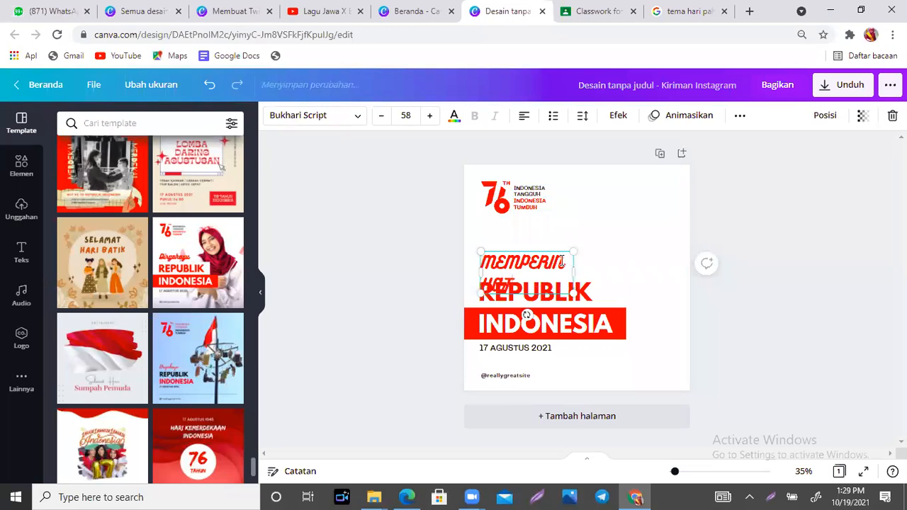
{"action": "key", "text": "BackSpace"}
{"action": "key", "text": "BackSpace"}
{"action": "key", "text": "BackSpace"}
{"action": "key", "text": "BackSpace"}
{"action": "type", "text": "n"}
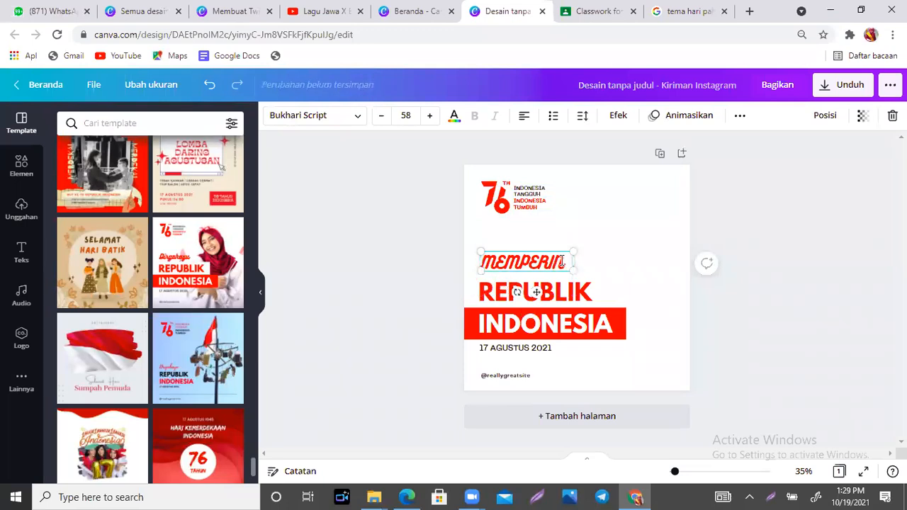
{"action": "type", "text": "gat"}
{"action": "mouse_move", "coordinate": [574, 273]}
{"action": "left_mouse_down"}
{"action": "mouse_move", "coordinate": [612, 269]}
{"action": "mouse_move", "coordinate": [567, 263]}
{"action": "left_mouse_up"}
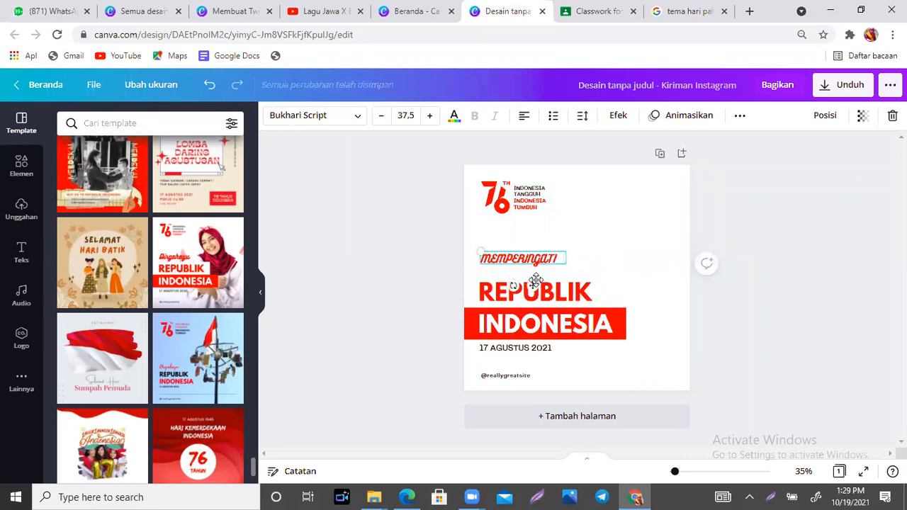
{"action": "left_click_drag", "start_coordinate": [533, 288], "coordinate": [532, 296]}
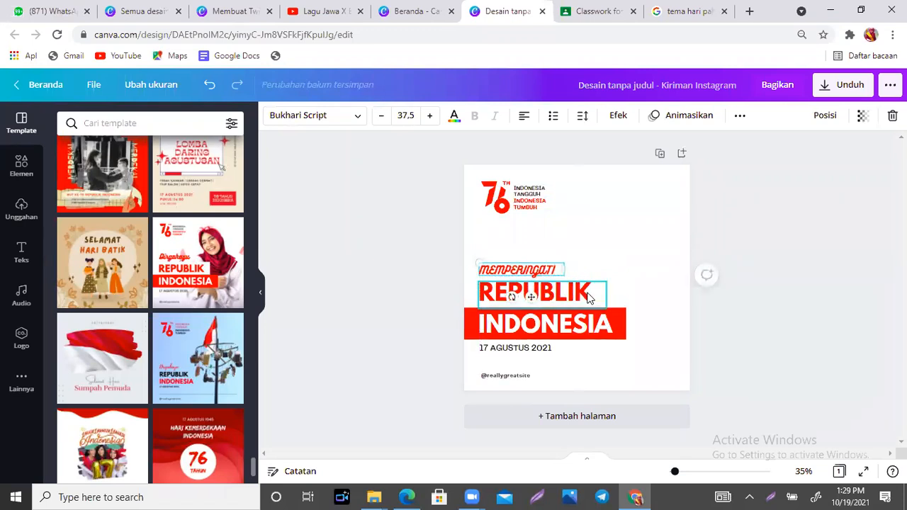
- Replace REPUBLIK with 'HARI PAHLWAWAN' on one wider, slightly larger line and reposition MEMPERINGATI
{"action": "double_click", "coordinate": [588, 292]}
{"action": "type", "text": "HAR"}
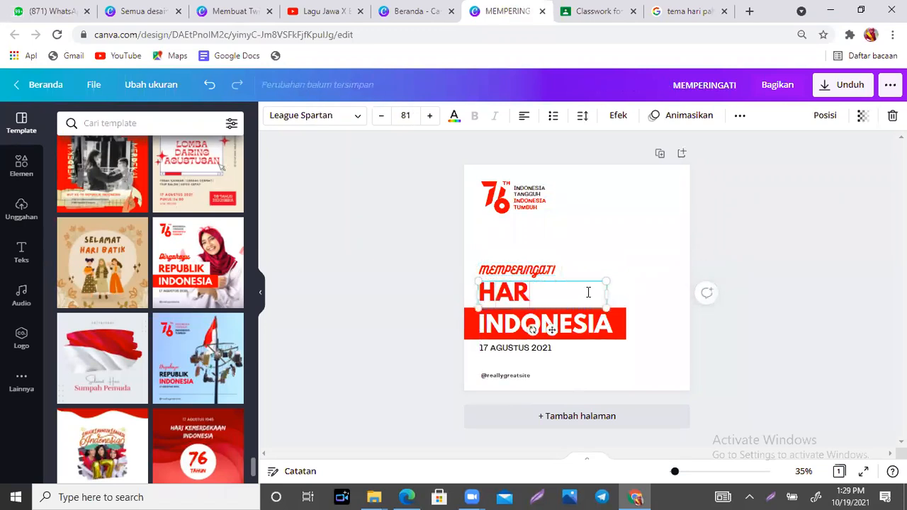
{"action": "type", "text": "I"}
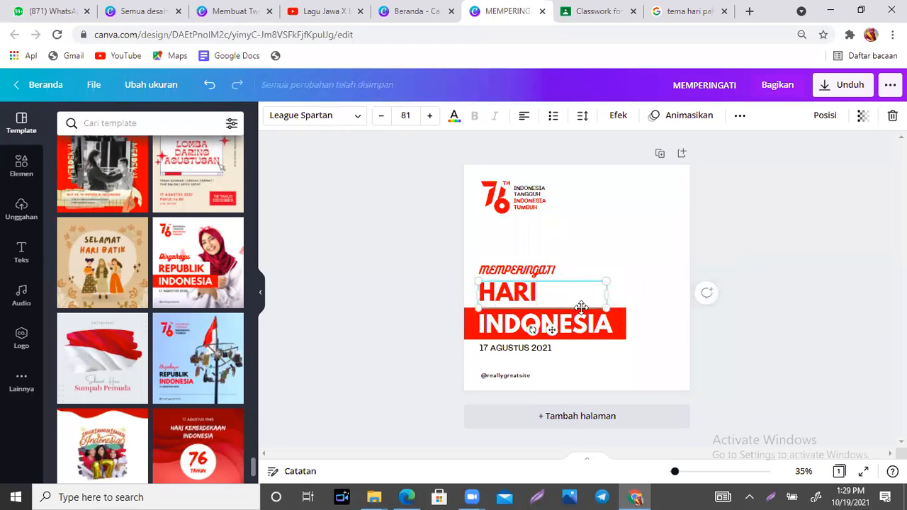
{"action": "type", "text": " PAHLAWAN"}
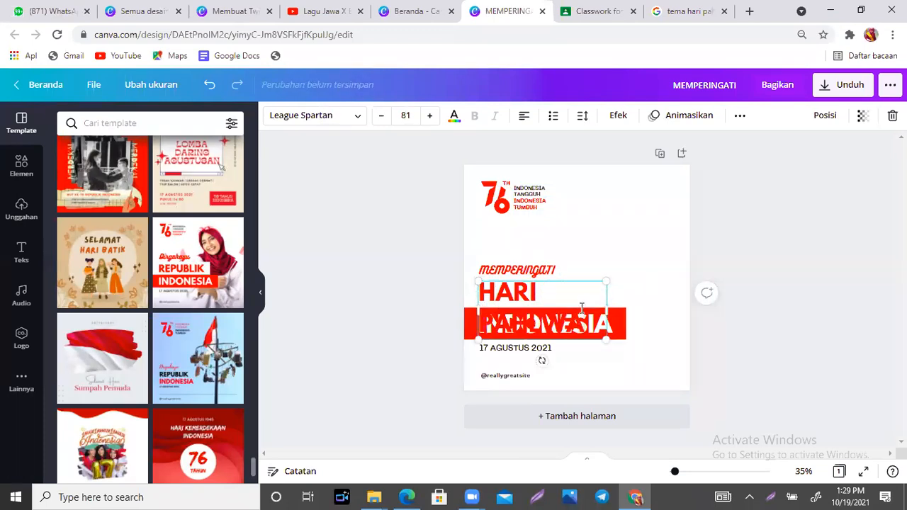
{"action": "type", "text": "WAN"}
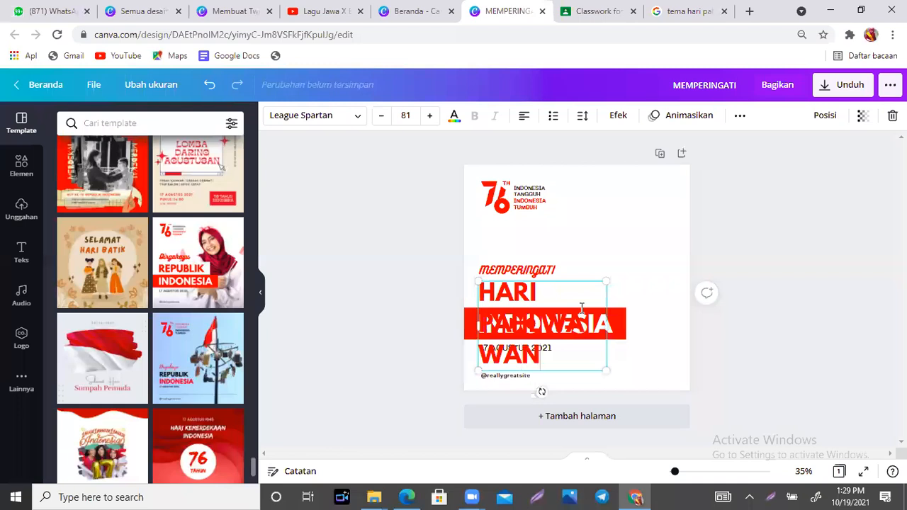
{"action": "left_click_drag", "start_coordinate": [606, 328], "coordinate": [630, 298]}
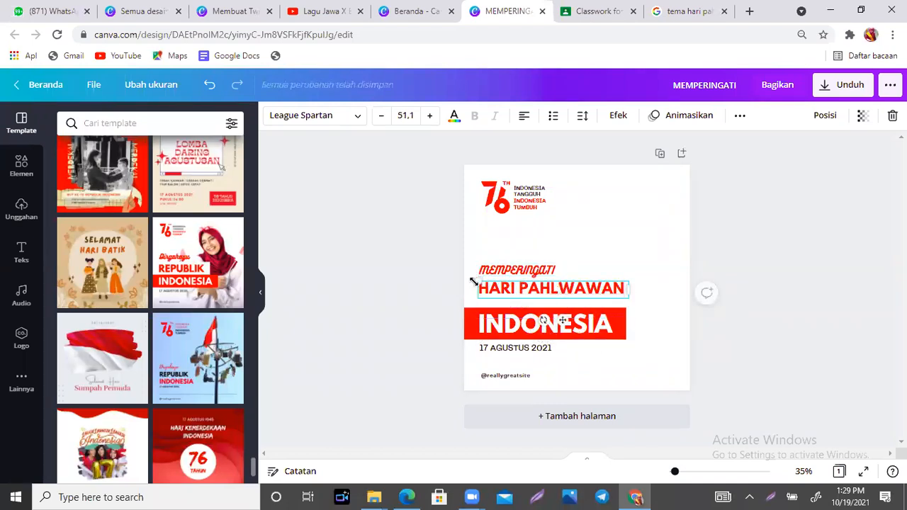
{"action": "left_click_drag", "start_coordinate": [473, 276], "coordinate": [468, 272]}
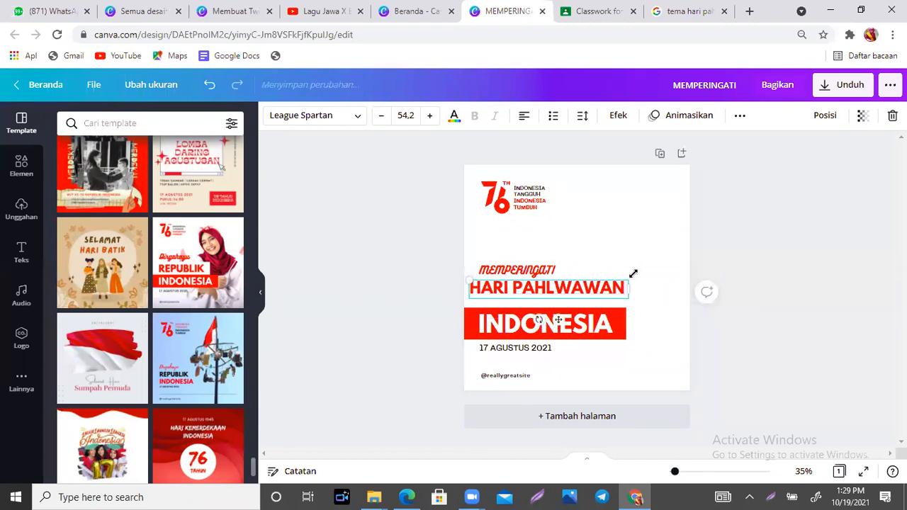
{"action": "left_click_drag", "start_coordinate": [550, 318], "coordinate": [551, 327]}
{"action": "left_click_drag", "start_coordinate": [533, 277], "coordinate": [519, 278]}
- Replace INDONESIA in the red bar with '10 NOVEMBER 2021' and shrink it to fit
{"action": "left_click", "coordinate": [551, 324]}
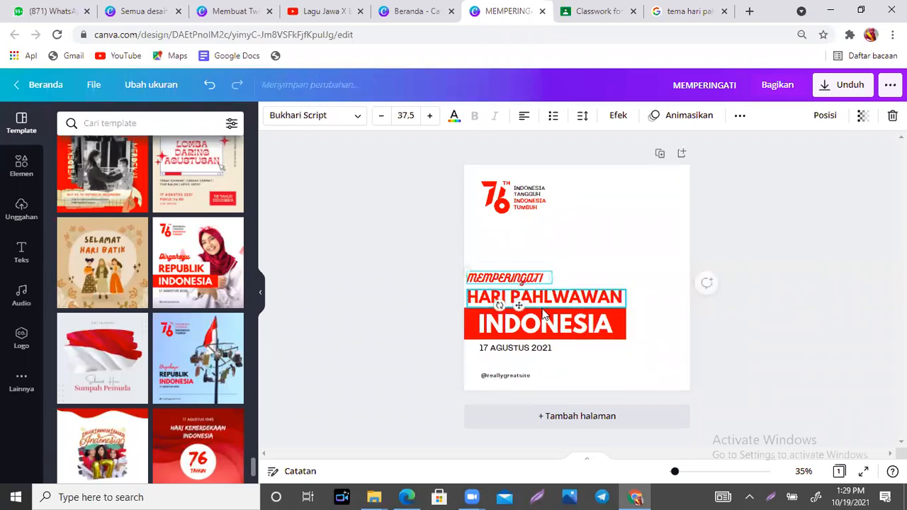
{"action": "double_click", "coordinate": [552, 323]}
{"action": "key", "text": "BackSpace"}
{"action": "type", "text": "10 NOVE"}
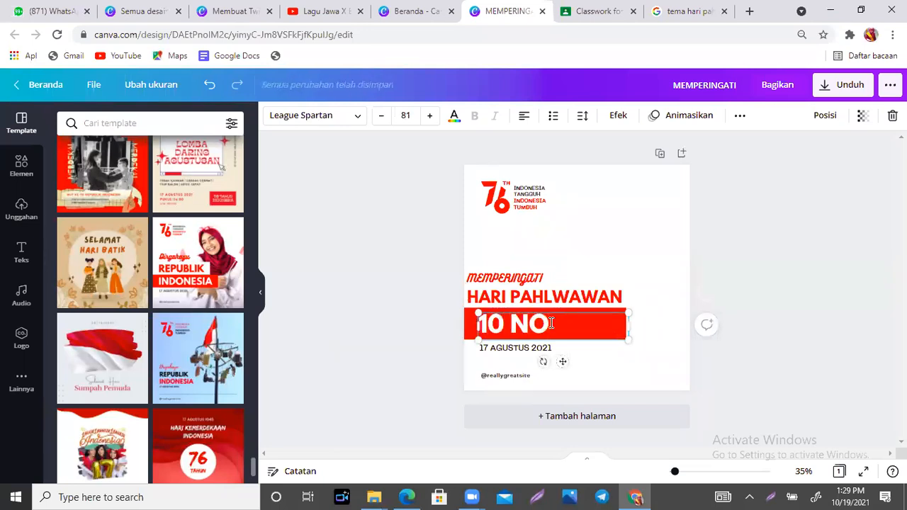
{"action": "key", "text": "BackSpace"}
{"action": "key", "text": "BackSpace"}
{"action": "key", "text": "BackSpace"}
{"action": "key", "text": "BackSpace"}
{"action": "key", "text": "BackSpace"}
{"action": "key", "text": "Return"}
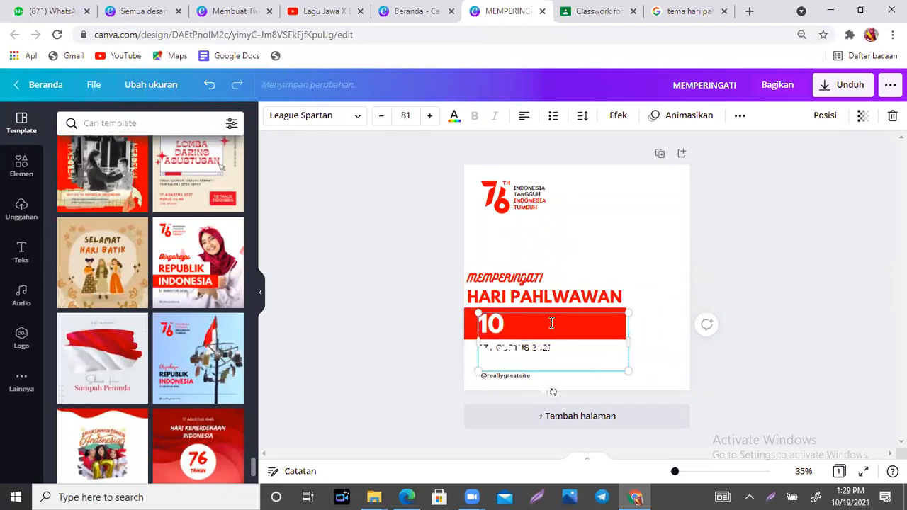
{"action": "key", "text": "Return"}
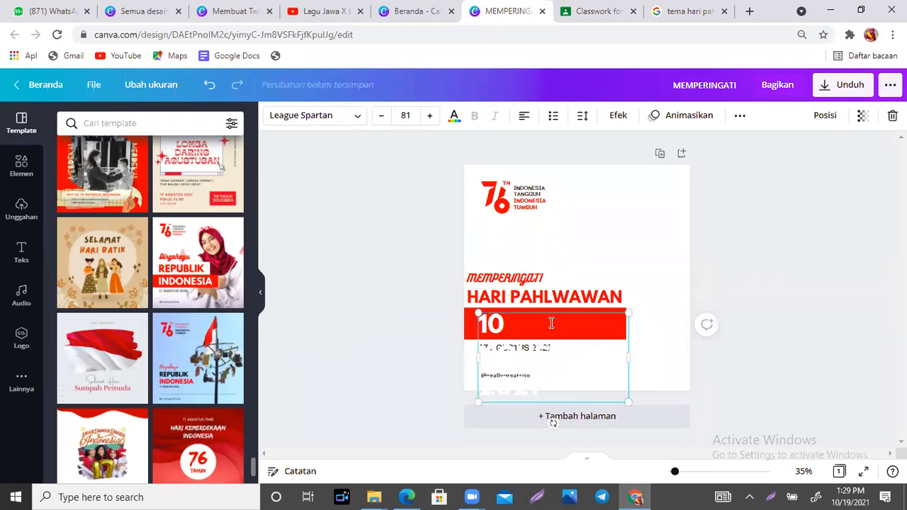
{"action": "left_click_drag", "start_coordinate": [630, 405], "coordinate": [628, 328]}
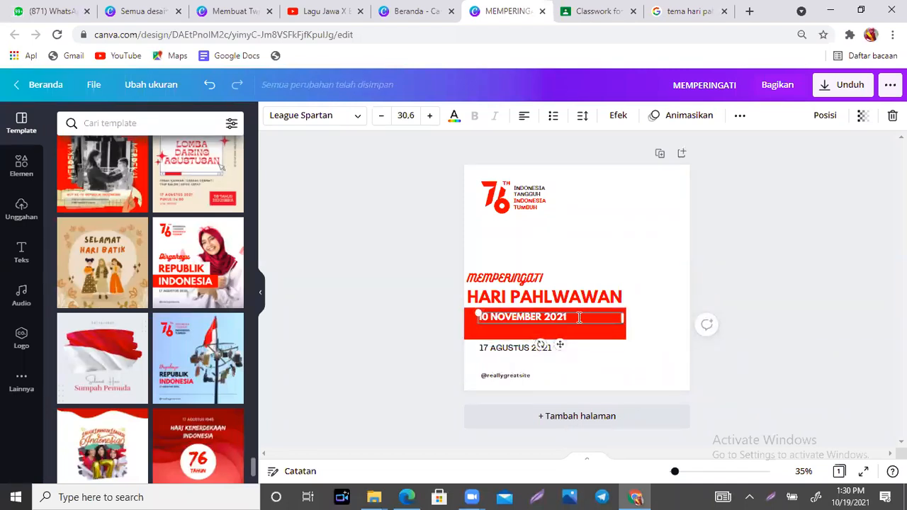
- Raise the date's font size eight steps and shift it left within the red bar
{"action": "left_click", "coordinate": [429, 117]}
{"action": "left_click", "coordinate": [429, 117]}
{"action": "left_click", "coordinate": [429, 117]}
{"action": "left_click", "coordinate": [429, 117]}
{"action": "left_click", "coordinate": [428, 117]}
{"action": "left_click", "coordinate": [429, 117]}
{"action": "left_click", "coordinate": [429, 117]}
{"action": "left_click", "coordinate": [429, 117]}
{"action": "left_click", "coordinate": [429, 117]}
{"action": "left_click", "coordinate": [429, 117]}
{"action": "left_click", "coordinate": [429, 117]}
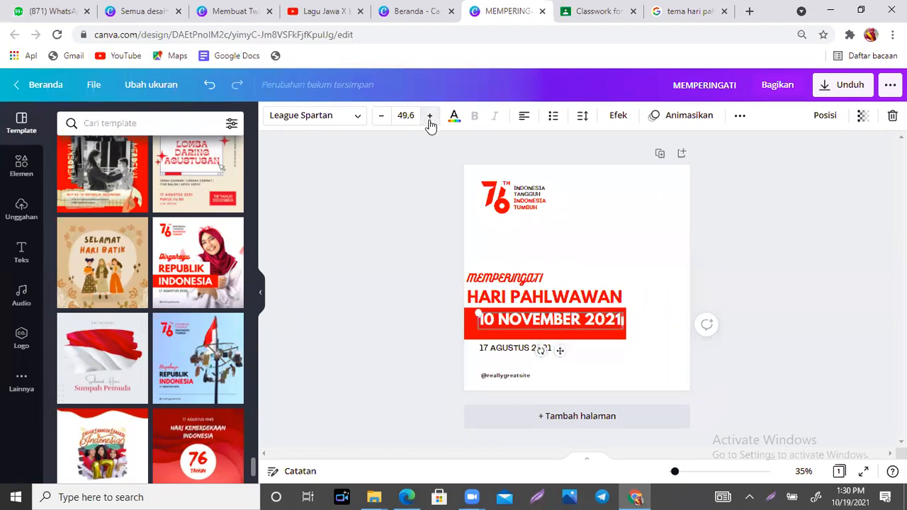
{"action": "mouse_move", "coordinate": [559, 346]}
{"action": "left_mouse_down"}
{"action": "mouse_move", "coordinate": [543, 348]}
{"action": "mouse_move", "coordinate": [553, 352]}
{"action": "left_mouse_up"}
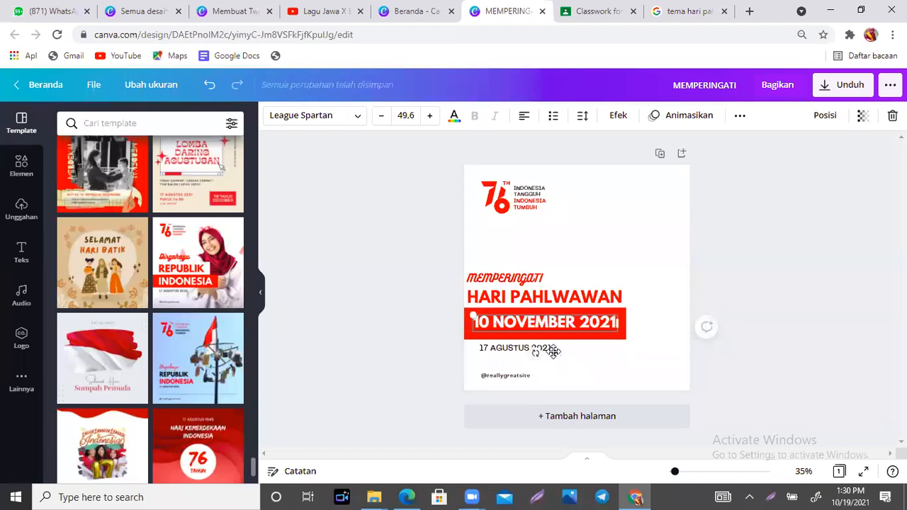
- Nudge the HARI PAHLWAWAN and MEMPERINGATI headings slightly right
{"action": "left_click", "coordinate": [655, 284]}
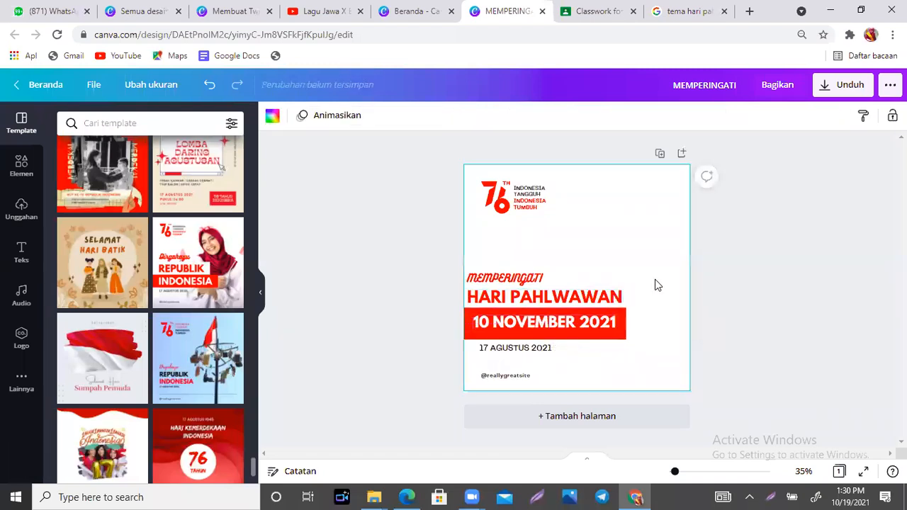
{"action": "left_click", "coordinate": [497, 297]}
{"action": "key", "text": "Right"}
{"action": "key", "text": "Right"}
{"action": "key", "text": "Right"}
{"action": "key", "text": "Right"}
{"action": "key", "text": "Right"}
{"action": "key", "text": "Right"}
{"action": "key", "text": "Right"}
{"action": "key", "text": "Right"}
{"action": "key", "text": "Right"}
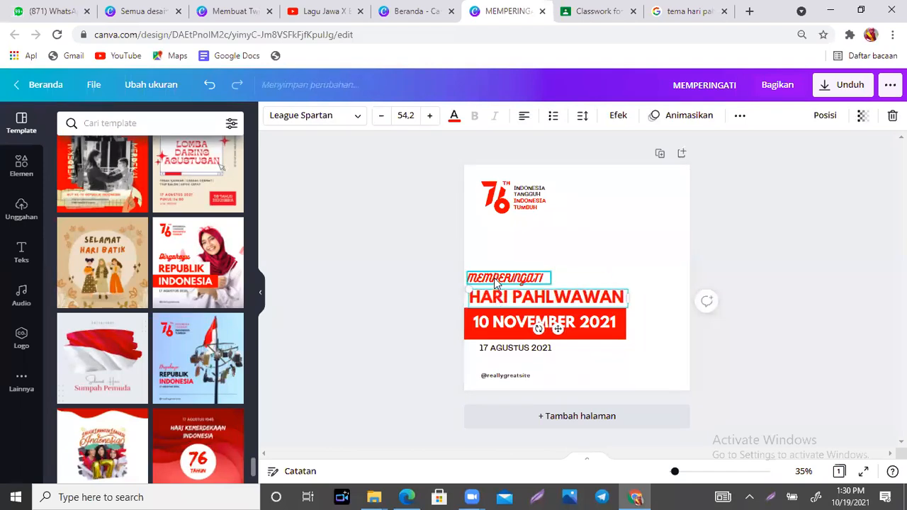
{"action": "left_click", "coordinate": [496, 280]}
{"action": "key", "text": "Right"}
{"action": "key", "text": "Right"}
{"action": "key", "text": "Right"}
{"action": "key", "text": "Right"}
{"action": "key", "text": "Right"}
{"action": "key", "text": "Right"}
{"action": "key", "text": "Right"}
{"action": "key", "text": "Right"}
{"action": "key", "text": "Right"}
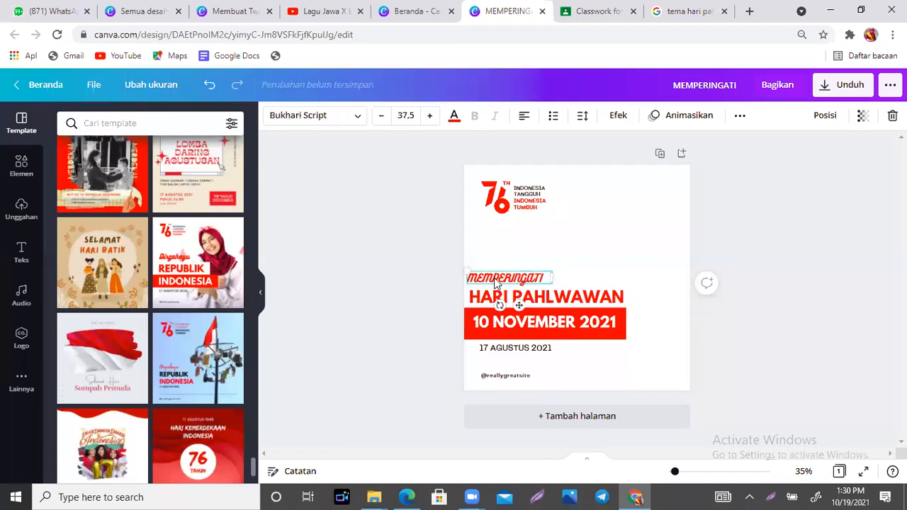
{"action": "key", "text": "Right"}
{"action": "key", "text": "Right"}
{"action": "key", "text": "Right"}
{"action": "key", "text": "Right"}
{"action": "key", "text": "Right"}
{"action": "key", "text": "Right"}
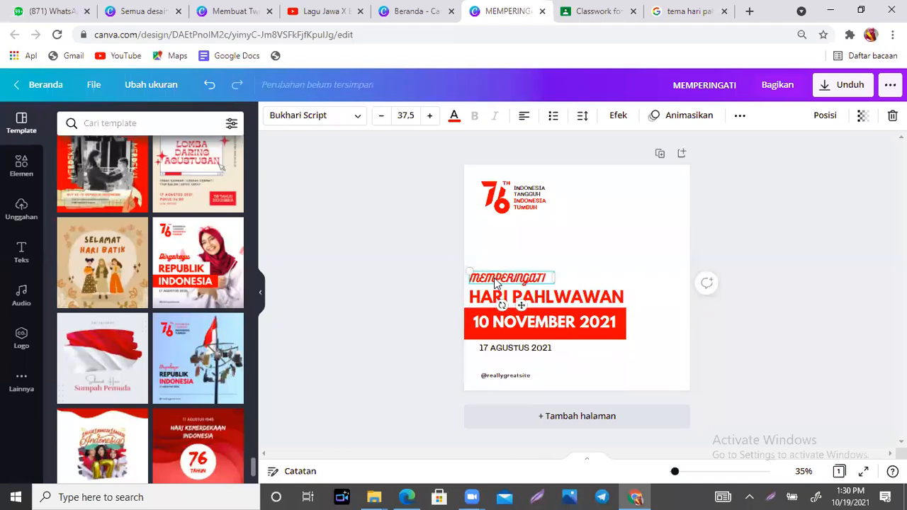
- Move the 76 logo and INDONESIA TANGGUH text block toward the top-left corner
{"action": "left_click", "coordinate": [636, 236]}
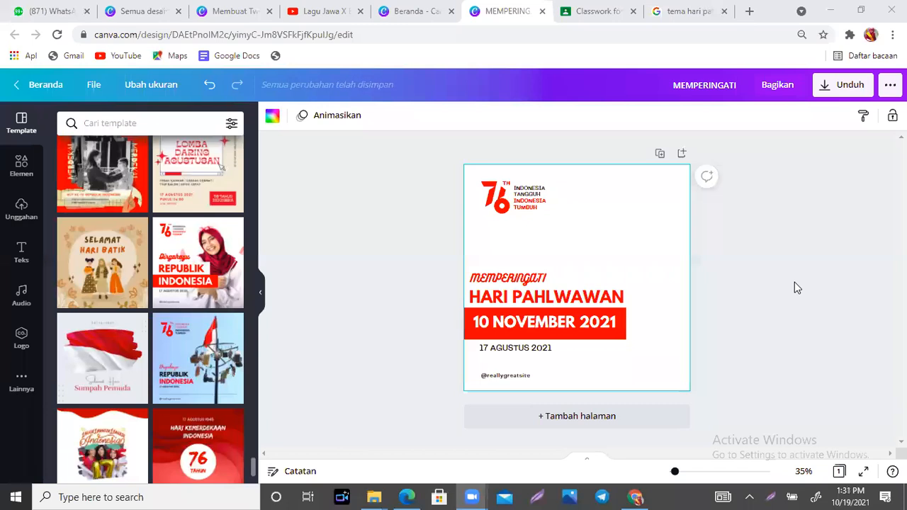
{"action": "left_click_drag", "start_coordinate": [501, 209], "coordinate": [493, 203]}
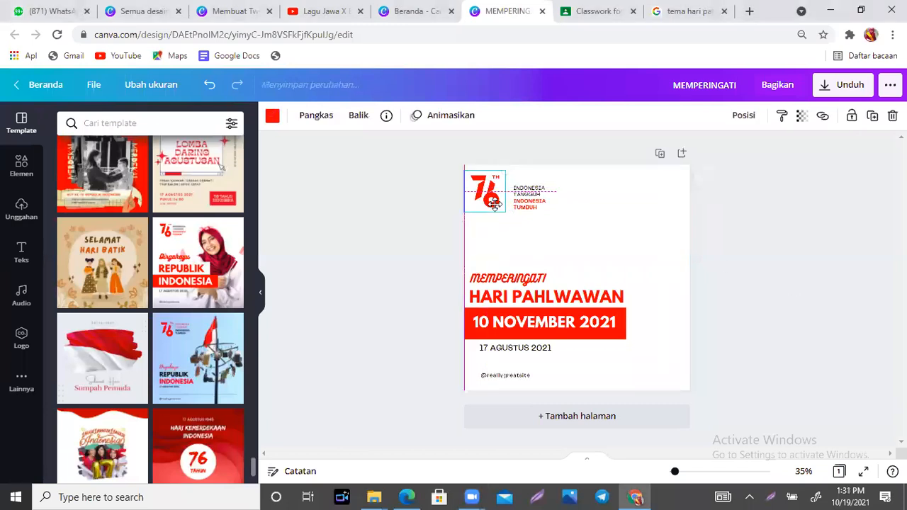
{"action": "left_click", "coordinate": [532, 207]}
{"action": "left_click", "coordinate": [606, 218]}
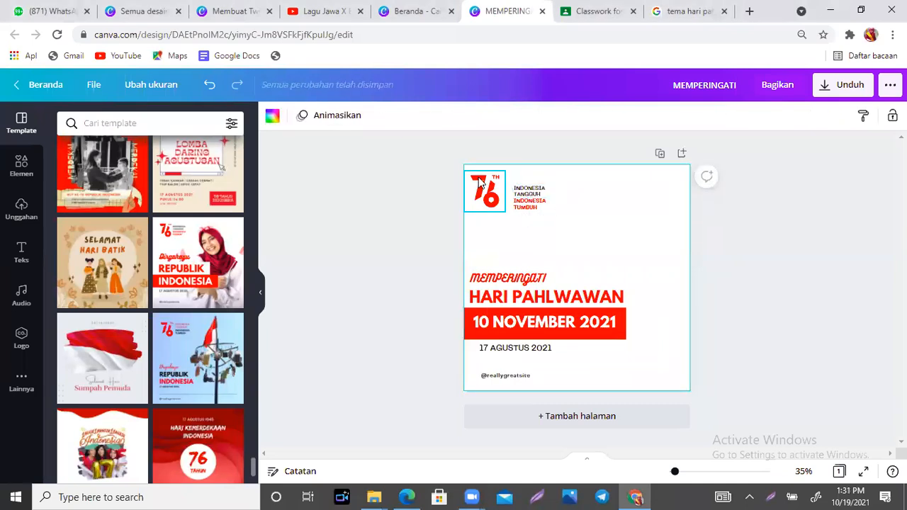
{"action": "left_click_drag", "start_coordinate": [506, 172], "coordinate": [527, 201]}
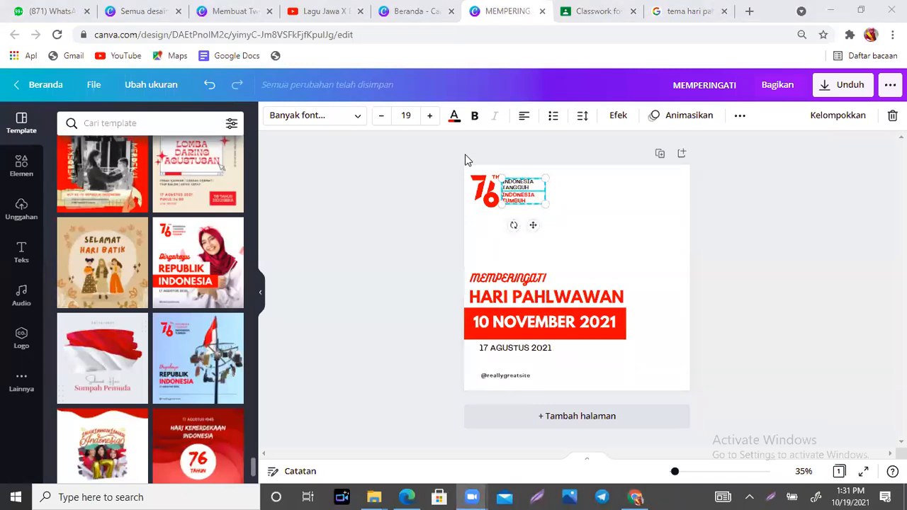
{"action": "left_click", "coordinate": [643, 275]}
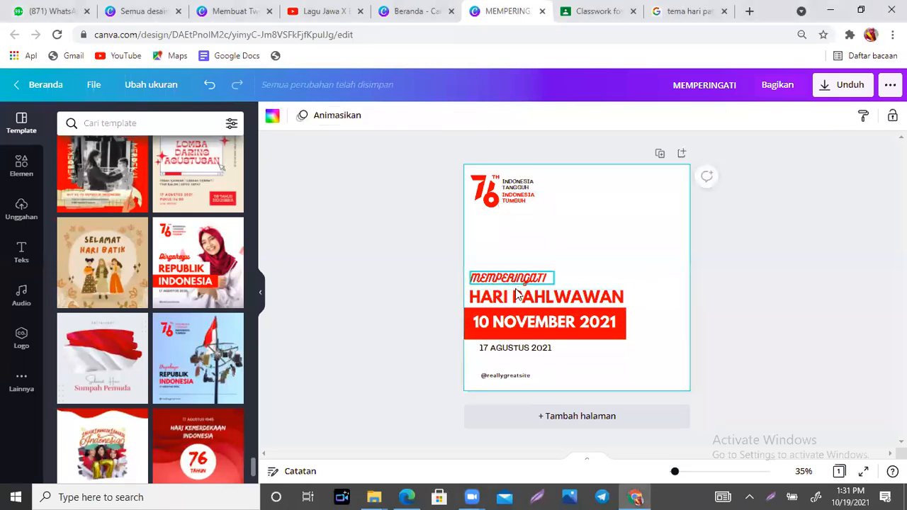
- Correct the headline spelling to HARI PAHLAWAN and enlarge it two font steps
{"action": "left_click", "coordinate": [550, 298]}
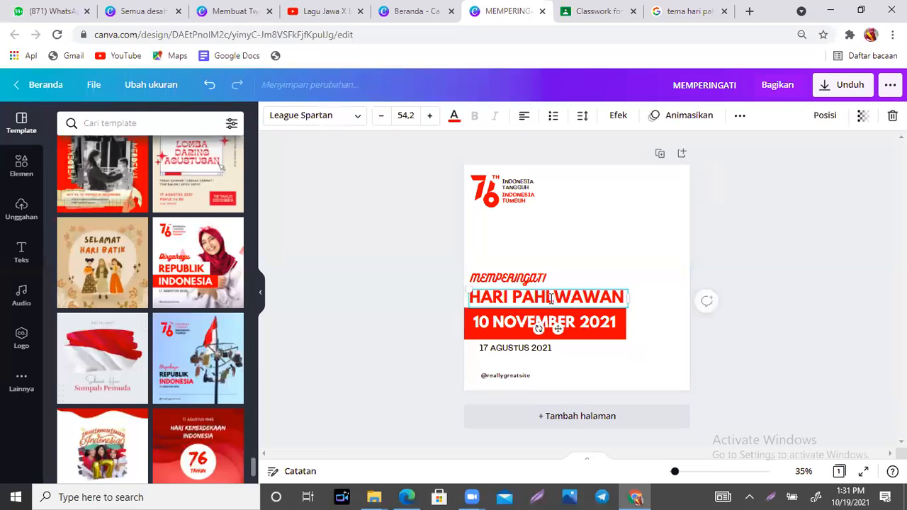
{"action": "key", "text": "BackSpace"}
{"action": "key", "text": "BackSpace"}
{"action": "type", "text": "L"}
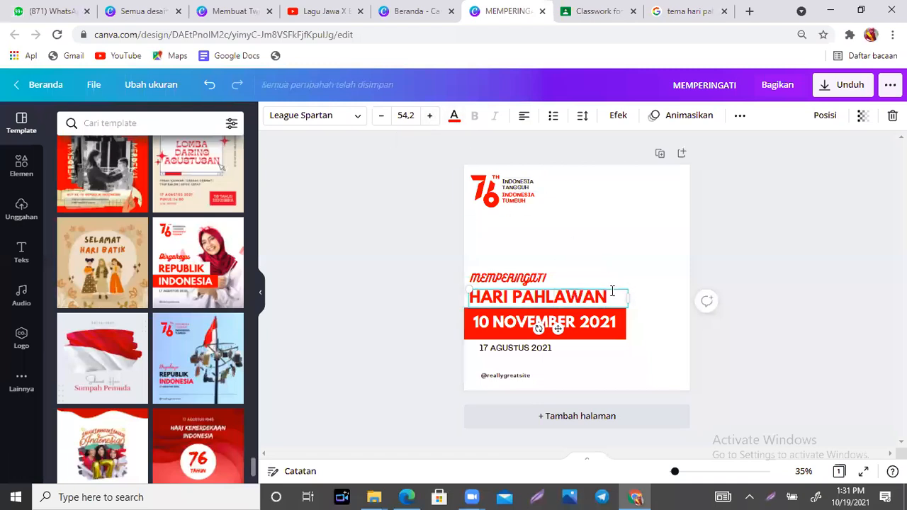
{"action": "left_click", "coordinate": [430, 116]}
{"action": "left_click", "coordinate": [430, 116]}
{"action": "left_click", "coordinate": [429, 116]}
{"action": "left_click", "coordinate": [429, 115]}
{"action": "left_click", "coordinate": [429, 116]}
{"action": "left_click", "coordinate": [429, 116]}
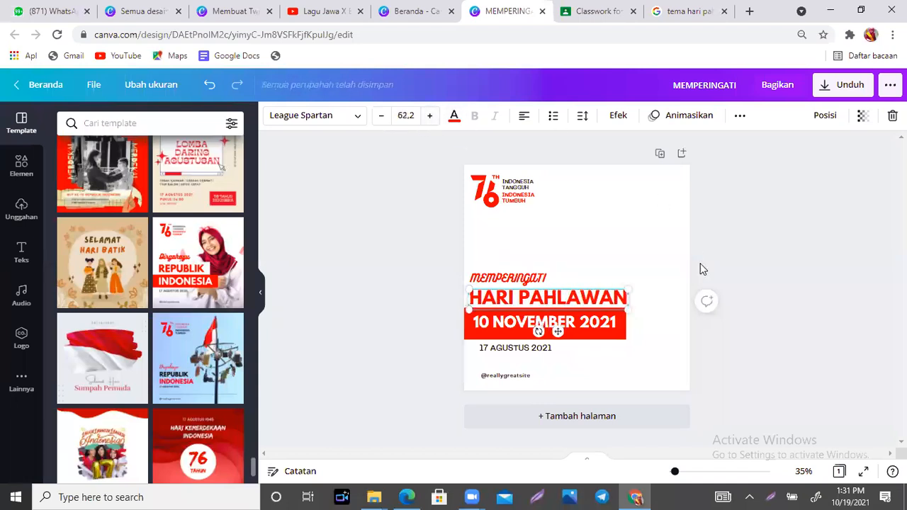
{"action": "left_click", "coordinate": [655, 358]}
- Delete the 17 AGUSTUS 2021 date and the sample handle text
{"action": "left_click", "coordinate": [546, 356]}
{"action": "key", "text": "Delete"}
{"action": "left_click", "coordinate": [516, 378]}
{"action": "key", "text": "Delete"}
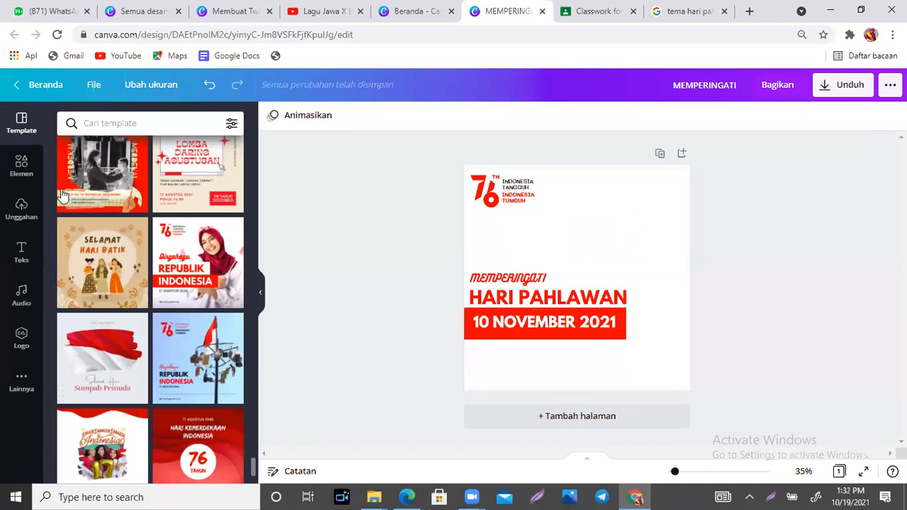
- Search elements for 'BENTUK', add a square, and move and enlarge it at the upper right
{"action": "left_click", "coordinate": [19, 172]}
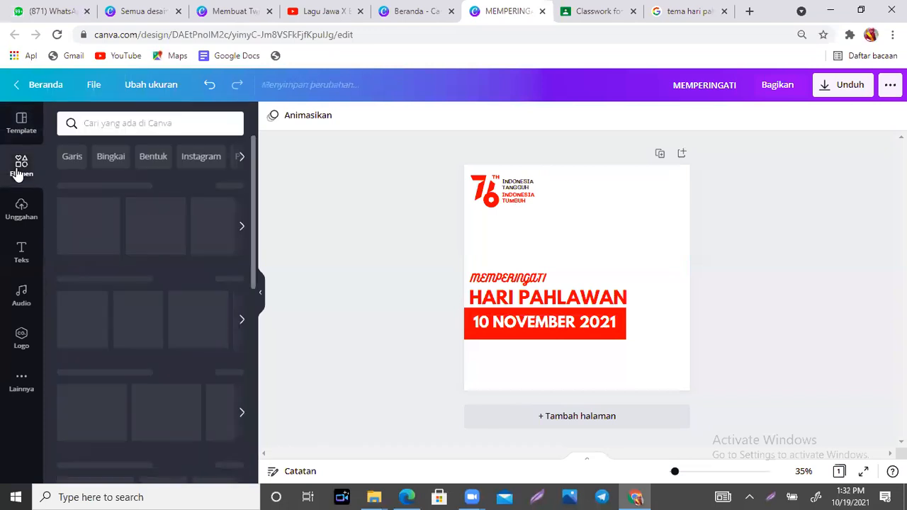
{"action": "left_click", "coordinate": [172, 122]}
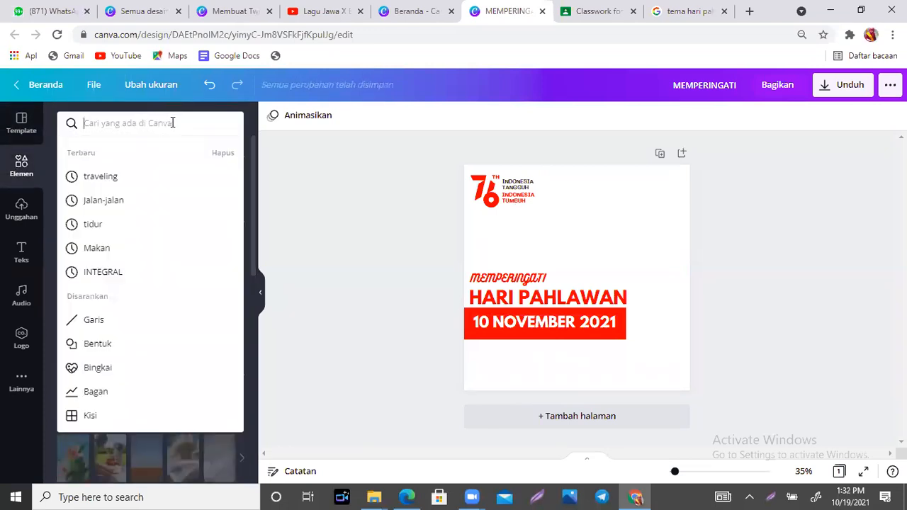
{"action": "type", "text": "BENTUK"}
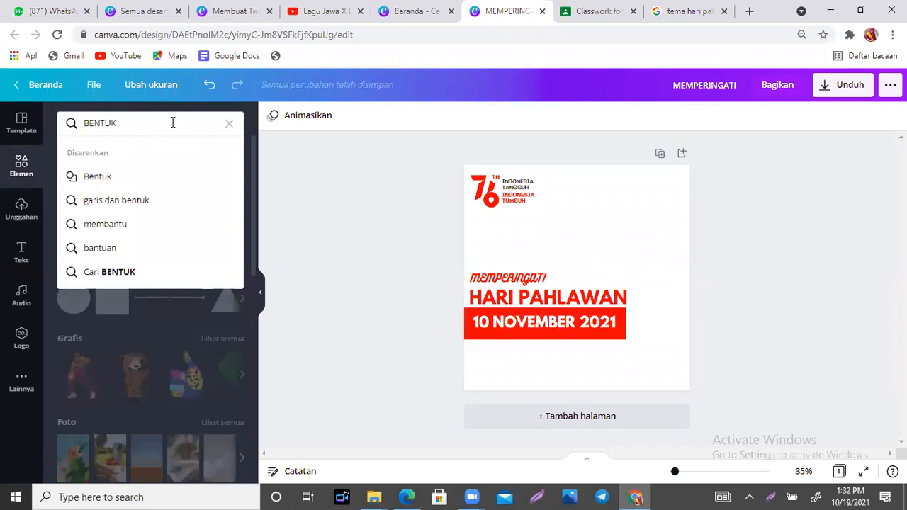
{"action": "key", "text": "Return"}
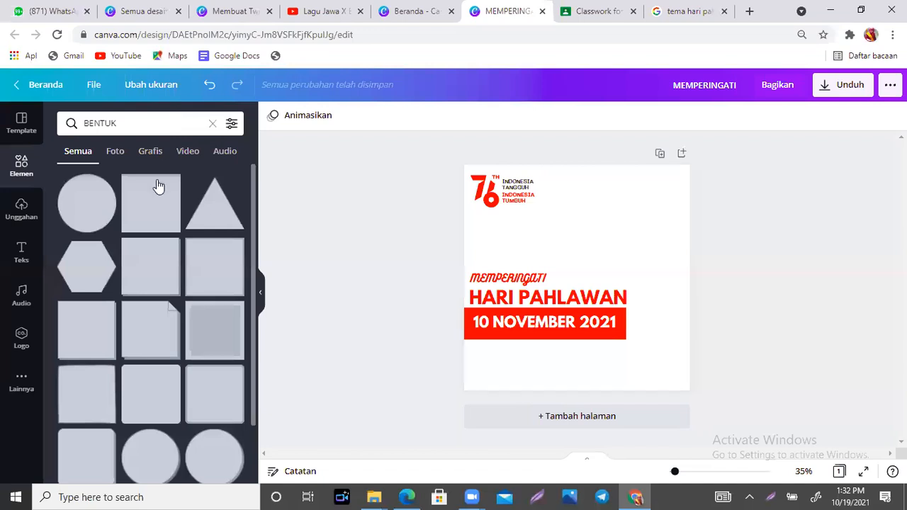
{"action": "left_click", "coordinate": [151, 259]}
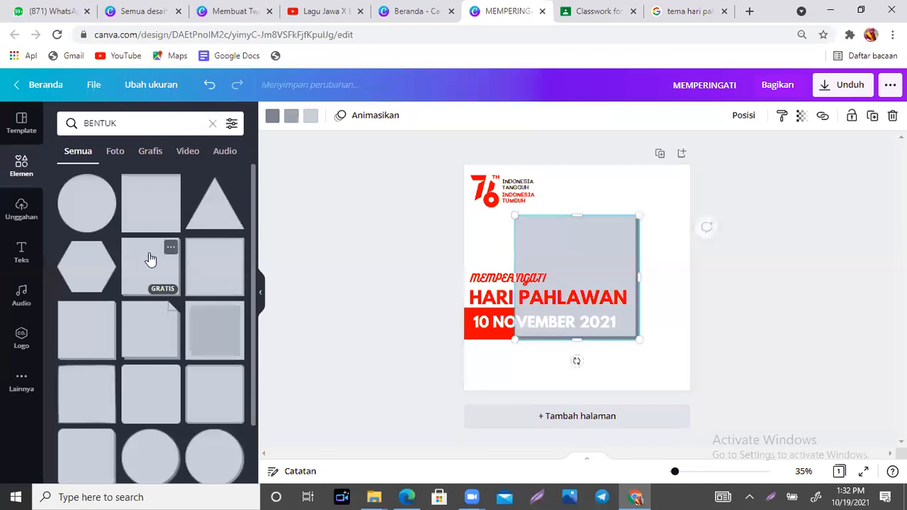
{"action": "left_click_drag", "start_coordinate": [566, 243], "coordinate": [600, 218]}
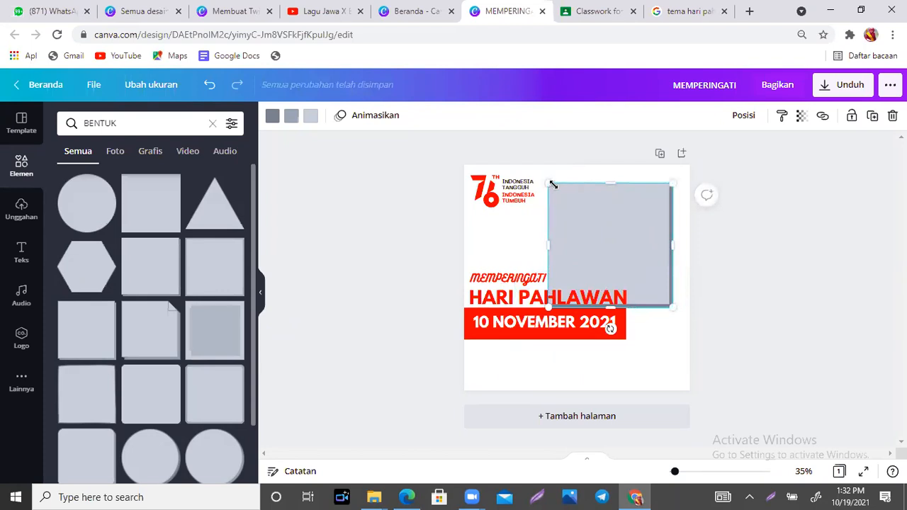
{"action": "left_click_drag", "start_coordinate": [548, 184], "coordinate": [543, 180]}
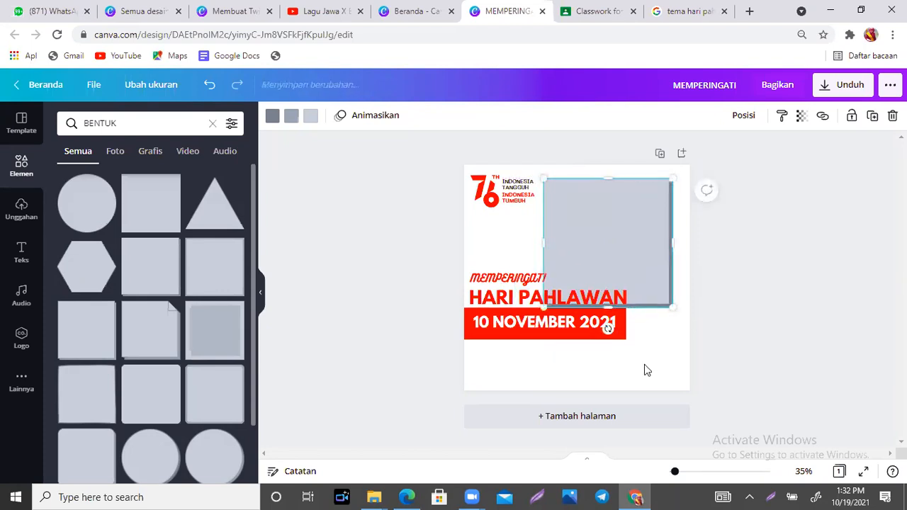
- Fill the grey square with dark purple
{"action": "left_click", "coordinate": [645, 365]}
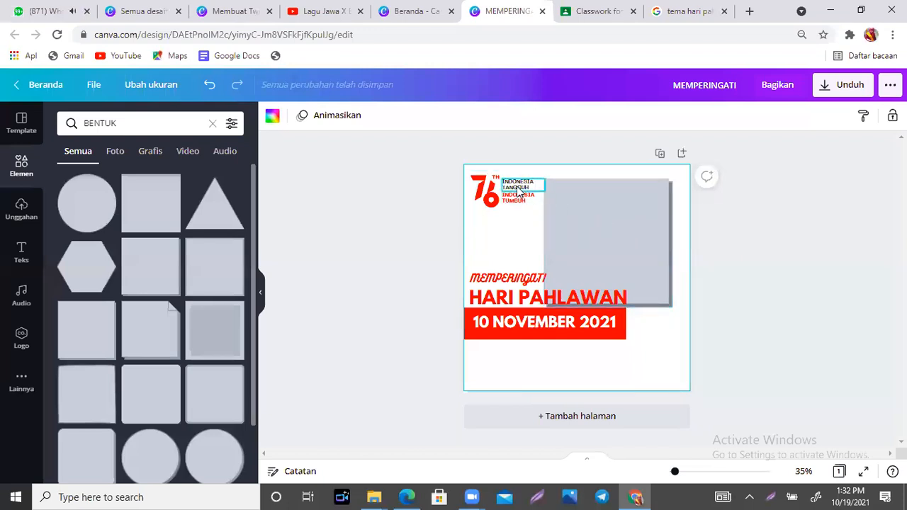
{"action": "left_click", "coordinate": [610, 214]}
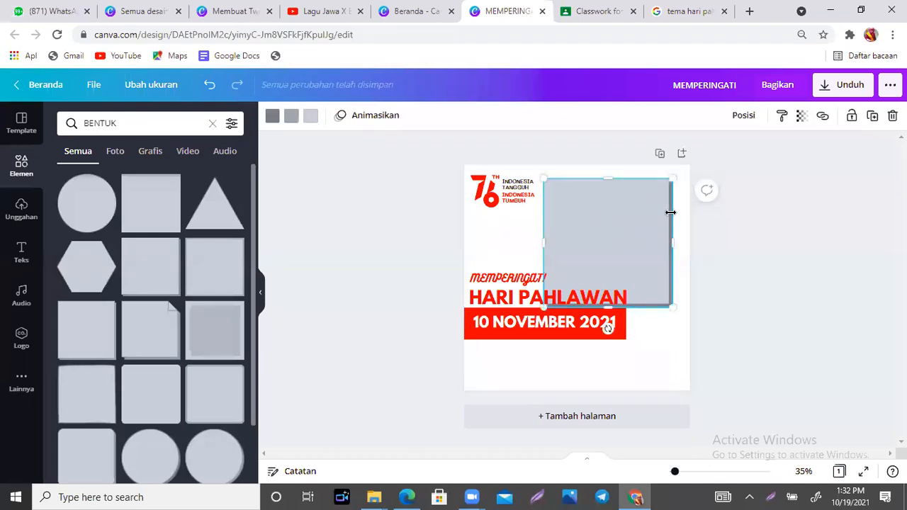
{"action": "left_click", "coordinate": [311, 117]}
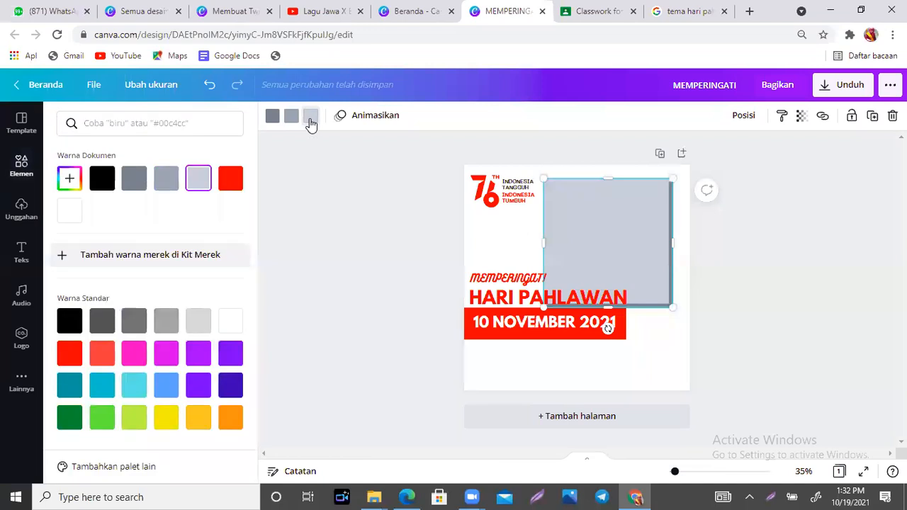
{"action": "left_click", "coordinate": [231, 385]}
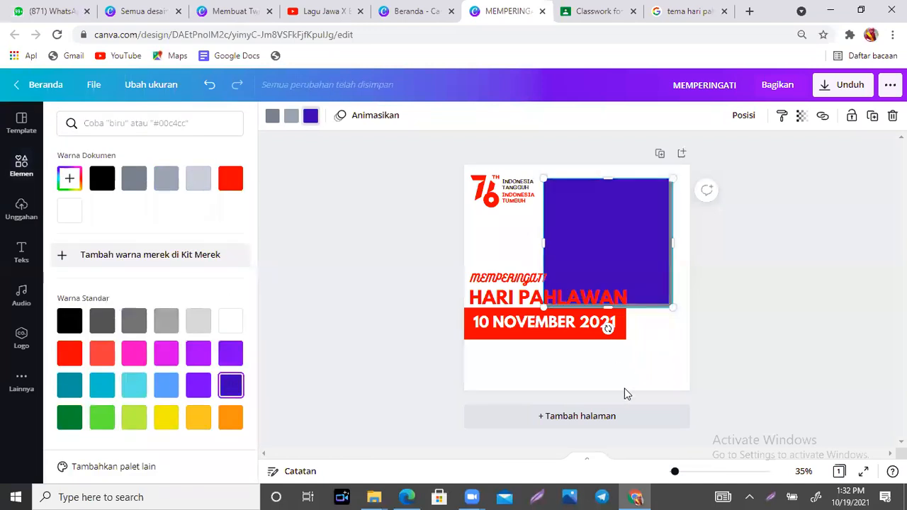
{"action": "left_click", "coordinate": [543, 376]}
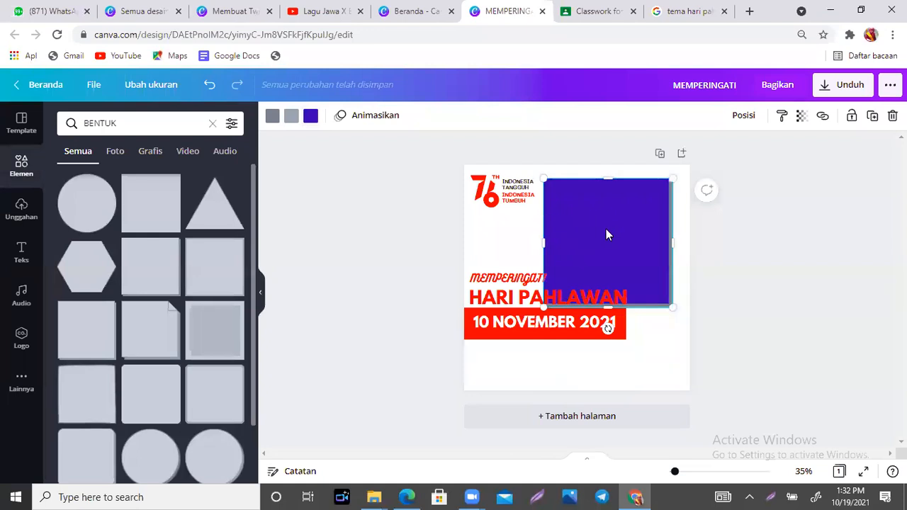
{"action": "left_click", "coordinate": [658, 373]}
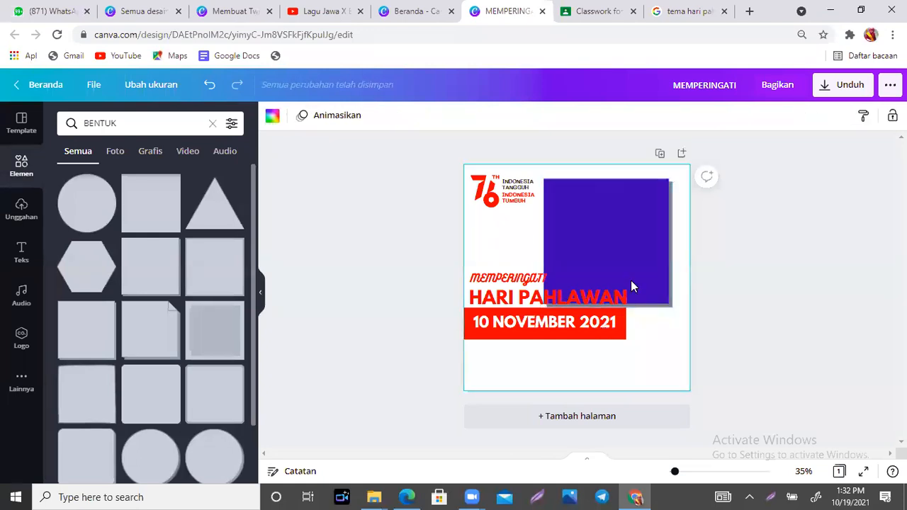
{"action": "left_click", "coordinate": [626, 250]}
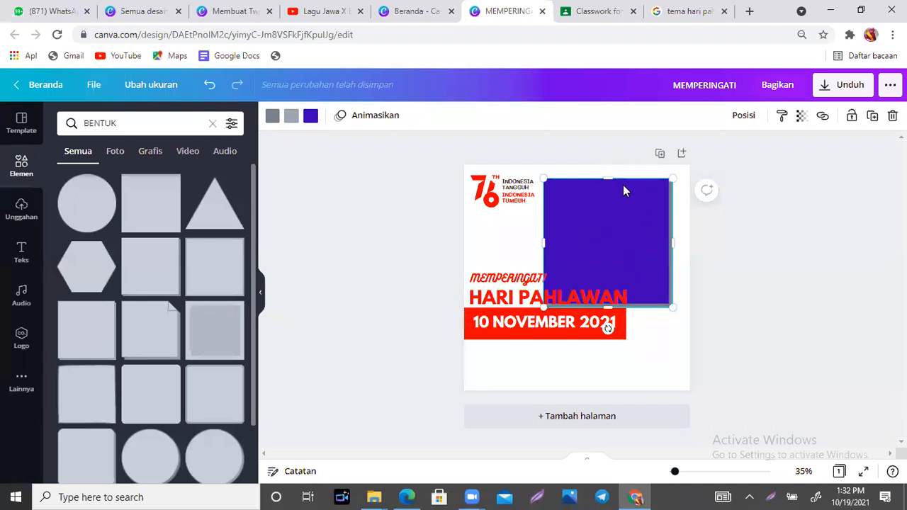
{"action": "left_click", "coordinate": [640, 355]}
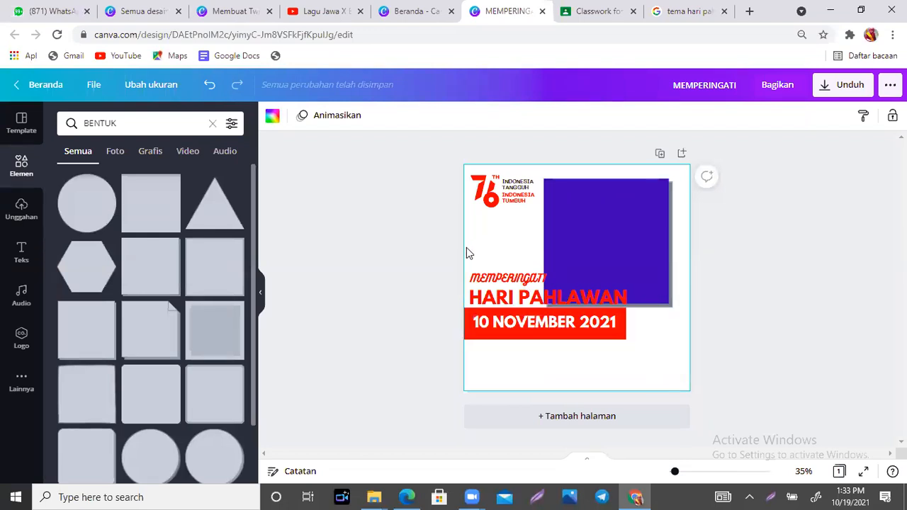
- Move the logo, square and headings down together, then shift the purple square up and right
{"action": "left_click_drag", "start_coordinate": [466, 247], "coordinate": [640, 374]}
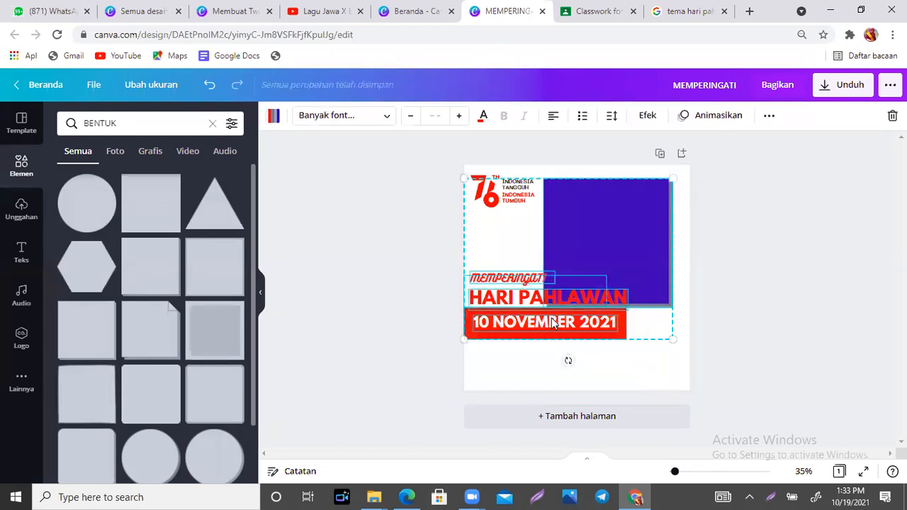
{"action": "mouse_move", "coordinate": [547, 323]}
{"action": "left_mouse_down"}
{"action": "mouse_move", "coordinate": [545, 365]}
{"action": "mouse_move", "coordinate": [536, 324]}
{"action": "mouse_move", "coordinate": [550, 368]}
{"action": "mouse_move", "coordinate": [546, 313]}
{"action": "left_mouse_up"}
{"action": "left_click", "coordinate": [617, 390]}
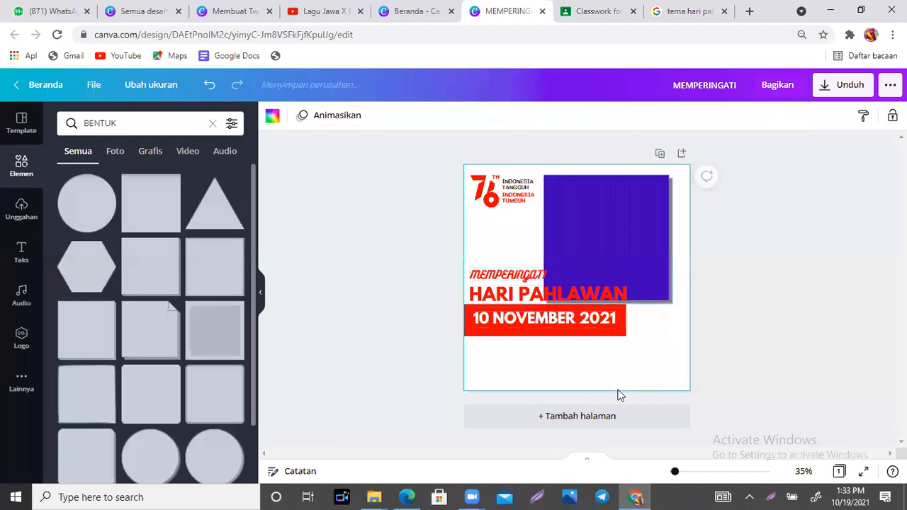
{"action": "left_click_drag", "start_coordinate": [612, 246], "coordinate": [639, 210]}
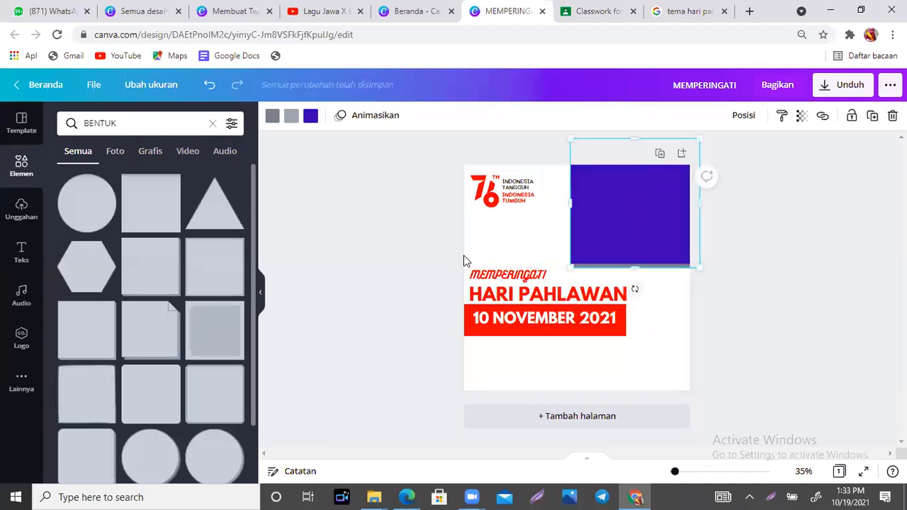
{"action": "left_click_drag", "start_coordinate": [465, 260], "coordinate": [647, 364]}
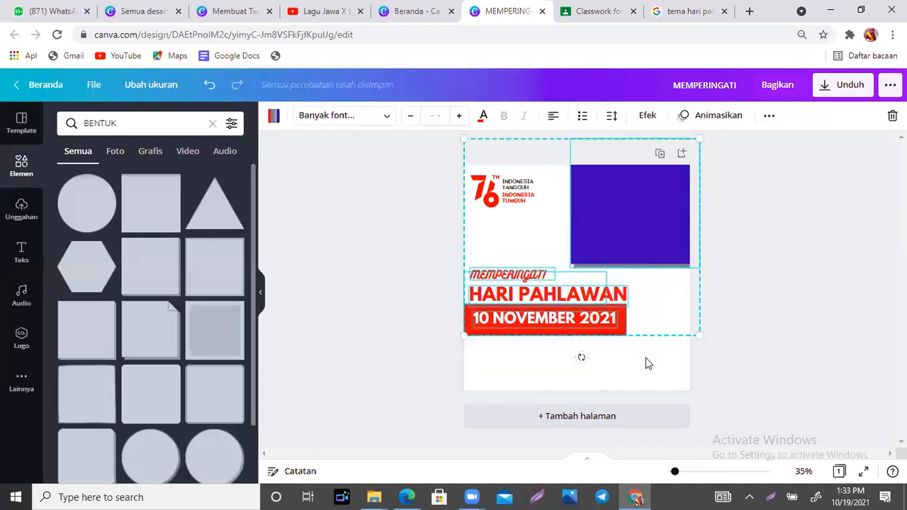
{"action": "left_click", "coordinate": [597, 222]}
{"action": "left_click_drag", "start_coordinate": [602, 226], "coordinate": [649, 206]}
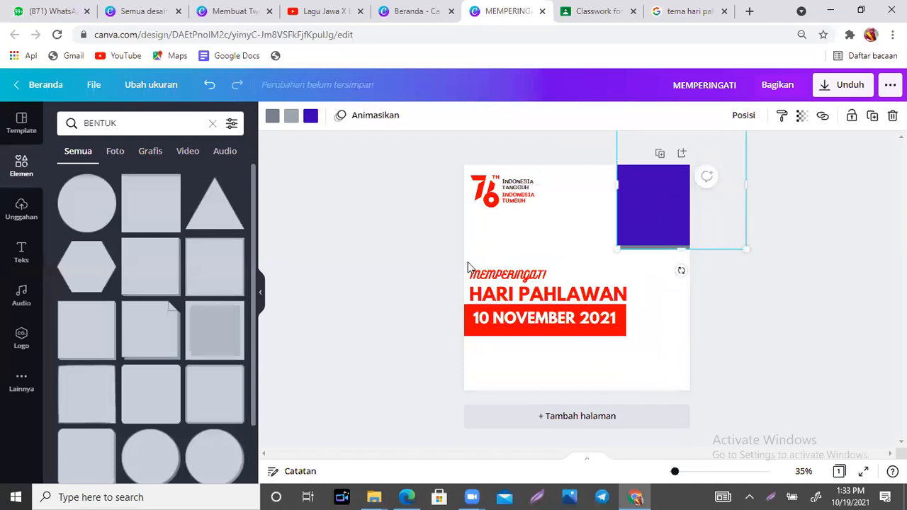
- Lower the heading group, place the purple square beside the 76 logo and enlarge it to 670 × 670
{"action": "left_click_drag", "start_coordinate": [465, 262], "coordinate": [636, 357]}
{"action": "left_click_drag", "start_coordinate": [525, 317], "coordinate": [522, 360]}
{"action": "left_click", "coordinate": [635, 220]}
{"action": "left_click_drag", "start_coordinate": [578, 239], "coordinate": [563, 282]}
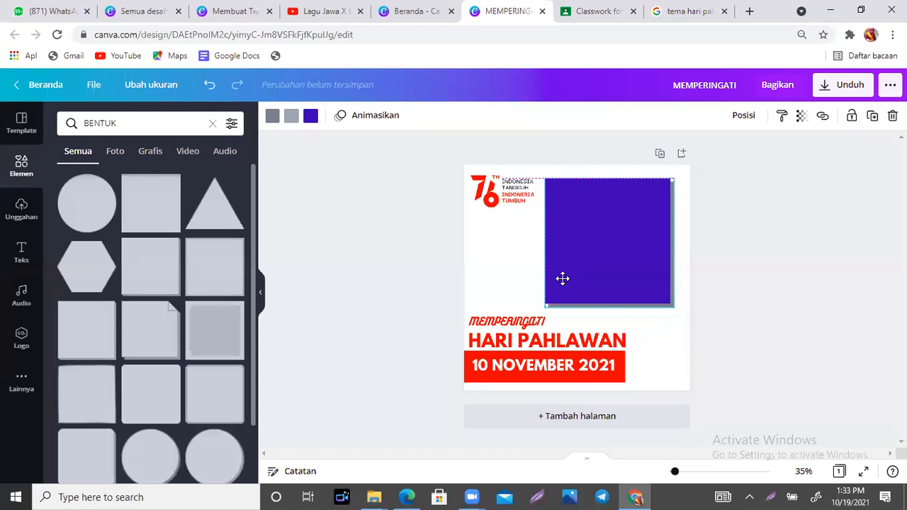
{"action": "left_click_drag", "start_coordinate": [562, 278], "coordinate": [563, 280]}
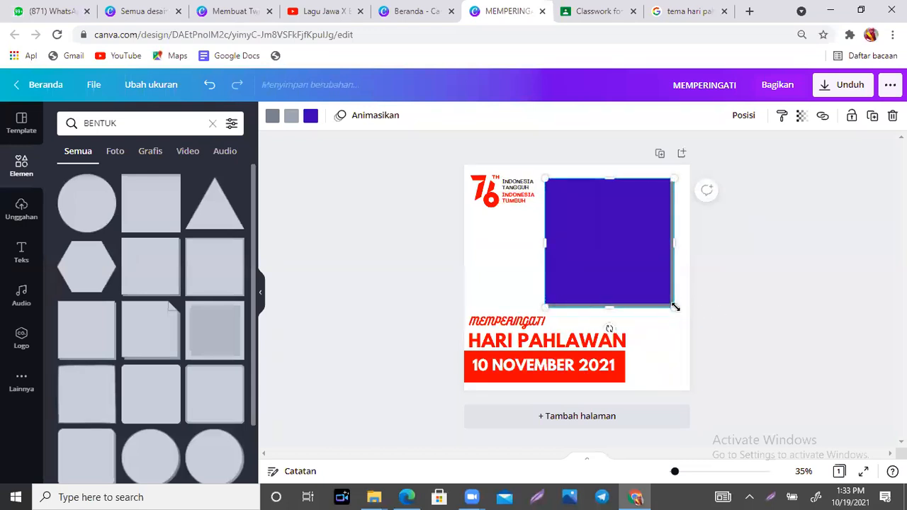
{"action": "left_click_drag", "start_coordinate": [673, 308], "coordinate": [682, 320]}
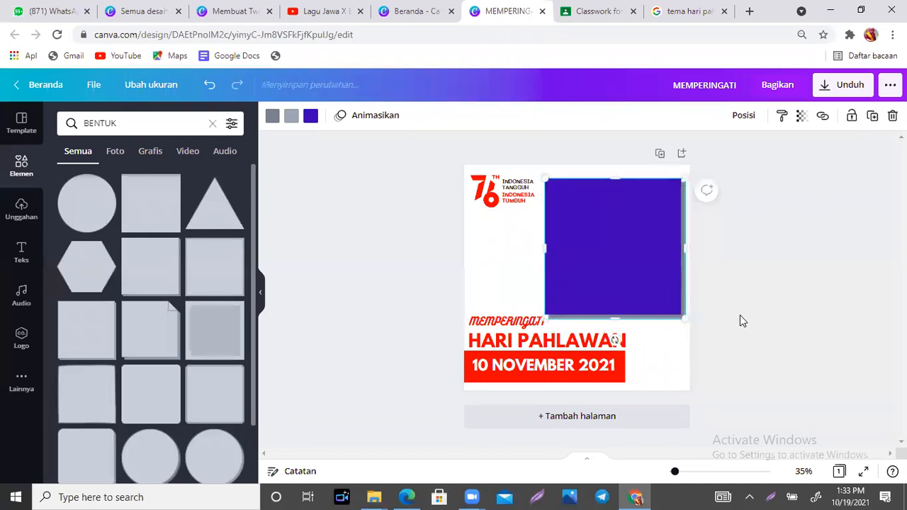
{"action": "left_click", "coordinate": [741, 319]}
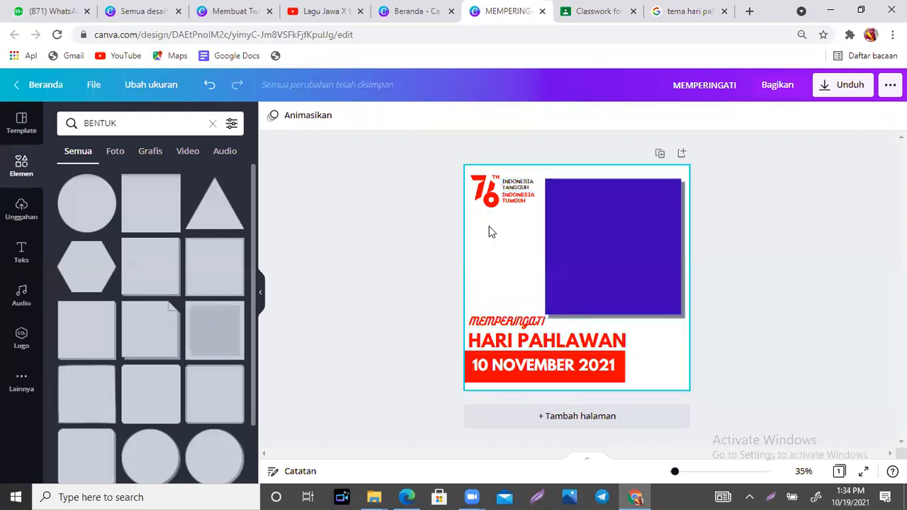
- Add the 'Barang siapa ingin mutiara' quote text template and make its text black
{"action": "left_click", "coordinate": [21, 255]}
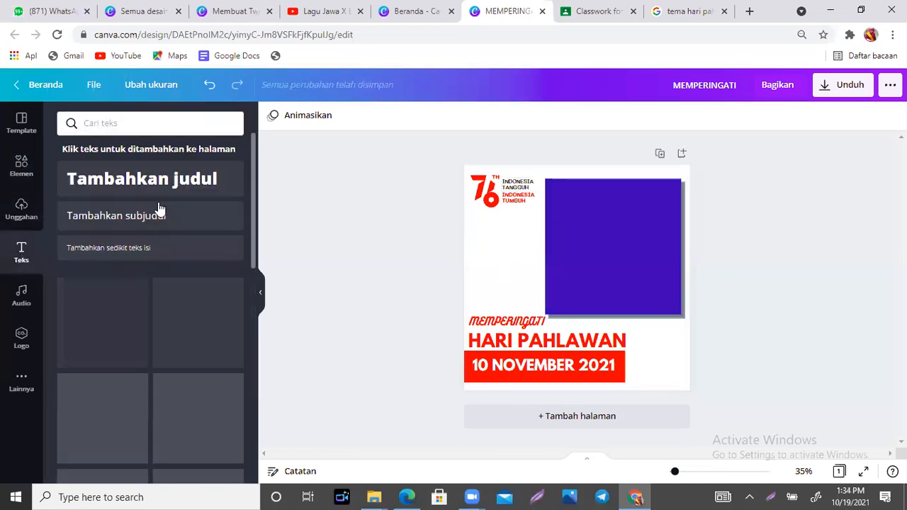
{"action": "left_click_drag", "start_coordinate": [252, 146], "coordinate": [251, 309]}
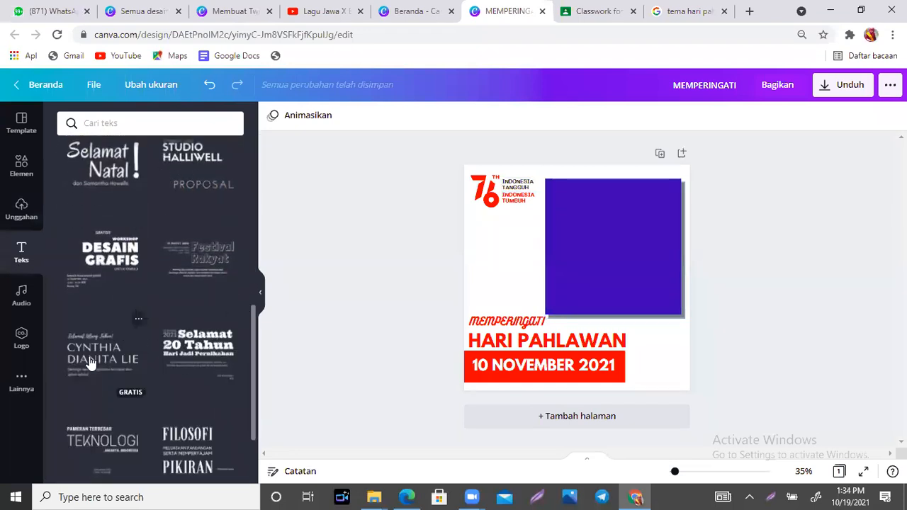
{"action": "scroll", "coordinate": [253, 313], "scroll_direction": "down", "scroll_amount": 5}
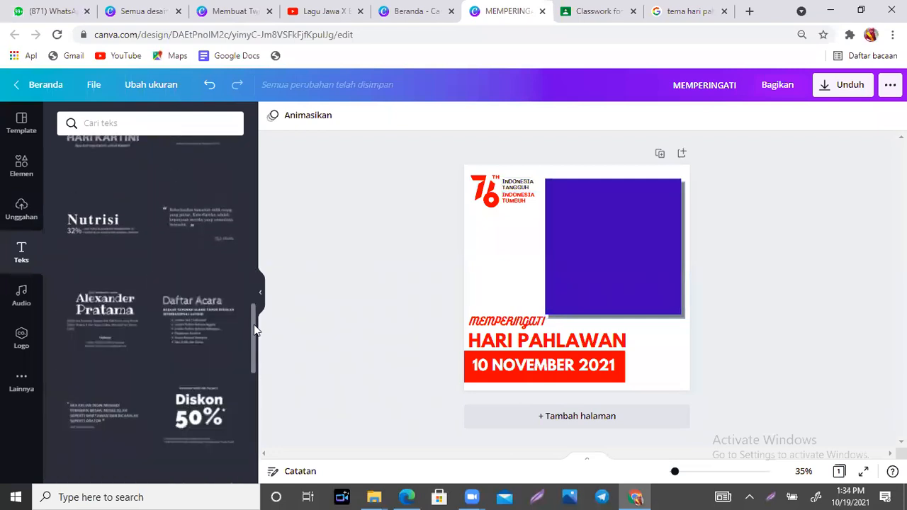
{"action": "left_click_drag", "start_coordinate": [254, 323], "coordinate": [254, 412]}
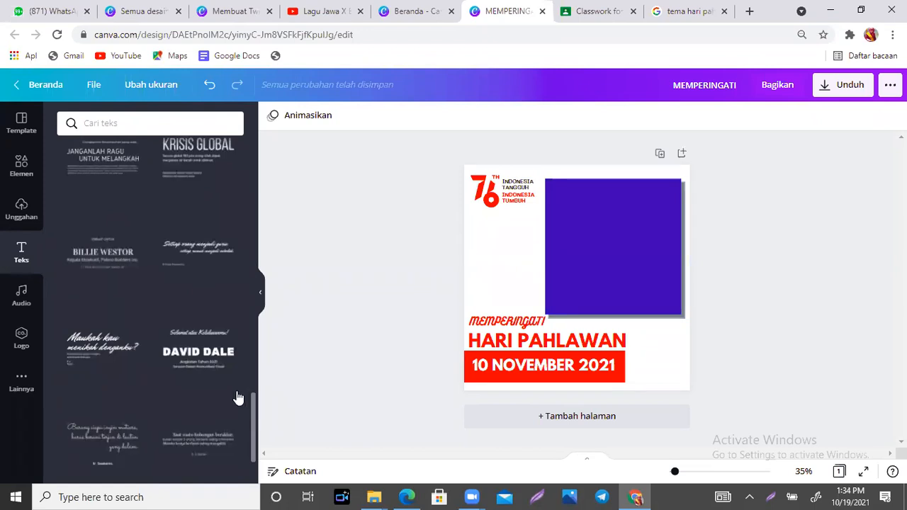
{"action": "left_click_drag", "start_coordinate": [251, 402], "coordinate": [251, 442]}
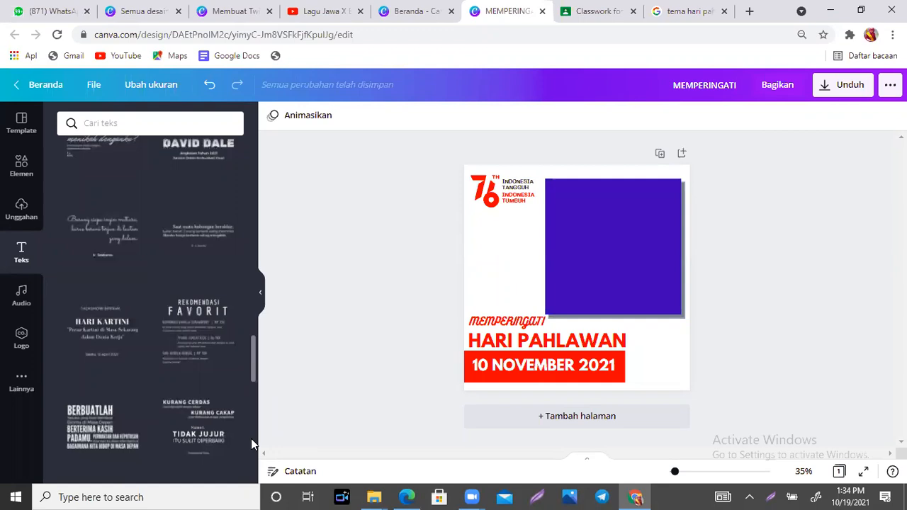
{"action": "scroll", "coordinate": [105, 233], "scroll_direction": "up", "scroll_amount": 2}
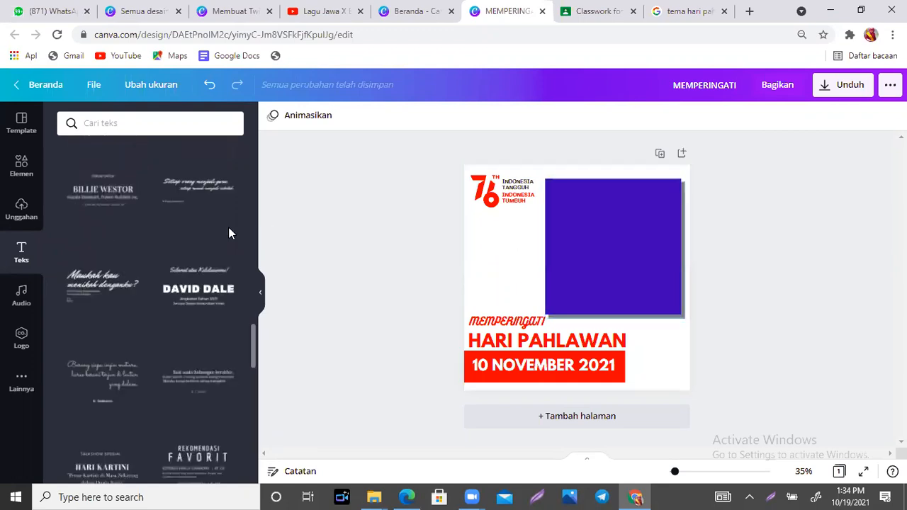
{"action": "left_click", "coordinate": [94, 394]}
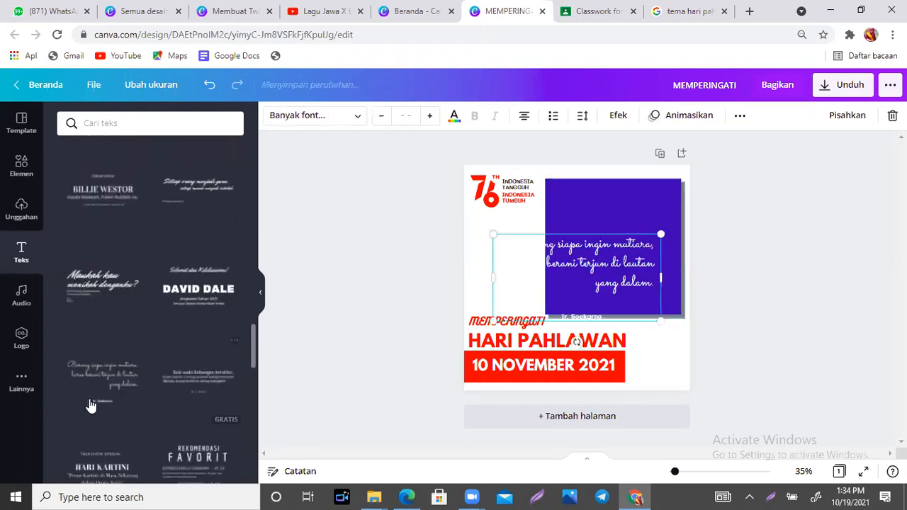
{"action": "left_click", "coordinate": [454, 117]}
{"action": "left_click", "coordinate": [102, 178]}
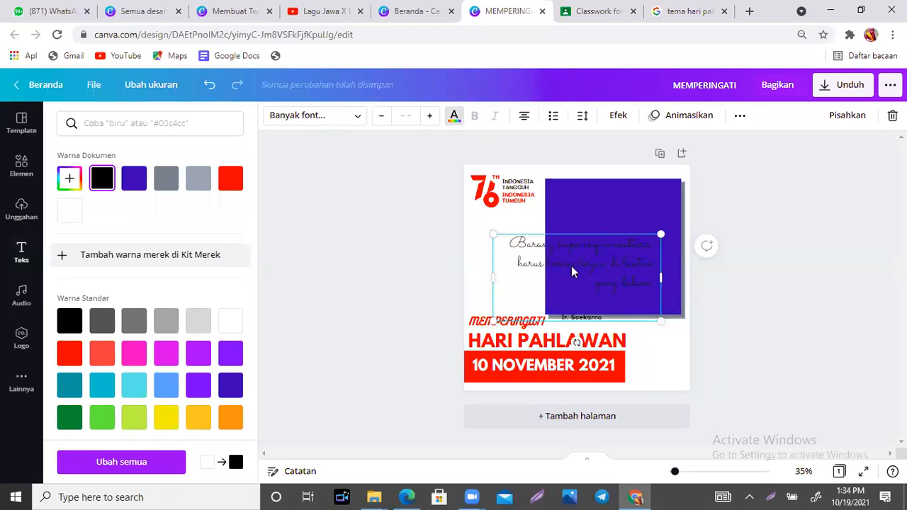
- Resize and widen the quote box and move it below the 76 logo
{"action": "left_click_drag", "start_coordinate": [540, 268], "coordinate": [510, 237]}
{"action": "left_click", "coordinate": [531, 268]}
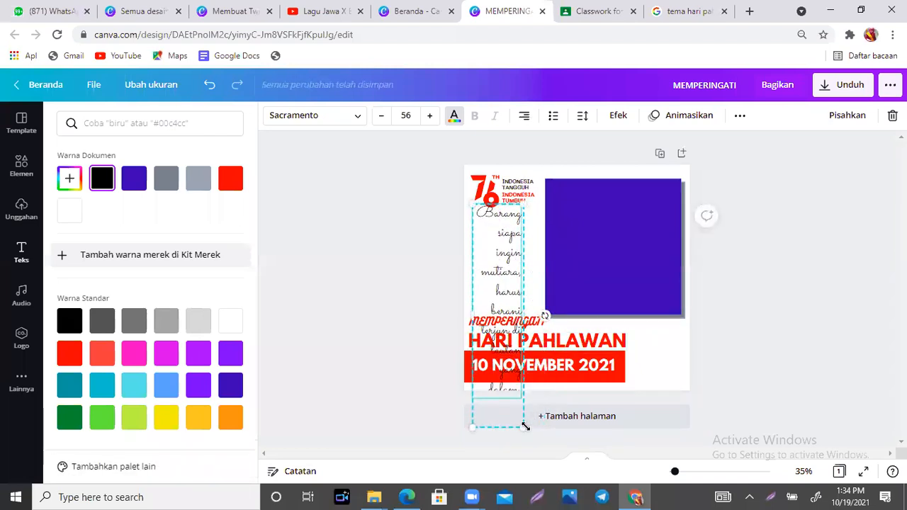
{"action": "left_click_drag", "start_coordinate": [526, 428], "coordinate": [489, 323]}
{"action": "left_click_drag", "start_coordinate": [488, 321], "coordinate": [488, 323]}
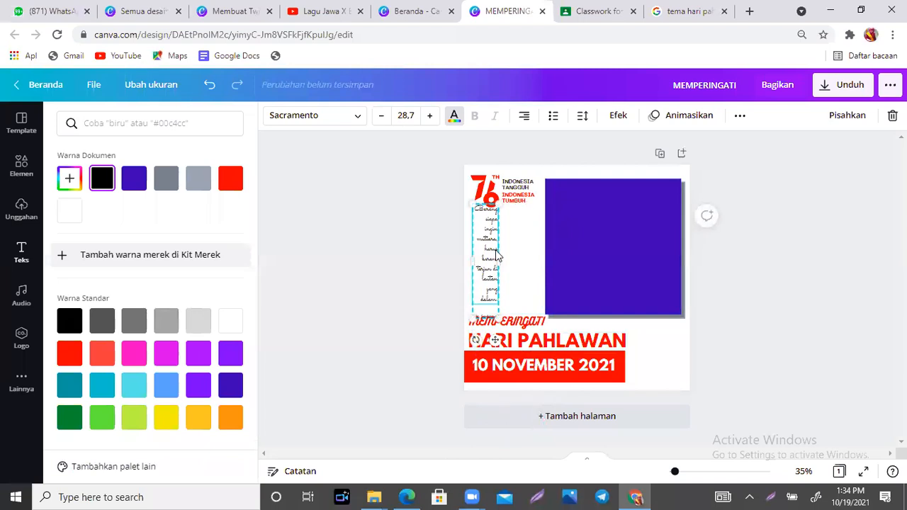
{"action": "left_click_drag", "start_coordinate": [498, 258], "coordinate": [534, 259]}
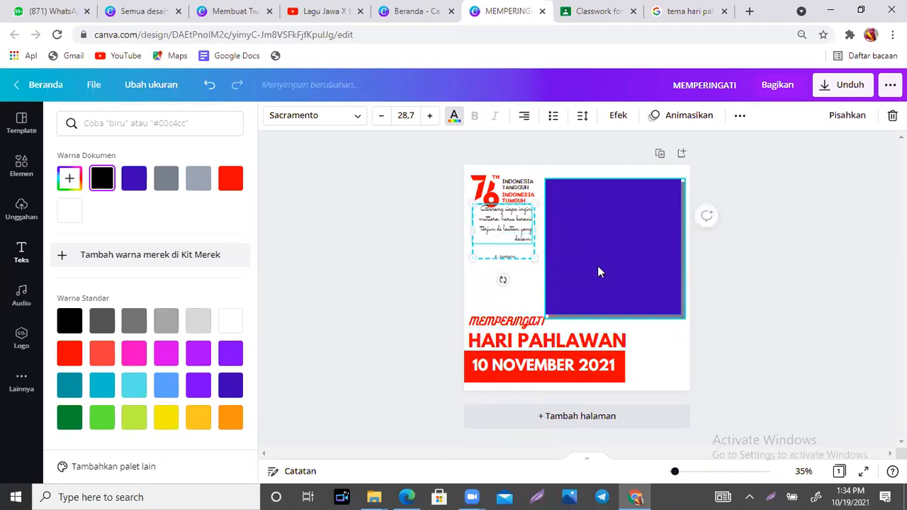
{"action": "left_click", "coordinate": [598, 266]}
{"action": "left_click", "coordinate": [506, 249]}
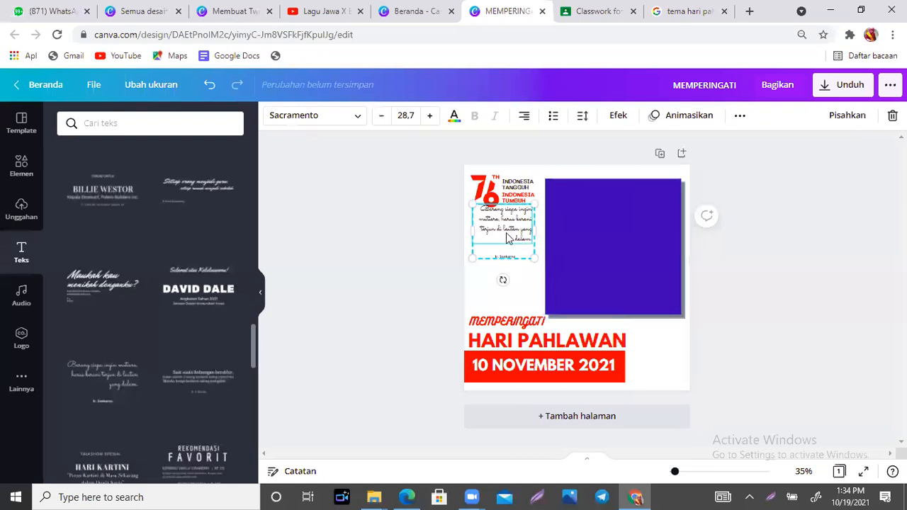
{"action": "left_click_drag", "start_coordinate": [502, 227], "coordinate": [503, 246]}
- Raise the quote's font size to 36,7 and delete its original wording
{"action": "left_click", "coordinate": [430, 116]}
{"action": "left_click", "coordinate": [430, 115]}
{"action": "left_click", "coordinate": [429, 116]}
{"action": "left_click", "coordinate": [430, 115]}
{"action": "left_click", "coordinate": [430, 116]}
{"action": "left_click", "coordinate": [429, 115]}
{"action": "left_click", "coordinate": [430, 116]}
{"action": "left_click", "coordinate": [430, 116]}
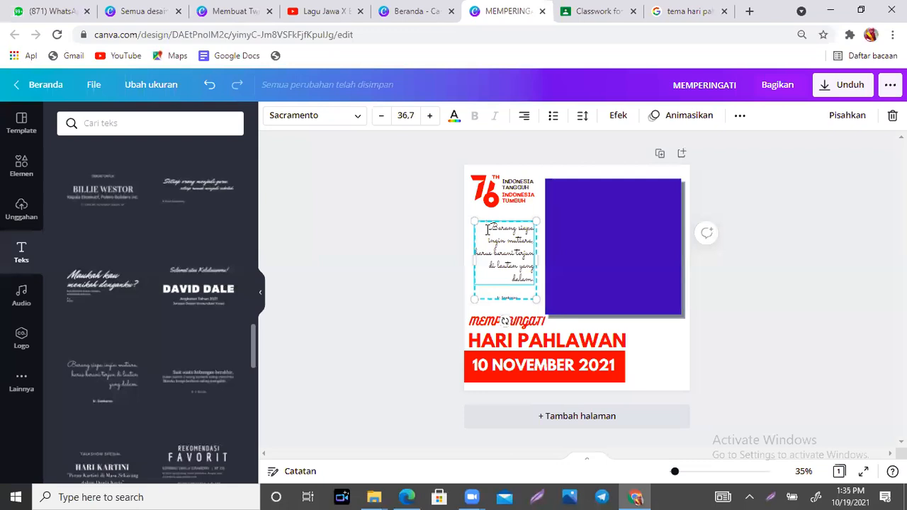
{"action": "left_click_drag", "start_coordinate": [487, 229], "coordinate": [535, 230]}
{"action": "left_click_drag", "start_coordinate": [530, 321], "coordinate": [531, 286]}
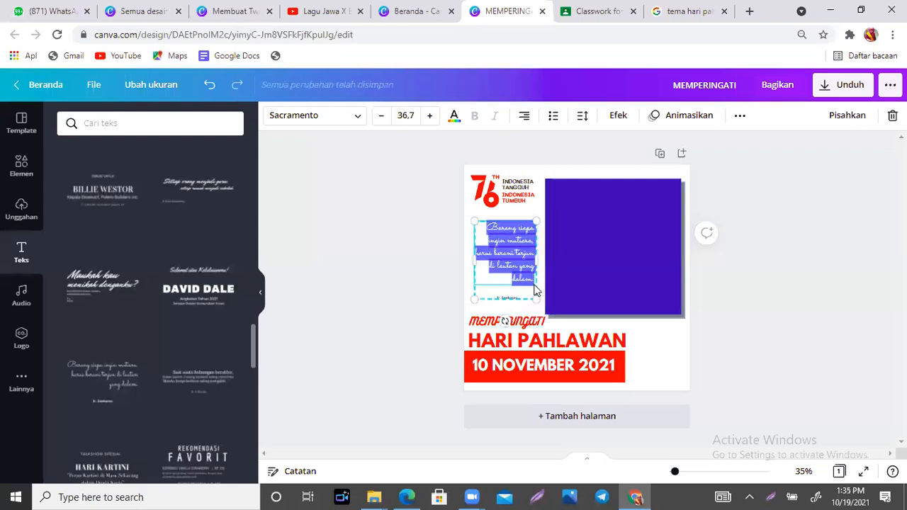
{"action": "key", "text": "BackSpace"}
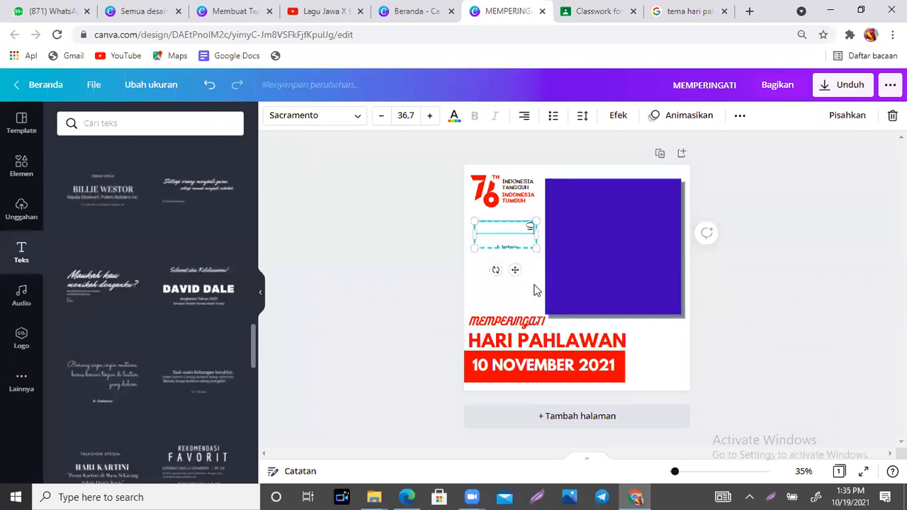
- Type the new quote 'Semoga semangat Para Pahlawan akan tetap hadir di tengah pandemi'
{"action": "type", "text": "Semoga semangat"}
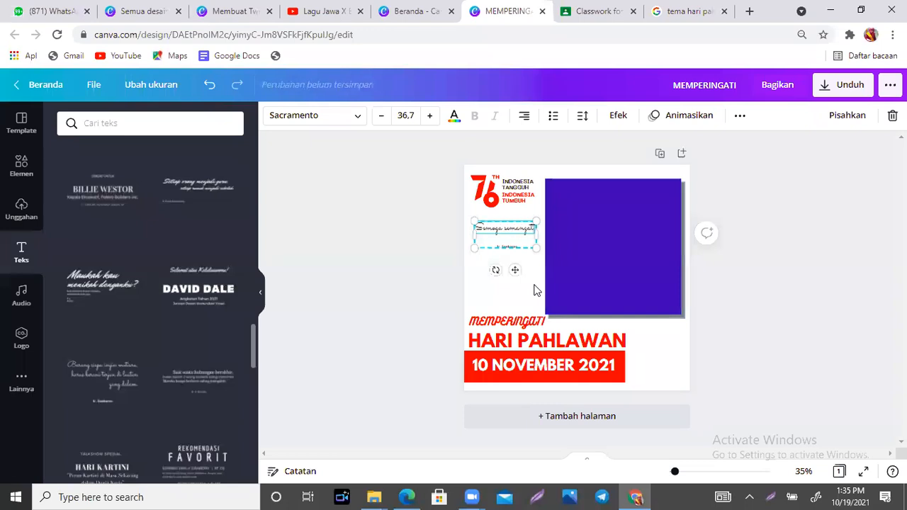
{"action": "type", "text": " pahl"}
{"action": "key", "text": "BackSpace"}
{"action": "key", "text": "BackSpace"}
{"action": "type", "text": "ra Pahlawan akan"}
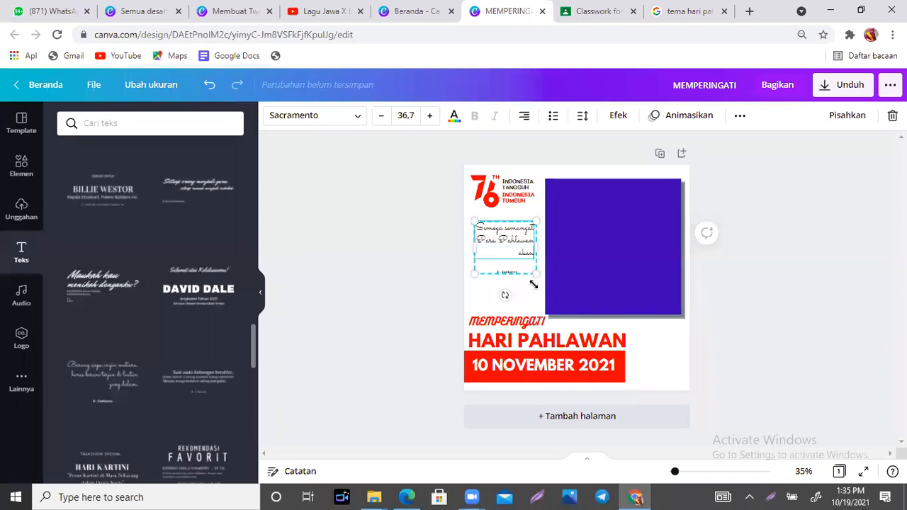
{"action": "type", "text": " tetap hadir di ten"}
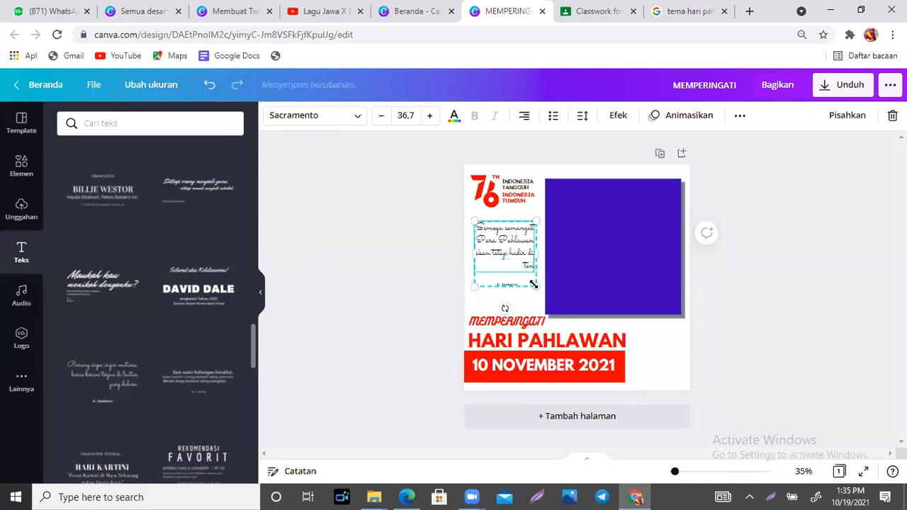
{"action": "type", "text": "gah pandemi"}
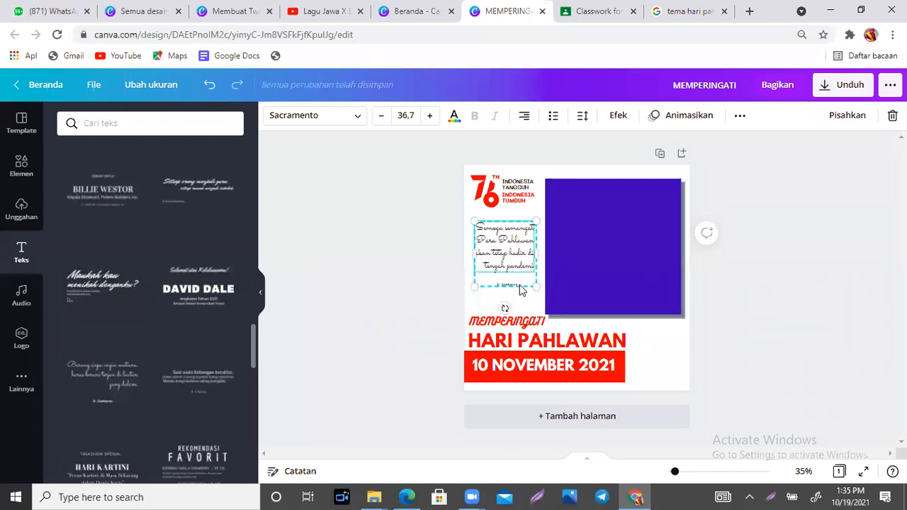
- Replace the author line with a new name, enlarge its box and nudge the quote slightly left
{"action": "left_click", "coordinate": [521, 285]}
{"action": "left_click_drag", "start_coordinate": [521, 285], "coordinate": [490, 284]}
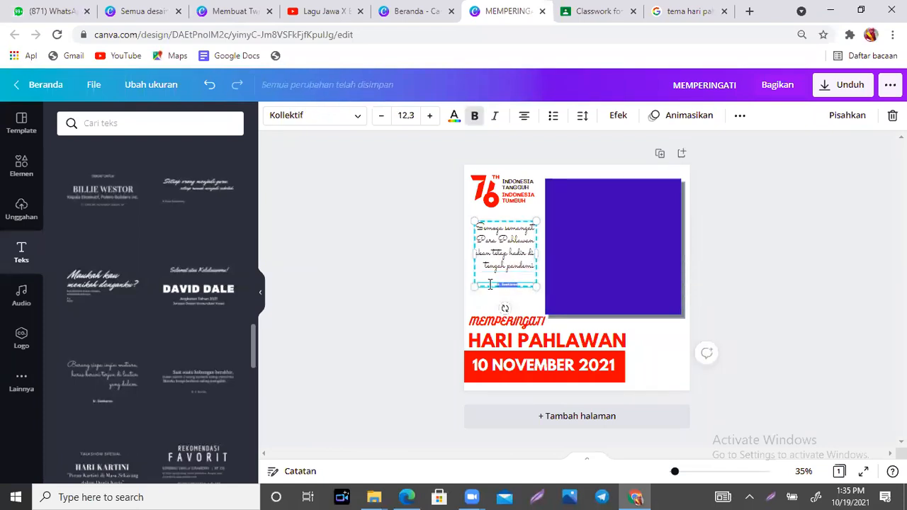
{"action": "left_click_drag", "start_coordinate": [546, 296], "coordinate": [556, 307]}
{"action": "left_click", "coordinate": [594, 291]}
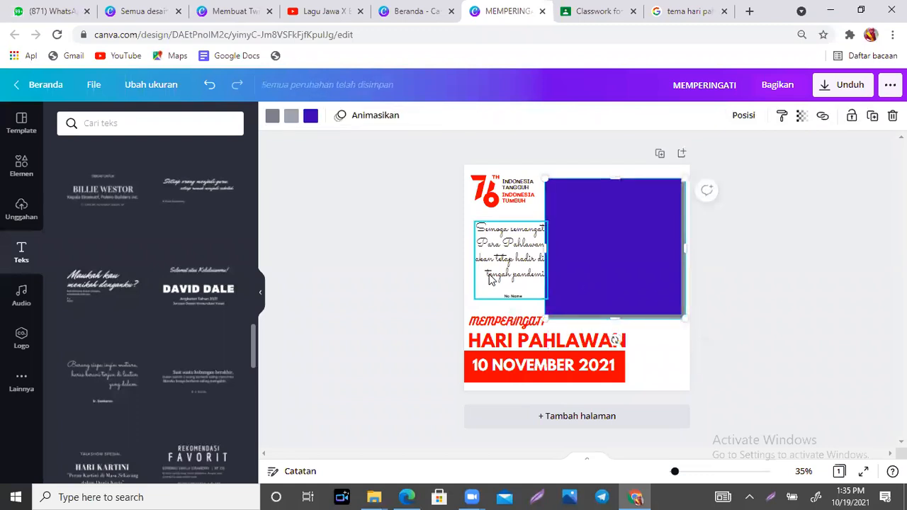
{"action": "left_click_drag", "start_coordinate": [489, 279], "coordinate": [481, 274]}
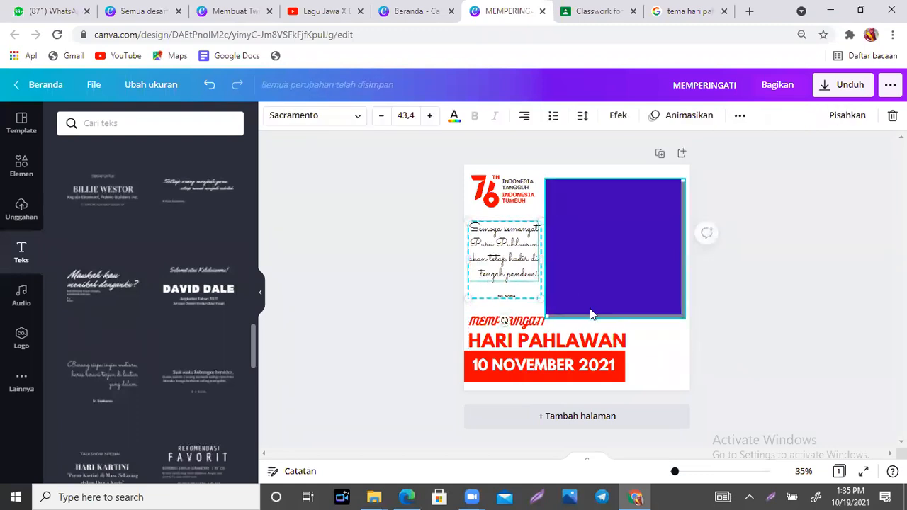
{"action": "left_click", "coordinate": [656, 343]}
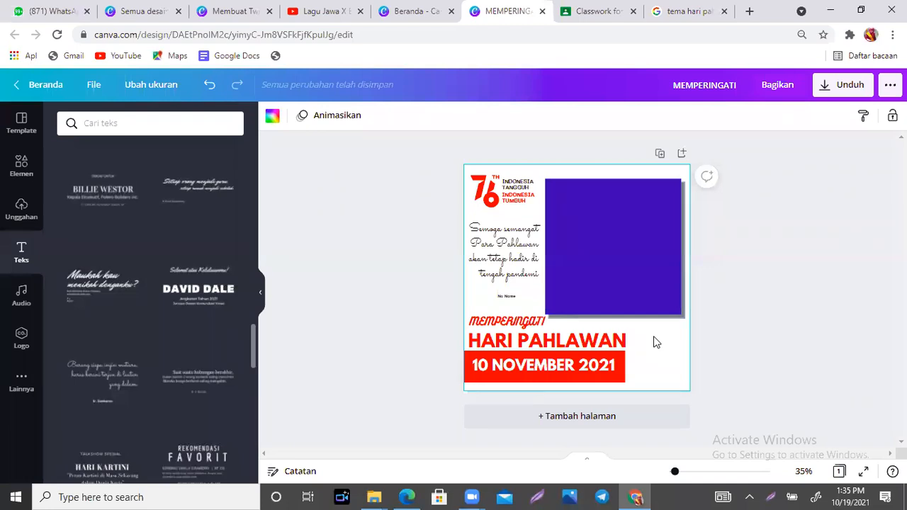
{"action": "left_click", "coordinate": [780, 303]}
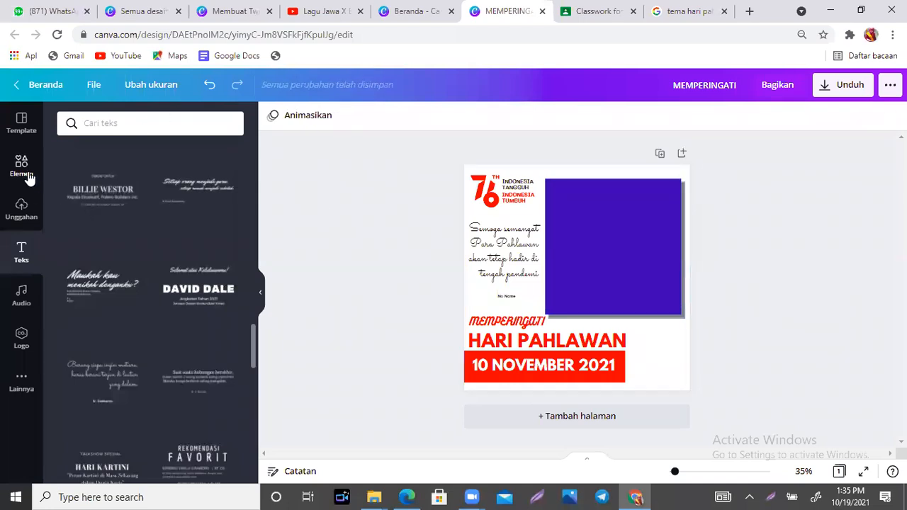
- Search elements for 'border', add the ornate black frame and scale it to cover the page
{"action": "left_click", "coordinate": [27, 175]}
{"action": "left_click", "coordinate": [127, 122]}
{"action": "left_click_drag", "start_coordinate": [127, 122], "coordinate": [51, 117]}
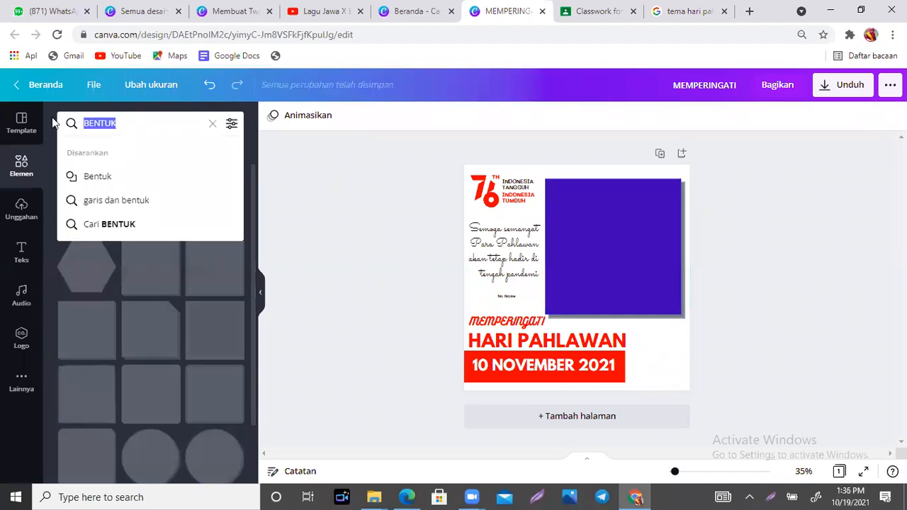
{"action": "type", "text": "border"}
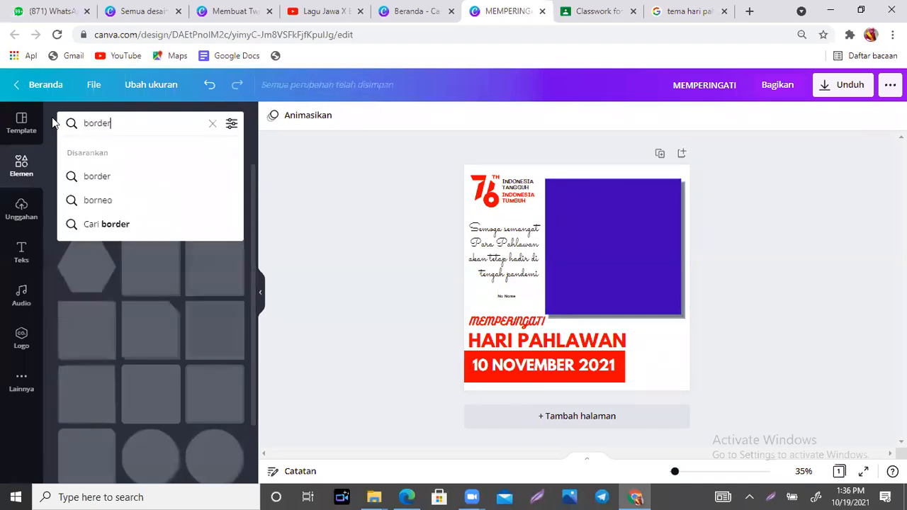
{"action": "key", "text": "Return"}
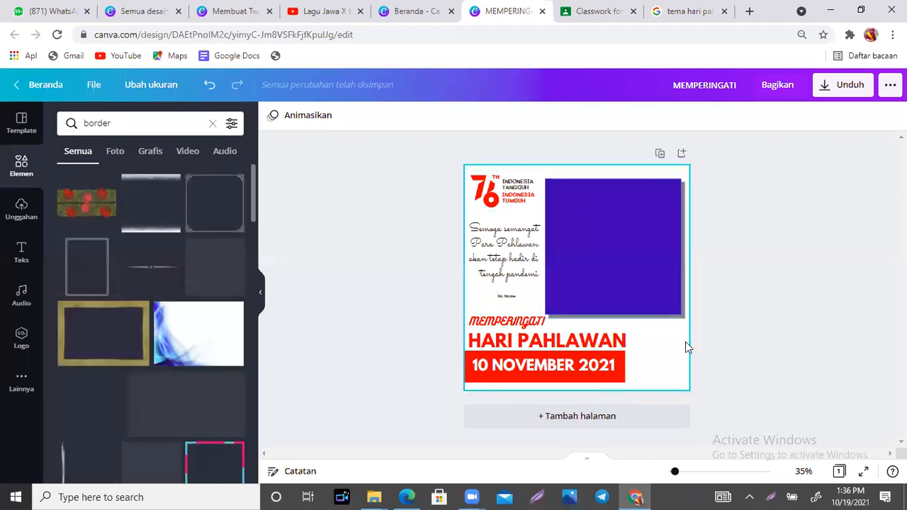
{"action": "left_click", "coordinate": [210, 205]}
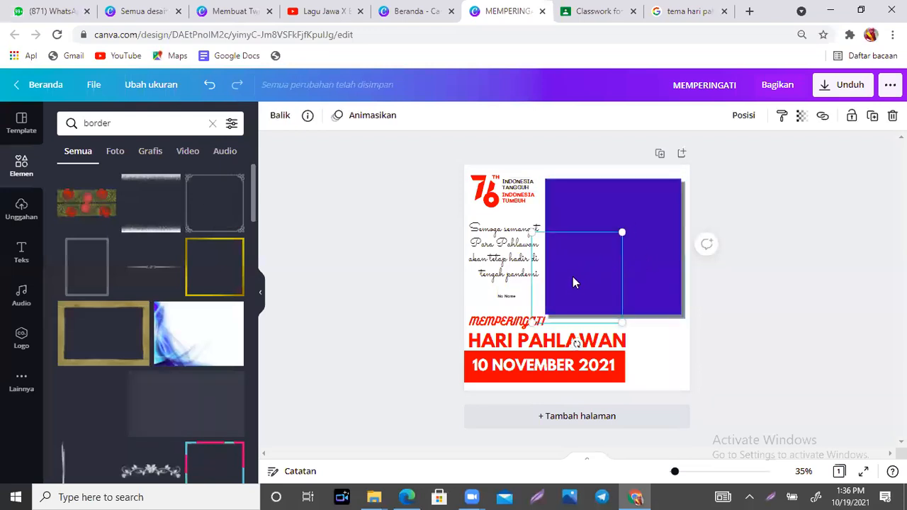
{"action": "left_click_drag", "start_coordinate": [558, 270], "coordinate": [506, 215]}
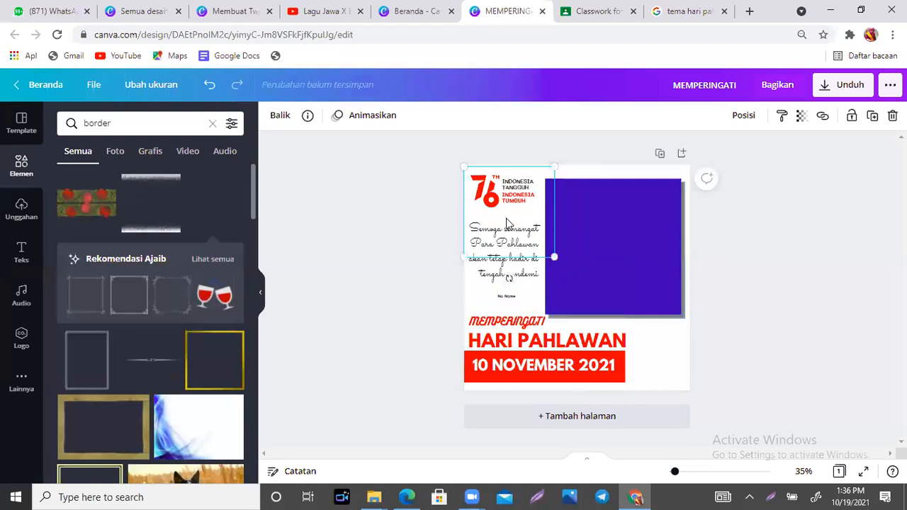
{"action": "left_click_drag", "start_coordinate": [551, 258], "coordinate": [677, 413]}
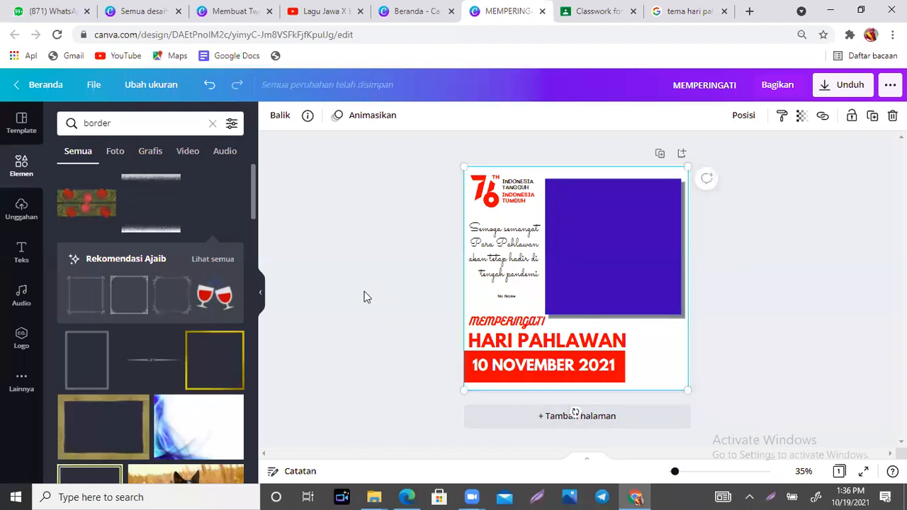
{"action": "left_click_drag", "start_coordinate": [255, 182], "coordinate": [254, 263]}
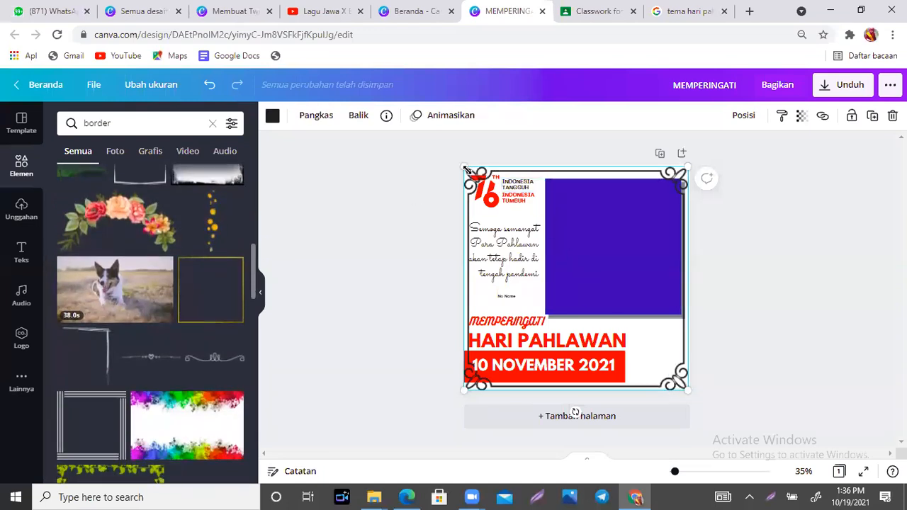
- Fine-tune the border, lift MEMPERINGATI above HARI PAHLAWAN, and send the border behind other elements
{"action": "left_click_drag", "start_coordinate": [463, 169], "coordinate": [465, 171]}
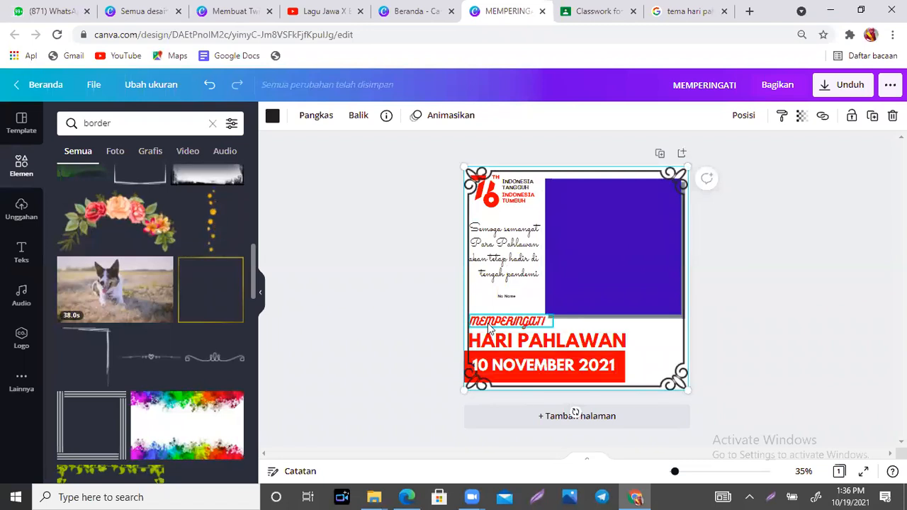
{"action": "left_click_drag", "start_coordinate": [489, 328], "coordinate": [512, 342]}
{"action": "left_click", "coordinate": [581, 370]}
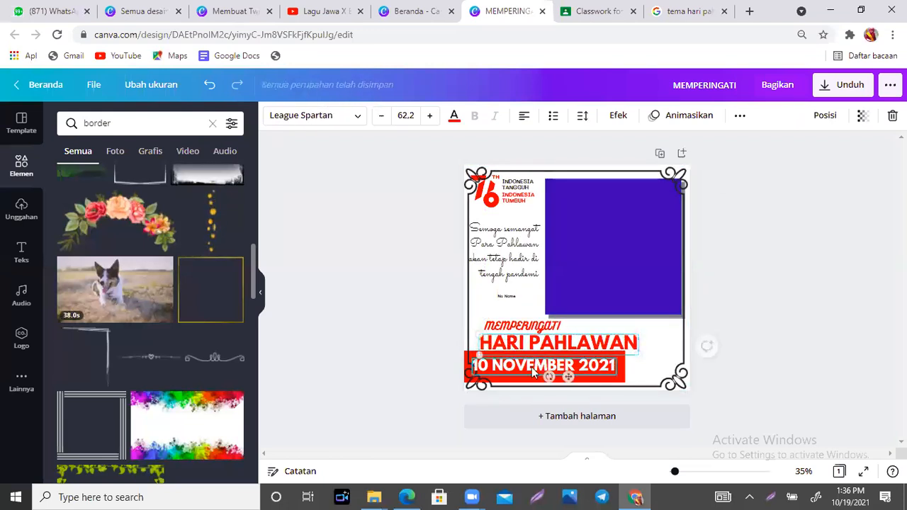
{"action": "left_click", "coordinate": [643, 383]}
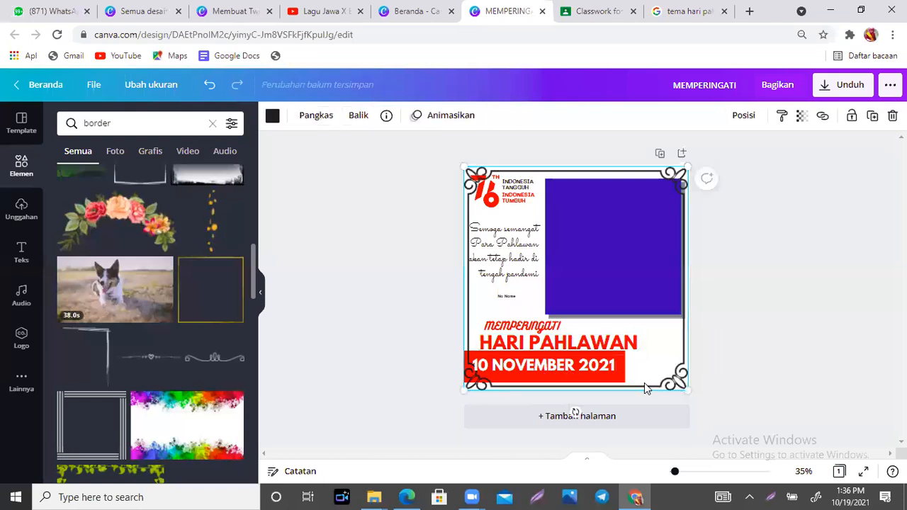
{"action": "key", "text": "ctrl+["}
{"action": "key", "text": "ctrl+["}
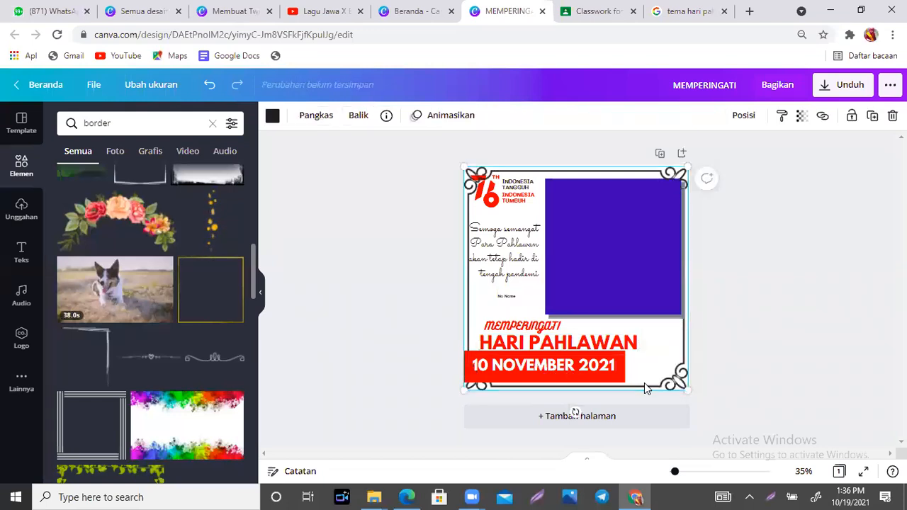
- Shift the red date bar and the 10 NOVEMBER 2021 text to the right
{"action": "left_click", "coordinate": [572, 366]}
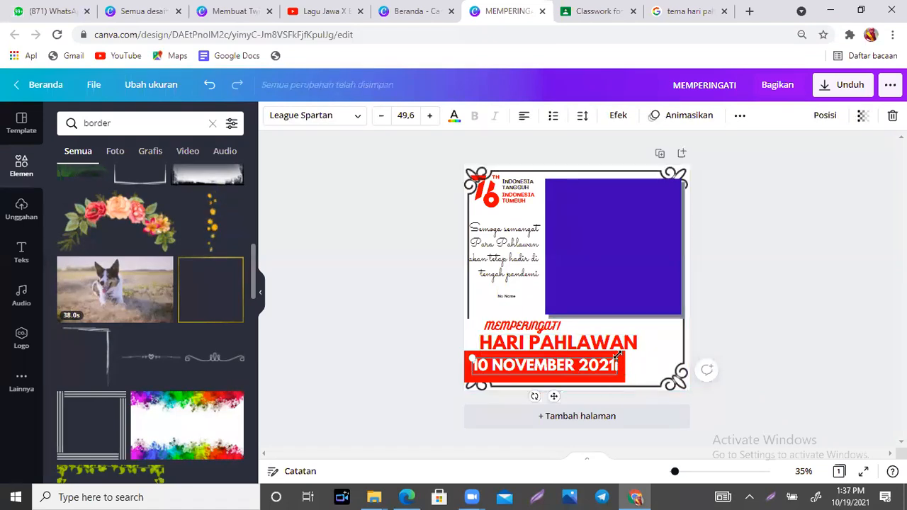
{"action": "left_click", "coordinate": [640, 376]}
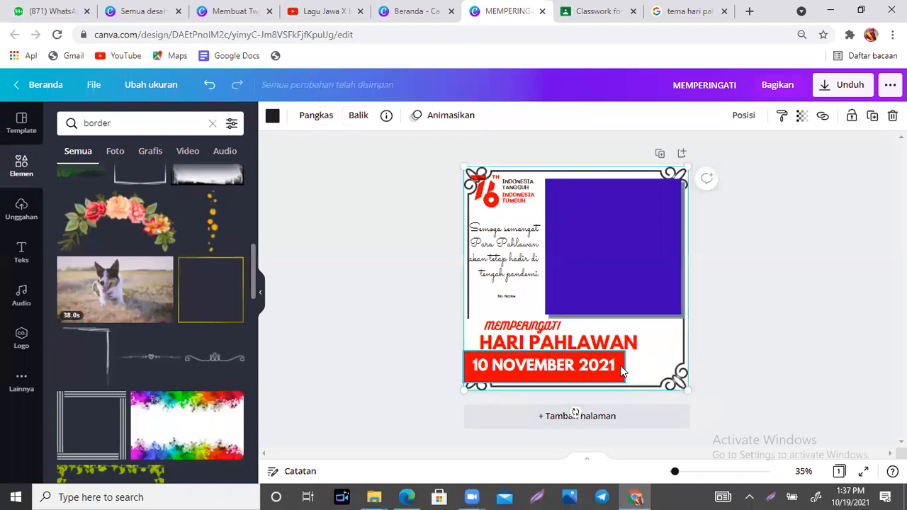
{"action": "left_click", "coordinate": [622, 370]}
{"action": "left_click_drag", "start_coordinate": [627, 370], "coordinate": [632, 370]}
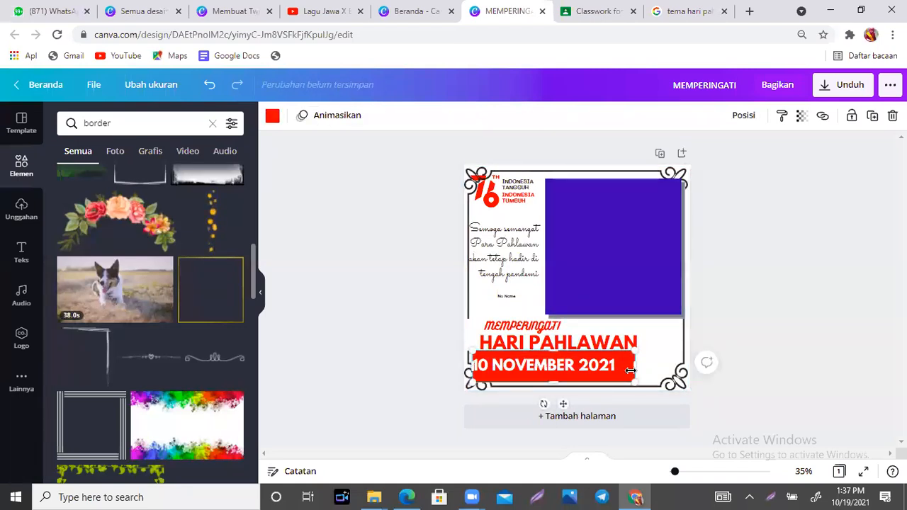
{"action": "left_click_drag", "start_coordinate": [561, 368], "coordinate": [572, 369]}
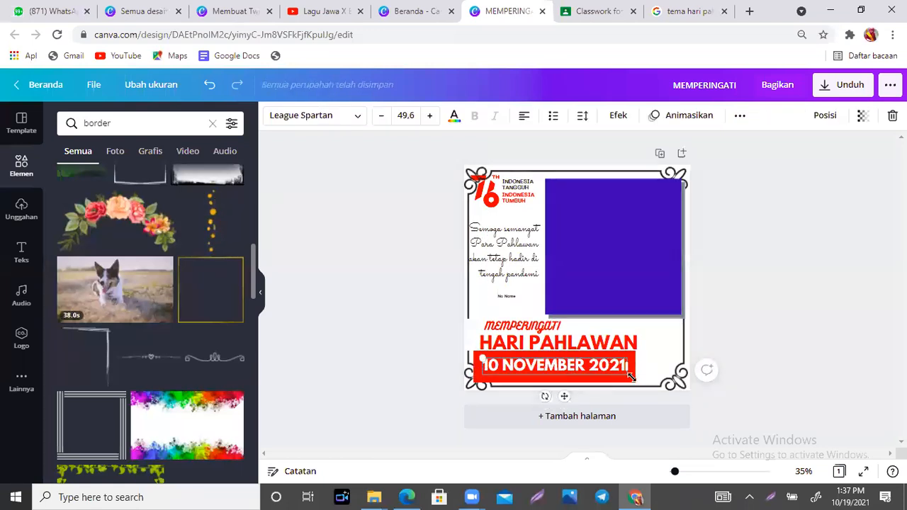
- Nudge the 10 NOVEMBER 2021 text one step further right within its banner
{"action": "left_click", "coordinate": [646, 360]}
{"action": "left_click", "coordinate": [632, 360]}
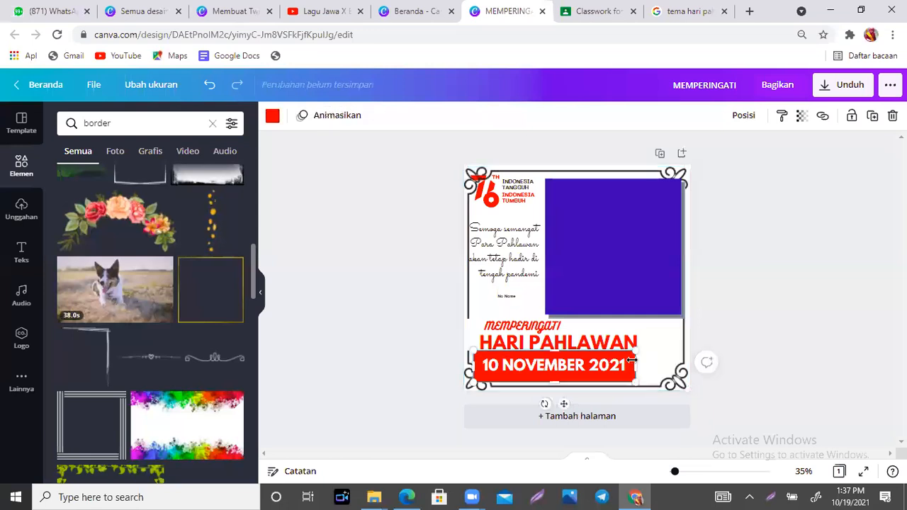
{"action": "left_click", "coordinate": [581, 366]}
{"action": "key", "text": "Right"}
{"action": "key", "text": "Right"}
{"action": "key", "text": "Right"}
{"action": "key", "text": "Right"}
{"action": "key", "text": "Right"}
{"action": "key", "text": "Right"}
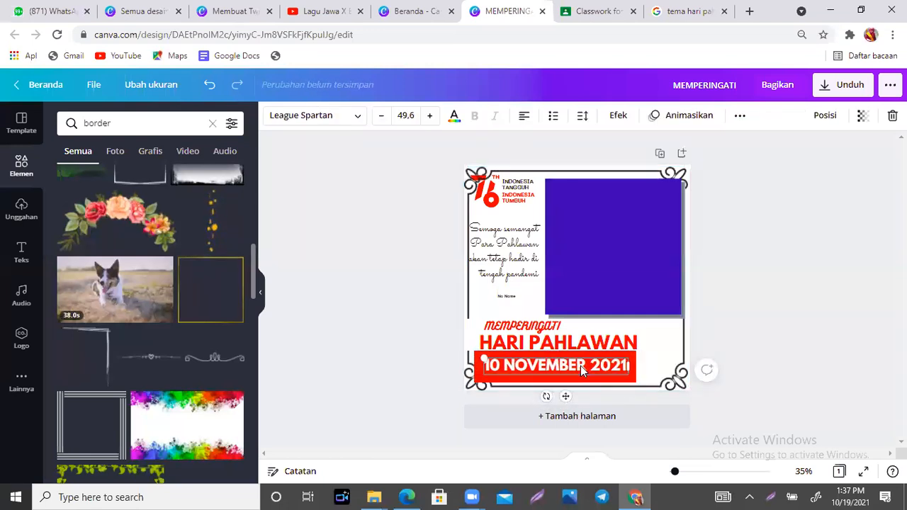
{"action": "left_click", "coordinate": [516, 198]}
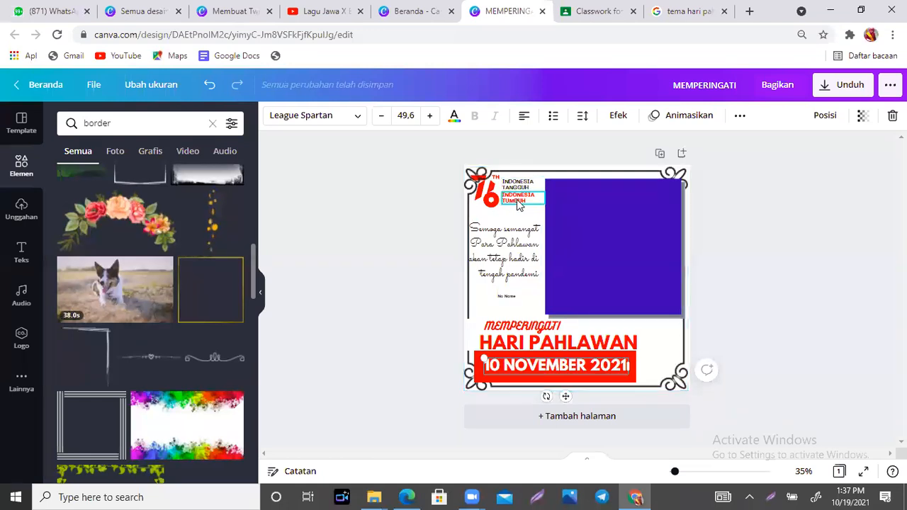
{"action": "left_click", "coordinate": [584, 176]}
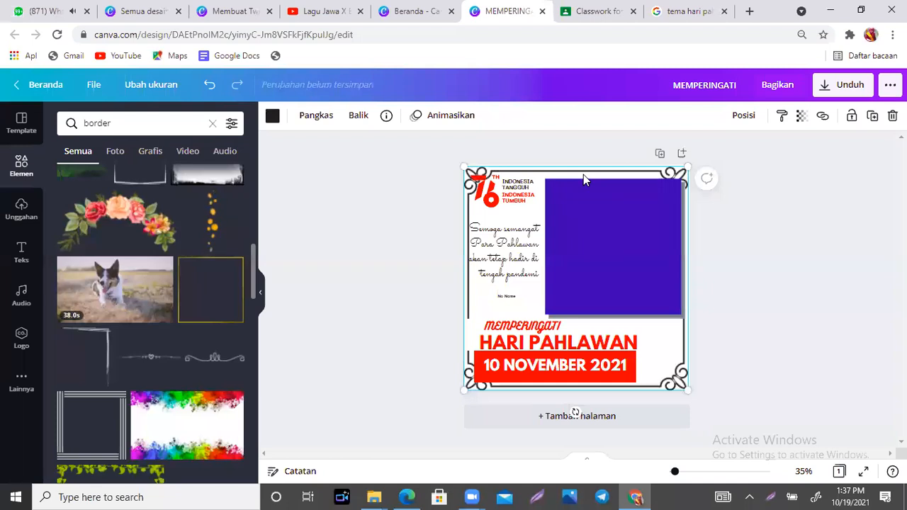
- Shrink the 76 logo and the purple square, nudging the INDONESIA TUMBUH text down
{"action": "left_click", "coordinate": [491, 196]}
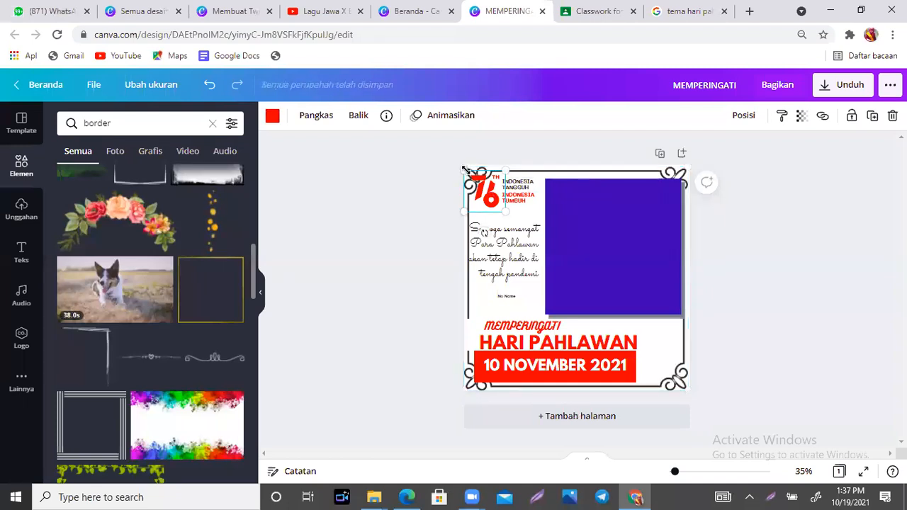
{"action": "left_click_drag", "start_coordinate": [465, 170], "coordinate": [475, 182]}
{"action": "left_click_drag", "start_coordinate": [522, 201], "coordinate": [521, 191]}
{"action": "left_click", "coordinate": [522, 187]}
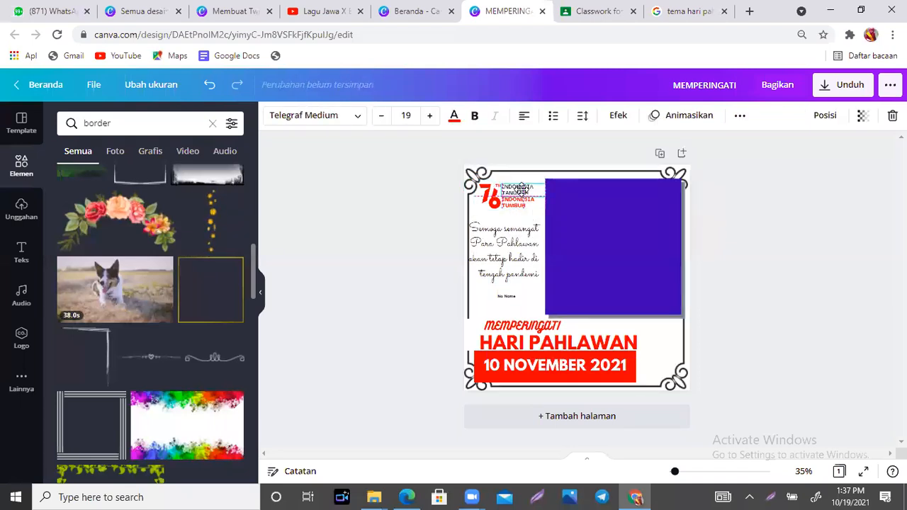
{"action": "left_click", "coordinate": [654, 205]}
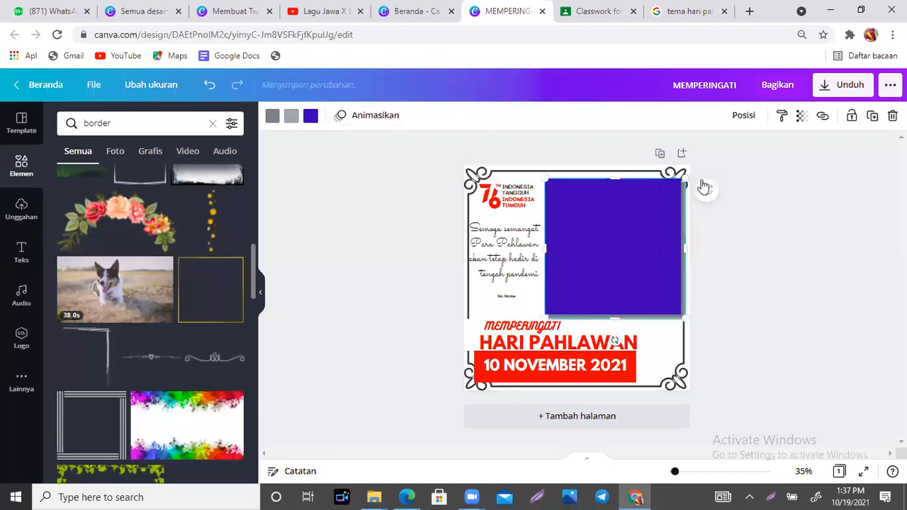
{"action": "left_click_drag", "start_coordinate": [677, 183], "coordinate": [671, 190]}
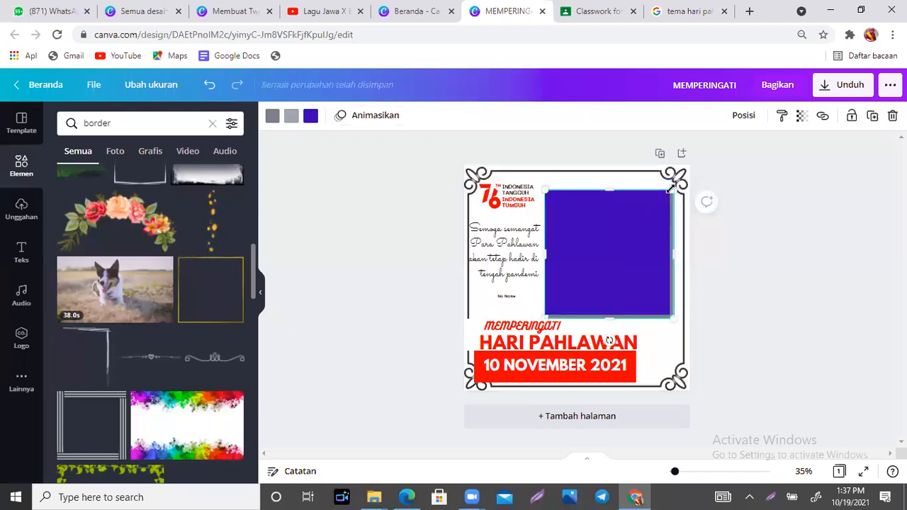
- Recolour the ornate border frame red
{"action": "left_click", "coordinate": [686, 317]}
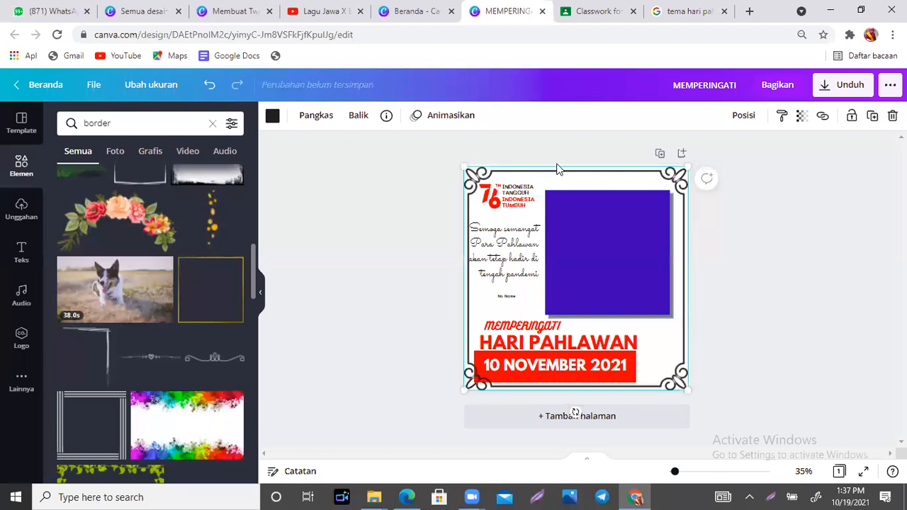
{"action": "left_click", "coordinate": [272, 117]}
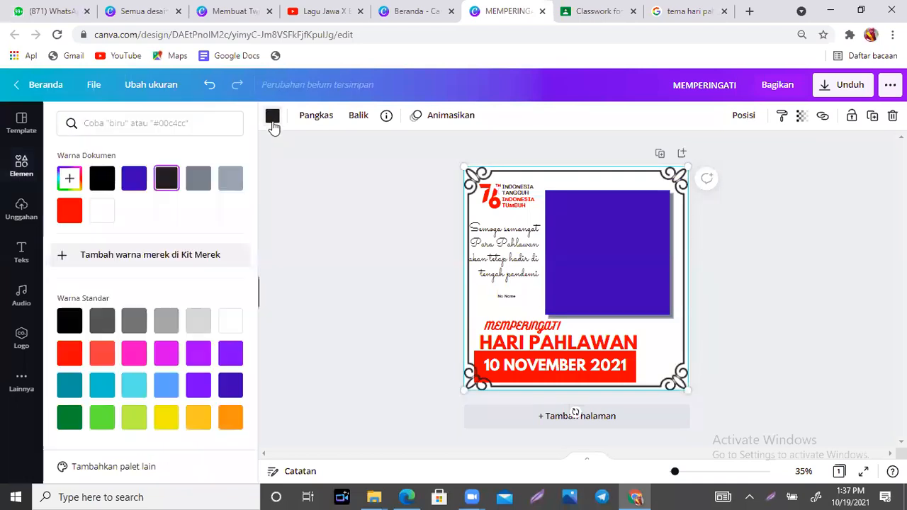
{"action": "left_click", "coordinate": [69, 212]}
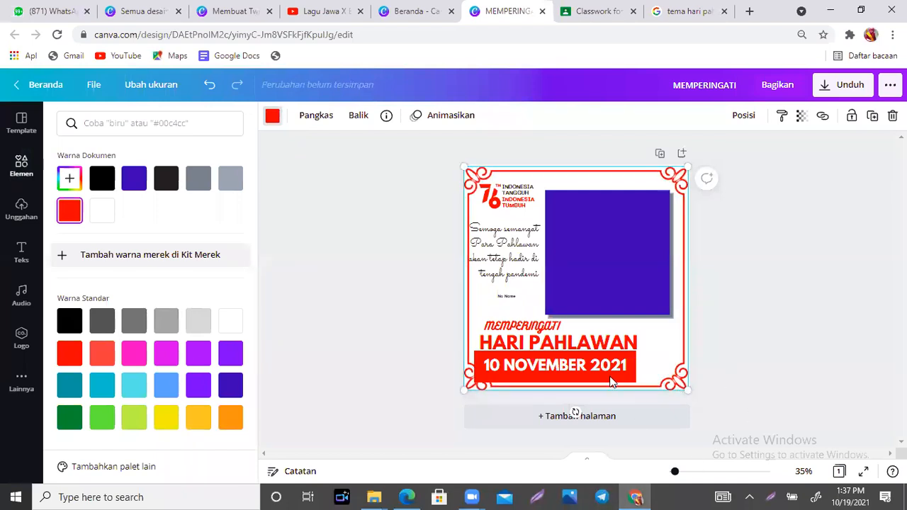
{"action": "left_click", "coordinate": [779, 341]}
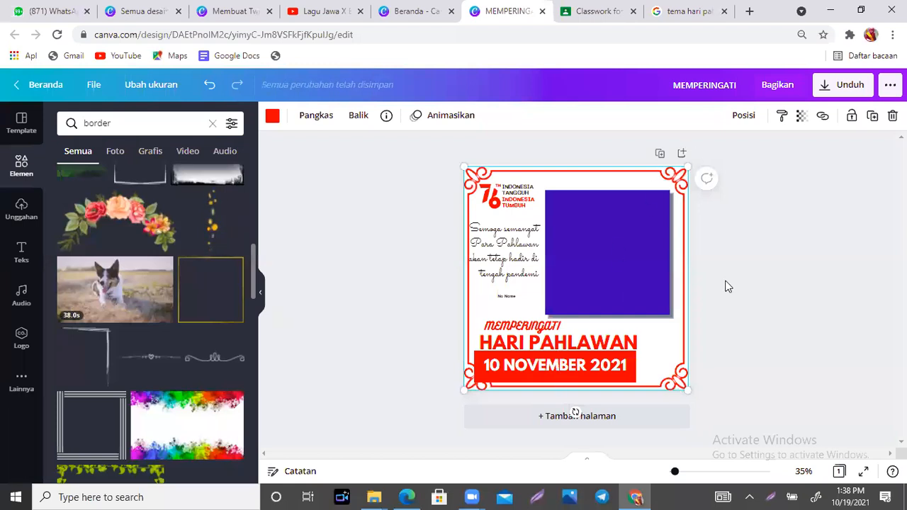
- Reposition the red border frame, shifting it slightly left and down on the page
{"action": "left_click", "coordinate": [749, 284]}
{"action": "left_click", "coordinate": [682, 202]}
{"action": "left_click", "coordinate": [751, 115]}
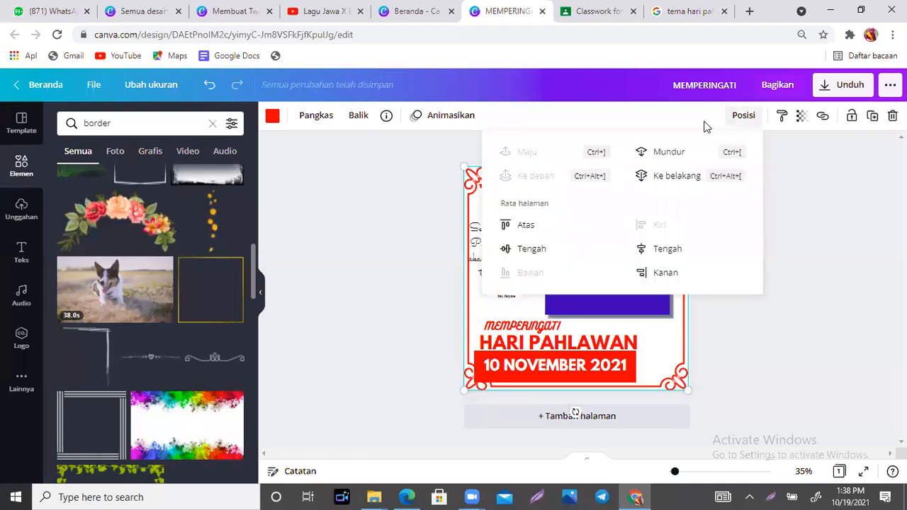
{"action": "left_click", "coordinate": [758, 348]}
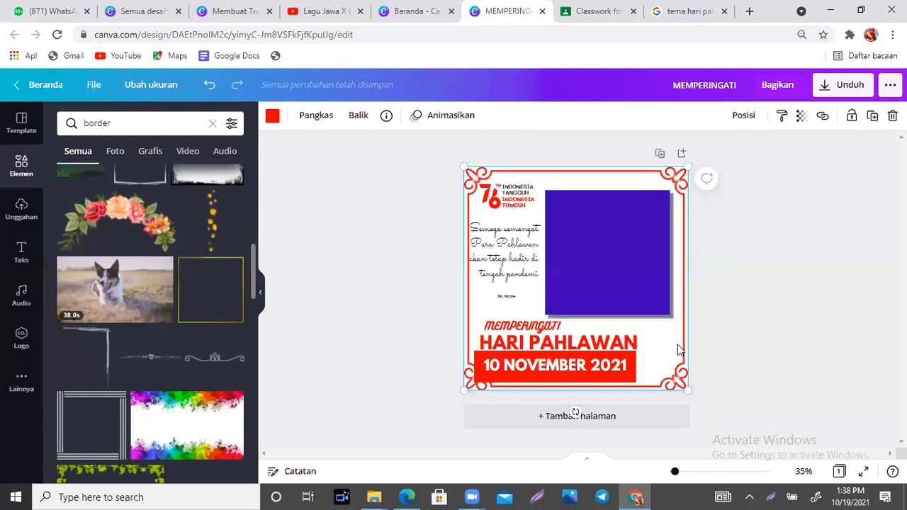
{"action": "mouse_move", "coordinate": [678, 373]}
{"action": "left_mouse_down"}
{"action": "mouse_move", "coordinate": [672, 366]}
{"action": "mouse_move", "coordinate": [683, 380]}
{"action": "mouse_move", "coordinate": [676, 374]}
{"action": "left_mouse_up"}
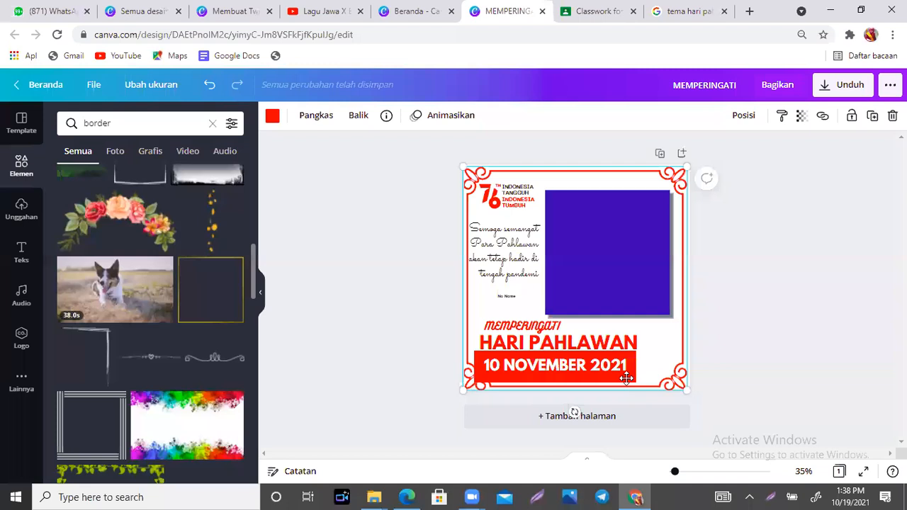
{"action": "double_click", "coordinate": [558, 366]}
{"action": "left_click", "coordinate": [782, 290]}
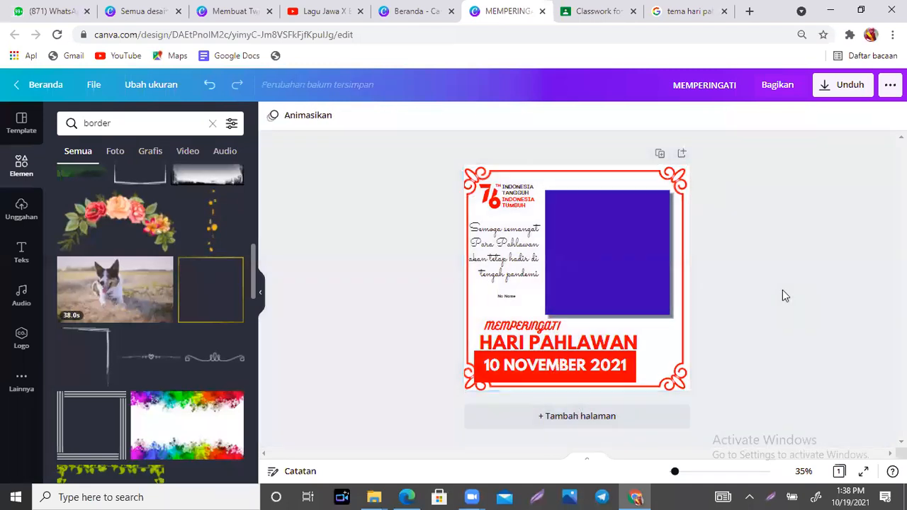
{"action": "left_click_drag", "start_coordinate": [672, 383], "coordinate": [665, 391]}
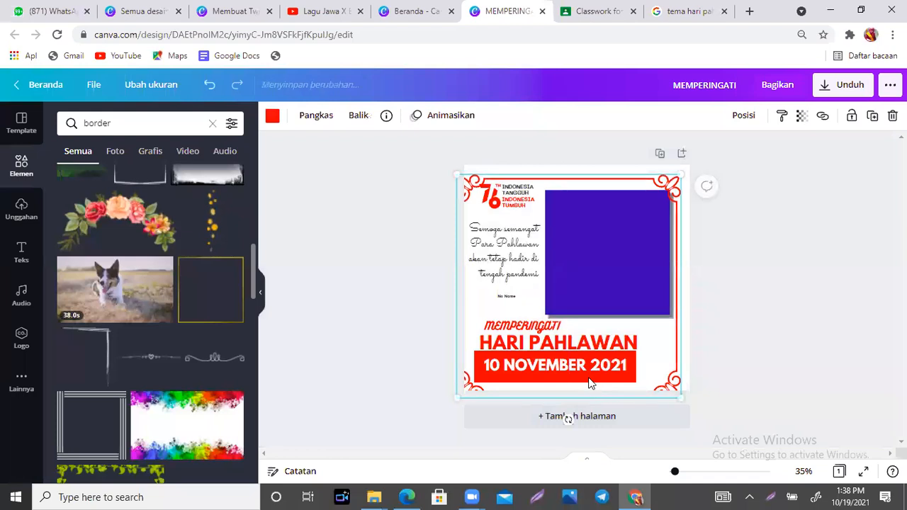
- Move the red border frame up to centre it, restoring the accidentally deleted date text
{"action": "double_click", "coordinate": [590, 383]}
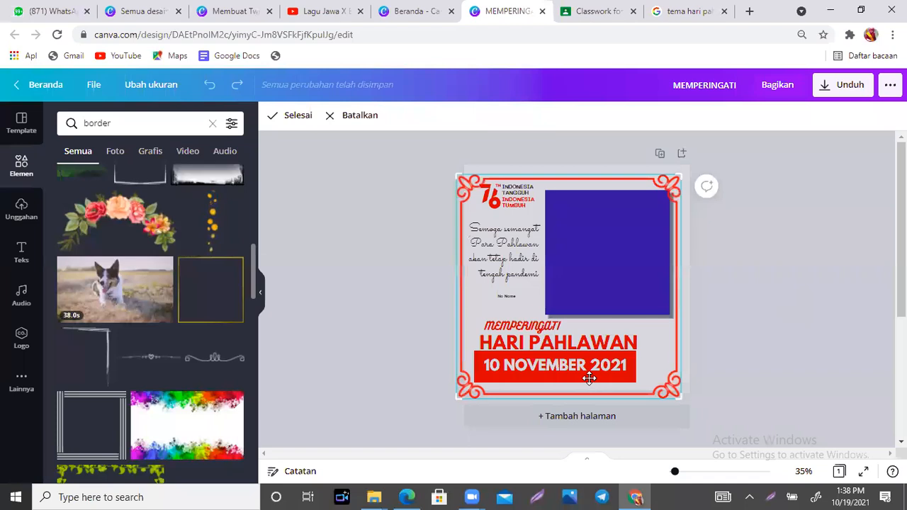
{"action": "left_click", "coordinate": [800, 334]}
{"action": "left_click", "coordinate": [677, 380]}
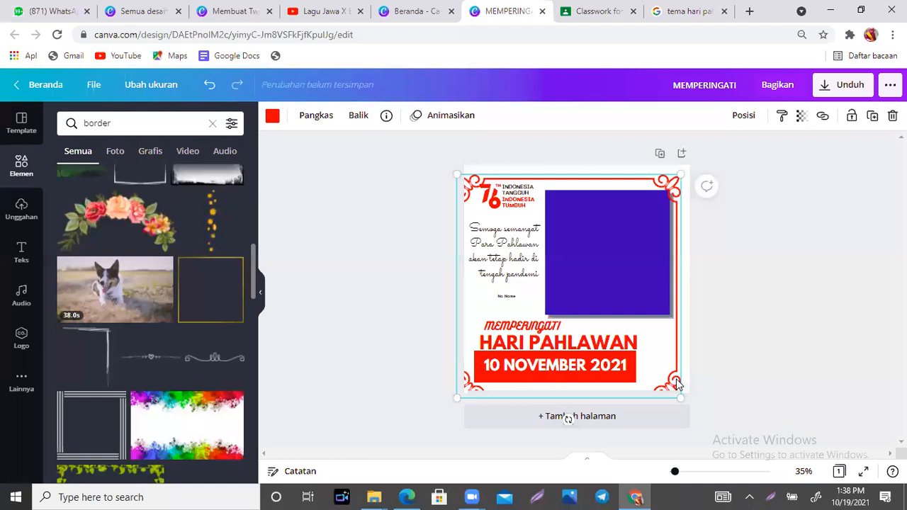
{"action": "left_click", "coordinate": [592, 365]}
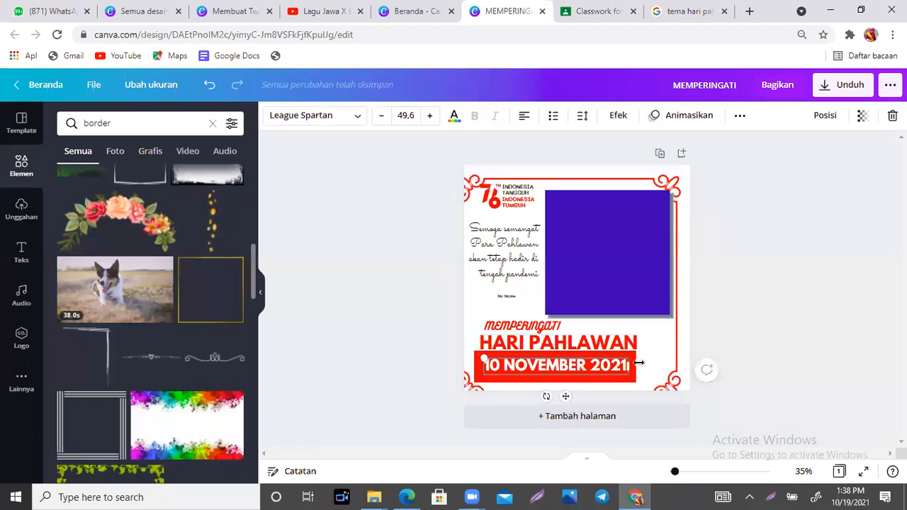
{"action": "key", "text": "BackSpace"}
{"action": "key", "text": "ctrl+z"}
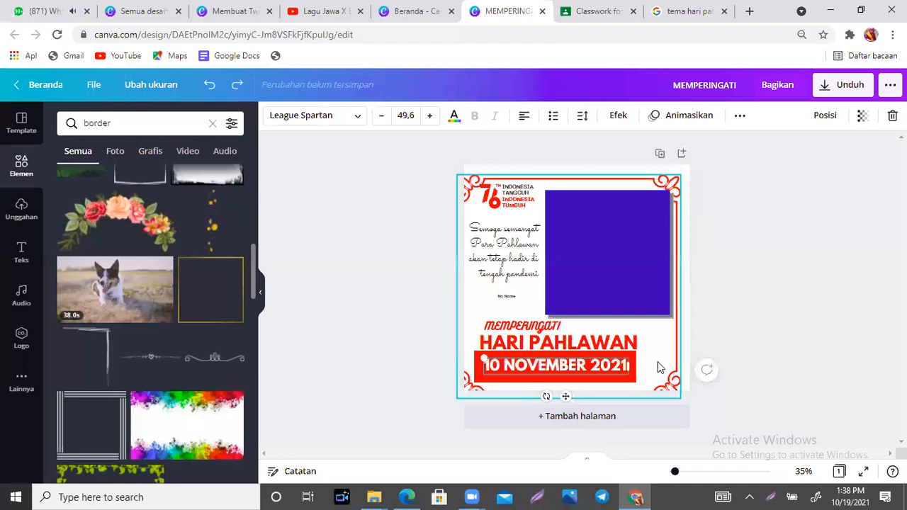
{"action": "left_click", "coordinate": [658, 367]}
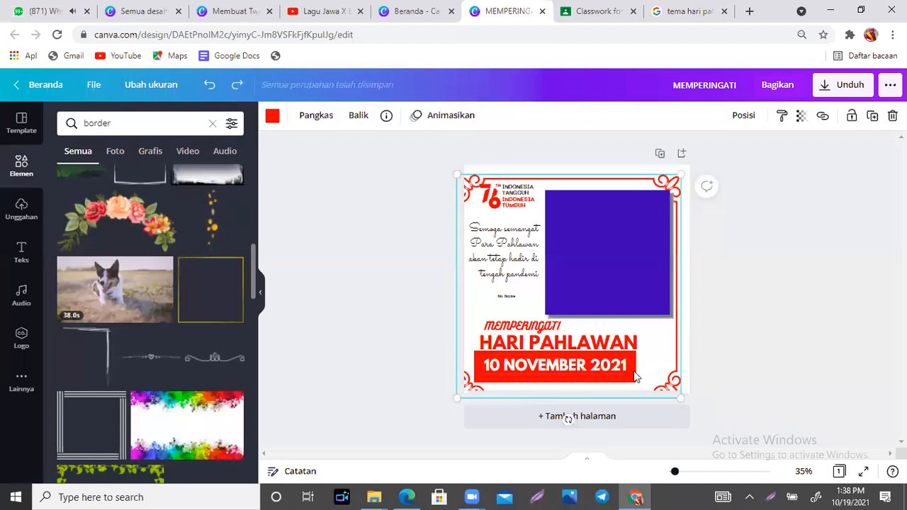
{"action": "left_click_drag", "start_coordinate": [669, 366], "coordinate": [673, 363]}
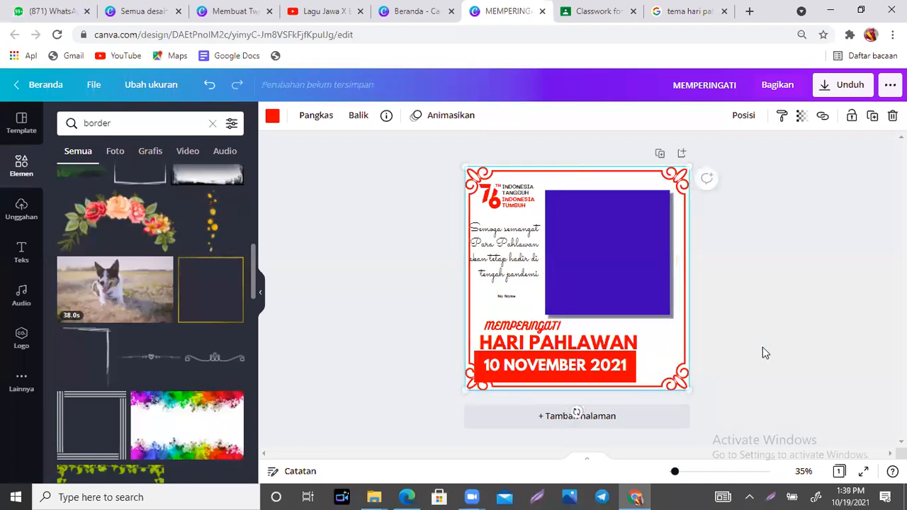
{"action": "left_click", "coordinate": [766, 353]}
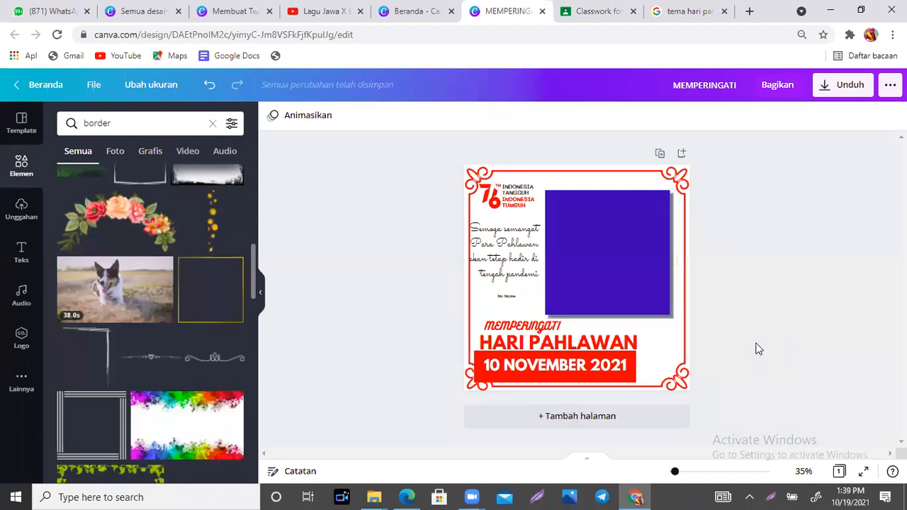
- Move the border left, shift the date banner, and left-align MEMPERINGATI with HARI PAHLAWAN
{"action": "left_click_drag", "start_coordinate": [478, 383], "coordinate": [443, 397]}
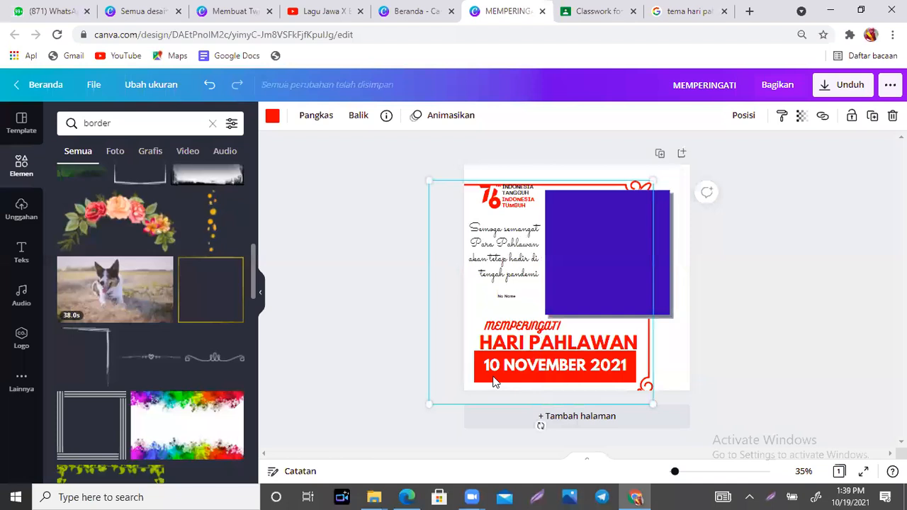
{"action": "mouse_move", "coordinate": [645, 387]}
{"action": "left_mouse_down"}
{"action": "mouse_move", "coordinate": [572, 383]}
{"action": "mouse_move", "coordinate": [634, 378]}
{"action": "left_mouse_up"}
{"action": "left_click", "coordinate": [621, 385]}
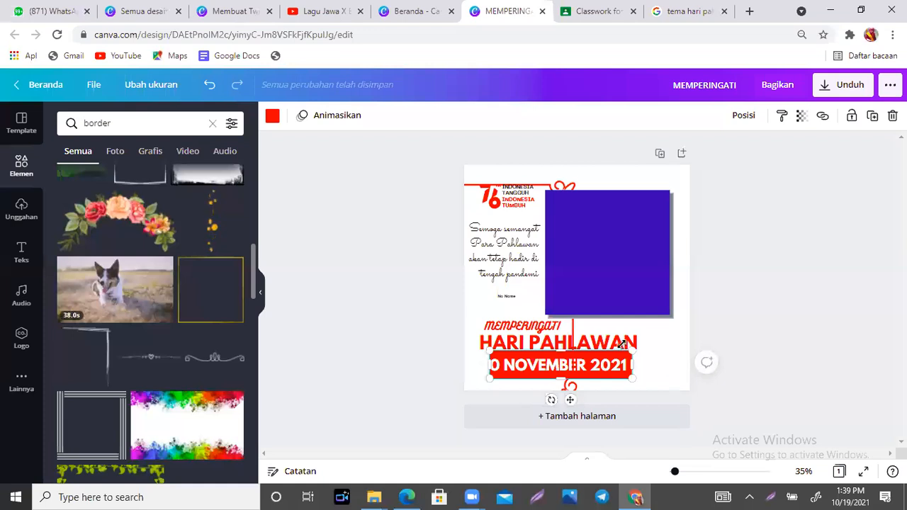
{"action": "left_click_drag", "start_coordinate": [627, 342], "coordinate": [638, 342]}
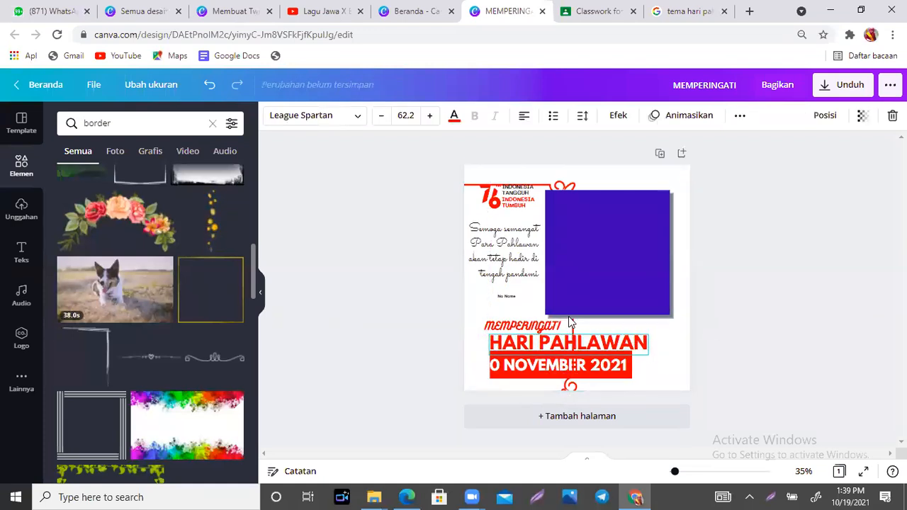
{"action": "left_click", "coordinate": [546, 326]}
{"action": "left_click_drag", "start_coordinate": [547, 326], "coordinate": [562, 326]}
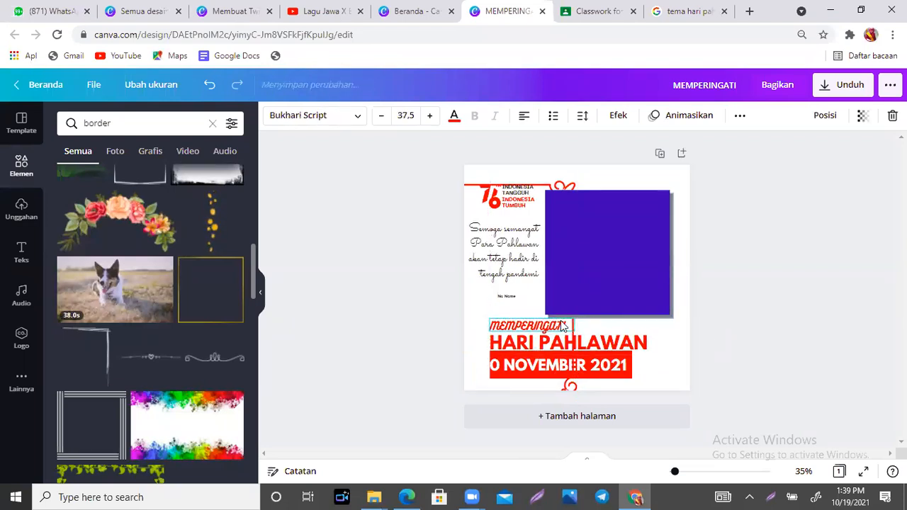
{"action": "left_click", "coordinate": [670, 367]}
- Snap the red border back onto the page, send it back, and shrink the date text to 45,8
{"action": "left_click_drag", "start_coordinate": [567, 186], "coordinate": [672, 164]}
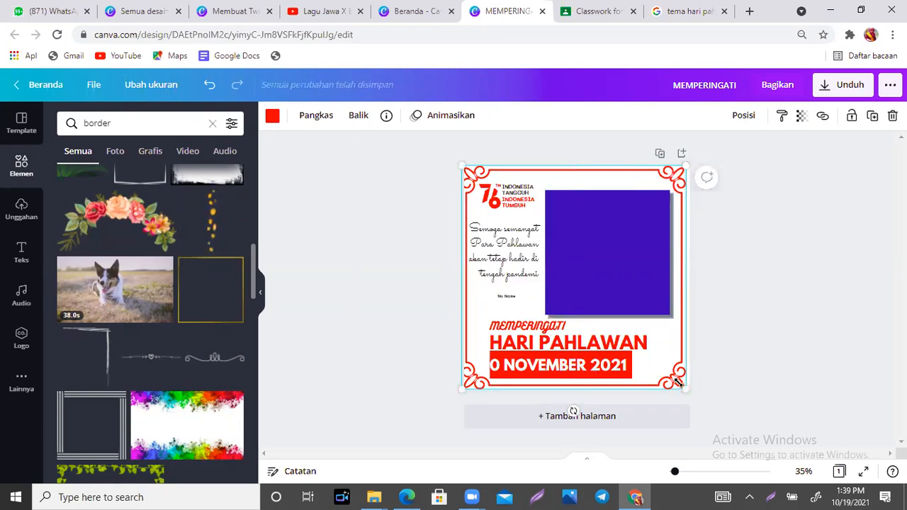
{"action": "key", "text": "ctrl+["}
{"action": "key", "text": "ctrl+["}
{"action": "key", "text": "ctrl+["}
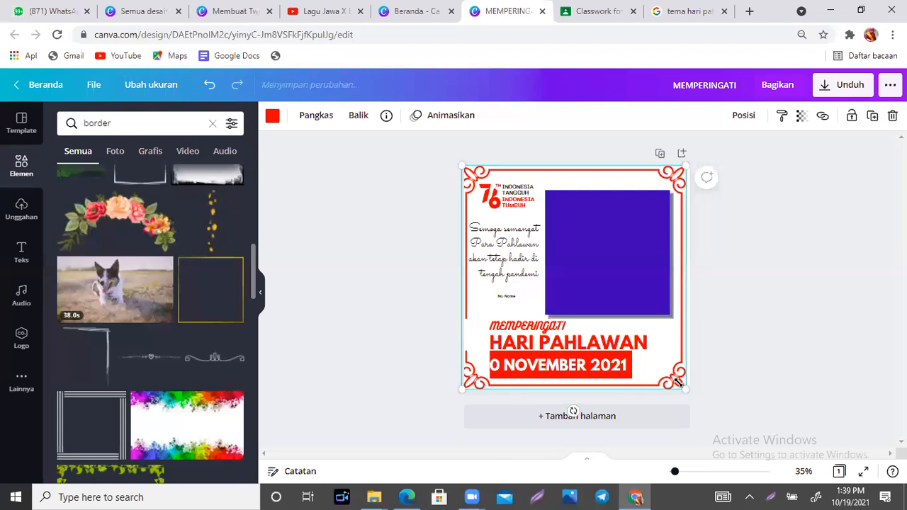
{"action": "left_click", "coordinate": [606, 363]}
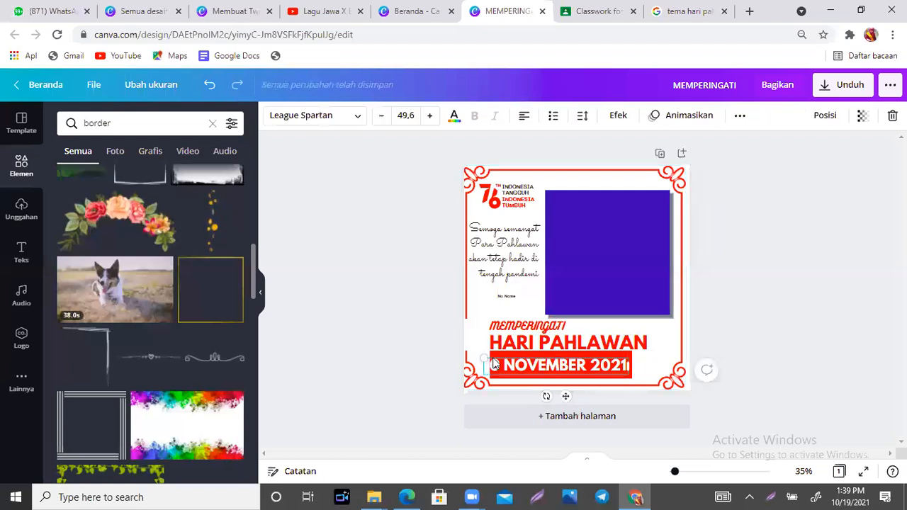
{"action": "left_click_drag", "start_coordinate": [495, 364], "coordinate": [496, 365]}
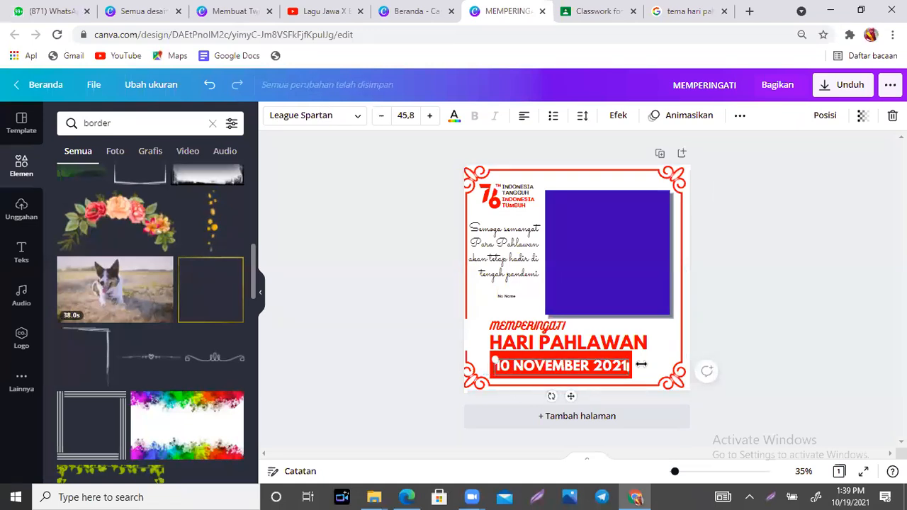
- Nudge the red border frame slightly to the right
{"action": "left_click", "coordinate": [482, 339]}
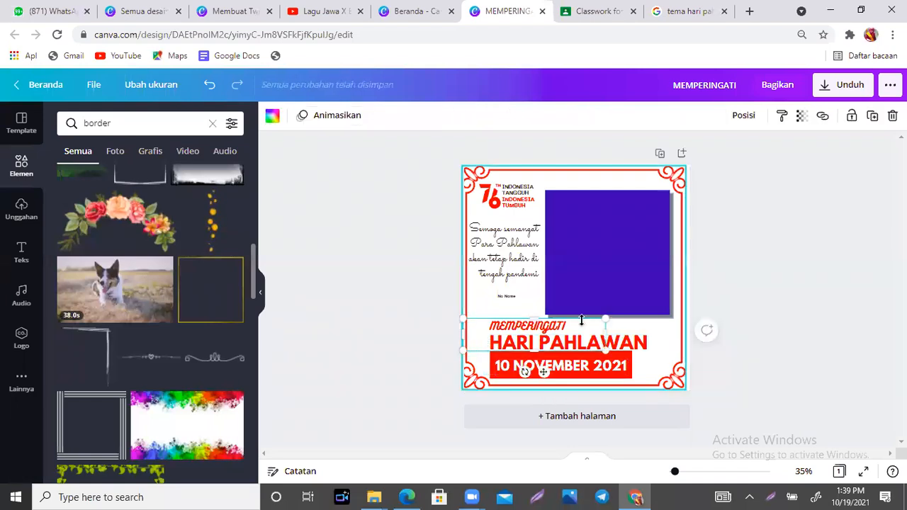
{"action": "left_click", "coordinate": [784, 391]}
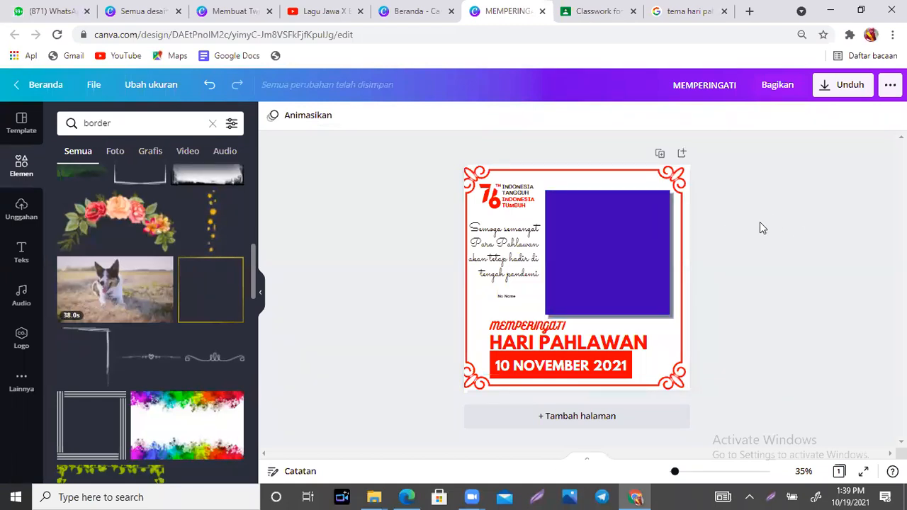
{"action": "left_click", "coordinate": [684, 183]}
{"action": "key", "text": "Right"}
{"action": "key", "text": "Right"}
{"action": "key", "text": "Right"}
{"action": "key", "text": "Right"}
{"action": "key", "text": "Right"}
{"action": "key", "text": "Right"}
{"action": "key", "text": "Right"}
{"action": "key", "text": "Right"}
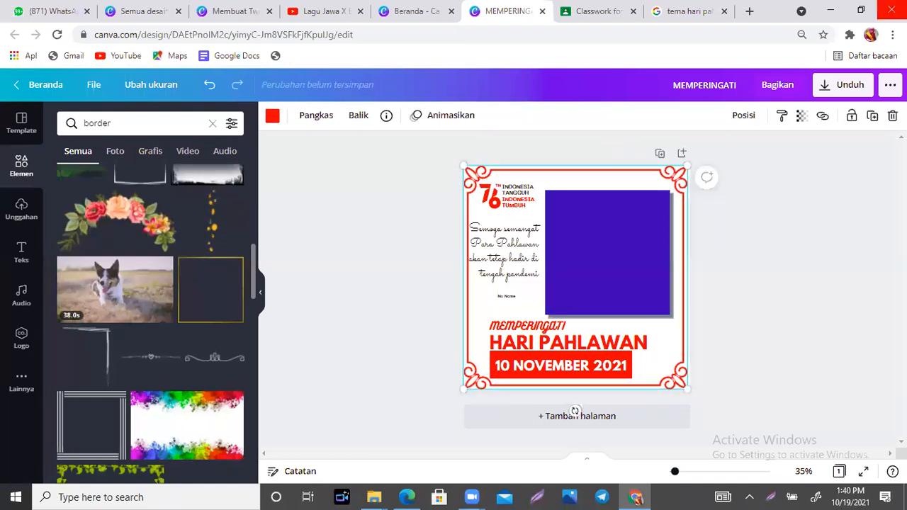
{"action": "left_click", "coordinate": [851, 92]}
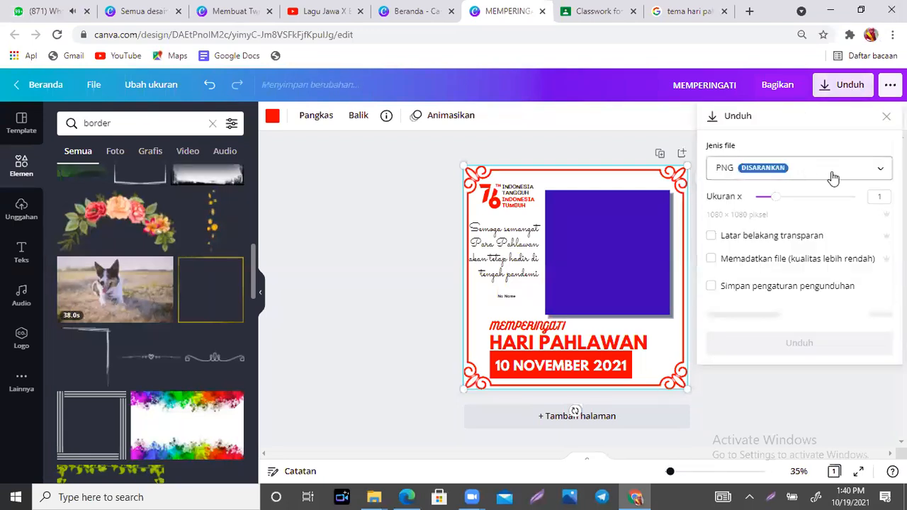
{"action": "left_click", "coordinate": [831, 176]}
{"action": "left_click", "coordinate": [787, 215]}
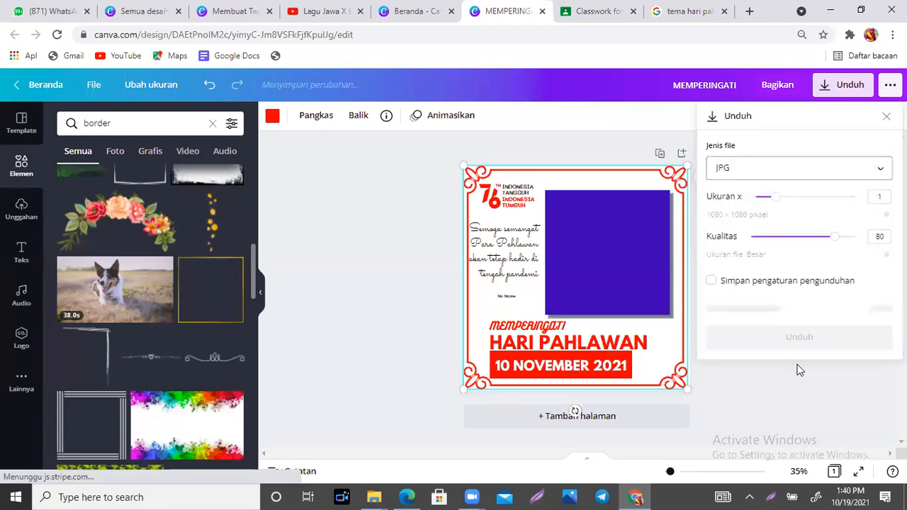
{"action": "left_click", "coordinate": [802, 371]}
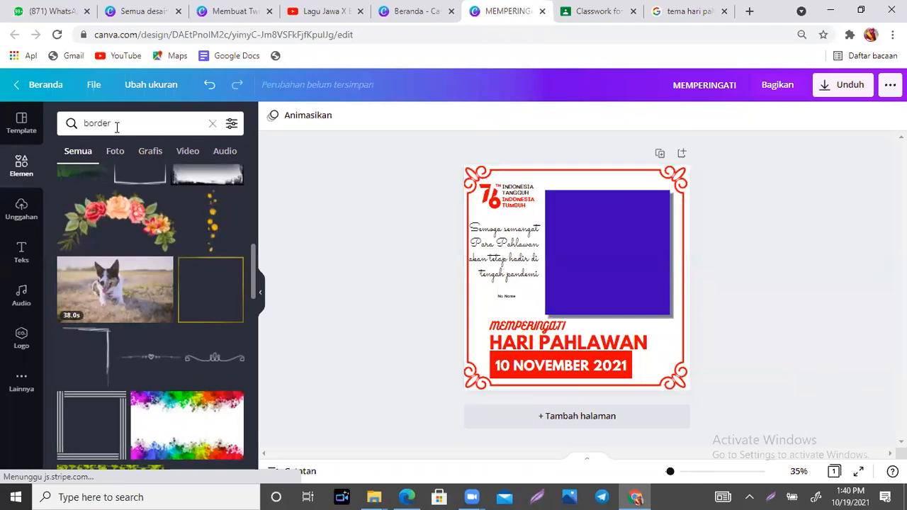
- Search Elements for 'abstrak' graphics and add the checkered abstract graphic
{"action": "left_click", "coordinate": [69, 123]}
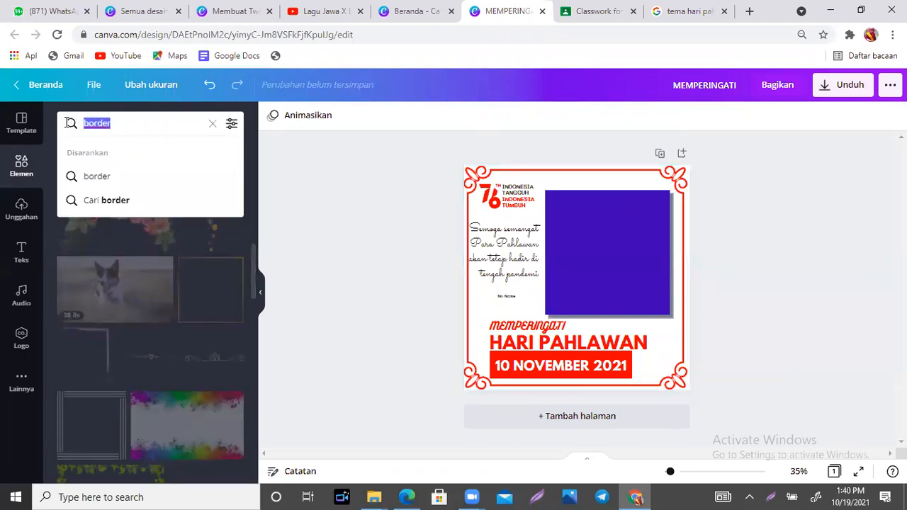
{"action": "type", "text": "ab"}
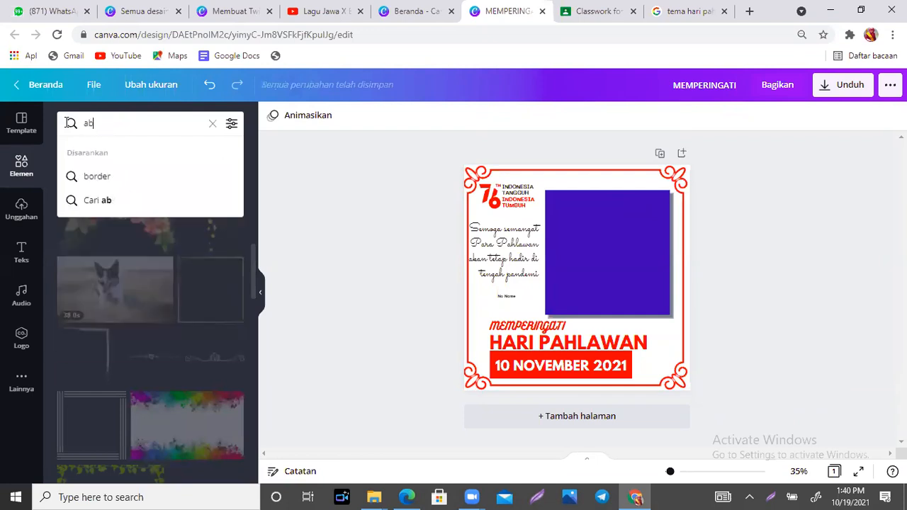
{"action": "type", "text": "strak"}
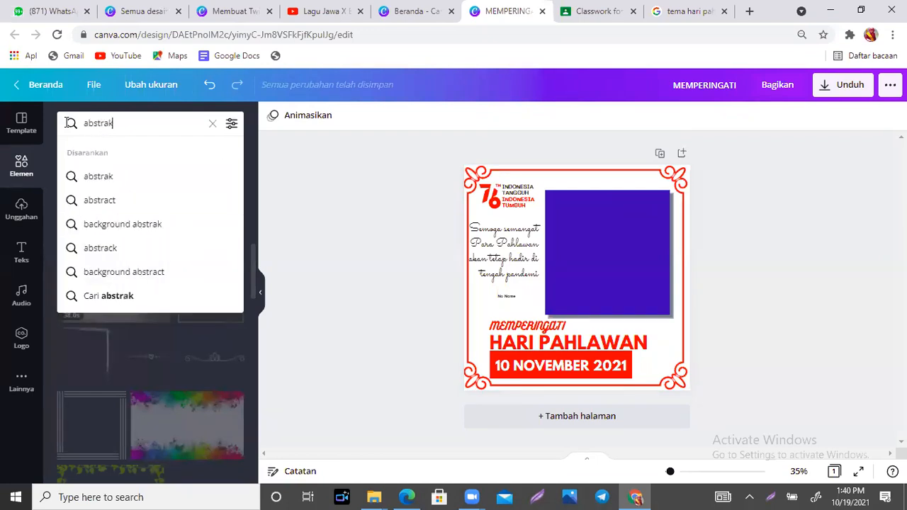
{"action": "key", "text": "Return"}
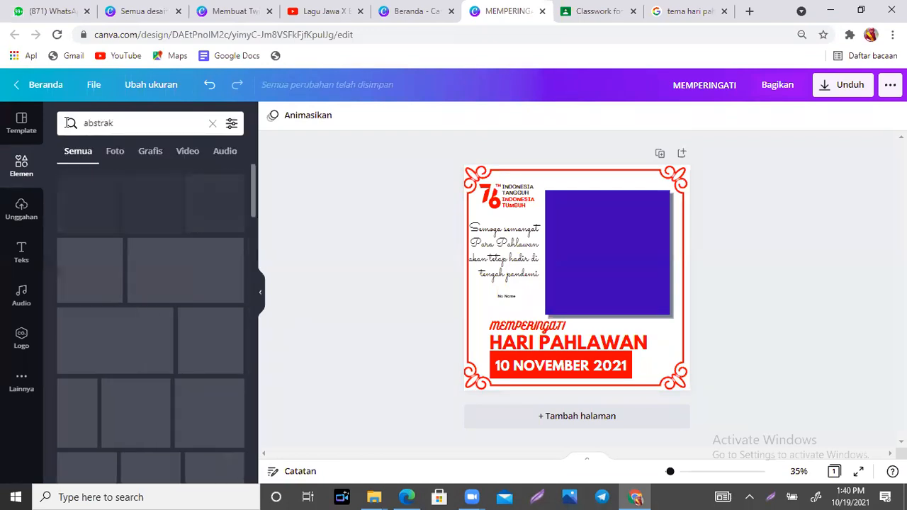
{"action": "left_click", "coordinate": [149, 152]}
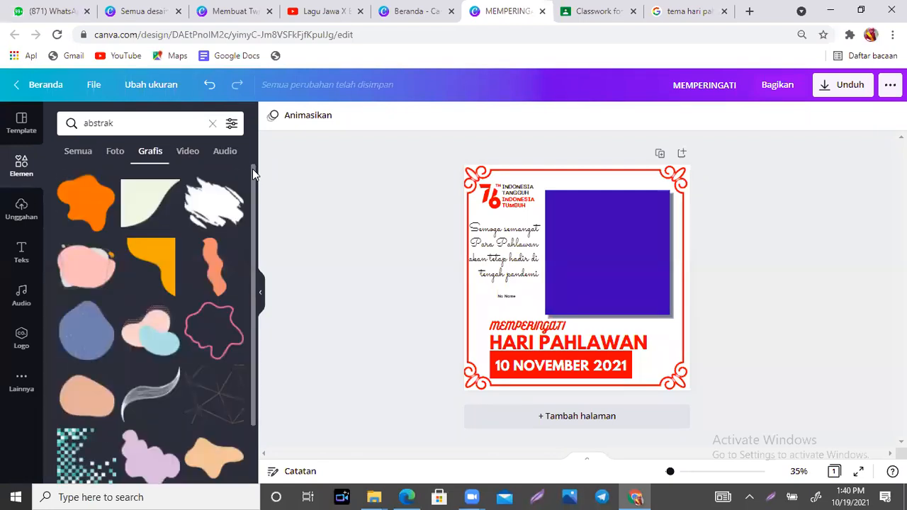
{"action": "scroll", "coordinate": [96, 303], "scroll_direction": "down", "scroll_amount": 3}
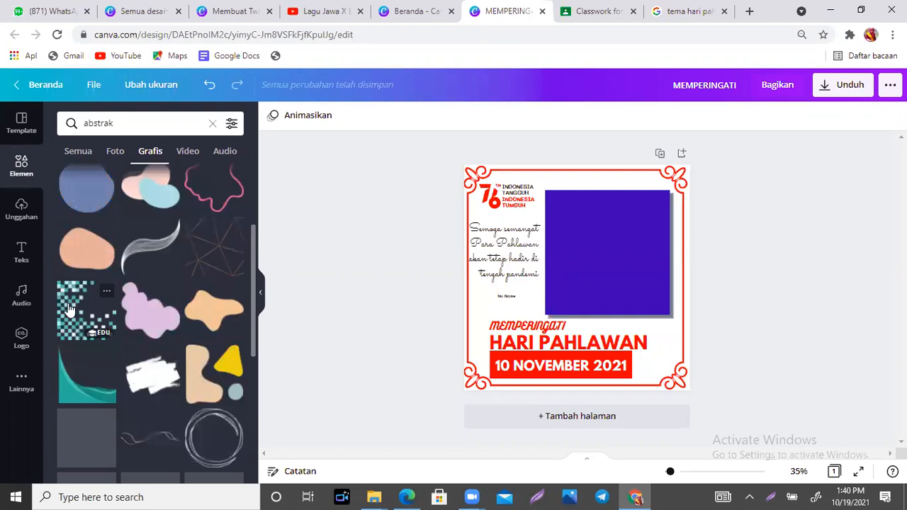
{"action": "left_click", "coordinate": [97, 304]}
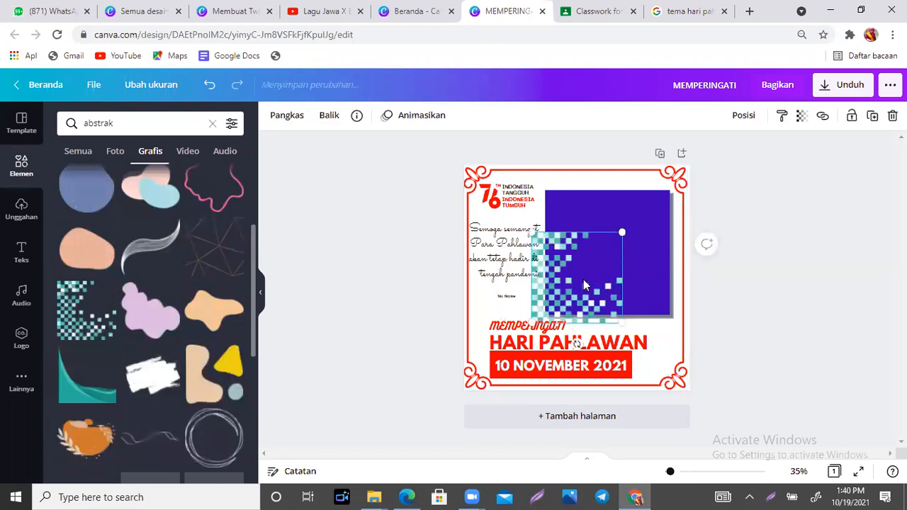
- Stretch the checkered graphic behind the design and fade it, then delete it
{"action": "left_click_drag", "start_coordinate": [566, 302], "coordinate": [493, 257]}
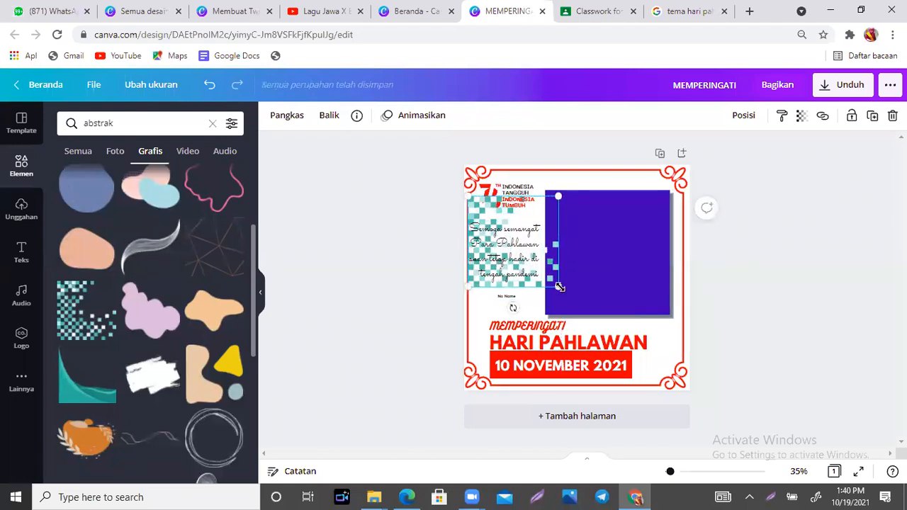
{"action": "left_click_drag", "start_coordinate": [592, 312], "coordinate": [649, 392]}
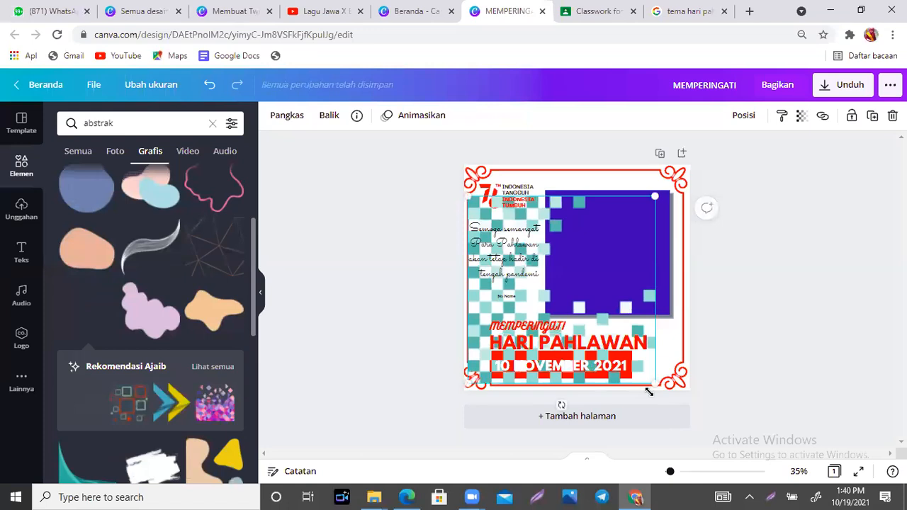
{"action": "key", "text": "ctrl+["}
{"action": "key", "text": "ctrl+["}
{"action": "key", "text": "ctrl+["}
{"action": "key", "text": "ctrl+["}
{"action": "key", "text": "ctrl+["}
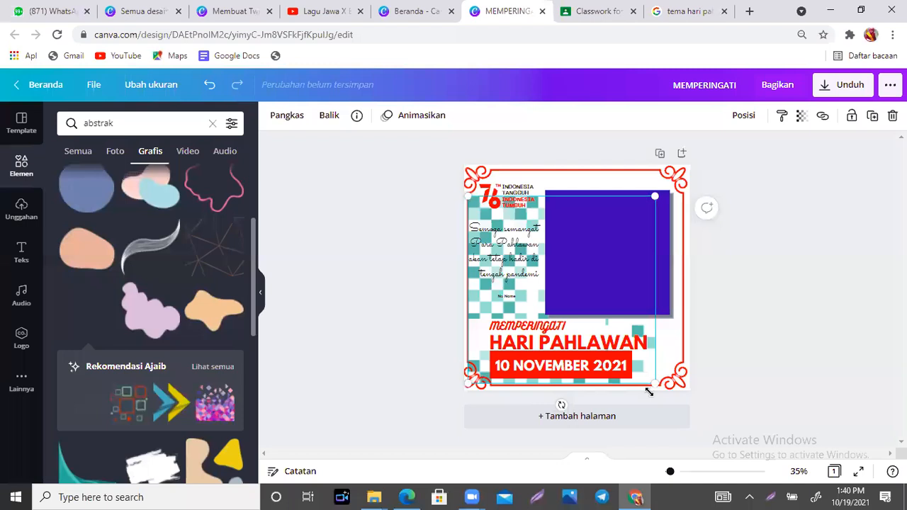
{"action": "left_click", "coordinate": [801, 116]}
{"action": "left_click_drag", "start_coordinate": [762, 155], "coordinate": [711, 158]}
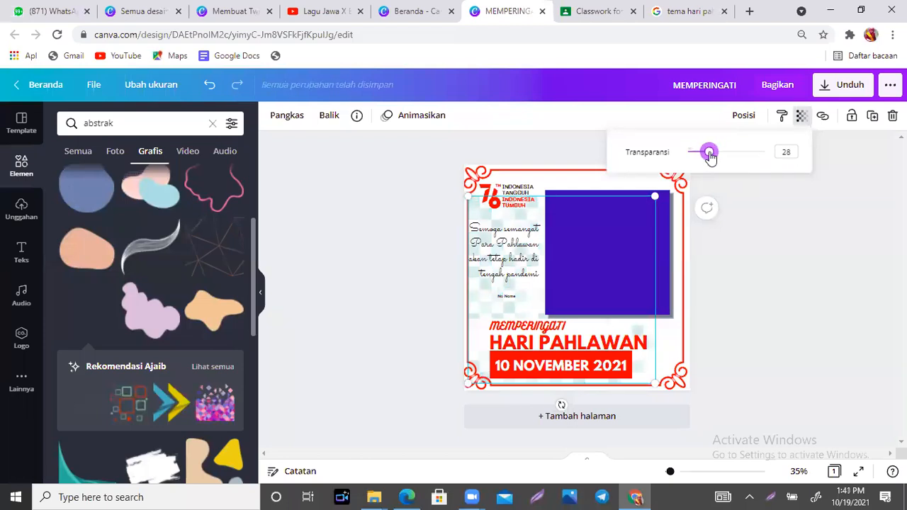
{"action": "left_click", "coordinate": [776, 234]}
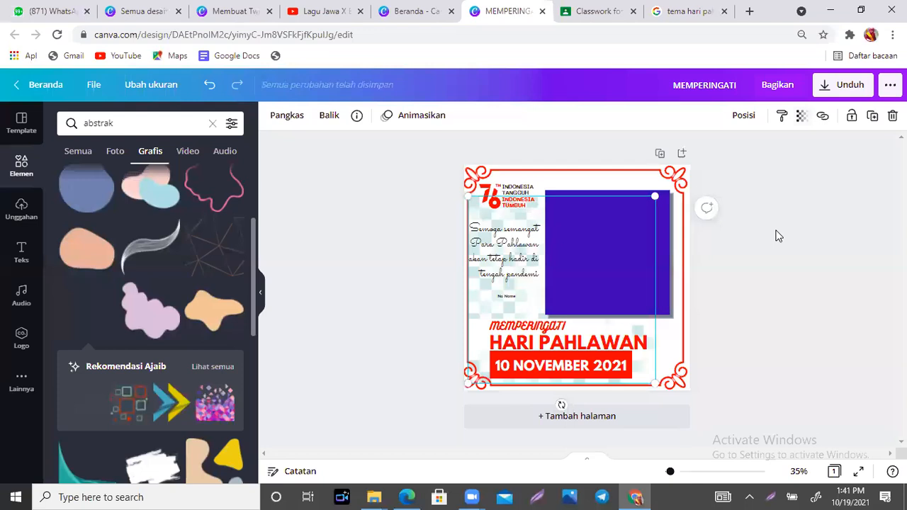
{"action": "left_click_drag", "start_coordinate": [672, 187], "coordinate": [694, 184]}
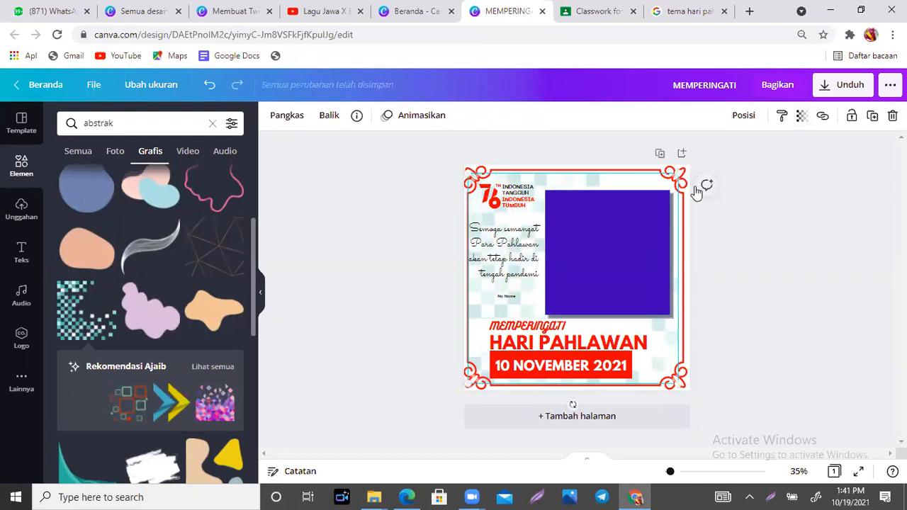
{"action": "key", "text": "Delete"}
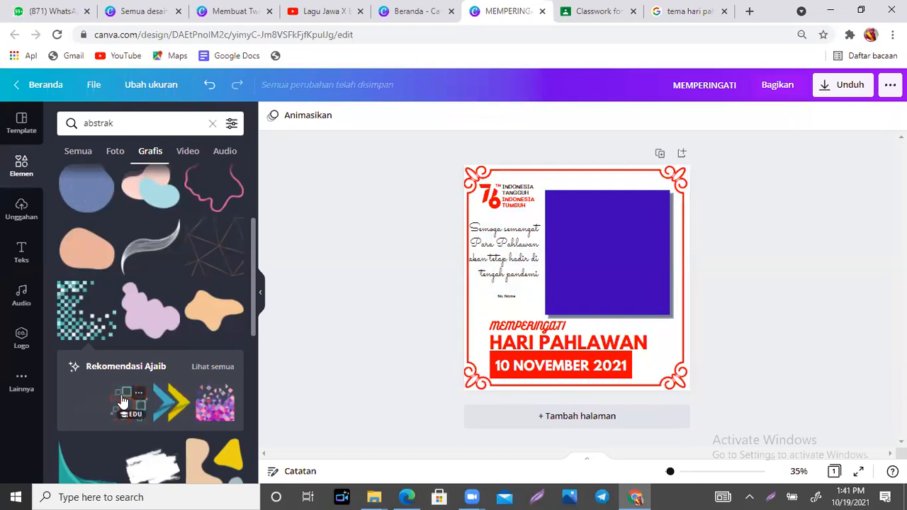
- Browse the 'abstrak' results and try an abstract squares graphic, then delete it
{"action": "left_click_drag", "start_coordinate": [252, 260], "coordinate": [251, 447]}
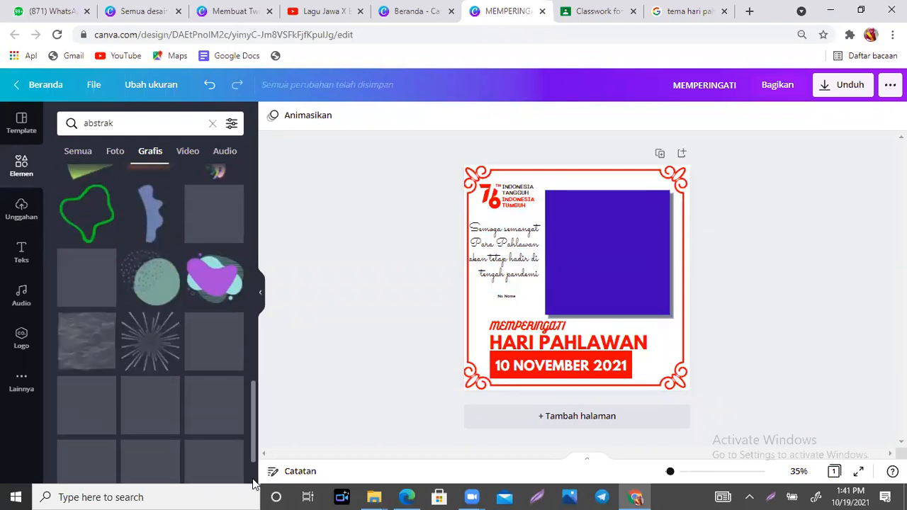
{"action": "scroll", "coordinate": [253, 475], "scroll_direction": "down", "scroll_amount": 3}
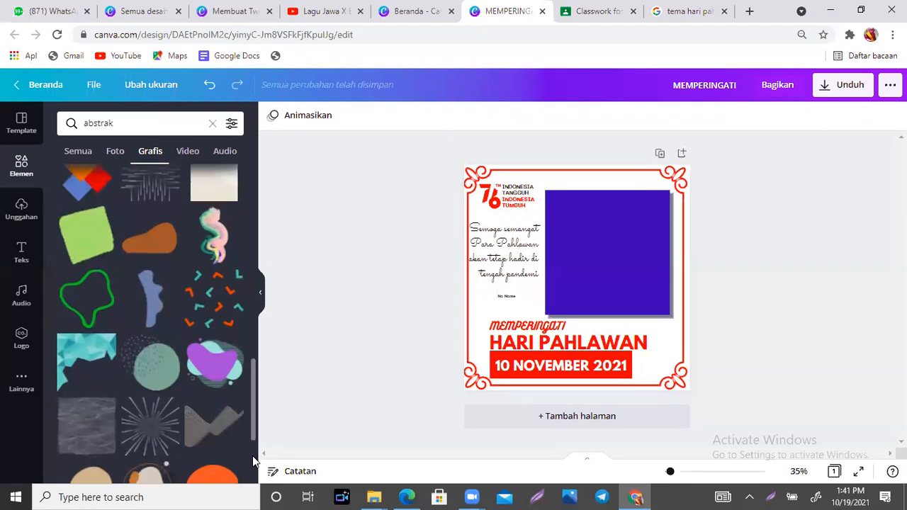
{"action": "scroll", "coordinate": [253, 490], "scroll_direction": "down", "scroll_amount": 3}
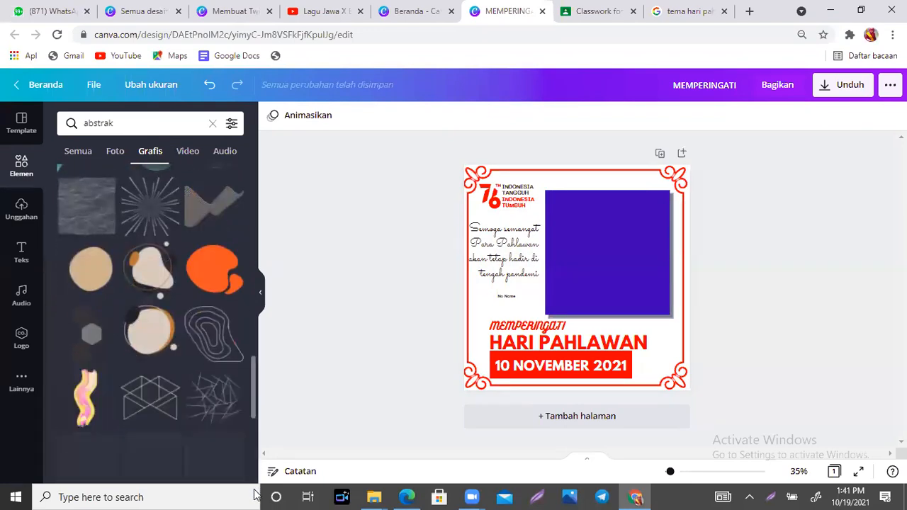
{"action": "scroll", "coordinate": [252, 413], "scroll_direction": "down", "scroll_amount": 5}
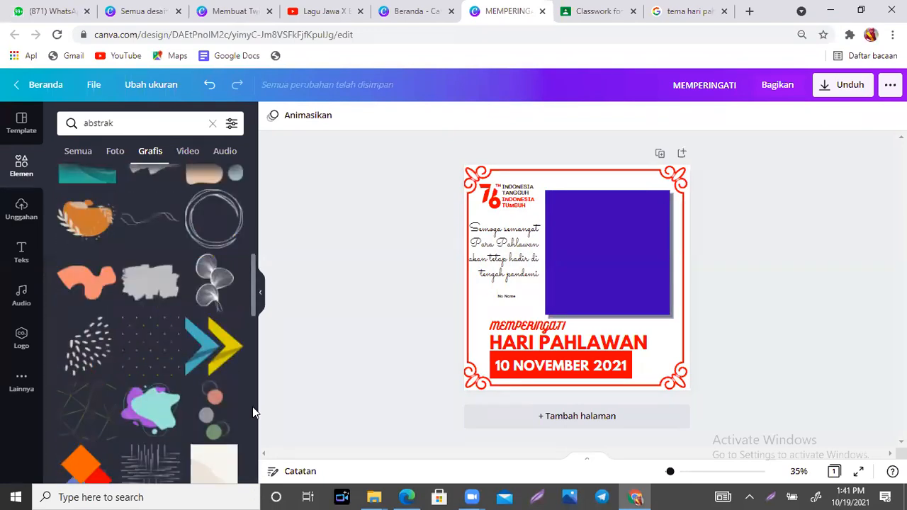
{"action": "scroll", "coordinate": [252, 407], "scroll_direction": "up", "scroll_amount": 3}
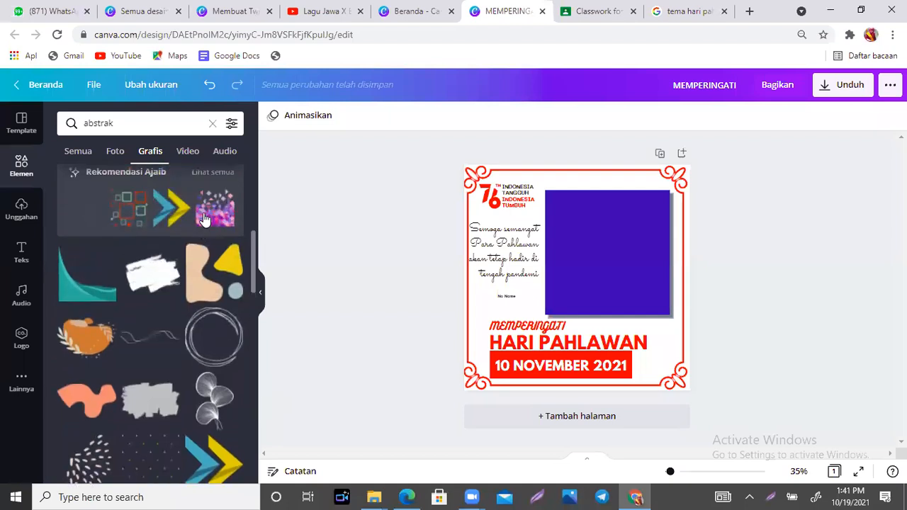
{"action": "left_click", "coordinate": [127, 220]}
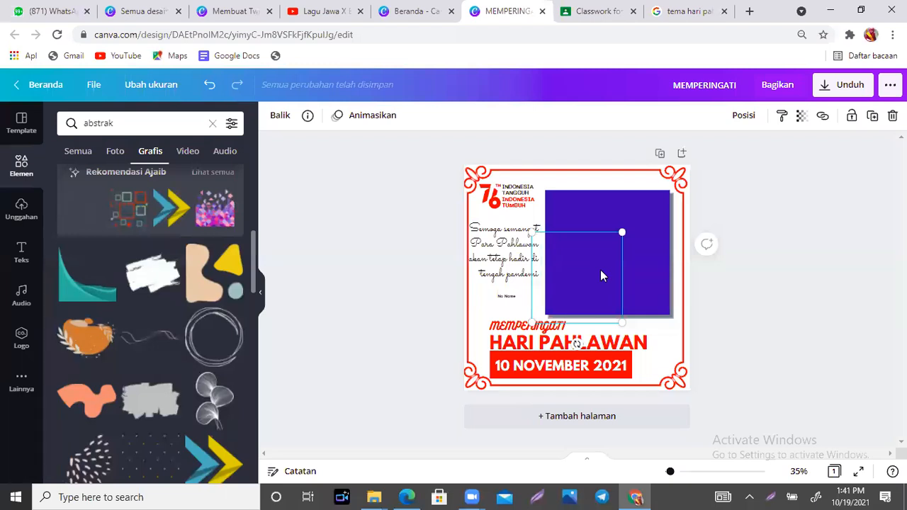
{"action": "key", "text": "Delete"}
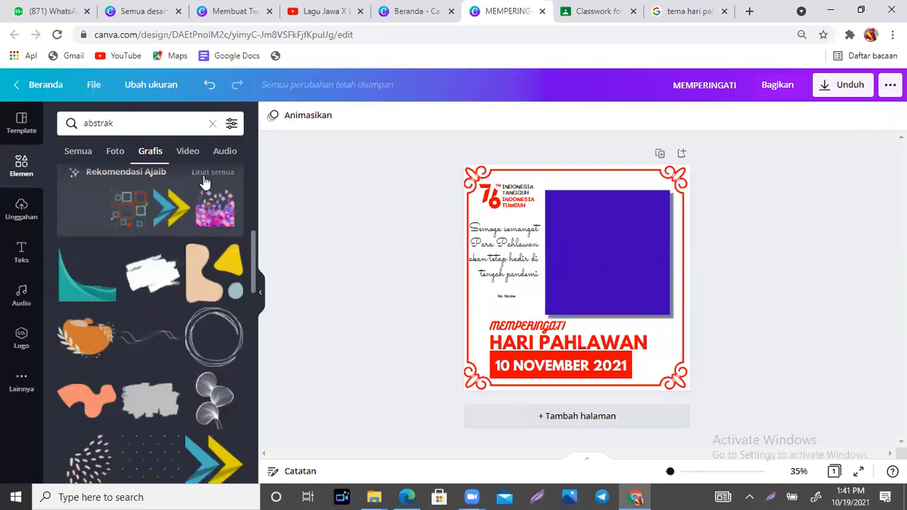
- Add the blue diagonal-stripes graphic from all recommended results and move it top-left
{"action": "left_click", "coordinate": [203, 174]}
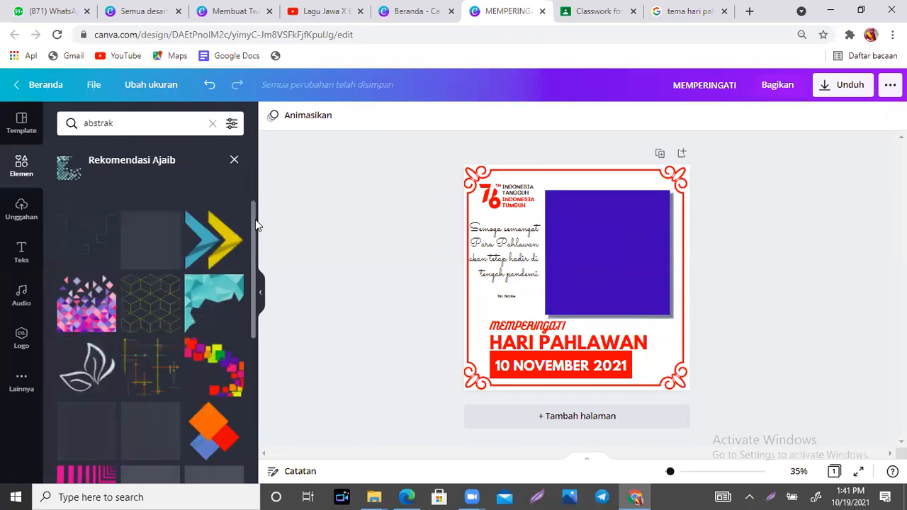
{"action": "left_click_drag", "start_coordinate": [254, 217], "coordinate": [253, 273]}
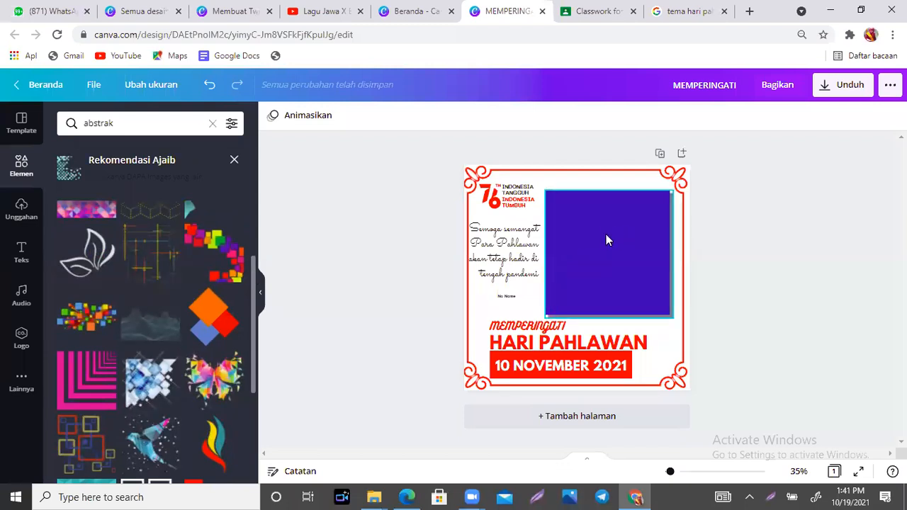
{"action": "left_click_drag", "start_coordinate": [252, 263], "coordinate": [252, 331]}
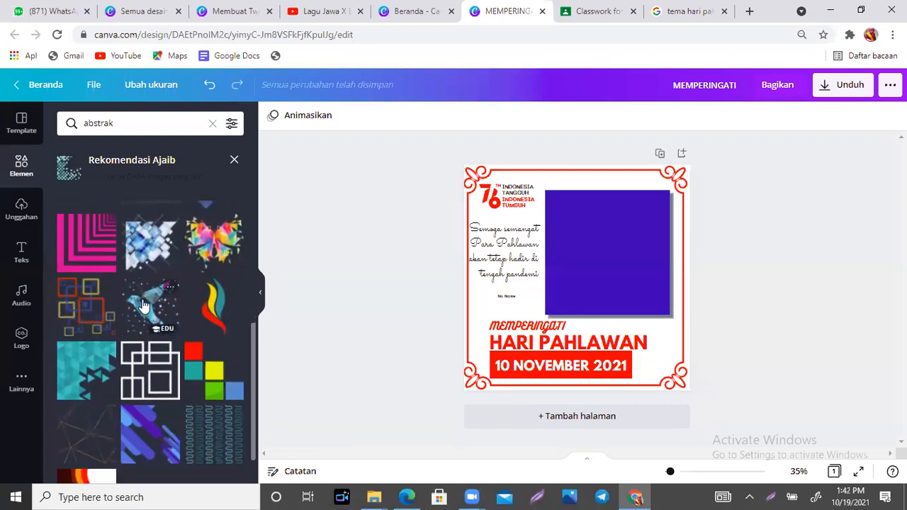
{"action": "left_click", "coordinate": [146, 447]}
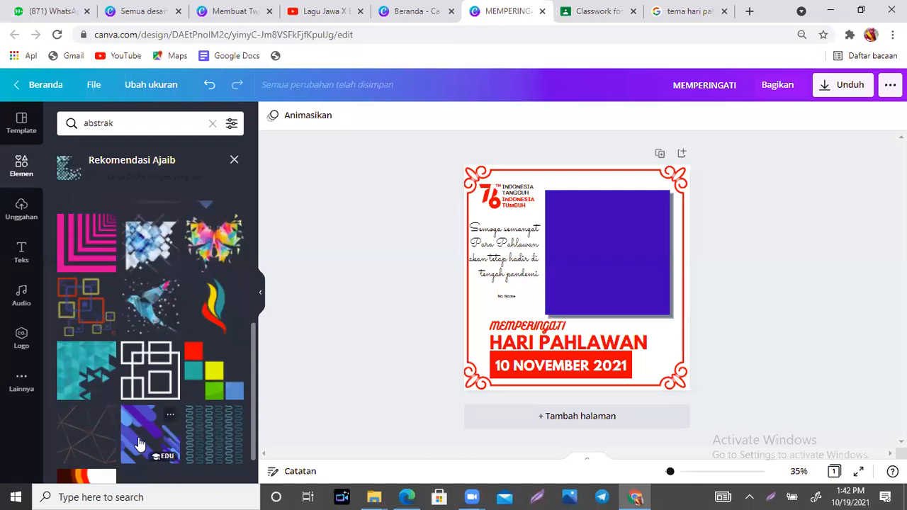
{"action": "left_click_drag", "start_coordinate": [560, 280], "coordinate": [495, 214]}
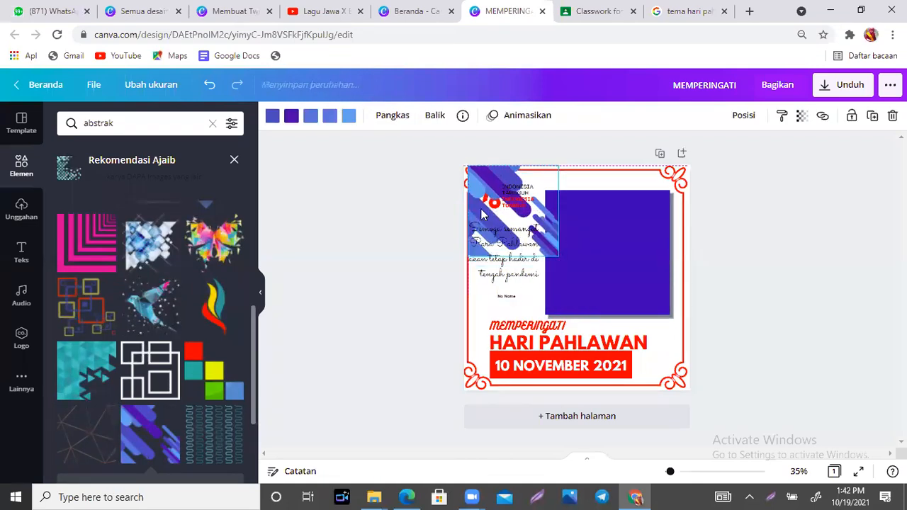
- Recolour the stripes graphic's second, third and fourth colours to red, light red and grey
{"action": "left_click", "coordinate": [290, 118]}
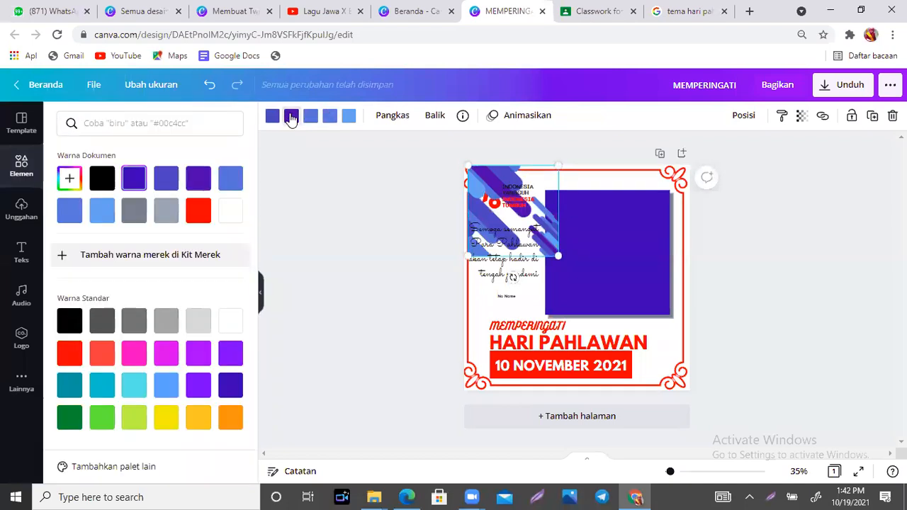
{"action": "left_click", "coordinate": [199, 178]}
{"action": "left_click", "coordinate": [200, 215]}
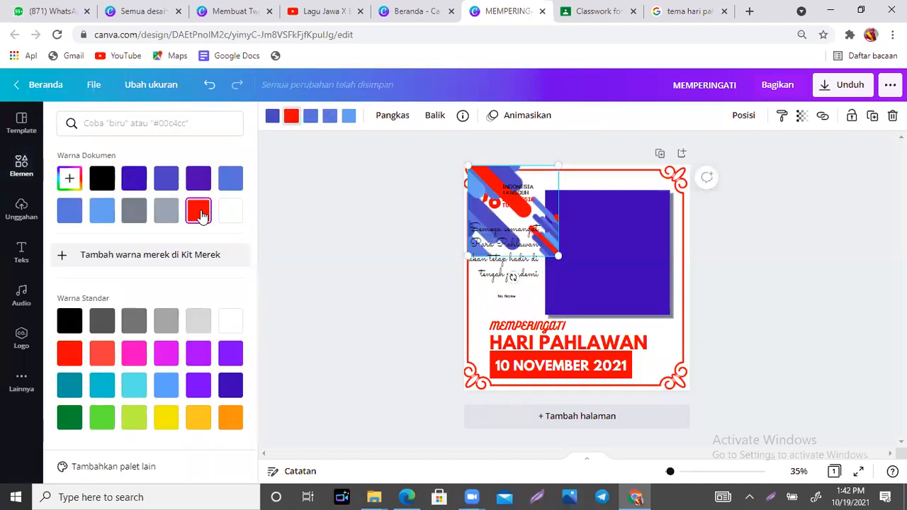
{"action": "left_click", "coordinate": [310, 117]}
{"action": "left_click", "coordinate": [103, 359]}
{"action": "left_click", "coordinate": [331, 122]}
{"action": "left_click", "coordinate": [331, 122]}
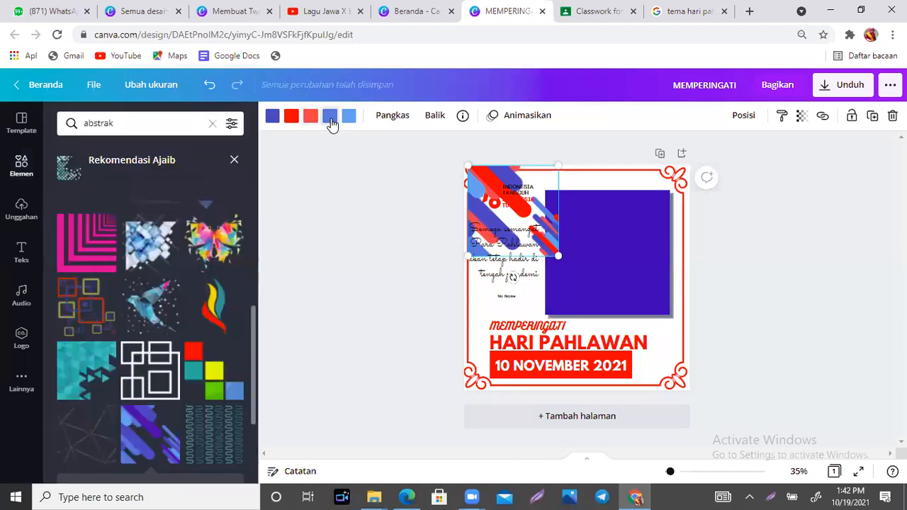
{"action": "left_click", "coordinate": [330, 122]}
{"action": "left_click", "coordinate": [330, 122]}
{"action": "left_click", "coordinate": [330, 122]}
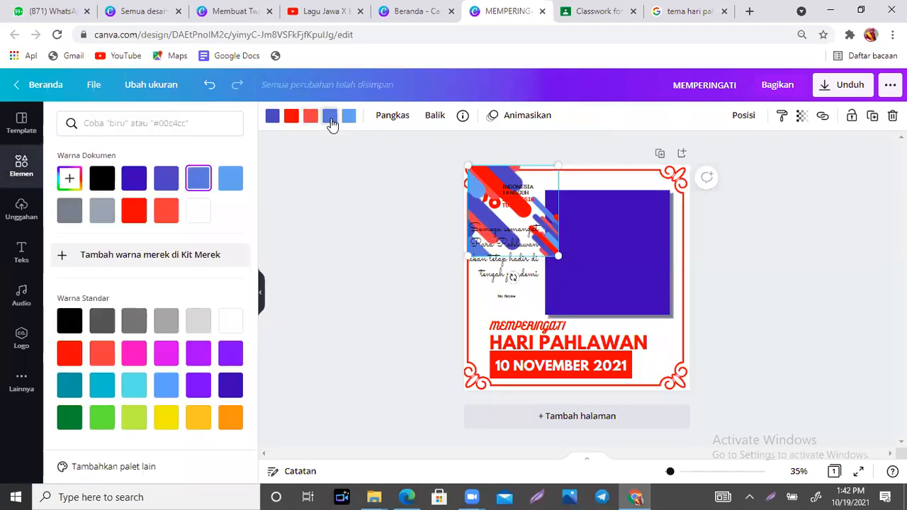
{"action": "left_click", "coordinate": [104, 209]}
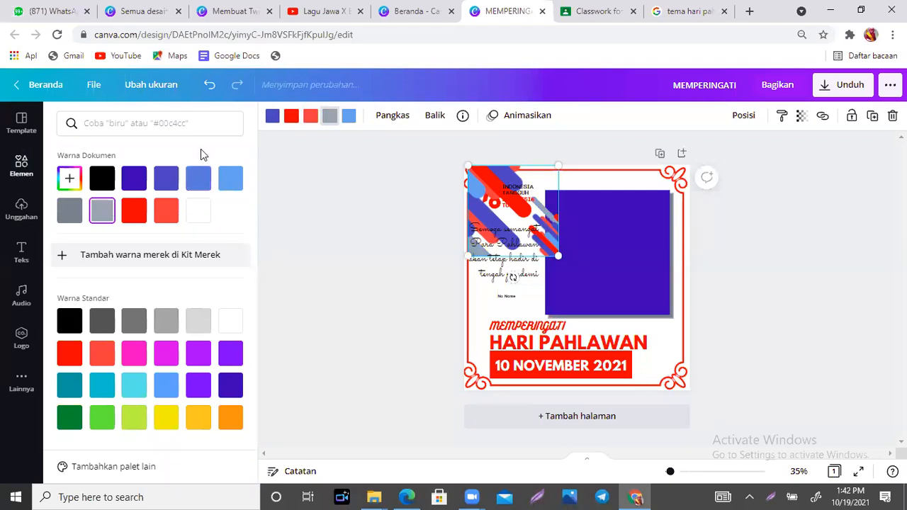
- Make the fifth colour orange and the first cyan, then enlarge the graphic over the card
{"action": "left_click", "coordinate": [343, 117]}
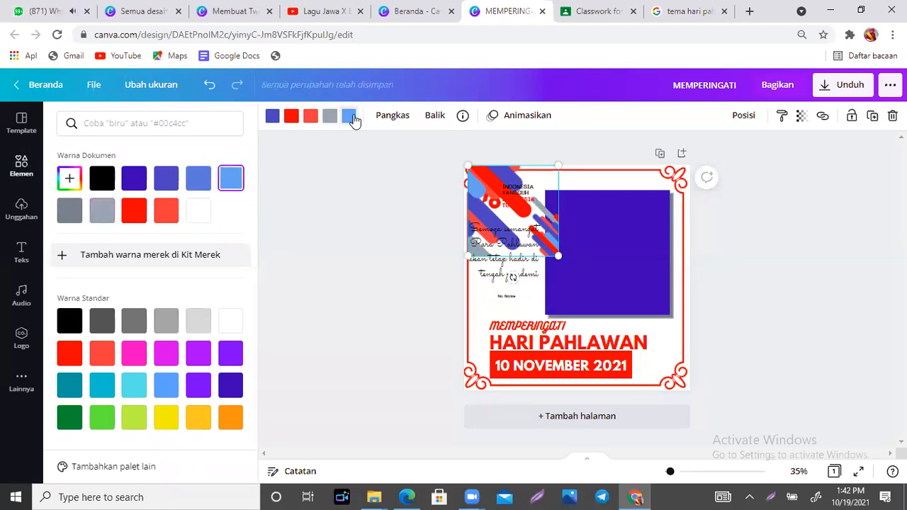
{"action": "left_click", "coordinate": [226, 425]}
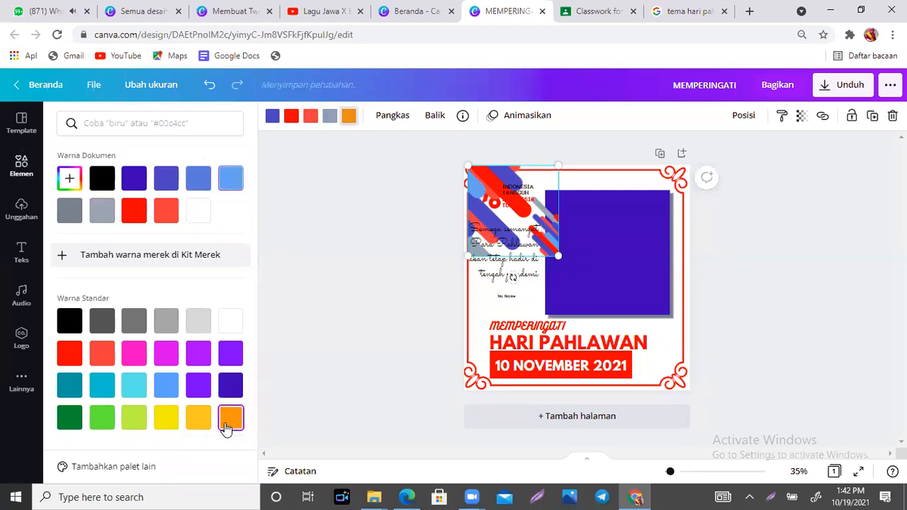
{"action": "left_click", "coordinate": [273, 116]}
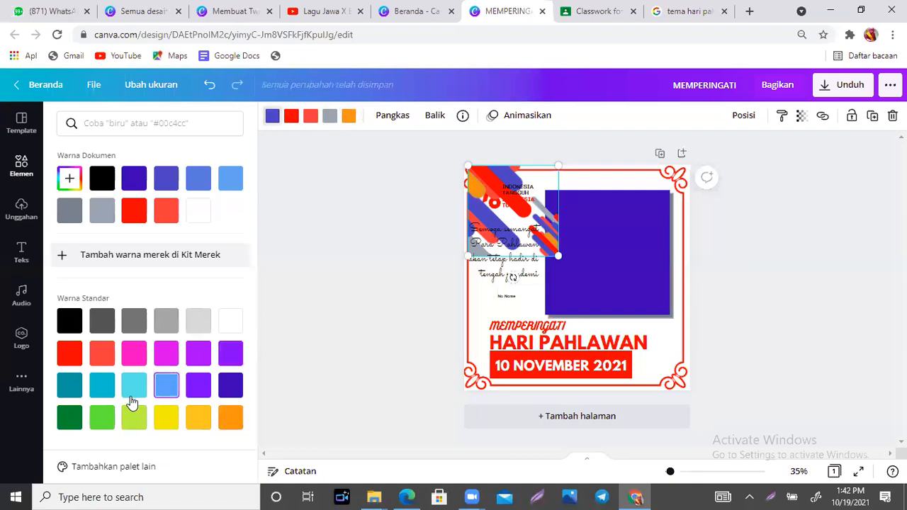
{"action": "left_click", "coordinate": [97, 396]}
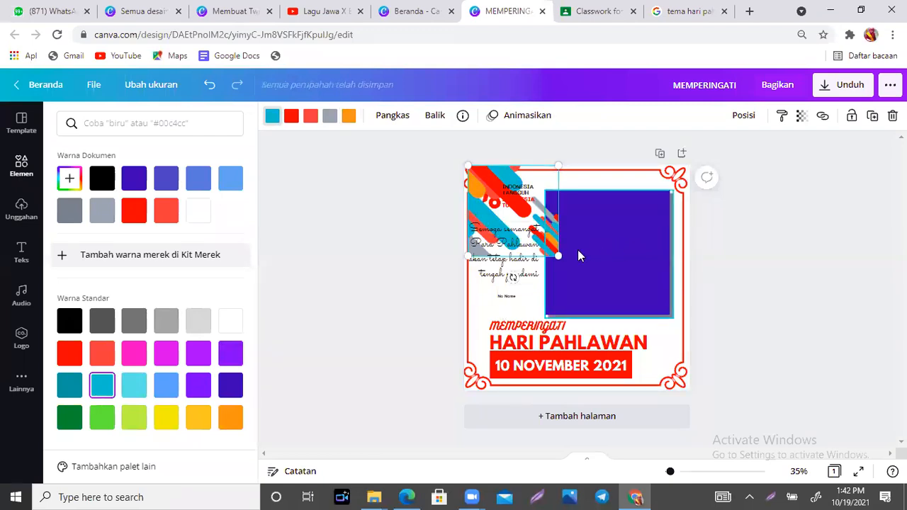
{"action": "left_click_drag", "start_coordinate": [557, 257], "coordinate": [667, 397]}
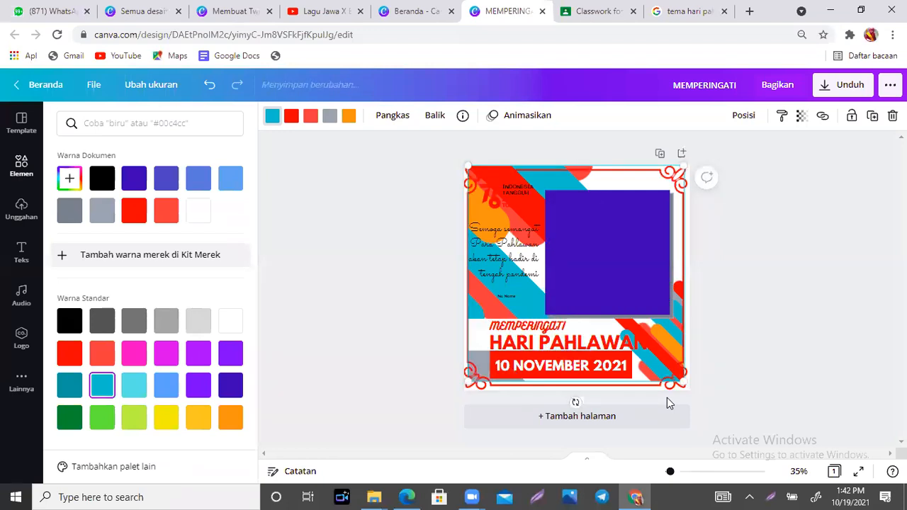
- Fade the stripes graphic to transparency 35
{"action": "left_click", "coordinate": [802, 117]}
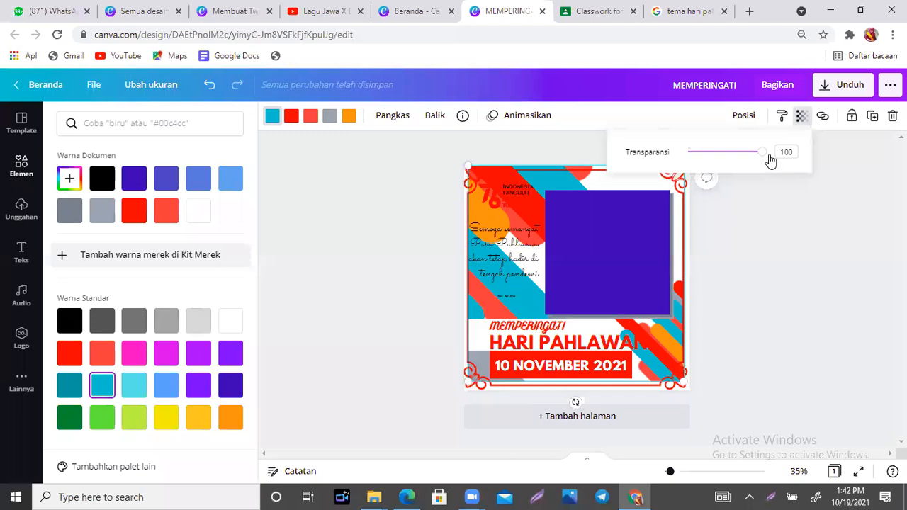
{"action": "left_click_drag", "start_coordinate": [762, 152], "coordinate": [713, 154]}
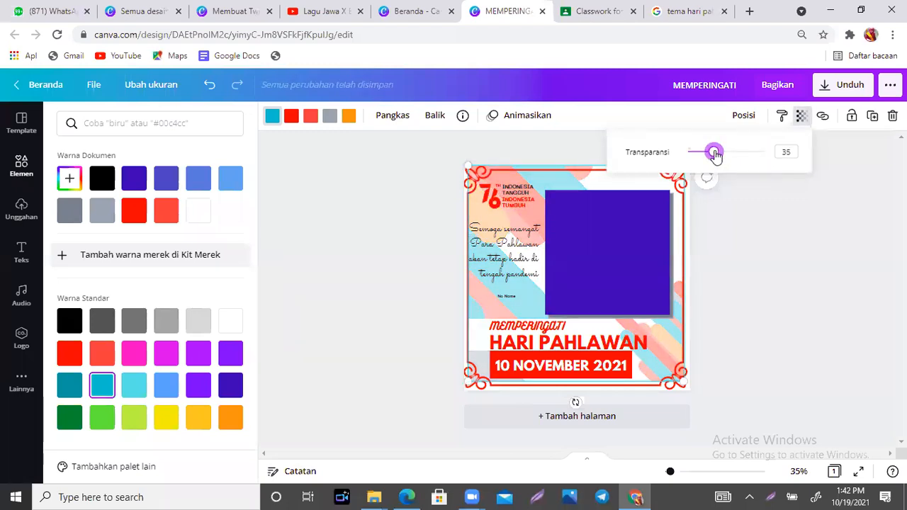
{"action": "left_click", "coordinate": [786, 226]}
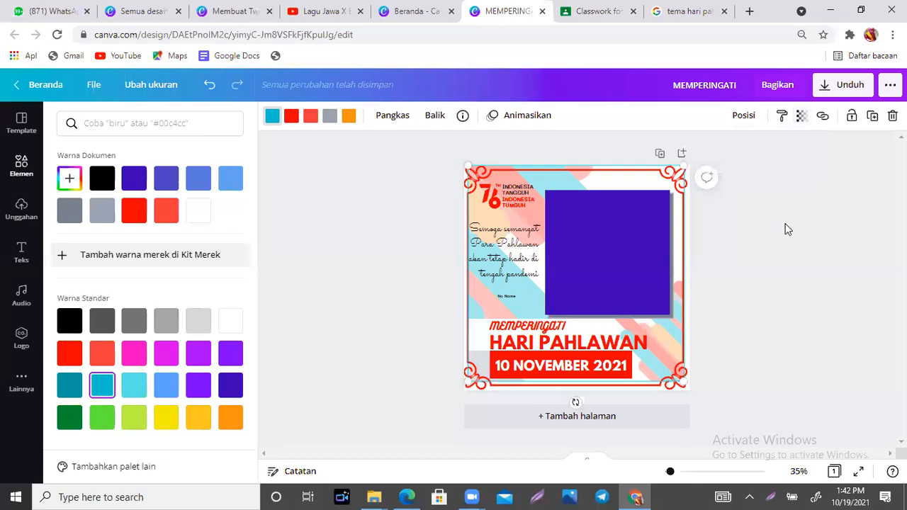
- Re-centre the red border frame on the page
{"action": "left_click", "coordinate": [532, 174]}
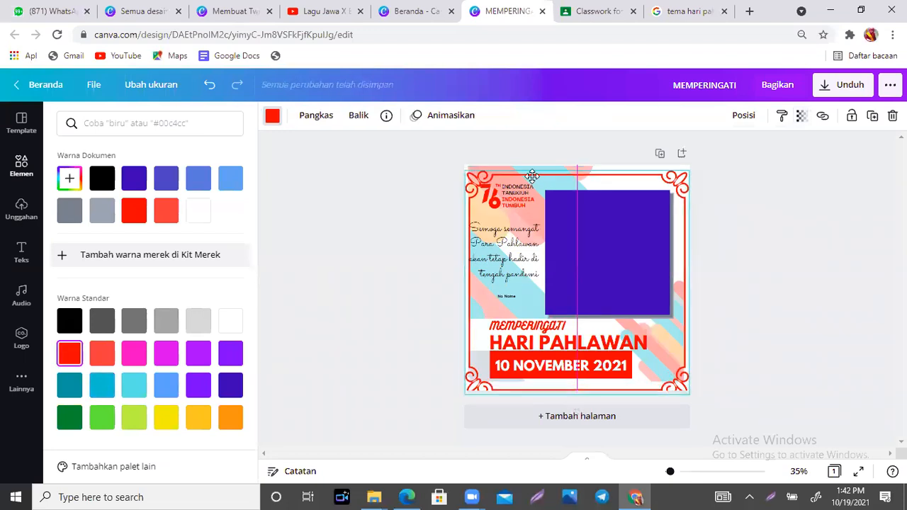
{"action": "left_click_drag", "start_coordinate": [531, 174], "coordinate": [533, 173]}
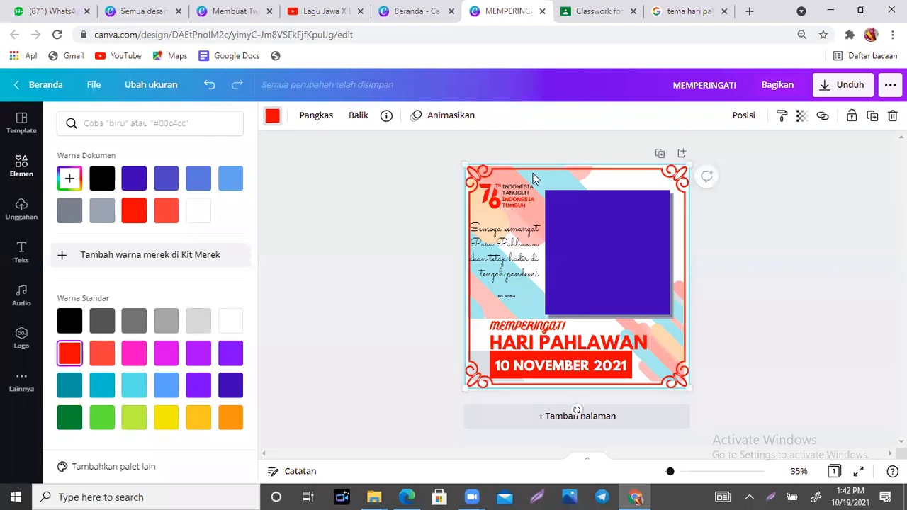
{"action": "left_click", "coordinate": [738, 270]}
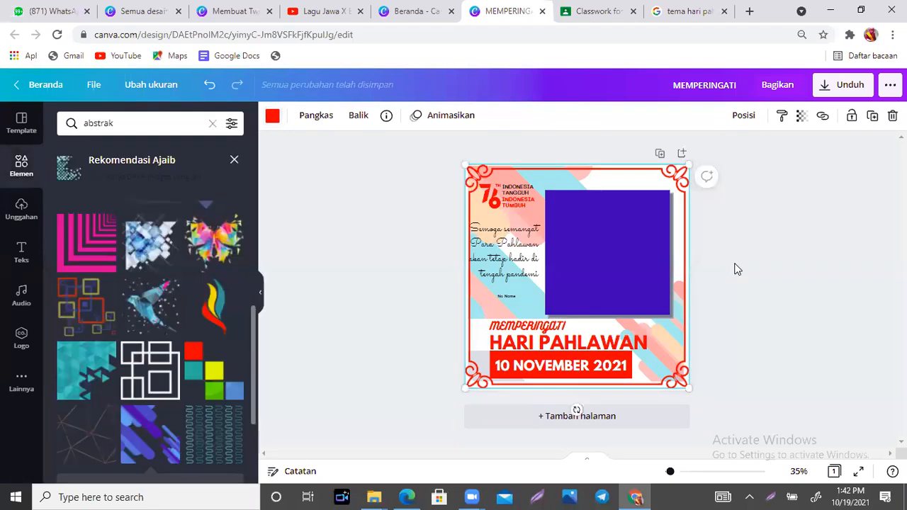
- Download the post as a 1080 × 1080 JPG instead of PNG
{"action": "left_click", "coordinate": [851, 93]}
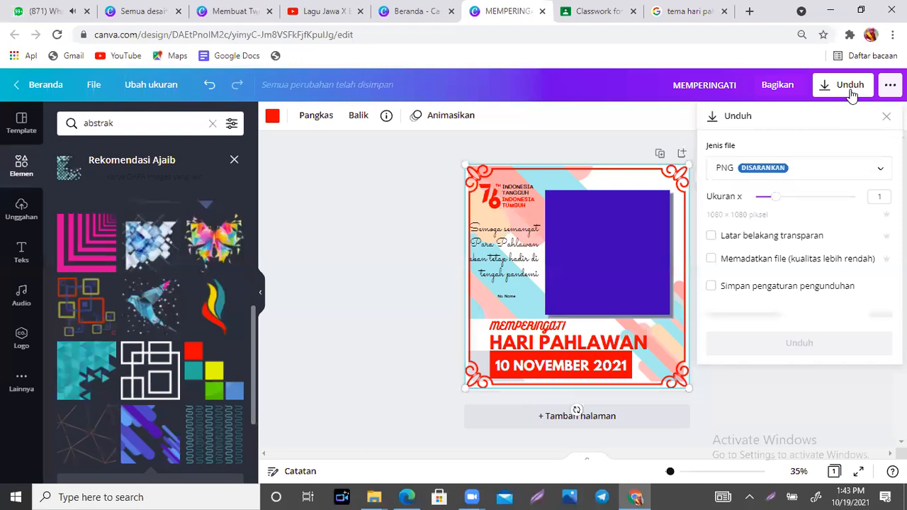
{"action": "left_click", "coordinate": [807, 179]}
{"action": "left_click", "coordinate": [791, 209]}
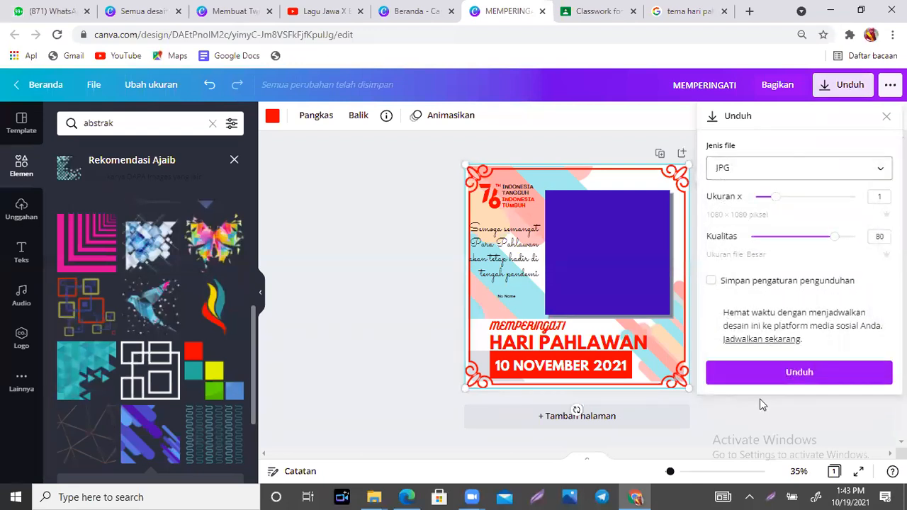
{"action": "left_click", "coordinate": [786, 376]}
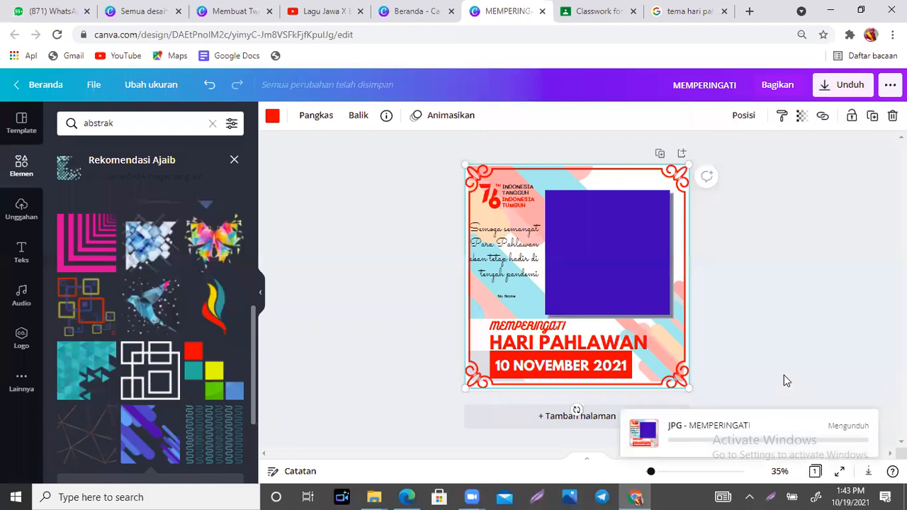
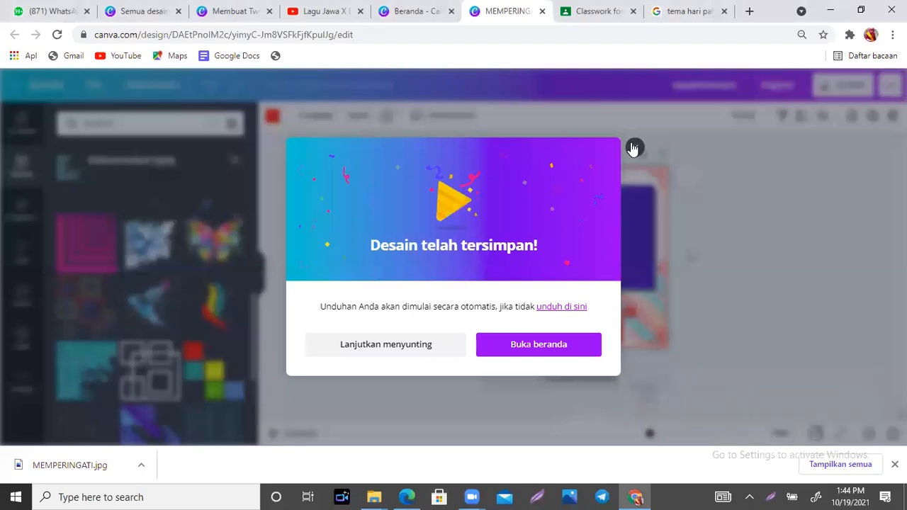
- Close the 'Desain telah tersimpan!' notice, then select the purple photo area and the frame background
{"action": "left_click", "coordinate": [634, 149]}
{"action": "left_click", "coordinate": [609, 221]}
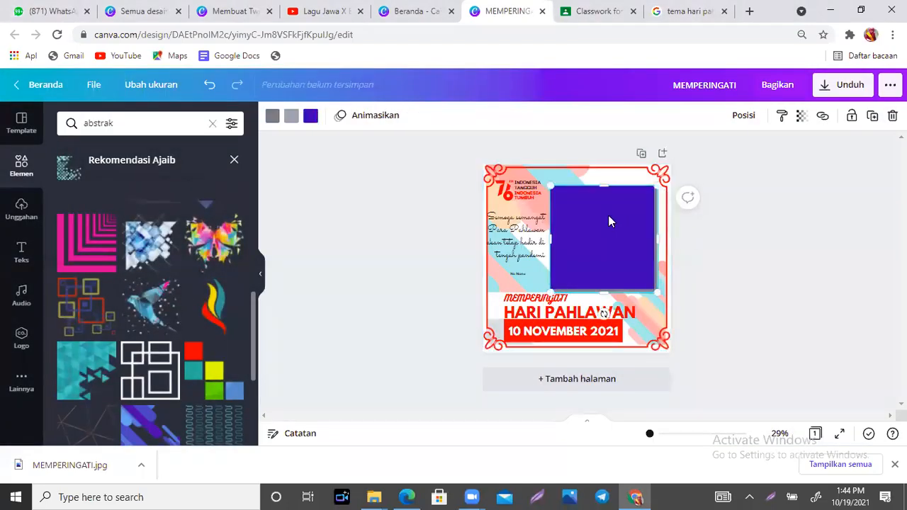
{"action": "left_click", "coordinate": [648, 174]}
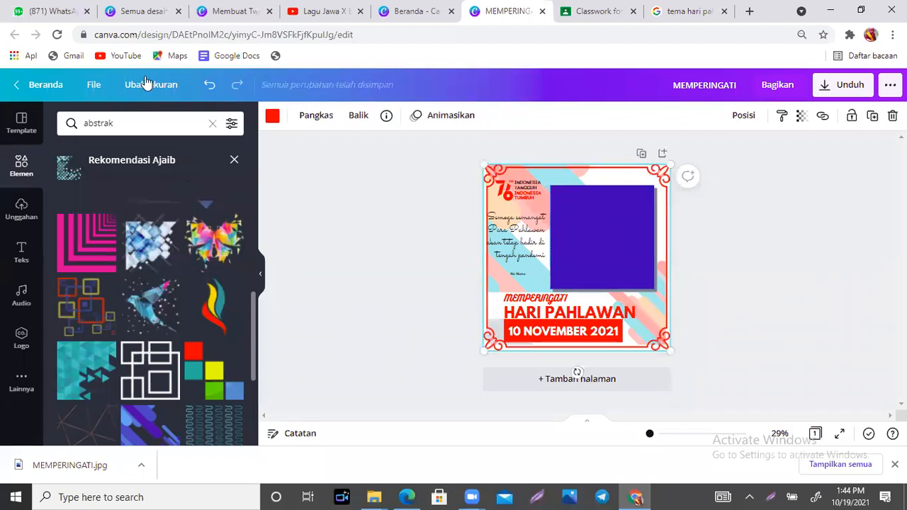
- Search the Elements library for 'border', then select the quote text block
{"action": "left_click", "coordinate": [21, 171]}
{"action": "left_click", "coordinate": [137, 122]}
{"action": "type", "text": "border"}
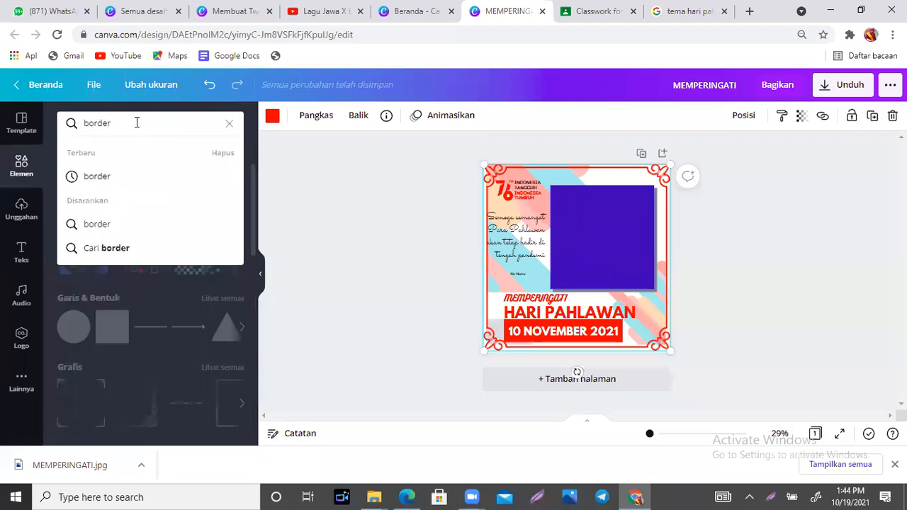
{"action": "key", "text": "Return"}
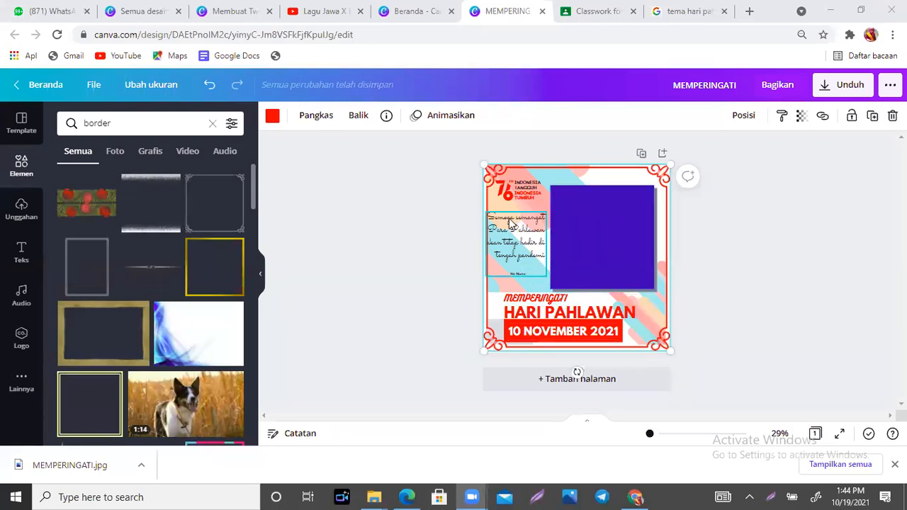
{"action": "left_click", "coordinate": [515, 239]}
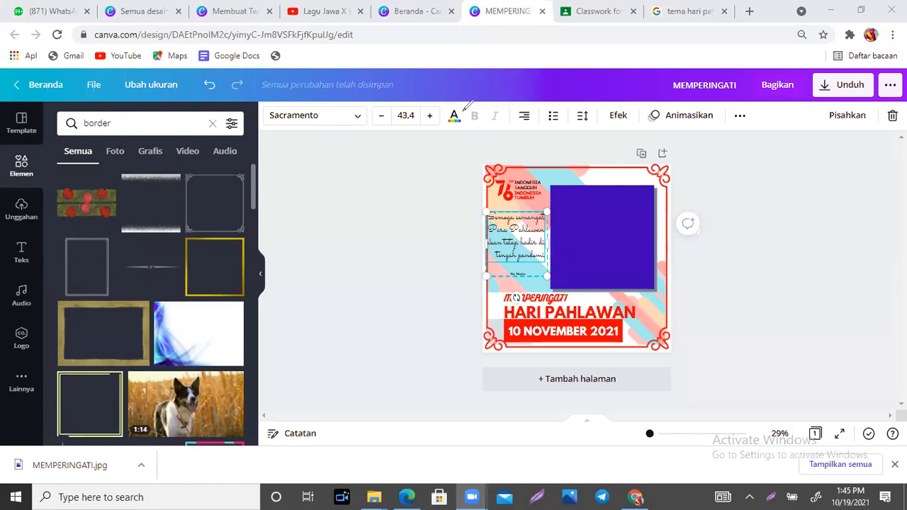
{"action": "left_click", "coordinate": [770, 262]}
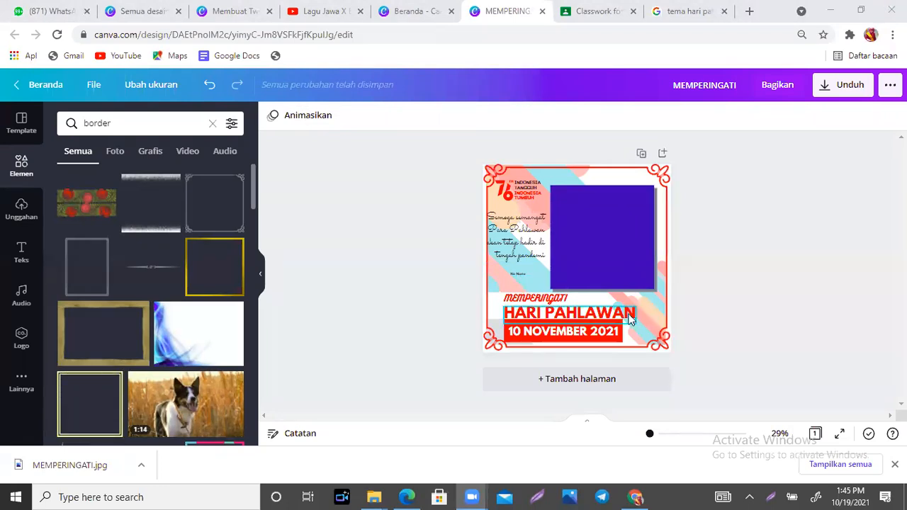
{"action": "left_click", "coordinate": [615, 223]}
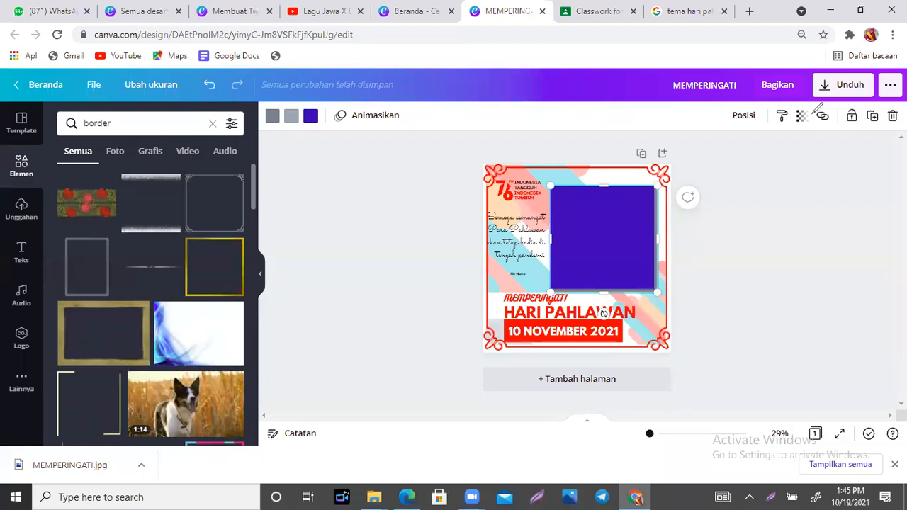
{"action": "left_click_drag", "start_coordinate": [809, 108], "coordinate": [803, 130]}
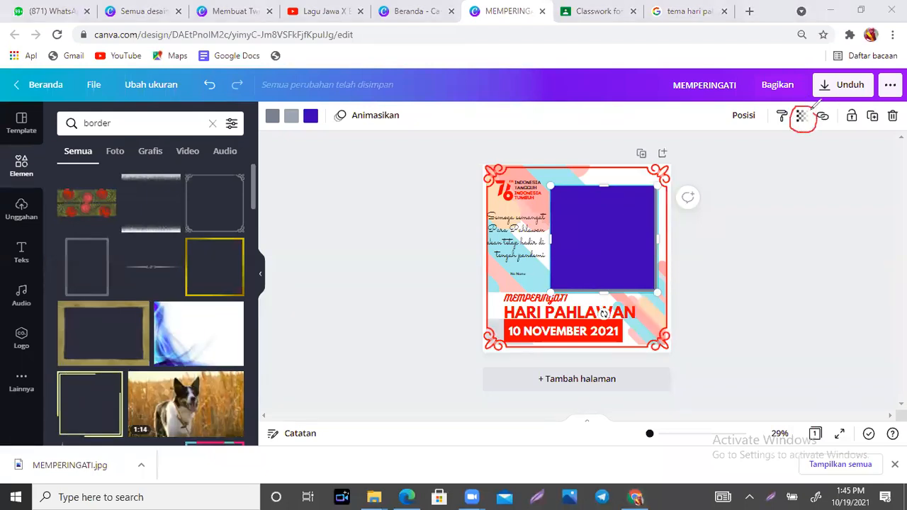
{"action": "mouse_move", "coordinate": [799, 272]}
{"action": "left_mouse_down"}
{"action": "mouse_move", "coordinate": [805, 146]}
{"action": "mouse_move", "coordinate": [795, 151]}
{"action": "mouse_move", "coordinate": [816, 157]}
{"action": "left_mouse_up"}
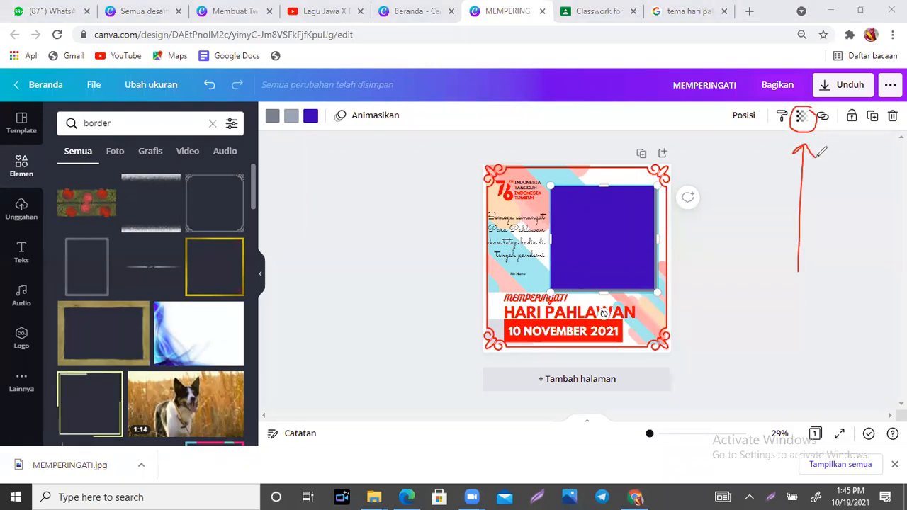
{"action": "key", "text": "e"}
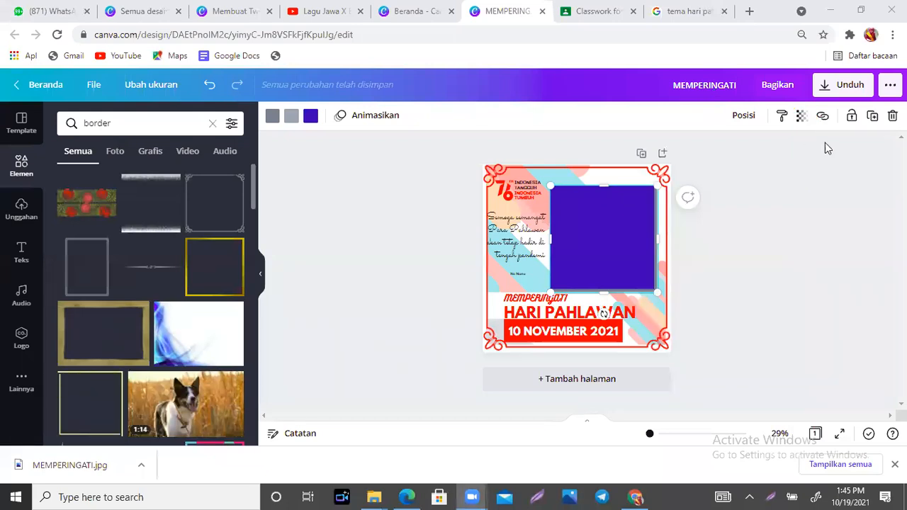
{"action": "left_click", "coordinate": [802, 117]}
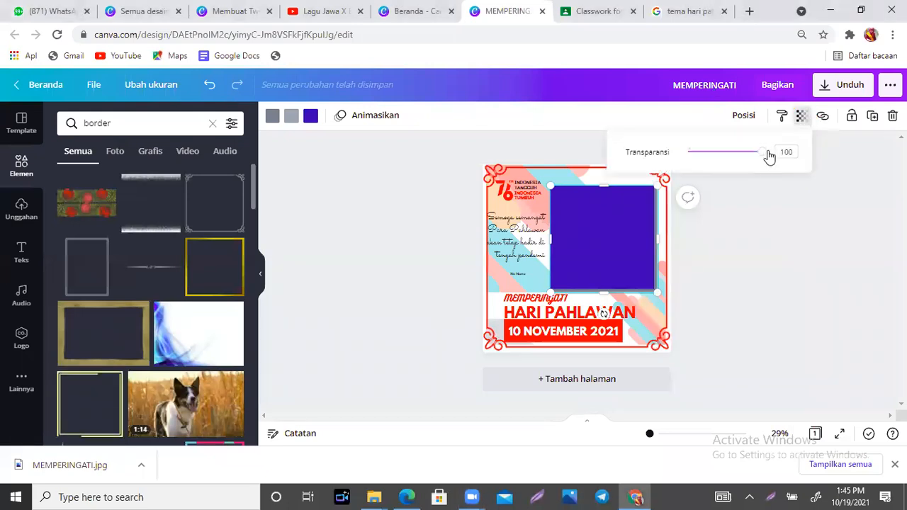
{"action": "mouse_move", "coordinate": [763, 156]}
{"action": "left_mouse_down"}
{"action": "mouse_move", "coordinate": [690, 154]}
{"action": "mouse_move", "coordinate": [772, 154]}
{"action": "left_mouse_up"}
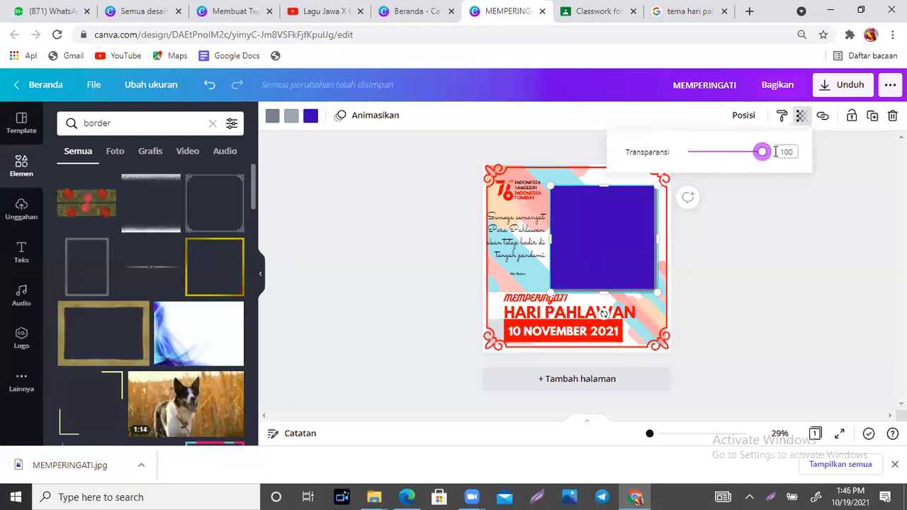
{"action": "left_click", "coordinate": [784, 208]}
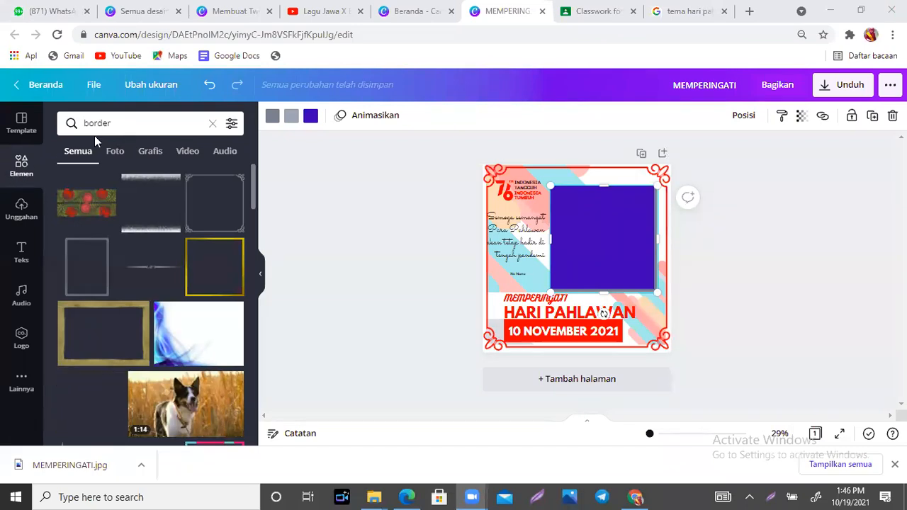
- Search elements for 'abstrak', browse the results, and select the page background frame
{"action": "left_click", "coordinate": [132, 123]}
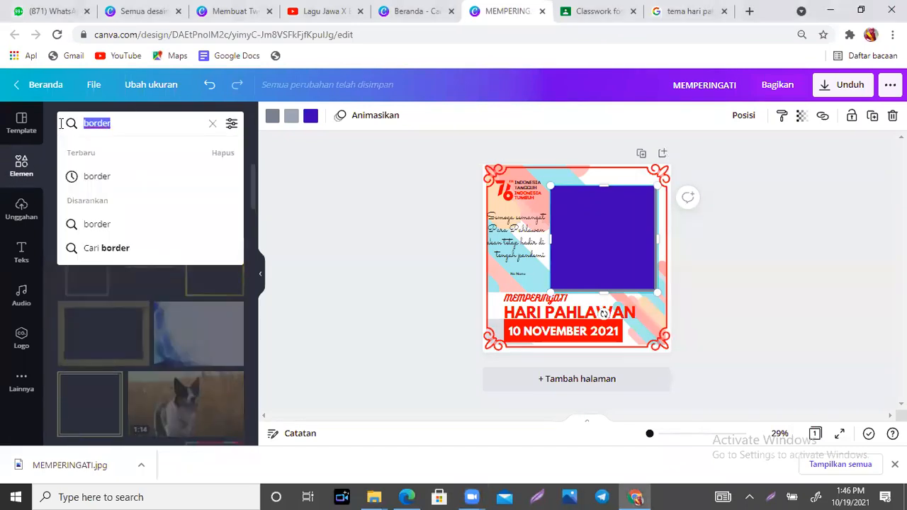
{"action": "type", "text": "abstra"}
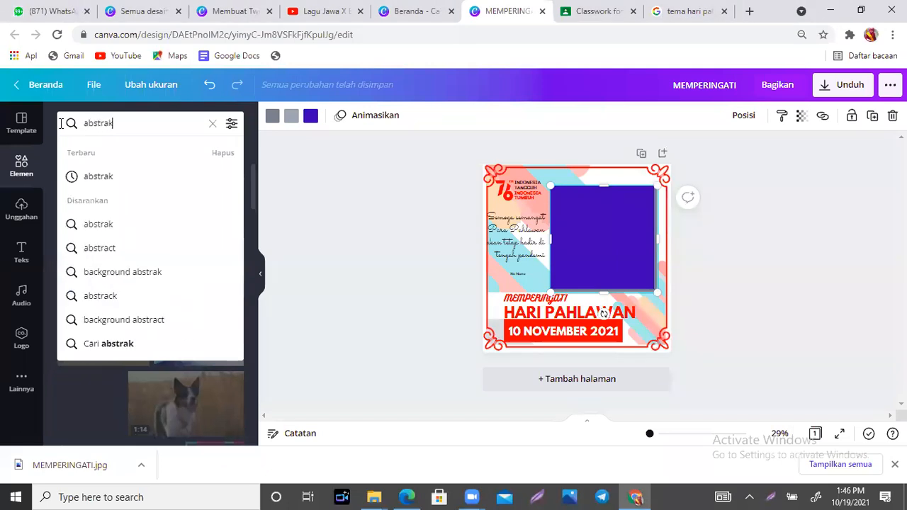
{"action": "type", "text": "k"}
{"action": "key", "text": "Return"}
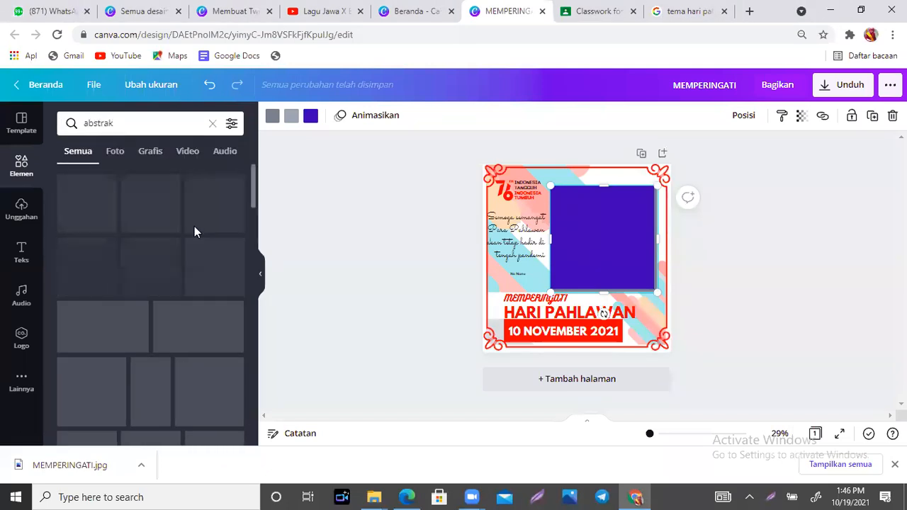
{"action": "left_click_drag", "start_coordinate": [254, 173], "coordinate": [257, 398]}
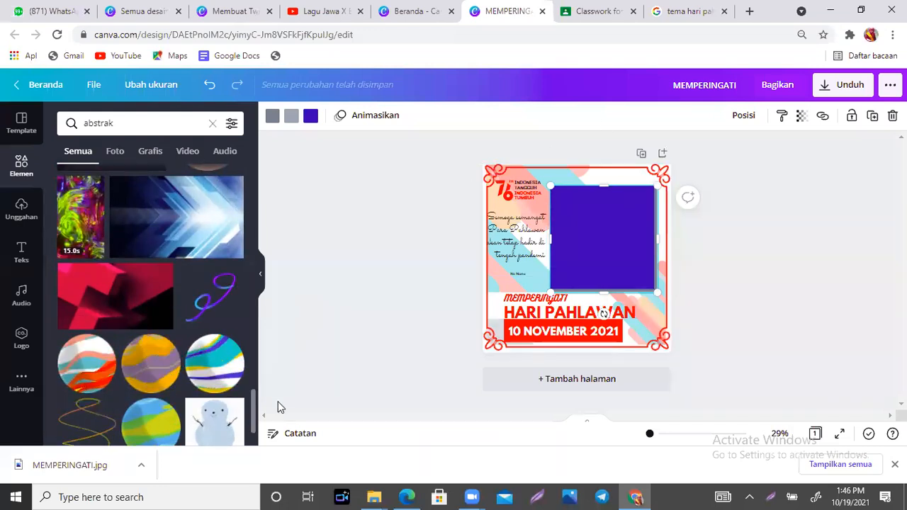
{"action": "left_click_drag", "start_coordinate": [254, 397], "coordinate": [249, 443]}
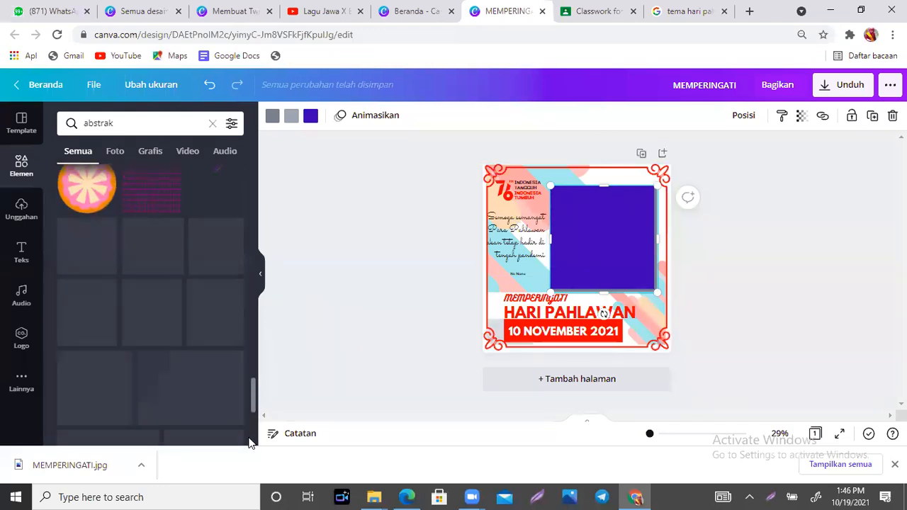
{"action": "left_click", "coordinate": [254, 385]}
{"action": "mouse_move", "coordinate": [252, 375]}
{"action": "left_mouse_down"}
{"action": "mouse_move", "coordinate": [254, 309]}
{"action": "mouse_move", "coordinate": [251, 420]}
{"action": "left_mouse_up"}
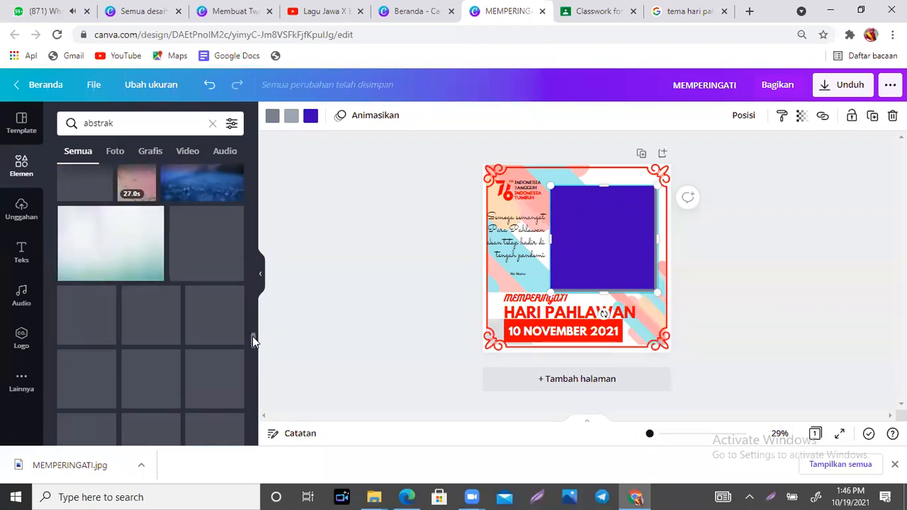
{"action": "left_click_drag", "start_coordinate": [252, 336], "coordinate": [250, 411]}
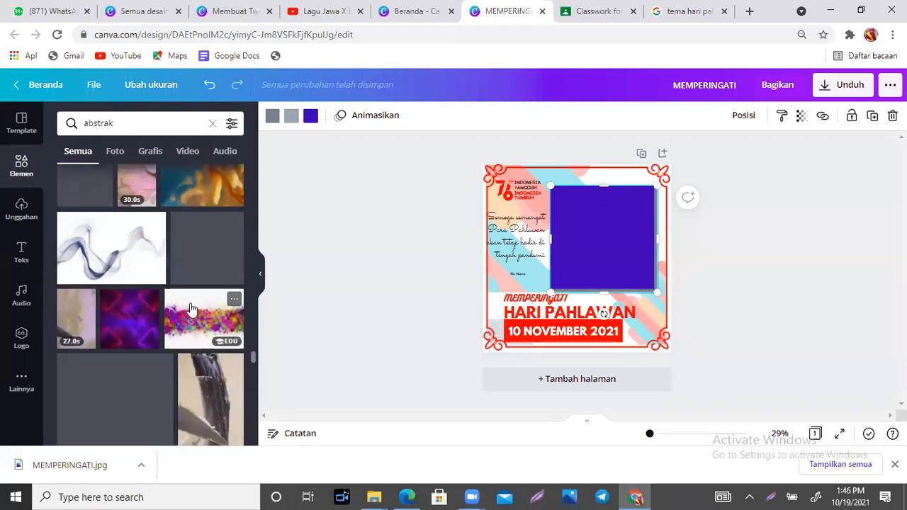
{"action": "mouse_move", "coordinate": [254, 357]}
{"action": "left_mouse_down"}
{"action": "mouse_move", "coordinate": [254, 371]}
{"action": "mouse_move", "coordinate": [253, 362]}
{"action": "left_mouse_up"}
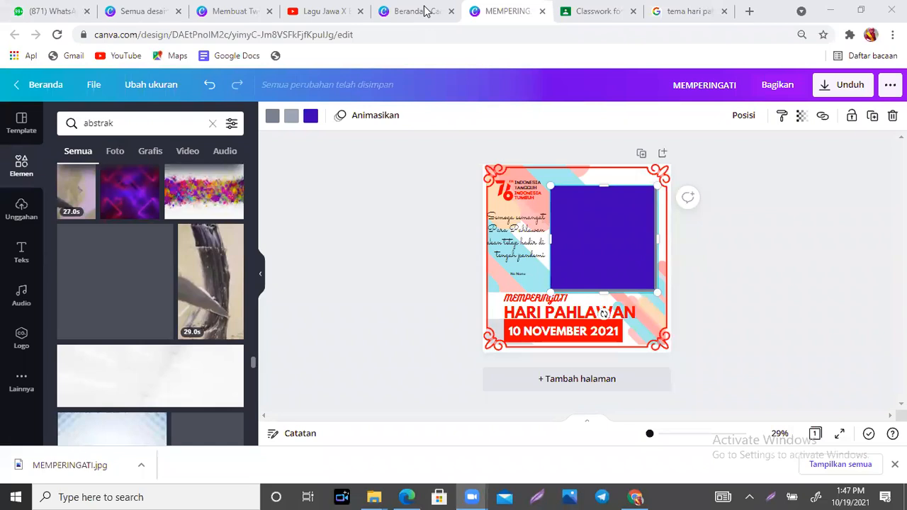
{"action": "left_click", "coordinate": [656, 343]}
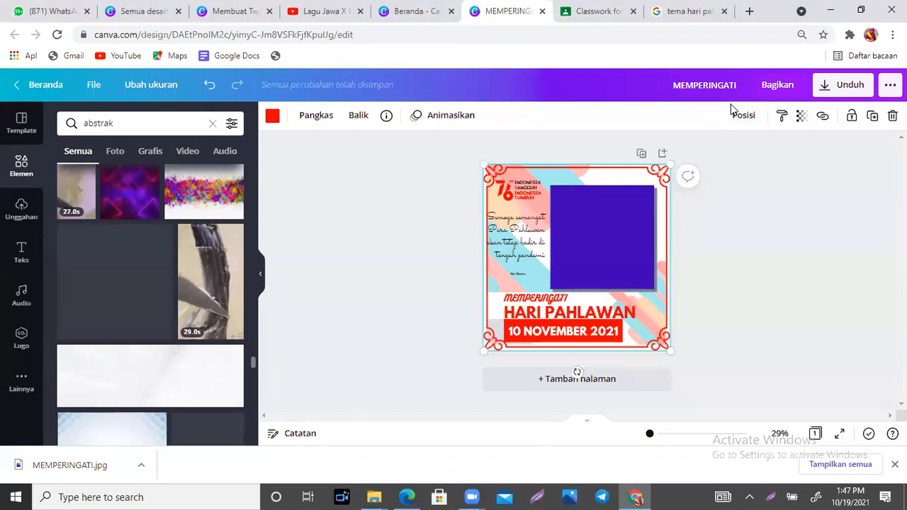
{"action": "left_click_drag", "start_coordinate": [753, 106], "coordinate": [750, 108]}
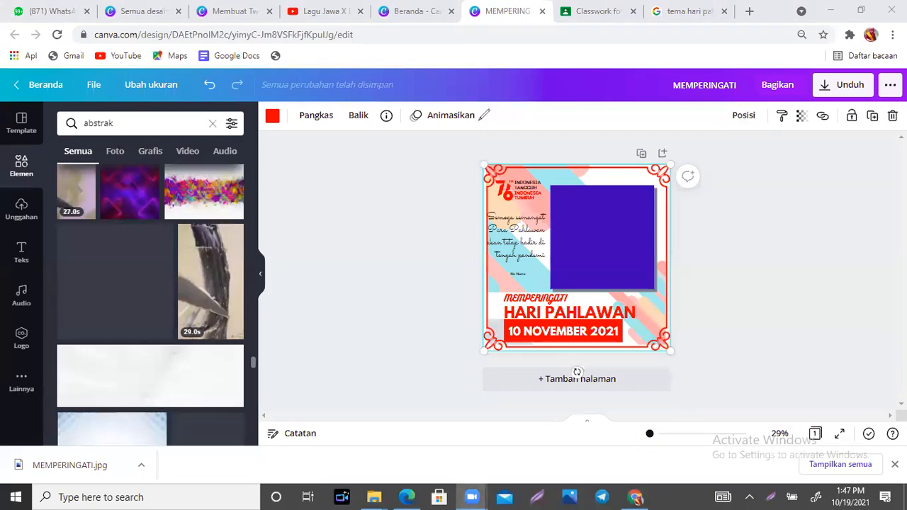
{"action": "left_click", "coordinate": [744, 116]}
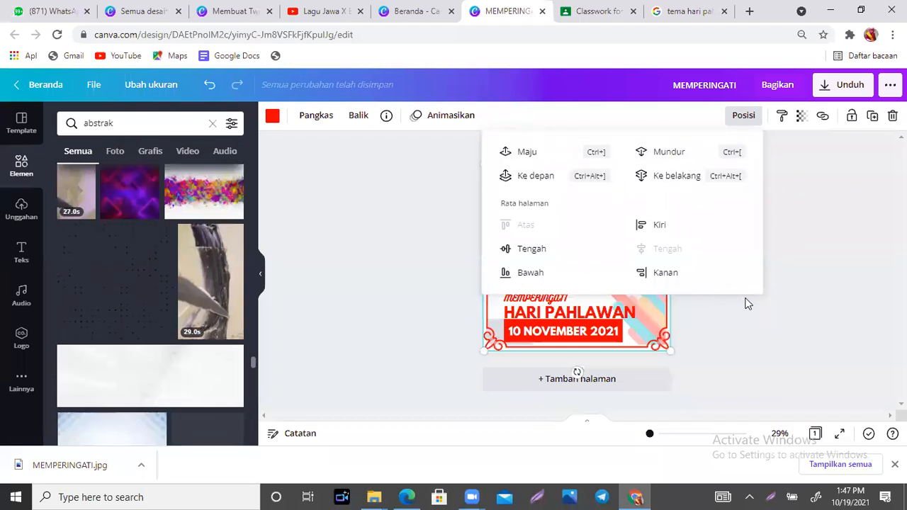
{"action": "left_click", "coordinate": [806, 211]}
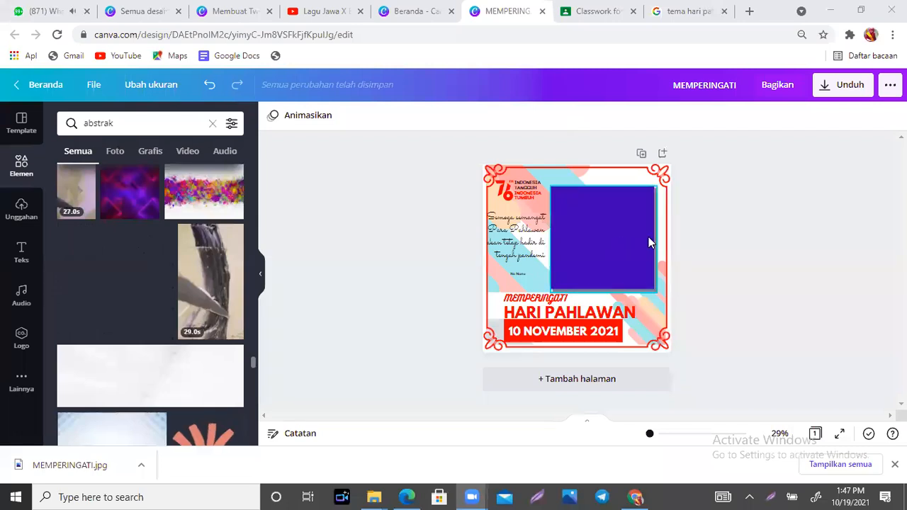
{"action": "left_click", "coordinate": [663, 255]}
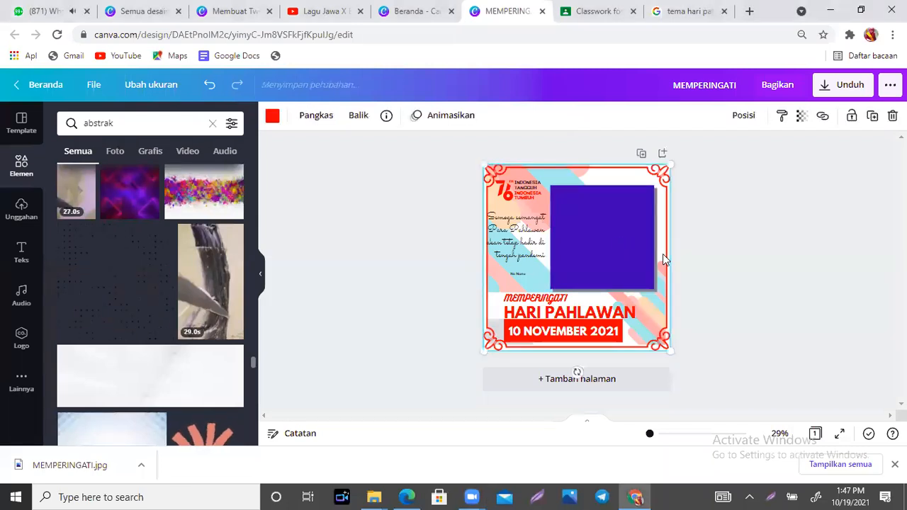
{"action": "left_click", "coordinate": [741, 115]}
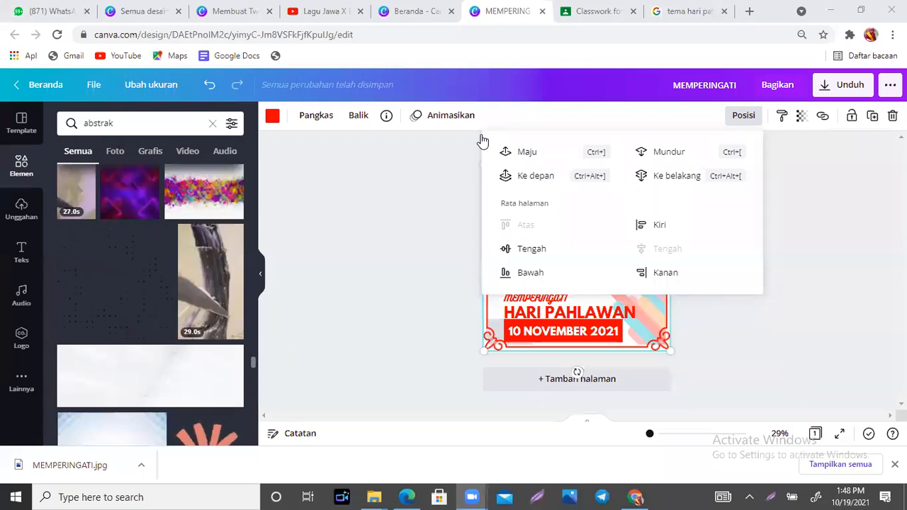
{"action": "left_click", "coordinate": [743, 320]}
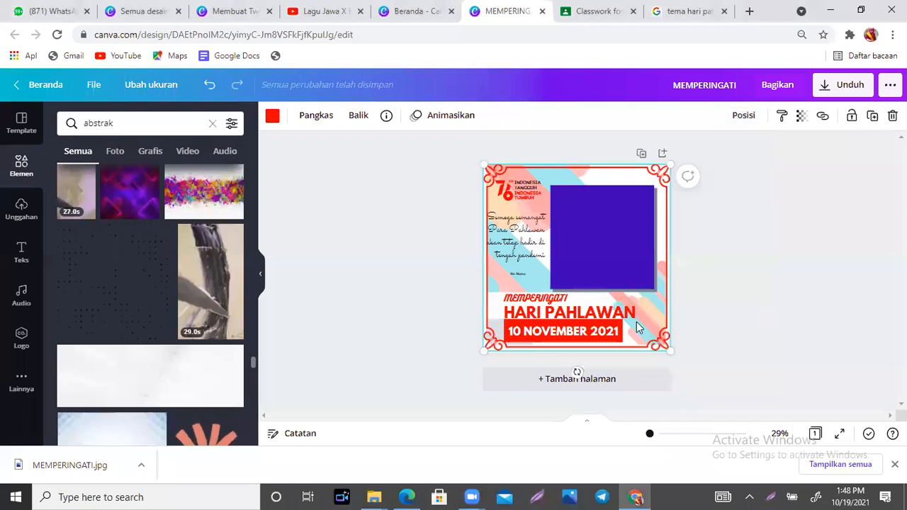
{"action": "left_click", "coordinate": [759, 259]}
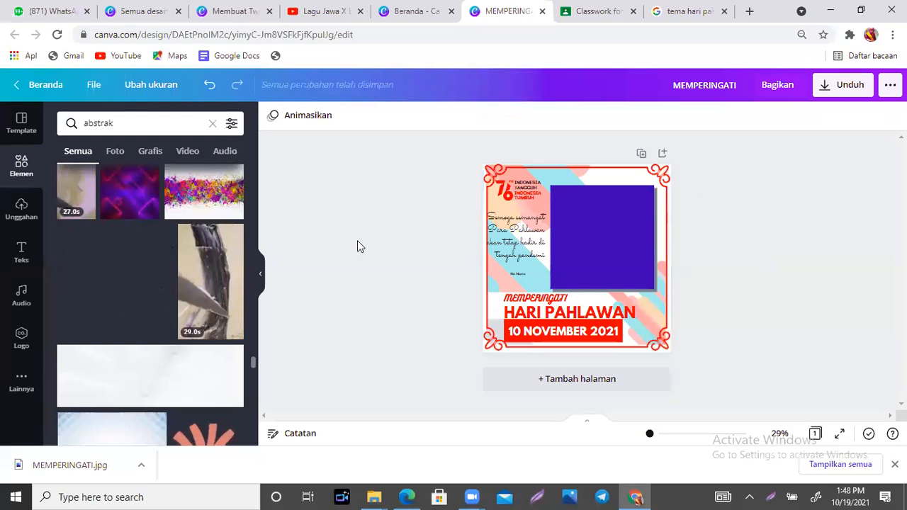
- Upload image-removebg-preview from Downloads into Canva's uploaded media
{"action": "left_click", "coordinate": [21, 220]}
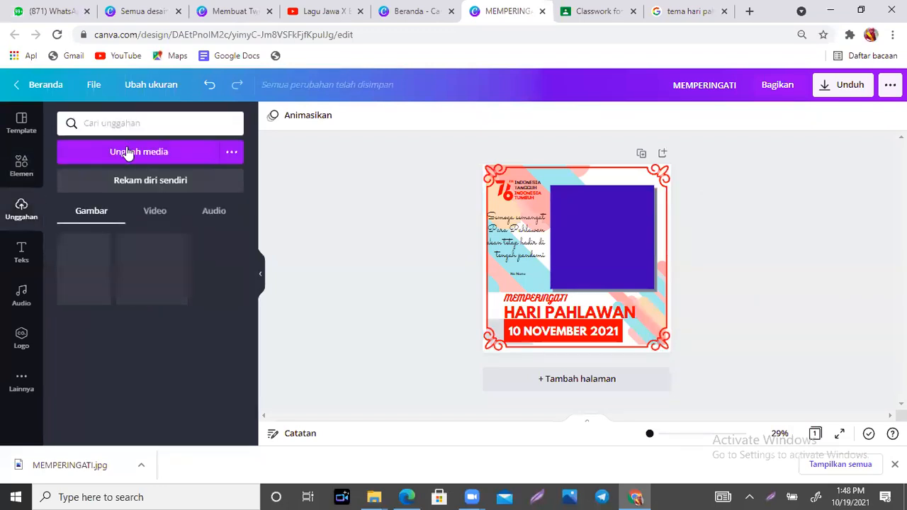
{"action": "left_click", "coordinate": [134, 154]}
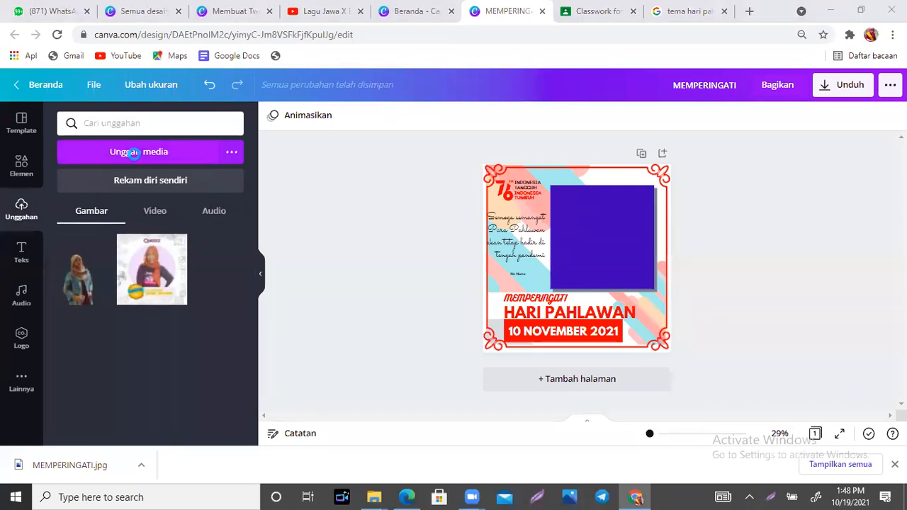
{"action": "left_click_drag", "start_coordinate": [535, 141], "coordinate": [536, 157]}
{"action": "left_click", "coordinate": [475, 163]}
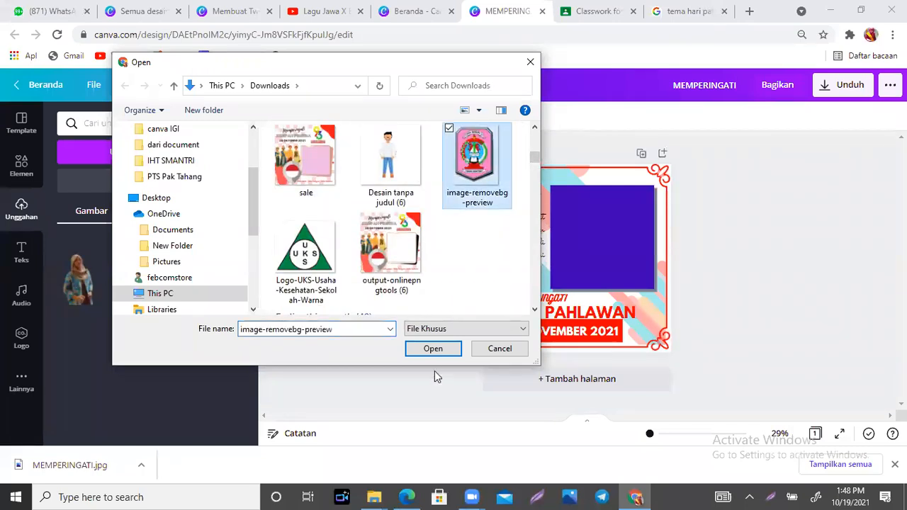
{"action": "left_click", "coordinate": [433, 348]}
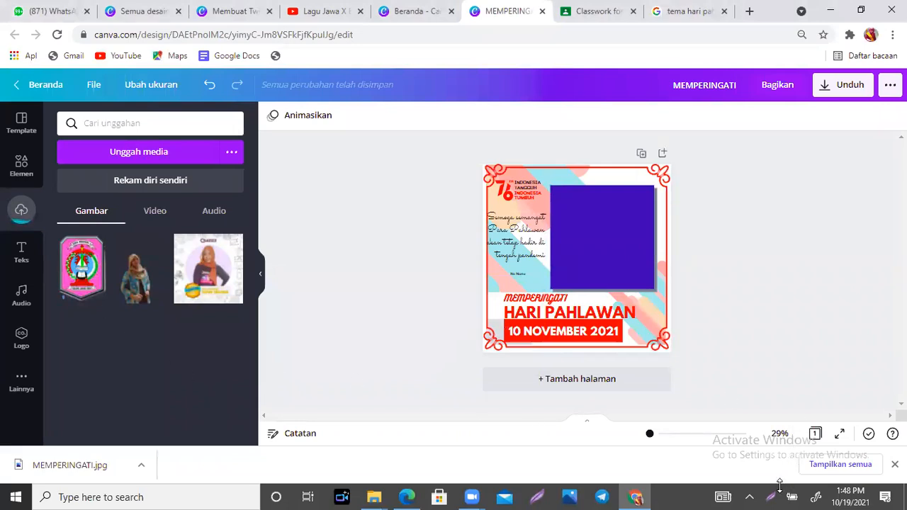
{"action": "left_click", "coordinate": [755, 498]}
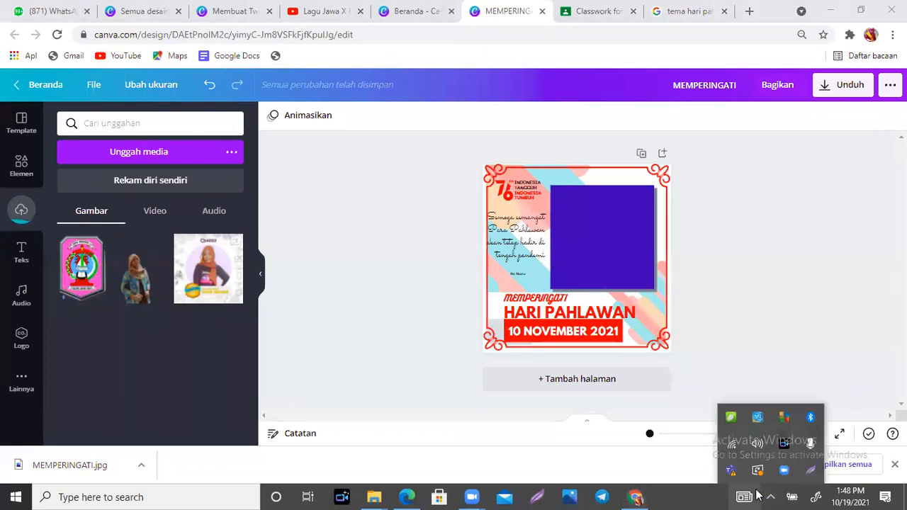
{"action": "left_click", "coordinate": [775, 301]}
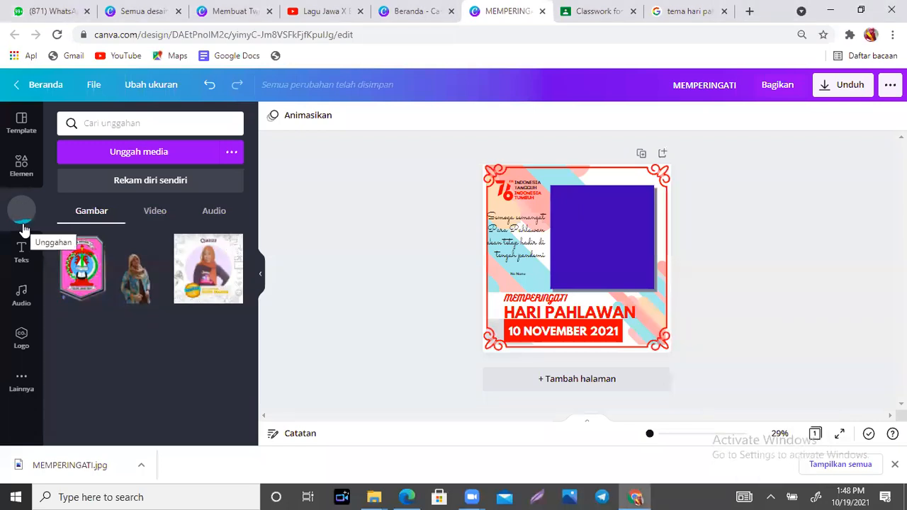
- Add the uploaded logo to the twibbon and shrink it to a small size
{"action": "left_click", "coordinate": [74, 269]}
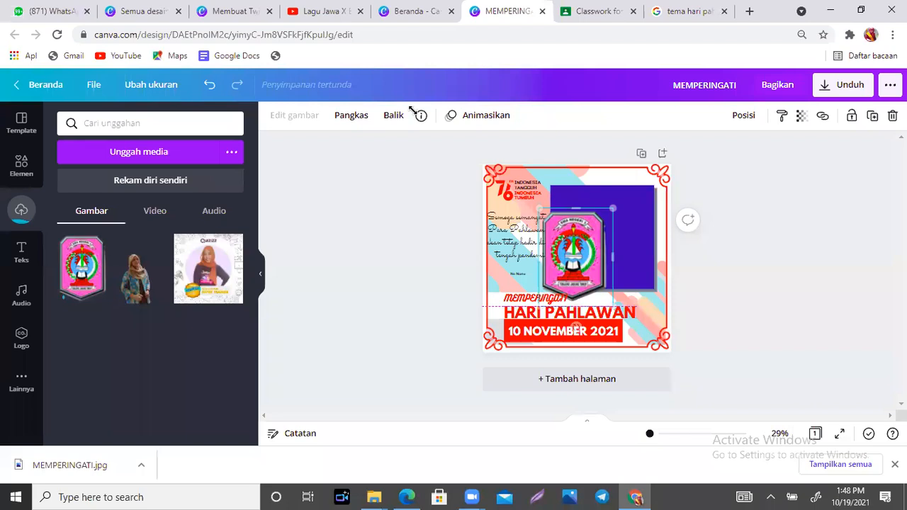
{"action": "left_click_drag", "start_coordinate": [613, 307], "coordinate": [413, 110]}
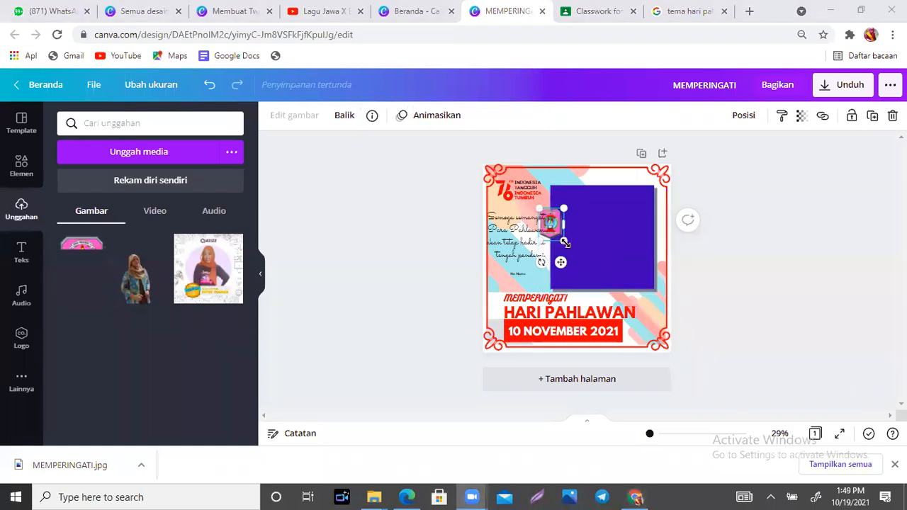
{"action": "left_click_drag", "start_coordinate": [565, 243], "coordinate": [579, 226]}
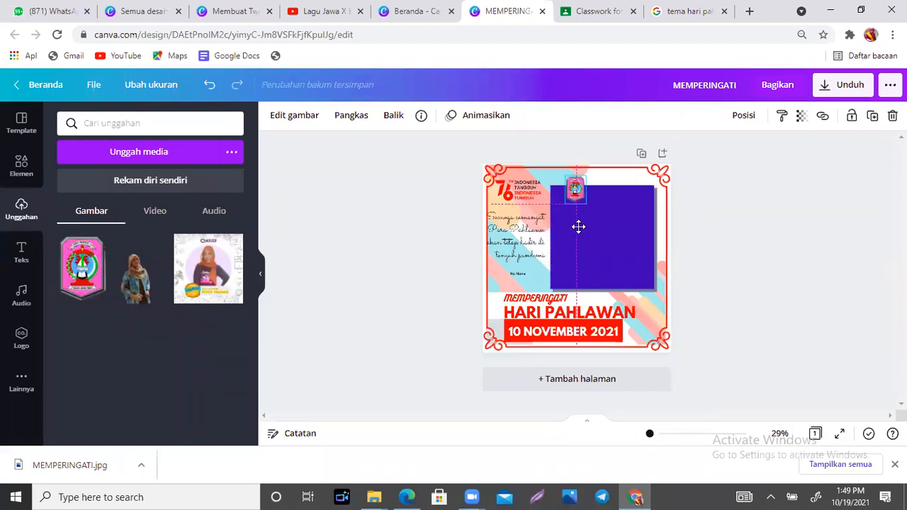
- Move the small logo onto the purple photo area's top-right corner and nudge it into place
{"action": "left_click_drag", "start_coordinate": [653, 239], "coordinate": [651, 236]}
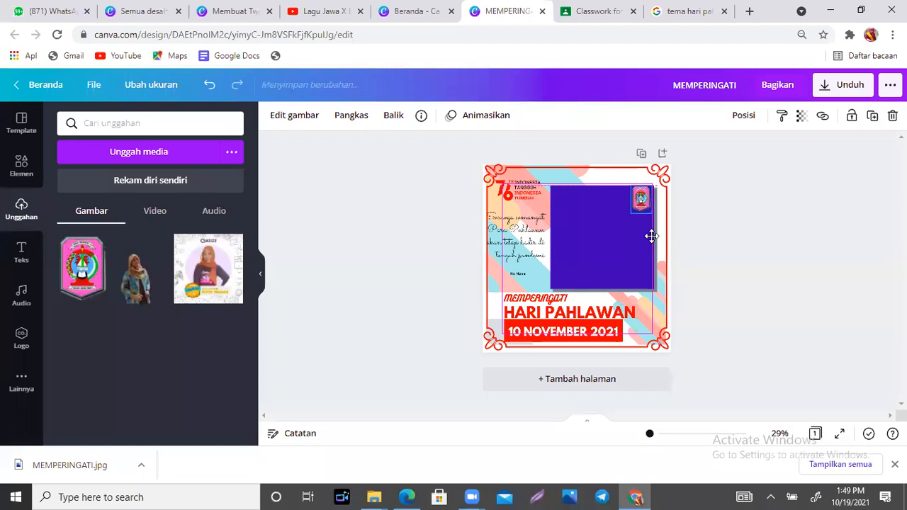
{"action": "left_click", "coordinate": [738, 237]}
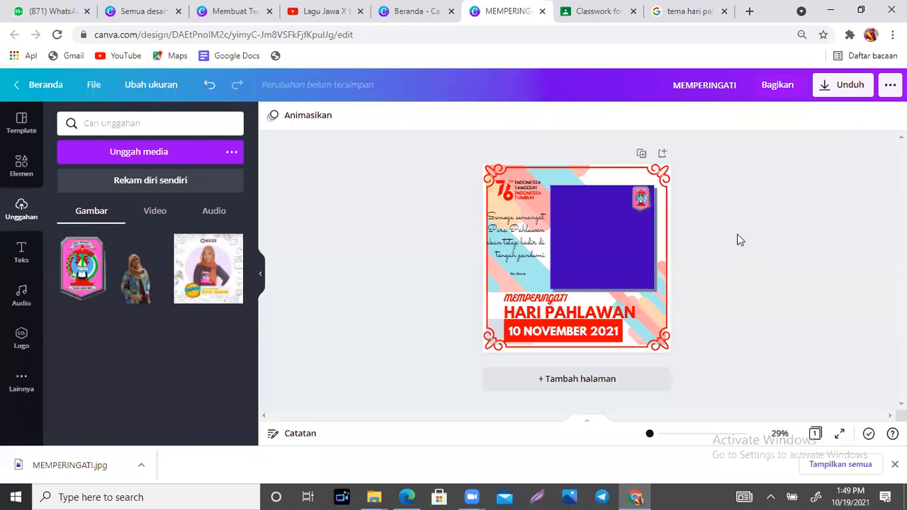
{"action": "left_click", "coordinate": [641, 211]}
{"action": "left_click_drag", "start_coordinate": [641, 208], "coordinate": [641, 208]}
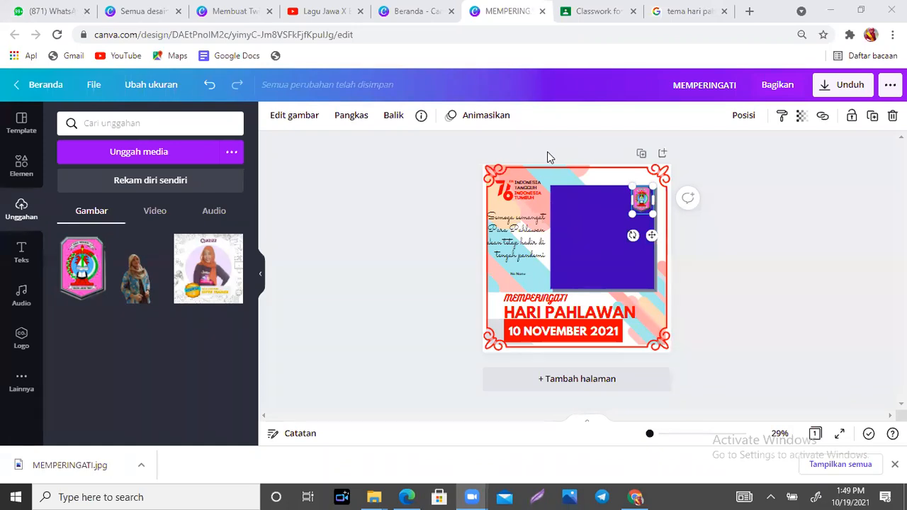
{"action": "left_click", "coordinate": [727, 244]}
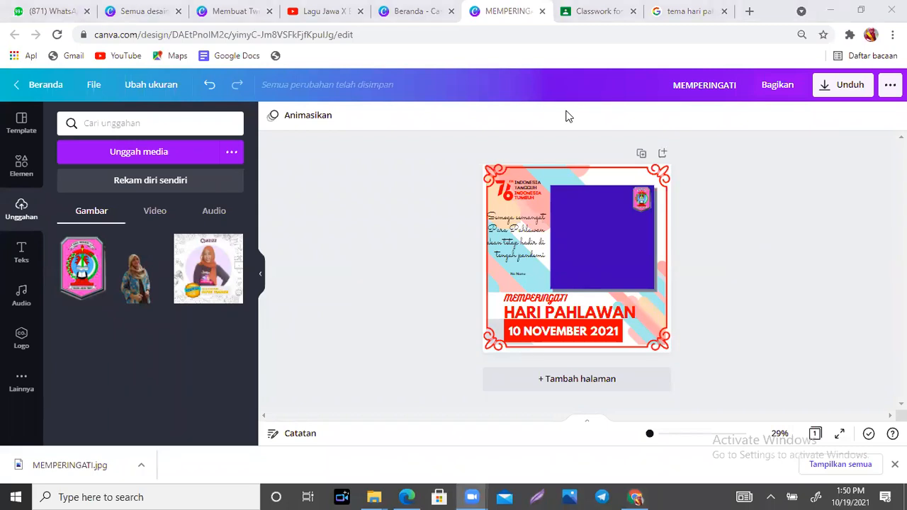
- Enable the Bayangan shadow effect in the logo's image edits
{"action": "left_click", "coordinate": [648, 204]}
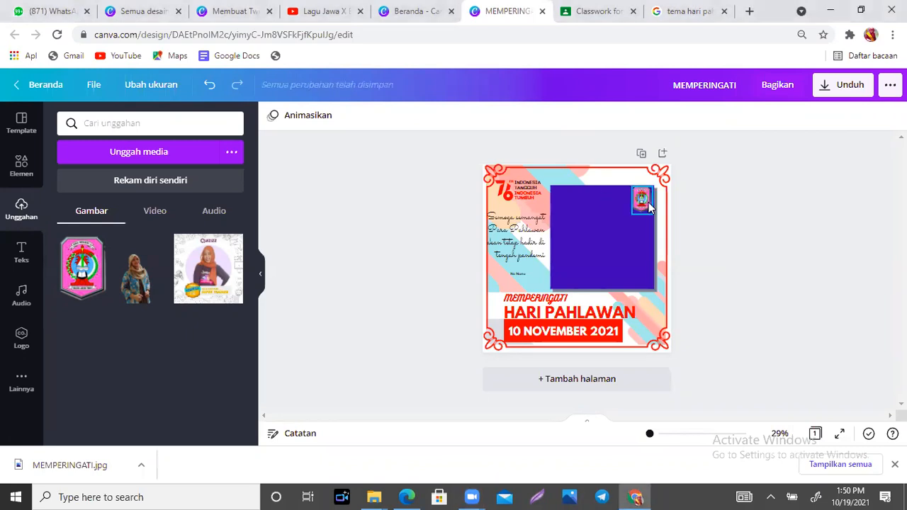
{"action": "left_click", "coordinate": [307, 119]}
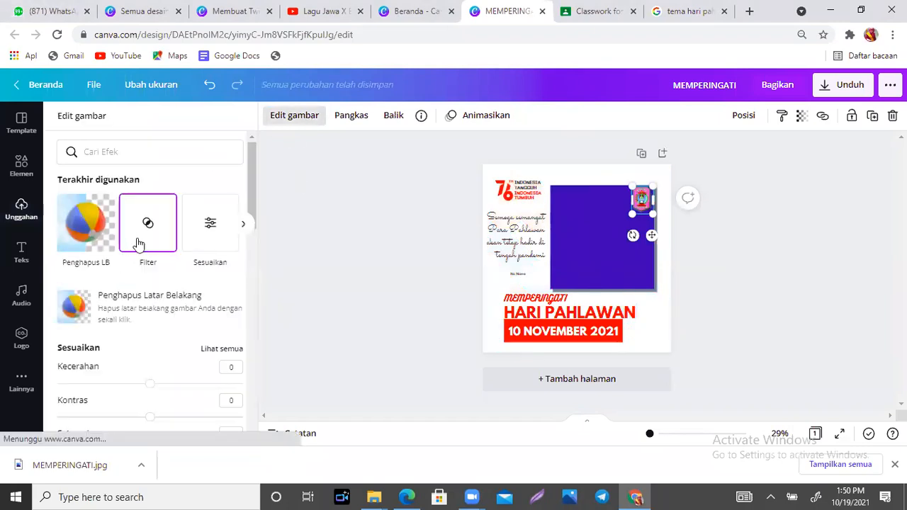
{"action": "left_click_drag", "start_coordinate": [252, 178], "coordinate": [252, 397]}
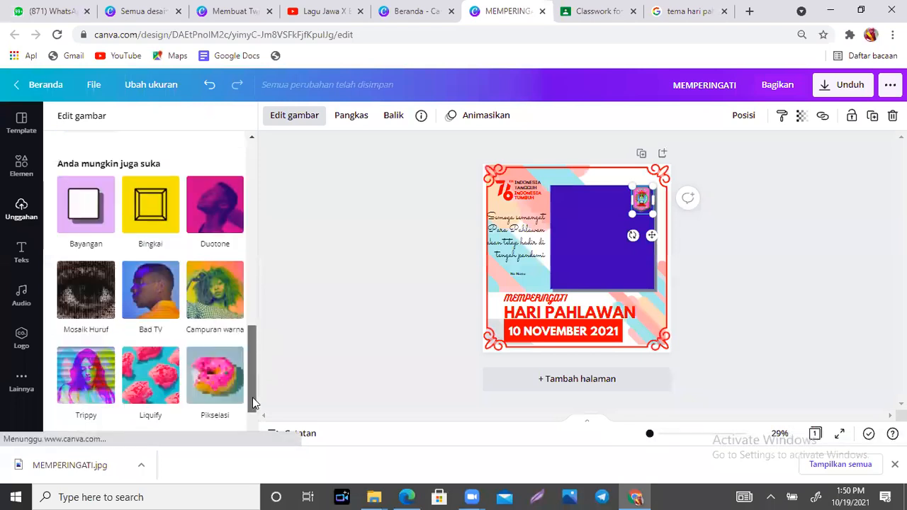
{"action": "left_click", "coordinate": [96, 222]}
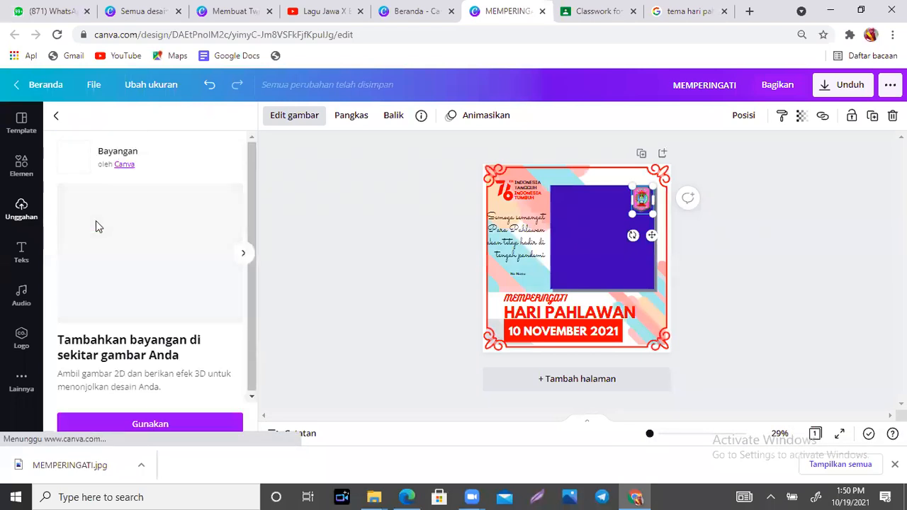
{"action": "left_click", "coordinate": [158, 423]}
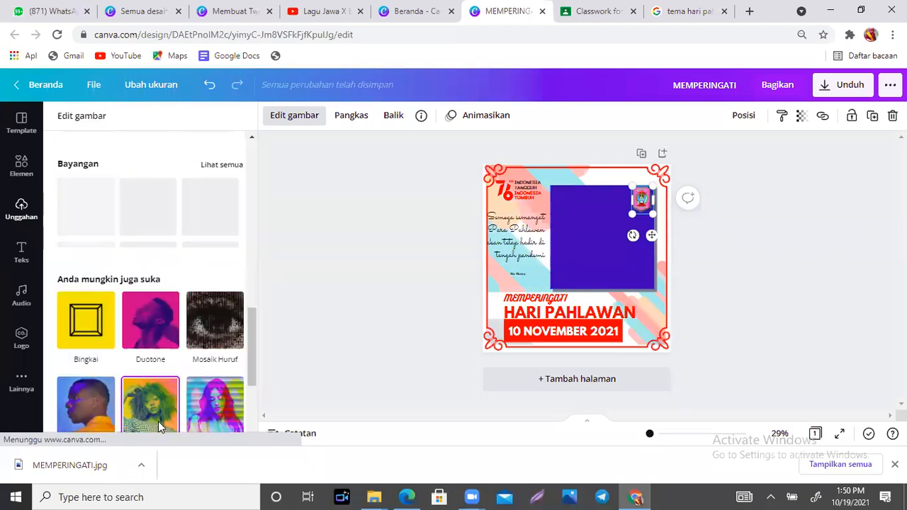
{"action": "left_click", "coordinate": [699, 248]}
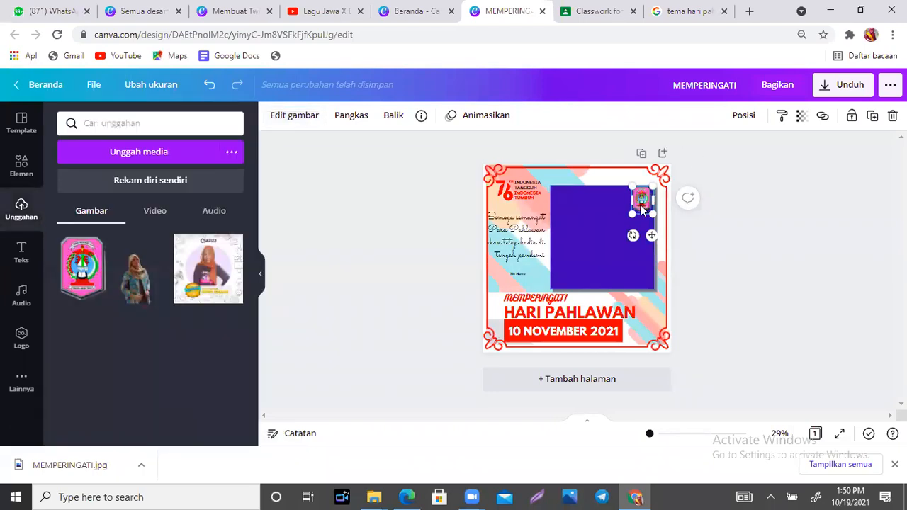
- Zoom to 69% and apply the Bayangan 'Timbul' shadow to the corner logo
{"action": "left_click_drag", "start_coordinate": [650, 440], "coordinate": [658, 440]}
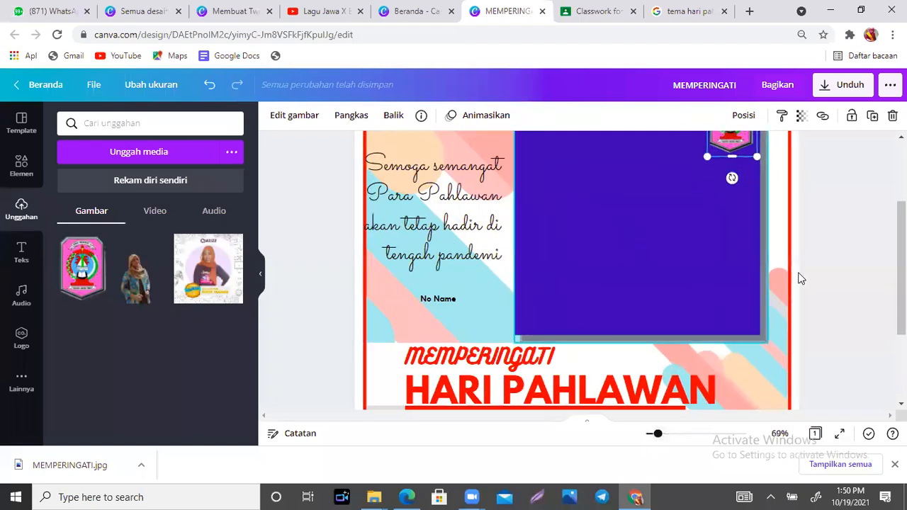
{"action": "scroll", "coordinate": [800, 279], "scroll_direction": "up", "scroll_amount": 3}
{"action": "left_click", "coordinate": [726, 207]}
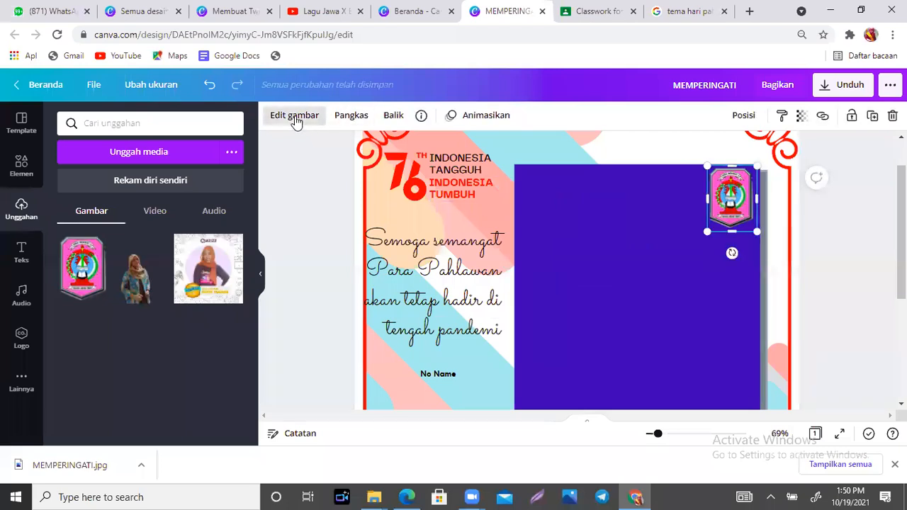
{"action": "left_click", "coordinate": [295, 116]}
{"action": "left_click", "coordinate": [146, 240]}
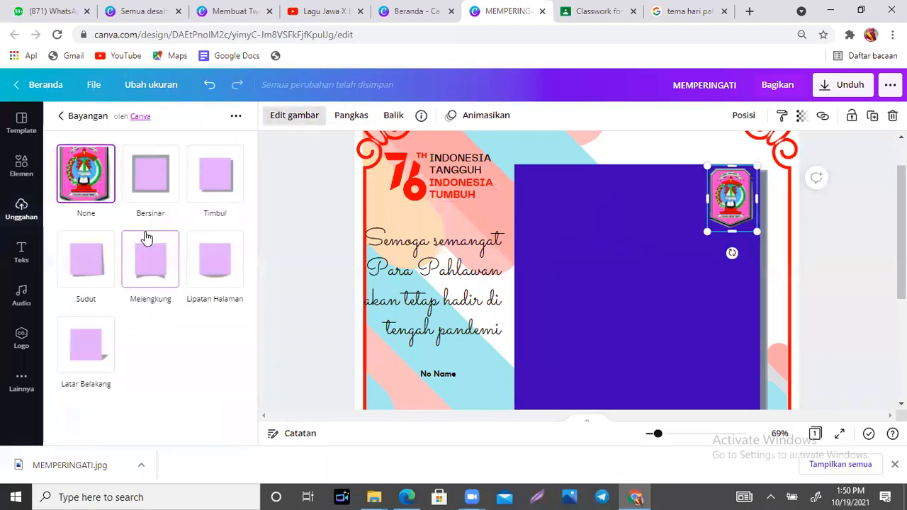
{"action": "left_click", "coordinate": [219, 172]}
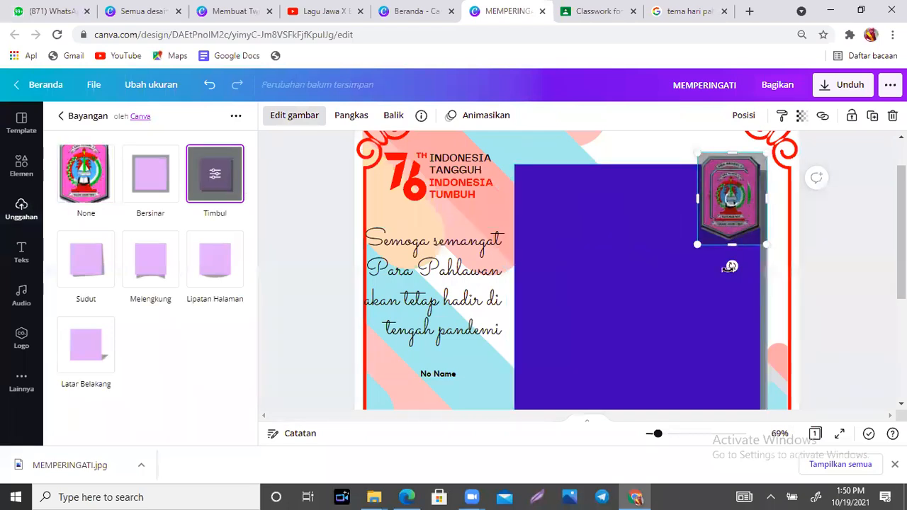
{"action": "left_click", "coordinate": [738, 281]}
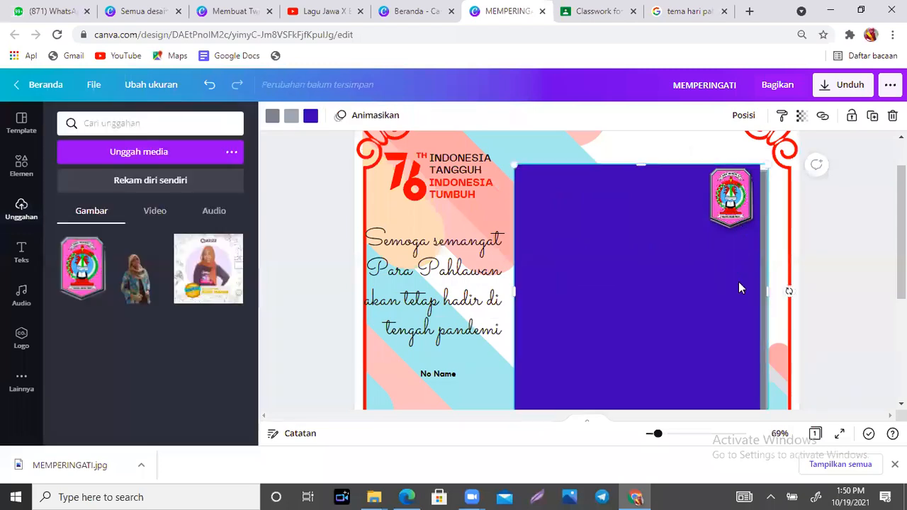
{"action": "scroll", "coordinate": [739, 281], "scroll_direction": "down", "scroll_amount": 1}
{"action": "scroll", "coordinate": [739, 282], "scroll_direction": "down", "scroll_amount": 1}
{"action": "scroll", "coordinate": [738, 282], "scroll_direction": "up", "scroll_amount": 1}
{"action": "scroll", "coordinate": [739, 281], "scroll_direction": "down", "scroll_amount": 2}
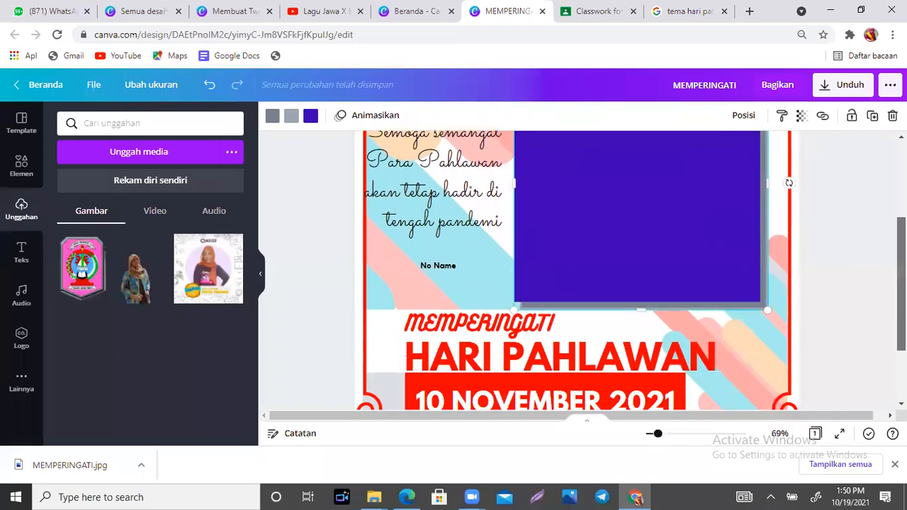
{"action": "scroll", "coordinate": [739, 282], "scroll_direction": "up", "scroll_amount": 3}
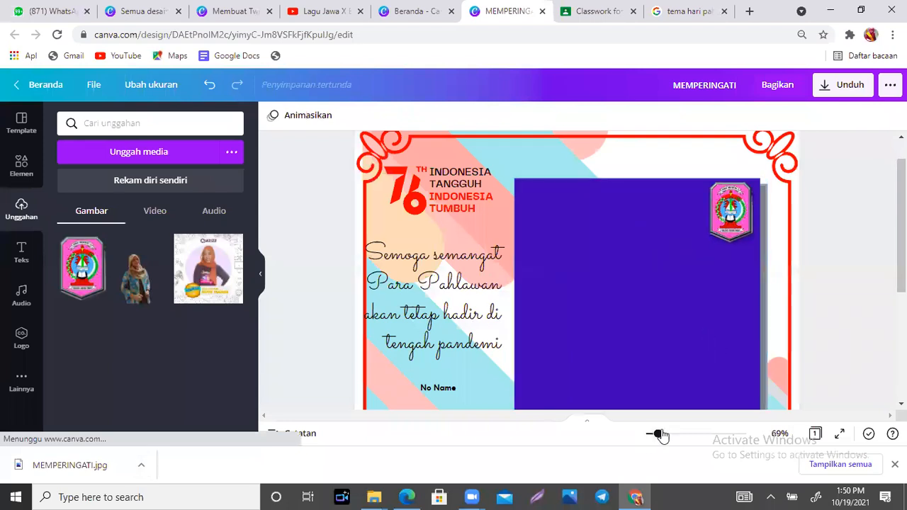
- Zoom to 98% and nudge the 'Semoga semangat' quote slightly to the right
{"action": "left_click_drag", "start_coordinate": [656, 435], "coordinate": [665, 437]}
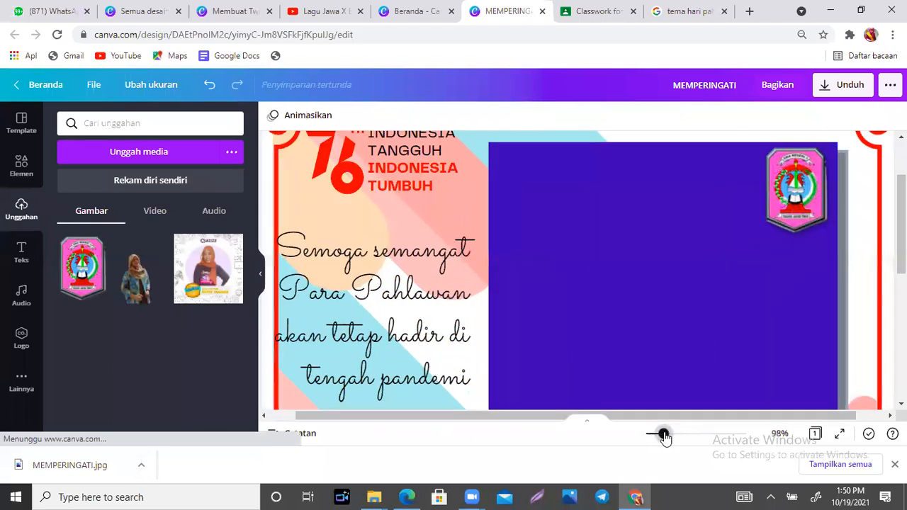
{"action": "left_click_drag", "start_coordinate": [390, 317], "coordinate": [397, 317]}
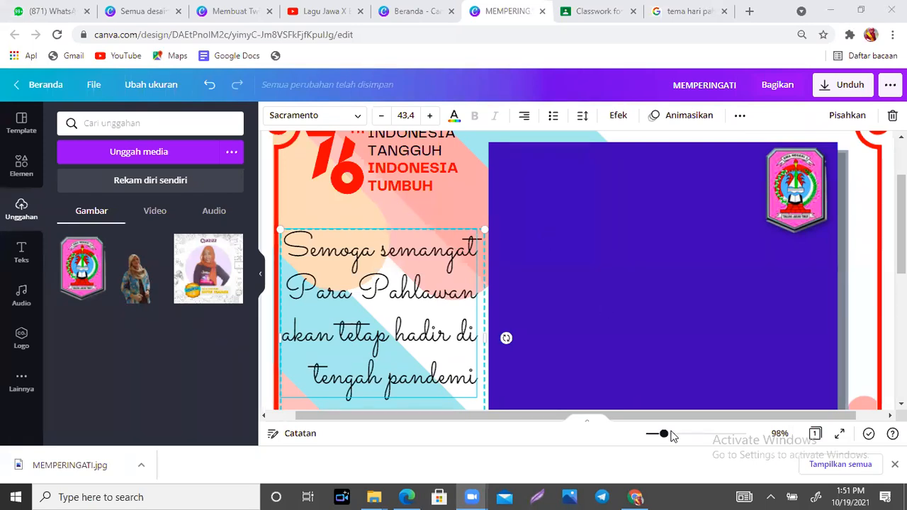
- Remove the arc from the MEMPERINGATI heading by setting its Bentuk effect to 'Tidak ada'
{"action": "left_click_drag", "start_coordinate": [664, 434], "coordinate": [650, 435]}
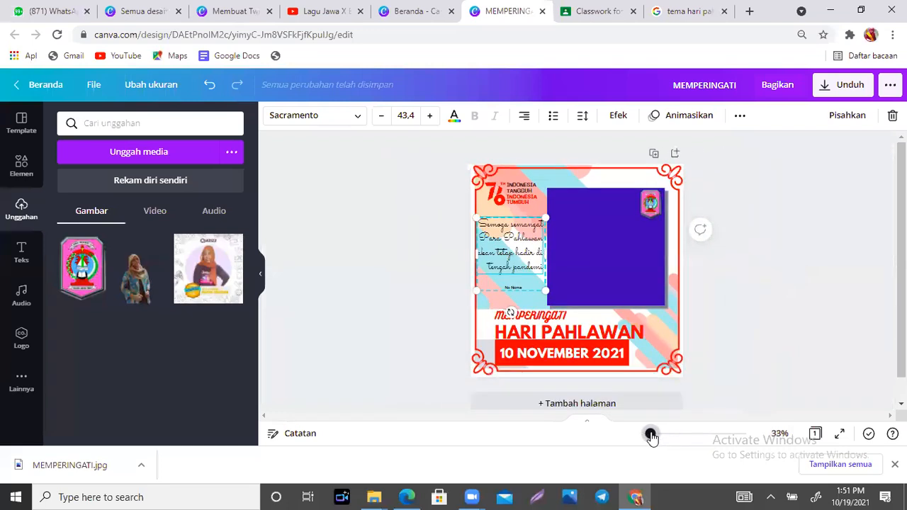
{"action": "left_click", "coordinate": [543, 318]}
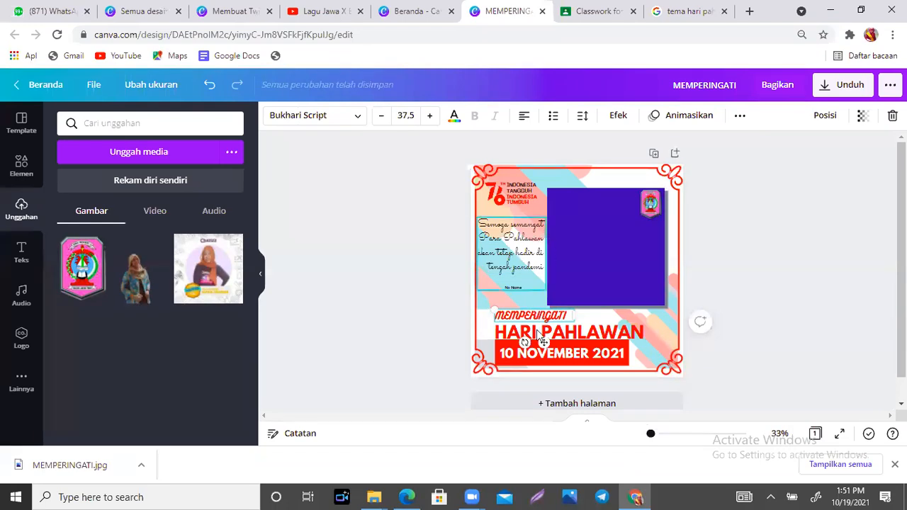
{"action": "left_click", "coordinate": [617, 118]}
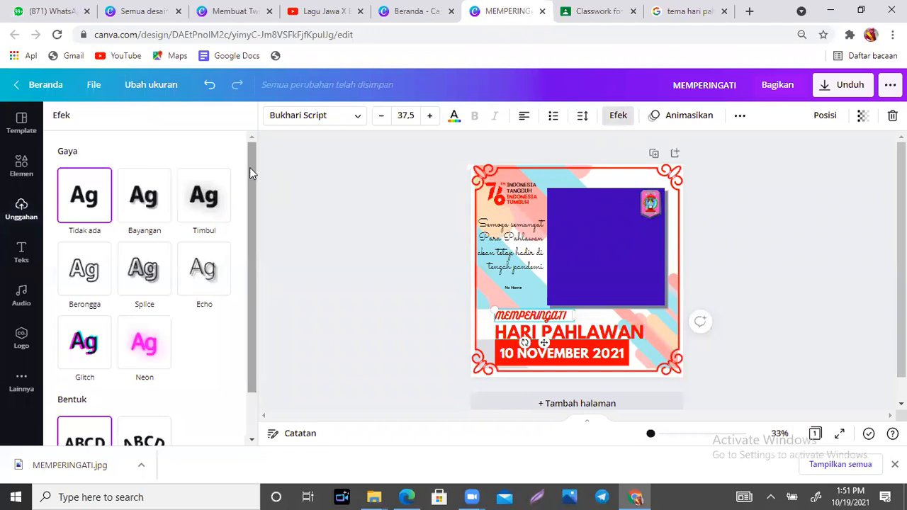
{"action": "left_click_drag", "start_coordinate": [249, 167], "coordinate": [252, 321]}
{"action": "left_click", "coordinate": [138, 400]}
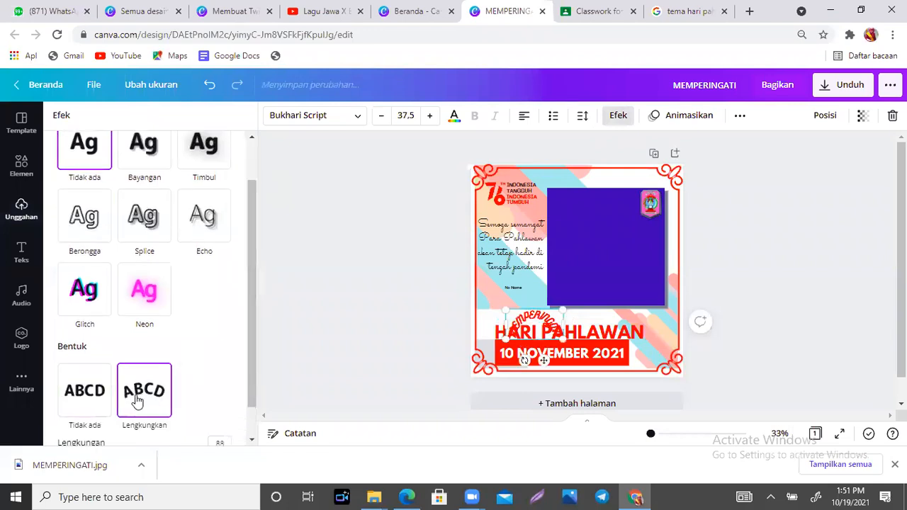
{"action": "left_click_drag", "start_coordinate": [253, 334], "coordinate": [252, 396]}
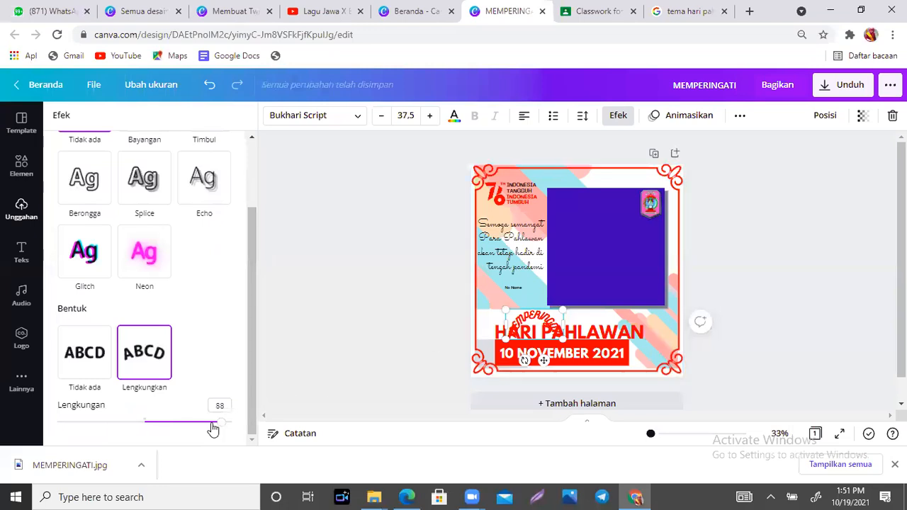
{"action": "left_click_drag", "start_coordinate": [221, 425], "coordinate": [170, 420]}
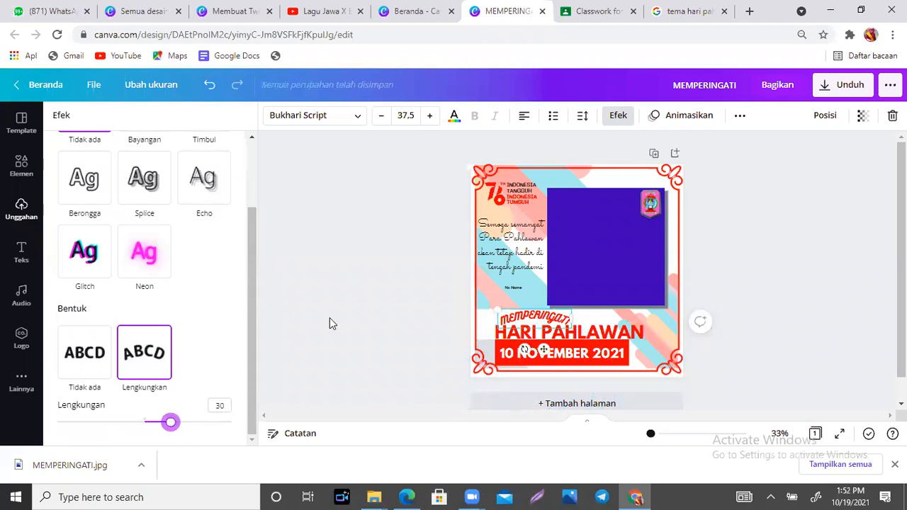
{"action": "left_click", "coordinate": [78, 364]}
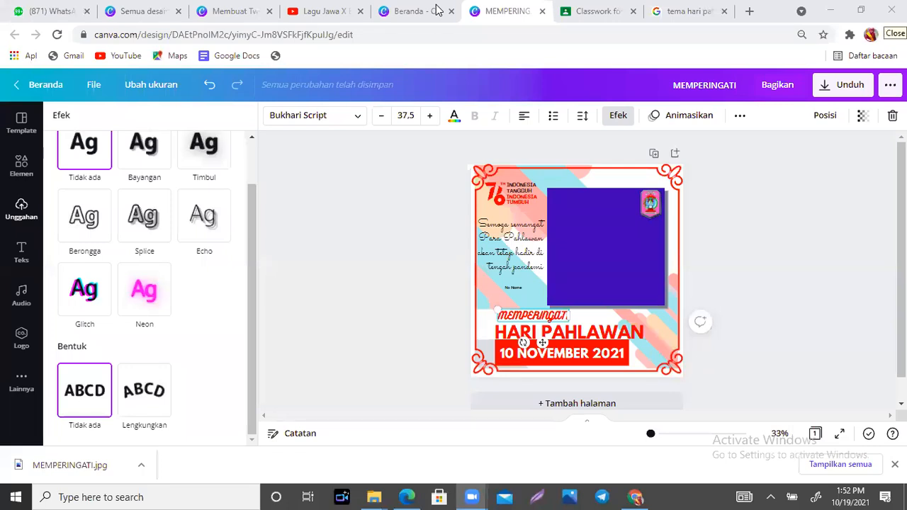
{"action": "left_click", "coordinate": [654, 174]}
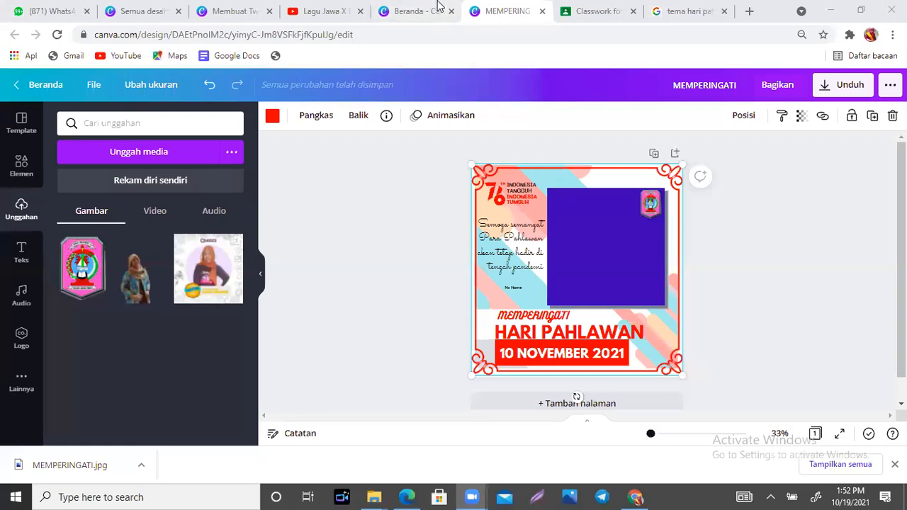
{"action": "left_click", "coordinate": [822, 290]}
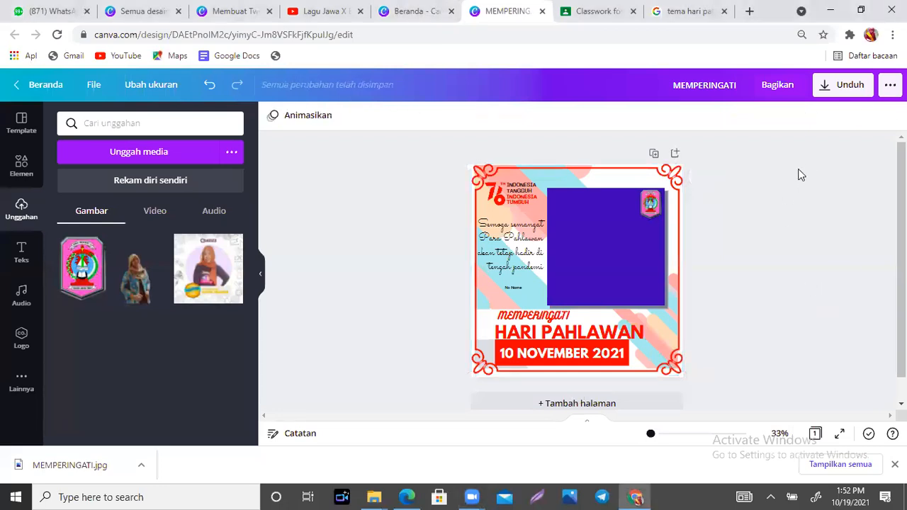
{"action": "left_click", "coordinate": [542, 175]}
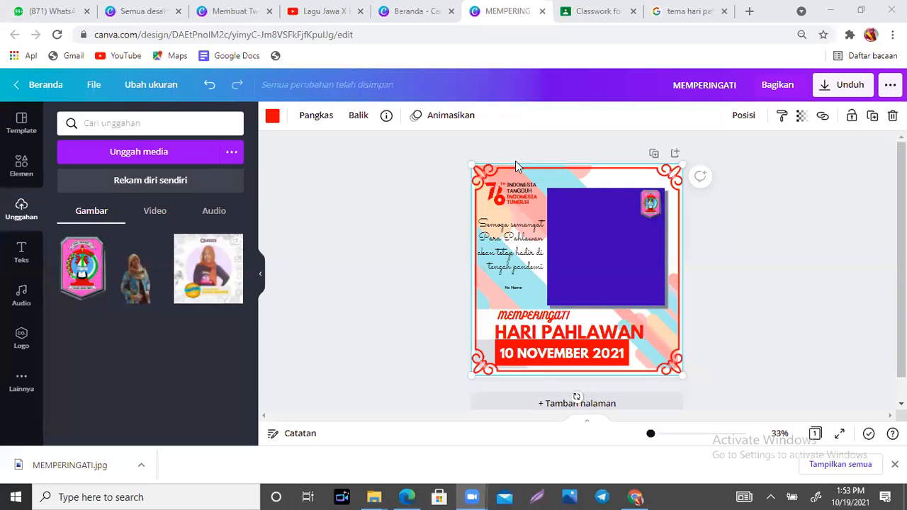
{"action": "left_click", "coordinate": [548, 319]}
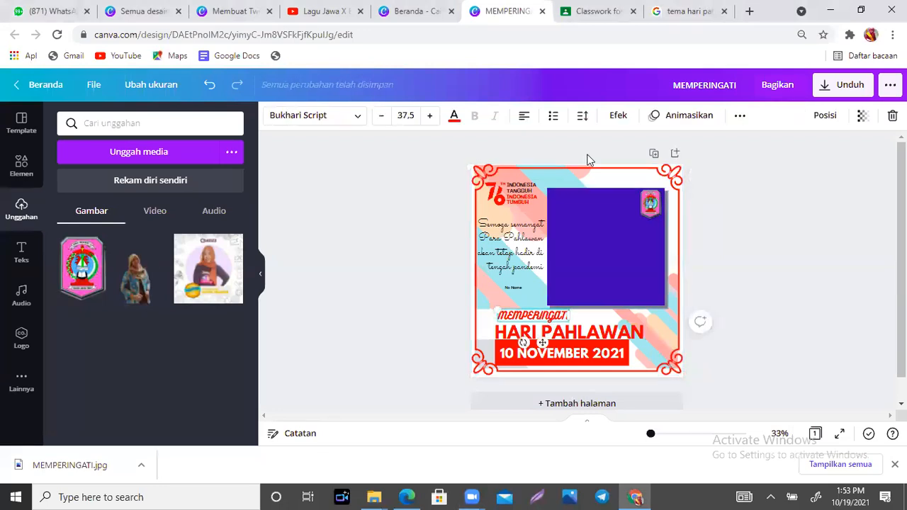
{"action": "mouse_move", "coordinate": [633, 103]}
{"action": "left_mouse_down"}
{"action": "mouse_move", "coordinate": [603, 132]}
{"action": "mouse_move", "coordinate": [633, 105]}
{"action": "left_mouse_up"}
{"action": "mouse_move", "coordinate": [499, 150]}
{"action": "left_mouse_down"}
{"action": "mouse_move", "coordinate": [593, 126]}
{"action": "mouse_move", "coordinate": [593, 137]}
{"action": "left_mouse_up"}
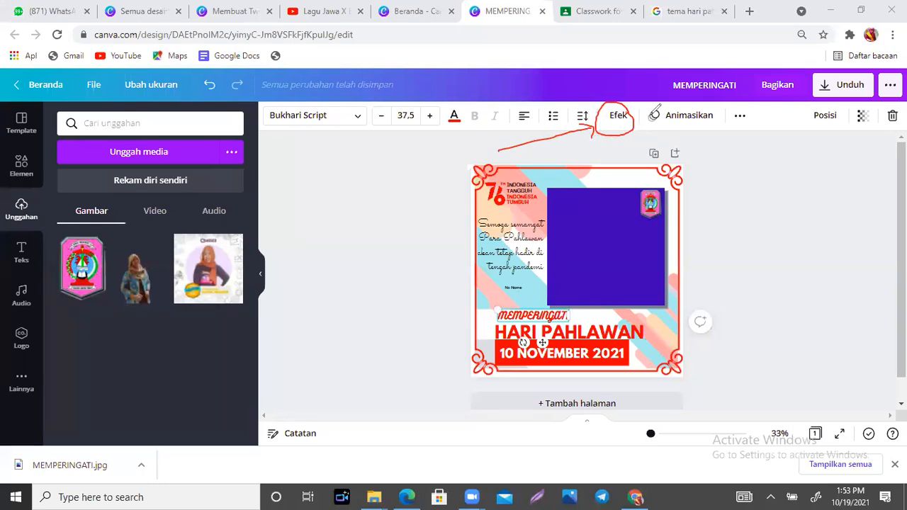
{"action": "left_click", "coordinate": [650, 119]}
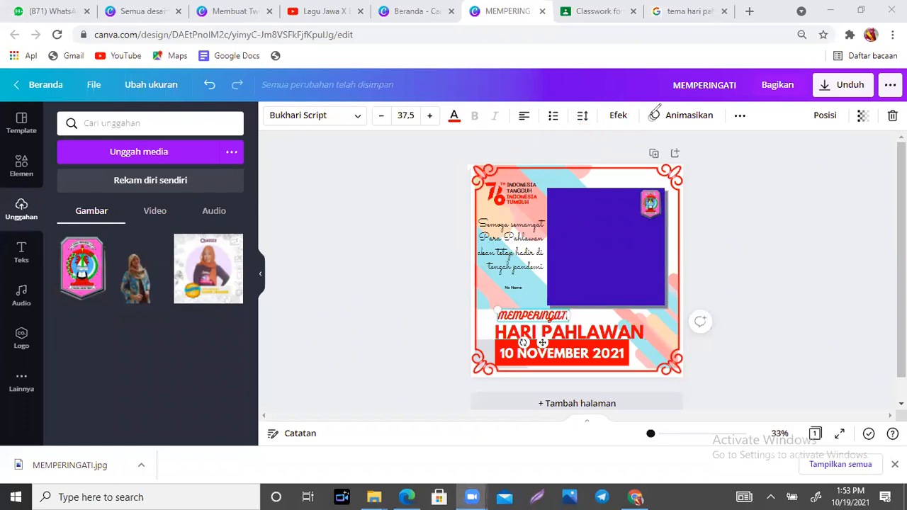
{"action": "left_click", "coordinate": [619, 116]}
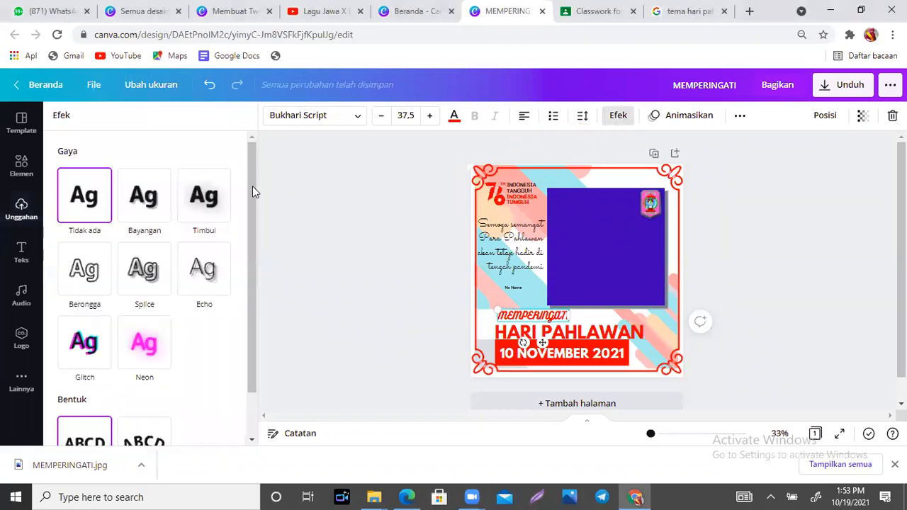
{"action": "scroll", "coordinate": [251, 225], "scroll_direction": "down", "scroll_amount": 2}
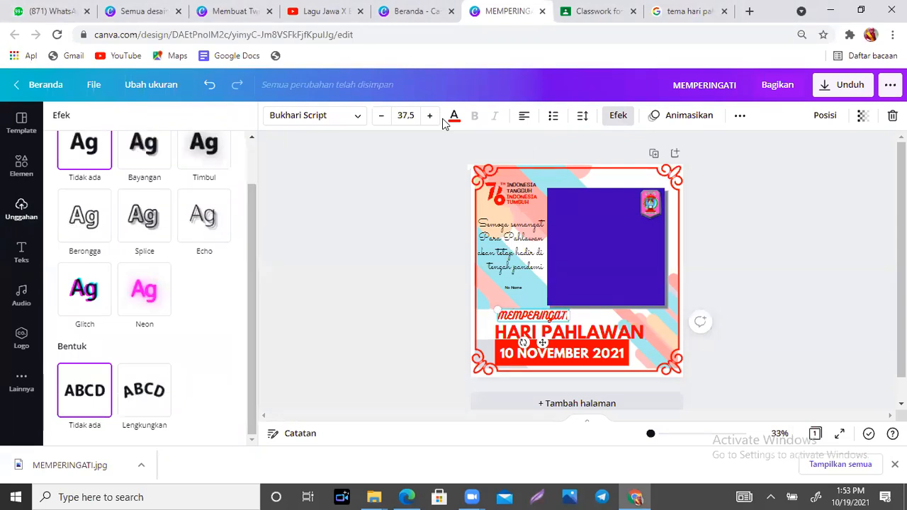
{"action": "mouse_move", "coordinate": [185, 363]}
{"action": "left_mouse_down"}
{"action": "mouse_move", "coordinate": [120, 371]}
{"action": "mouse_move", "coordinate": [122, 425]}
{"action": "mouse_move", "coordinate": [147, 432]}
{"action": "mouse_move", "coordinate": [182, 404]}
{"action": "mouse_move", "coordinate": [170, 354]}
{"action": "left_mouse_up"}
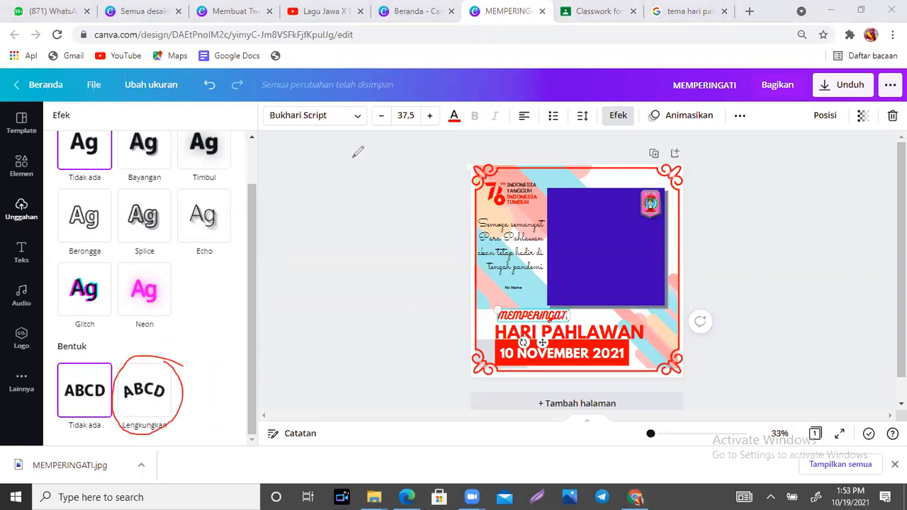
{"action": "key", "text": "ctrl+z"}
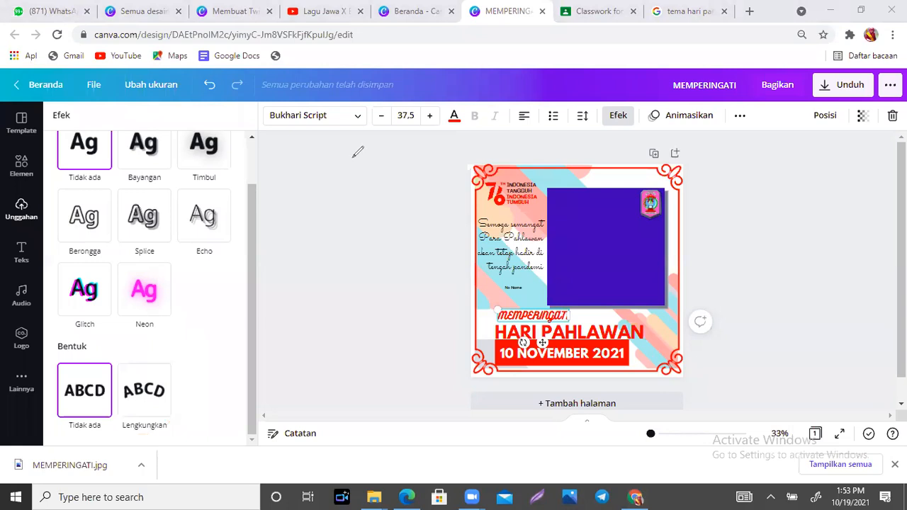
{"action": "left_click", "coordinate": [151, 386]}
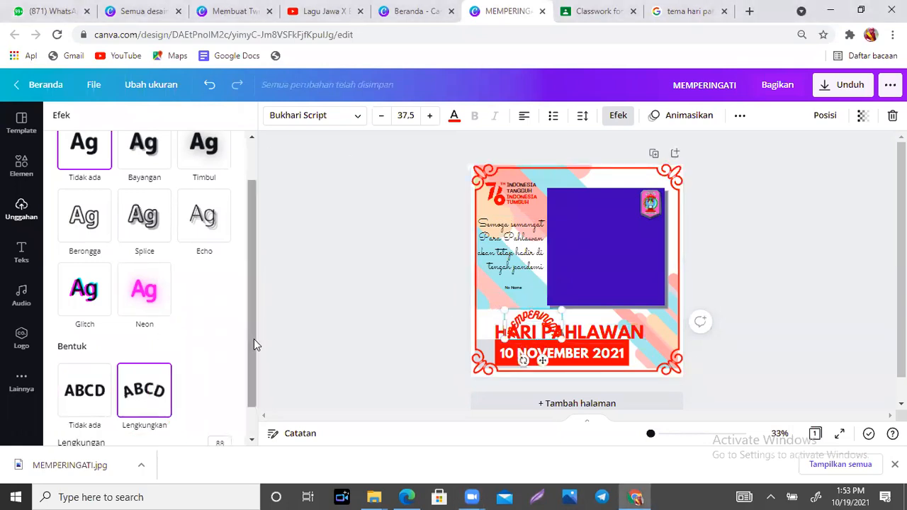
{"action": "left_click_drag", "start_coordinate": [254, 339], "coordinate": [252, 375]}
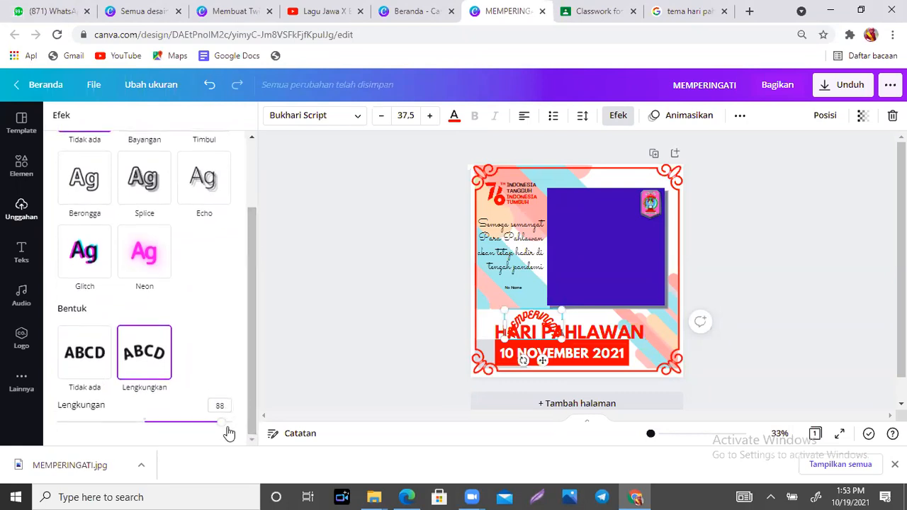
{"action": "left_click_drag", "start_coordinate": [222, 426], "coordinate": [166, 417]}
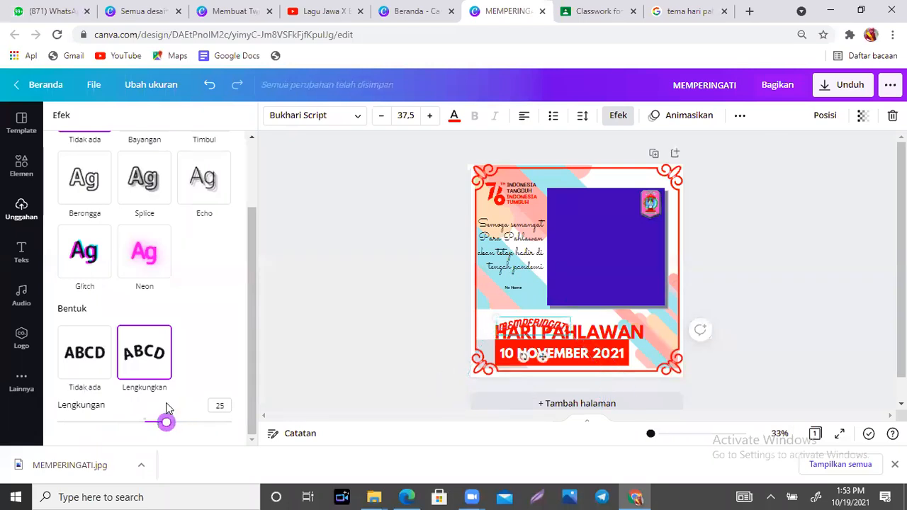
{"action": "left_click", "coordinate": [98, 356]}
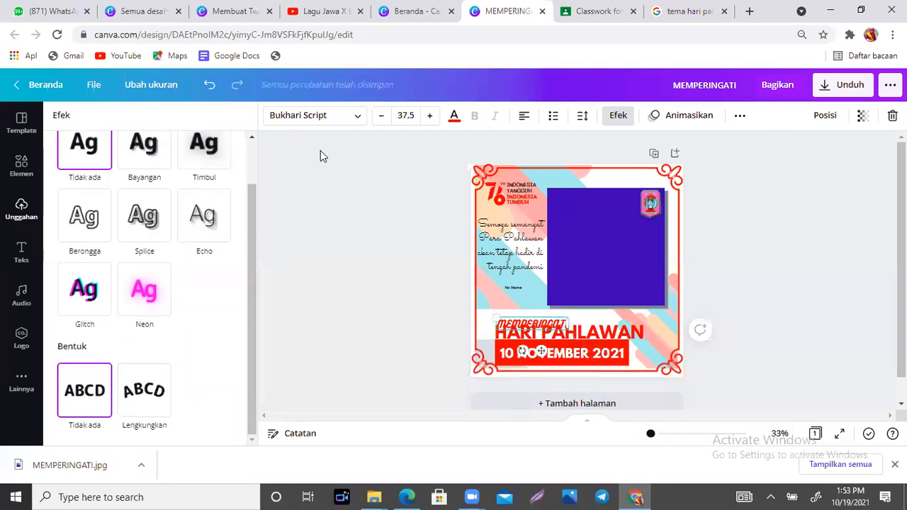
{"action": "left_click", "coordinate": [208, 87]}
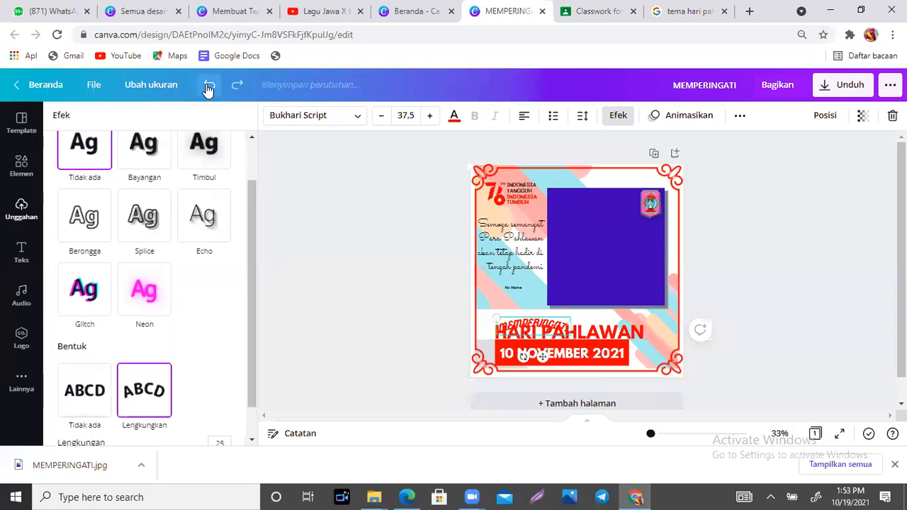
{"action": "left_click", "coordinate": [208, 88]}
{"action": "left_click", "coordinate": [207, 87]}
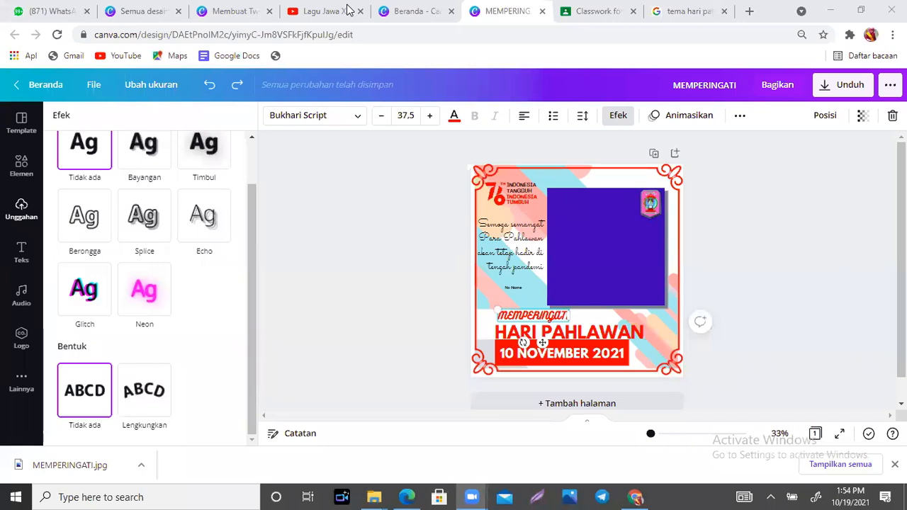
{"action": "left_click", "coordinate": [750, 242]}
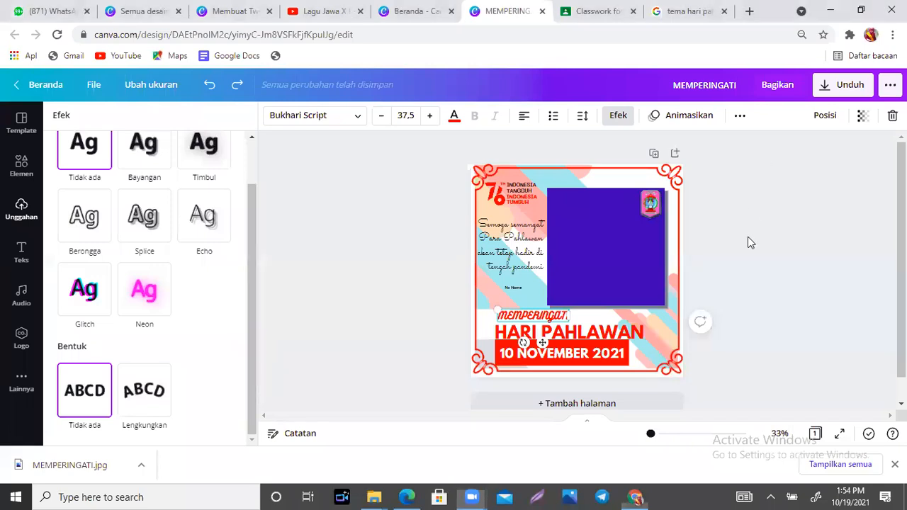
{"action": "left_click", "coordinate": [749, 241]}
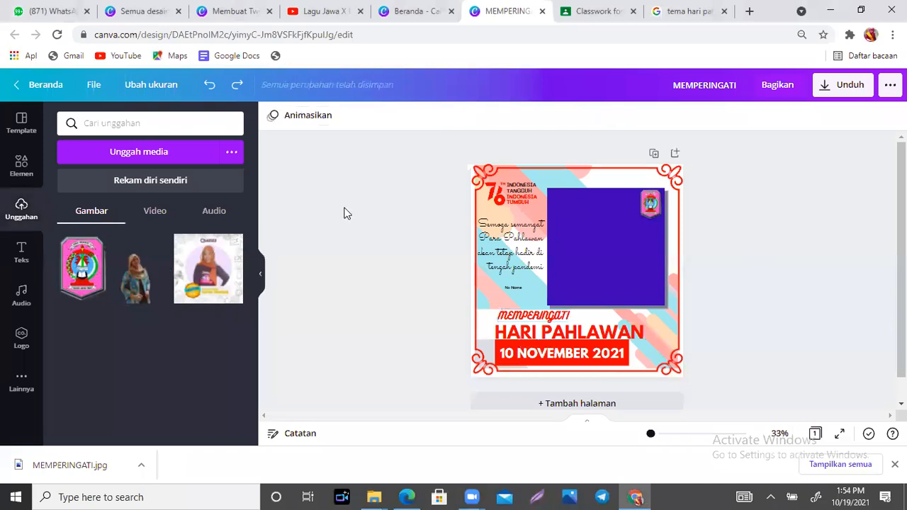
- Check the background image's transparency, leave it at 100, and reopen the Elements library
{"action": "left_click", "coordinate": [660, 337]}
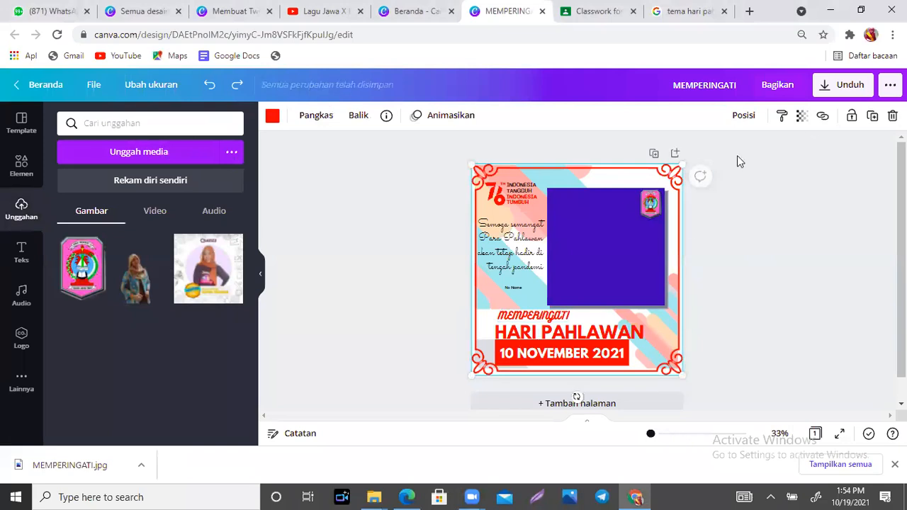
{"action": "left_click", "coordinate": [802, 117]}
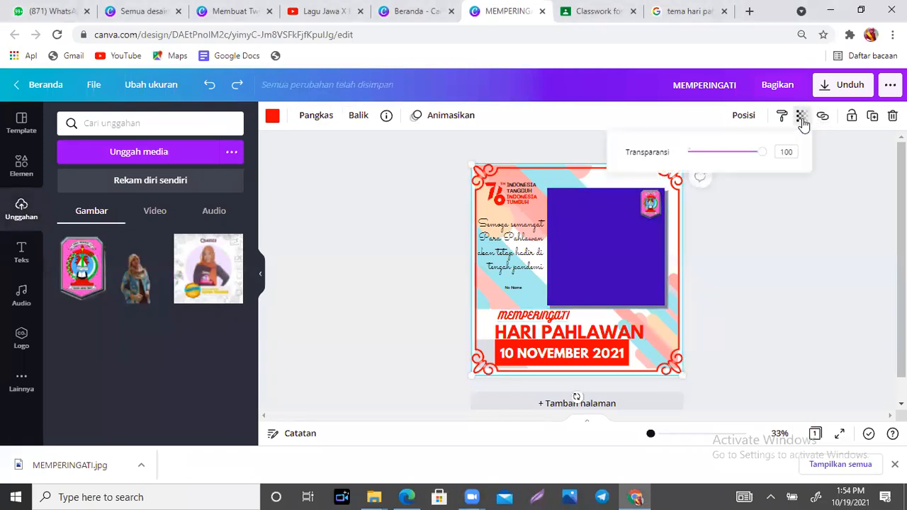
{"action": "left_click", "coordinate": [835, 204]}
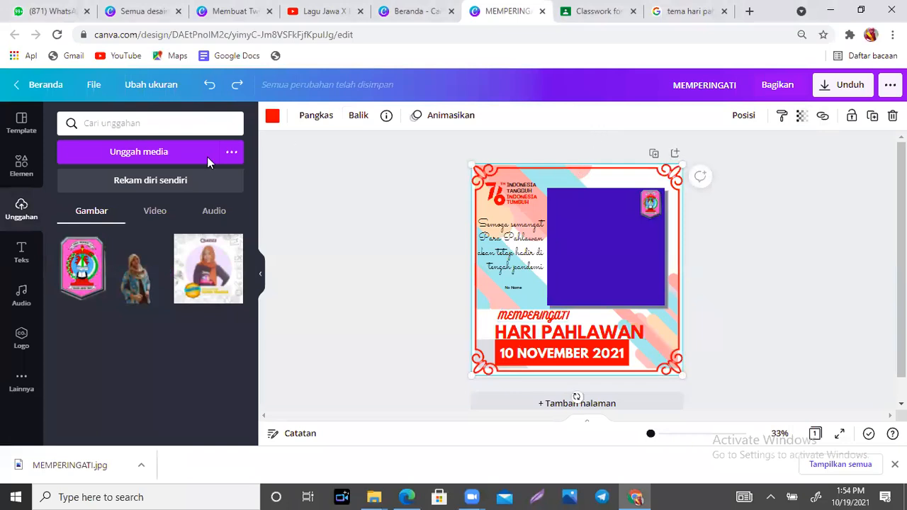
{"action": "left_click", "coordinate": [20, 166]}
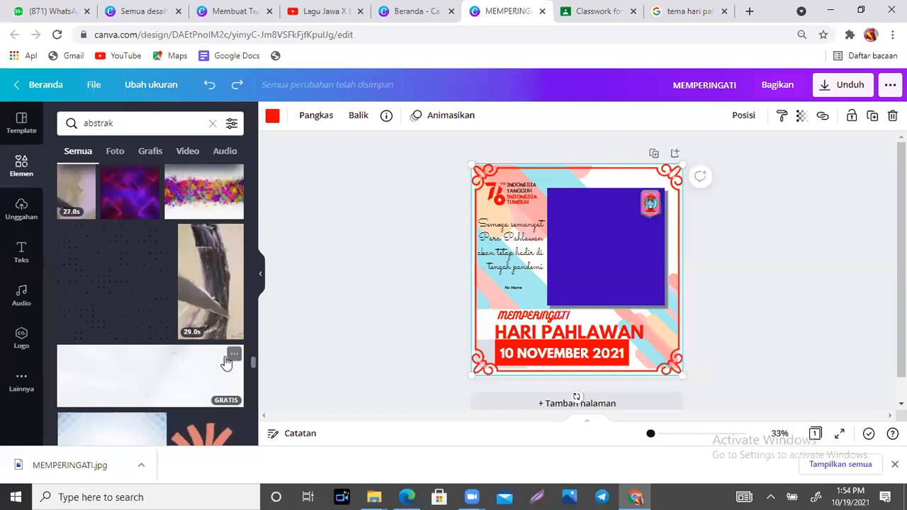
- Add the abstract squares graphic from the abstrak results, then delete it again
{"action": "left_click_drag", "start_coordinate": [252, 360], "coordinate": [253, 391]}
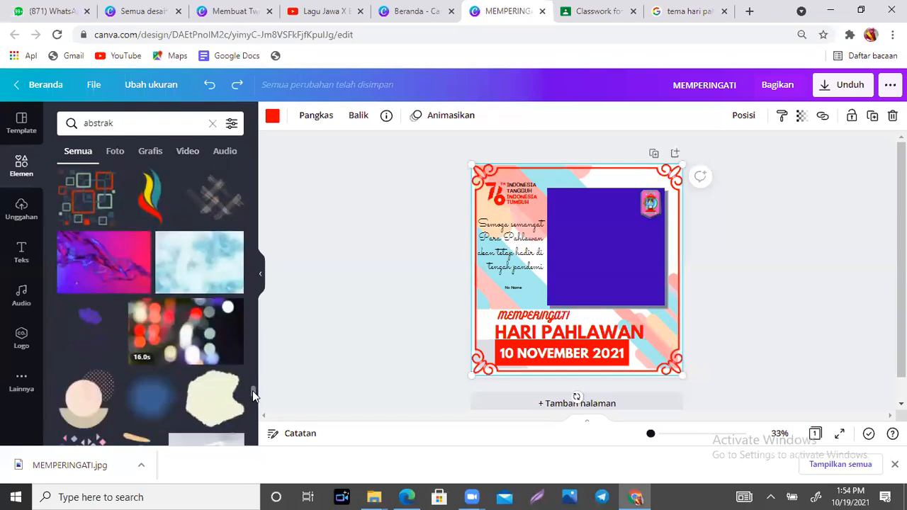
{"action": "left_click", "coordinate": [101, 202]}
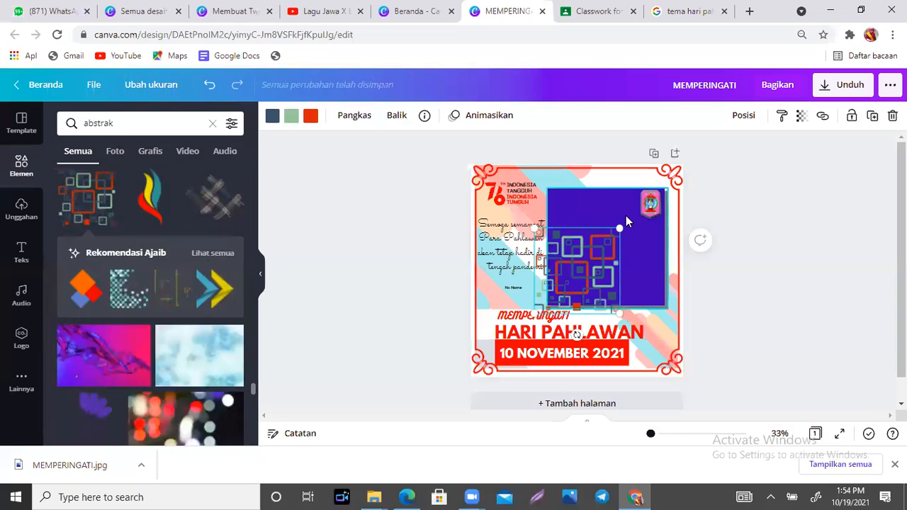
{"action": "key", "text": "Delete"}
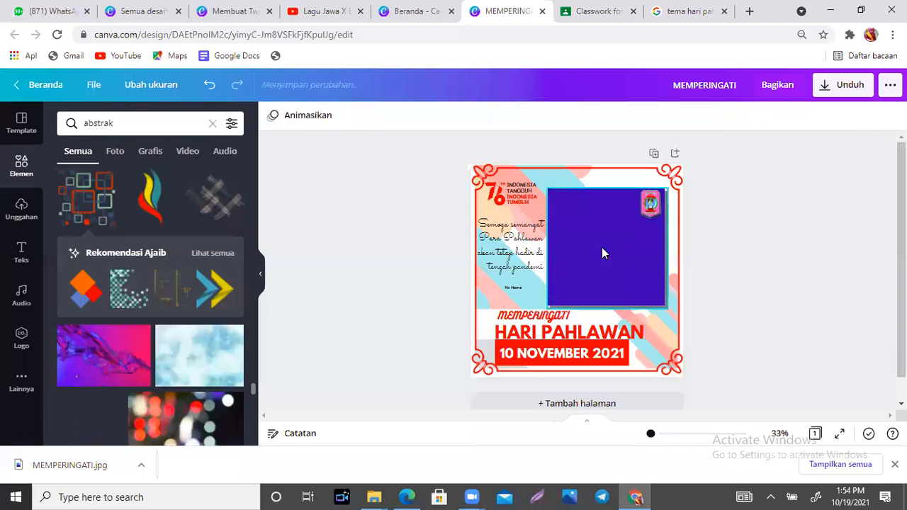
- Browse all recommended abstrak graphics, checking the audio and all-results filters
{"action": "left_click", "coordinate": [213, 254]}
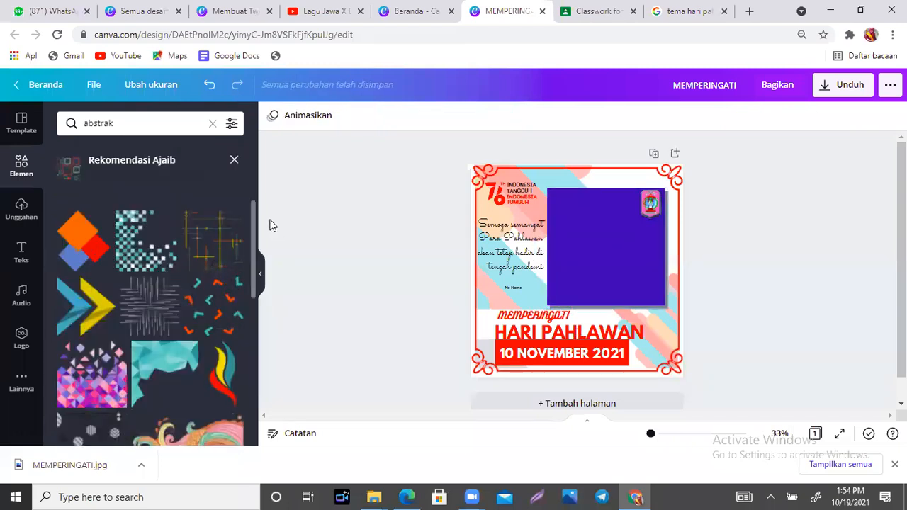
{"action": "left_click_drag", "start_coordinate": [253, 210], "coordinate": [255, 345]}
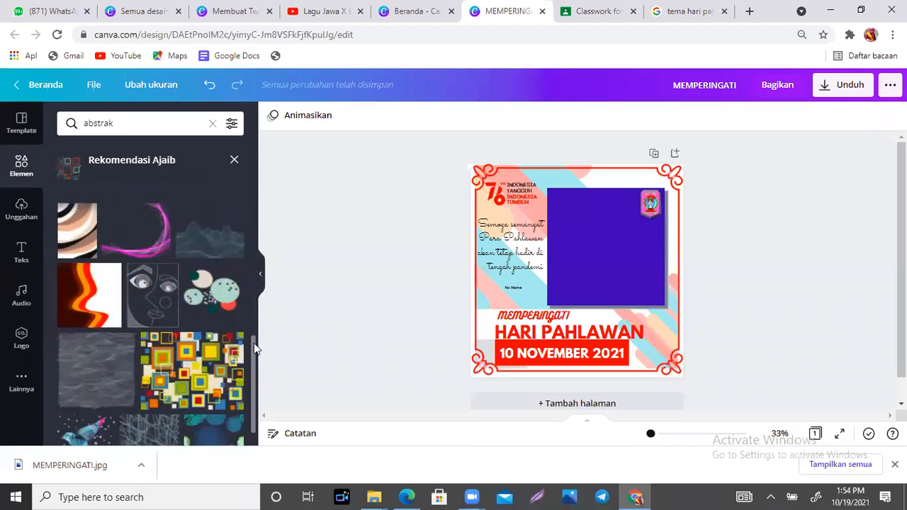
{"action": "left_click_drag", "start_coordinate": [253, 411], "coordinate": [248, 214]}
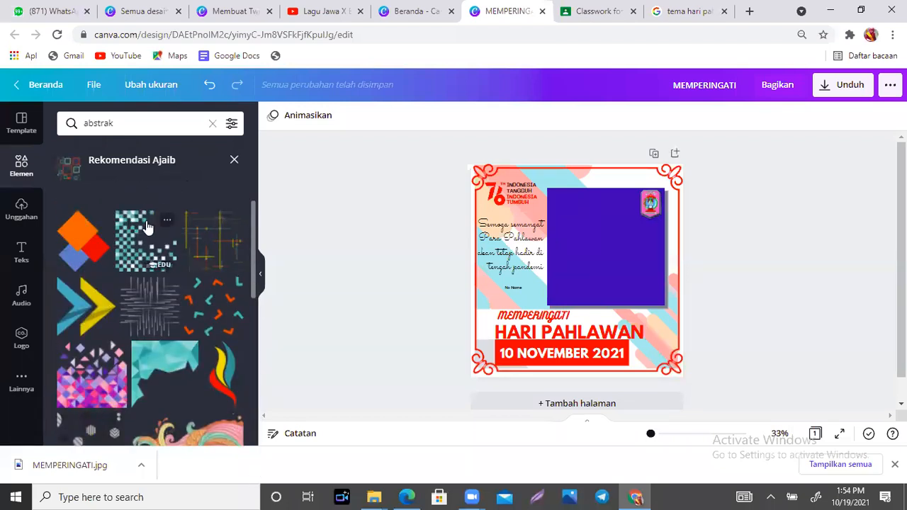
{"action": "left_click", "coordinate": [235, 160]}
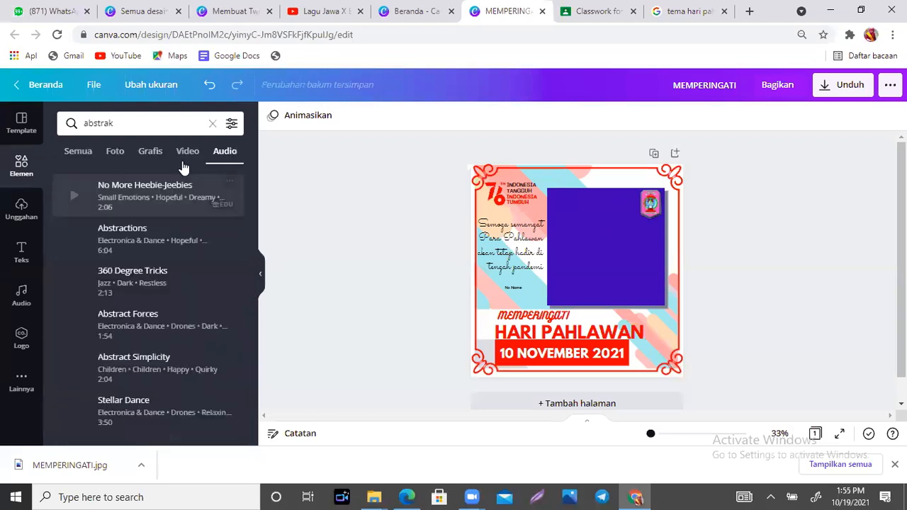
{"action": "left_click", "coordinate": [78, 152]}
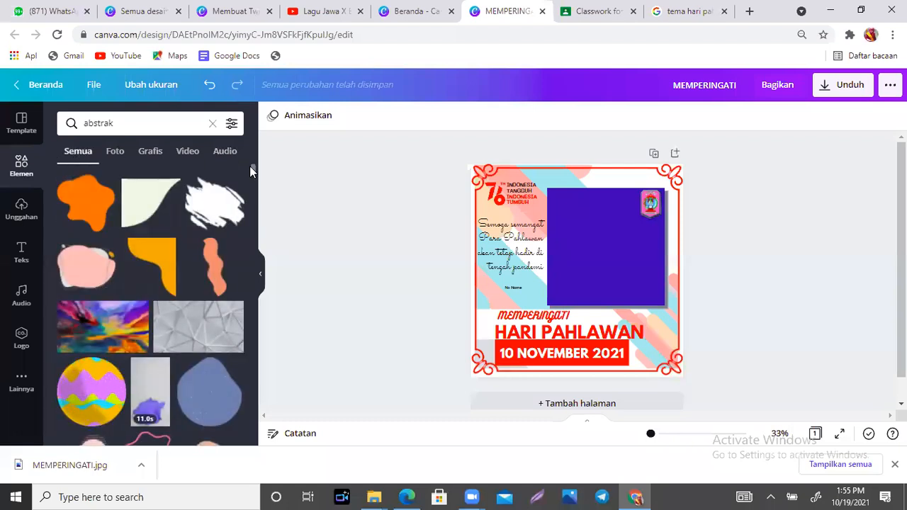
{"action": "left_click_drag", "start_coordinate": [252, 167], "coordinate": [254, 184]}
- Add the checkered pixel pattern, delete it from the twibbon, and clear the abstrak search
{"action": "left_click", "coordinate": [202, 297]}
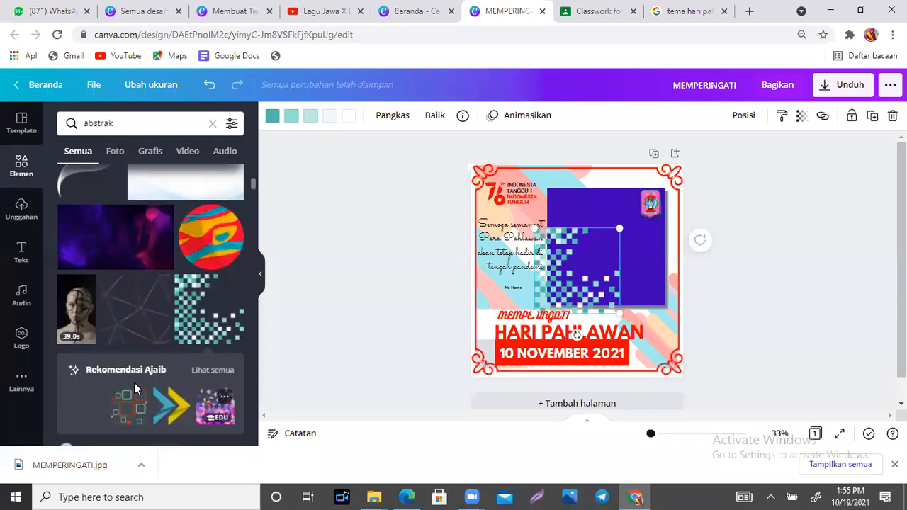
{"action": "left_click", "coordinate": [211, 374]}
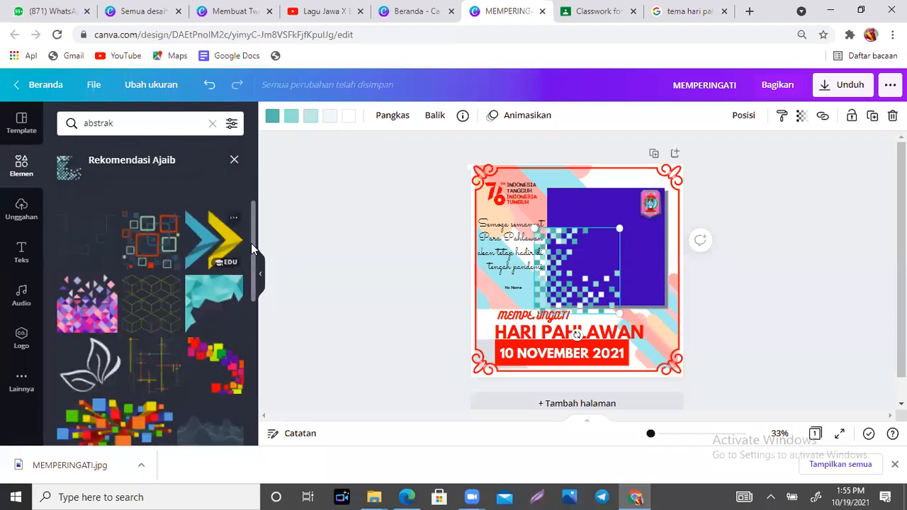
{"action": "left_click_drag", "start_coordinate": [254, 239], "coordinate": [260, 452]}
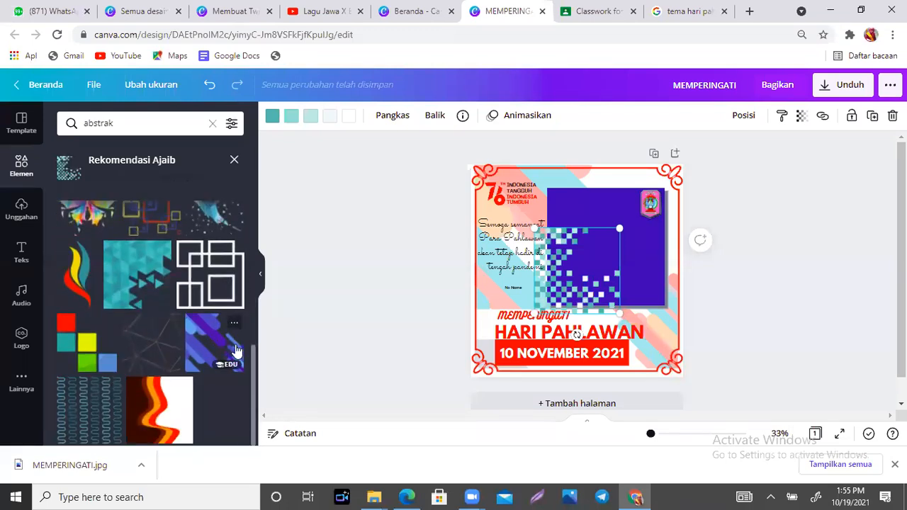
{"action": "key", "text": "Delete"}
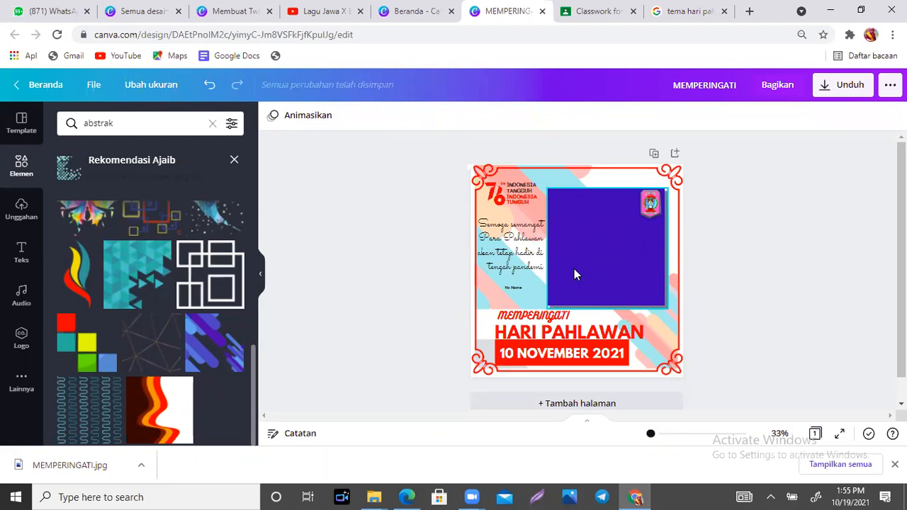
{"action": "left_click", "coordinate": [387, 3]}
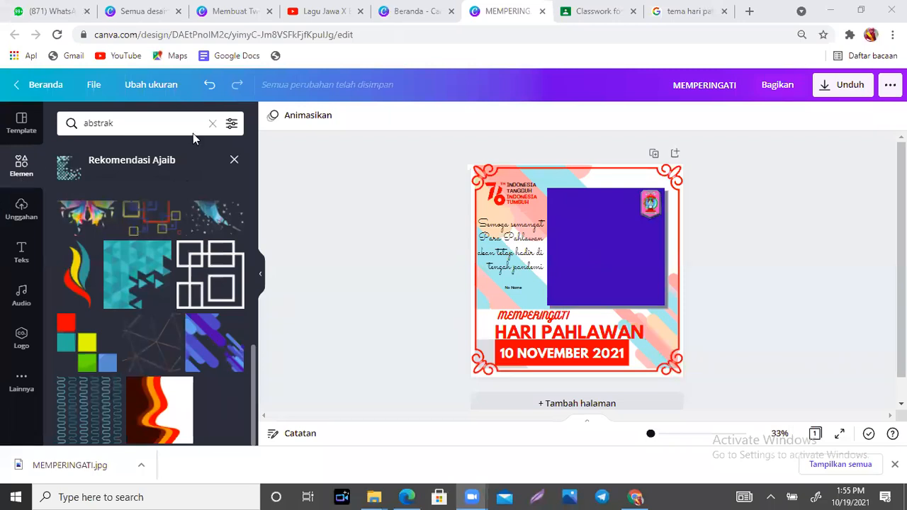
{"action": "left_click", "coordinate": [213, 124]}
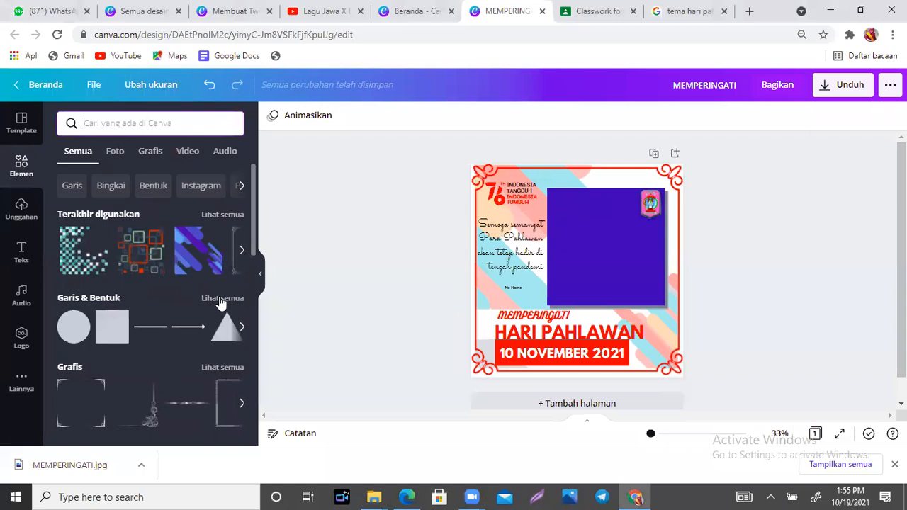
- Show all Garis & Bentuk shapes, then preview and close the logo's Edit gambar effects
{"action": "left_click", "coordinate": [221, 299]}
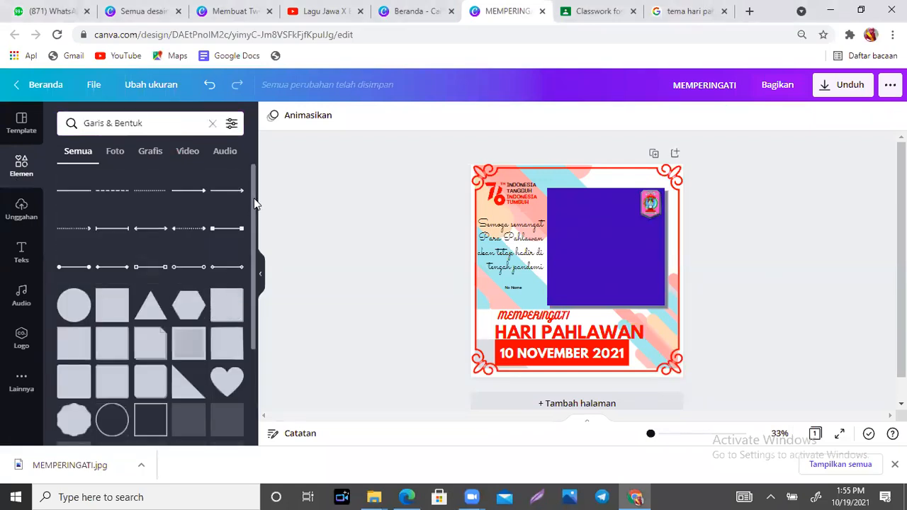
{"action": "left_click_drag", "start_coordinate": [253, 197], "coordinate": [255, 254]}
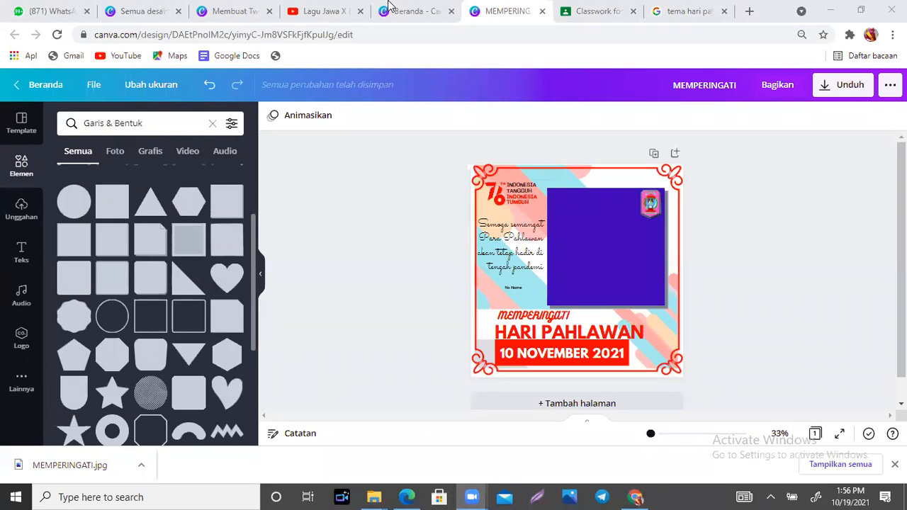
{"action": "left_click", "coordinate": [653, 215]}
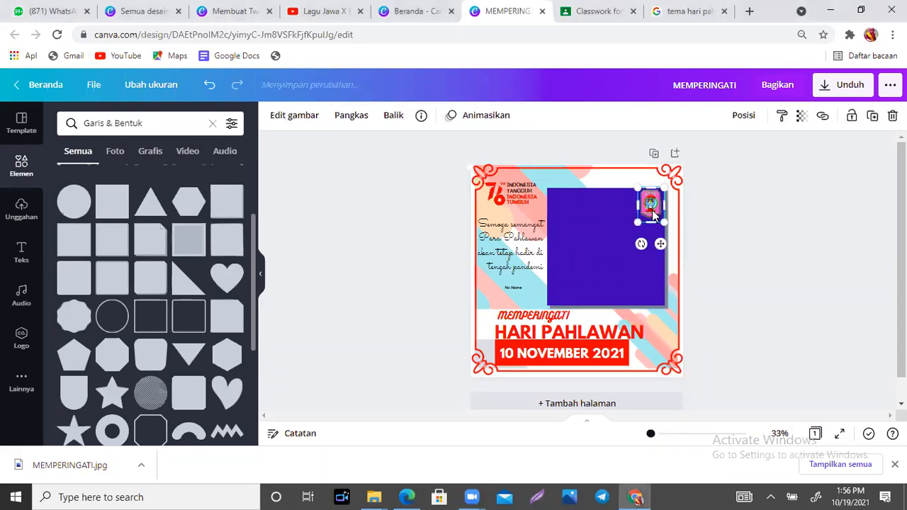
{"action": "left_click", "coordinate": [294, 120]}
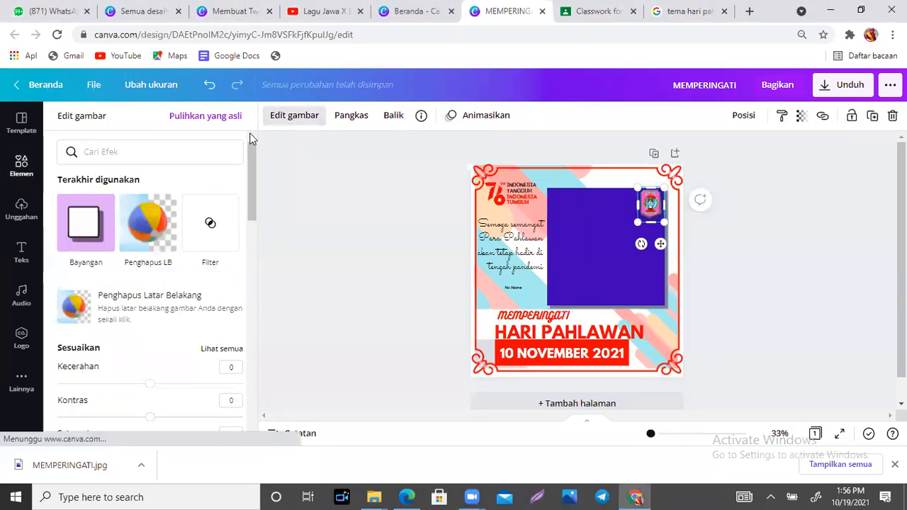
{"action": "mouse_move", "coordinate": [249, 156]}
{"action": "left_mouse_down"}
{"action": "mouse_move", "coordinate": [249, 381]}
{"action": "mouse_move", "coordinate": [235, 116]}
{"action": "left_mouse_up"}
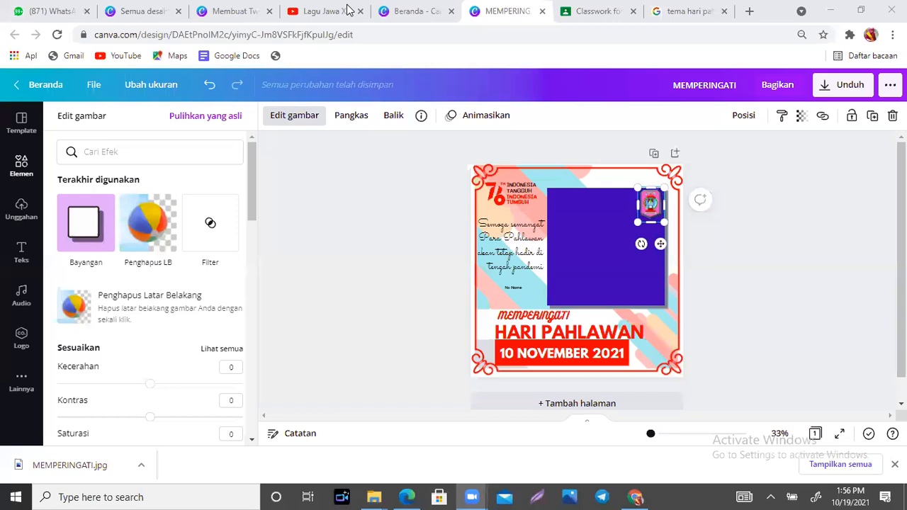
{"action": "left_click", "coordinate": [764, 170]}
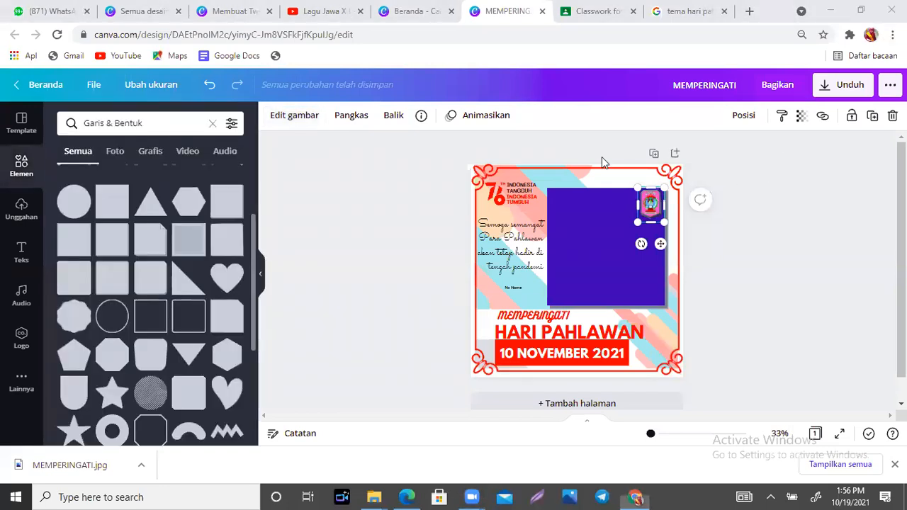
- Download the twibbon design as a JPG file and dismiss the saved message
{"action": "left_click", "coordinate": [608, 223]}
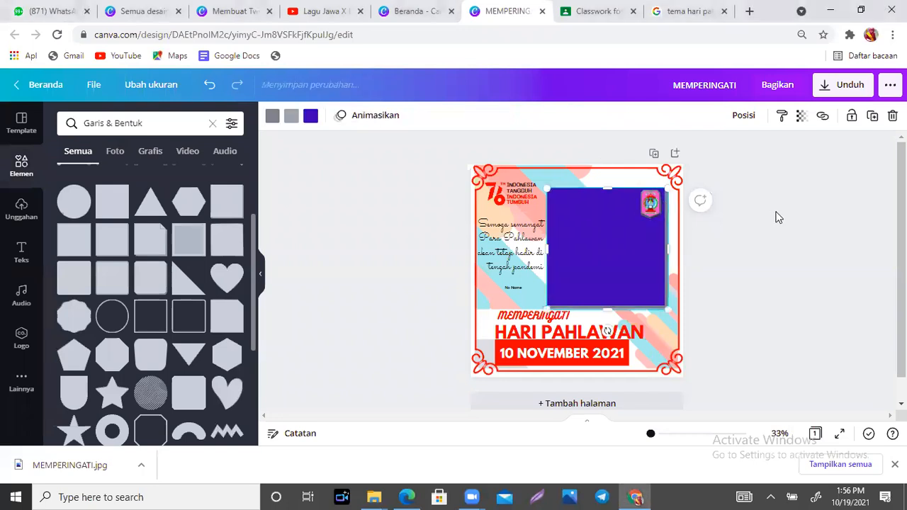
{"action": "left_click", "coordinate": [849, 88]}
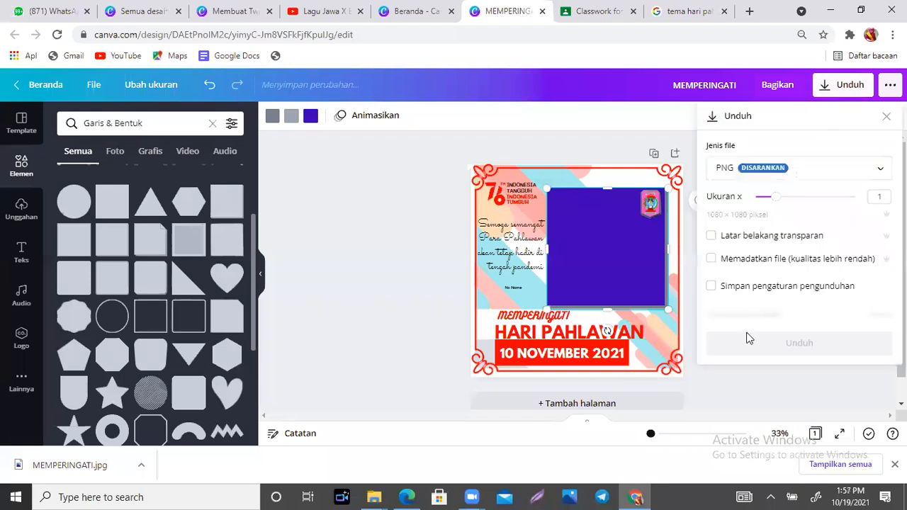
{"action": "left_click", "coordinate": [815, 179]}
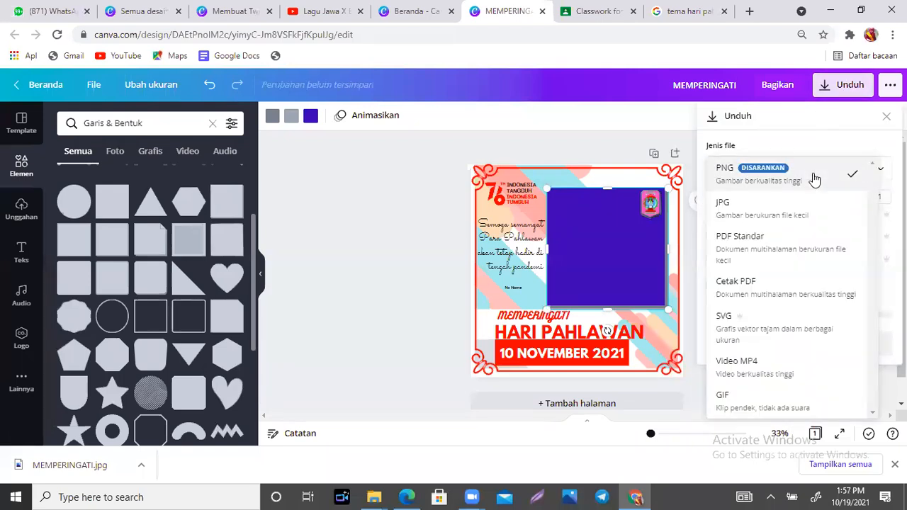
{"action": "left_click", "coordinate": [788, 215]}
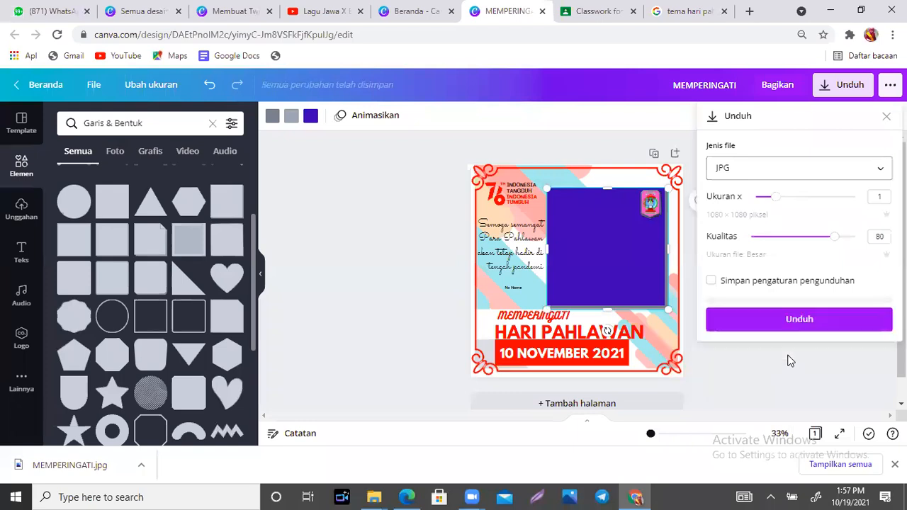
{"action": "left_click", "coordinate": [778, 376]}
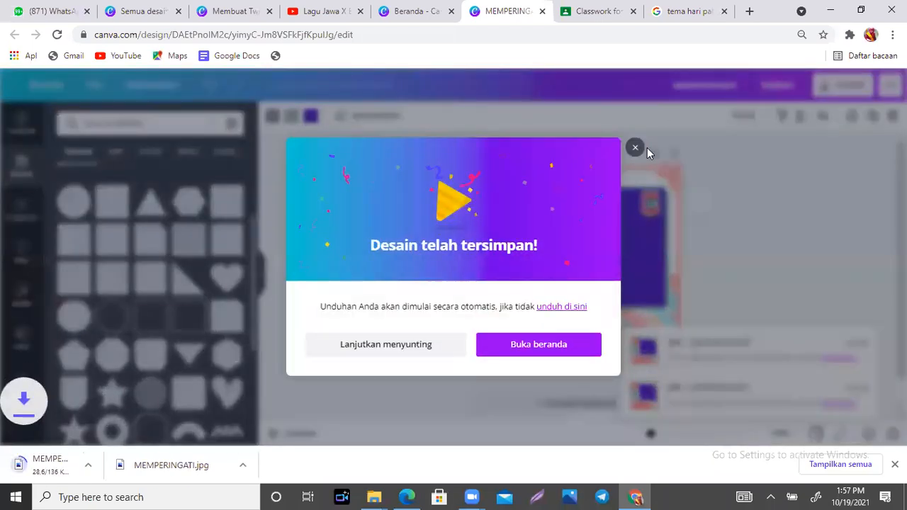
{"action": "left_click", "coordinate": [635, 147]}
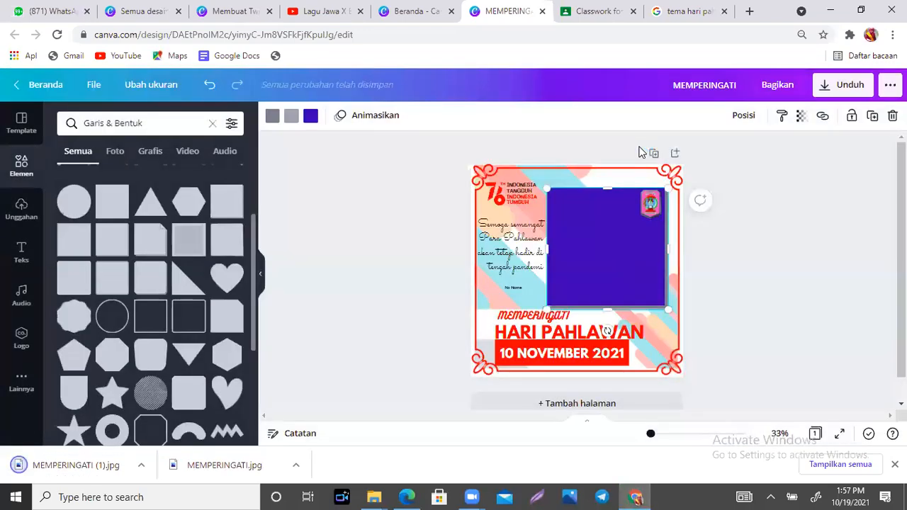
- Deselect the purple rectangle and go to the 'tema hari pahlawan 2021' Google Images results
{"action": "left_click", "coordinate": [467, 110]}
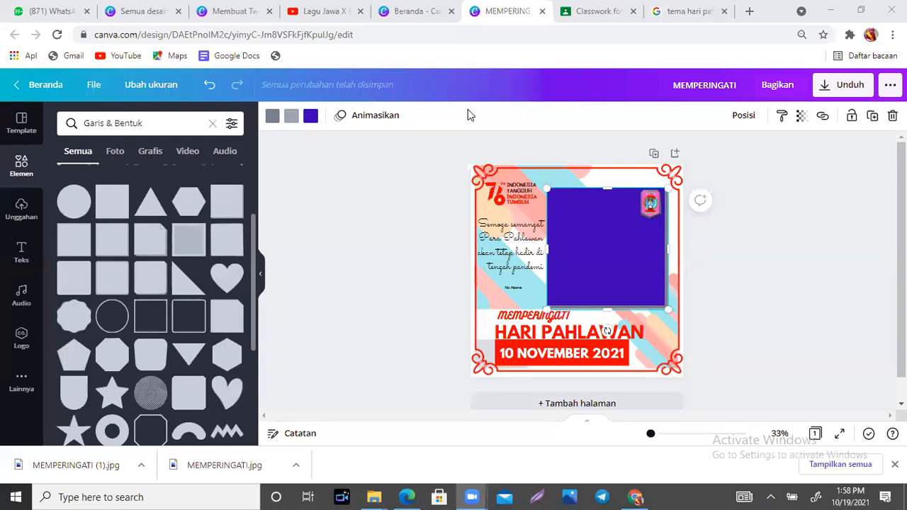
{"action": "left_click", "coordinate": [814, 230]}
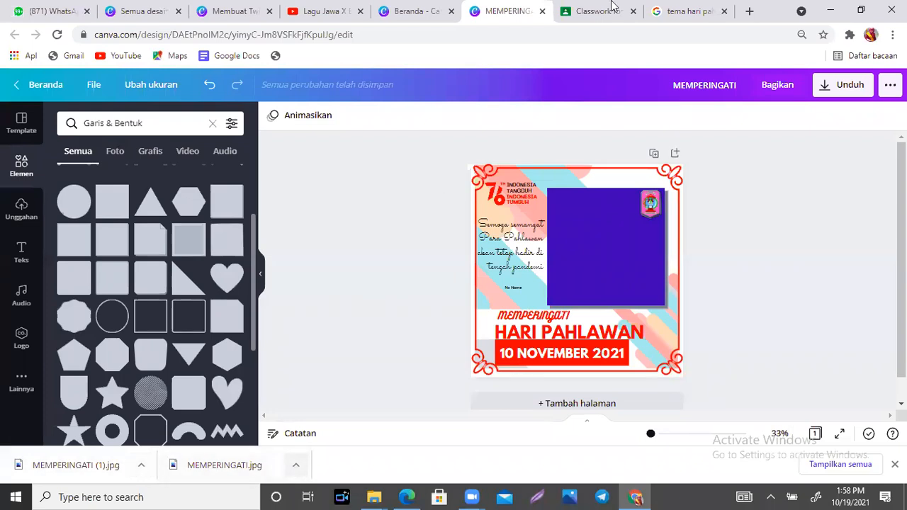
{"action": "left_click", "coordinate": [697, 7]}
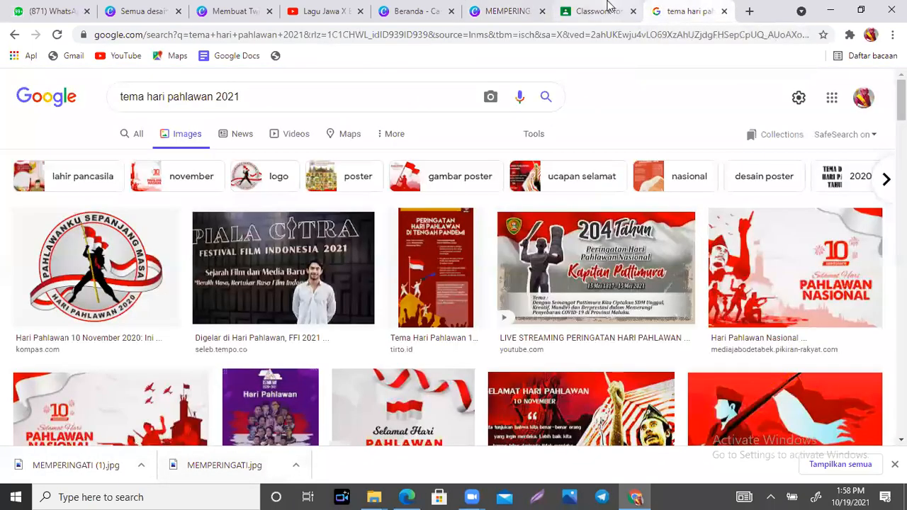
- On the Classwork page, delete the Link twibbonize.com draft
{"action": "left_click", "coordinate": [605, 11]}
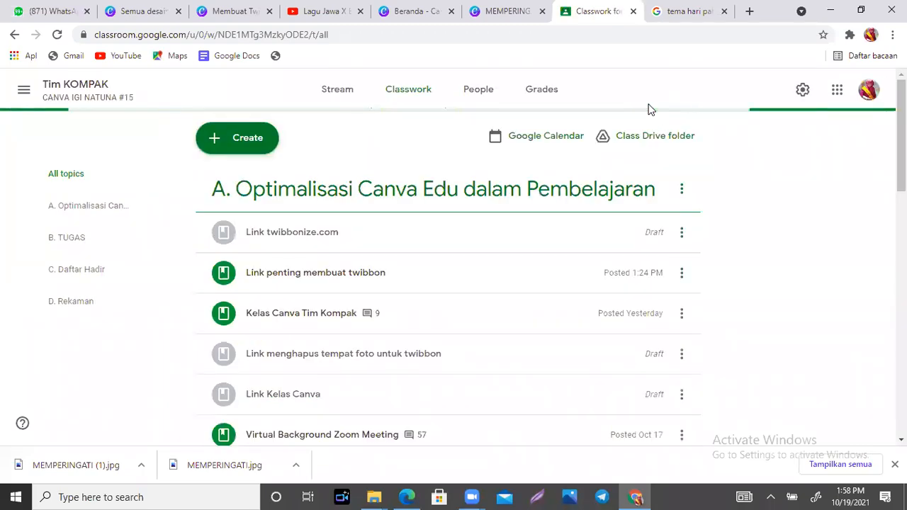
{"action": "left_click_drag", "start_coordinate": [902, 127], "coordinate": [902, 146]}
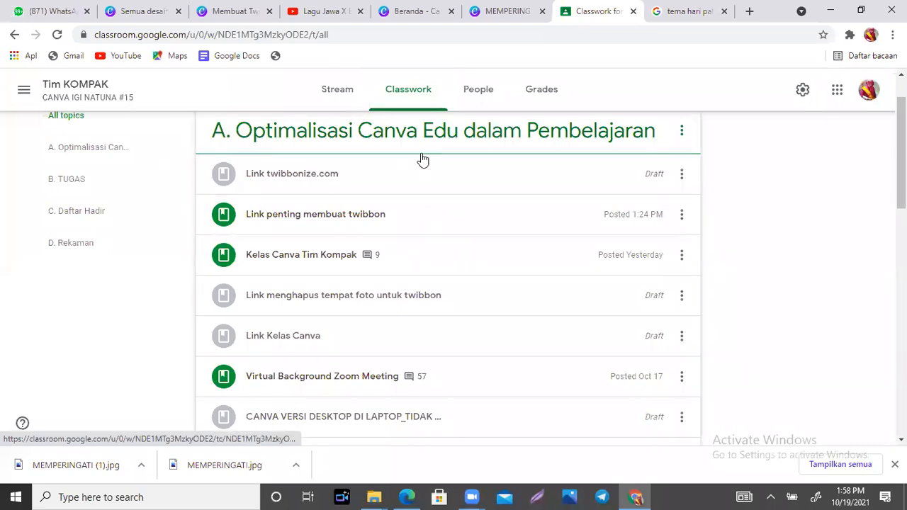
{"action": "left_click", "coordinate": [682, 174]}
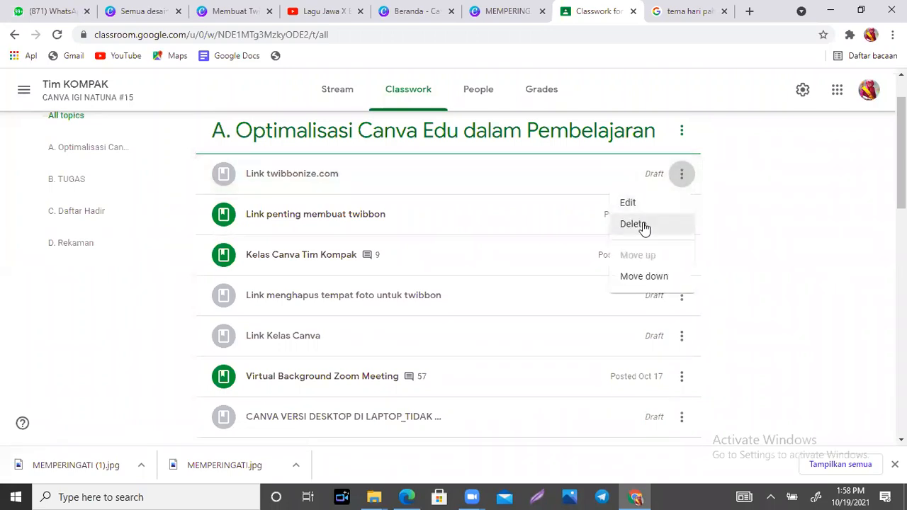
{"action": "left_click", "coordinate": [633, 224]}
{"action": "left_click", "coordinate": [498, 281]}
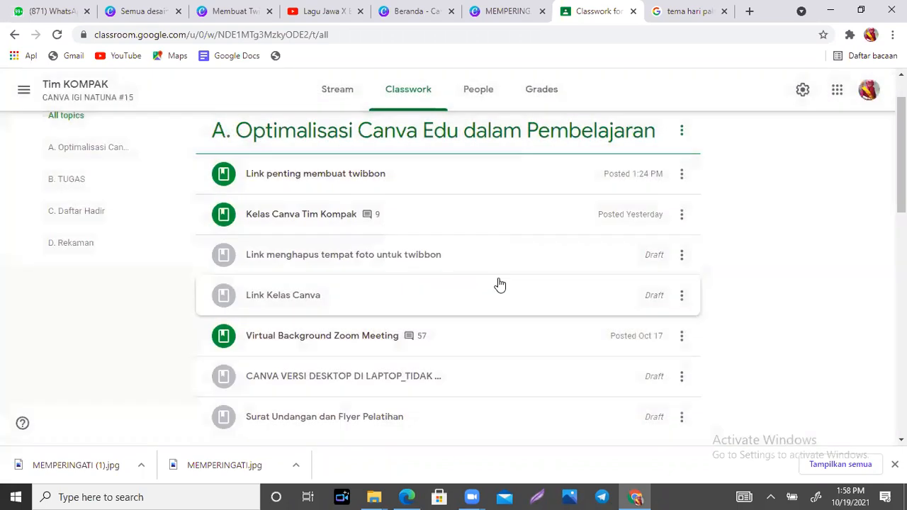
- Delete the Link menghapus tempat foto untuk twibbon and Link Kelas Canva drafts
{"action": "left_click", "coordinate": [682, 255]}
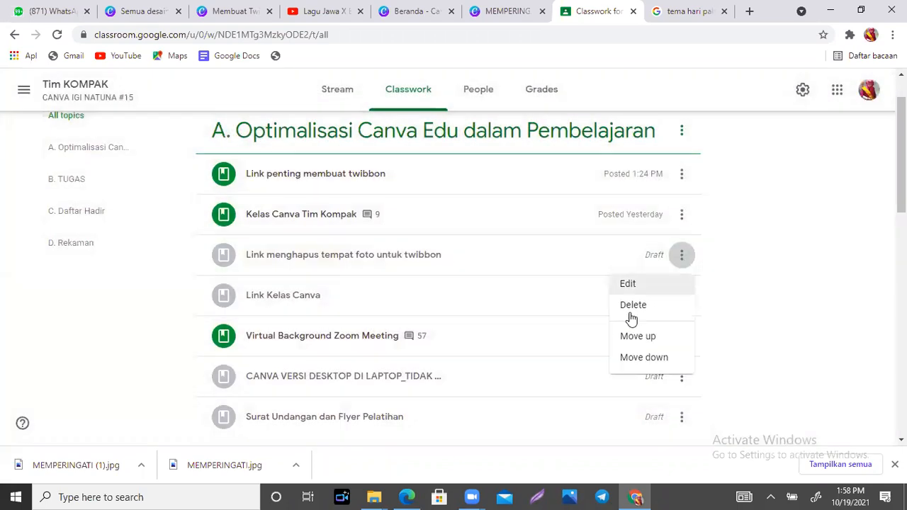
{"action": "left_click", "coordinate": [634, 306]}
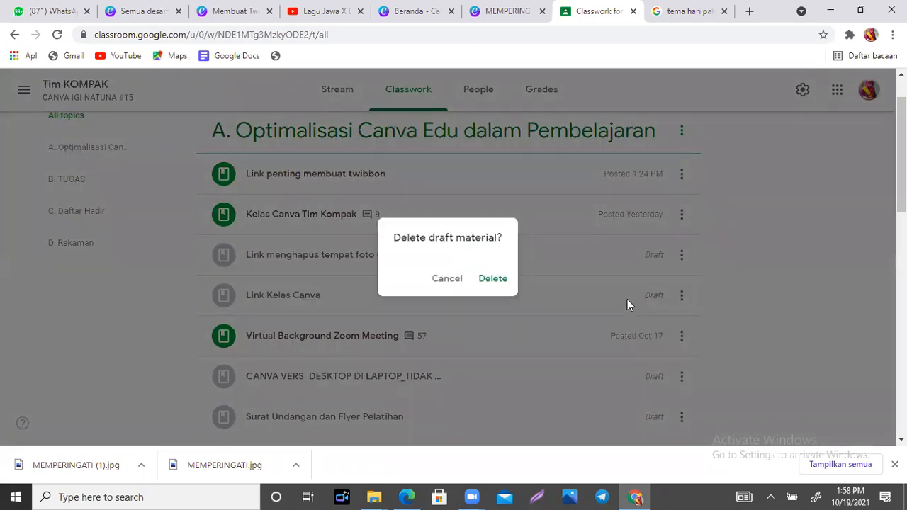
{"action": "left_click", "coordinate": [492, 281]}
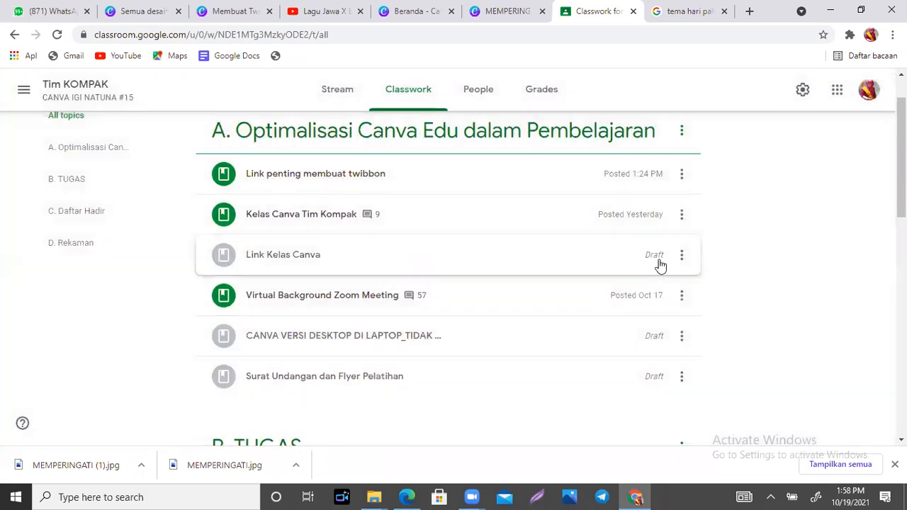
{"action": "left_click", "coordinate": [682, 255]}
{"action": "left_click", "coordinate": [650, 307]}
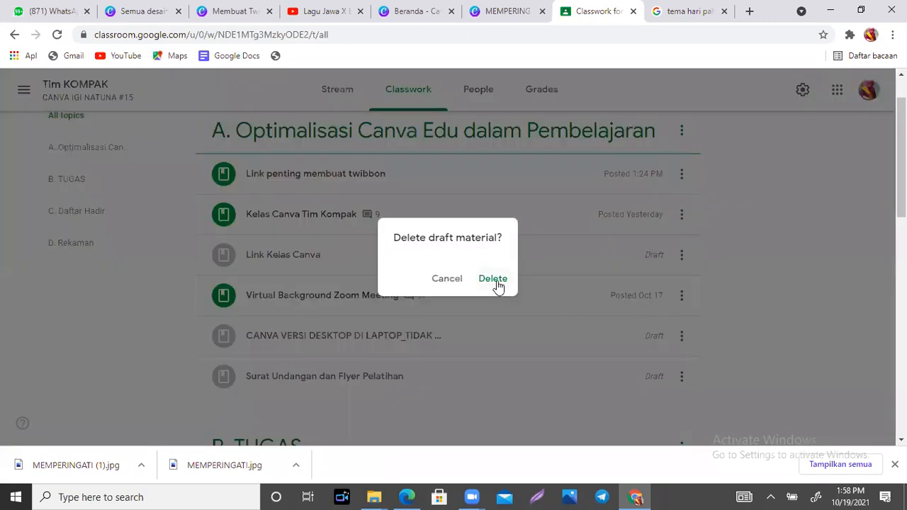
{"action": "left_click", "coordinate": [496, 280]}
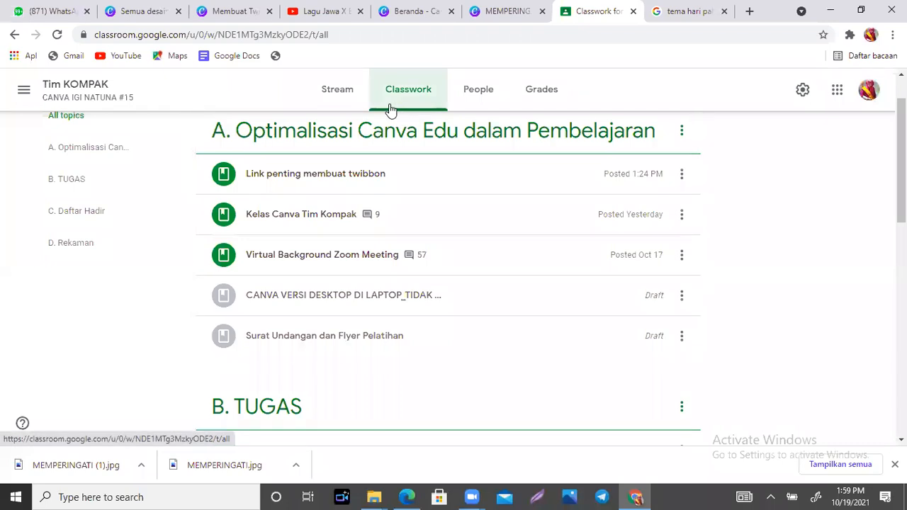
- Expand 'Link penting membuat twibbon' and mark the transparent-PNG link as 2 and twibbonize as 3
{"action": "left_click", "coordinate": [304, 175]}
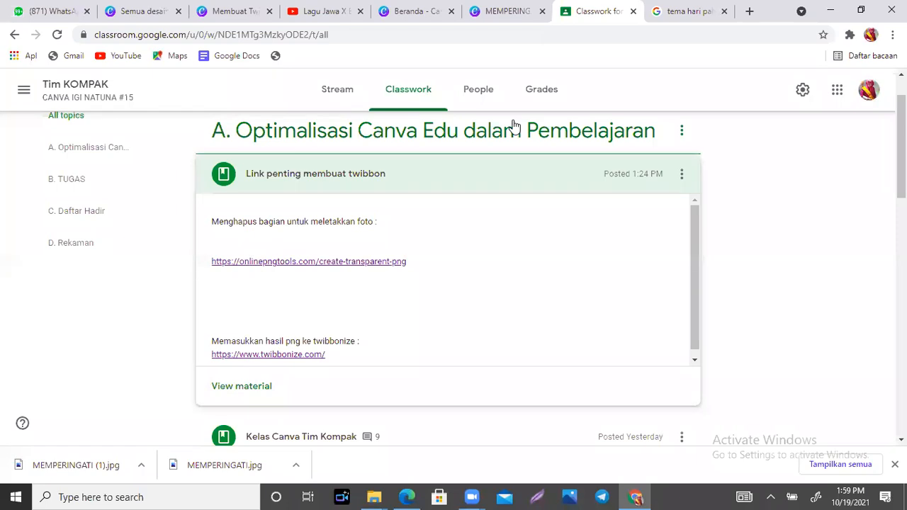
{"action": "mouse_move", "coordinate": [414, 249]}
{"action": "left_mouse_down"}
{"action": "mouse_move", "coordinate": [294, 221]}
{"action": "mouse_move", "coordinate": [216, 235]}
{"action": "mouse_move", "coordinate": [207, 272]}
{"action": "mouse_move", "coordinate": [311, 301]}
{"action": "mouse_move", "coordinate": [413, 268]}
{"action": "mouse_move", "coordinate": [409, 239]}
{"action": "mouse_move", "coordinate": [447, 265]}
{"action": "mouse_move", "coordinate": [521, 220]}
{"action": "left_mouse_up"}
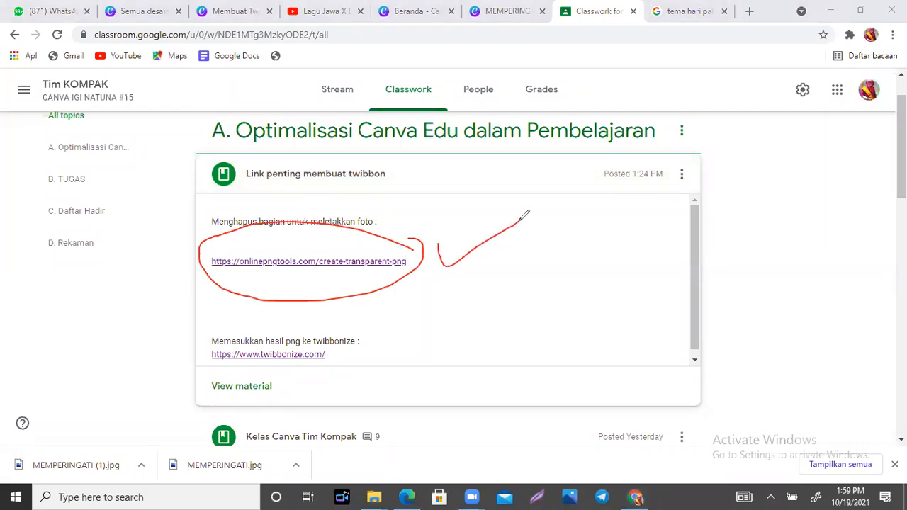
{"action": "mouse_move", "coordinate": [544, 228]}
{"action": "left_mouse_down"}
{"action": "mouse_move", "coordinate": [560, 214]}
{"action": "mouse_move", "coordinate": [534, 267]}
{"action": "mouse_move", "coordinate": [565, 266]}
{"action": "left_mouse_up"}
{"action": "left_click", "coordinate": [368, 348]}
{"action": "mouse_move", "coordinate": [364, 340]}
{"action": "left_mouse_down"}
{"action": "mouse_move", "coordinate": [381, 360]}
{"action": "mouse_move", "coordinate": [416, 337]}
{"action": "left_mouse_up"}
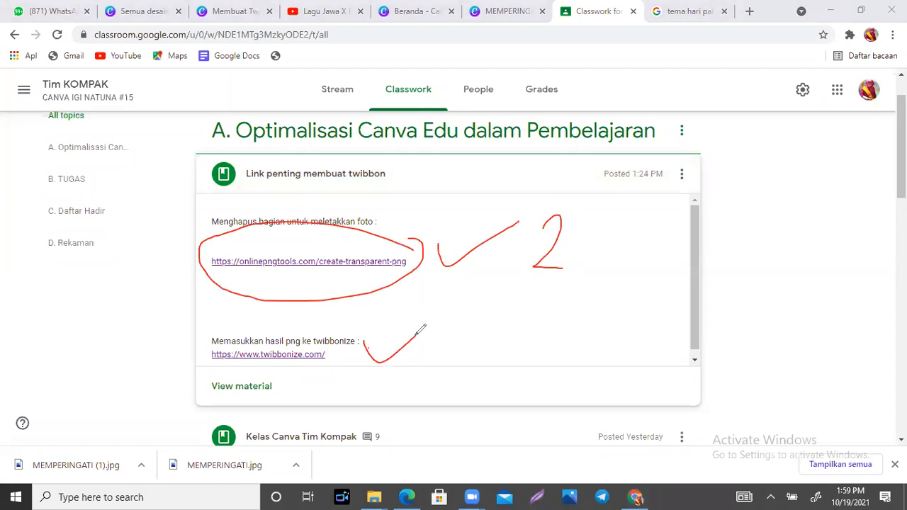
{"action": "mouse_move", "coordinate": [480, 326]}
{"action": "left_mouse_down"}
{"action": "mouse_move", "coordinate": [498, 348]}
{"action": "mouse_move", "coordinate": [482, 351]}
{"action": "left_mouse_up"}
{"action": "left_click", "coordinate": [645, 103]}
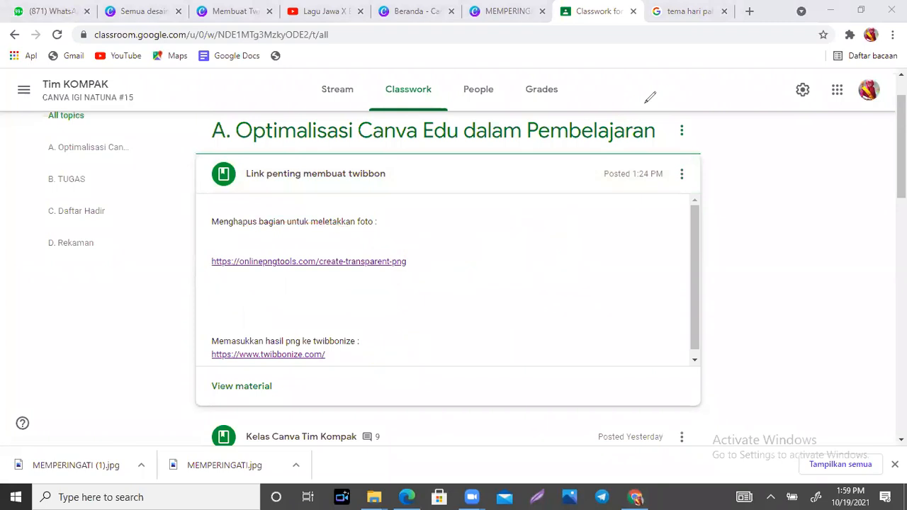
- Open the onlinepngtools transparent PNG tool and label its input and result panels 1 and 2
{"action": "left_click", "coordinate": [289, 262]}
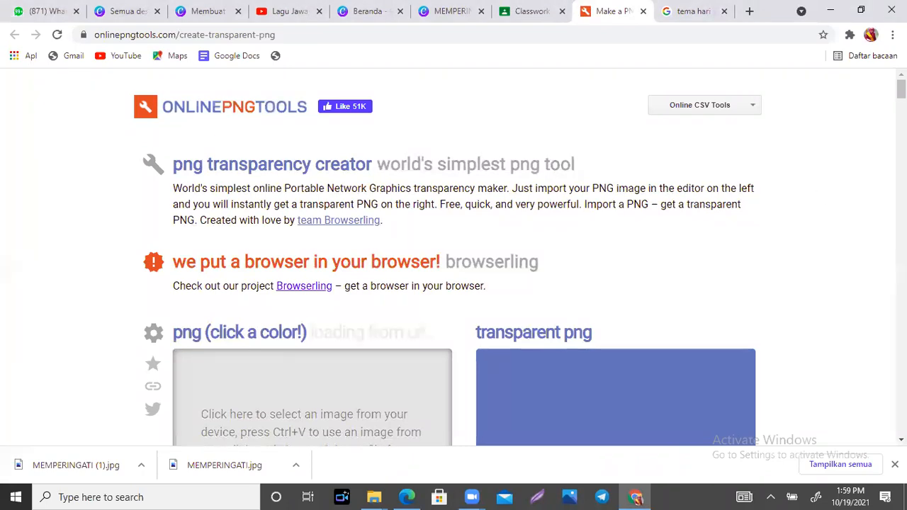
{"action": "scroll", "coordinate": [845, 75], "scroll_direction": "down", "scroll_amount": 2}
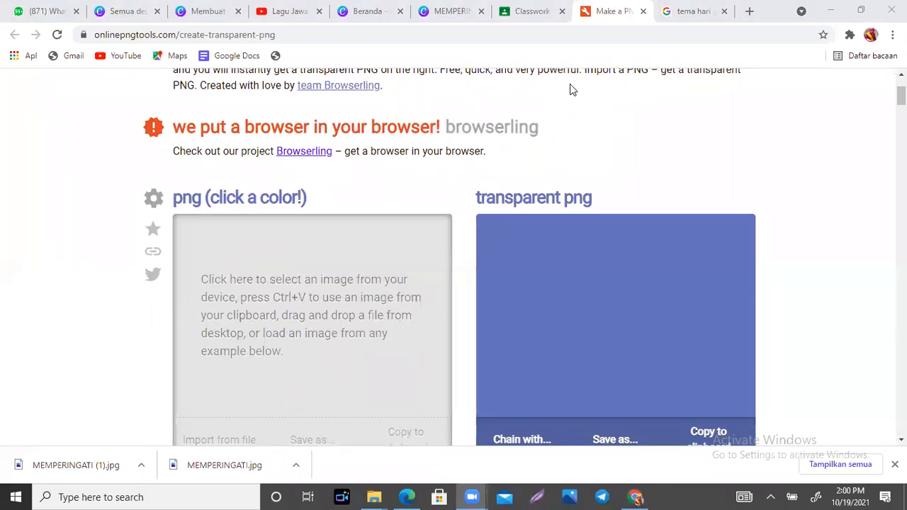
{"action": "left_click_drag", "start_coordinate": [359, 234], "coordinate": [364, 251]}
{"action": "mouse_move", "coordinate": [695, 221]}
{"action": "left_mouse_down"}
{"action": "mouse_move", "coordinate": [693, 245]}
{"action": "mouse_move", "coordinate": [715, 248]}
{"action": "left_mouse_up"}
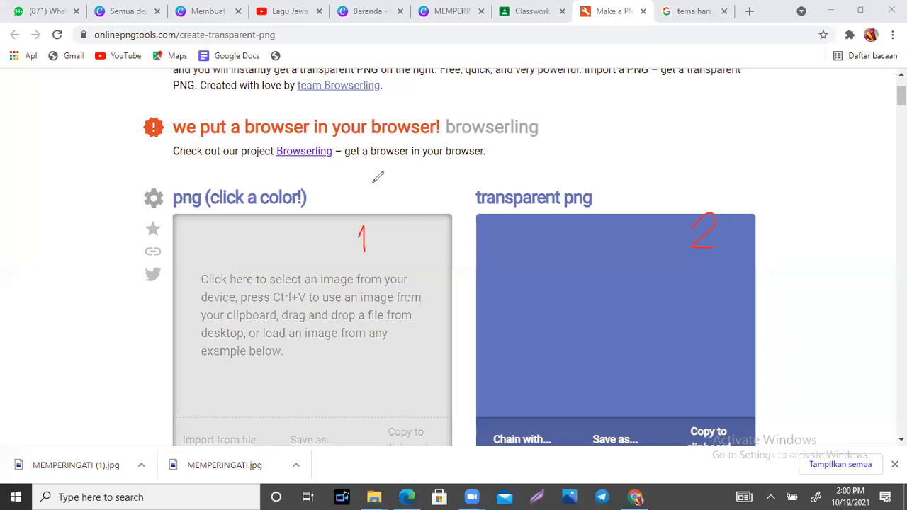
- Draw hearts around both step labels, clear the annotations, and scroll down to the editor
{"action": "mouse_move", "coordinate": [359, 216]}
{"action": "left_mouse_down"}
{"action": "mouse_move", "coordinate": [338, 236]}
{"action": "mouse_move", "coordinate": [376, 259]}
{"action": "left_mouse_up"}
{"action": "mouse_move", "coordinate": [363, 220]}
{"action": "left_mouse_down"}
{"action": "mouse_move", "coordinate": [392, 202]}
{"action": "mouse_move", "coordinate": [377, 281]}
{"action": "left_mouse_up"}
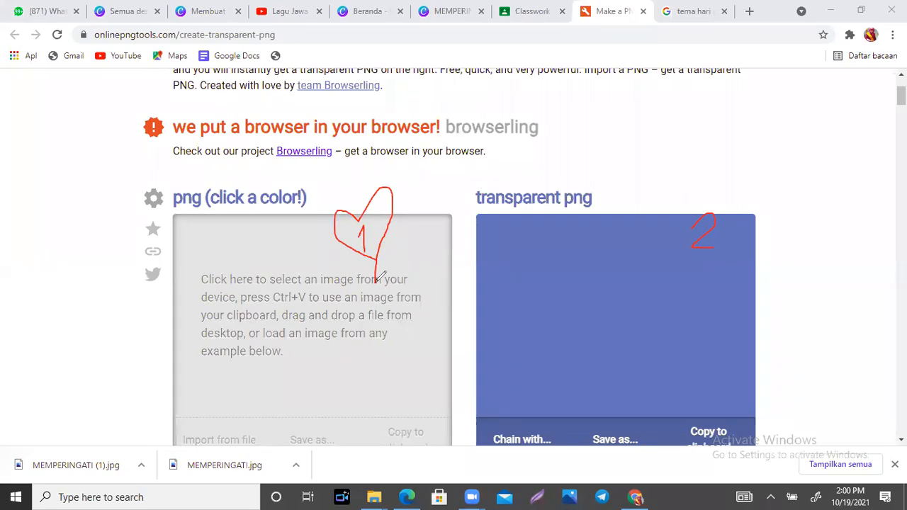
{"action": "mouse_move", "coordinate": [693, 212]}
{"action": "left_mouse_down"}
{"action": "mouse_move", "coordinate": [663, 217]}
{"action": "mouse_move", "coordinate": [701, 258]}
{"action": "mouse_move", "coordinate": [705, 287]}
{"action": "left_mouse_up"}
{"action": "mouse_move", "coordinate": [703, 202]}
{"action": "left_mouse_down"}
{"action": "mouse_move", "coordinate": [747, 222]}
{"action": "mouse_move", "coordinate": [707, 268]}
{"action": "left_mouse_up"}
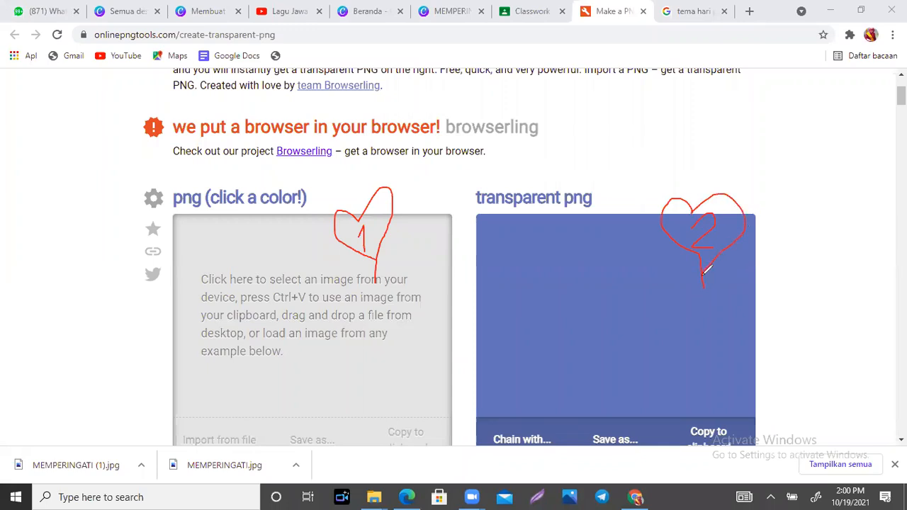
{"action": "left_click", "coordinate": [668, 142]}
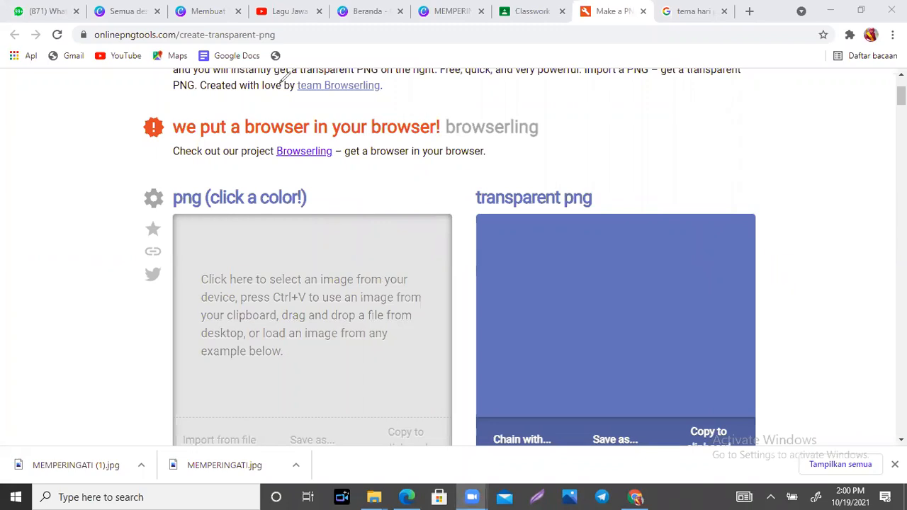
{"action": "scroll", "coordinate": [347, 292], "scroll_direction": "down", "scroll_amount": 1}
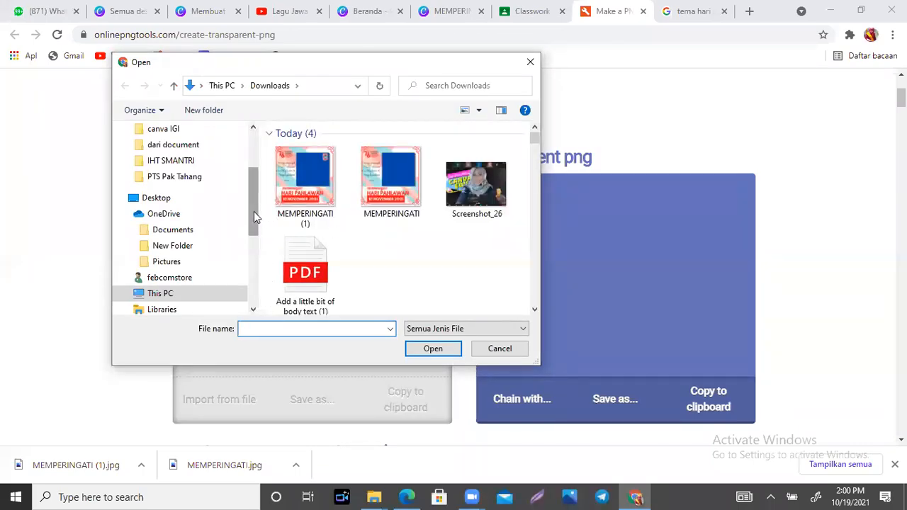
- Pick the MEMPERINGATI image instead of MEMPERINGATI (1) and load it into the tool
{"action": "left_click", "coordinate": [304, 173]}
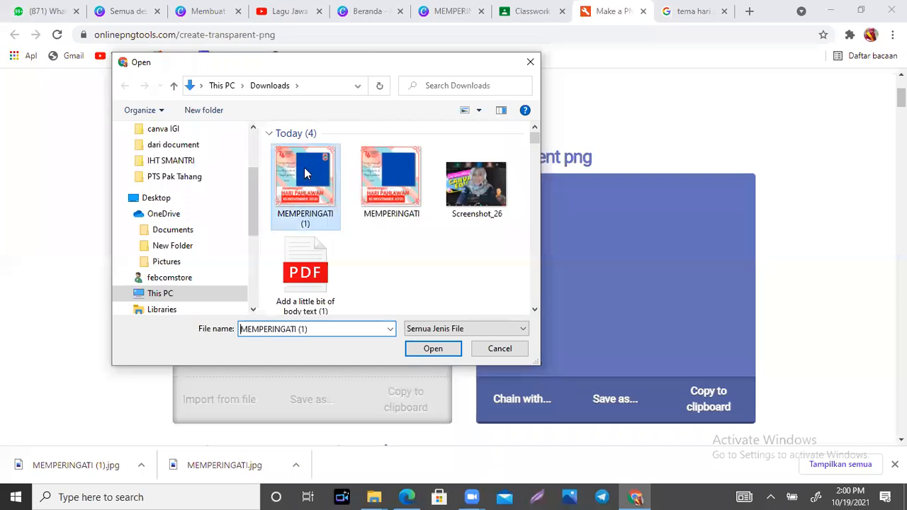
{"action": "left_click", "coordinate": [383, 177]}
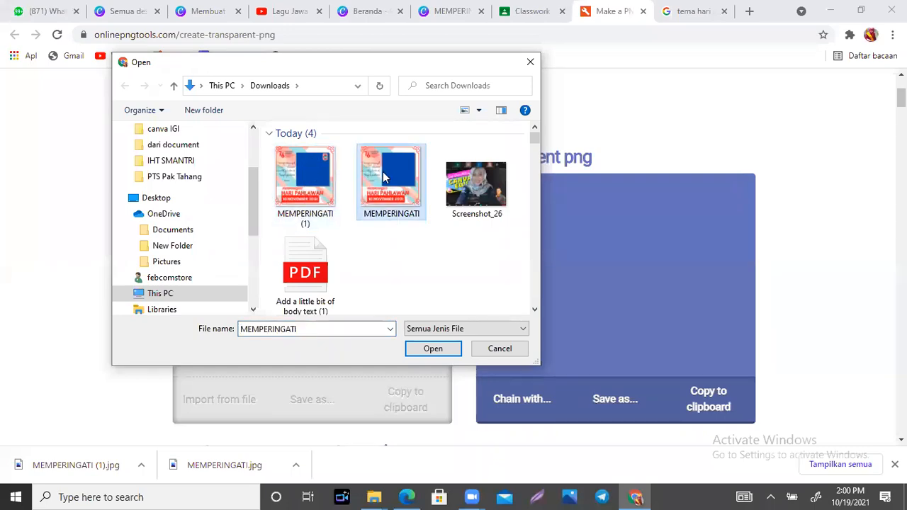
{"action": "left_click", "coordinate": [427, 349]}
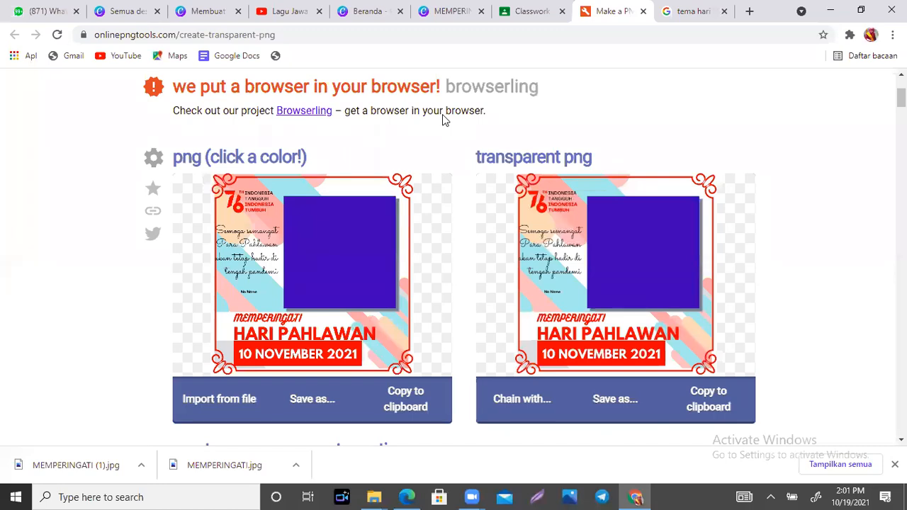
{"action": "left_click_drag", "start_coordinate": [300, 217], "coordinate": [361, 274]}
{"action": "left_click_drag", "start_coordinate": [366, 222], "coordinate": [316, 275]}
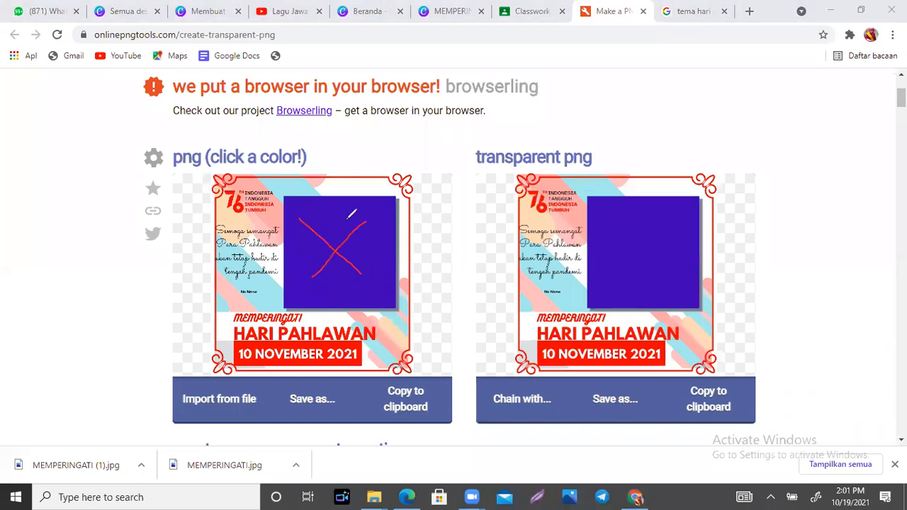
{"action": "mouse_move", "coordinate": [333, 220]}
{"action": "left_mouse_down"}
{"action": "mouse_move", "coordinate": [301, 256]}
{"action": "mouse_move", "coordinate": [346, 244]}
{"action": "mouse_move", "coordinate": [364, 264]}
{"action": "mouse_move", "coordinate": [350, 290]}
{"action": "left_mouse_up"}
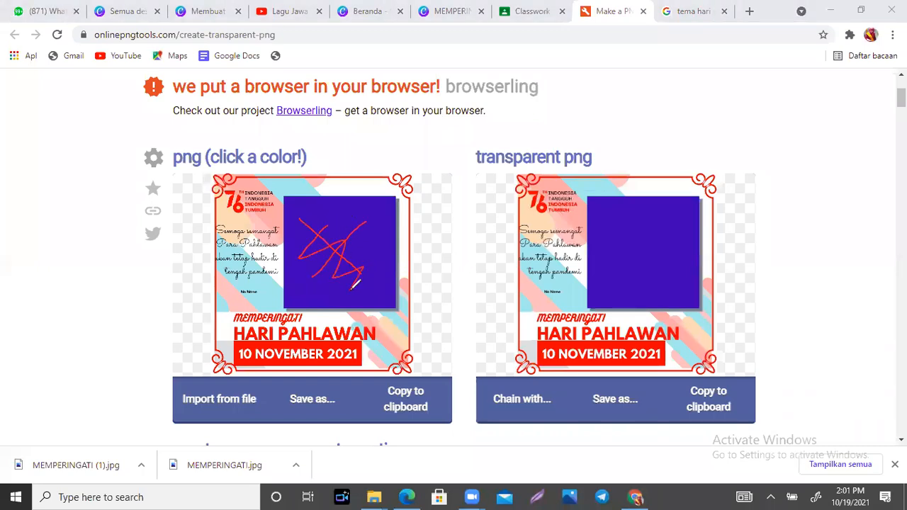
{"action": "left_click", "coordinate": [366, 238]}
{"action": "mouse_move", "coordinate": [370, 223]}
{"action": "left_mouse_down"}
{"action": "mouse_move", "coordinate": [308, 229]}
{"action": "mouse_move", "coordinate": [335, 297]}
{"action": "mouse_move", "coordinate": [367, 219]}
{"action": "mouse_move", "coordinate": [347, 283]}
{"action": "mouse_move", "coordinate": [306, 246]}
{"action": "mouse_move", "coordinate": [350, 230]}
{"action": "mouse_move", "coordinate": [334, 256]}
{"action": "mouse_move", "coordinate": [355, 252]}
{"action": "mouse_move", "coordinate": [341, 269]}
{"action": "mouse_move", "coordinate": [335, 259]}
{"action": "mouse_move", "coordinate": [347, 263]}
{"action": "mouse_move", "coordinate": [327, 248]}
{"action": "mouse_move", "coordinate": [350, 229]}
{"action": "left_mouse_up"}
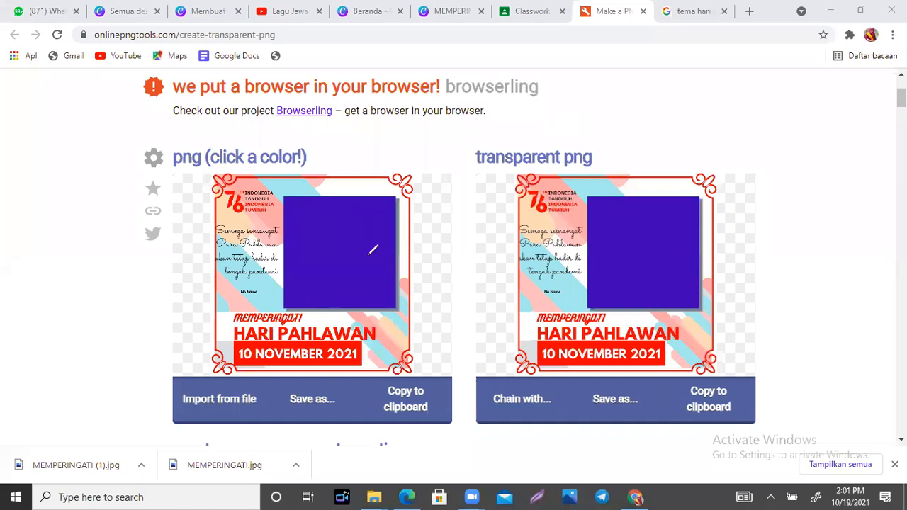
{"action": "left_click_drag", "start_coordinate": [301, 209], "coordinate": [364, 276]}
{"action": "left_click_drag", "start_coordinate": [370, 216], "coordinate": [317, 281]}
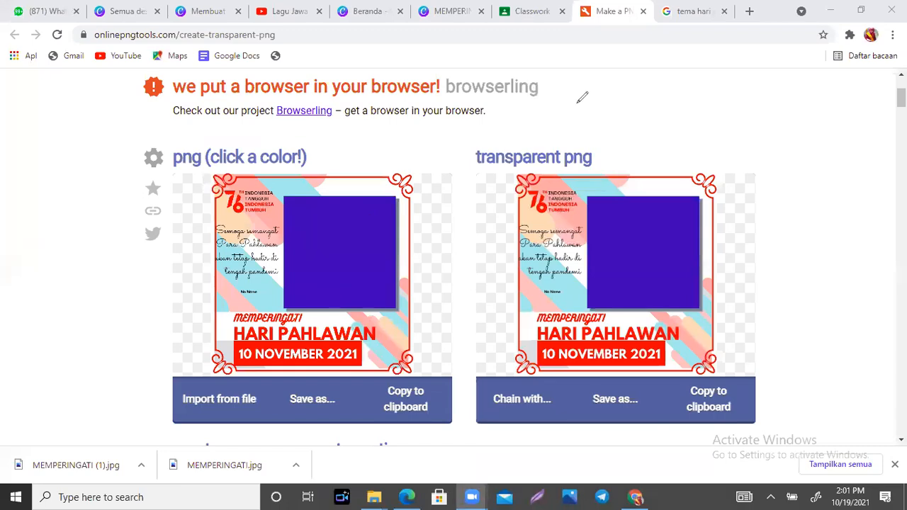
{"action": "left_click", "coordinate": [340, 256]}
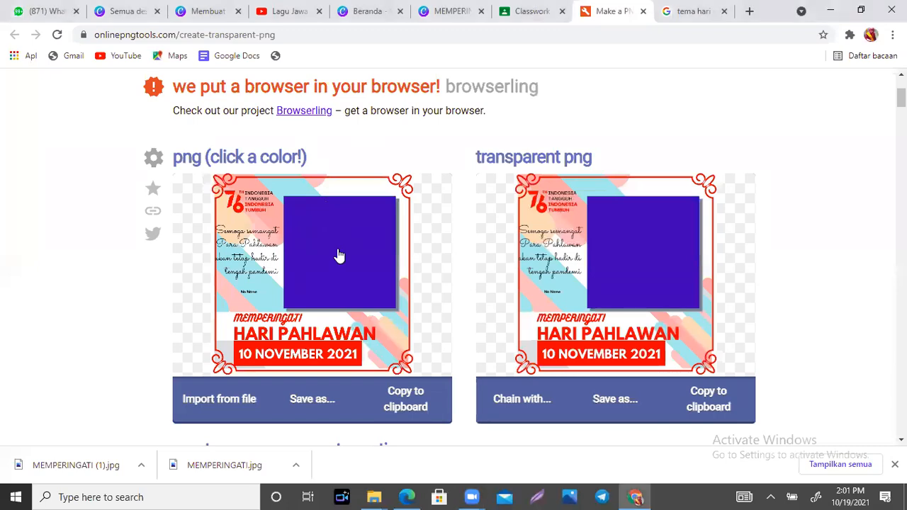
- Make the purple photo area transparent and annotate the input square and result as step 2
{"action": "left_click", "coordinate": [340, 255]}
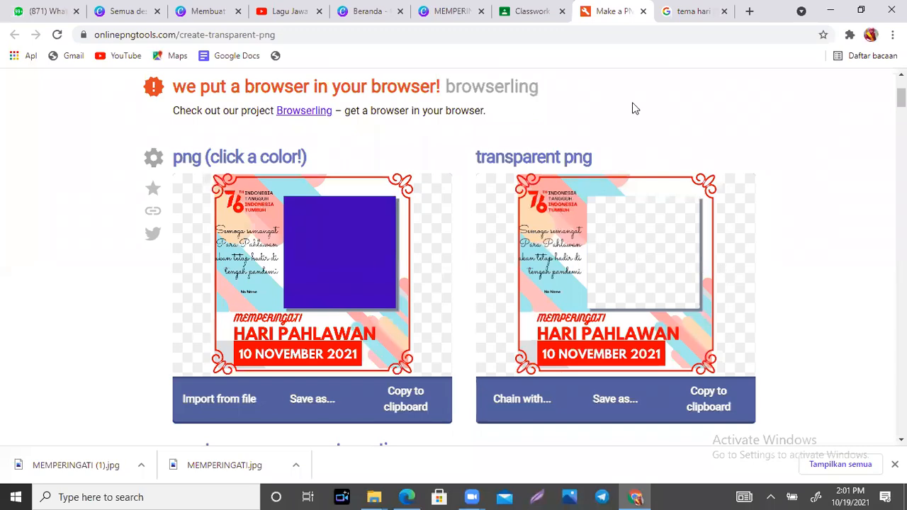
{"action": "mouse_move", "coordinate": [303, 228]}
{"action": "left_mouse_down"}
{"action": "mouse_move", "coordinate": [332, 258]}
{"action": "mouse_move", "coordinate": [360, 215]}
{"action": "left_mouse_up"}
{"action": "mouse_move", "coordinate": [628, 224]}
{"action": "left_mouse_down"}
{"action": "mouse_move", "coordinate": [648, 216]}
{"action": "mouse_move", "coordinate": [620, 263]}
{"action": "mouse_move", "coordinate": [663, 261]}
{"action": "left_mouse_up"}
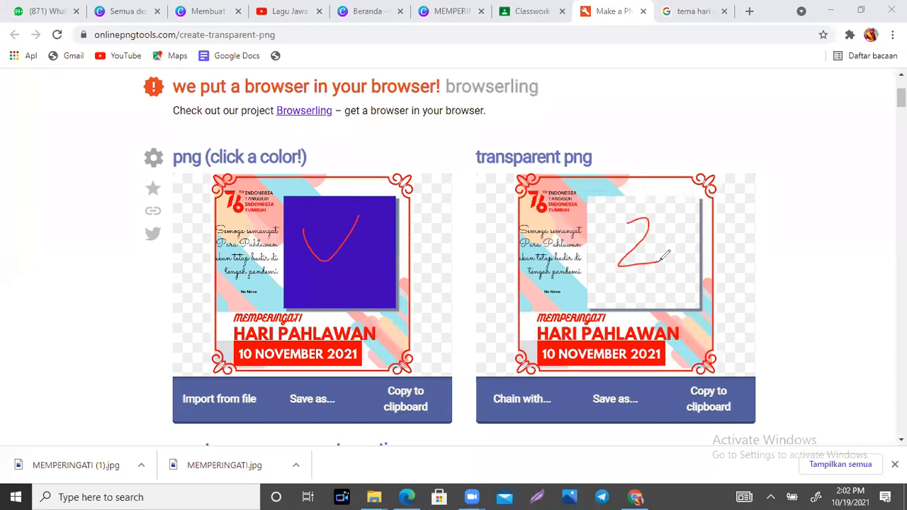
{"action": "left_click_drag", "start_coordinate": [312, 221], "coordinate": [373, 259]}
{"action": "left_click_drag", "start_coordinate": [630, 222], "coordinate": [675, 263]}
{"action": "left_click", "coordinate": [651, 109]}
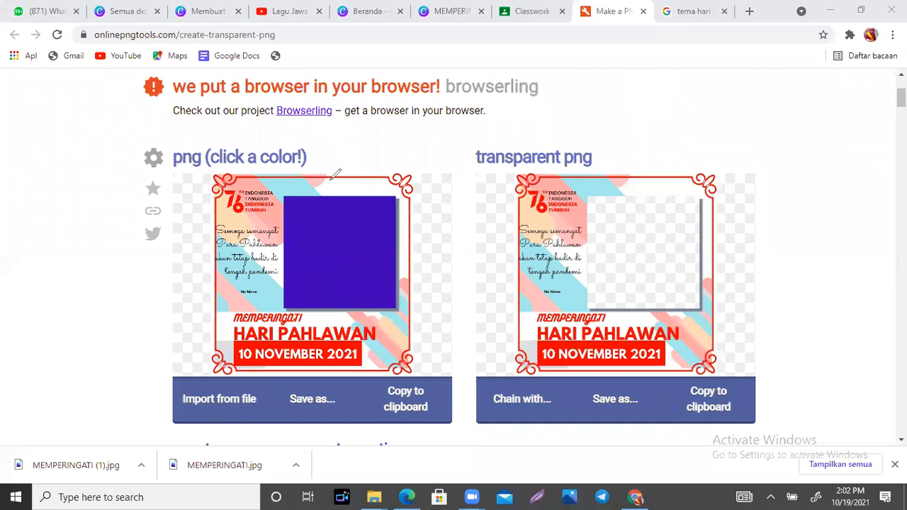
- Circle the purple square in the input image, then clear the annotations
{"action": "mouse_move", "coordinate": [327, 183]}
{"action": "left_mouse_down"}
{"action": "mouse_move", "coordinate": [346, 187]}
{"action": "mouse_move", "coordinate": [324, 192]}
{"action": "left_mouse_up"}
{"action": "mouse_move", "coordinate": [670, 177]}
{"action": "left_mouse_down"}
{"action": "mouse_move", "coordinate": [634, 192]}
{"action": "mouse_move", "coordinate": [666, 190]}
{"action": "left_mouse_up"}
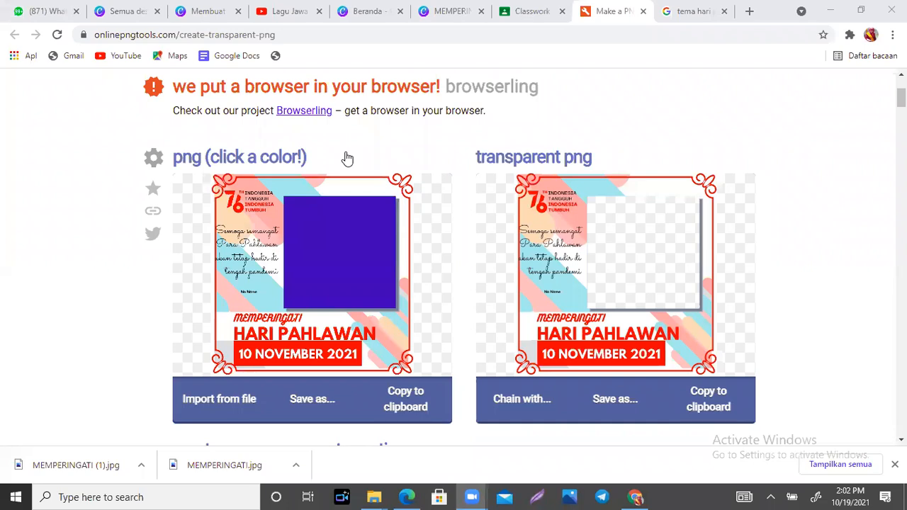
{"action": "mouse_move", "coordinate": [349, 213]}
{"action": "left_mouse_down"}
{"action": "mouse_move", "coordinate": [310, 212]}
{"action": "mouse_move", "coordinate": [319, 263]}
{"action": "mouse_move", "coordinate": [326, 220]}
{"action": "mouse_move", "coordinate": [353, 236]}
{"action": "mouse_move", "coordinate": [319, 275]}
{"action": "mouse_move", "coordinate": [360, 269]}
{"action": "mouse_move", "coordinate": [317, 260]}
{"action": "mouse_move", "coordinate": [341, 264]}
{"action": "mouse_move", "coordinate": [321, 287]}
{"action": "mouse_move", "coordinate": [335, 263]}
{"action": "mouse_move", "coordinate": [316, 244]}
{"action": "left_mouse_up"}
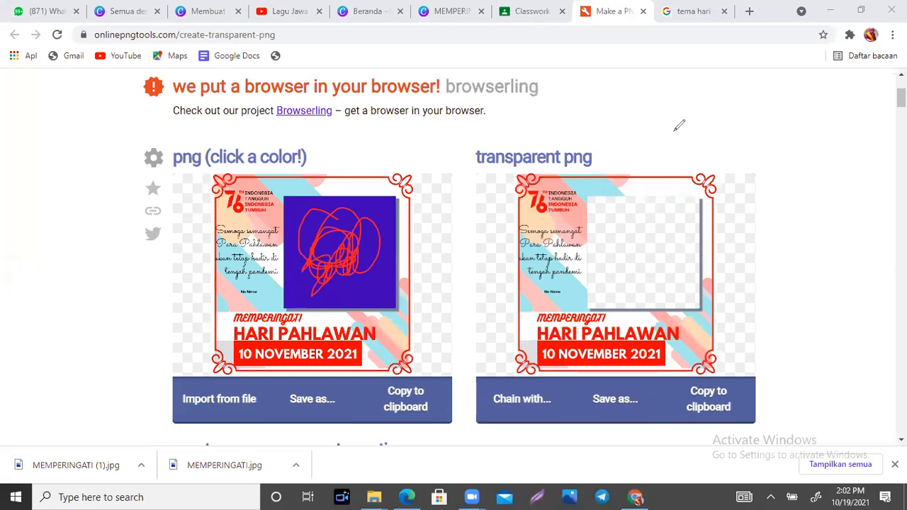
{"action": "left_click", "coordinate": [687, 106]}
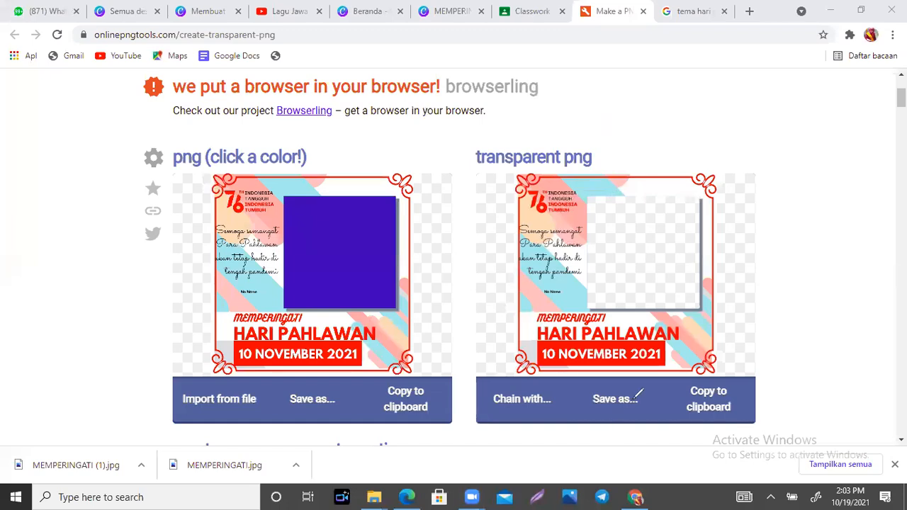
- Download the transparent result as a PNG via Save as
{"action": "mouse_move", "coordinate": [604, 387]}
{"action": "left_mouse_down"}
{"action": "mouse_move", "coordinate": [624, 439]}
{"action": "mouse_move", "coordinate": [645, 411]}
{"action": "mouse_move", "coordinate": [620, 386]}
{"action": "left_mouse_up"}
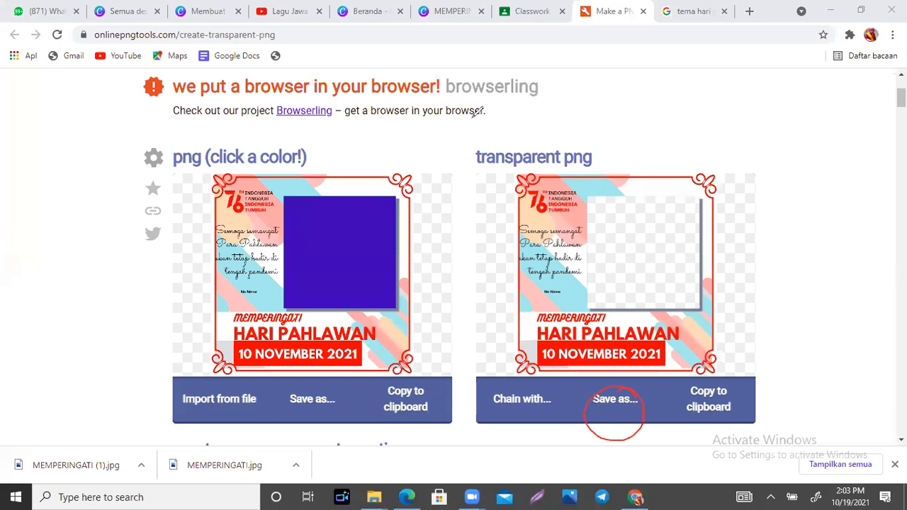
{"action": "left_click", "coordinate": [616, 409]}
{"action": "left_click", "coordinate": [553, 401]}
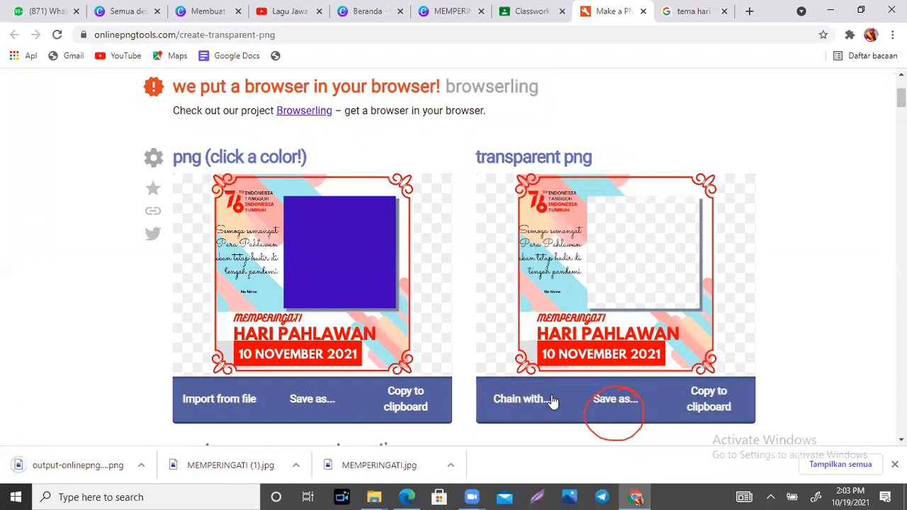
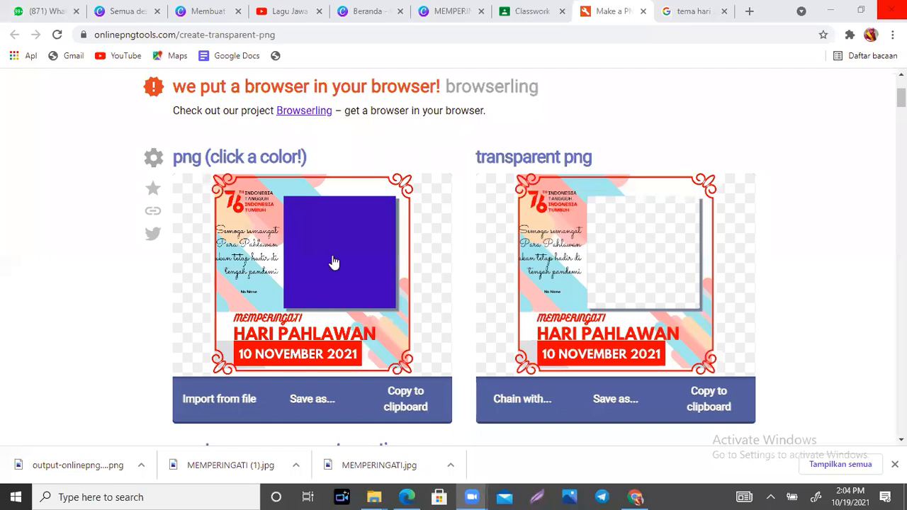
- Make the frame's purple photo box transparent in onlinepngtools, then switch to the Classroom Classwork page
{"action": "left_click", "coordinate": [377, 187]}
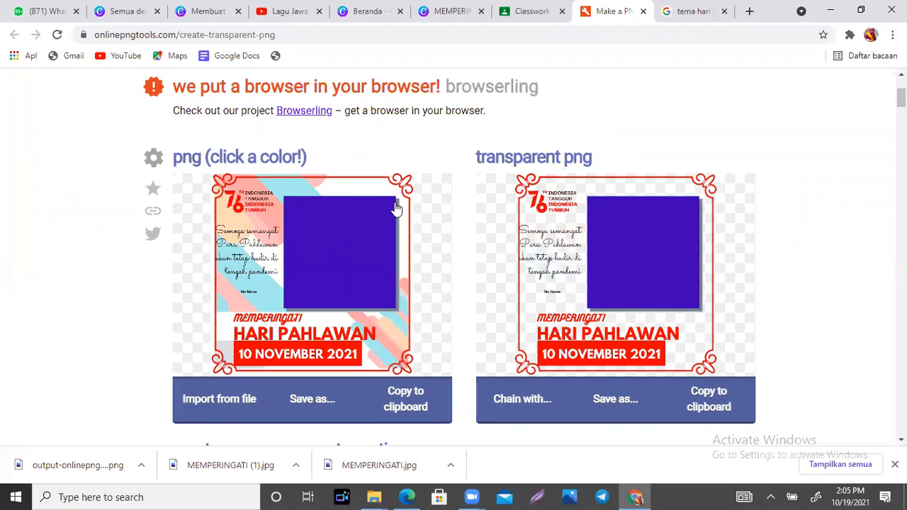
{"action": "left_click", "coordinate": [344, 265]}
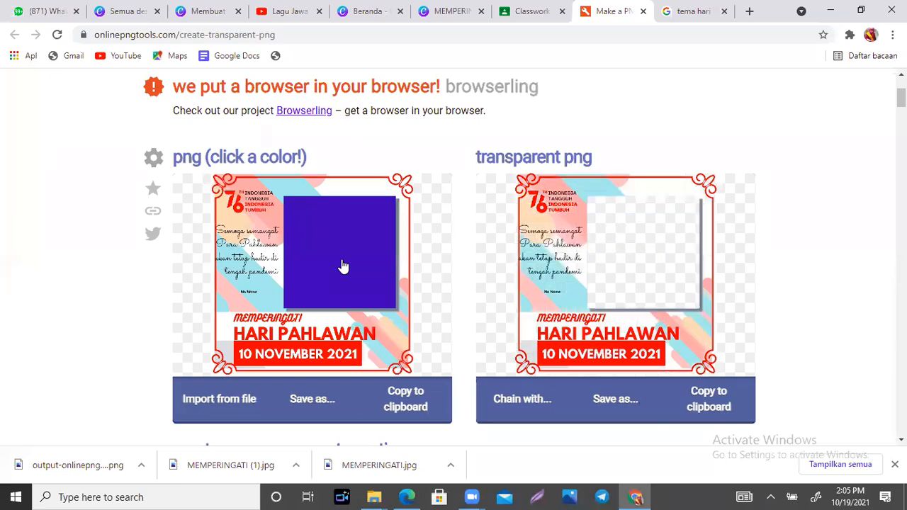
{"action": "left_click", "coordinate": [475, 133]}
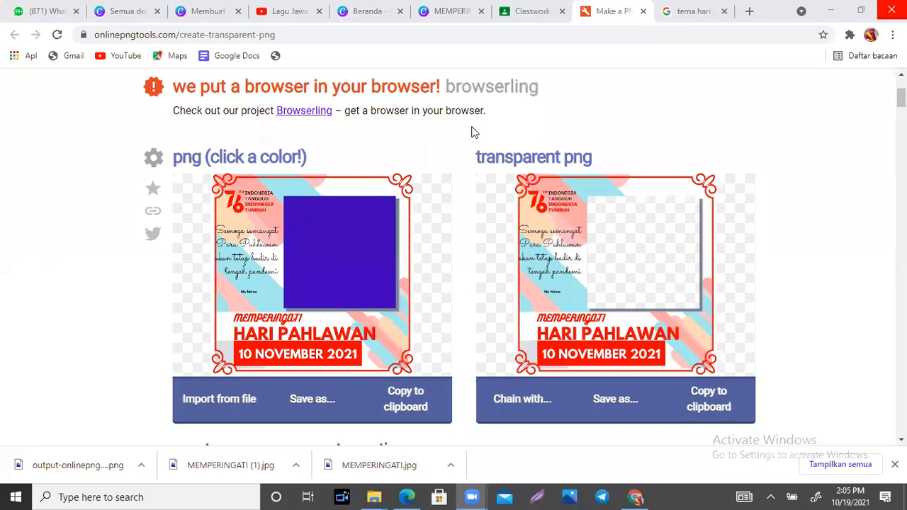
{"action": "left_click", "coordinate": [554, 7]}
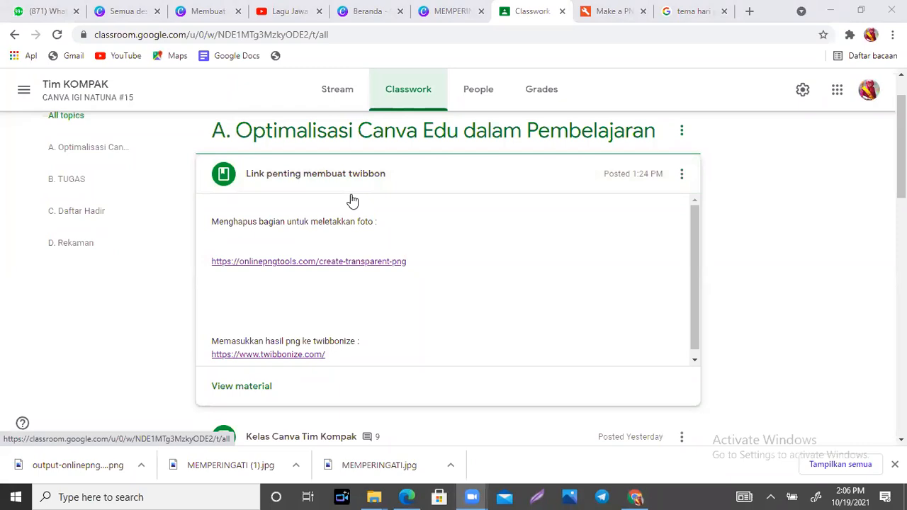
- Reload the onlinepngtools transparent-PNG page to clear the frame image, then return to Classwork
{"action": "left_click", "coordinate": [614, 10]}
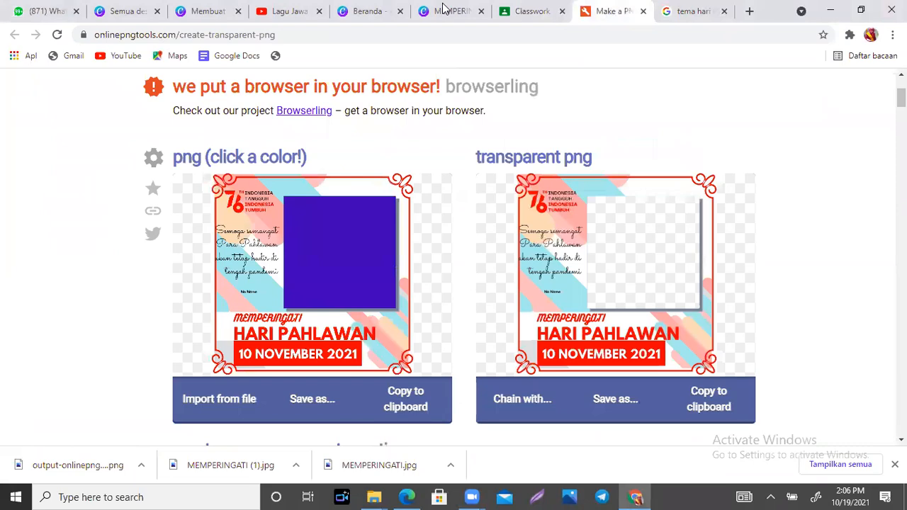
{"action": "left_click", "coordinate": [294, 34]}
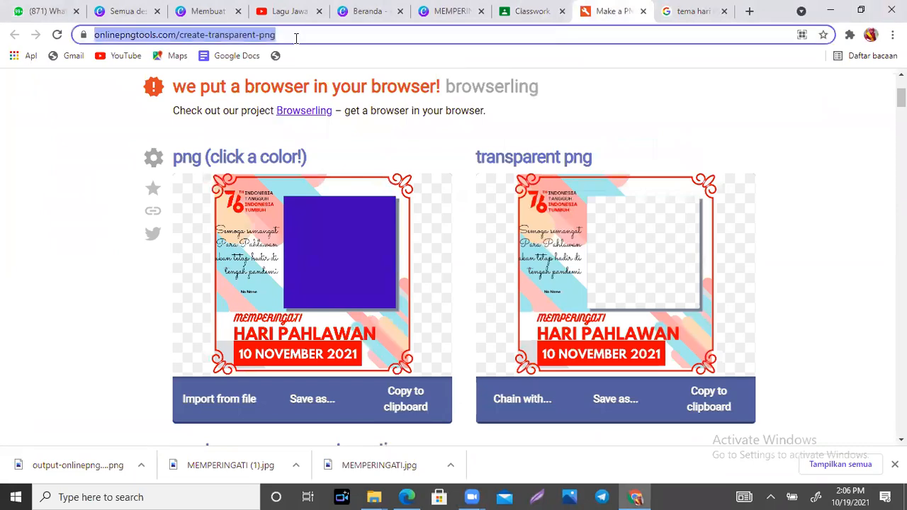
{"action": "left_click", "coordinate": [254, 72]}
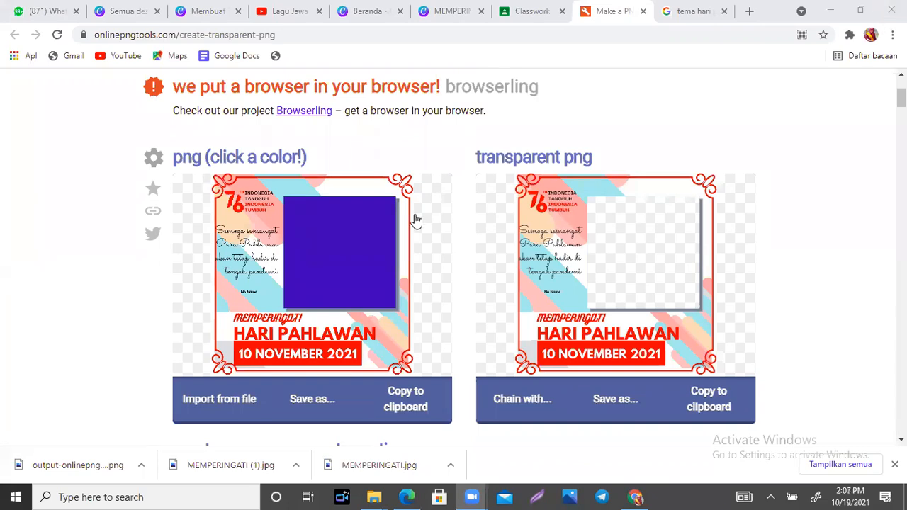
{"action": "left_click", "coordinate": [57, 35]}
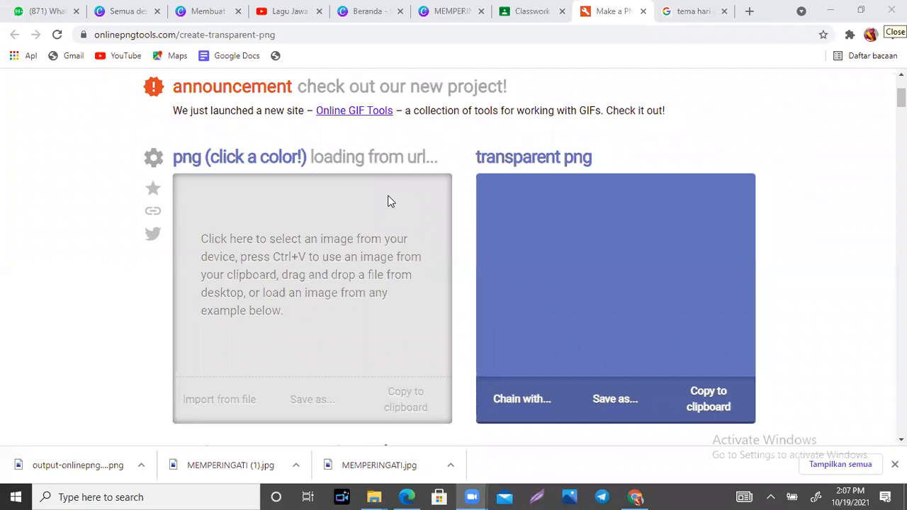
{"action": "left_click", "coordinate": [524, 10]}
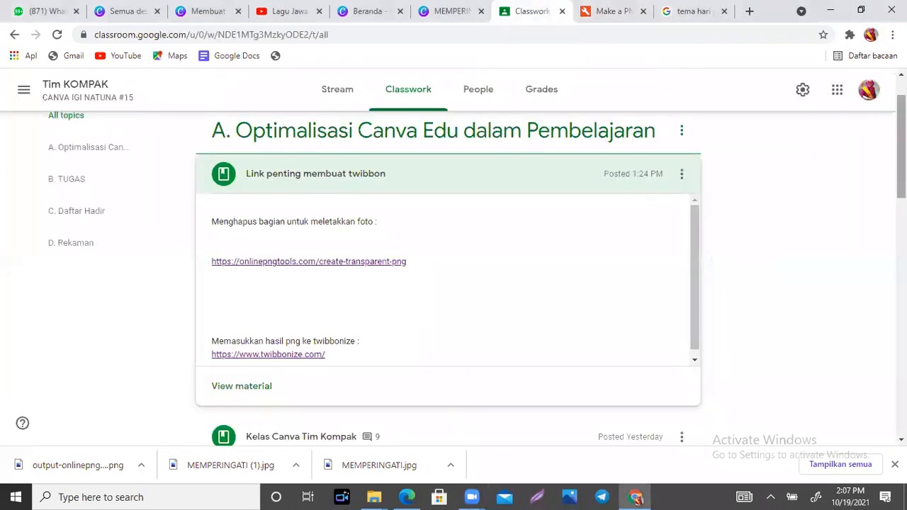
- Expand the Kelas Canva Tim Kompak post and check its Canva invite link
{"action": "scroll", "coordinate": [448, 284], "scroll_direction": "down", "scroll_amount": 1}
{"action": "scroll", "coordinate": [448, 283], "scroll_direction": "down", "scroll_amount": 2}
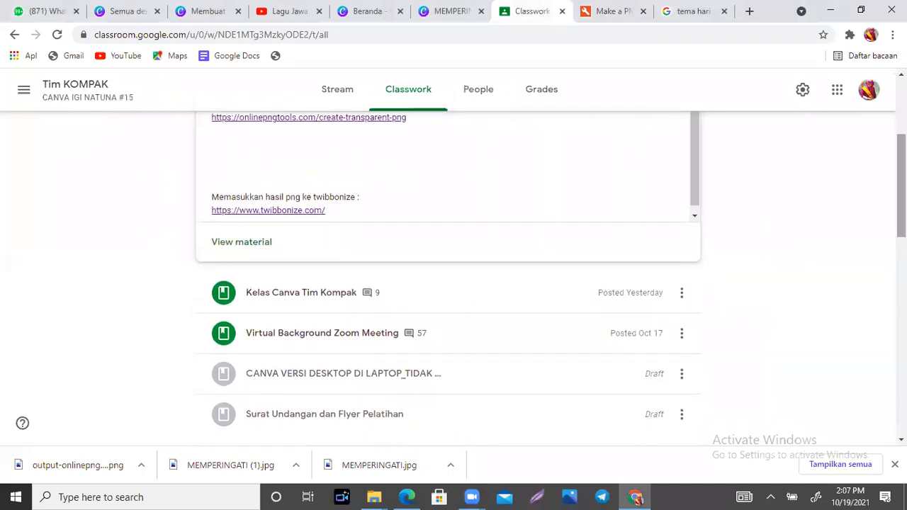
{"action": "scroll", "coordinate": [448, 283], "scroll_direction": "up", "scroll_amount": 2}
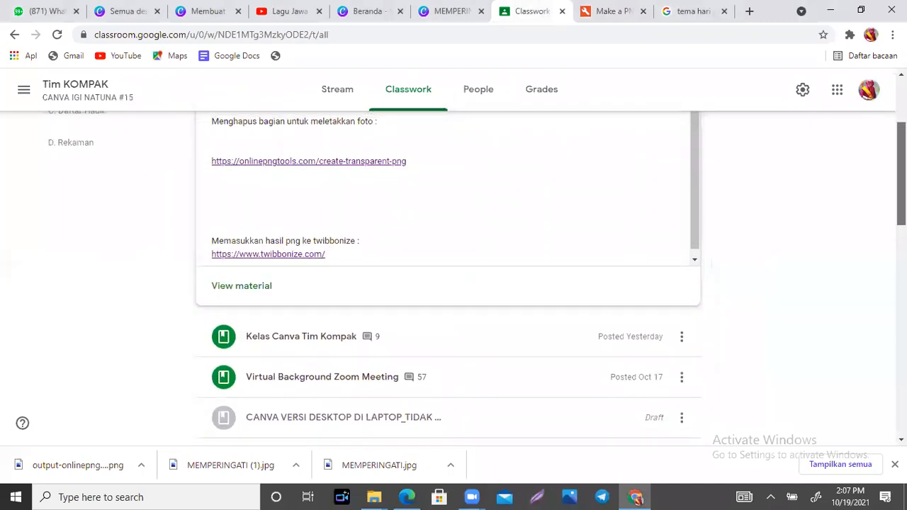
{"action": "scroll", "coordinate": [448, 283], "scroll_direction": "down", "scroll_amount": 2}
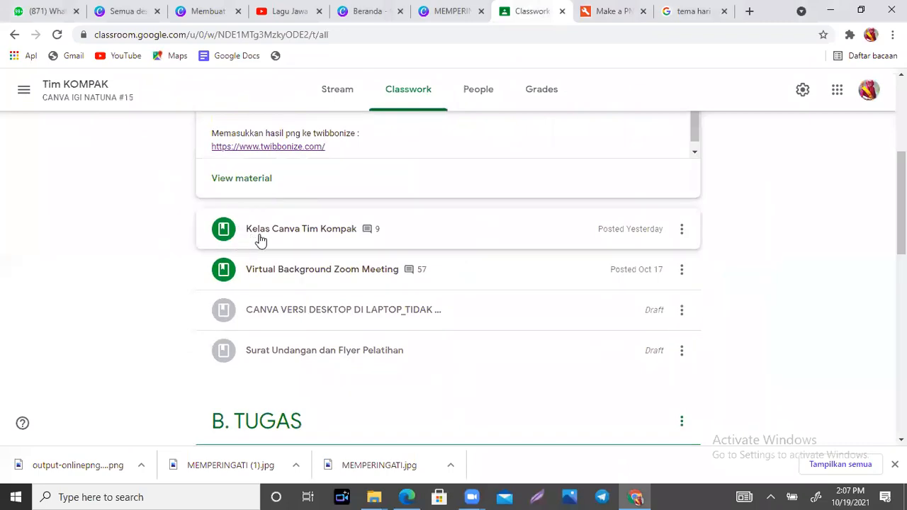
{"action": "left_click", "coordinate": [328, 229]}
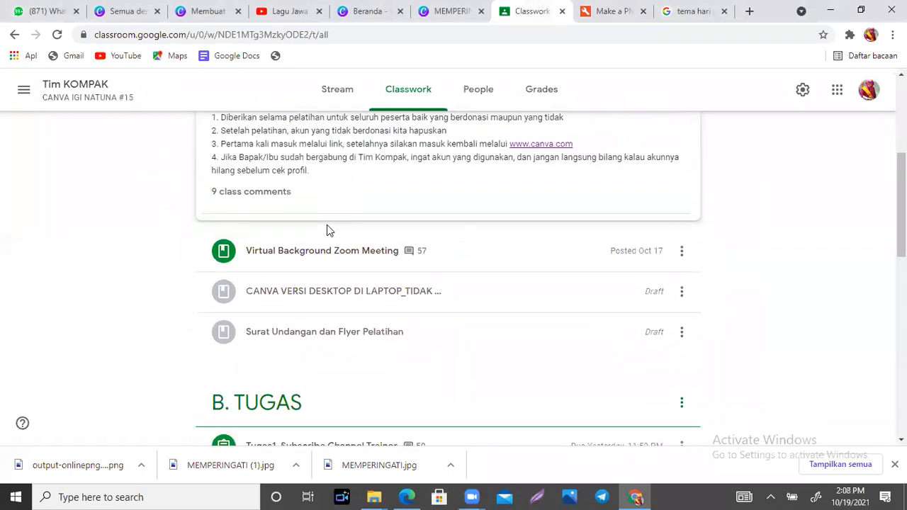
{"action": "left_click_drag", "start_coordinate": [901, 198], "coordinate": [901, 155]}
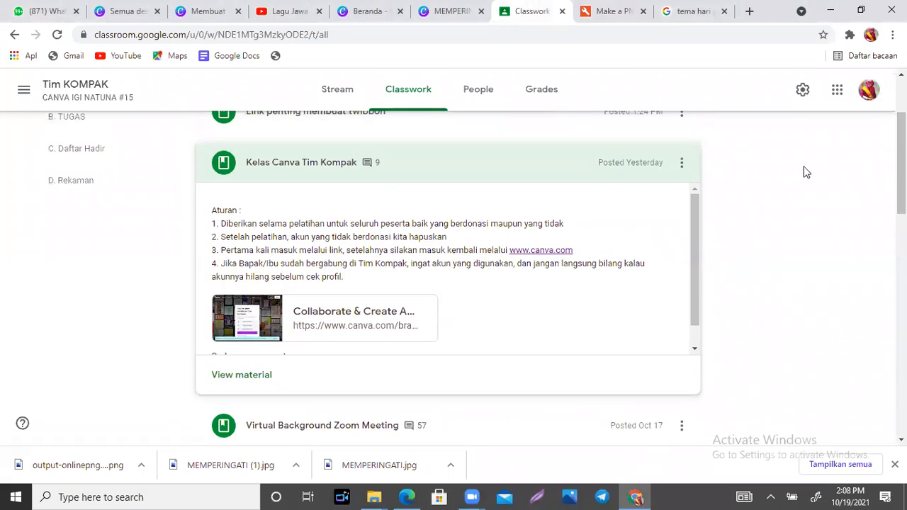
{"action": "left_click", "coordinate": [341, 323]}
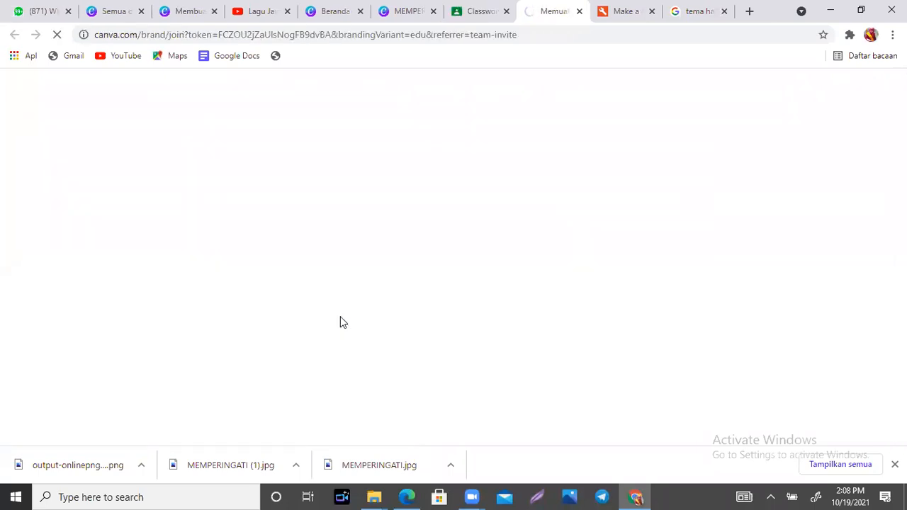
{"action": "left_click", "coordinate": [580, 12]}
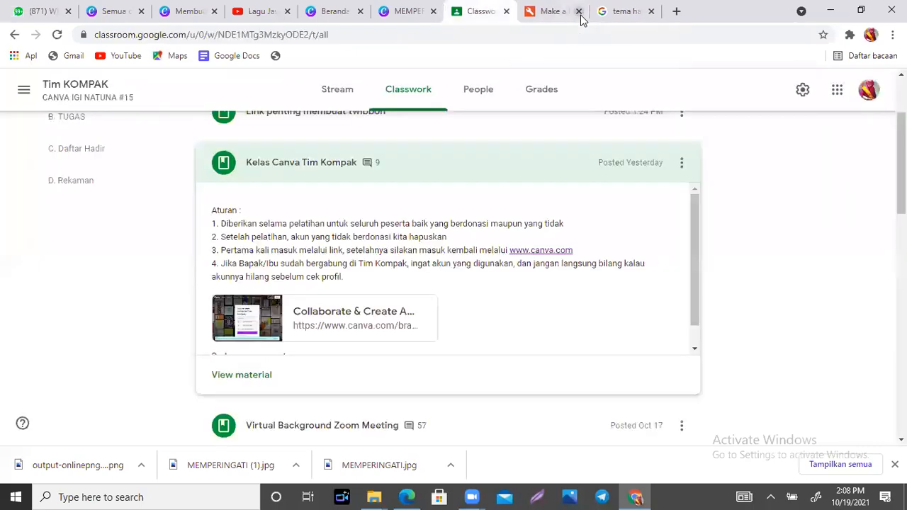
- Copy the Canva invite link's address and open a Guest browser window
{"action": "right_click", "coordinate": [350, 312]}
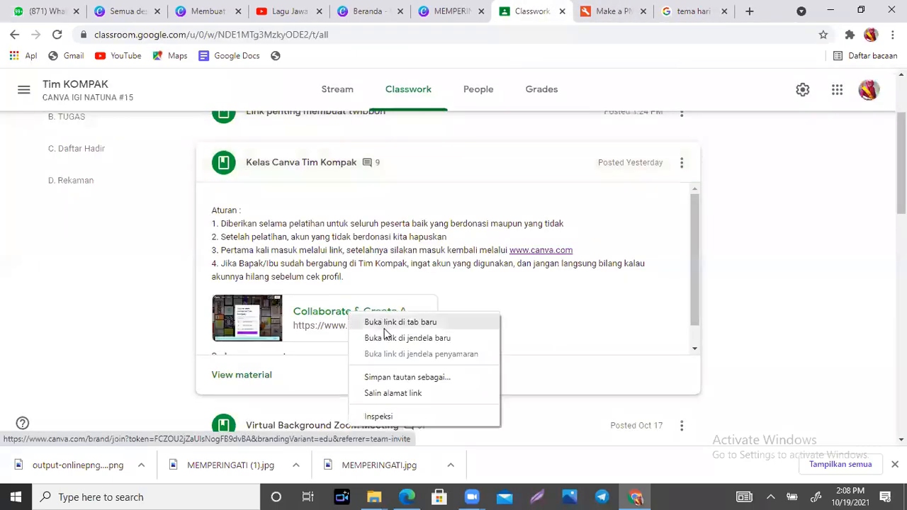
{"action": "left_click", "coordinate": [388, 394]}
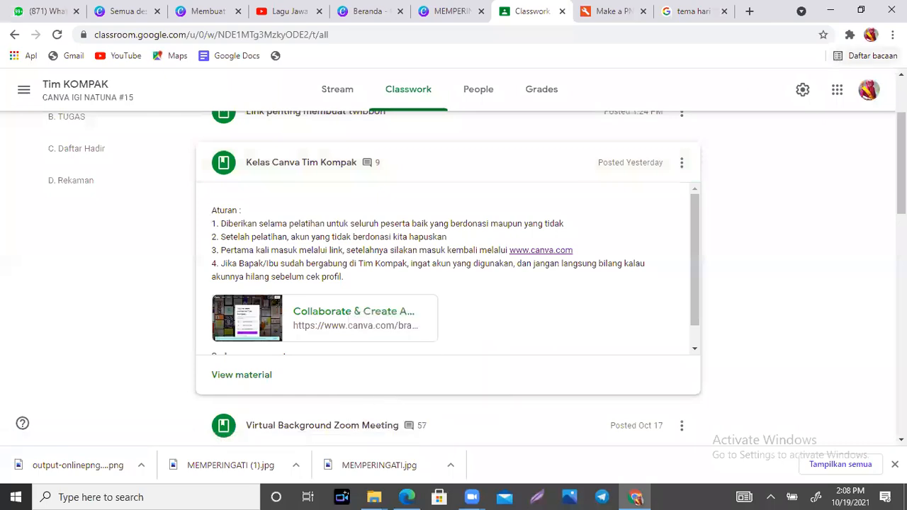
{"action": "left_click", "coordinate": [872, 34]}
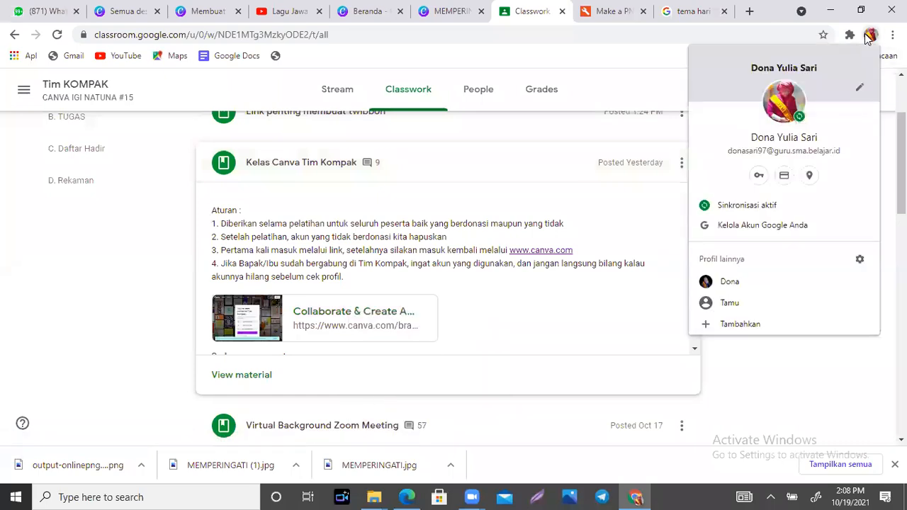
{"action": "left_click", "coordinate": [730, 303]}
- Load the pasted Tim Kompak invite in the guest window and choose Daftar dengan Google
{"action": "key", "text": "ctrl+v"}
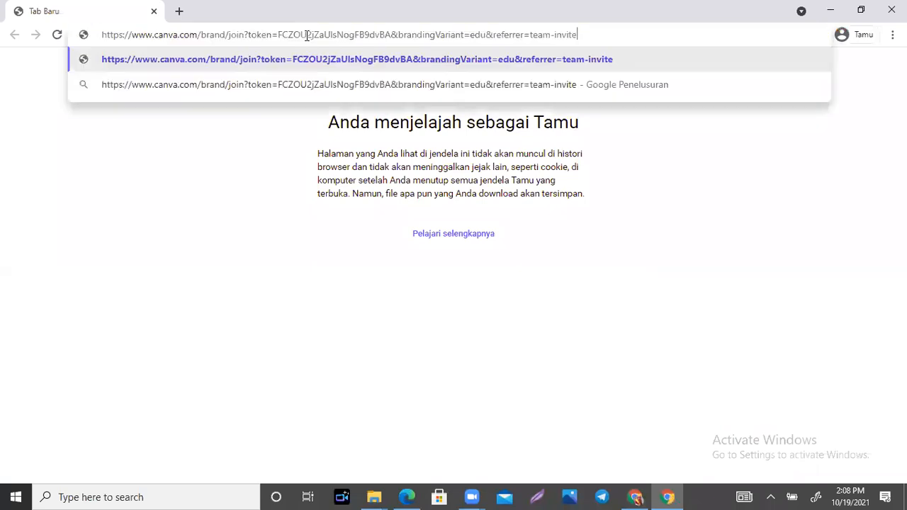
{"action": "key", "text": "Return"}
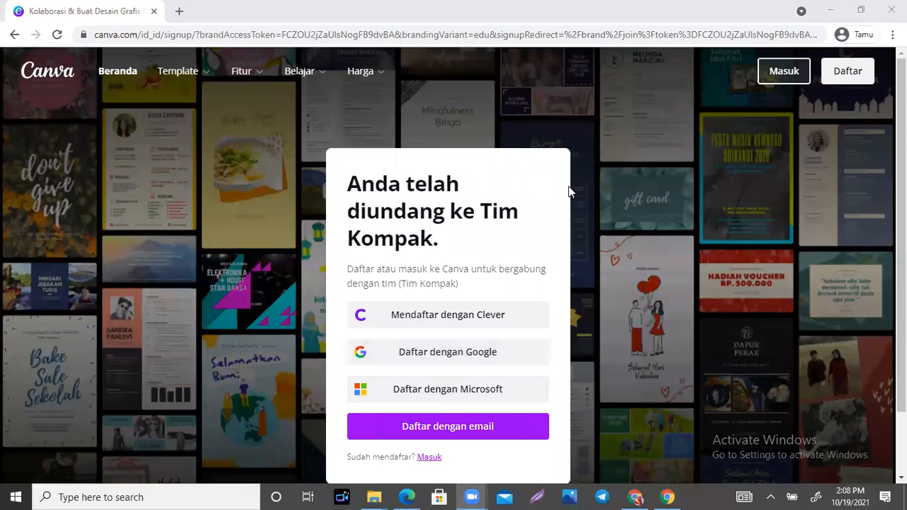
{"action": "mouse_move", "coordinate": [506, 347]}
{"action": "left_mouse_down"}
{"action": "mouse_move", "coordinate": [449, 390]}
{"action": "mouse_move", "coordinate": [468, 320]}
{"action": "left_mouse_up"}
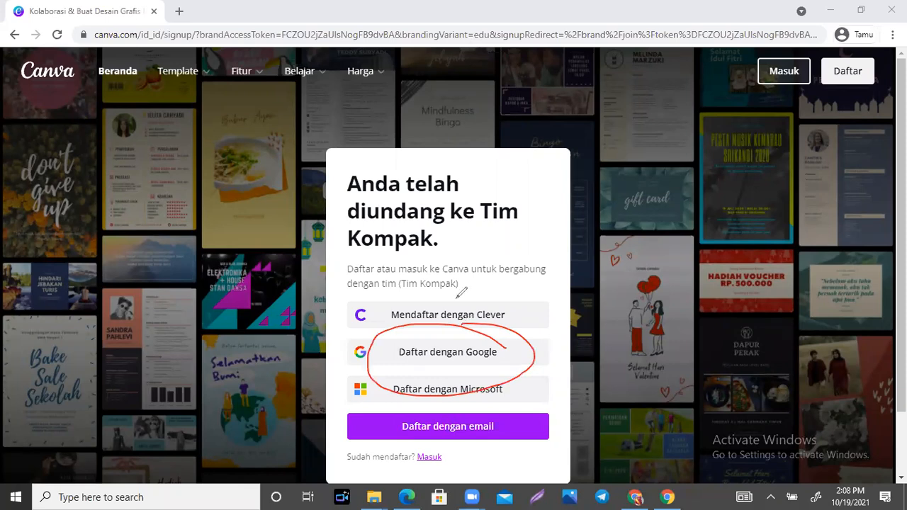
{"action": "left_click", "coordinate": [548, 36]}
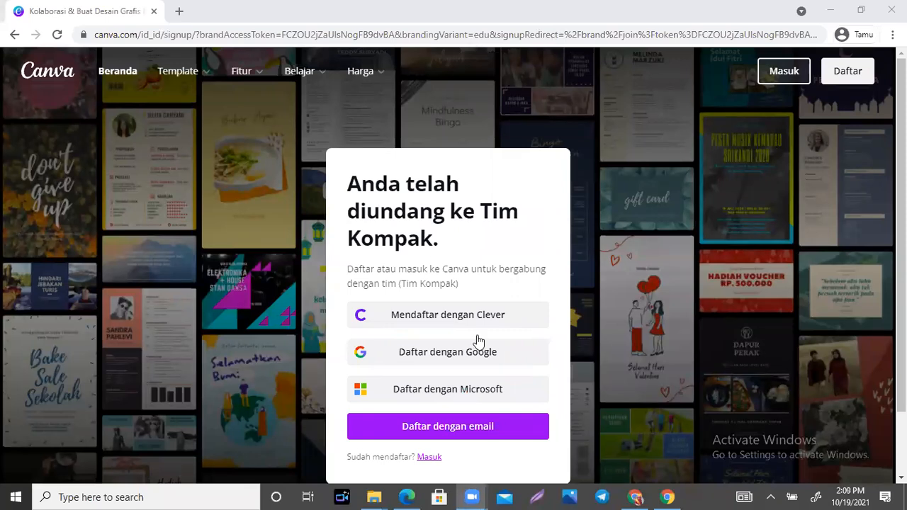
{"action": "left_click", "coordinate": [431, 356]}
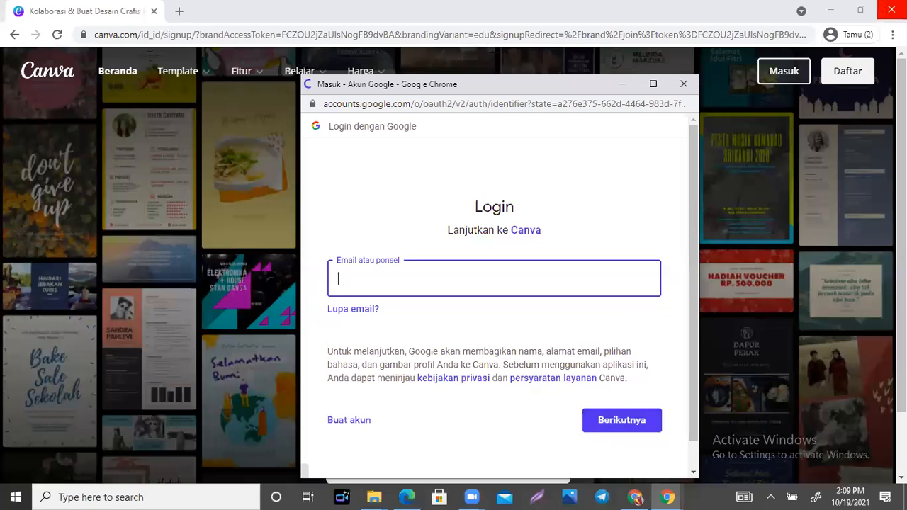
- Close the Canva guest window and the Google login popup
{"action": "left_click", "coordinate": [891, 10]}
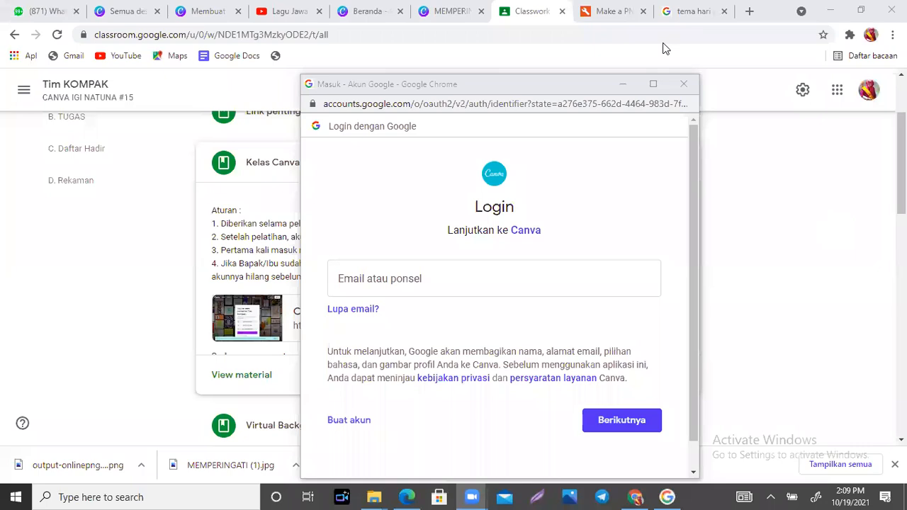
{"action": "left_click", "coordinate": [684, 87]}
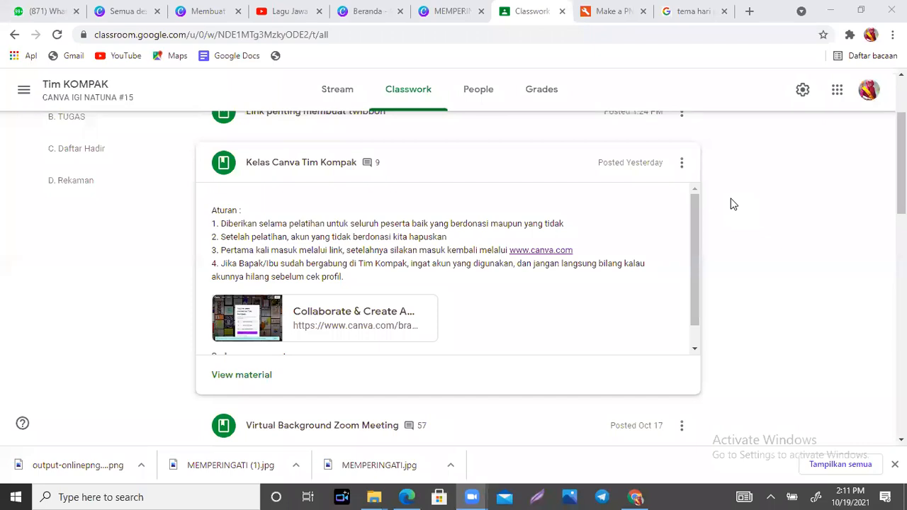
- Go back to the Make a PNG tool and open its file picker on Downloads
{"action": "left_click", "coordinate": [614, 13]}
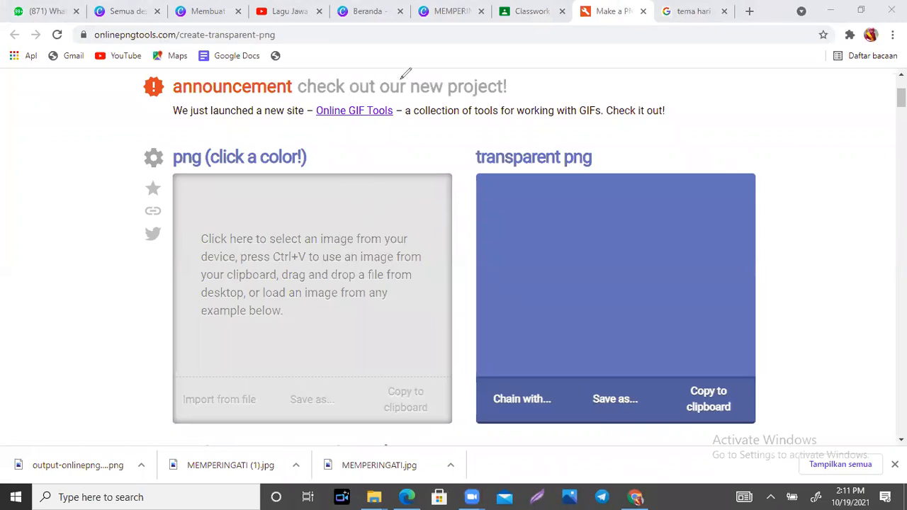
{"action": "mouse_move", "coordinate": [303, 210]}
{"action": "left_mouse_down"}
{"action": "mouse_move", "coordinate": [310, 198]}
{"action": "mouse_move", "coordinate": [311, 226]}
{"action": "mouse_move", "coordinate": [321, 226]}
{"action": "left_mouse_up"}
{"action": "mouse_move", "coordinate": [638, 192]}
{"action": "left_mouse_down"}
{"action": "mouse_move", "coordinate": [657, 203]}
{"action": "mouse_move", "coordinate": [634, 221]}
{"action": "mouse_move", "coordinate": [660, 220]}
{"action": "left_mouse_up"}
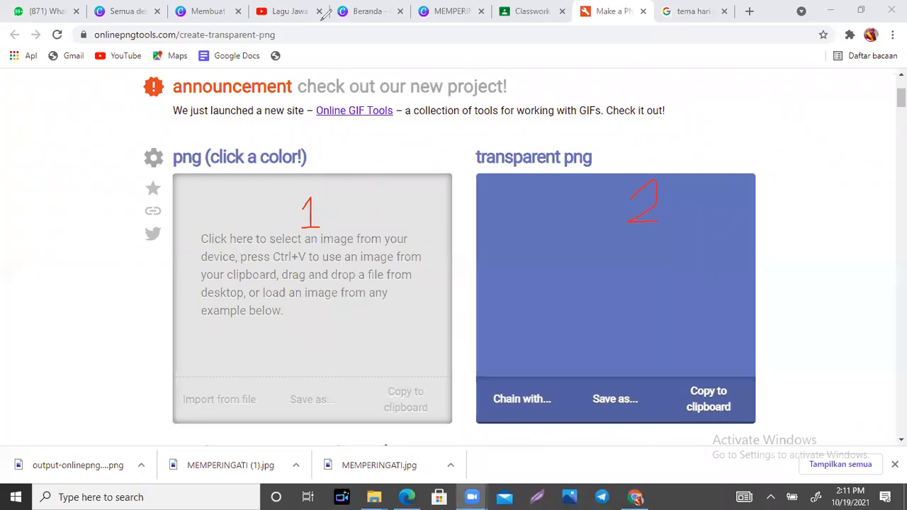
{"action": "left_click", "coordinate": [282, 256]}
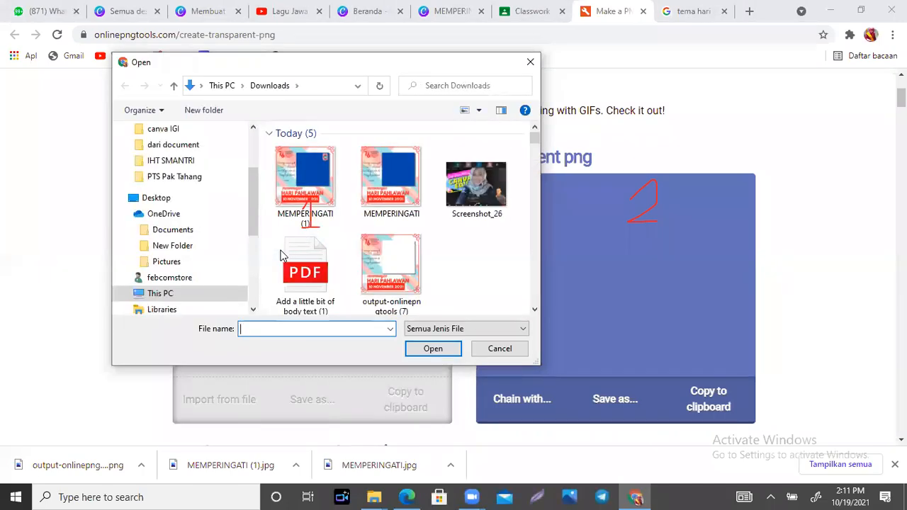
- Load MEMPERINGATI (1) from Downloads into the transparent-PNG converter
{"action": "left_click", "coordinate": [317, 177]}
{"action": "left_click", "coordinate": [431, 349]}
{"action": "left_click", "coordinate": [431, 349]}
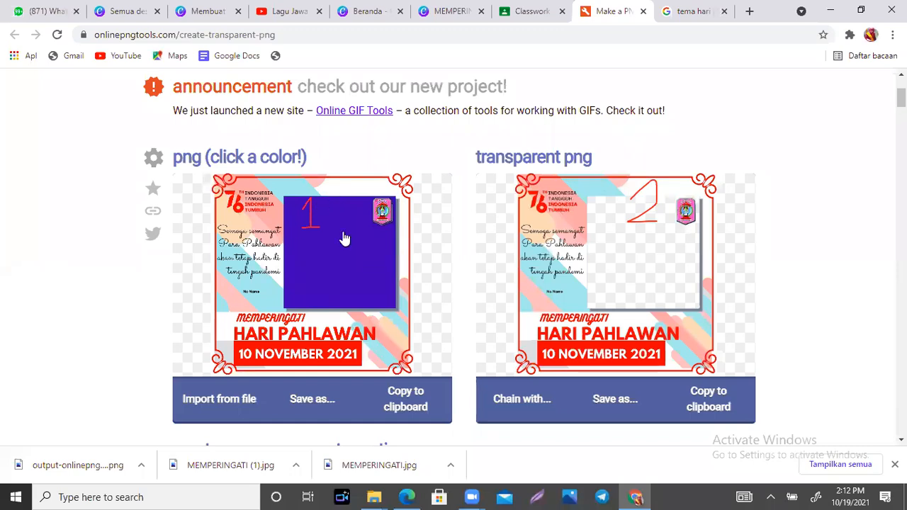
- Test making the light stripe, red/pink and red banner colours transparent
{"action": "left_click", "coordinate": [329, 188]}
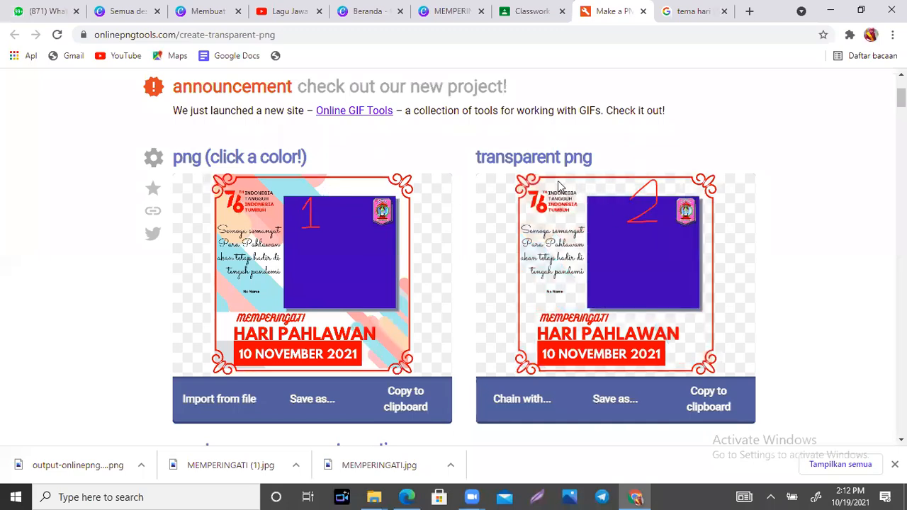
{"action": "left_click", "coordinate": [386, 343]}
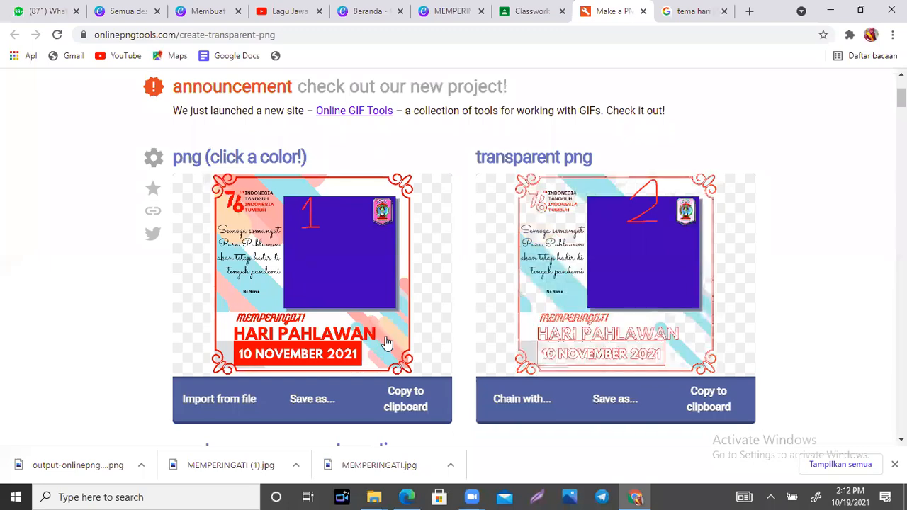
{"action": "left_click", "coordinate": [248, 351]}
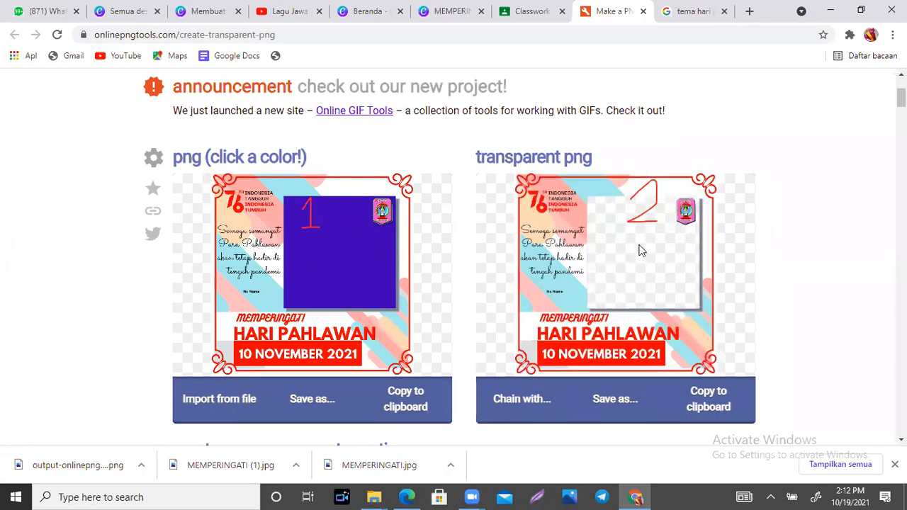
- Bring up the Save as options for the transparent Hari Pahlawan frame PNG
{"action": "left_click", "coordinate": [607, 409]}
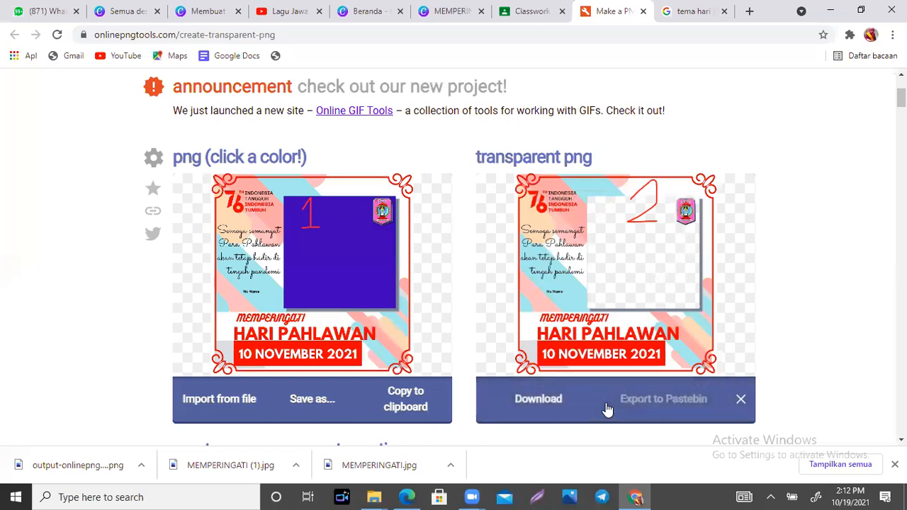
{"action": "left_click", "coordinate": [391, 197]}
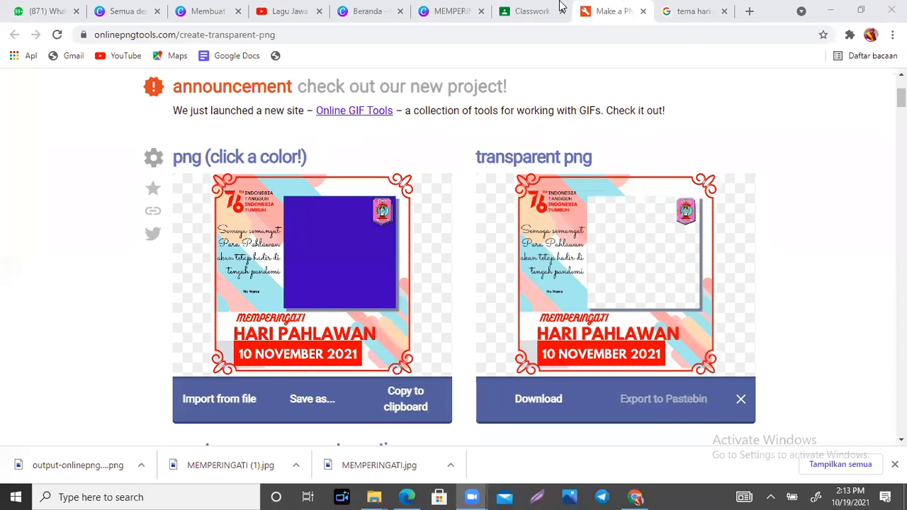
- Expand 'Link penting membuat twibbon' on Classwork and open its twibbonize.com link in a new tab
{"action": "left_click", "coordinate": [536, 9]}
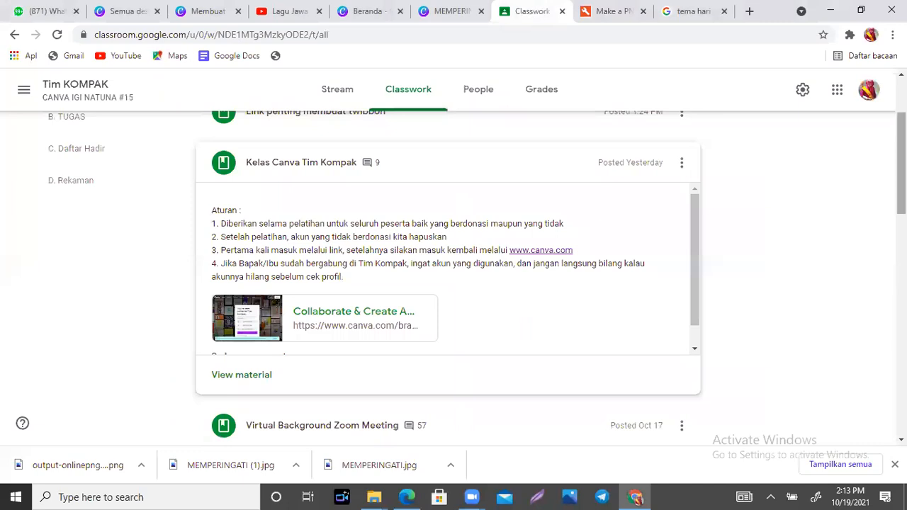
{"action": "scroll", "coordinate": [448, 177], "scroll_direction": "up", "scroll_amount": 2}
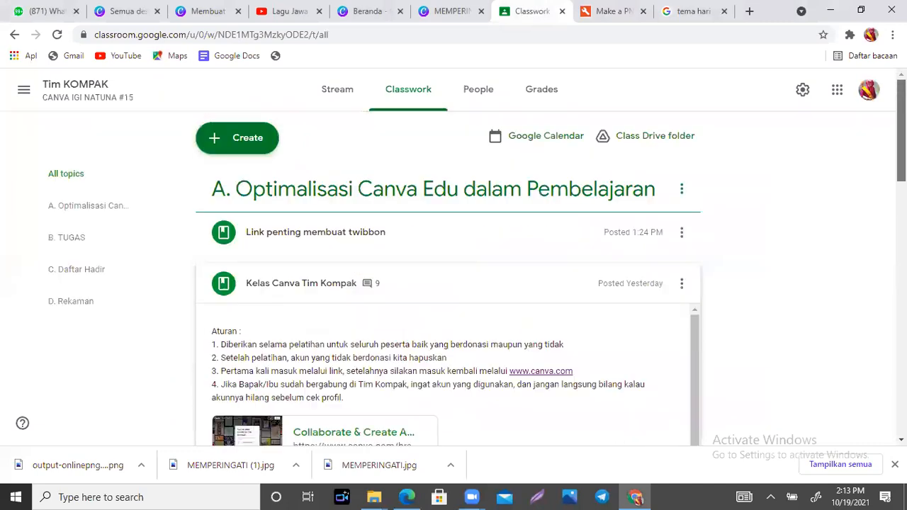
{"action": "left_click", "coordinate": [309, 240]}
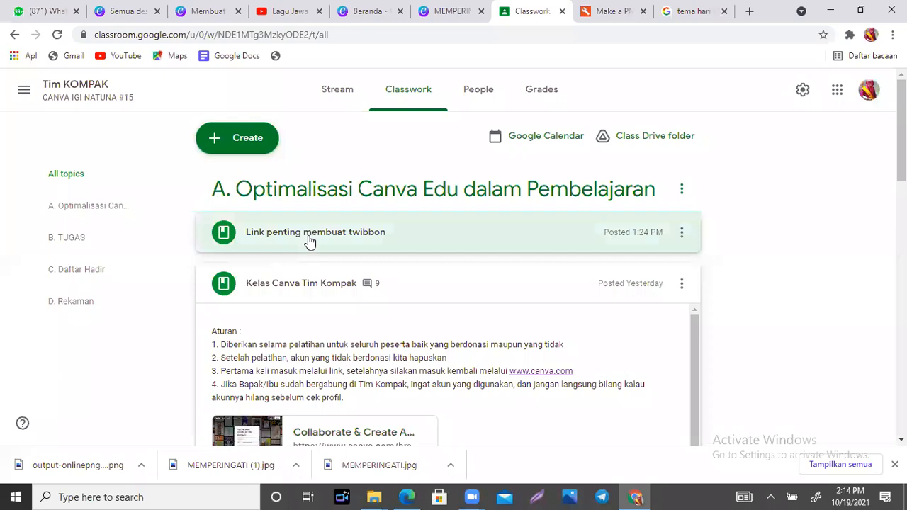
{"action": "scroll", "coordinate": [470, 202], "scroll_direction": "down", "scroll_amount": 2}
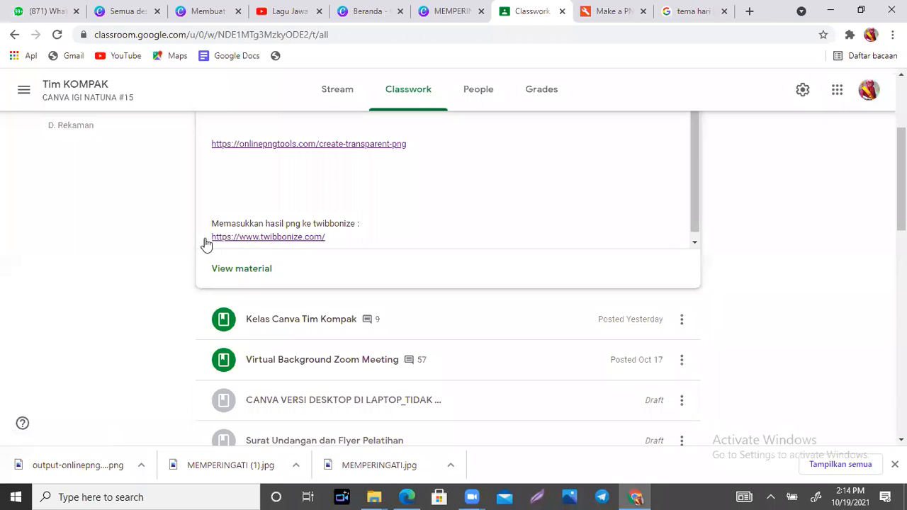
{"action": "left_click", "coordinate": [241, 237]}
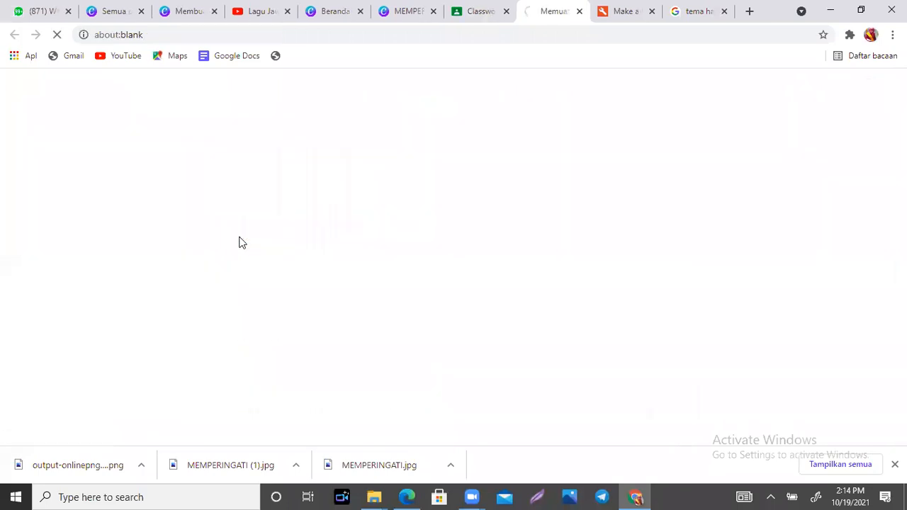
- Sign the current account out with Log Out at the top right of Twibbonize's home page
{"action": "left_click", "coordinate": [190, 31]}
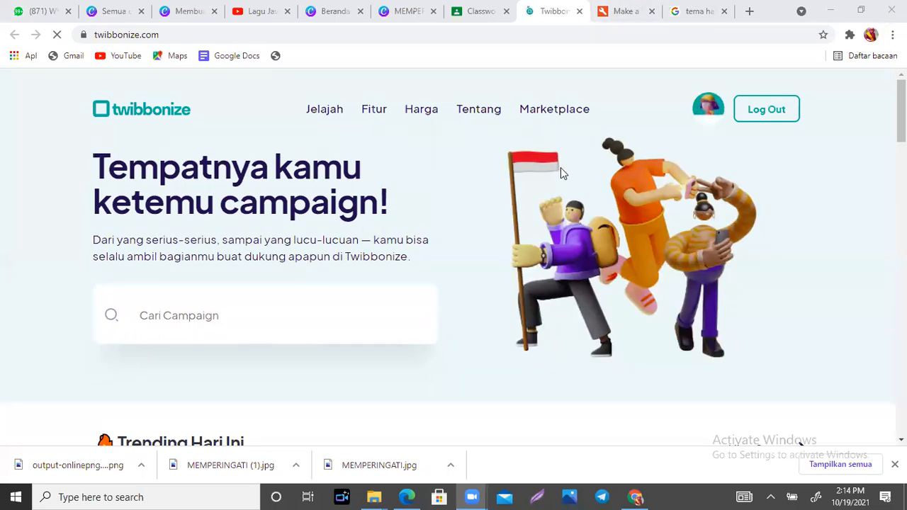
{"action": "left_click", "coordinate": [758, 109]}
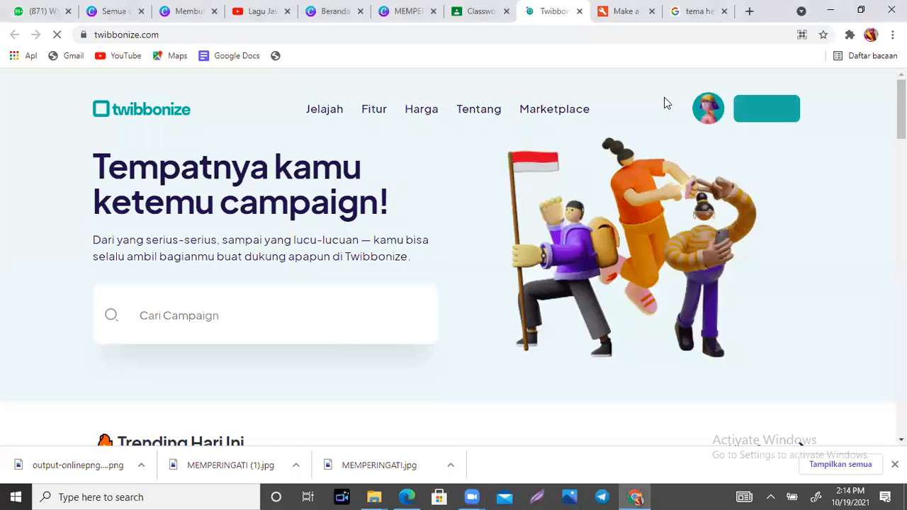
{"action": "left_click", "coordinate": [399, 208]}
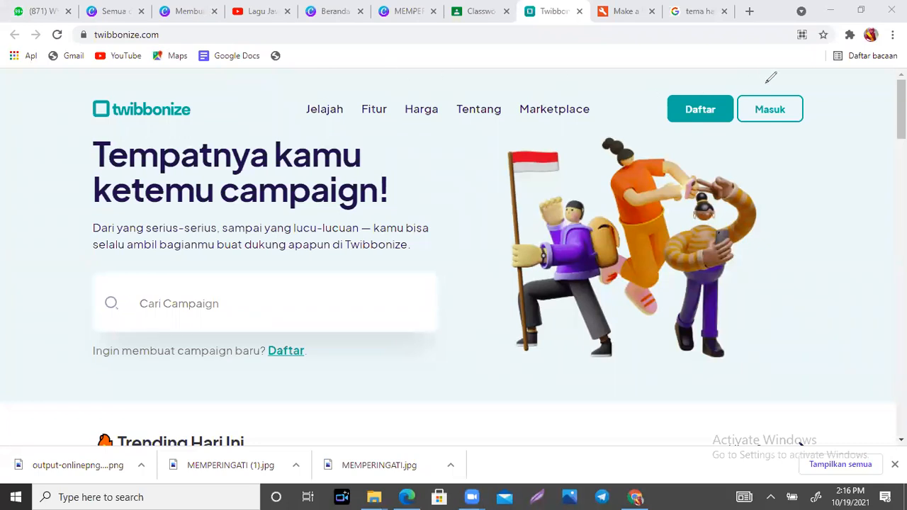
- Open the Masuk sign-in page from the top right of the signed-out Twibbonize home page
{"action": "mouse_move", "coordinate": [816, 82]}
{"action": "left_mouse_down"}
{"action": "mouse_move", "coordinate": [707, 65]}
{"action": "mouse_move", "coordinate": [660, 80]}
{"action": "mouse_move", "coordinate": [653, 106]}
{"action": "mouse_move", "coordinate": [822, 127]}
{"action": "mouse_move", "coordinate": [812, 80]}
{"action": "left_mouse_up"}
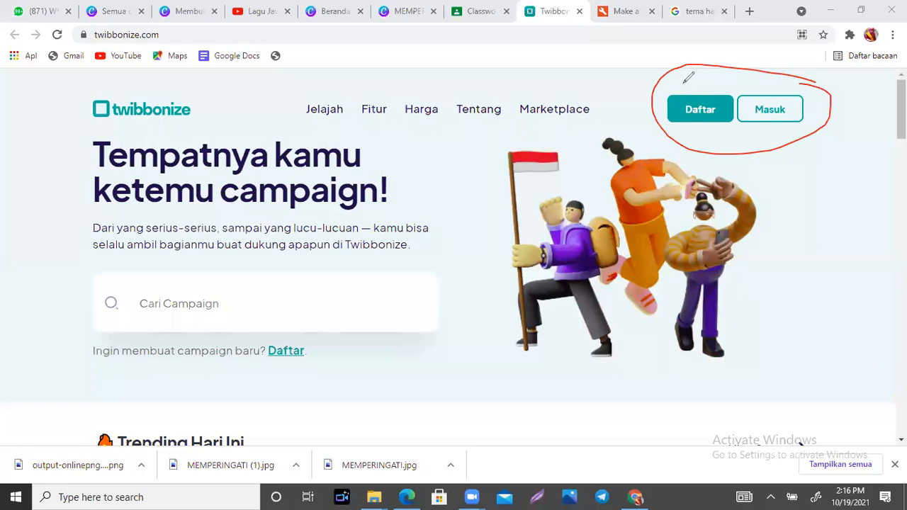
{"action": "mouse_move", "coordinate": [678, 86]}
{"action": "left_mouse_down"}
{"action": "mouse_move", "coordinate": [706, 87]}
{"action": "mouse_move", "coordinate": [781, 87]}
{"action": "left_mouse_up"}
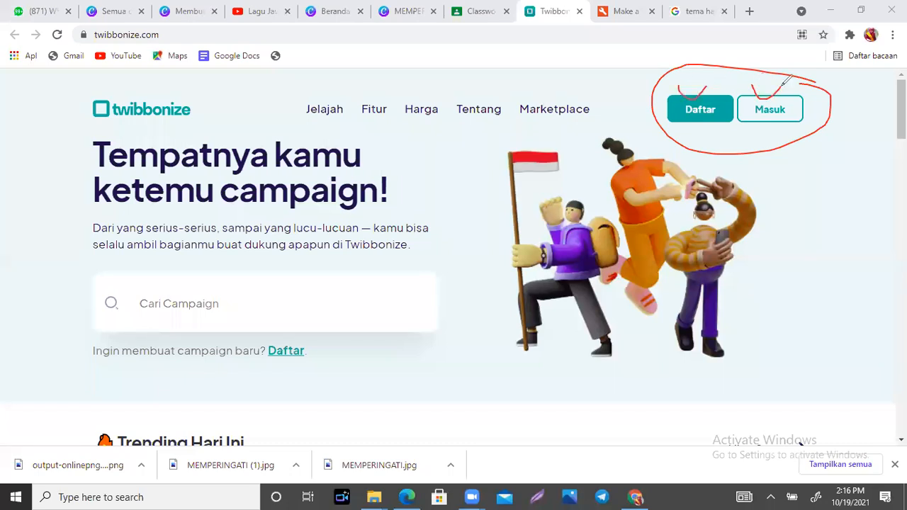
{"action": "left_click", "coordinate": [723, 64]}
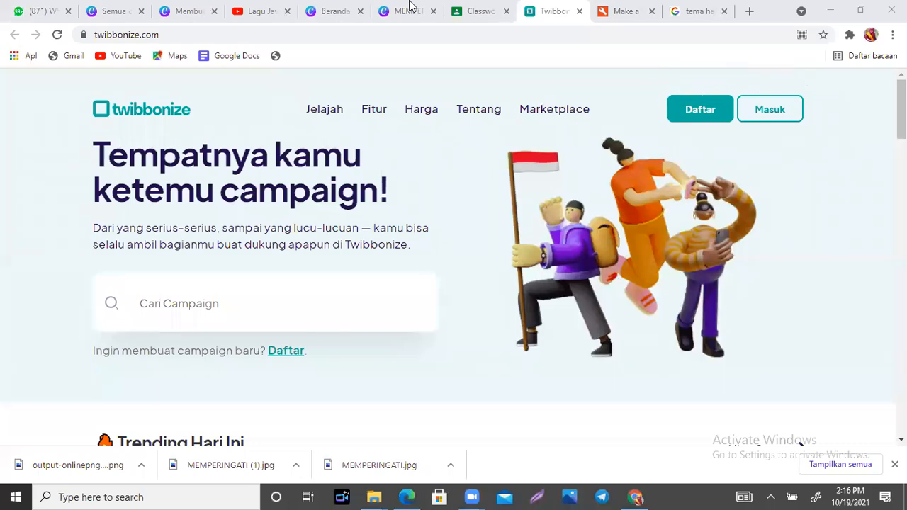
- Log in with Google, picking the account in the chooser, to reach Campaign Saya
{"action": "left_click", "coordinate": [783, 122]}
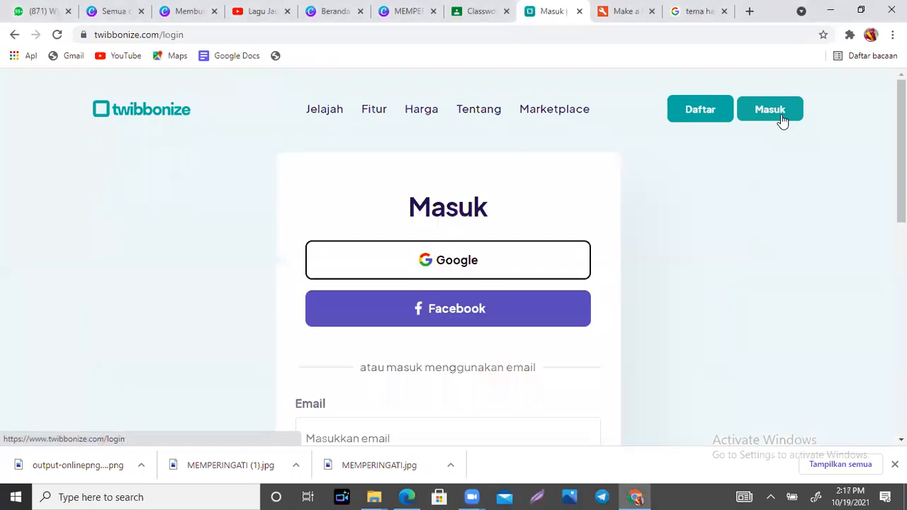
{"action": "left_click", "coordinate": [449, 263]}
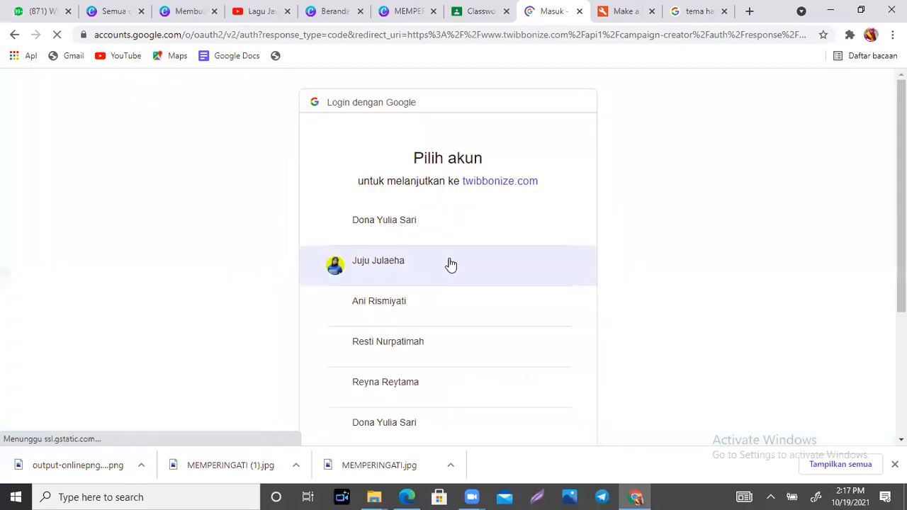
{"action": "left_click", "coordinate": [413, 225]}
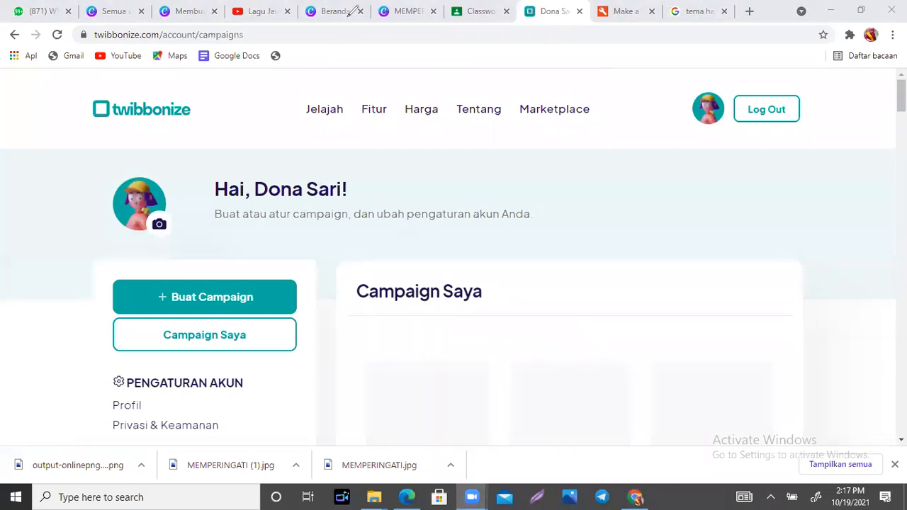
- Look through the loaded Campaign Saya list, including Siap Jadi Guru Milenial and Sumpah Pemuda
{"action": "mouse_move", "coordinate": [337, 162]}
{"action": "left_mouse_down"}
{"action": "mouse_move", "coordinate": [392, 200]}
{"action": "mouse_move", "coordinate": [340, 168]}
{"action": "left_mouse_up"}
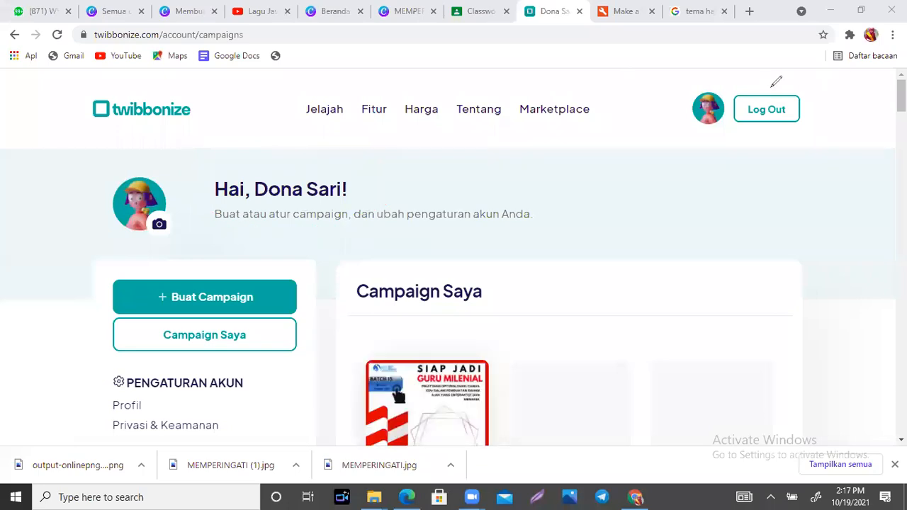
{"action": "left_click", "coordinate": [902, 95]}
{"action": "left_click_drag", "start_coordinate": [901, 95], "coordinate": [902, 191]}
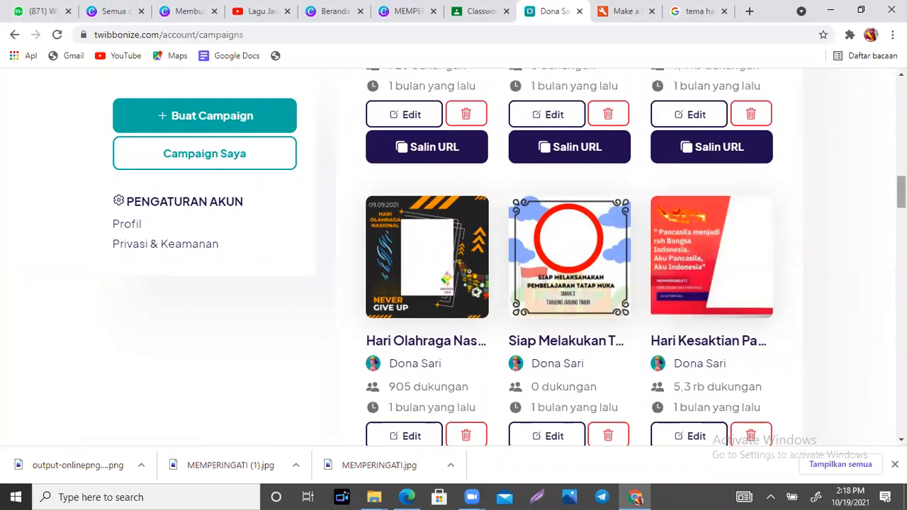
{"action": "scroll", "coordinate": [567, 255], "scroll_direction": "down", "scroll_amount": 5}
{"action": "scroll", "coordinate": [408, 154], "scroll_direction": "up", "scroll_amount": 10}
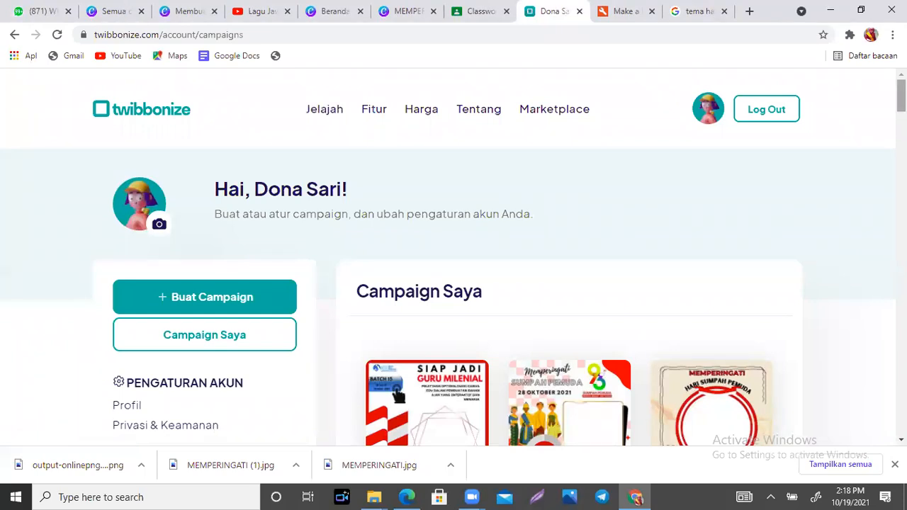
{"action": "scroll", "coordinate": [397, 394], "scroll_direction": "down", "scroll_amount": 12}
{"action": "scroll", "coordinate": [399, 395], "scroll_direction": "down", "scroll_amount": 8}
{"action": "scroll", "coordinate": [399, 395], "scroll_direction": "up", "scroll_amount": 20}
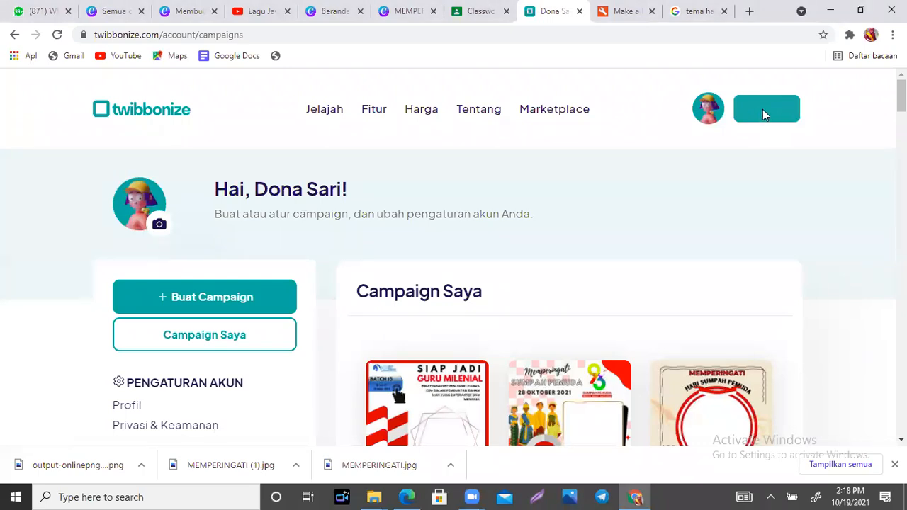
- Go to twibbonize.com via the 'tw' address bar suggestion
{"action": "left_click", "coordinate": [251, 37]}
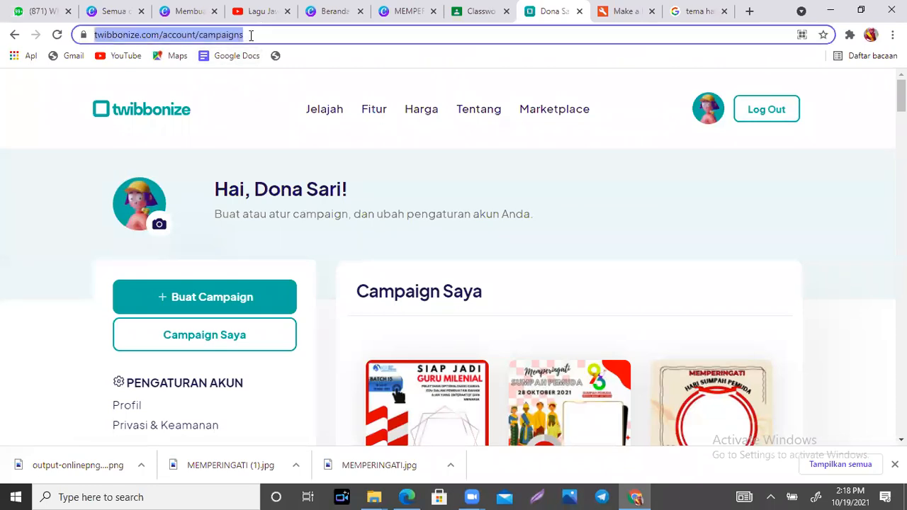
{"action": "type", "text": "tw"}
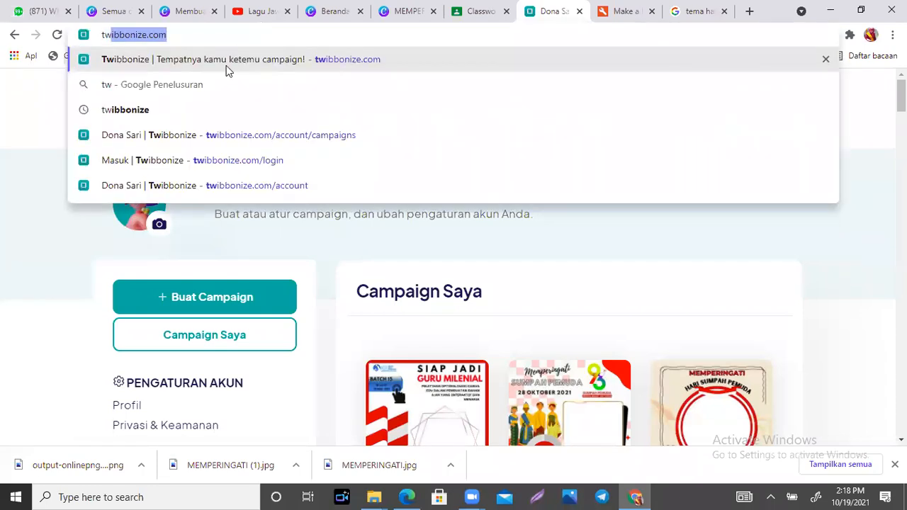
{"action": "left_click", "coordinate": [226, 65]}
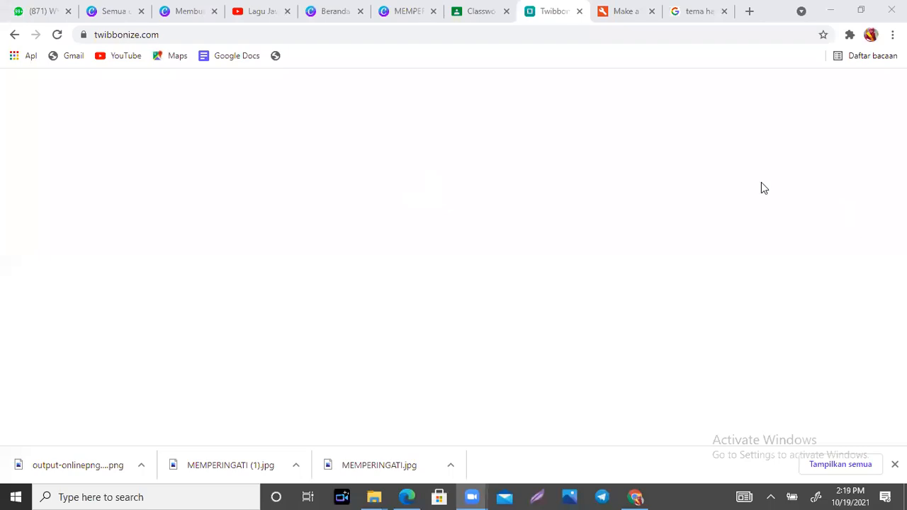
- Reload the home page, then use 'Reload this Page.' on the unknown-error banner
{"action": "left_click", "coordinate": [179, 37]}
{"action": "key", "text": "Return"}
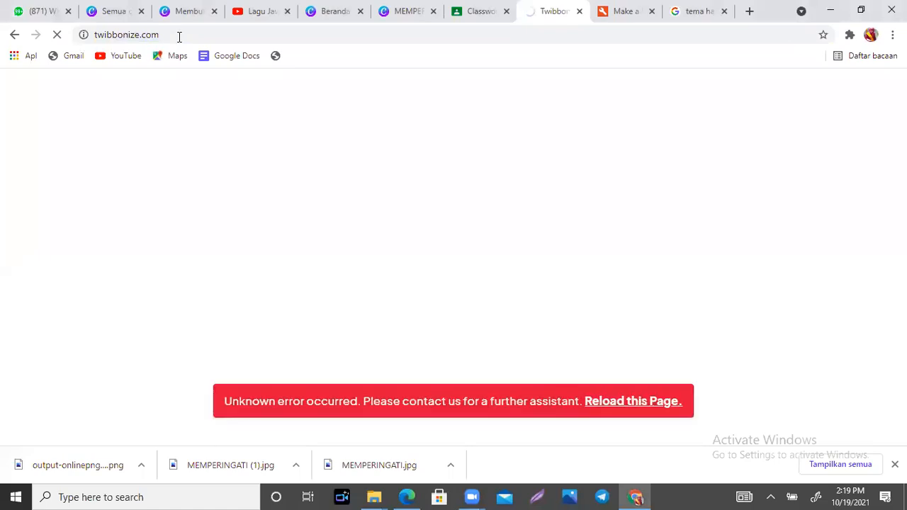
{"action": "left_click", "coordinate": [625, 402]}
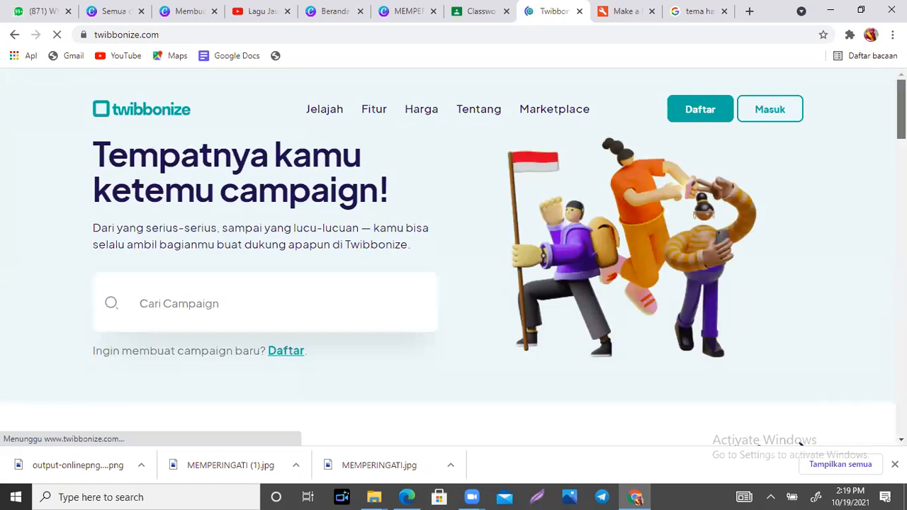
{"action": "scroll", "coordinate": [454, 255], "scroll_direction": "down", "scroll_amount": 1}
{"action": "scroll", "coordinate": [454, 256], "scroll_direction": "up", "scroll_amount": 1}
{"action": "scroll", "coordinate": [454, 255], "scroll_direction": "down", "scroll_amount": 5}
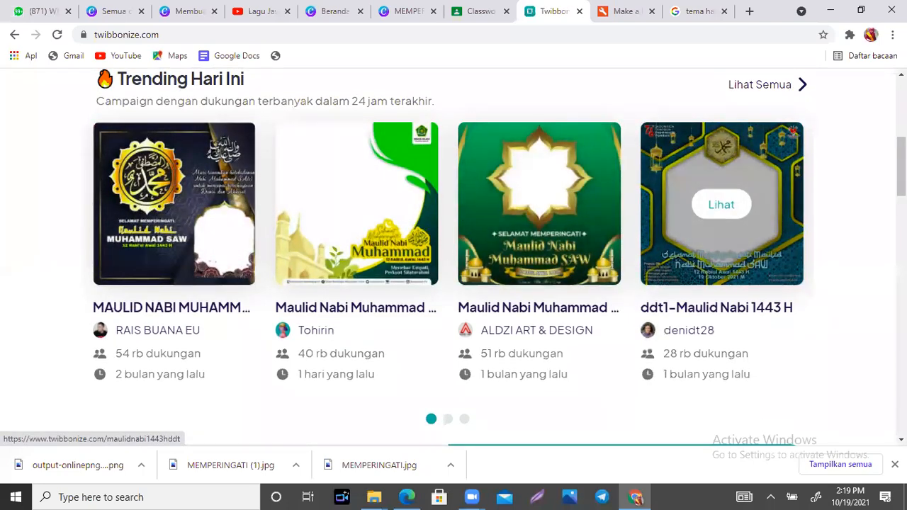
{"action": "left_click_drag", "start_coordinate": [902, 170], "coordinate": [902, 171]}
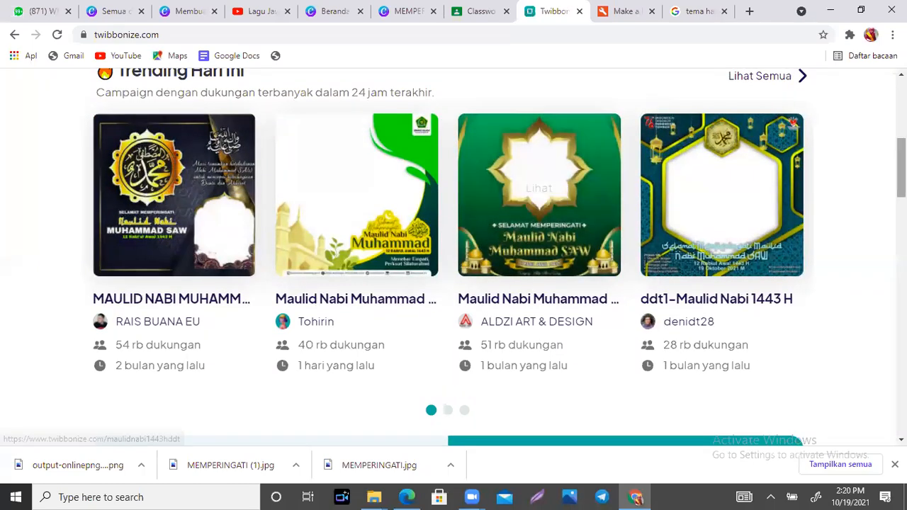
{"action": "left_click_drag", "start_coordinate": [901, 171], "coordinate": [902, 184]}
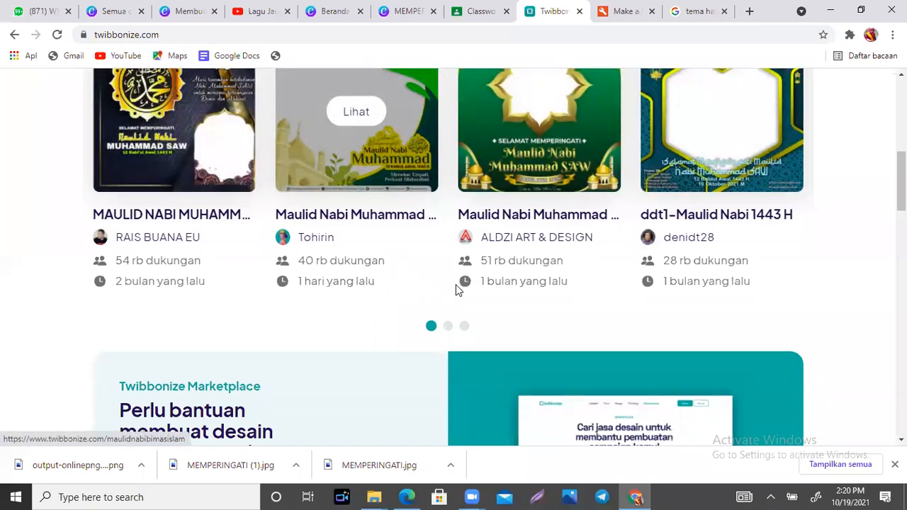
{"action": "left_click_drag", "start_coordinate": [902, 184], "coordinate": [902, 267]}
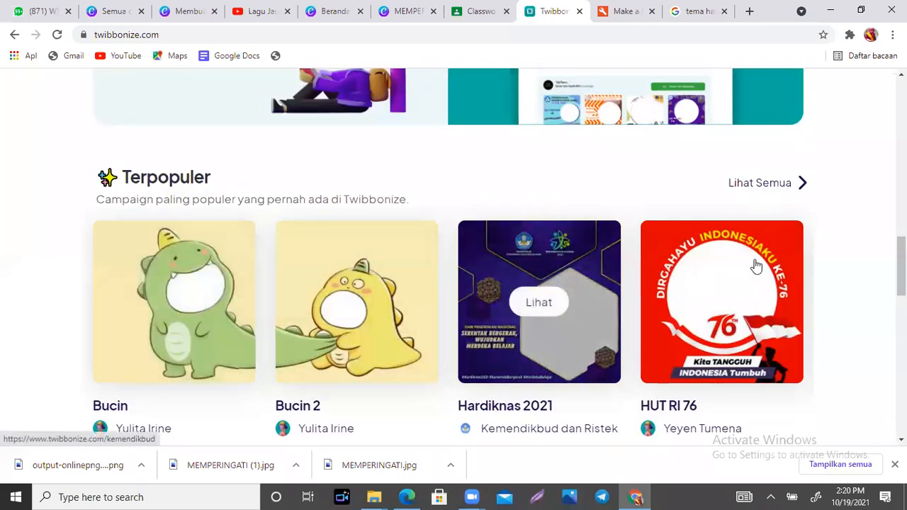
{"action": "left_click_drag", "start_coordinate": [902, 266], "coordinate": [902, 281]}
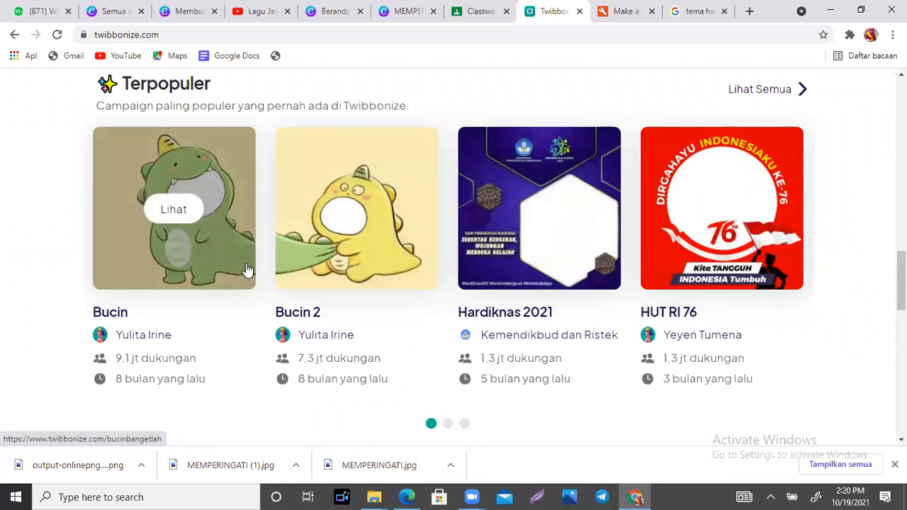
{"action": "scroll", "coordinate": [454, 248], "scroll_direction": "up", "scroll_amount": 1}
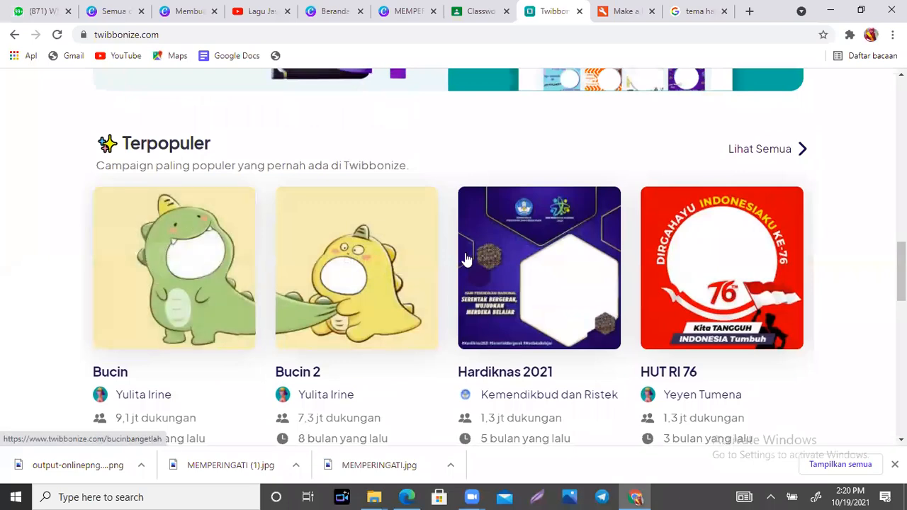
{"action": "scroll", "coordinate": [454, 255], "scroll_direction": "down", "scroll_amount": 4}
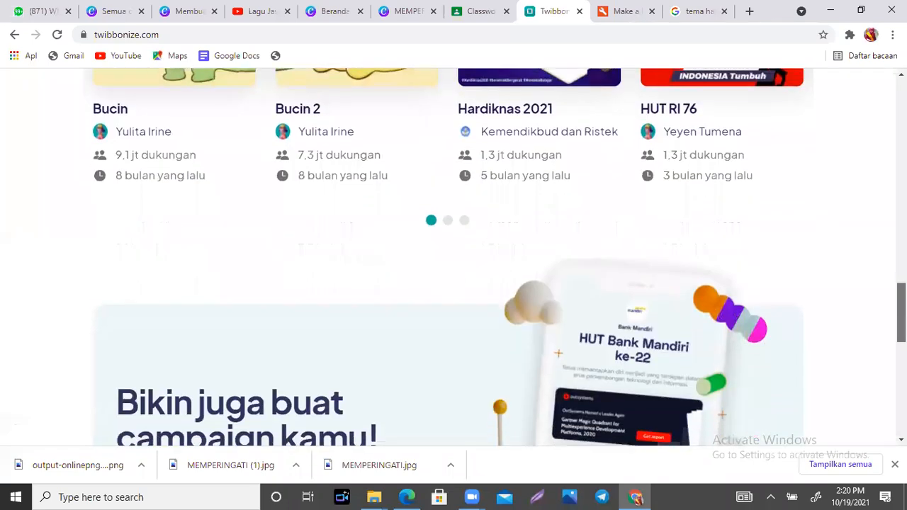
{"action": "scroll", "coordinate": [453, 256], "scroll_direction": "up", "scroll_amount": 4}
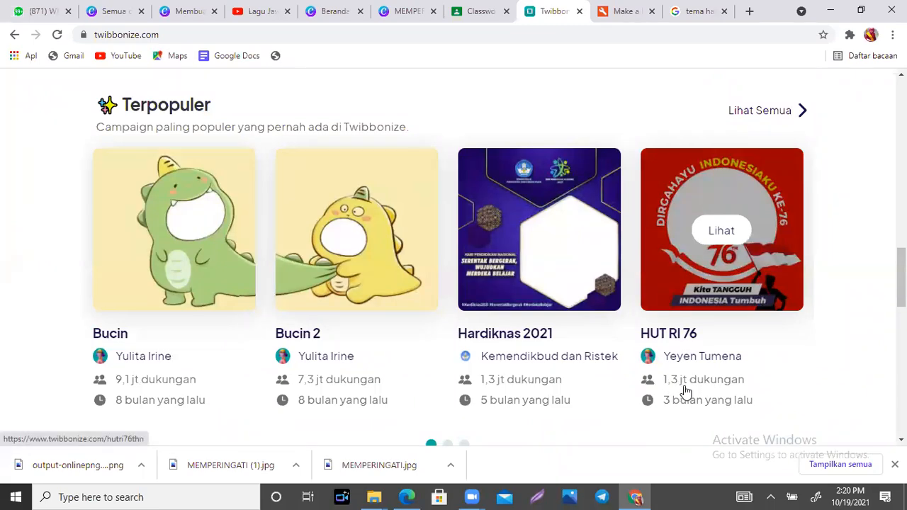
{"action": "scroll", "coordinate": [454, 255], "scroll_direction": "down", "scroll_amount": 4}
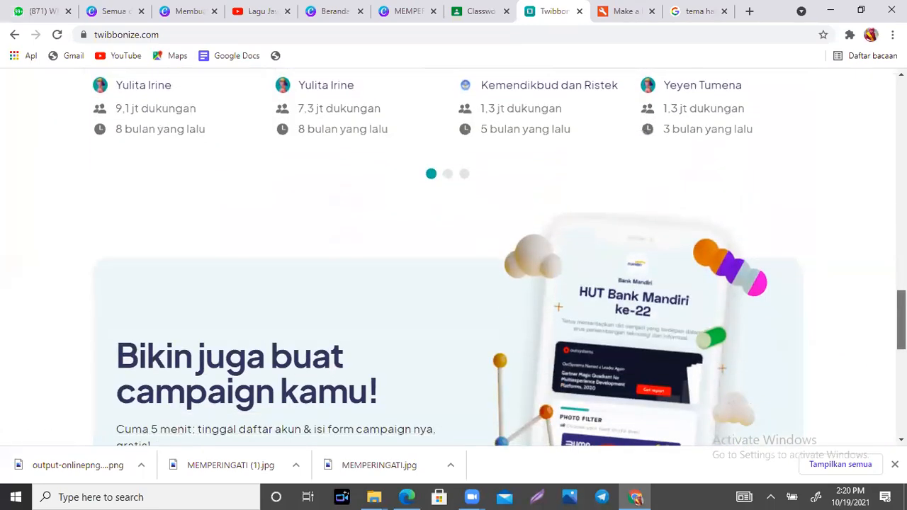
{"action": "scroll", "coordinate": [453, 255], "scroll_direction": "down", "scroll_amount": 3}
{"action": "scroll", "coordinate": [454, 255], "scroll_direction": "up", "scroll_amount": 12}
{"action": "scroll", "coordinate": [454, 255], "scroll_direction": "down", "scroll_amount": 2}
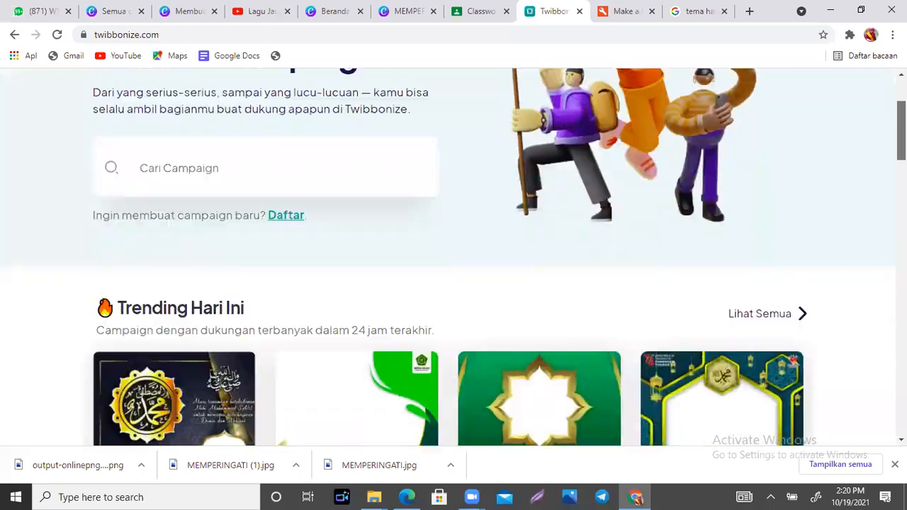
{"action": "scroll", "coordinate": [453, 255], "scroll_direction": "down", "scroll_amount": 2}
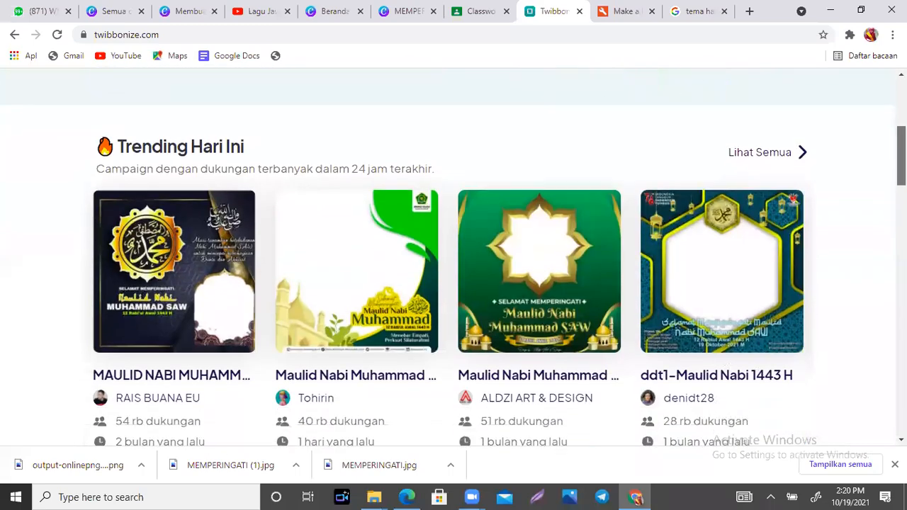
{"action": "scroll", "coordinate": [453, 255], "scroll_direction": "down", "scroll_amount": 3}
{"action": "scroll", "coordinate": [453, 255], "scroll_direction": "up", "scroll_amount": 5}
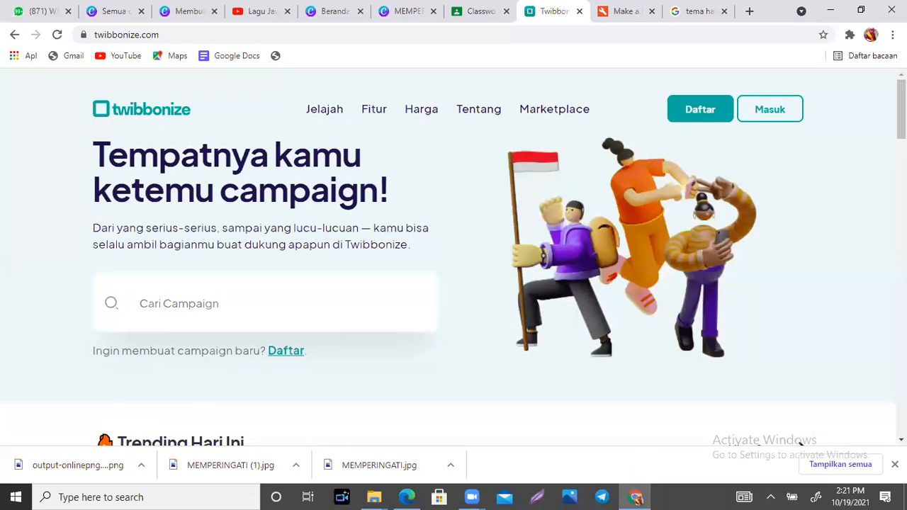
{"action": "left_click", "coordinate": [767, 111]}
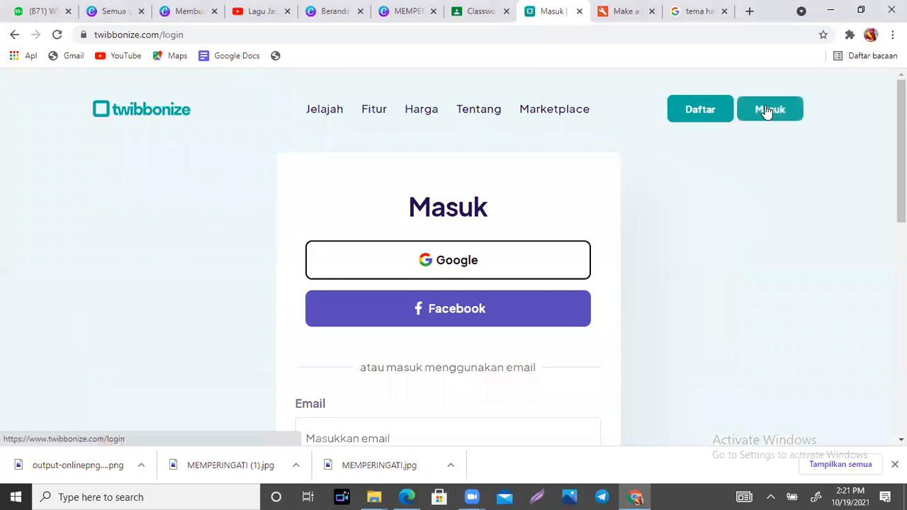
- Sign in again through Google with the chosen account to return to Campaign Saya
{"action": "left_click", "coordinate": [482, 264]}
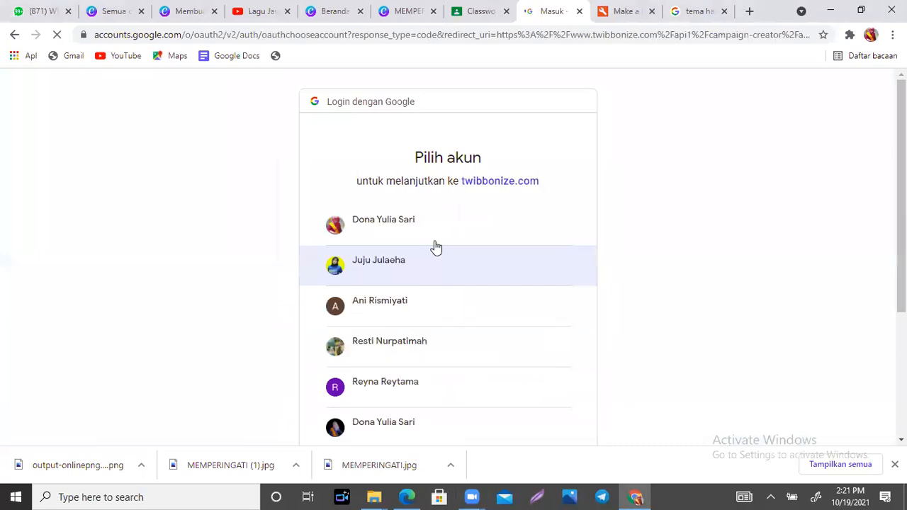
{"action": "left_click", "coordinate": [400, 222]}
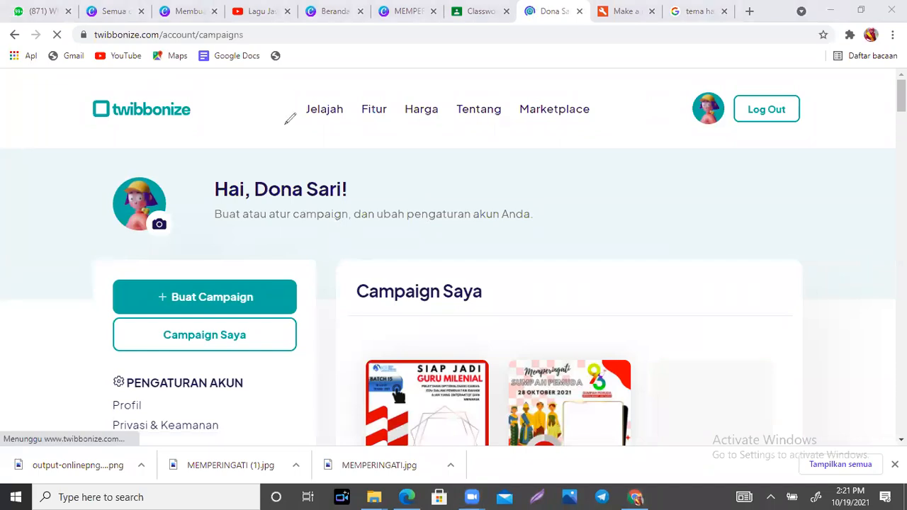
{"action": "left_click_drag", "start_coordinate": [134, 282], "coordinate": [187, 270]}
{"action": "mouse_move", "coordinate": [139, 323]}
{"action": "left_mouse_down"}
{"action": "mouse_move", "coordinate": [161, 334]}
{"action": "mouse_move", "coordinate": [189, 309]}
{"action": "left_mouse_up"}
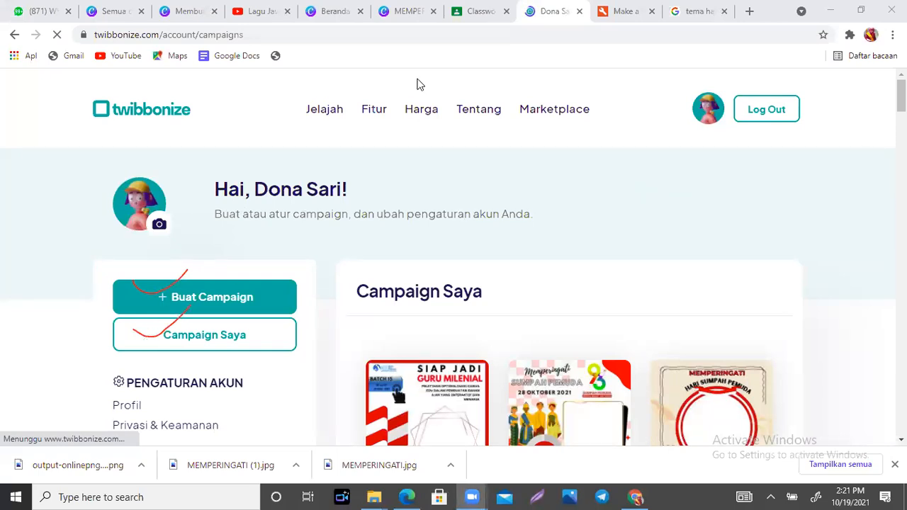
{"action": "mouse_move", "coordinate": [902, 97]}
{"action": "left_mouse_down"}
{"action": "mouse_move", "coordinate": [901, 222]}
{"action": "mouse_move", "coordinate": [902, 96]}
{"action": "left_mouse_up"}
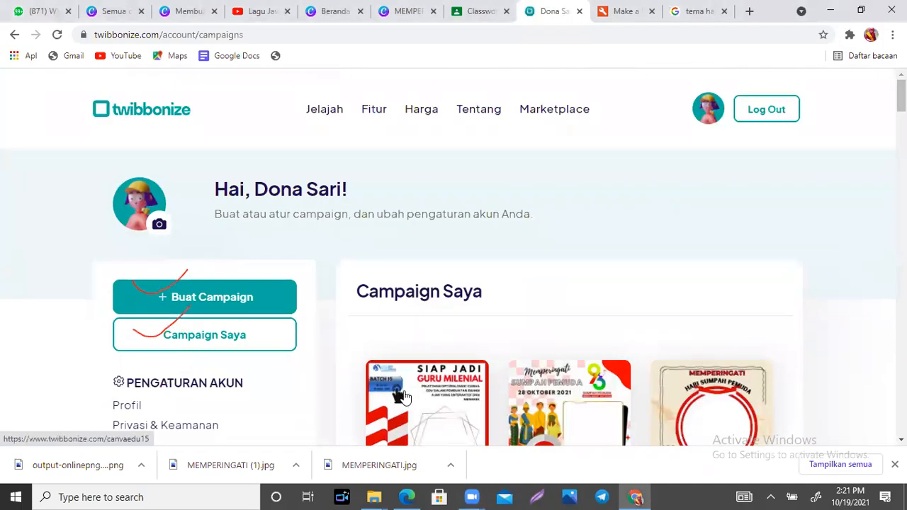
{"action": "mouse_move", "coordinate": [659, 386]}
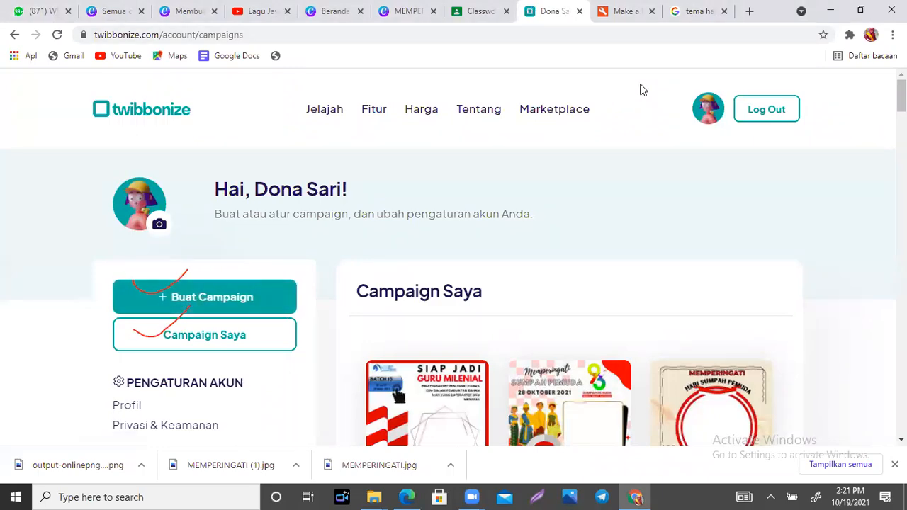
{"action": "left_click", "coordinate": [169, 305]}
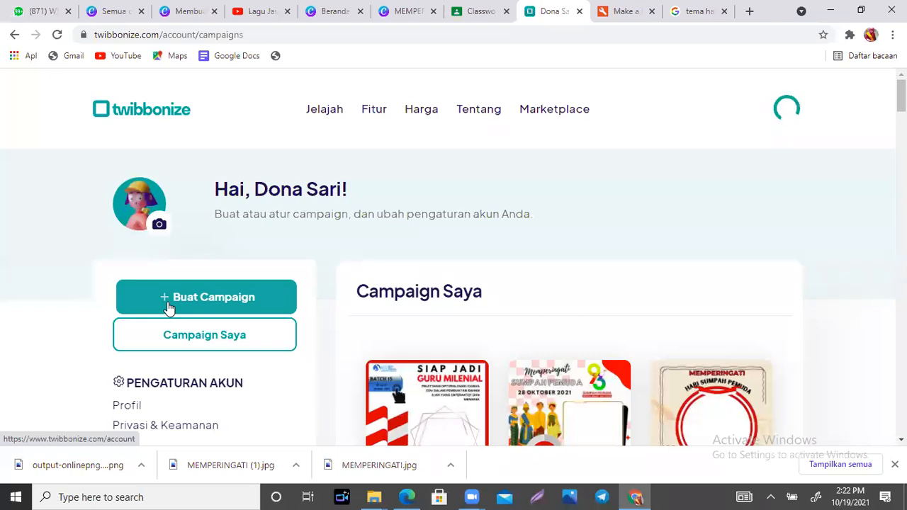
{"action": "left_click", "coordinate": [168, 308]}
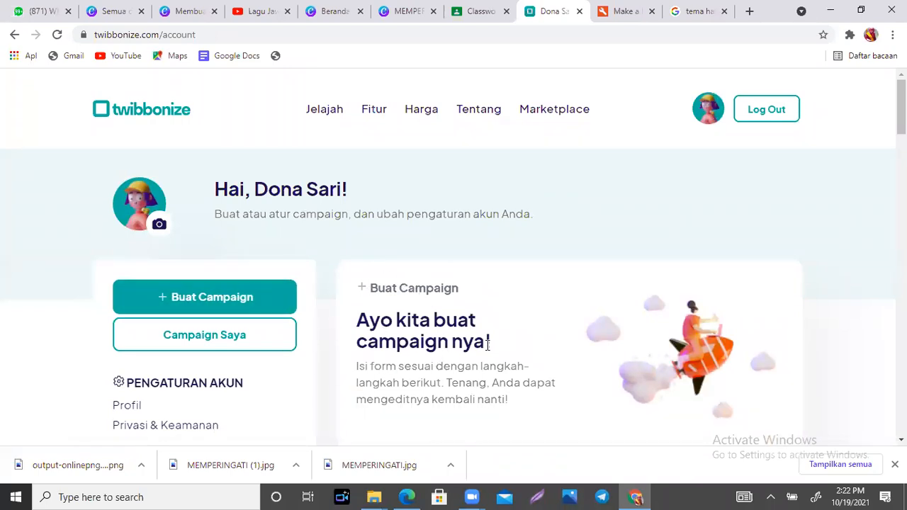
{"action": "left_click_drag", "start_coordinate": [902, 106], "coordinate": [902, 189]}
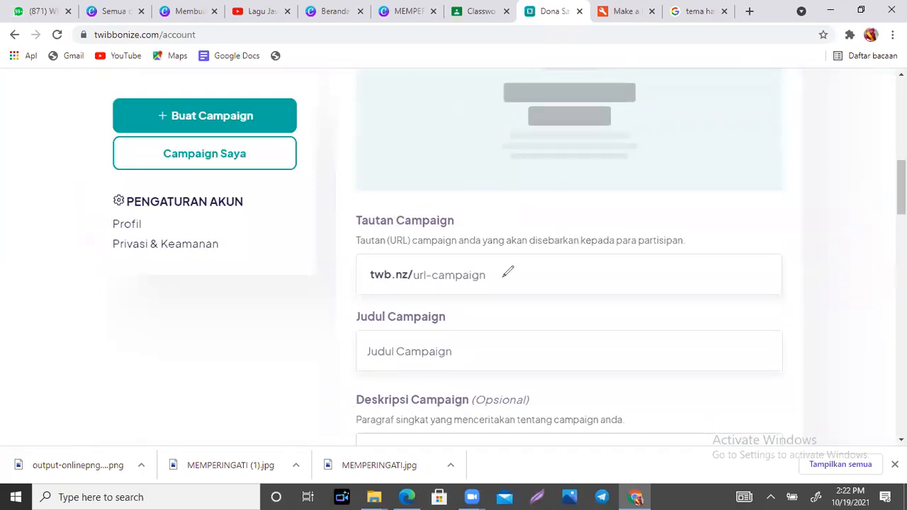
{"action": "left_click", "coordinate": [502, 276]}
{"action": "left_click_drag", "start_coordinate": [502, 277], "coordinate": [513, 289]}
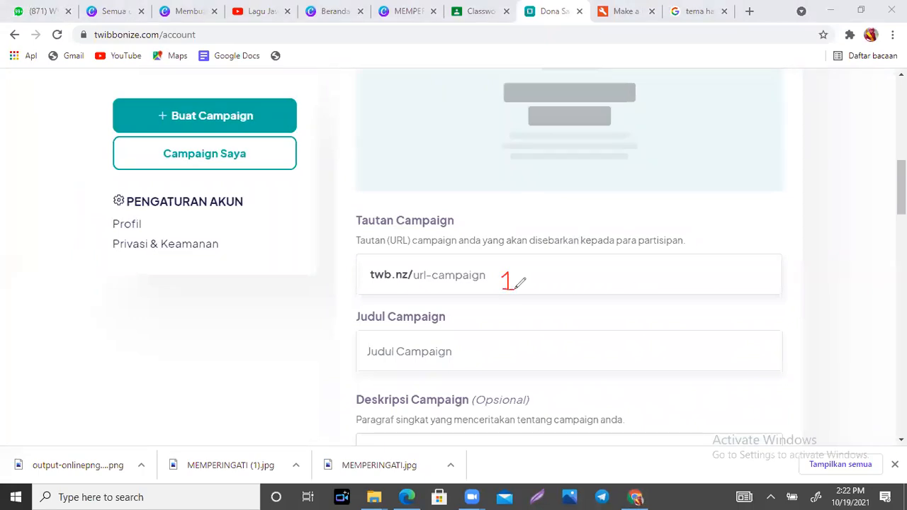
{"action": "mouse_move", "coordinate": [480, 348]}
{"action": "left_mouse_down"}
{"action": "mouse_move", "coordinate": [496, 346]}
{"action": "mouse_move", "coordinate": [482, 363]}
{"action": "mouse_move", "coordinate": [502, 363]}
{"action": "left_mouse_up"}
{"action": "scroll", "coordinate": [559, 116], "scroll_direction": "down", "scroll_amount": 5}
{"action": "scroll", "coordinate": [559, 257], "scroll_direction": "down", "scroll_amount": 4}
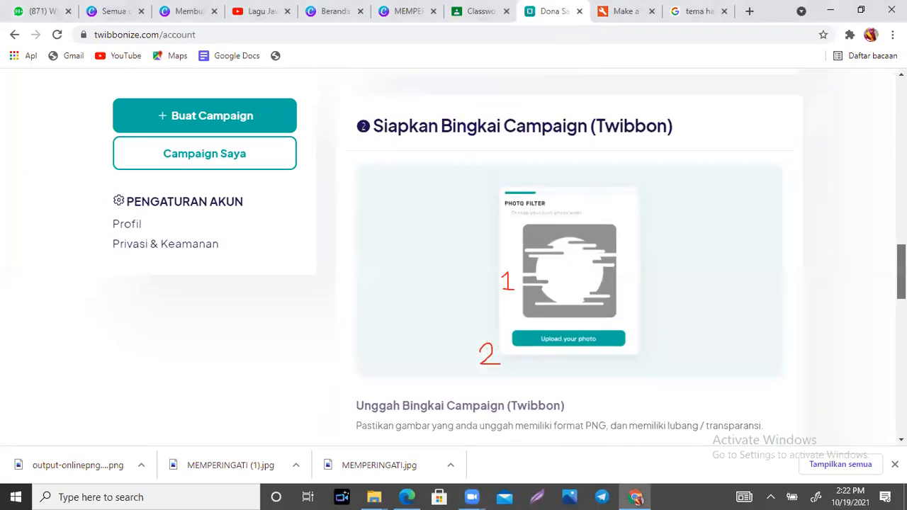
{"action": "scroll", "coordinate": [559, 257], "scroll_direction": "down", "scroll_amount": 5}
{"action": "scroll", "coordinate": [559, 257], "scroll_direction": "up", "scroll_amount": 12}
{"action": "scroll", "coordinate": [559, 256], "scroll_direction": "up", "scroll_amount": 2}
{"action": "scroll", "coordinate": [559, 257], "scroll_direction": "down", "scroll_amount": 1}
{"action": "scroll", "coordinate": [559, 257], "scroll_direction": "up", "scroll_amount": 1}
{"action": "scroll", "coordinate": [559, 256], "scroll_direction": "down", "scroll_amount": 2}
{"action": "scroll", "coordinate": [559, 256], "scroll_direction": "up", "scroll_amount": 1}
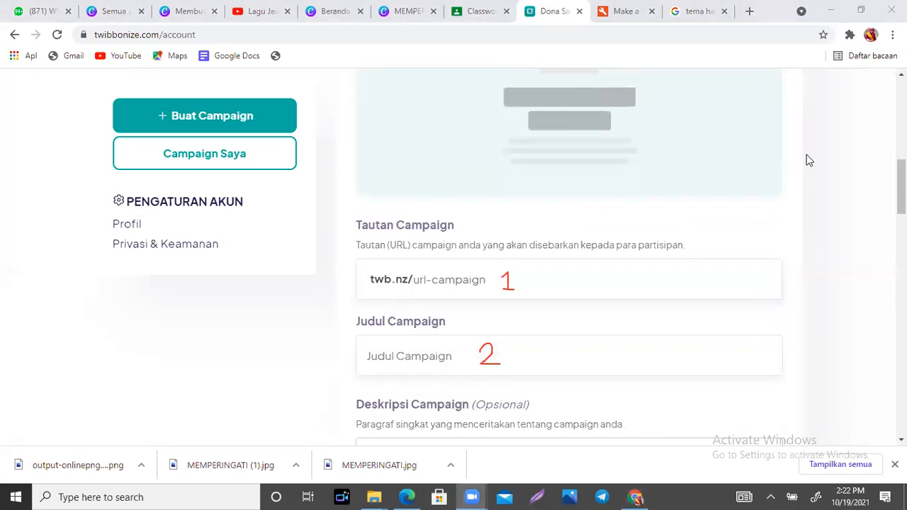
{"action": "left_click", "coordinate": [627, 15]}
{"action": "left_click", "coordinate": [419, 278]}
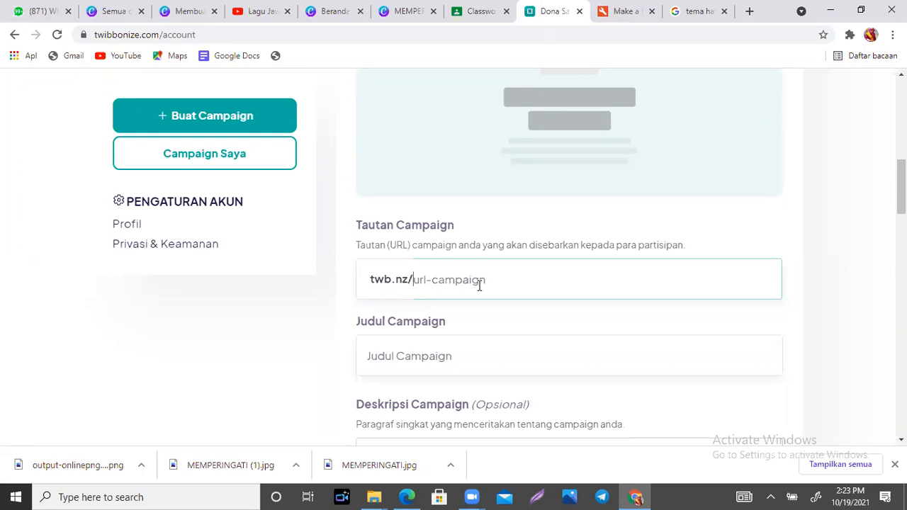
- Enter haripahlawan1121 as the Tautan Campaign link until 'URL tersedia!' appears
{"action": "type", "text": "hari"}
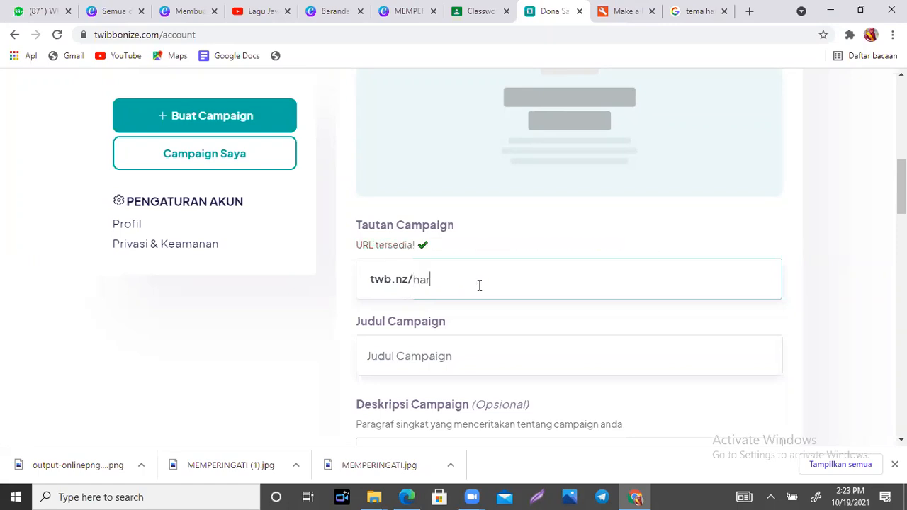
{"action": "type", "text": "pahlawan"}
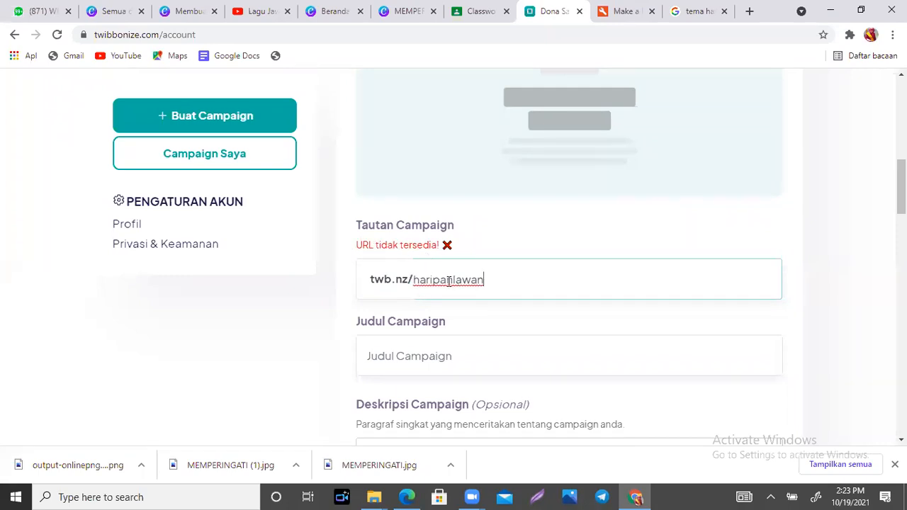
{"action": "type", "text": "2021"}
{"action": "key", "text": "BackSpace"}
{"action": "key", "text": "BackSpace"}
{"action": "type", "text": "10"}
{"action": "key", "text": "BackSpace"}
{"action": "type", "text": "121"}
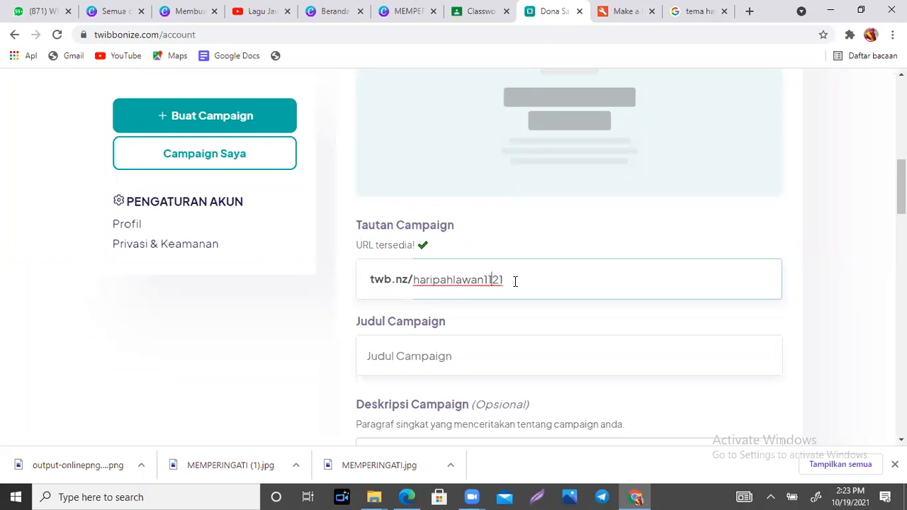
{"action": "left_click", "coordinate": [516, 282]}
- Enter 'Hari Pahlawan 10 November 2021' as the Judul Campaign, then scroll down the form
{"action": "left_click", "coordinate": [428, 355]}
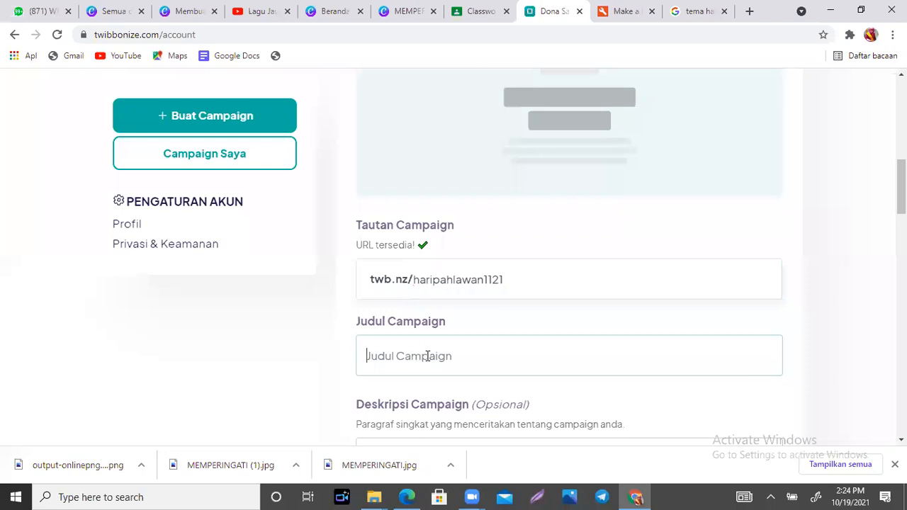
{"action": "type", "text": "Hari Pahlawan 10 "}
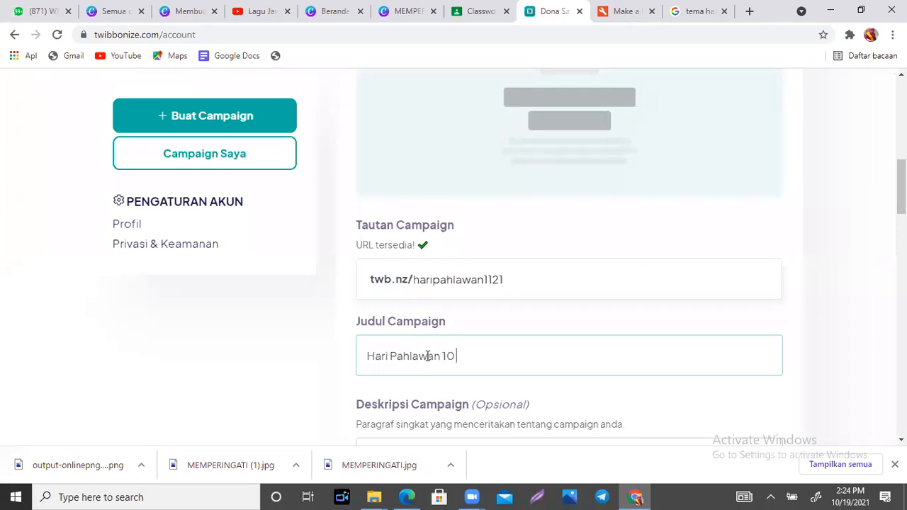
{"action": "type", "text": "November 2021"}
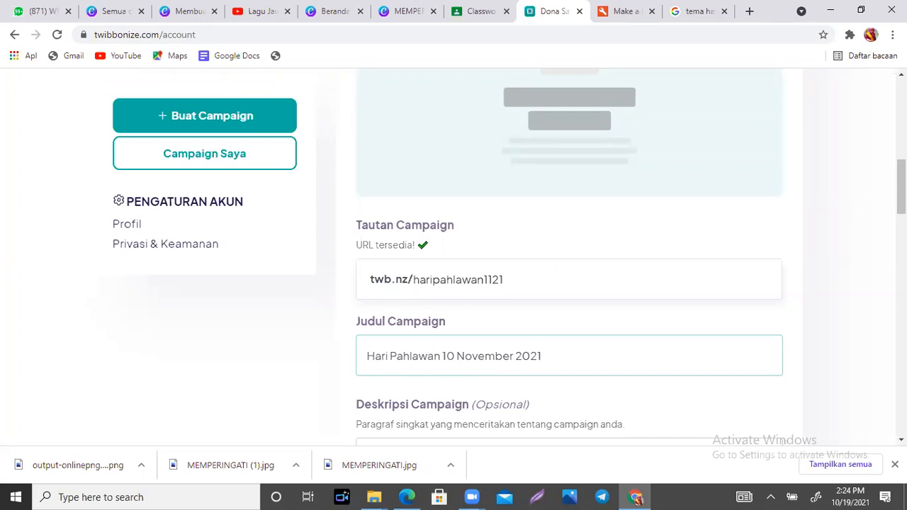
{"action": "scroll", "coordinate": [902, 186], "scroll_direction": "down", "scroll_amount": 2}
{"action": "scroll", "coordinate": [902, 186], "scroll_direction": "down", "scroll_amount": 3}
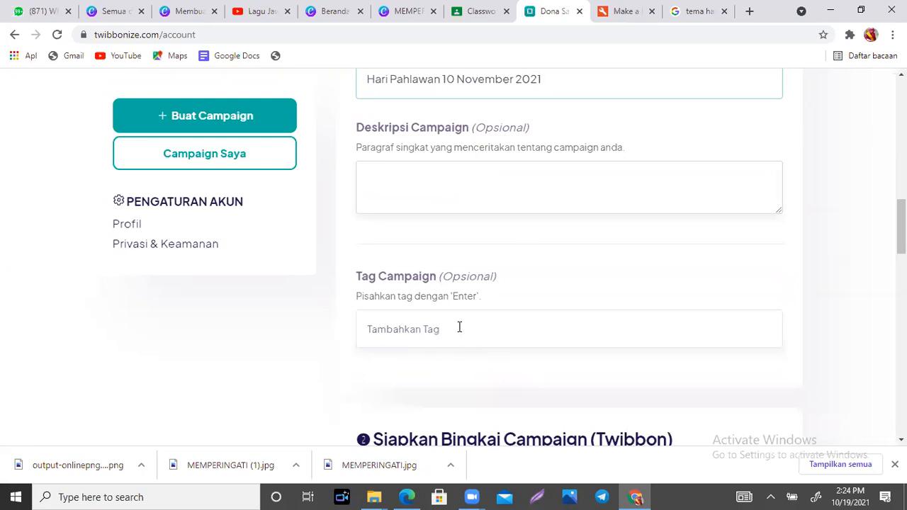
{"action": "left_click_drag", "start_coordinate": [903, 234], "coordinate": [903, 231]}
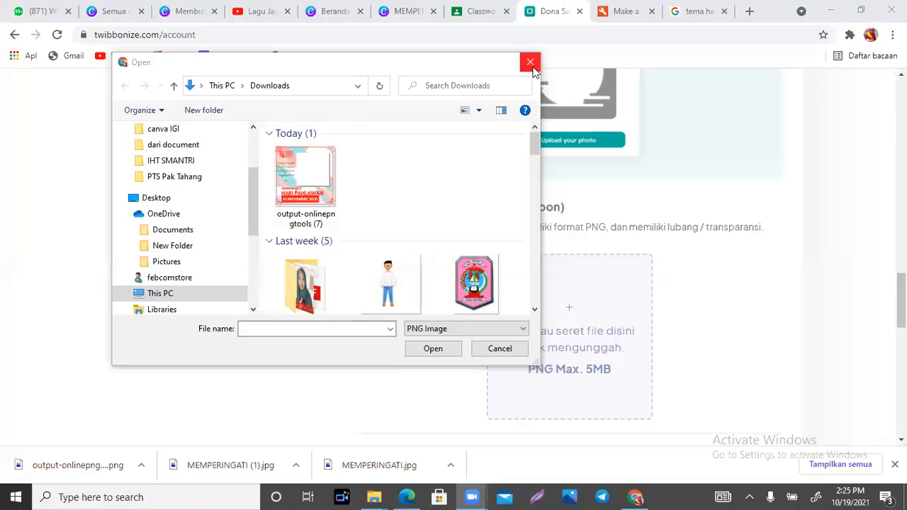
- Dismiss the file chooser, recheck the link and title fields, and scroll to Unggah Bingkai Campaign
{"action": "left_click", "coordinate": [530, 62]}
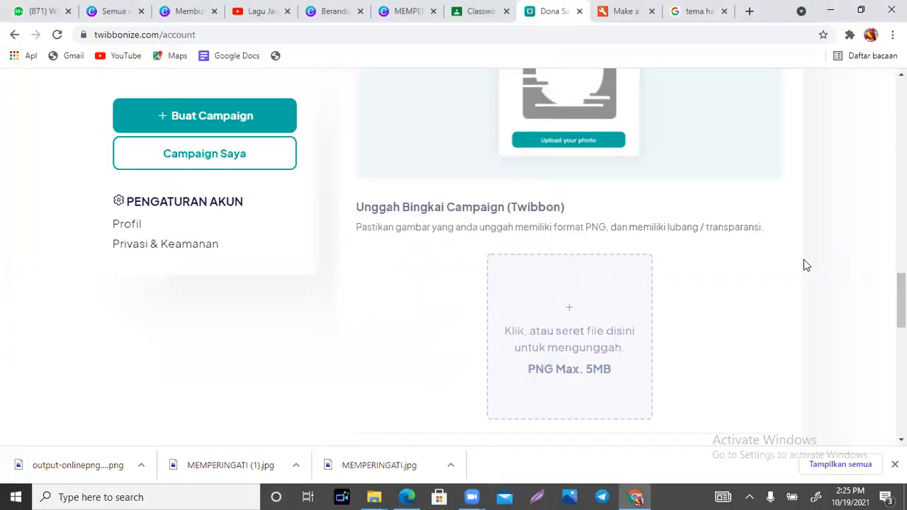
{"action": "scroll", "coordinate": [804, 260], "scroll_direction": "up", "scroll_amount": 7}
{"action": "scroll", "coordinate": [684, 239], "scroll_direction": "up", "scroll_amount": 4}
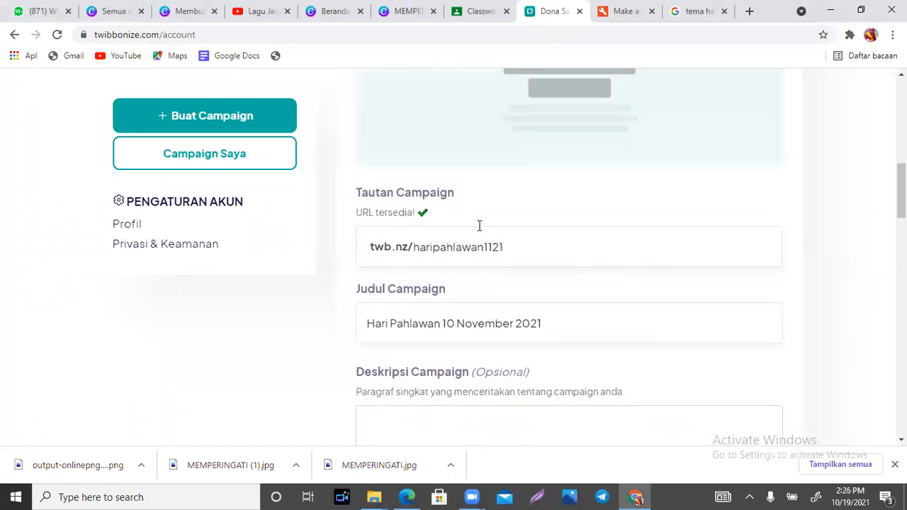
{"action": "left_click", "coordinate": [537, 251]}
{"action": "left_click", "coordinate": [551, 323]}
{"action": "scroll", "coordinate": [551, 323], "scroll_direction": "down", "scroll_amount": 5}
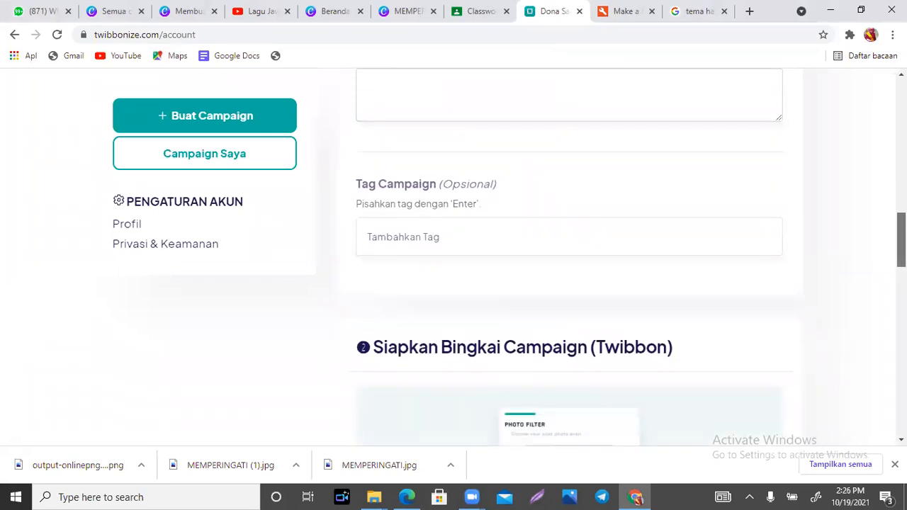
{"action": "scroll", "coordinate": [567, 248], "scroll_direction": "down", "scroll_amount": 4}
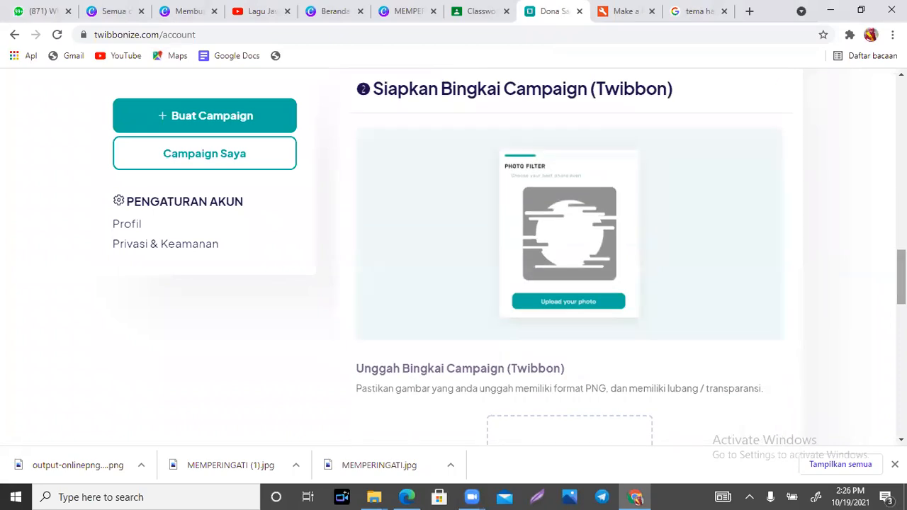
{"action": "scroll", "coordinate": [690, 279], "scroll_direction": "down", "scroll_amount": 2}
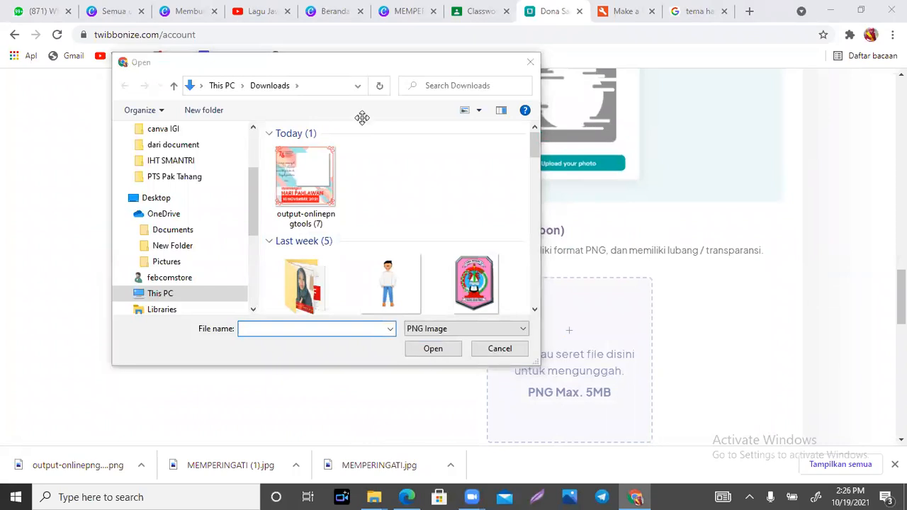
- Upload output-onlinepngtools (7) from Downloads as the frame and submit with Mulai Campaign!
{"action": "left_click", "coordinate": [310, 168]}
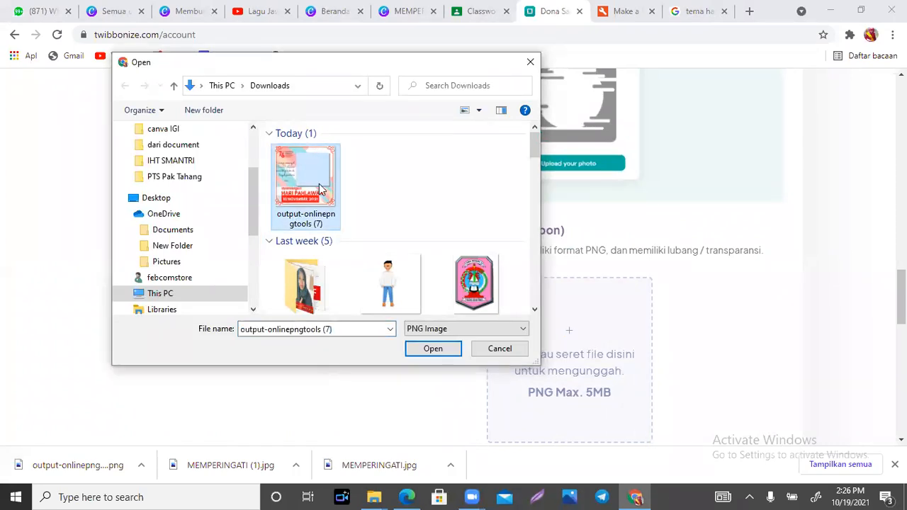
{"action": "left_click", "coordinate": [432, 348]}
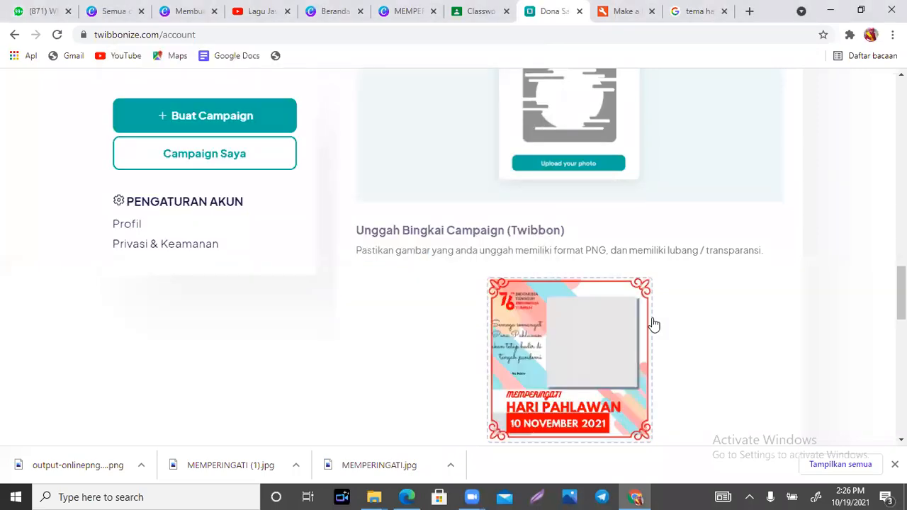
{"action": "scroll", "coordinate": [650, 324], "scroll_direction": "down", "scroll_amount": 1}
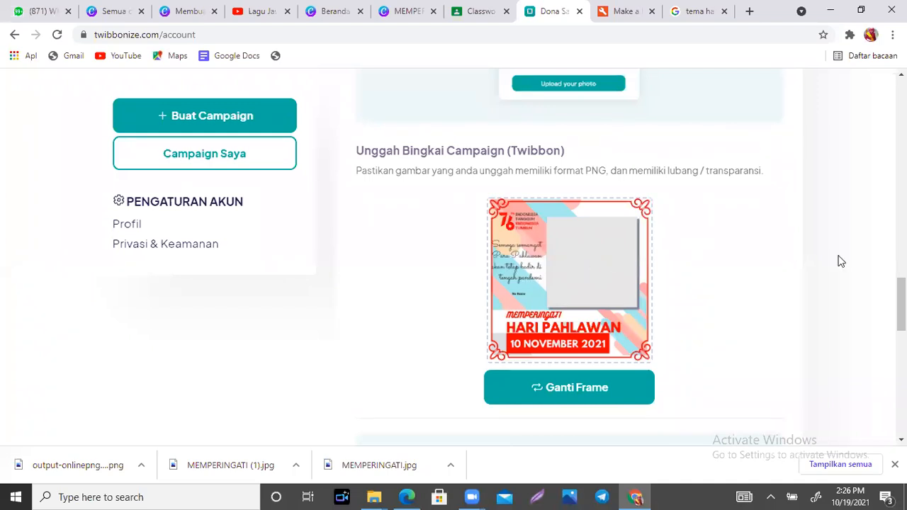
{"action": "left_click_drag", "start_coordinate": [902, 305], "coordinate": [902, 399]}
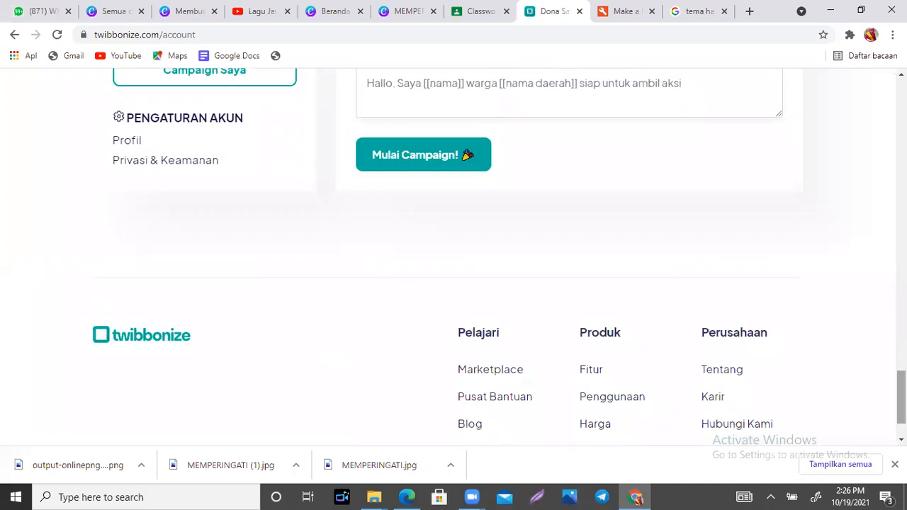
{"action": "left_click", "coordinate": [423, 157]}
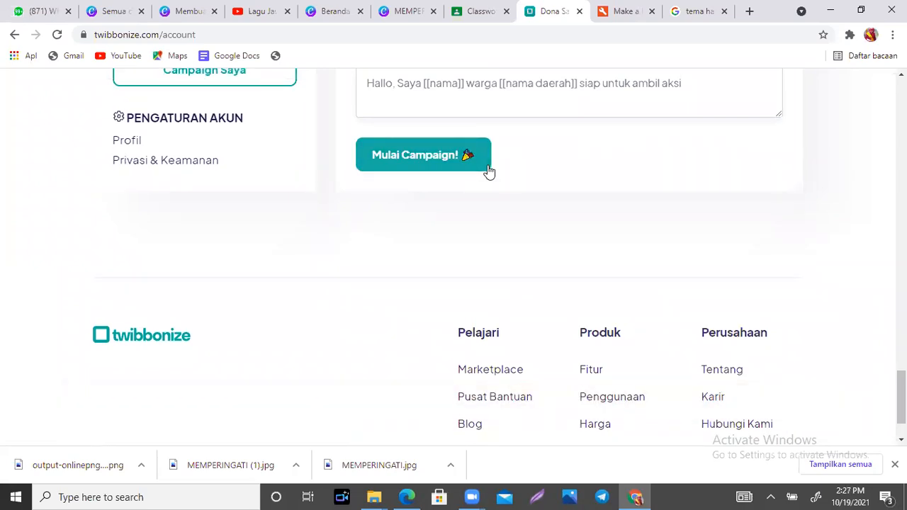
{"action": "left_click", "coordinate": [489, 172]}
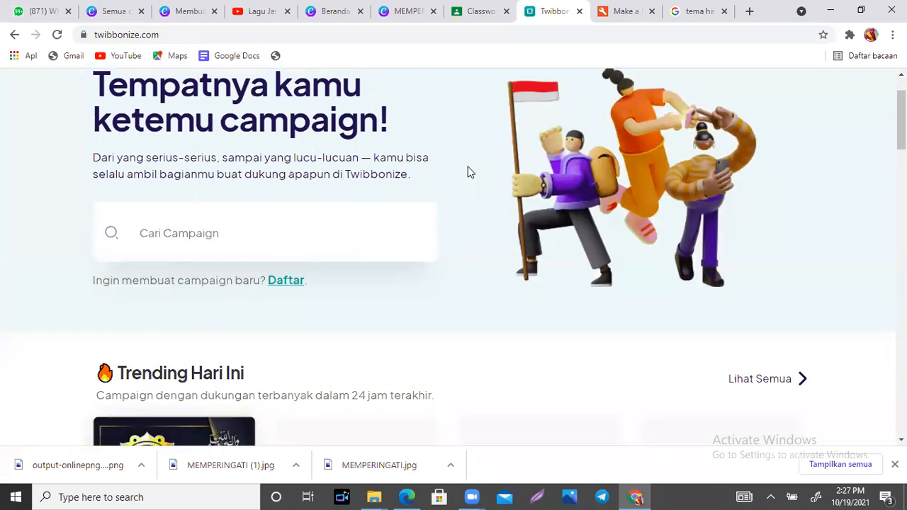
- Sign back in with the school Google account and scroll the Campaign Saya list
{"action": "mouse_move", "coordinate": [902, 120]}
{"action": "left_mouse_down"}
{"action": "mouse_move", "coordinate": [902, 261]}
{"action": "mouse_move", "coordinate": [902, 107]}
{"action": "left_mouse_up"}
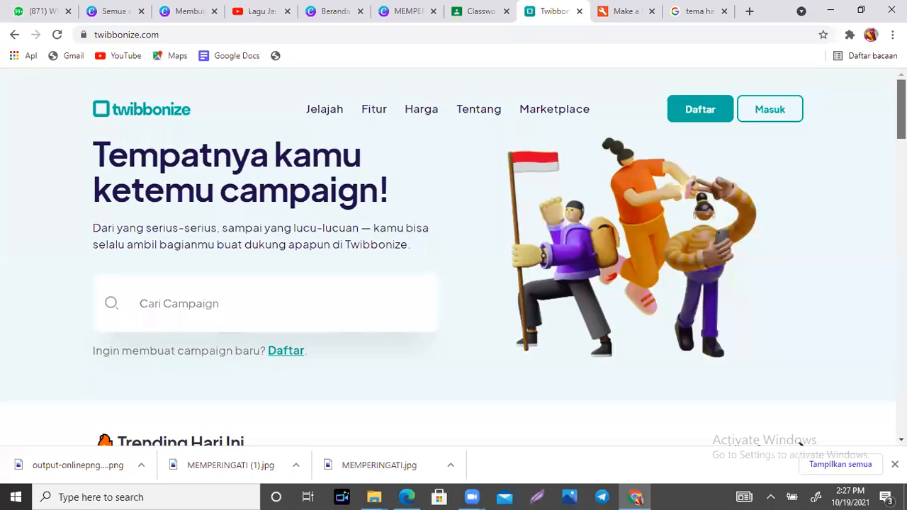
{"action": "left_click", "coordinate": [784, 122]}
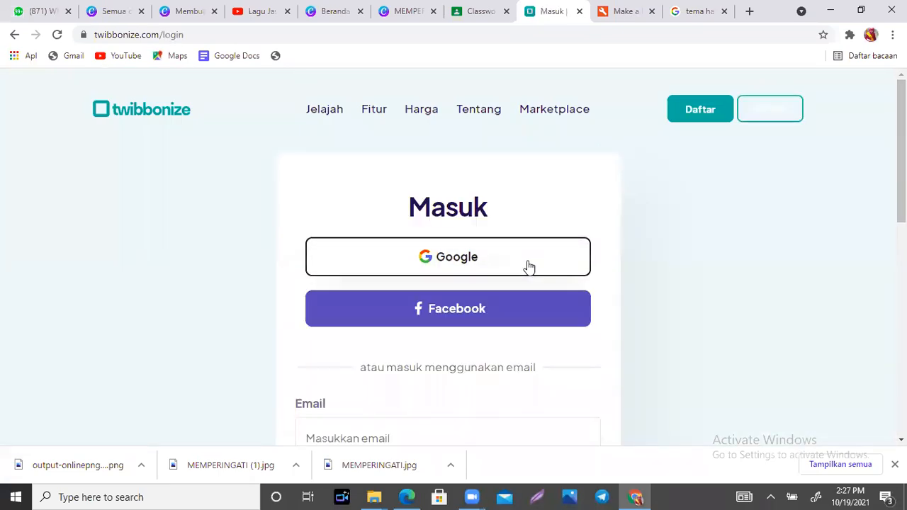
{"action": "left_click", "coordinate": [529, 266]}
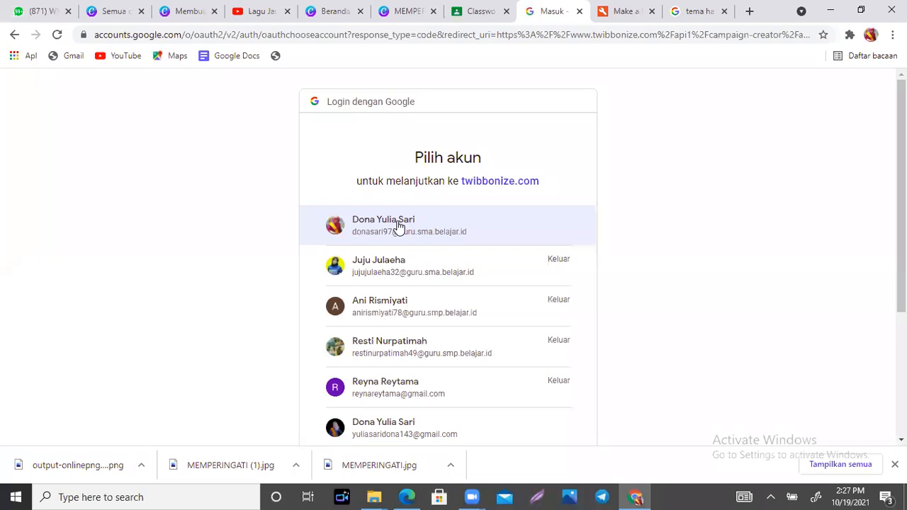
{"action": "left_click", "coordinate": [397, 223]}
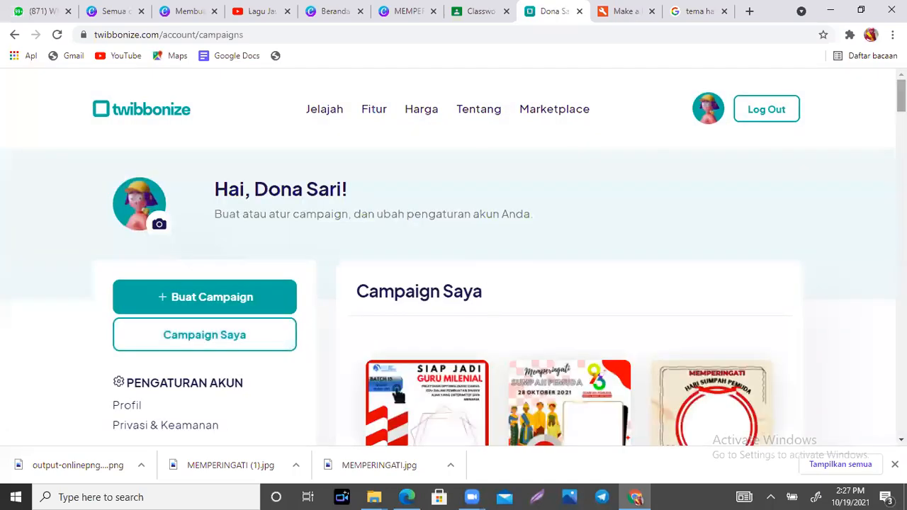
{"action": "scroll", "coordinate": [453, 257], "scroll_direction": "down", "scroll_amount": 2}
- Scroll back up to the top of the Twibbonize account page
{"action": "scroll", "coordinate": [453, 255], "scroll_direction": "down", "scroll_amount": 2}
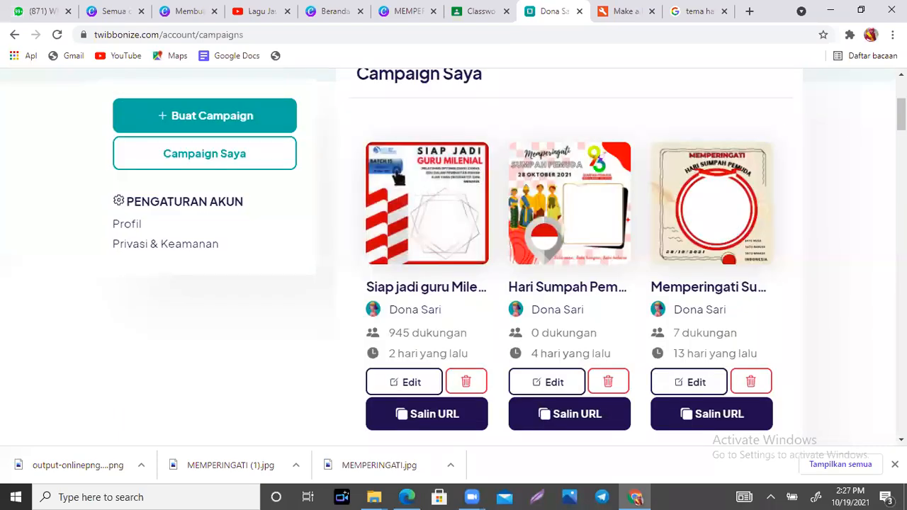
{"action": "scroll", "coordinate": [454, 255], "scroll_direction": "up", "scroll_amount": 2}
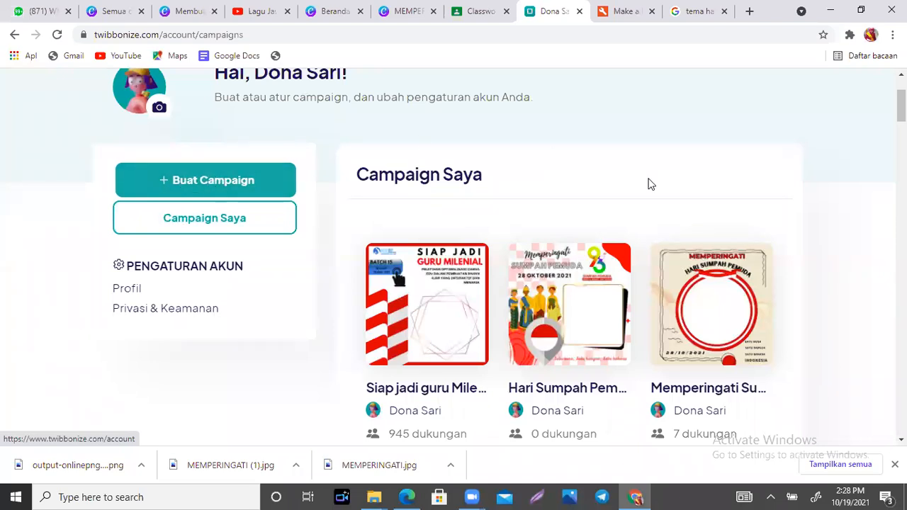
{"action": "scroll", "coordinate": [414, 291], "scroll_direction": "up", "scroll_amount": 2}
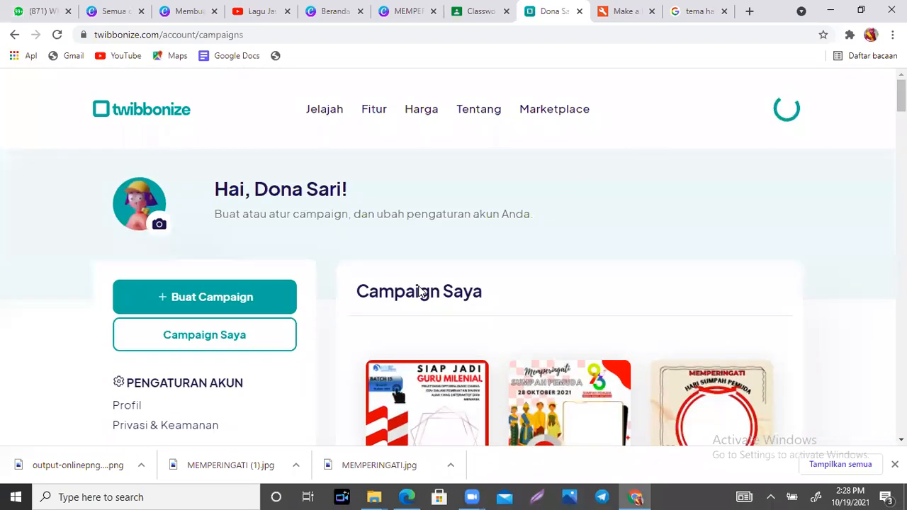
- Start a new campaign and enter haripahlawan2021 as the campaign link after twb.nz/
{"action": "left_click", "coordinate": [227, 306]}
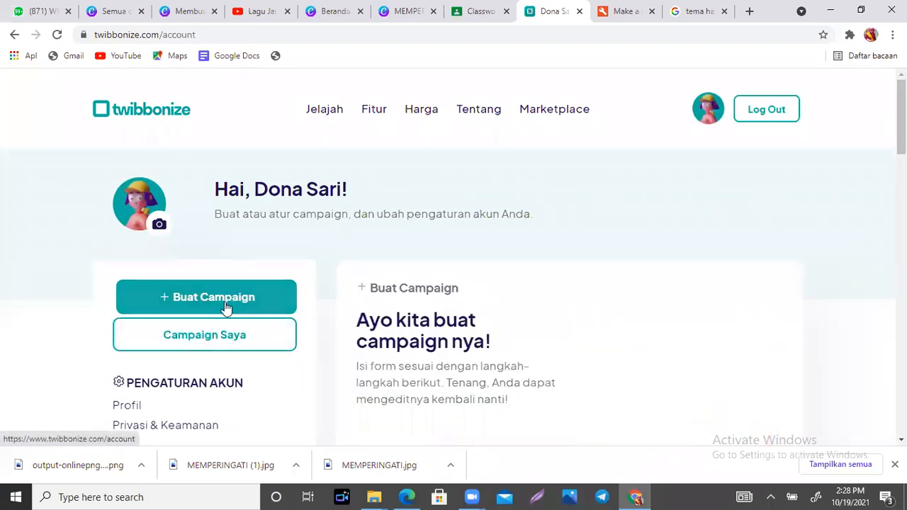
{"action": "left_click_drag", "start_coordinate": [901, 107], "coordinate": [901, 187]}
{"action": "left_click", "coordinate": [488, 280]}
{"action": "type", "text": "har"}
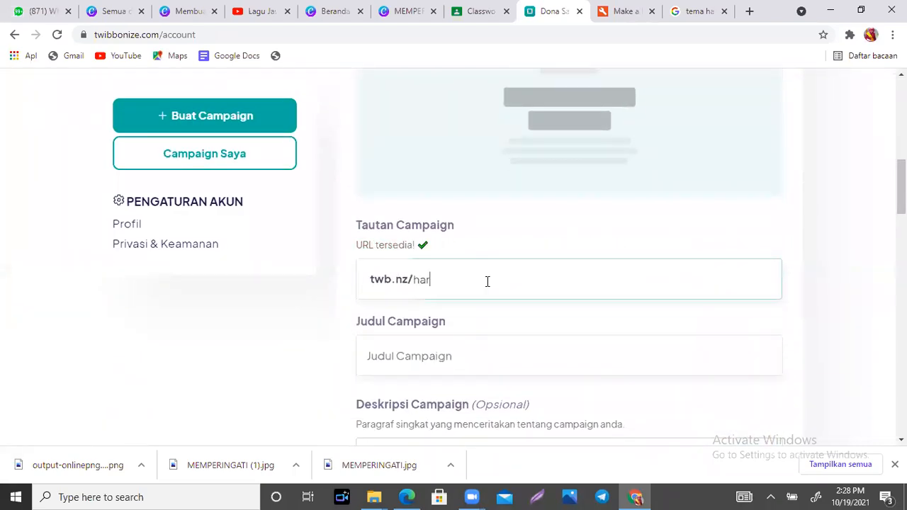
{"action": "type", "text": "ipahlawan"}
{"action": "type", "text": "2021"}
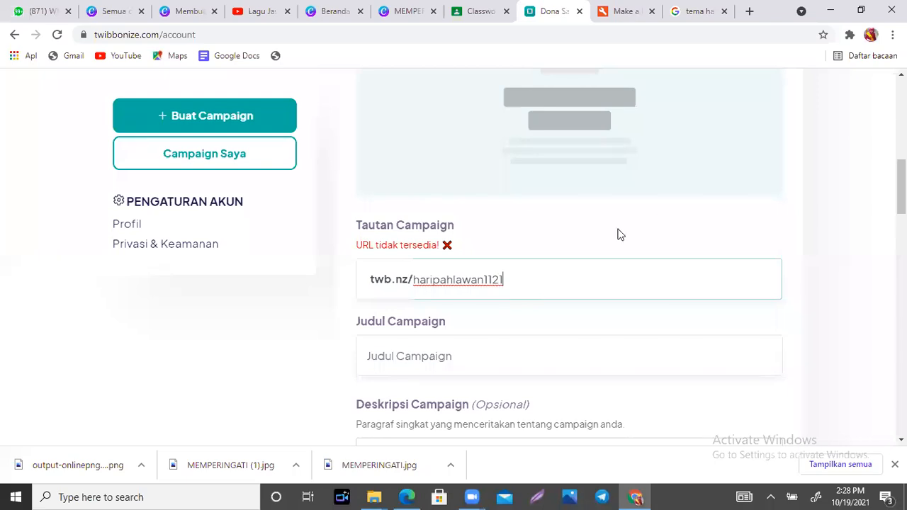
{"action": "scroll", "coordinate": [567, 255], "scroll_direction": "up", "scroll_amount": 8}
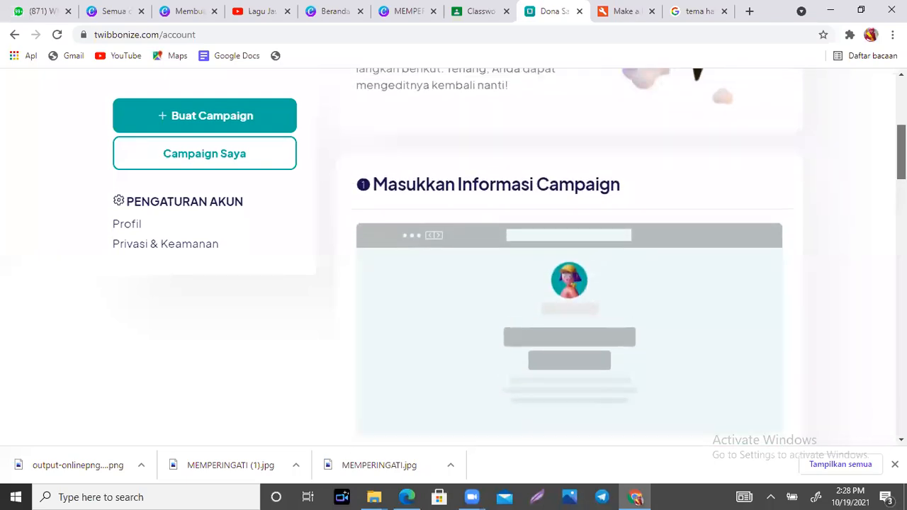
- Review the existing campaigns under Campaign Saya, then begin a new campaign again
{"action": "left_click", "coordinate": [217, 345]}
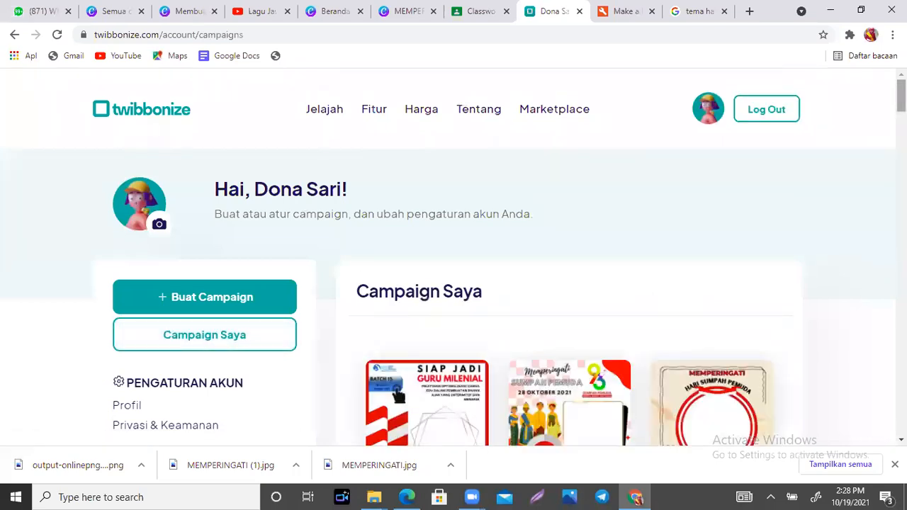
{"action": "scroll", "coordinate": [399, 395], "scroll_direction": "down", "scroll_amount": 9}
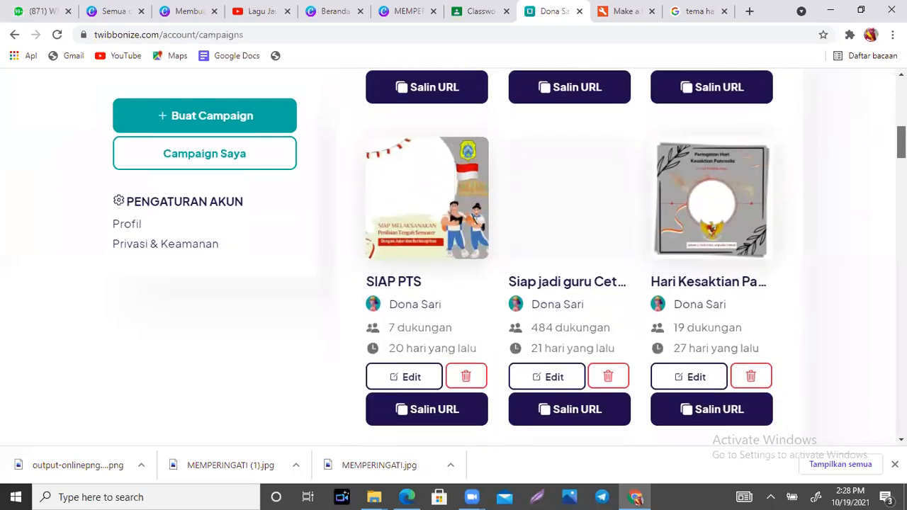
{"action": "left_click_drag", "start_coordinate": [902, 148], "coordinate": [902, 95]}
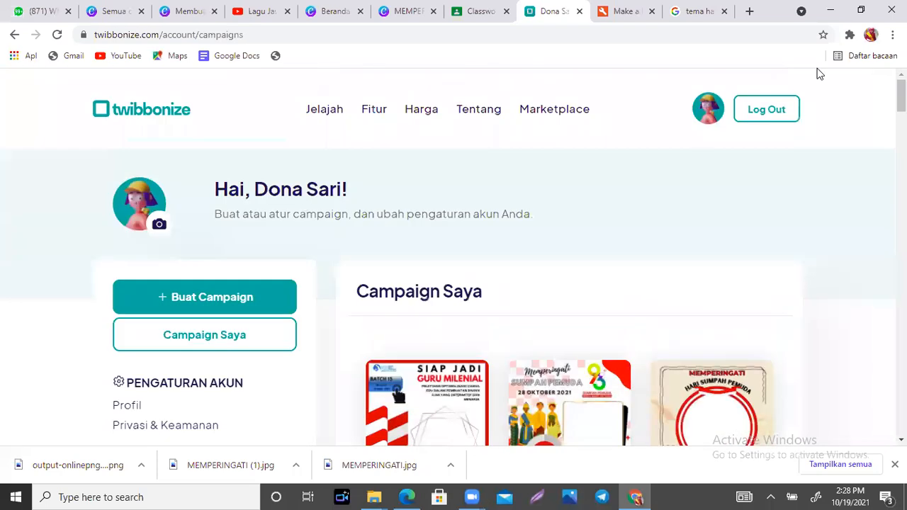
{"action": "left_click", "coordinate": [226, 300]}
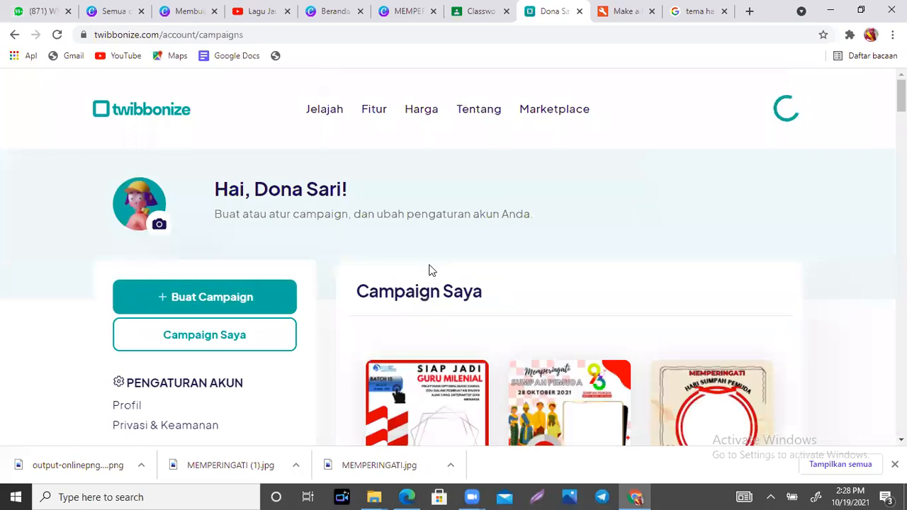
{"action": "left_click", "coordinate": [207, 300]}
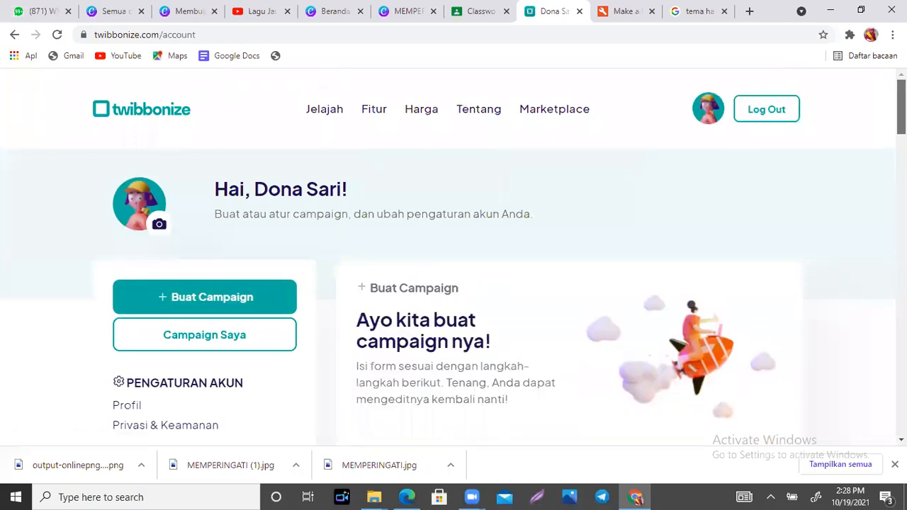
- Set the campaign link to the available URL haripahlawan11november2021
{"action": "scroll", "coordinate": [762, 286], "scroll_direction": "down", "scroll_amount": 3}
{"action": "scroll", "coordinate": [571, 245], "scroll_direction": "down", "scroll_amount": 4}
{"action": "left_click", "coordinate": [513, 286]}
{"action": "type", "text": "har"}
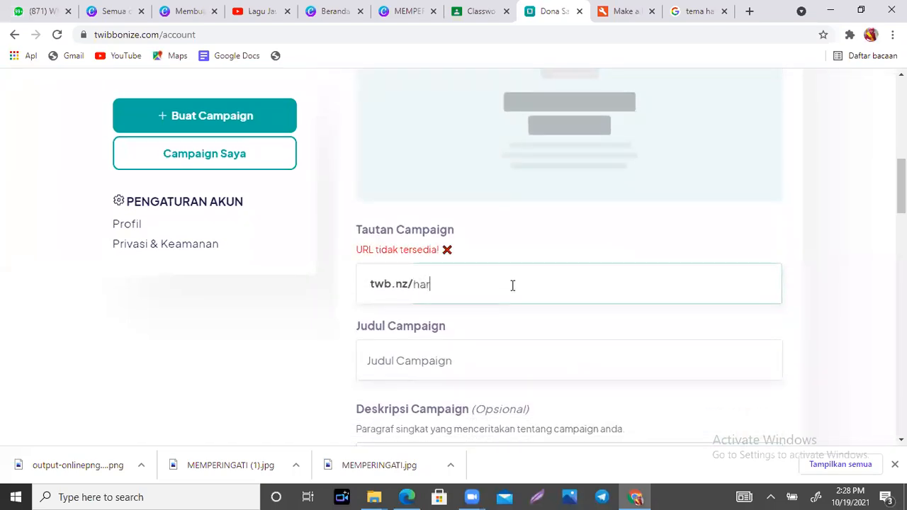
{"action": "type", "text": "ipahlawan1121"}
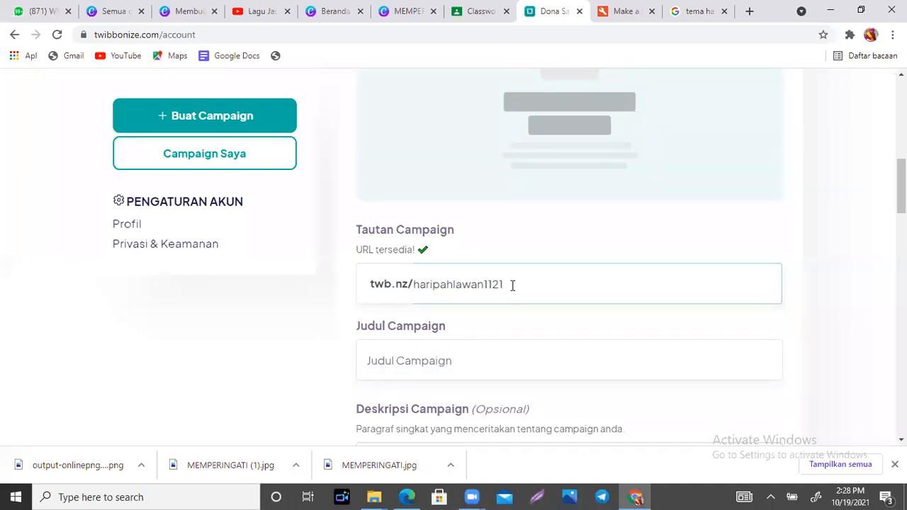
{"action": "key", "text": "BackSpace"}
{"action": "key", "text": "BackSpace"}
{"action": "type", "text": "21"}
{"action": "key", "text": "BackSpace"}
{"action": "type", "text": "1"}
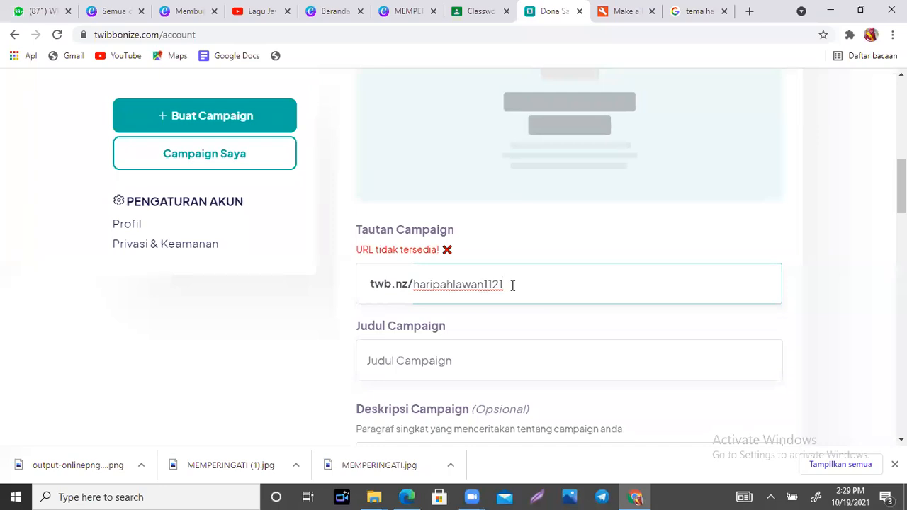
{"action": "key", "text": "BackSpace"}
{"action": "key", "text": "BackSpace"}
{"action": "key", "text": "BackSpace"}
{"action": "key", "text": "BackSpace"}
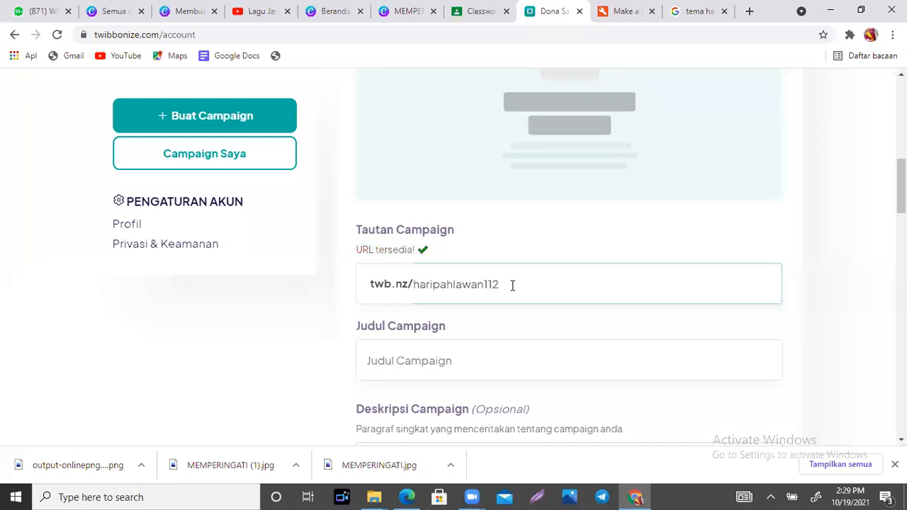
{"action": "type", "text": "11november2021"}
- Enter 'Hari Pahlawan 11 November 2021' as the campaign title
{"action": "left_click", "coordinate": [469, 364]}
{"action": "type", "text": "Ha"}
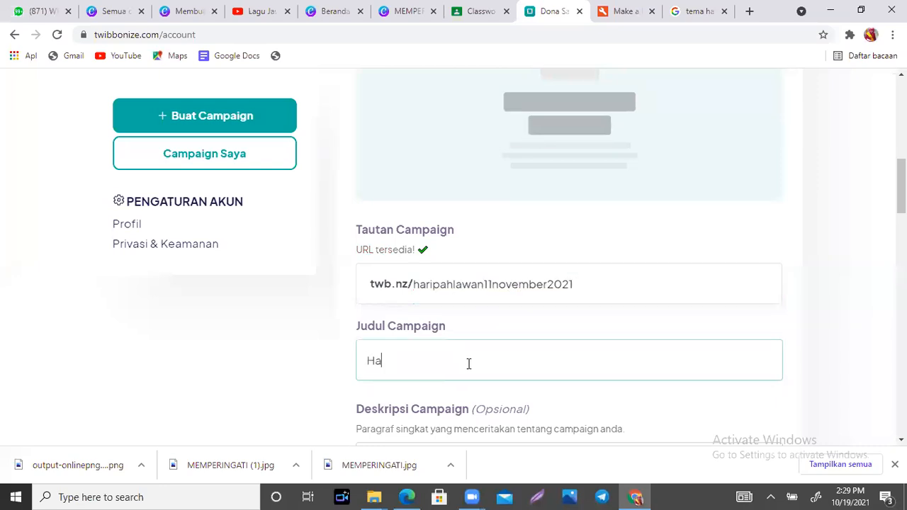
{"action": "type", "text": "ri Pahlawan 11 November 2021"}
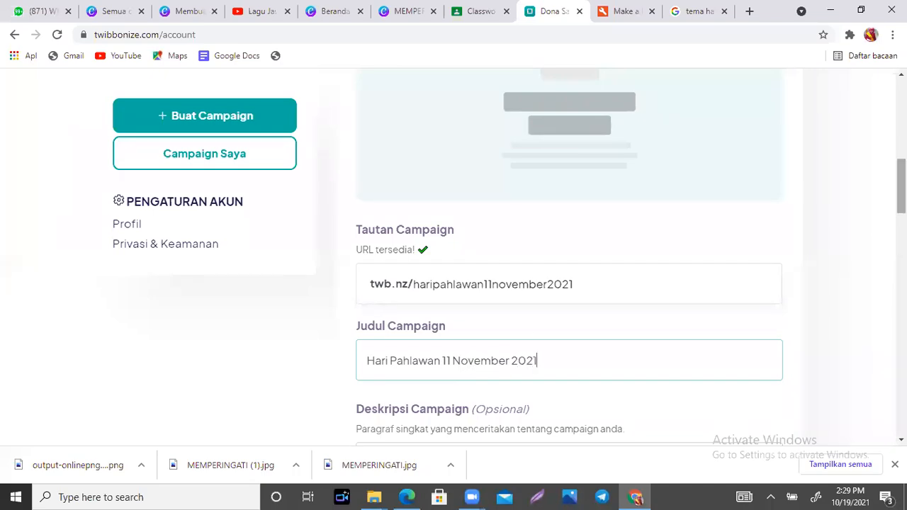
- Upload output-onlinepngtools (7) from Downloads as the twibbon frame image
{"action": "scroll", "coordinate": [569, 256], "scroll_direction": "down", "scroll_amount": 7}
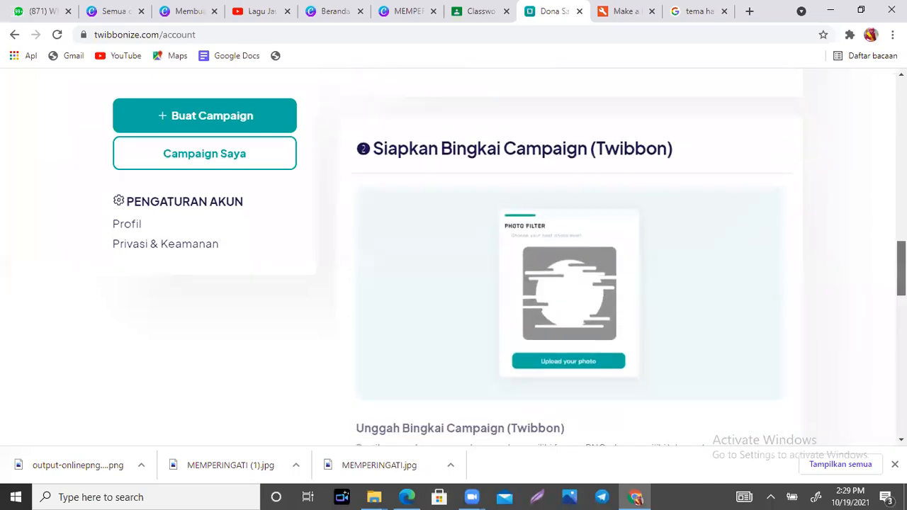
{"action": "left_click", "coordinate": [566, 160]}
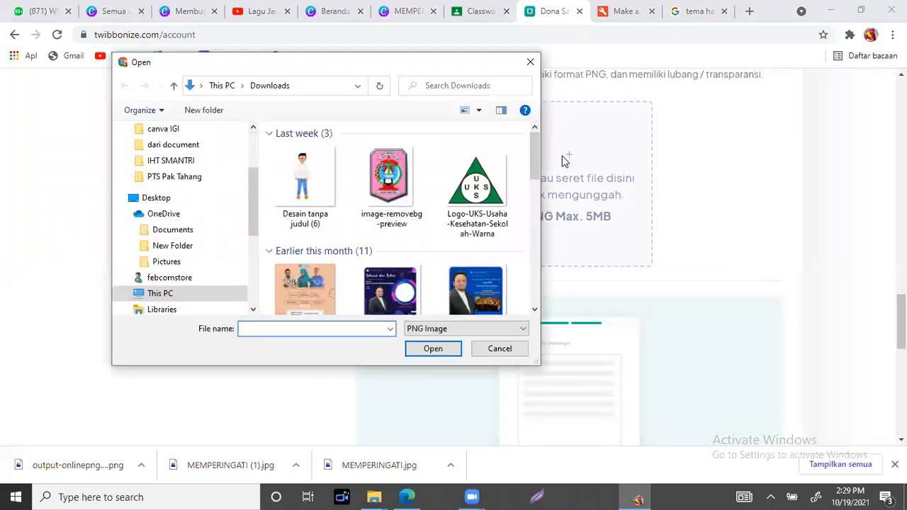
{"action": "left_click", "coordinate": [288, 190]}
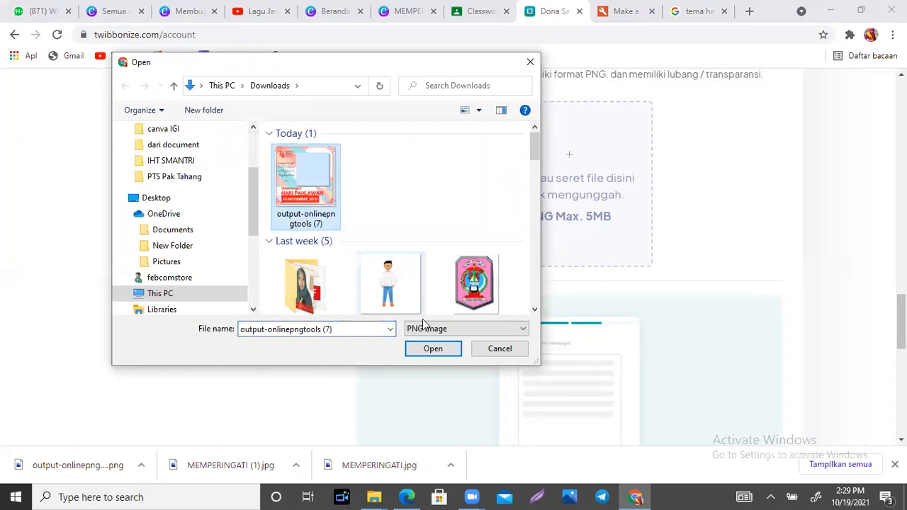
{"action": "left_click", "coordinate": [430, 349]}
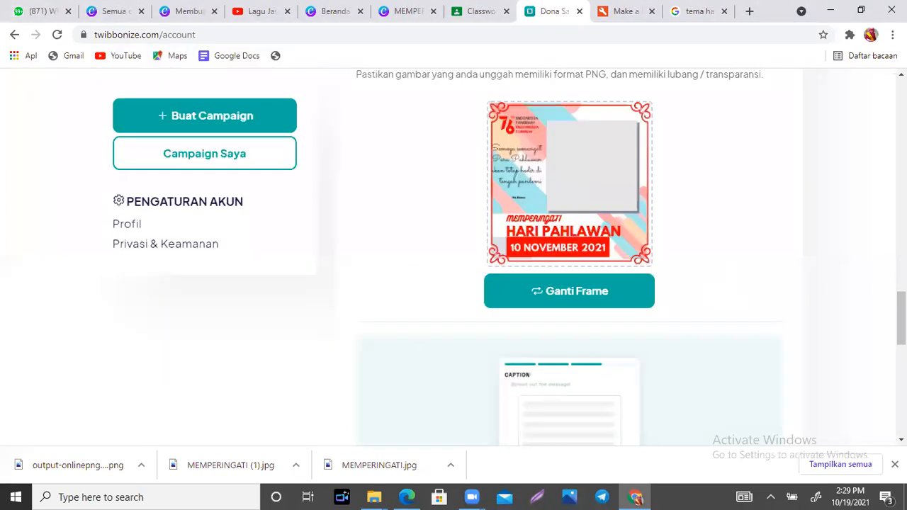
- Submit the campaign with Mulai Campaign!
{"action": "left_click_drag", "start_coordinate": [901, 316], "coordinate": [901, 356]}
{"action": "scroll", "coordinate": [676, 361], "scroll_direction": "down", "scroll_amount": 1}
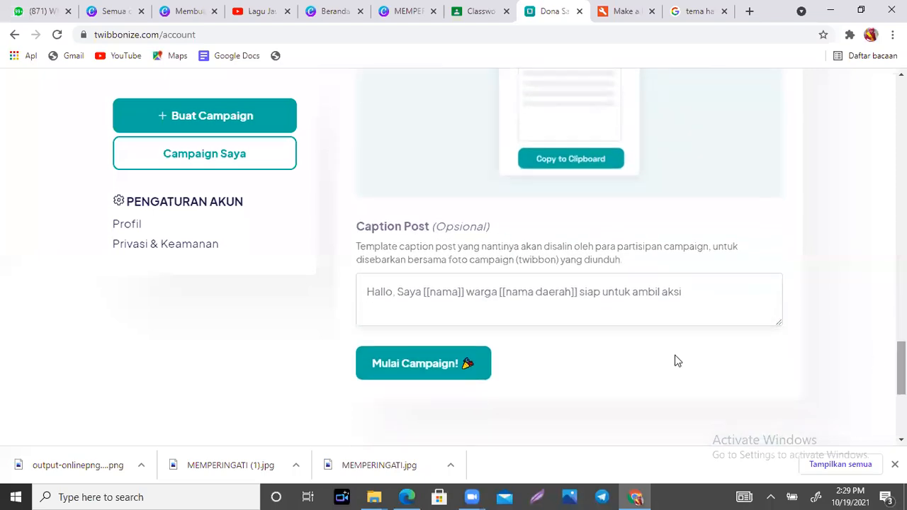
{"action": "left_click", "coordinate": [416, 363]}
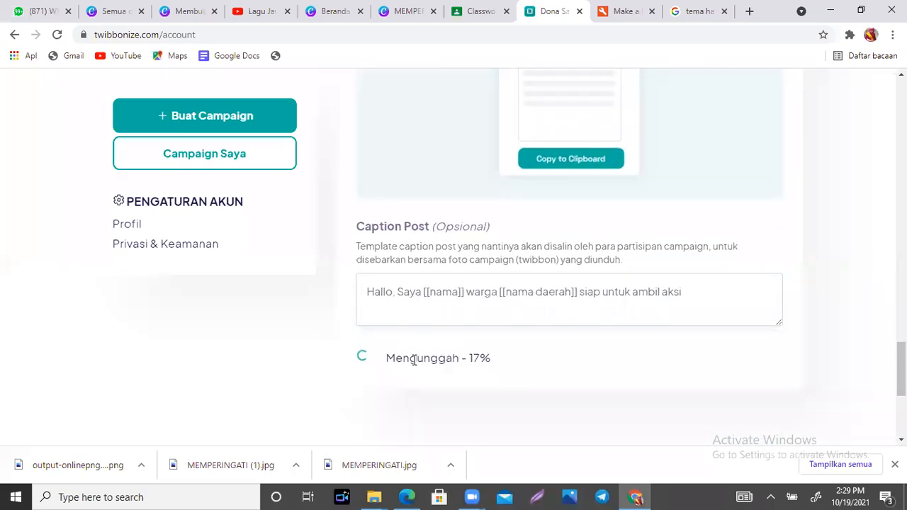
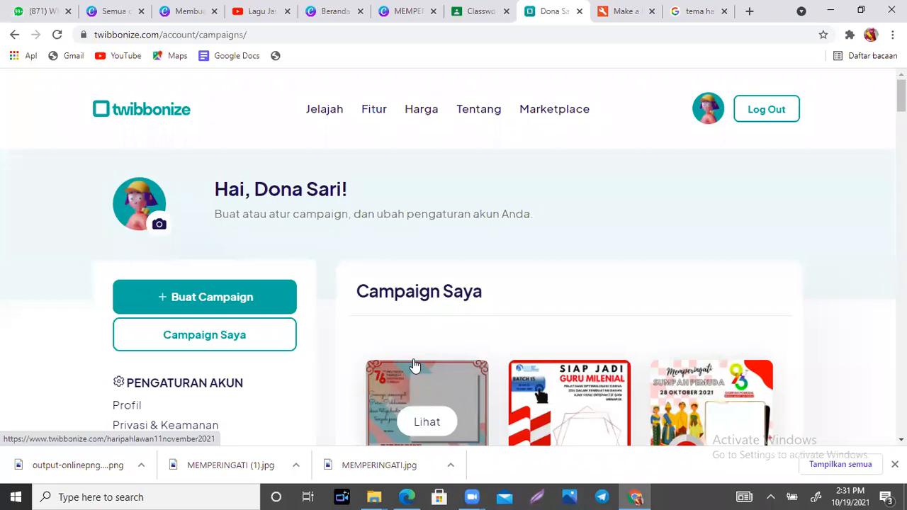
- Copy the Hari Pahlawan campaign's link with Salin URL, then switch to the WhatsApp Web tab
{"action": "left_click_drag", "start_coordinate": [902, 98], "coordinate": [902, 124]}
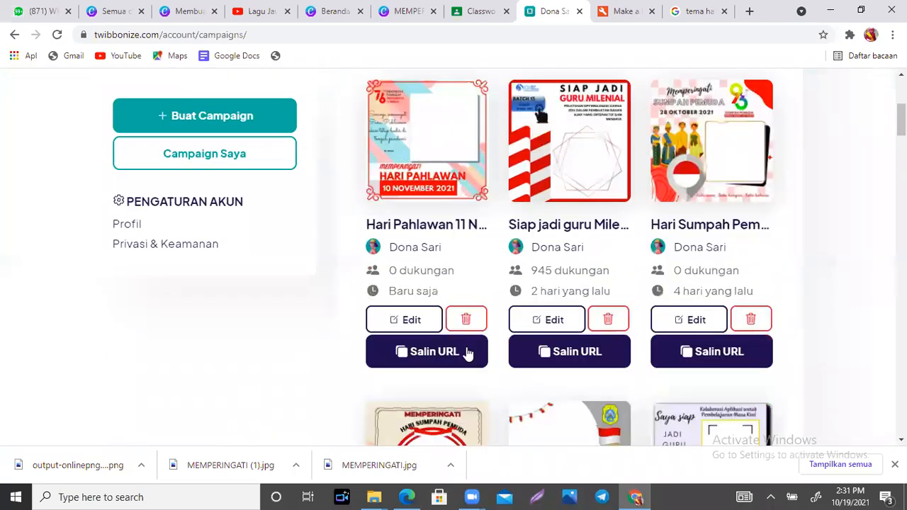
{"action": "left_click", "coordinate": [420, 353]}
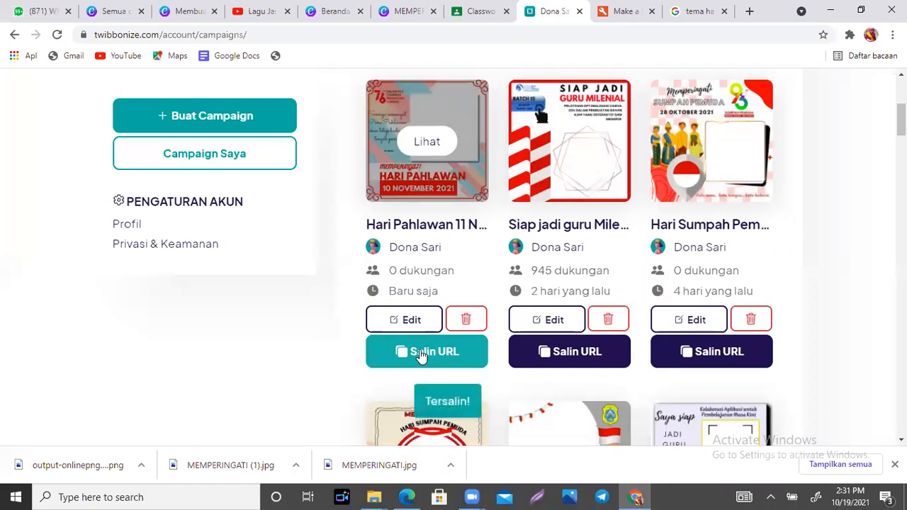
{"action": "left_click", "coordinate": [55, 10]}
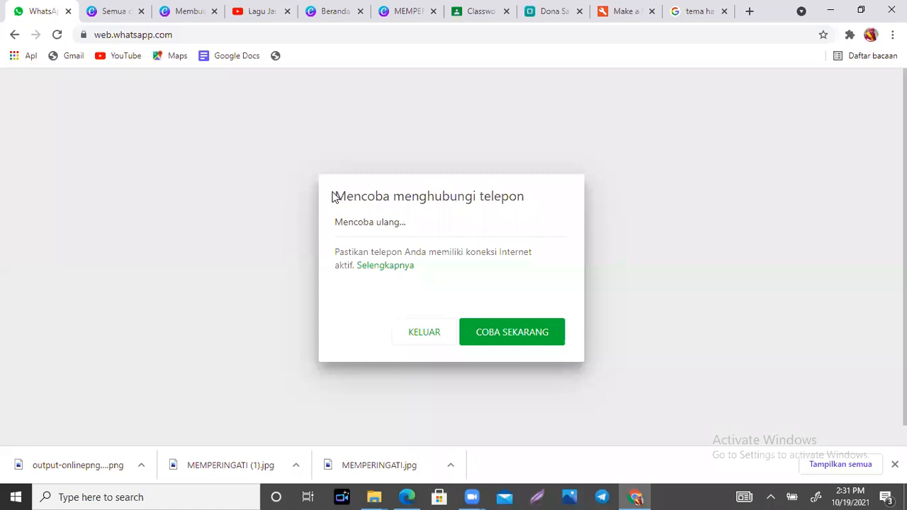
- Retry the WhatsApp Web connection, then go to screenmirrorapp.com from the Google tab
{"action": "left_click", "coordinate": [494, 339]}
{"action": "left_click", "coordinate": [698, 11]}
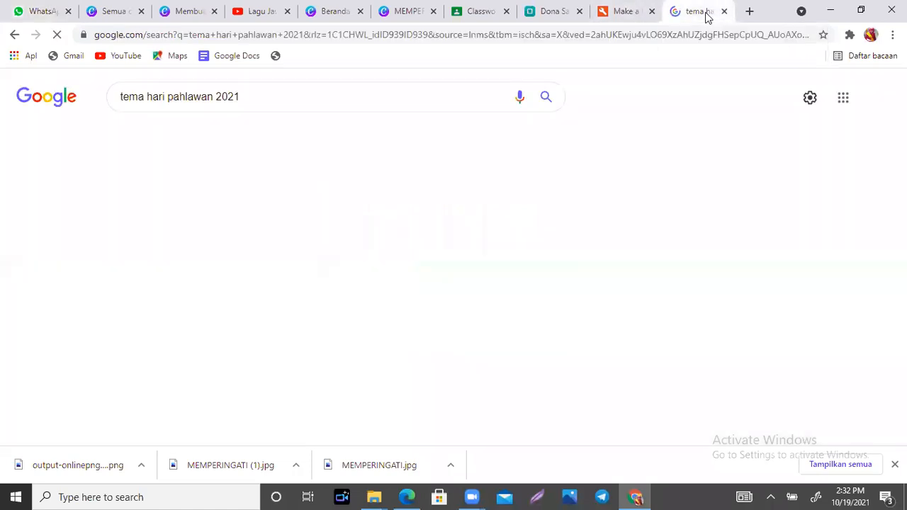
{"action": "left_click", "coordinate": [526, 40]}
{"action": "type", "text": "scree"}
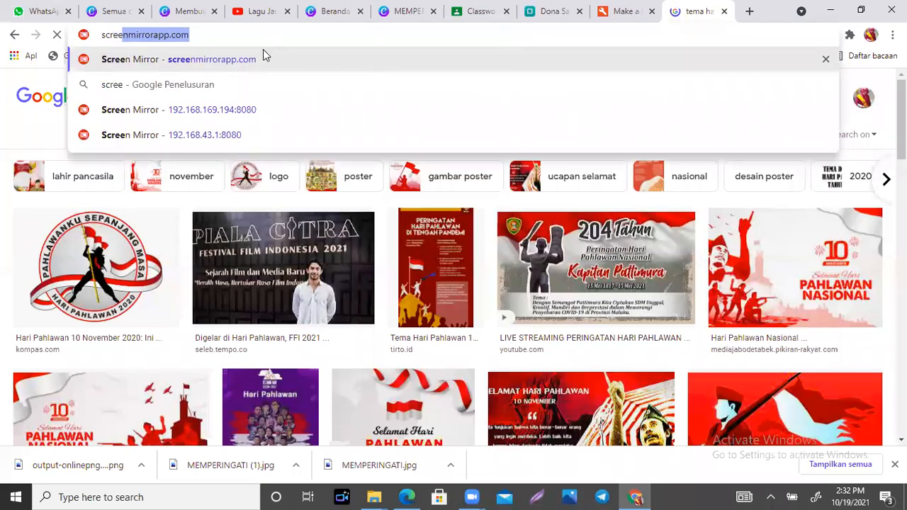
{"action": "left_click", "coordinate": [260, 61]}
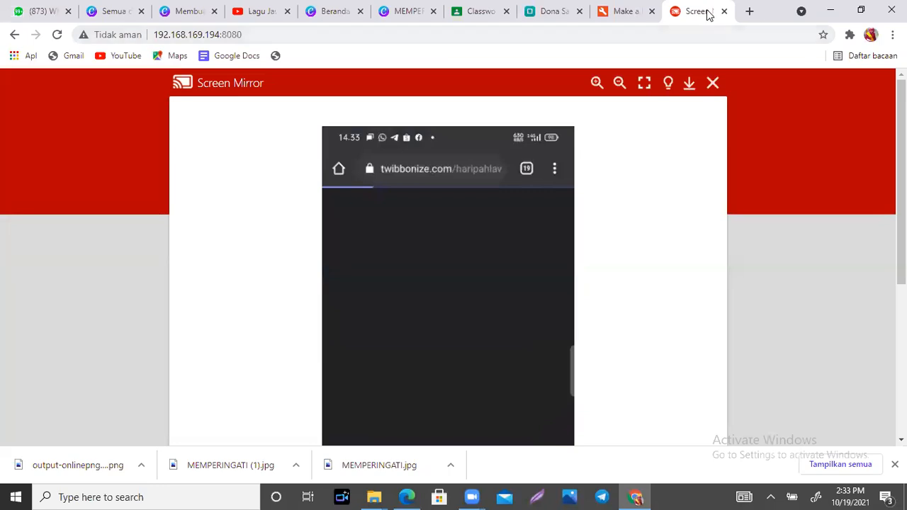
- Scroll the mirrored phone view down to the Hari Pahlawan 10 November 2021 campaign card
{"action": "scroll", "coordinate": [857, 122], "scroll_direction": "down", "scroll_amount": 1}
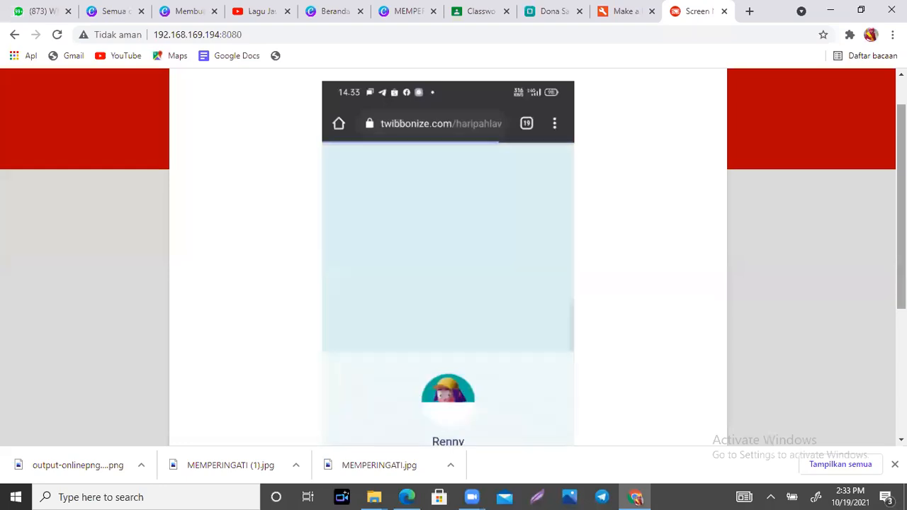
{"action": "scroll", "coordinate": [454, 255], "scroll_direction": "down", "scroll_amount": 3}
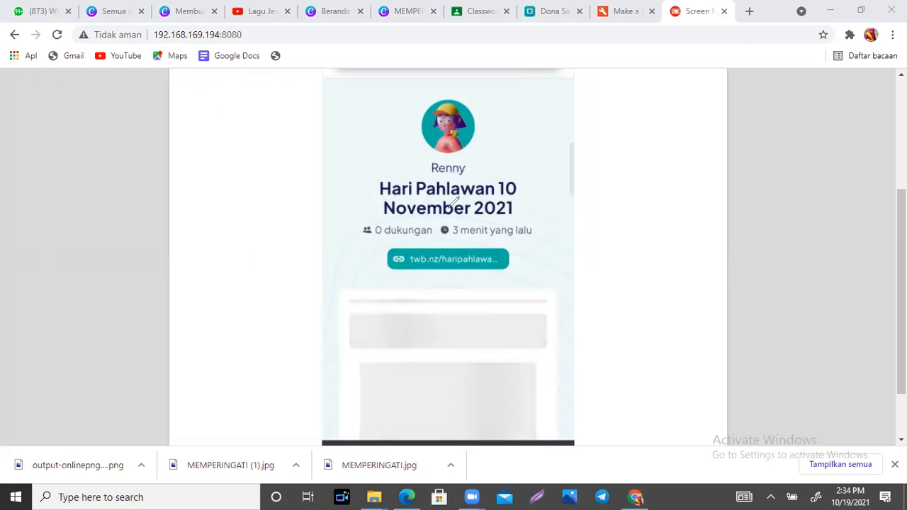
- Circle the '3 menit yang lalu' age in red, then scroll to the WhatsApp group chat
{"action": "mouse_move", "coordinate": [441, 229]}
{"action": "left_mouse_down"}
{"action": "mouse_move", "coordinate": [468, 217]}
{"action": "mouse_move", "coordinate": [533, 230]}
{"action": "mouse_move", "coordinate": [464, 241]}
{"action": "mouse_move", "coordinate": [439, 203]}
{"action": "mouse_move", "coordinate": [541, 218]}
{"action": "mouse_move", "coordinate": [493, 241]}
{"action": "mouse_move", "coordinate": [468, 212]}
{"action": "mouse_move", "coordinate": [487, 234]}
{"action": "mouse_move", "coordinate": [519, 231]}
{"action": "left_mouse_up"}
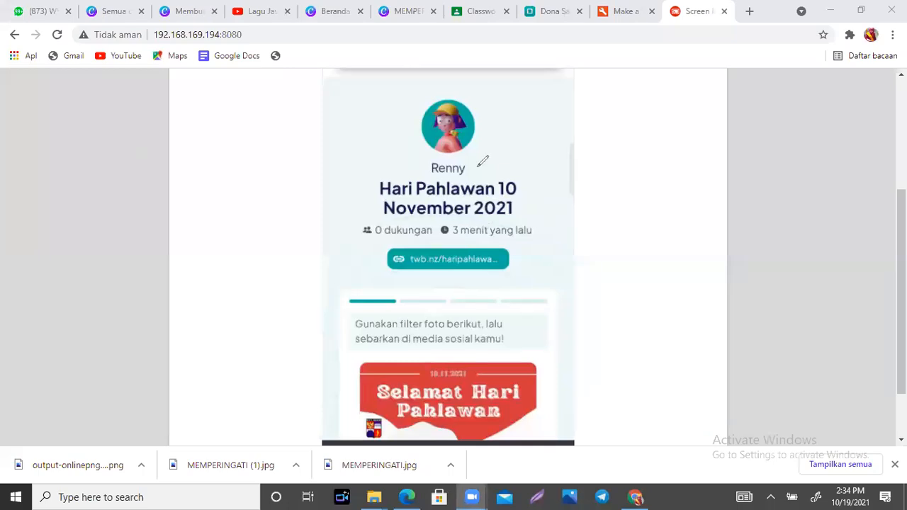
{"action": "scroll", "coordinate": [448, 255], "scroll_direction": "down", "scroll_amount": 2}
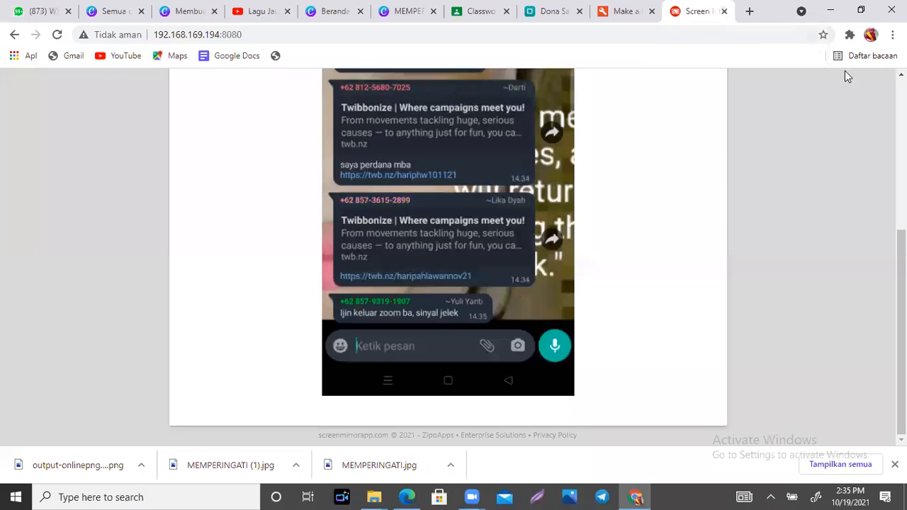
- Follow the mirrored phone as the portrait photo is placed in the pink 10 November 2021 frame
{"action": "left_click_drag", "start_coordinate": [902, 284], "coordinate": [902, 254]}
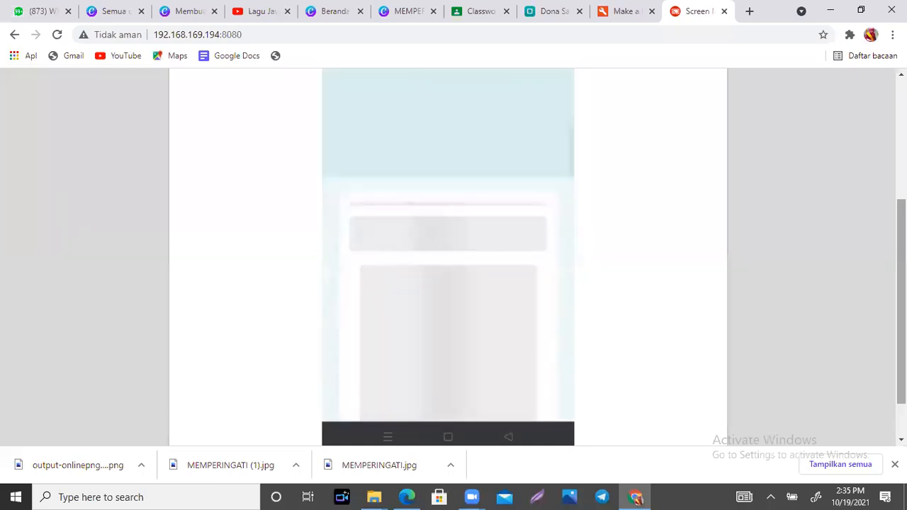
{"action": "scroll", "coordinate": [850, 267], "scroll_direction": "down", "scroll_amount": 1}
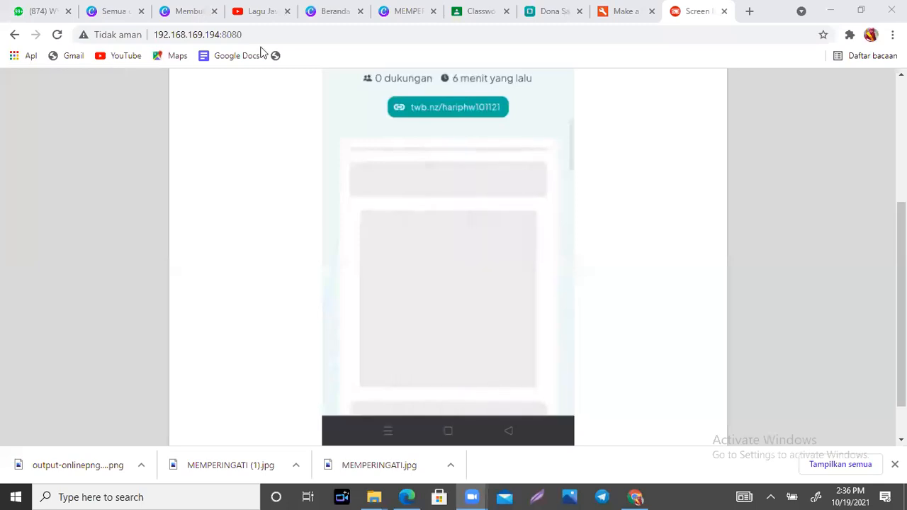
{"action": "left_click", "coordinate": [770, 496]}
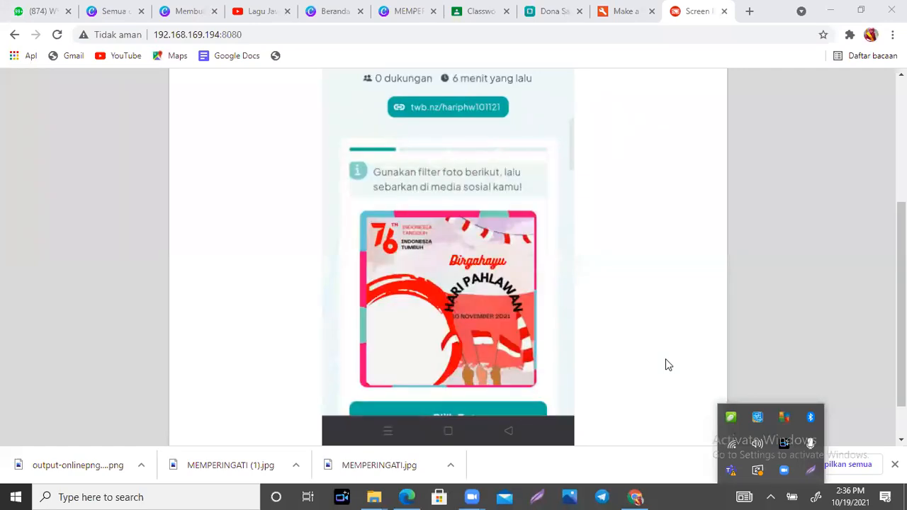
{"action": "scroll", "coordinate": [572, 277], "scroll_direction": "down", "scroll_amount": 1}
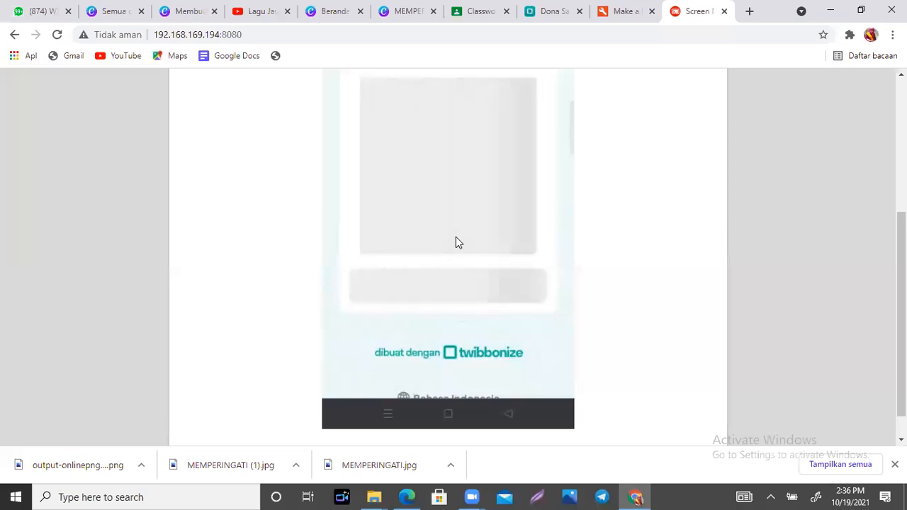
{"action": "left_click_drag", "start_coordinate": [902, 271], "coordinate": [901, 218]}
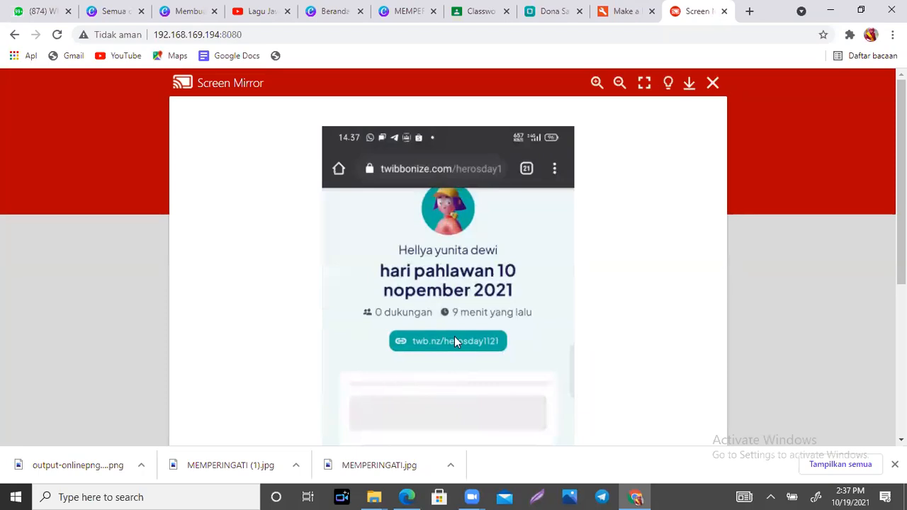
{"action": "scroll", "coordinate": [455, 340], "scroll_direction": "down", "scroll_amount": 2}
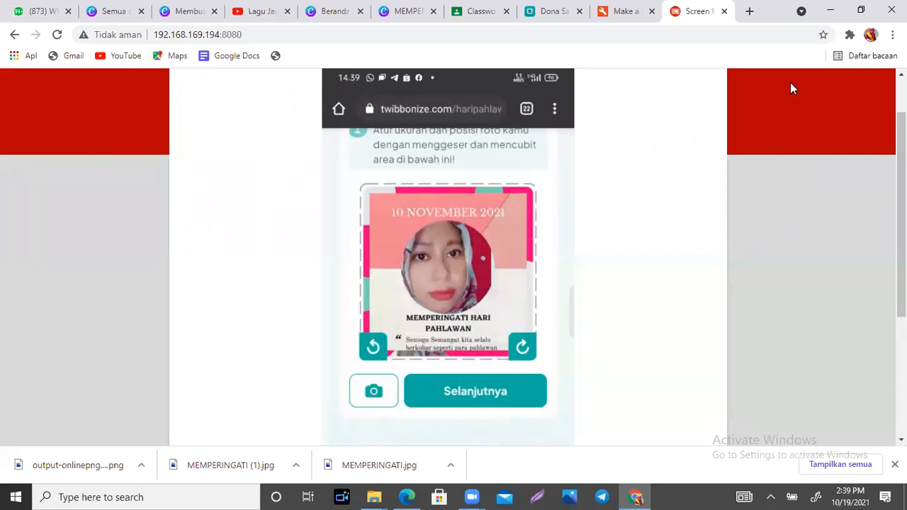
- Mark the photo's face and the frame's upper-left corner and right edge in red, then clear them
{"action": "left_click", "coordinate": [436, 267]}
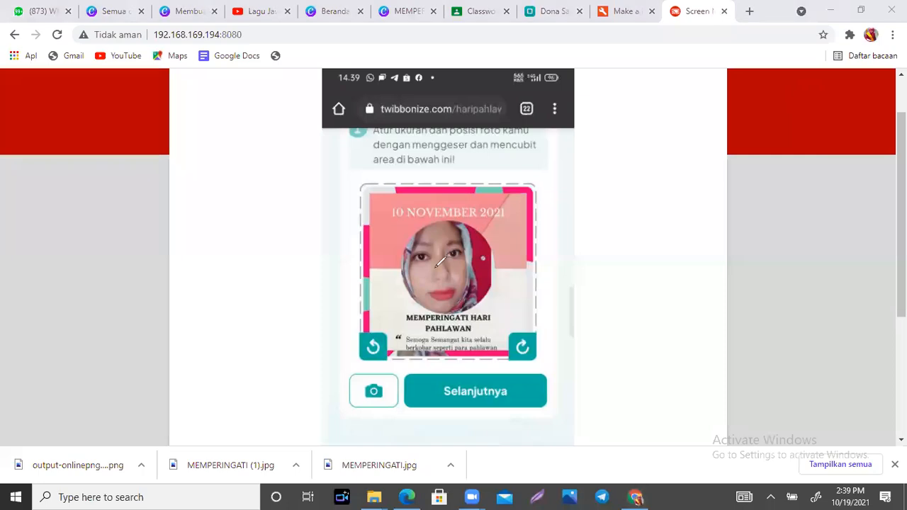
{"action": "mouse_move", "coordinate": [454, 252]}
{"action": "left_mouse_down"}
{"action": "mouse_move", "coordinate": [432, 276]}
{"action": "mouse_move", "coordinate": [449, 279]}
{"action": "left_mouse_up"}
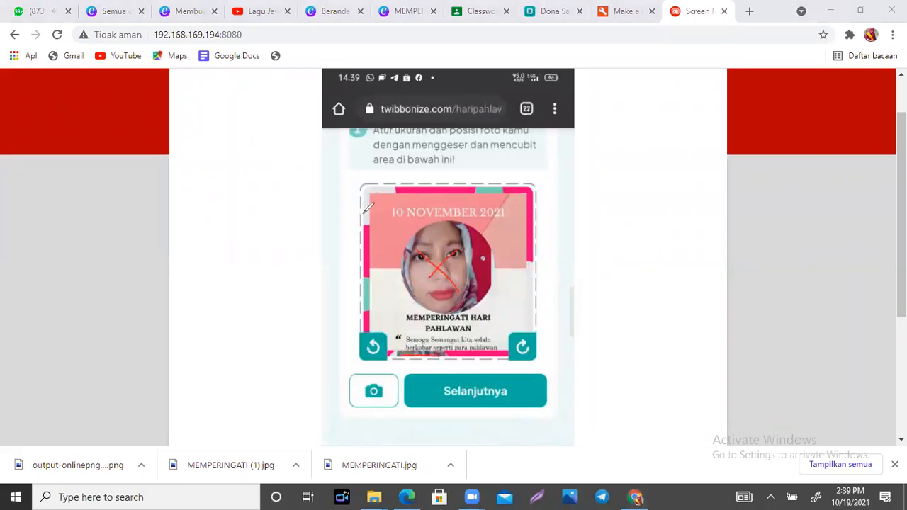
{"action": "mouse_move", "coordinate": [365, 213]}
{"action": "left_mouse_down"}
{"action": "mouse_move", "coordinate": [366, 193]}
{"action": "mouse_move", "coordinate": [389, 188]}
{"action": "left_mouse_up"}
{"action": "left_click_drag", "start_coordinate": [531, 264], "coordinate": [534, 309]}
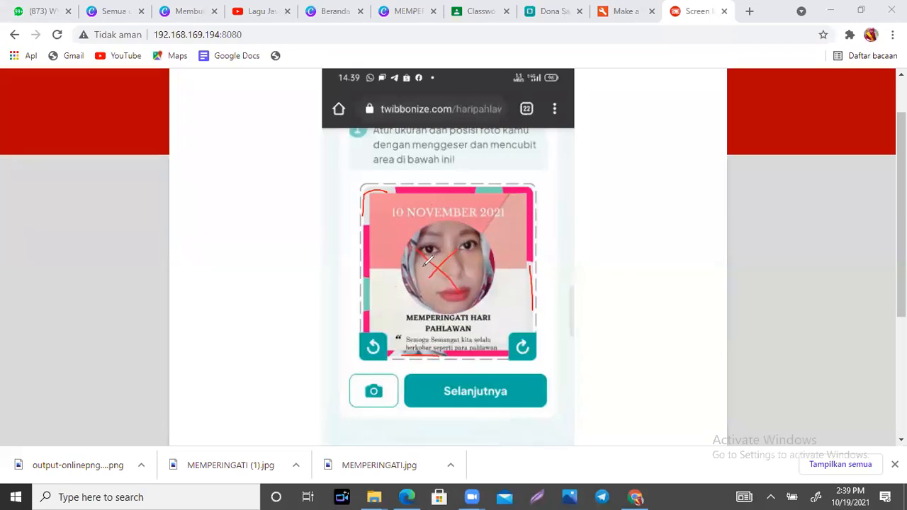
{"action": "left_click", "coordinate": [456, 200]}
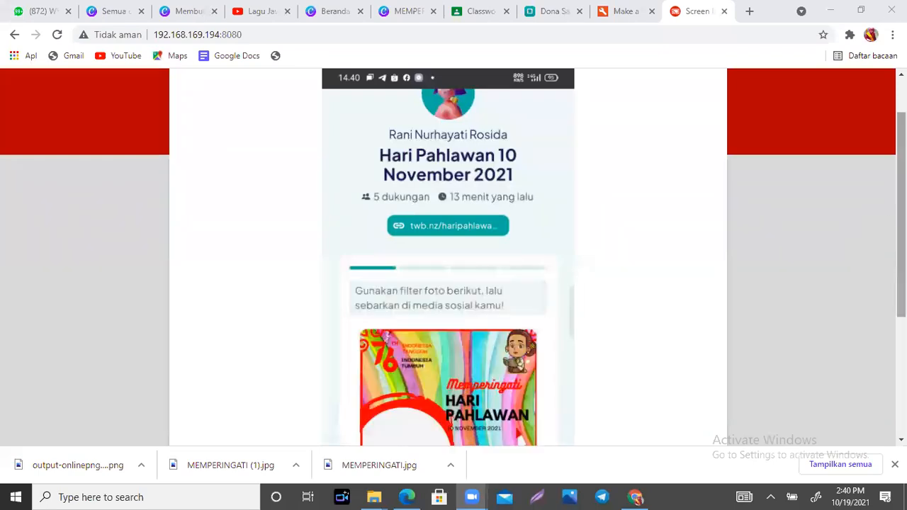
- Scroll the mirrored page while the phone opens a member's 'Hari pahalawan' campaign
{"action": "scroll", "coordinate": [502, 278], "scroll_direction": "down", "scroll_amount": 1}
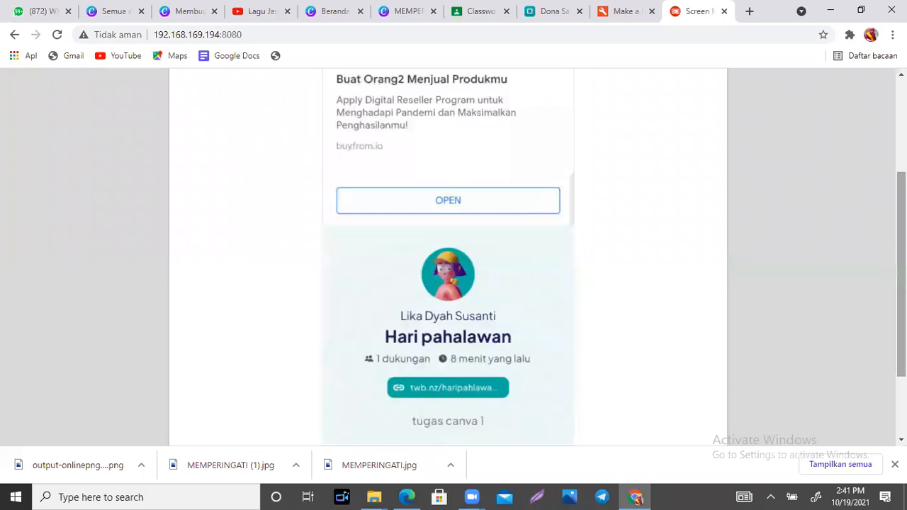
{"action": "scroll", "coordinate": [448, 255], "scroll_direction": "down", "scroll_amount": 2}
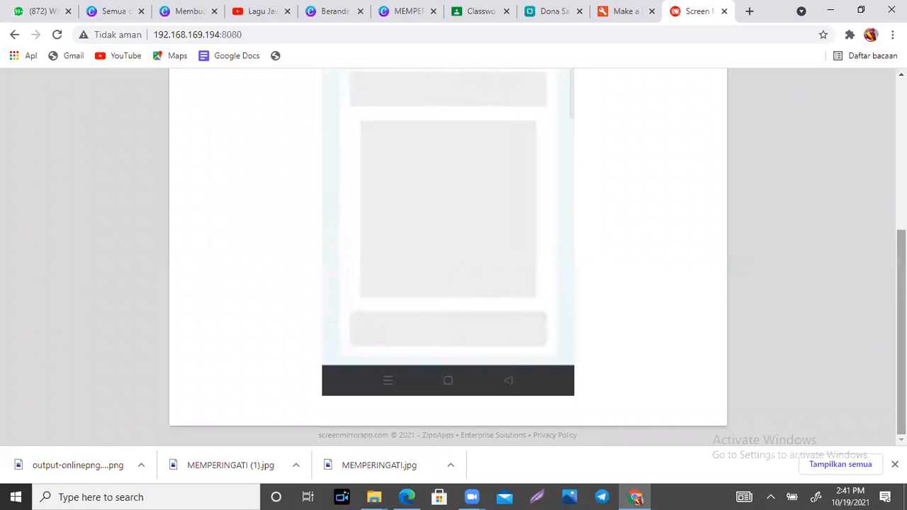
{"action": "scroll", "coordinate": [448, 255], "scroll_direction": "up", "scroll_amount": 2}
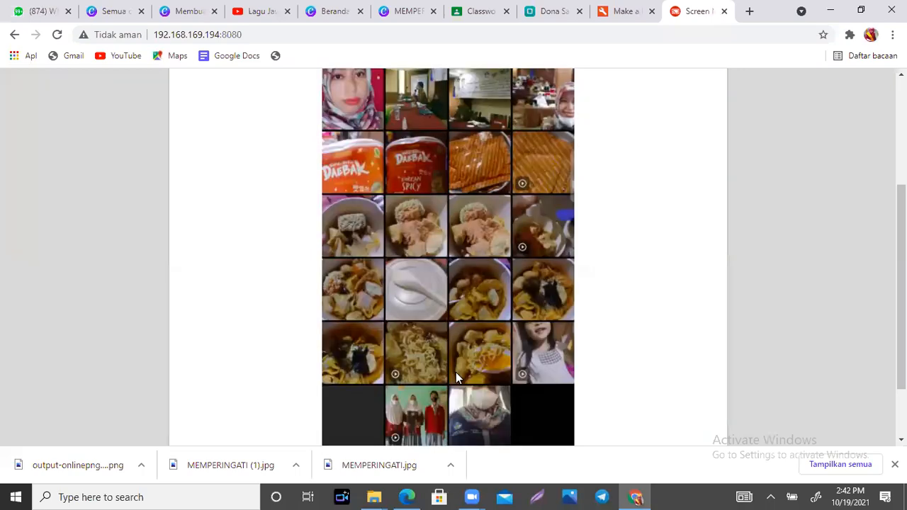
- Pick the selfie from the phone gallery and view it inside the 'tugas canva 1' frame
{"action": "left_click", "coordinate": [455, 378]}
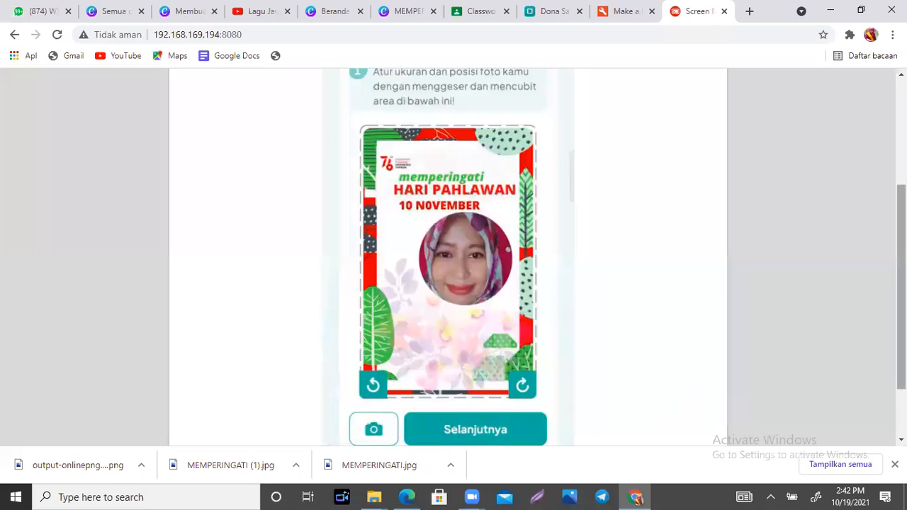
{"action": "left_click_drag", "start_coordinate": [902, 287], "coordinate": [901, 217]}
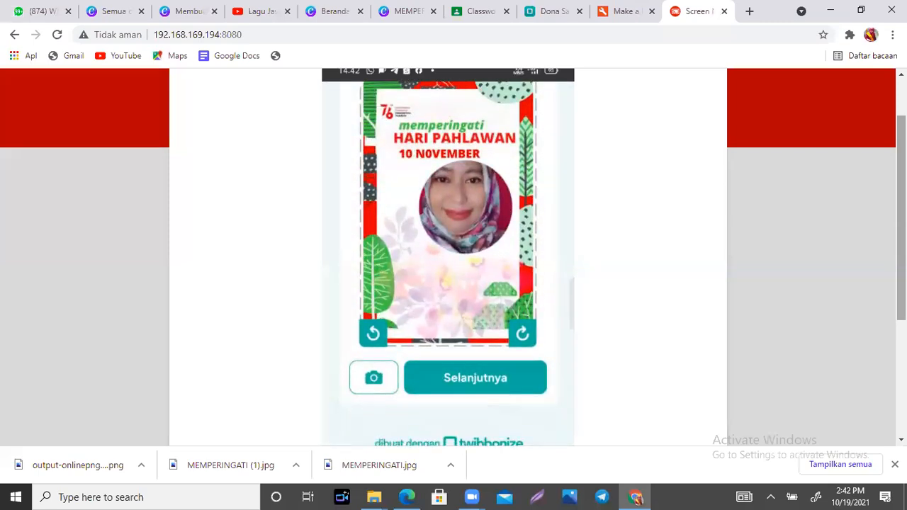
{"action": "scroll", "coordinate": [448, 257], "scroll_direction": "down", "scroll_amount": 1}
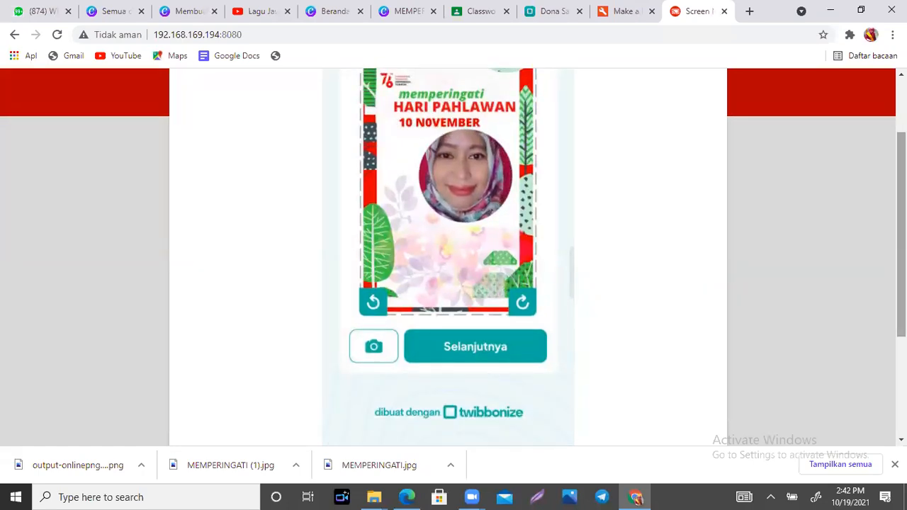
{"action": "scroll", "coordinate": [448, 257], "scroll_direction": "up", "scroll_amount": 3}
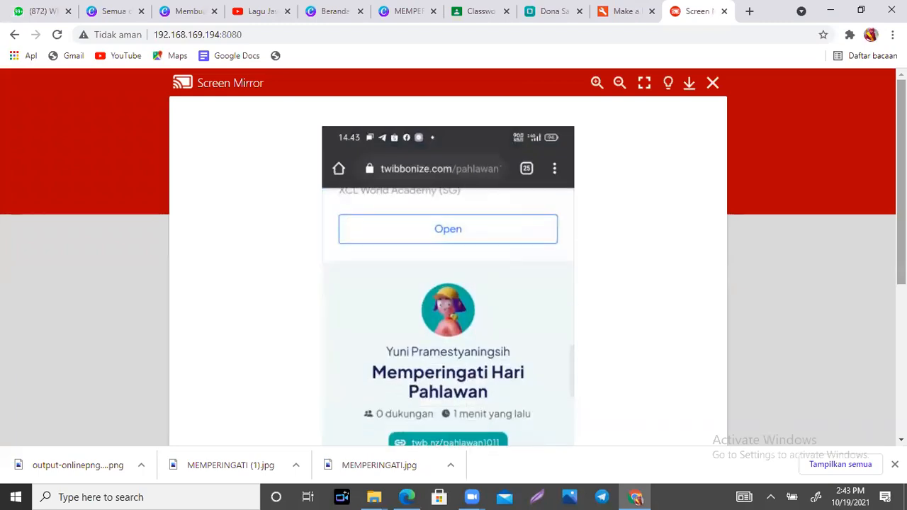
- Scroll past the fitted photo in the twibbon frame, then switch to the Google Classroom tab
{"action": "scroll", "coordinate": [453, 270], "scroll_direction": "down", "scroll_amount": 3}
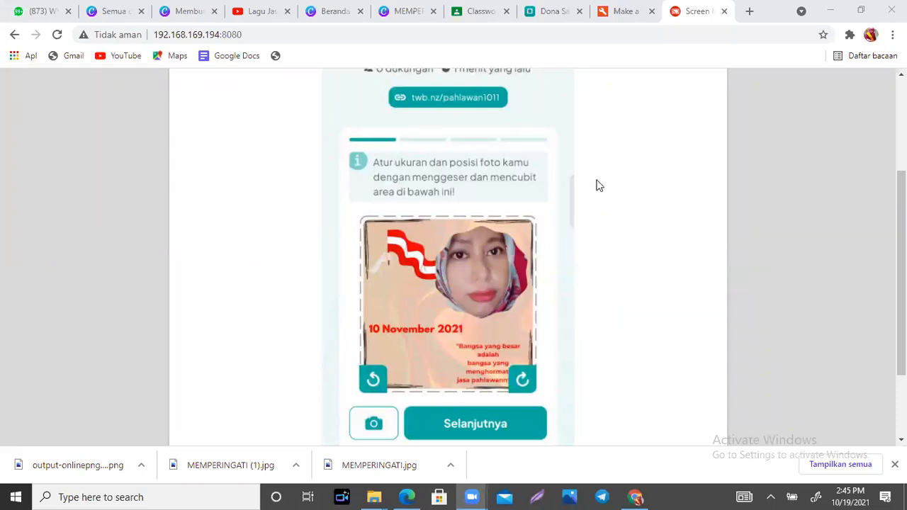
{"action": "left_click", "coordinate": [458, 7]}
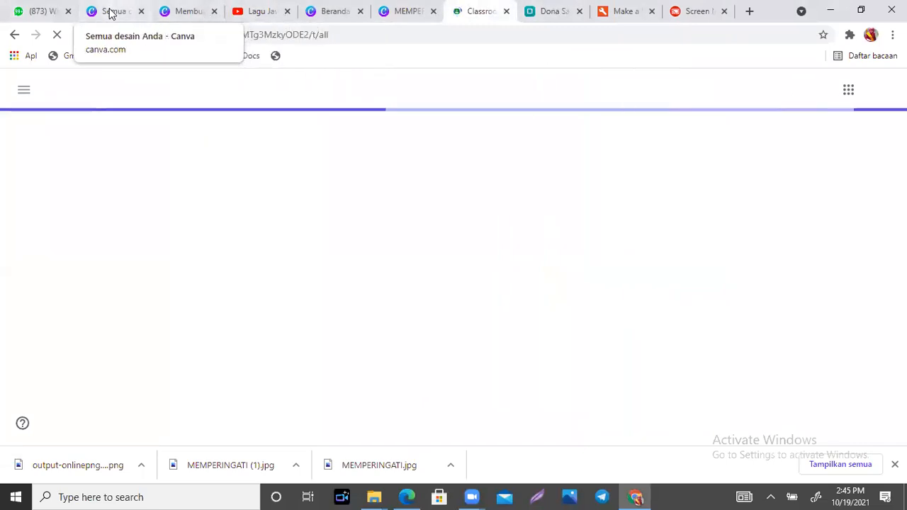
- Open the shared Canva design, check the account's team menu, and close Chrome's download bar
{"action": "left_click", "coordinate": [182, 11]}
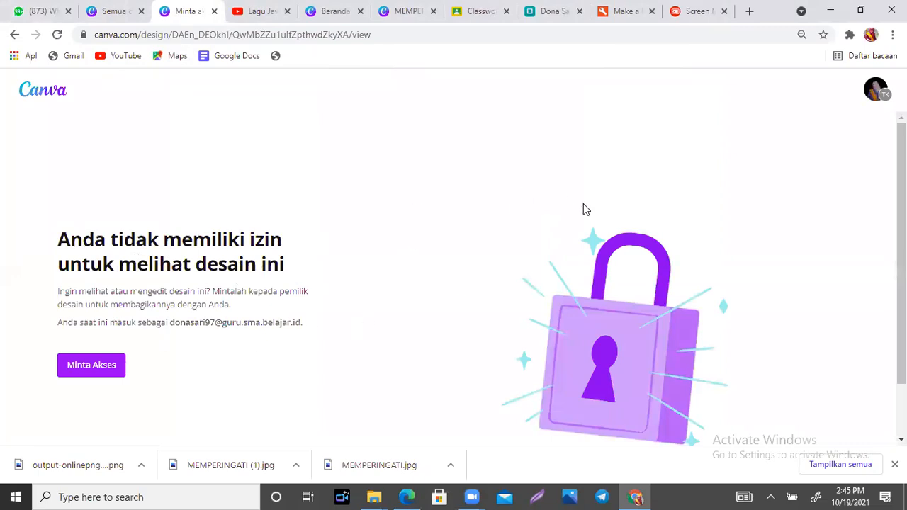
{"action": "left_click", "coordinate": [870, 103]}
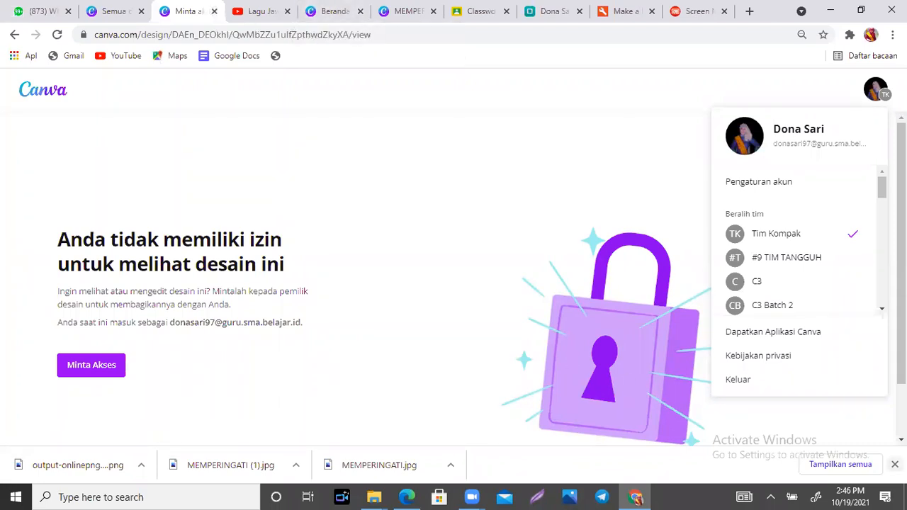
{"action": "left_click", "coordinate": [894, 464]}
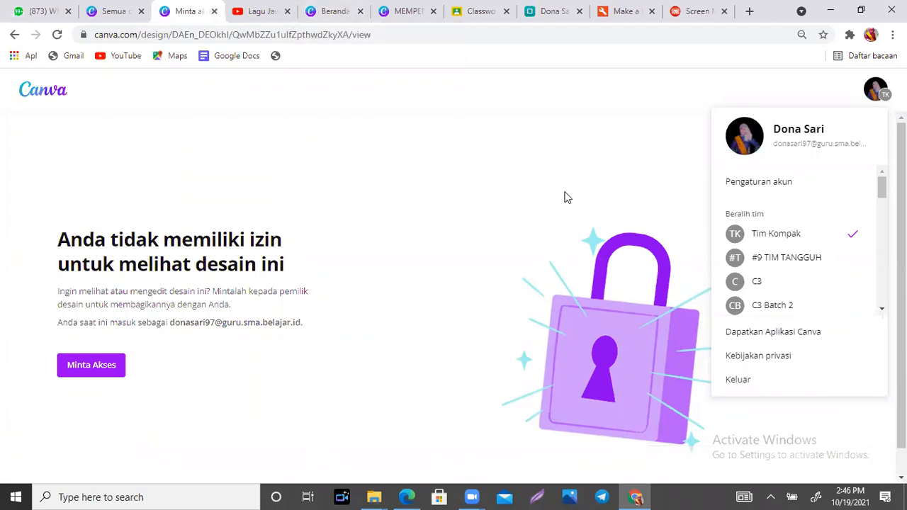
- Bring the Downloads File Explorer window forward and open the dari document folder
{"action": "left_click", "coordinate": [333, 15]}
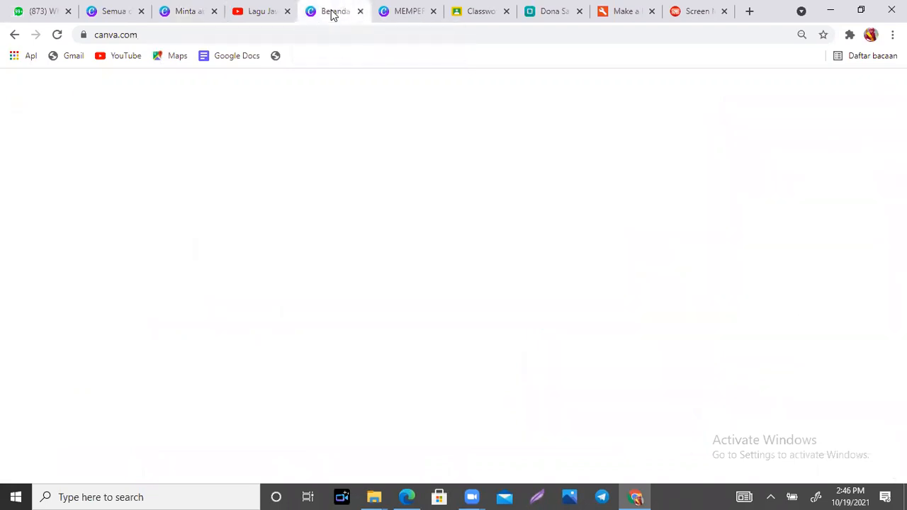
{"action": "left_click", "coordinate": [375, 496]}
{"action": "left_click", "coordinate": [323, 434]}
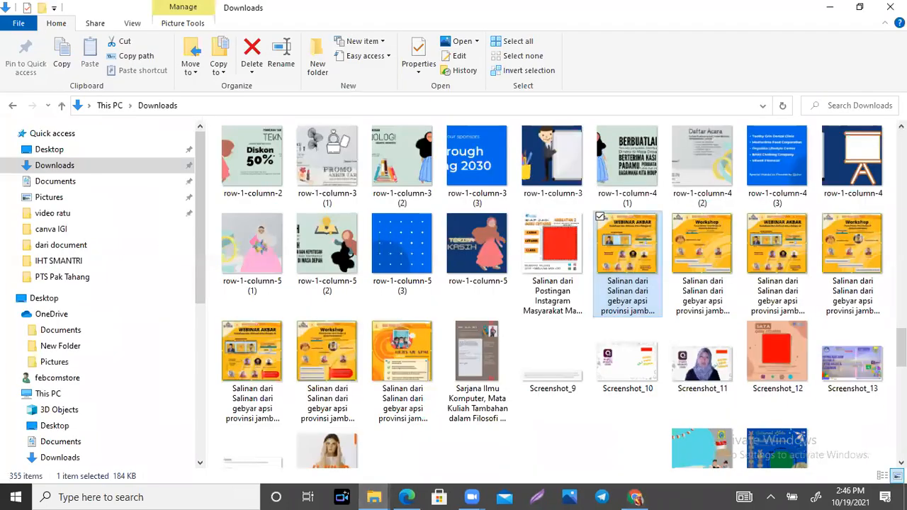
{"action": "scroll", "coordinate": [766, 334], "scroll_direction": "down", "scroll_amount": 3}
{"action": "scroll", "coordinate": [765, 333], "scroll_direction": "down", "scroll_amount": 3}
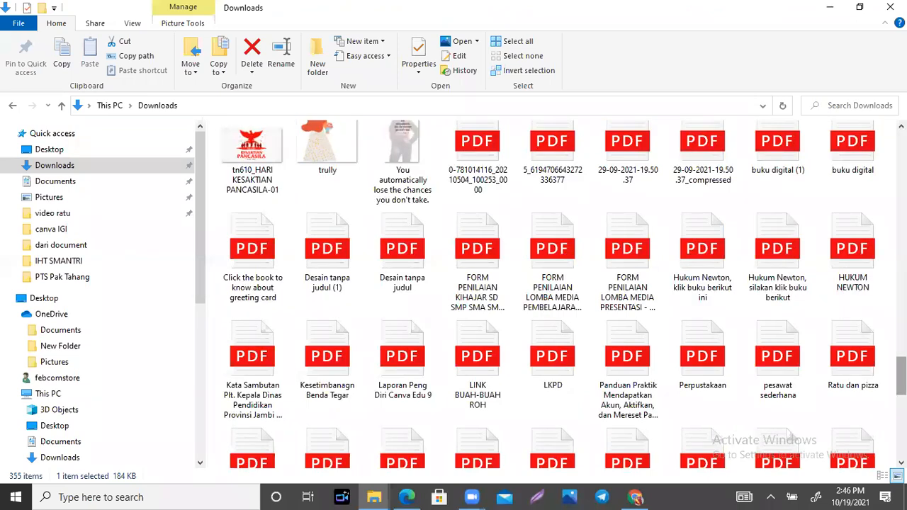
{"action": "scroll", "coordinate": [766, 333], "scroll_direction": "down", "scroll_amount": 5}
{"action": "scroll", "coordinate": [765, 365], "scroll_direction": "down", "scroll_amount": 3}
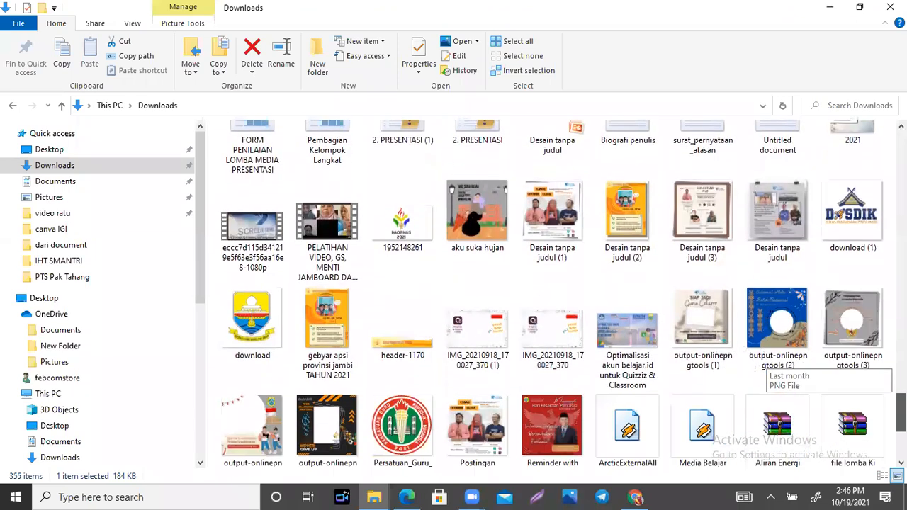
{"action": "scroll", "coordinate": [769, 365], "scroll_direction": "down", "scroll_amount": 1}
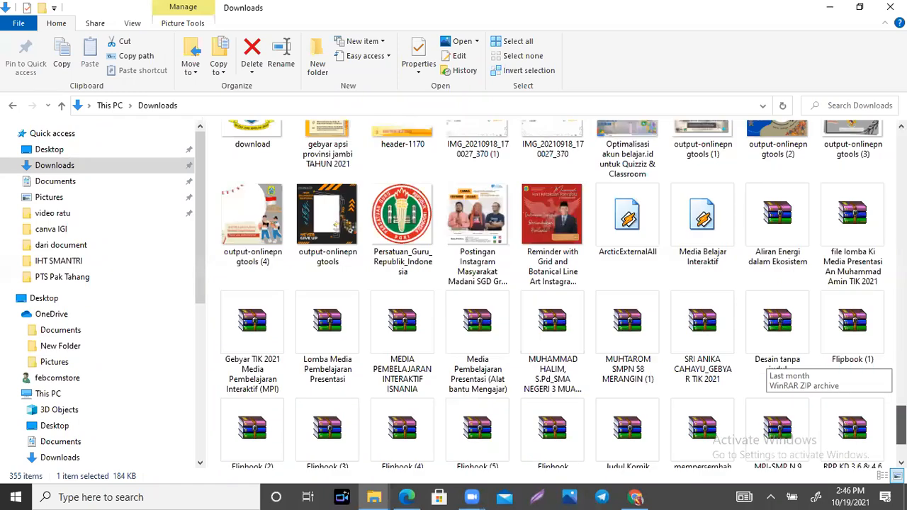
{"action": "scroll", "coordinate": [769, 365], "scroll_direction": "down", "scroll_amount": 4}
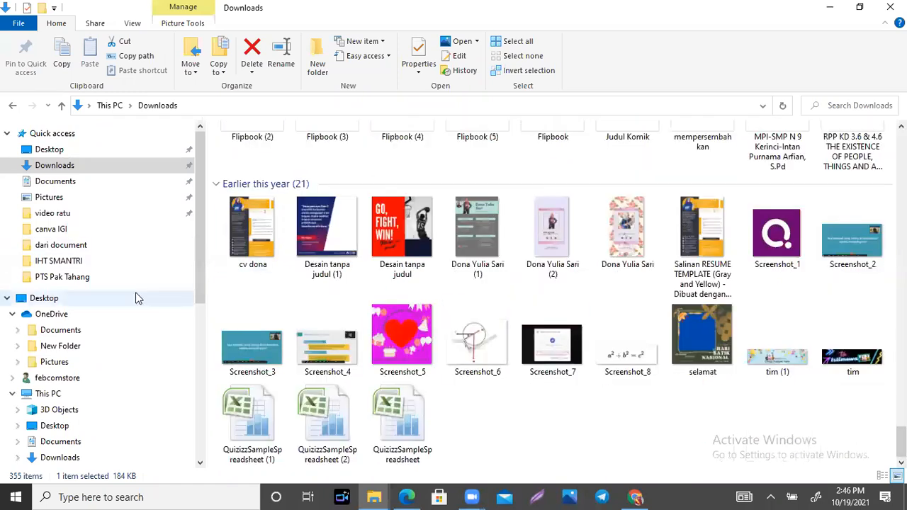
{"action": "left_click", "coordinate": [71, 246]}
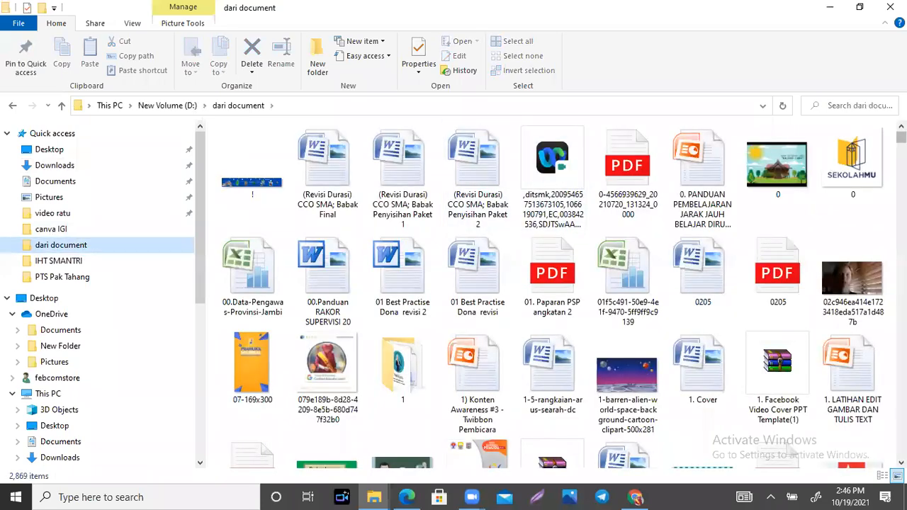
{"action": "scroll", "coordinate": [567, 294], "scroll_direction": "down", "scroll_amount": 15}
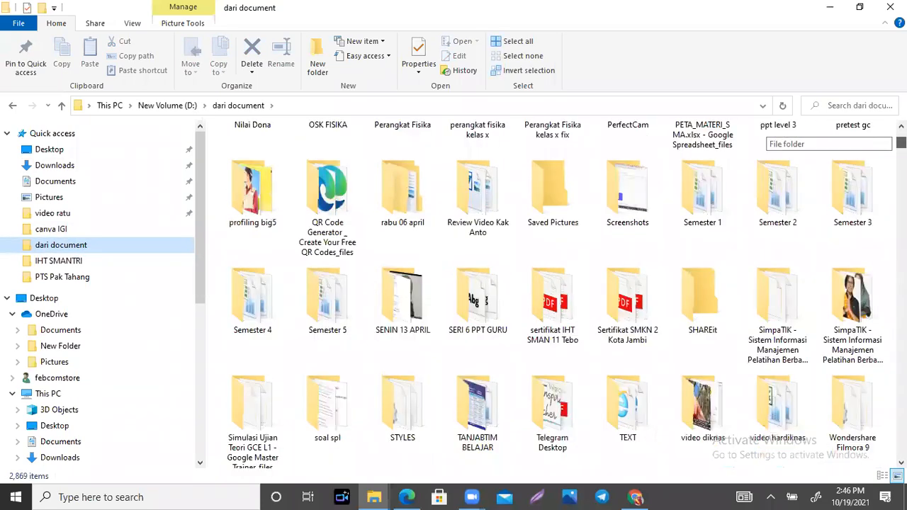
{"action": "scroll", "coordinate": [552, 294], "scroll_direction": "down", "scroll_amount": 5}
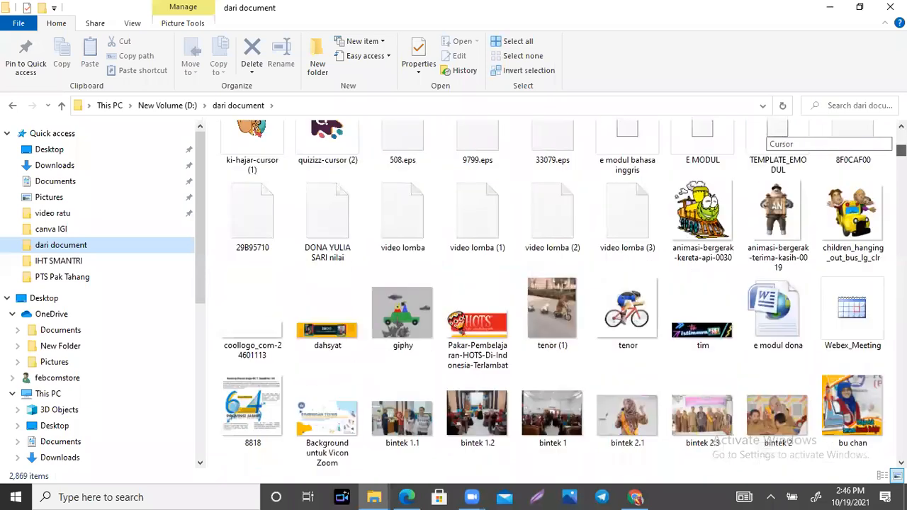
{"action": "scroll", "coordinate": [552, 293], "scroll_direction": "down", "scroll_amount": 9}
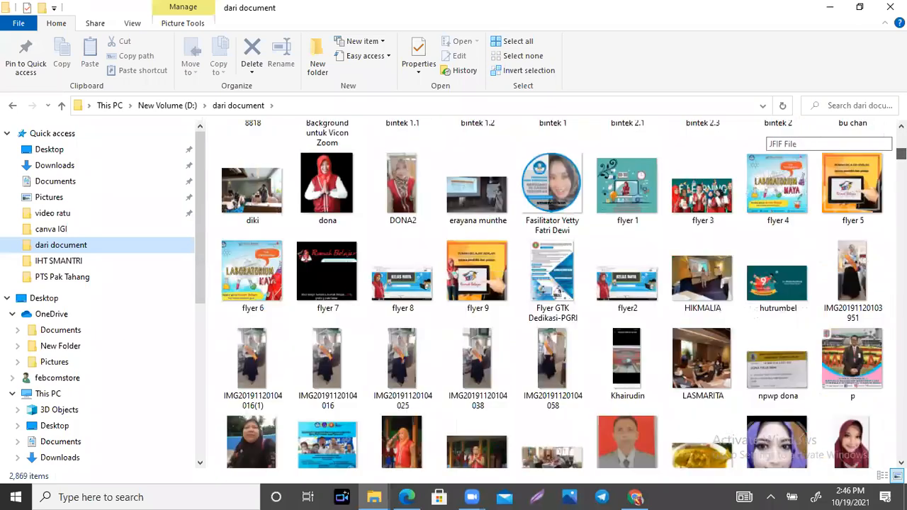
{"action": "scroll", "coordinate": [552, 293], "scroll_direction": "down", "scroll_amount": 3}
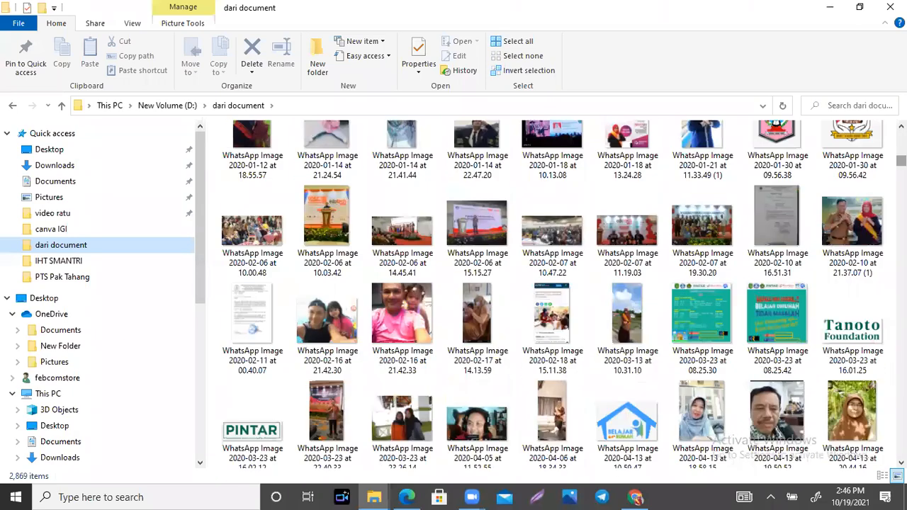
{"action": "scroll", "coordinate": [768, 152], "scroll_direction": "down", "scroll_amount": 12}
{"action": "scroll", "coordinate": [767, 153], "scroll_direction": "down", "scroll_amount": 3}
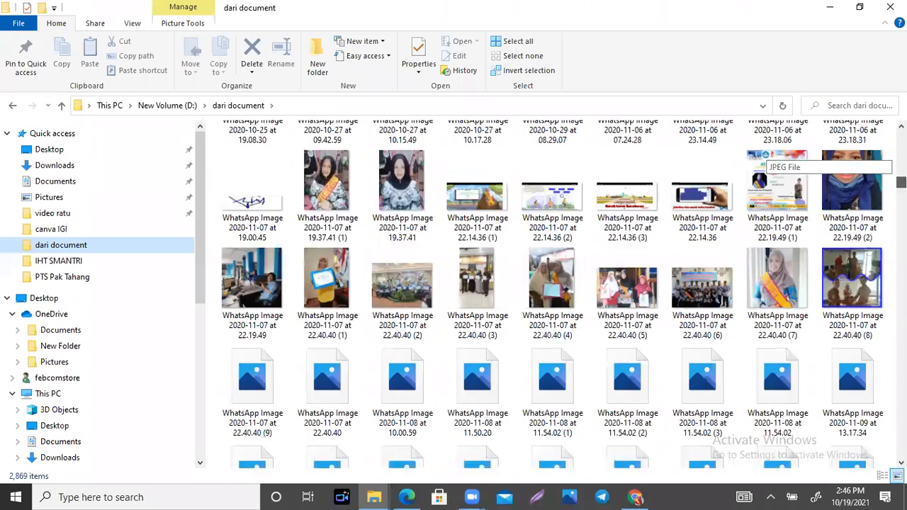
{"action": "scroll", "coordinate": [768, 152], "scroll_direction": "down", "scroll_amount": 10}
{"action": "scroll", "coordinate": [773, 177], "scroll_direction": "down", "scroll_amount": 5}
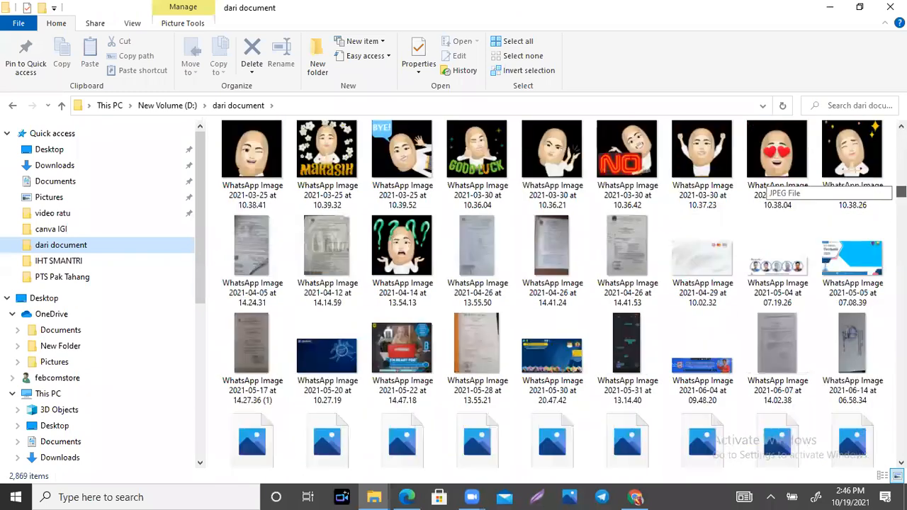
{"action": "scroll", "coordinate": [773, 177], "scroll_direction": "down", "scroll_amount": 1}
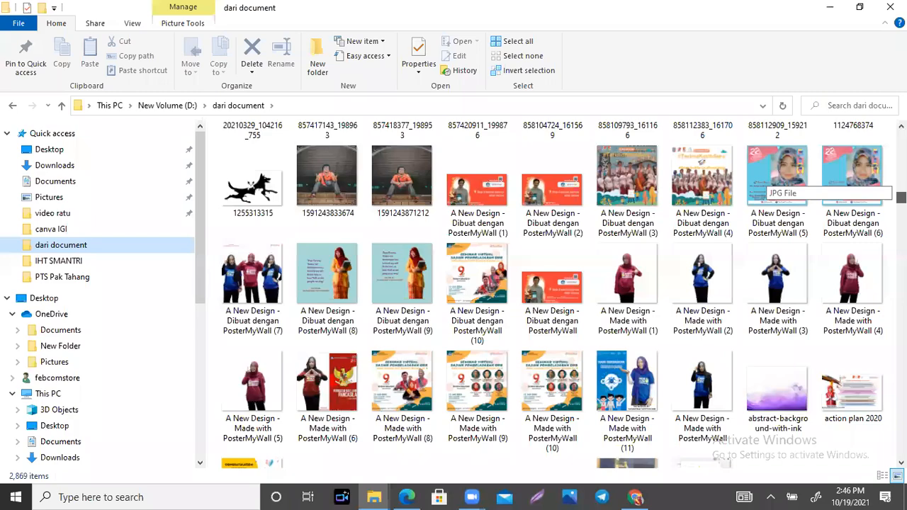
{"action": "scroll", "coordinate": [773, 177], "scroll_direction": "down", "scroll_amount": 5}
{"action": "scroll", "coordinate": [773, 177], "scroll_direction": "down", "scroll_amount": 3}
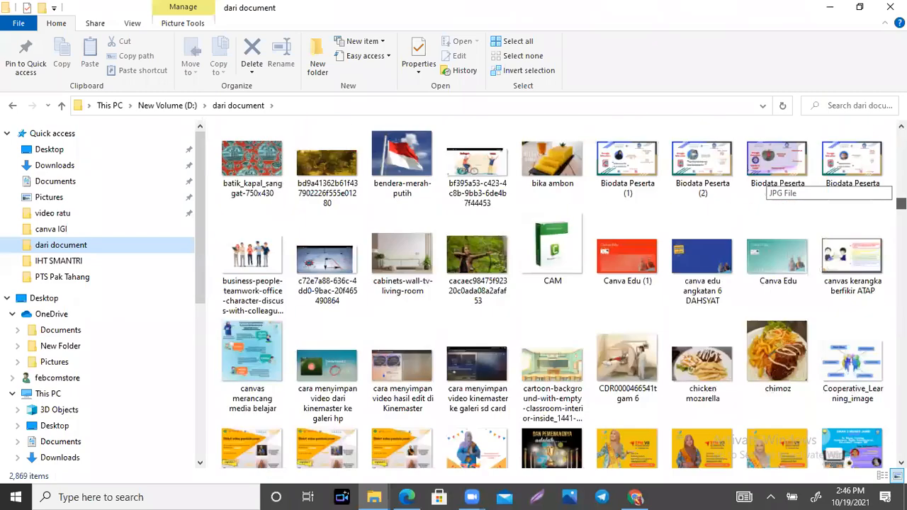
{"action": "scroll", "coordinate": [772, 177], "scroll_direction": "down", "scroll_amount": 3}
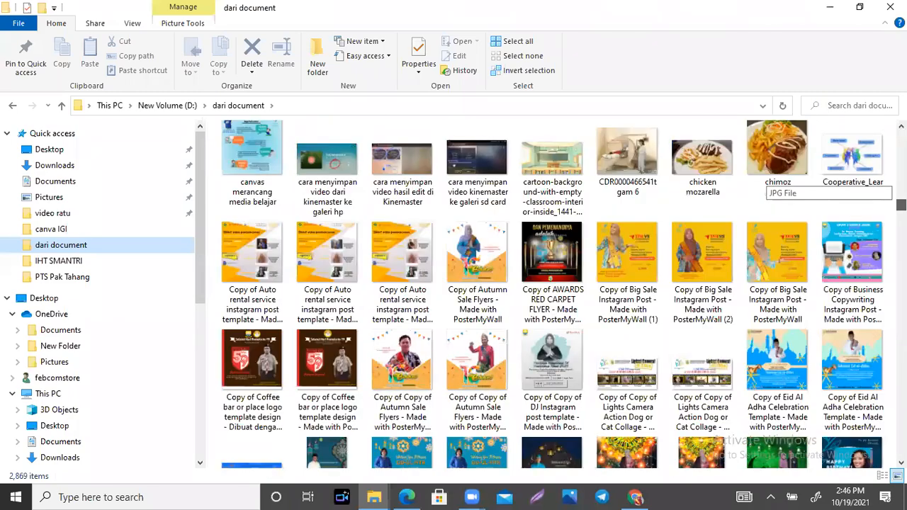
{"action": "scroll", "coordinate": [772, 177], "scroll_direction": "down", "scroll_amount": 2}
{"action": "scroll", "coordinate": [773, 184], "scroll_direction": "down", "scroll_amount": 10}
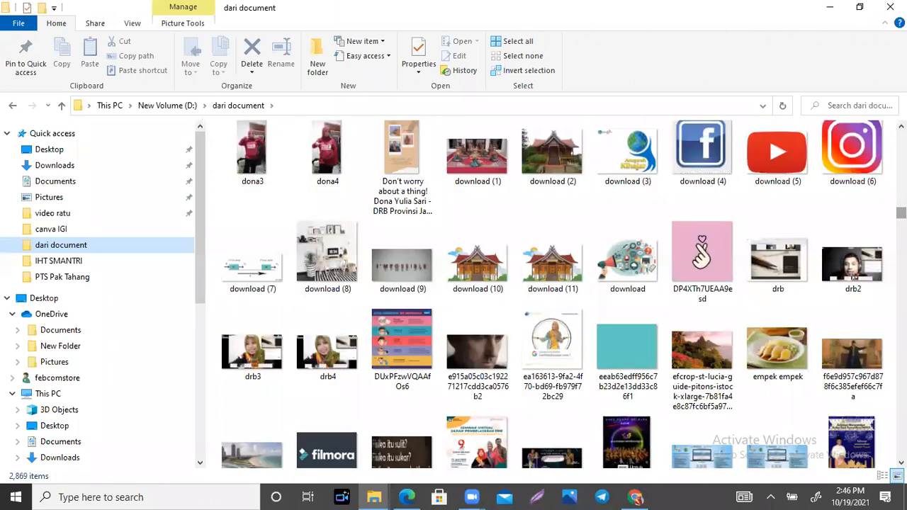
{"action": "scroll", "coordinate": [766, 204], "scroll_direction": "down", "scroll_amount": 4}
{"action": "scroll", "coordinate": [766, 213], "scroll_direction": "down", "scroll_amount": 1}
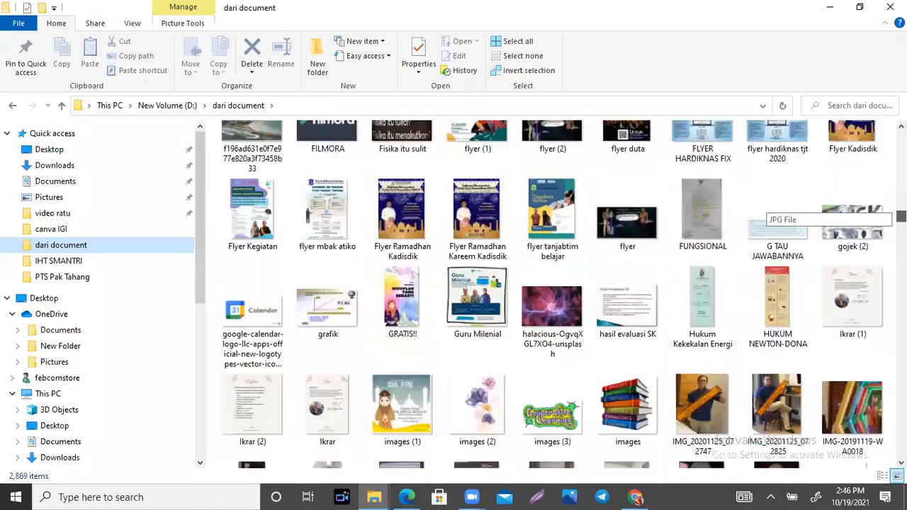
{"action": "scroll", "coordinate": [766, 212], "scroll_direction": "down", "scroll_amount": 4}
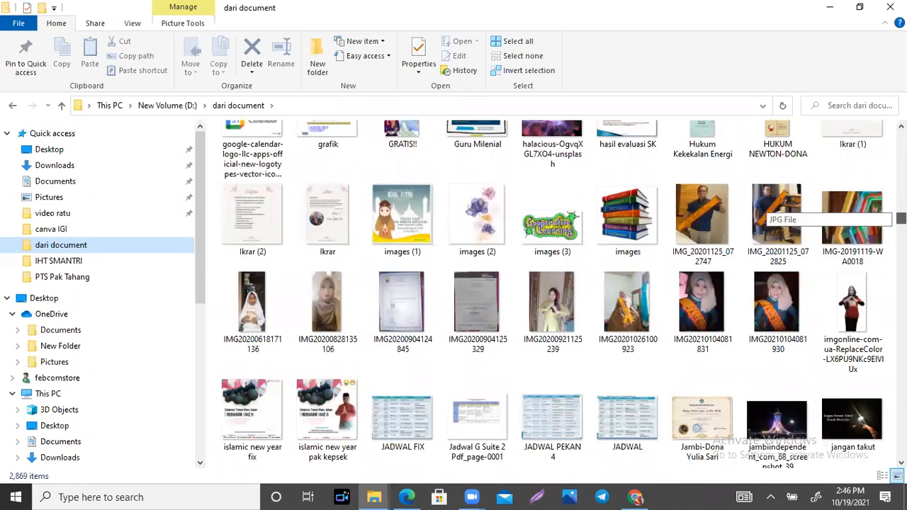
{"action": "scroll", "coordinate": [766, 212], "scroll_direction": "down", "scroll_amount": 2}
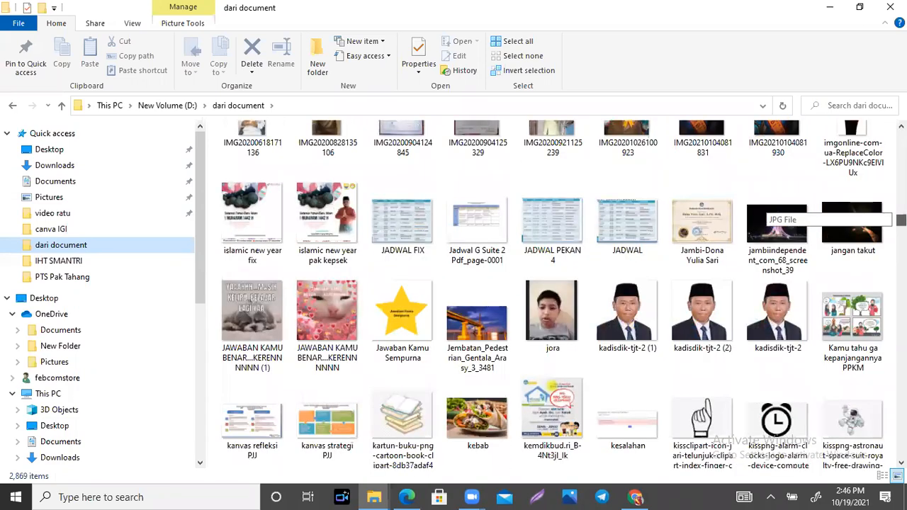
{"action": "scroll", "coordinate": [766, 212], "scroll_direction": "down", "scroll_amount": 3}
{"action": "scroll", "coordinate": [766, 213], "scroll_direction": "down", "scroll_amount": 1}
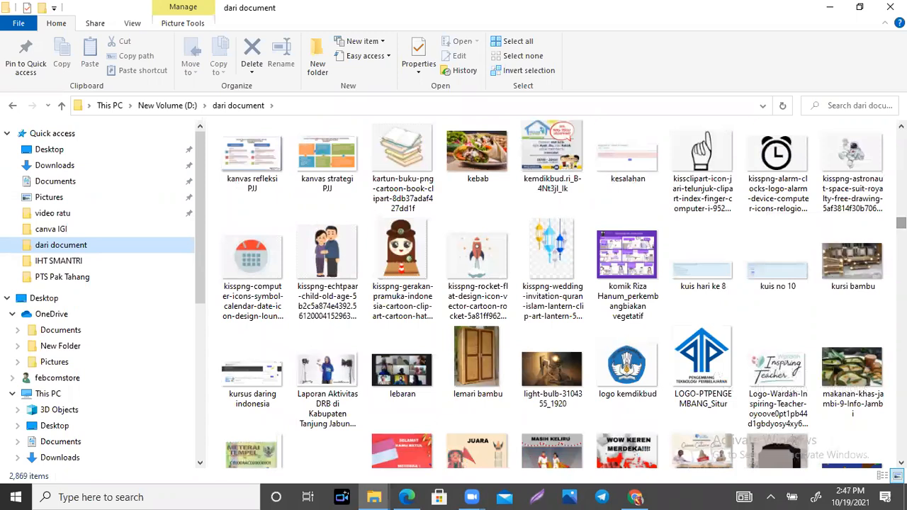
{"action": "left_click", "coordinate": [621, 259]}
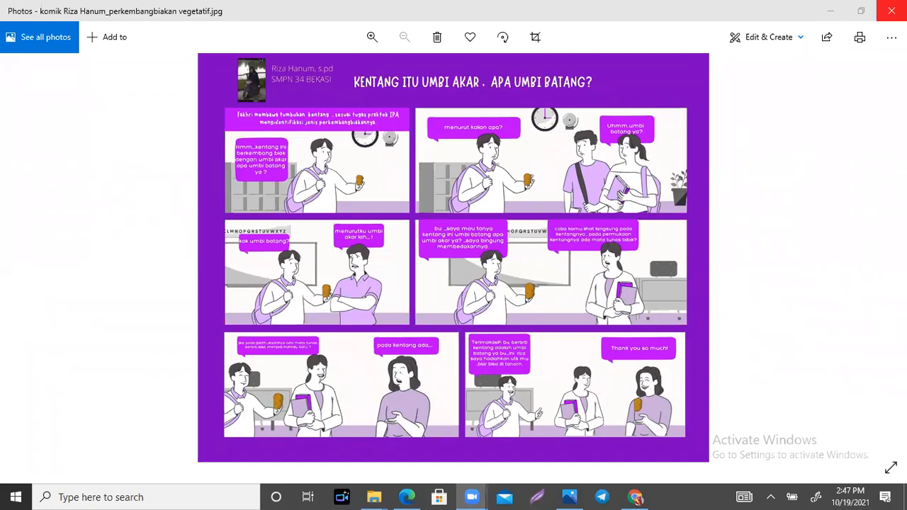
{"action": "left_click", "coordinate": [891, 10]}
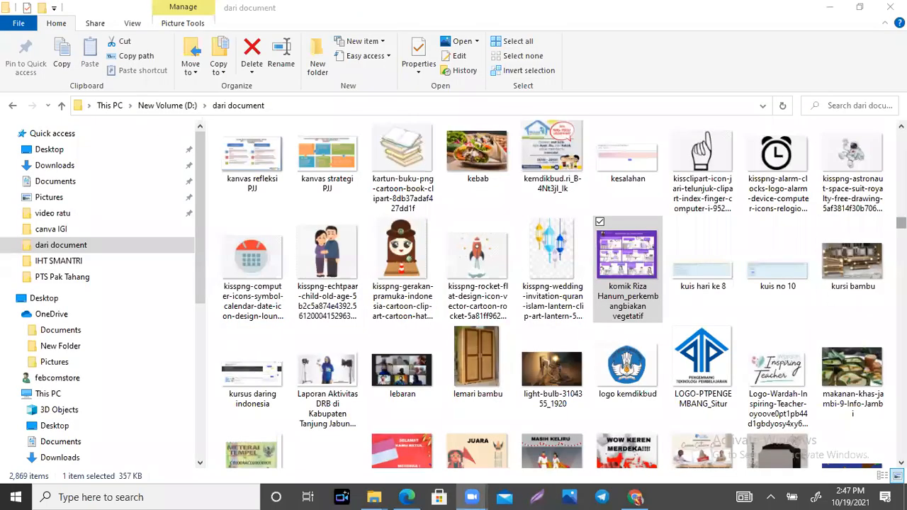
- Scroll the dari document folder to PDFs like Hakekat Fisika, then return to Canva in Chrome
{"action": "scroll", "coordinate": [773, 214], "scroll_direction": "down", "scroll_amount": 10}
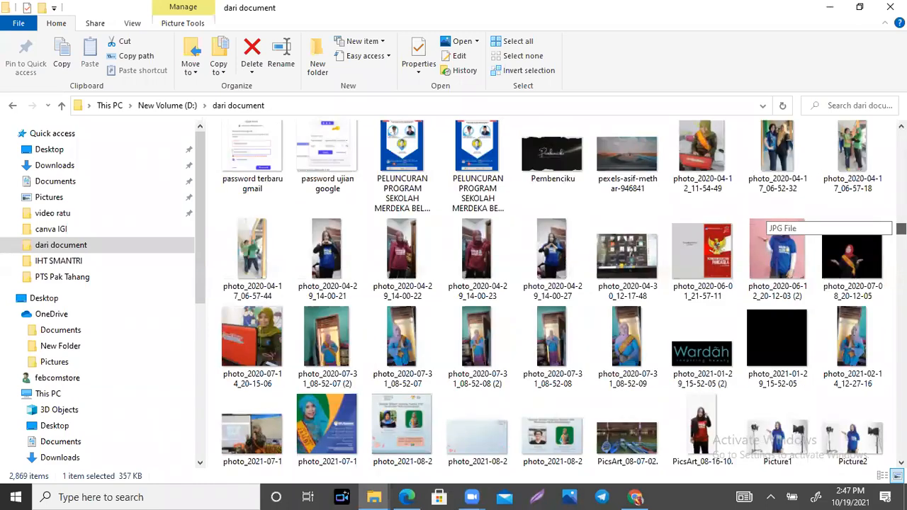
{"action": "scroll", "coordinate": [773, 216], "scroll_direction": "down", "scroll_amount": 3}
{"action": "scroll", "coordinate": [773, 219], "scroll_direction": "down", "scroll_amount": 2}
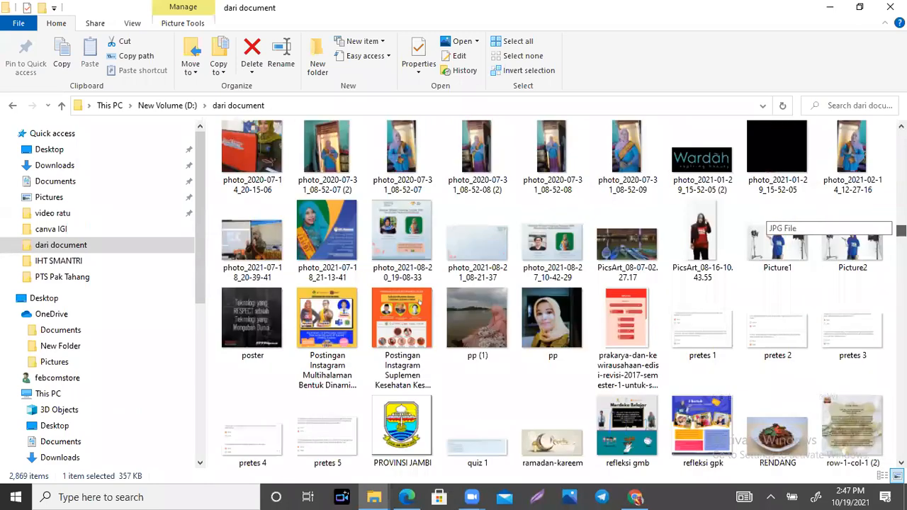
{"action": "scroll", "coordinate": [773, 219], "scroll_direction": "down", "scroll_amount": 4}
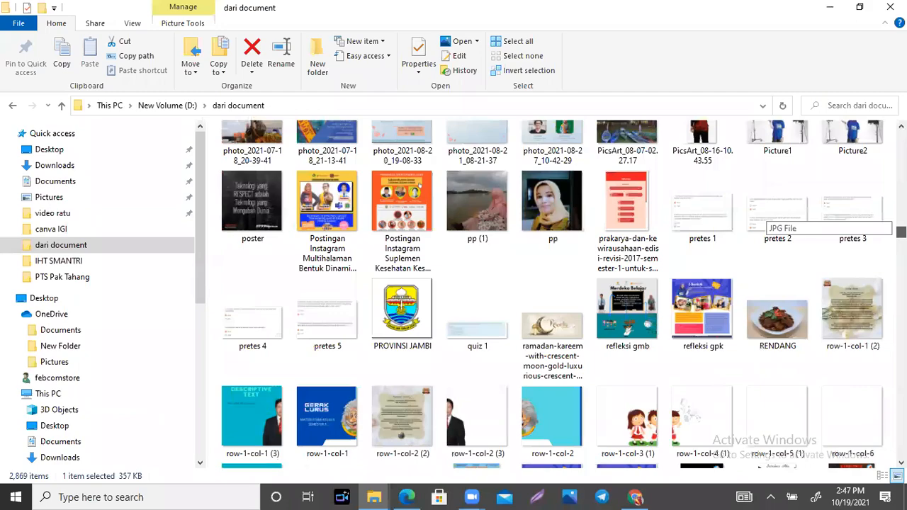
{"action": "scroll", "coordinate": [772, 219], "scroll_direction": "down", "scroll_amount": 2}
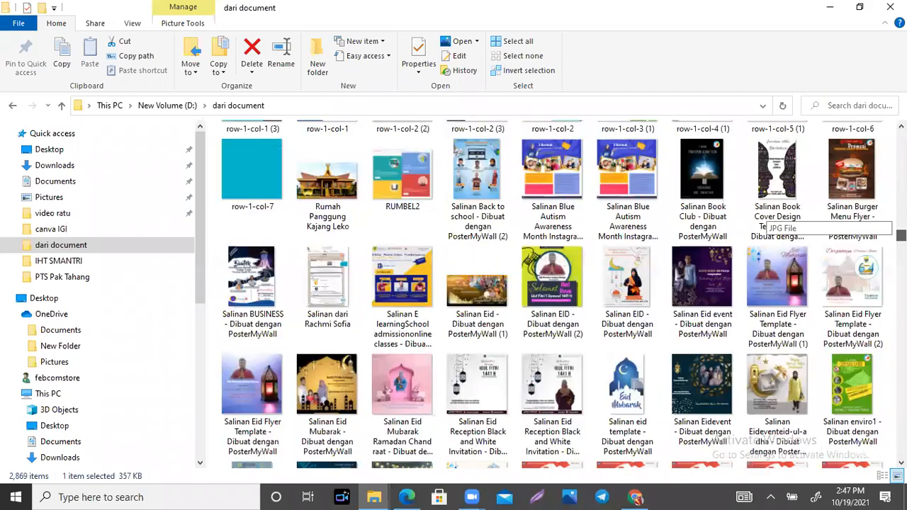
{"action": "scroll", "coordinate": [772, 220], "scroll_direction": "down", "scroll_amount": 2}
{"action": "scroll", "coordinate": [773, 219], "scroll_direction": "down", "scroll_amount": 3}
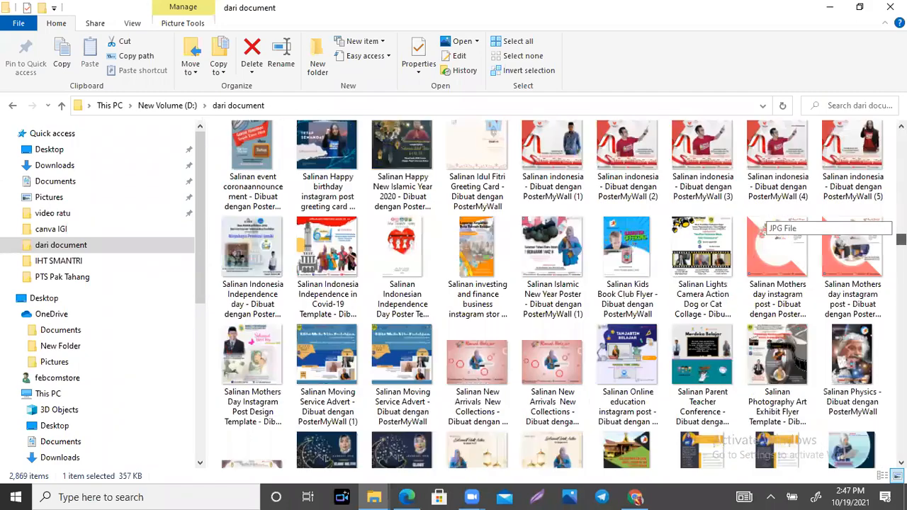
{"action": "scroll", "coordinate": [773, 220], "scroll_direction": "down", "scroll_amount": 3}
{"action": "scroll", "coordinate": [773, 219], "scroll_direction": "down", "scroll_amount": 4}
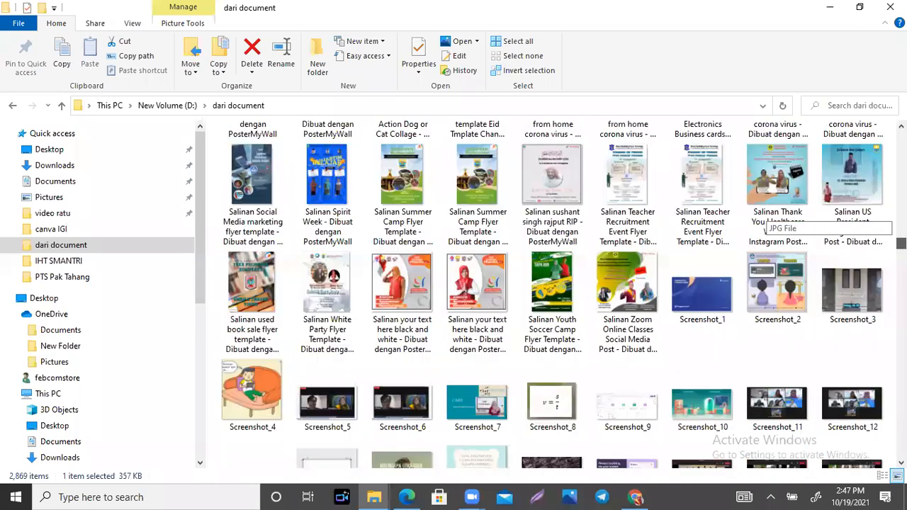
{"action": "scroll", "coordinate": [773, 220], "scroll_direction": "down", "scroll_amount": 3}
{"action": "scroll", "coordinate": [773, 227], "scroll_direction": "down", "scroll_amount": 10}
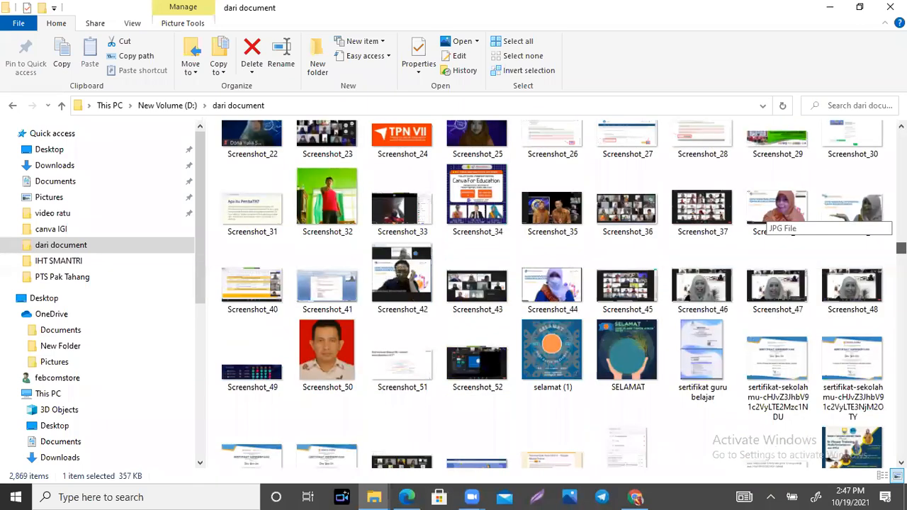
{"action": "scroll", "coordinate": [773, 227], "scroll_direction": "down", "scroll_amount": 2}
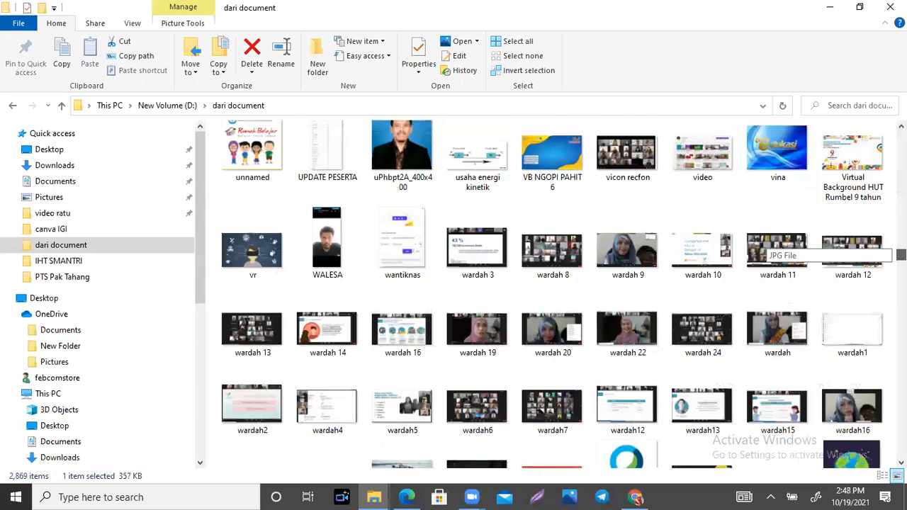
{"action": "scroll", "coordinate": [773, 241], "scroll_direction": "down", "scroll_amount": 8}
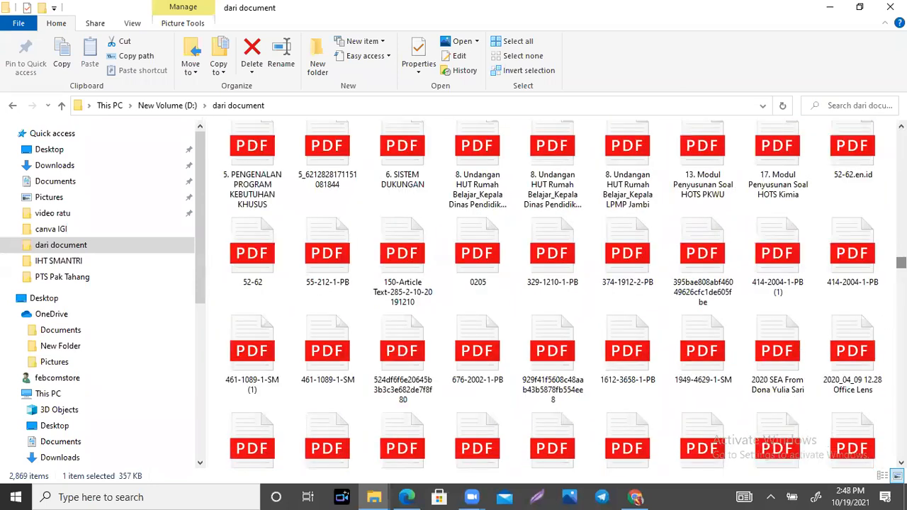
{"action": "scroll", "coordinate": [772, 256], "scroll_direction": "down", "scroll_amount": 10}
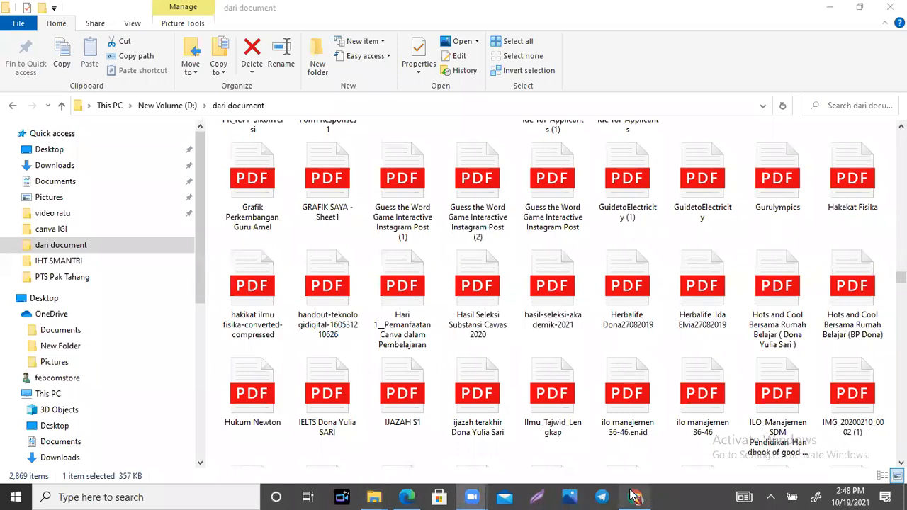
{"action": "left_click", "coordinate": [636, 497]}
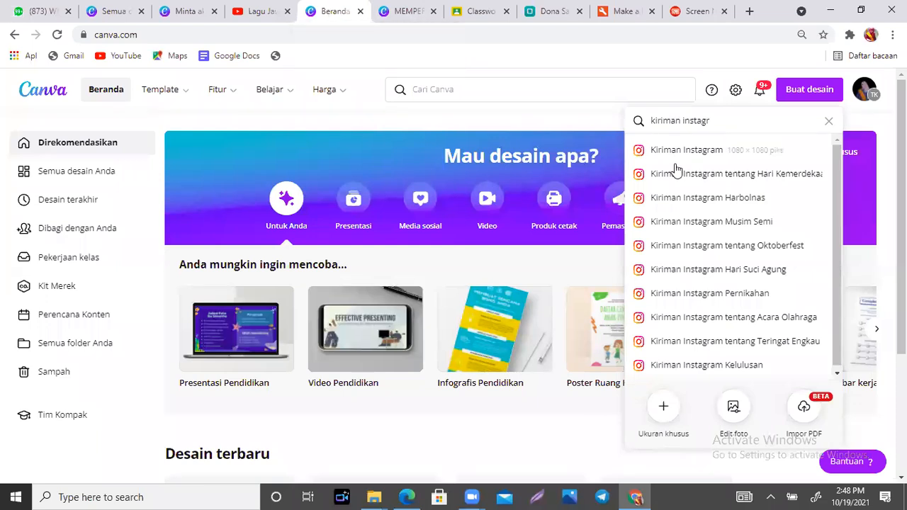
- Search Canva for 'komik' and create a new 25 × 20 cm Komik design
{"action": "triple_click", "coordinate": [728, 121]}
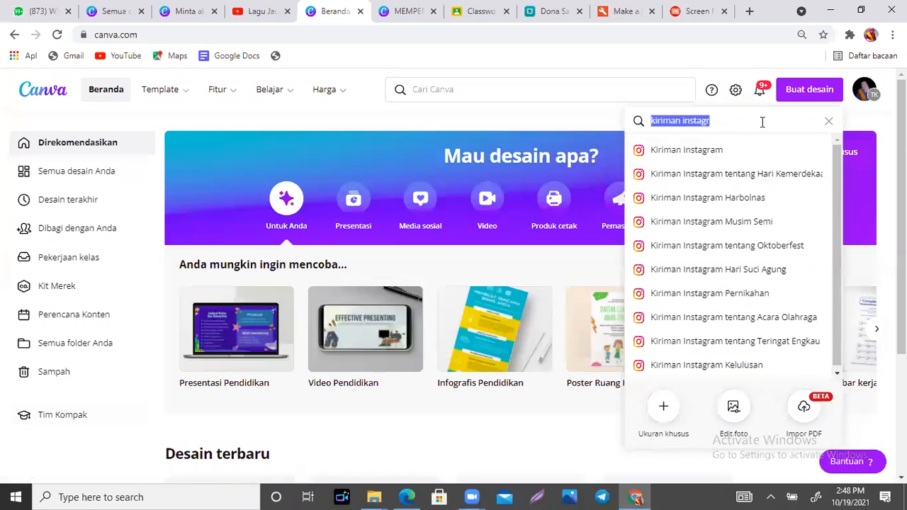
{"action": "type", "text": "komik"}
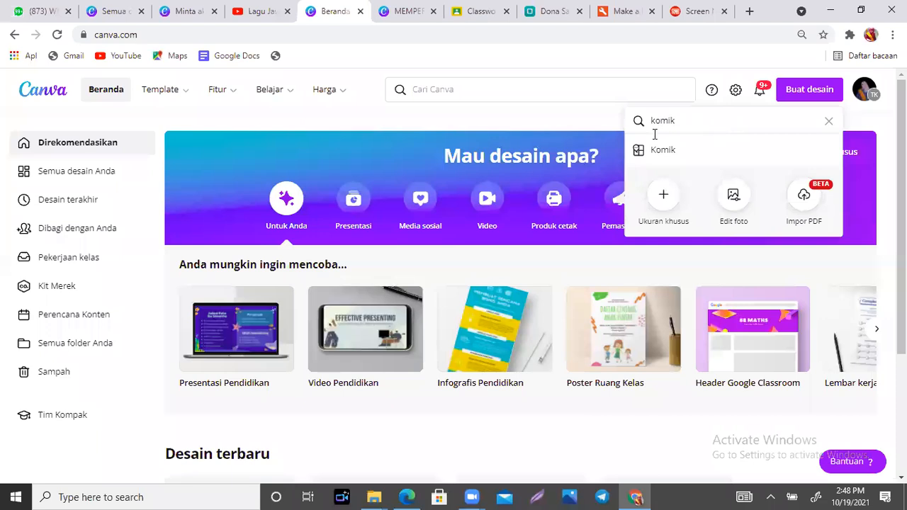
{"action": "left_click", "coordinate": [675, 151]}
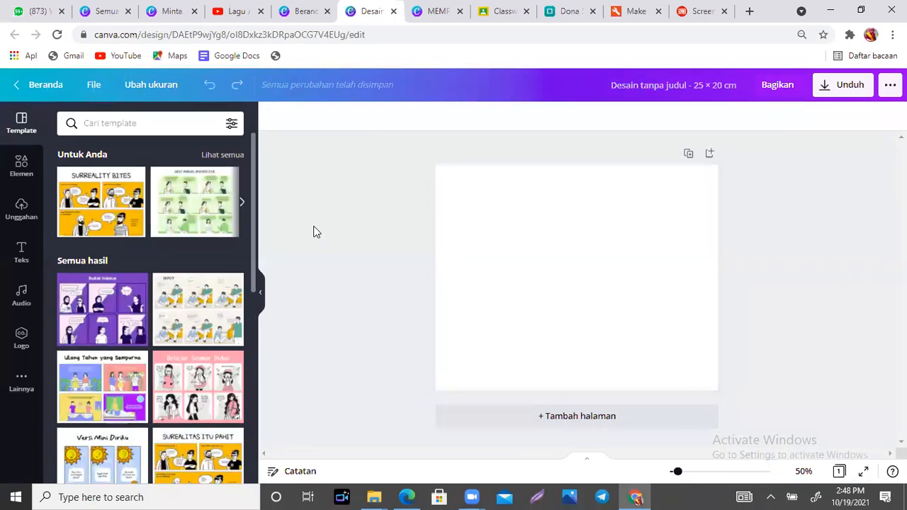
- Apply the first page of the purple six-panel 'Hadiah Dadakan' comic template and zoom to 72%
{"action": "left_click_drag", "start_coordinate": [251, 139], "coordinate": [251, 196]}
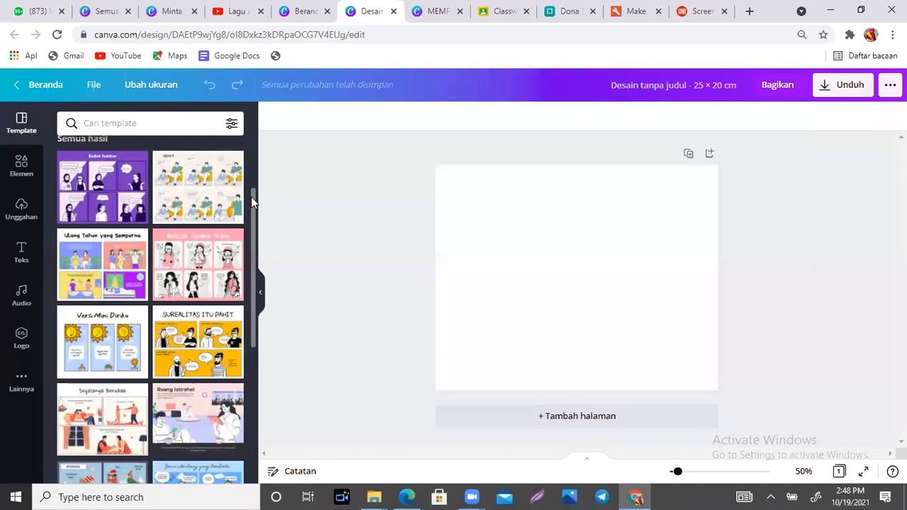
{"action": "left_click", "coordinate": [87, 191]}
{"action": "left_click", "coordinate": [98, 241]}
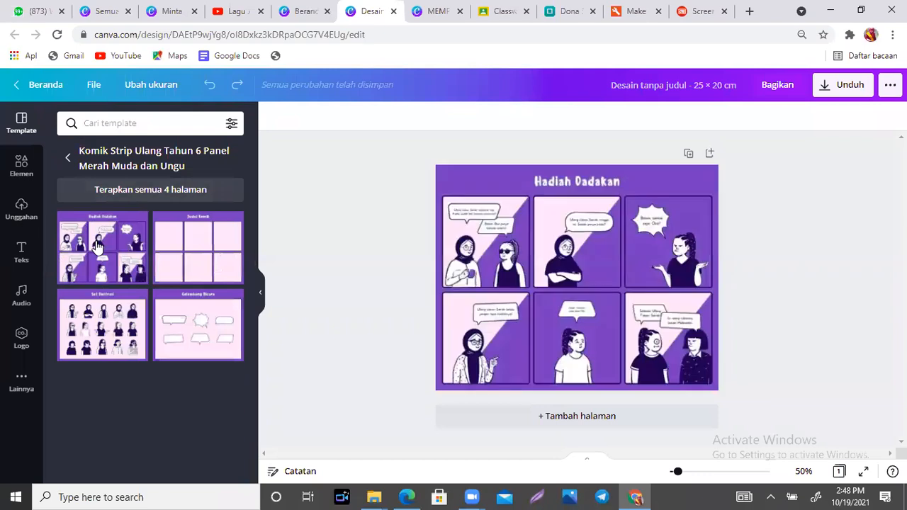
{"action": "left_click", "coordinate": [646, 197]}
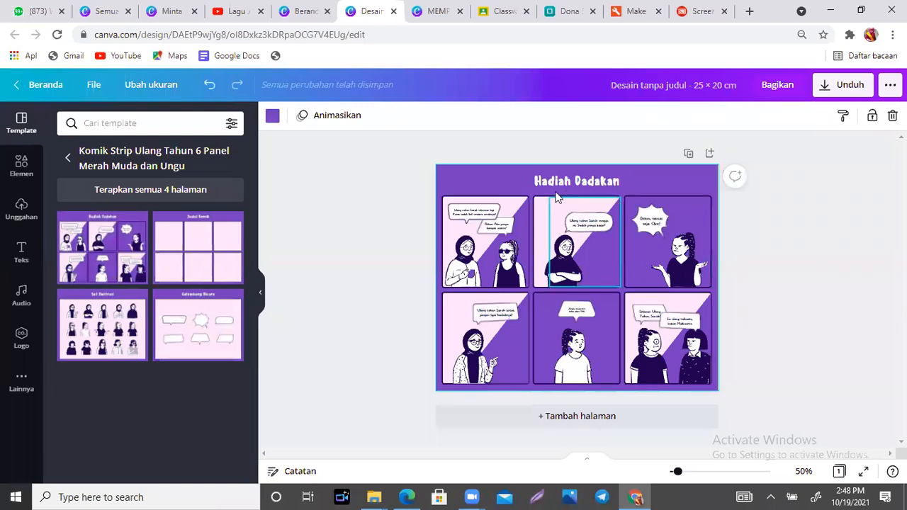
{"action": "mouse_move", "coordinate": [682, 479]}
{"action": "left_mouse_down"}
{"action": "mouse_move", "coordinate": [674, 478]}
{"action": "mouse_move", "coordinate": [685, 481]}
{"action": "left_mouse_up"}
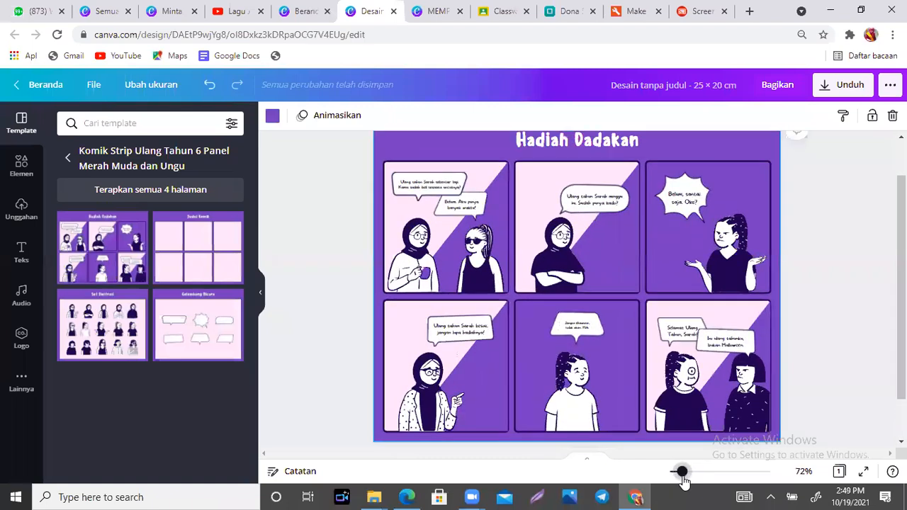
{"action": "scroll", "coordinate": [539, 213], "scroll_direction": "up", "scroll_amount": 1}
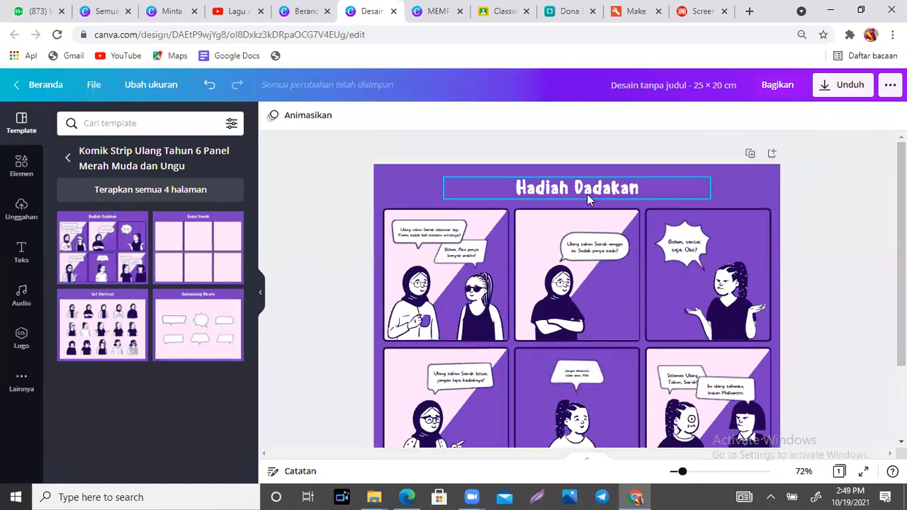
- Retitle the comic 'Jenis Kesetimbangan' and shift the title toward the right edge
{"action": "left_click", "coordinate": [667, 193]}
{"action": "left_click", "coordinate": [667, 193]}
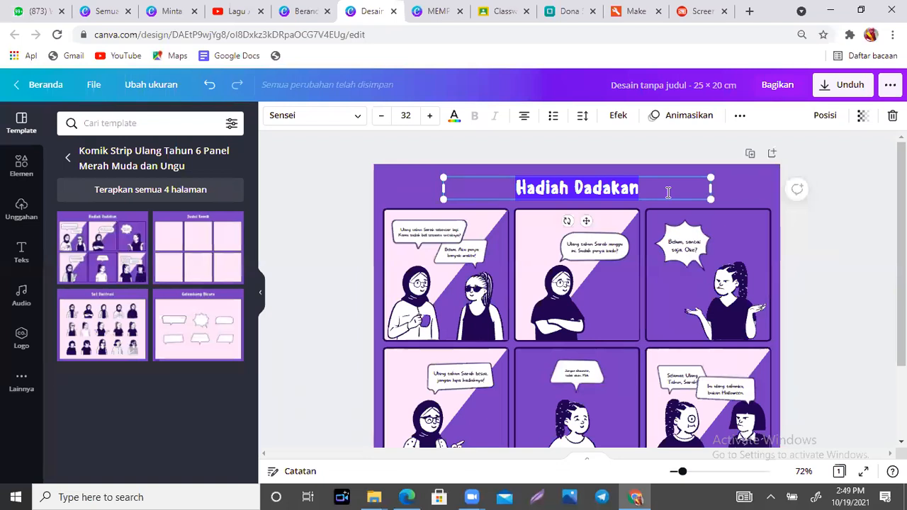
{"action": "type", "text": "J"}
{"action": "type", "text": "enis Kesetimban"}
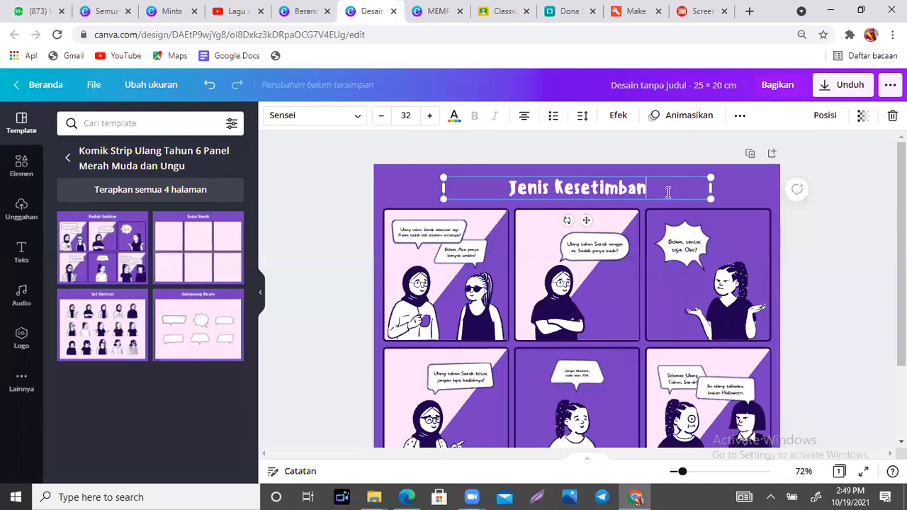
{"action": "type", "text": "gan"}
{"action": "left_click_drag", "start_coordinate": [585, 219], "coordinate": [692, 217]}
{"action": "left_click", "coordinate": [20, 204]}
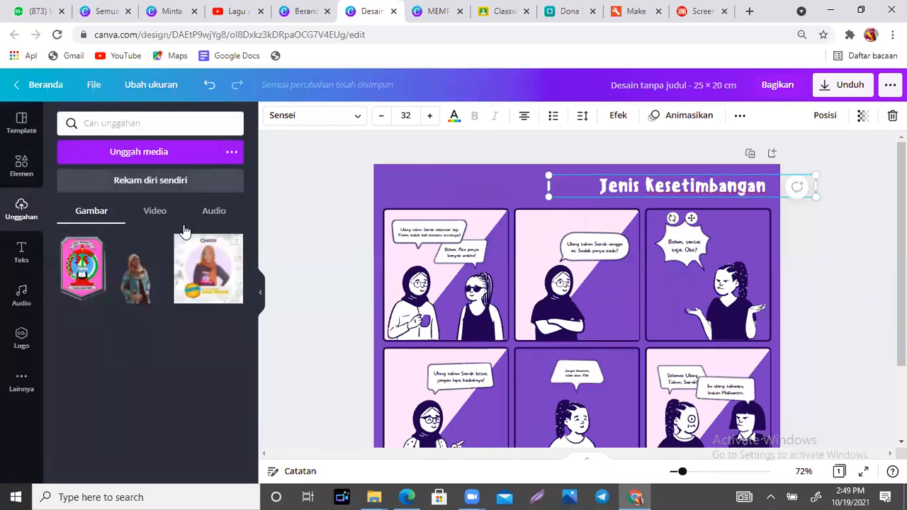
- Insert the uploaded woman's photo, shrink it, and place it in the page's top-left corner
{"action": "left_click", "coordinate": [142, 287]}
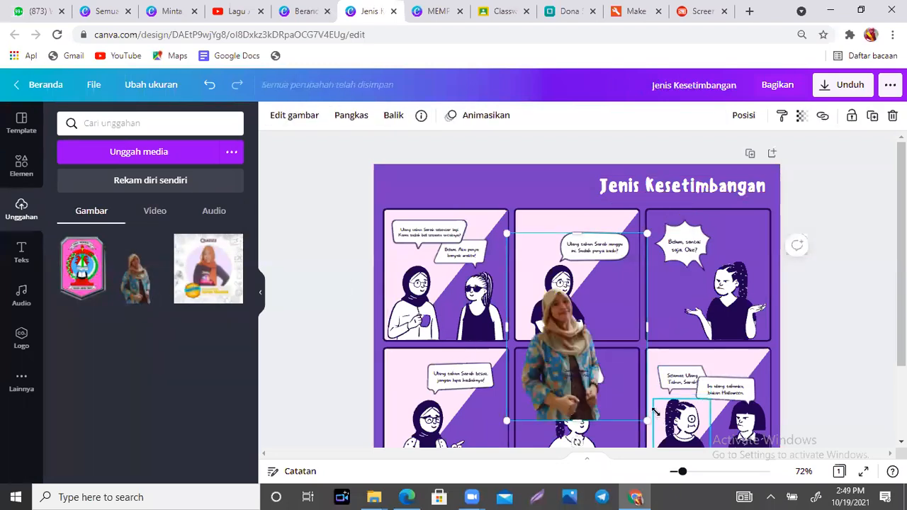
{"action": "left_click_drag", "start_coordinate": [646, 420], "coordinate": [401, 188]}
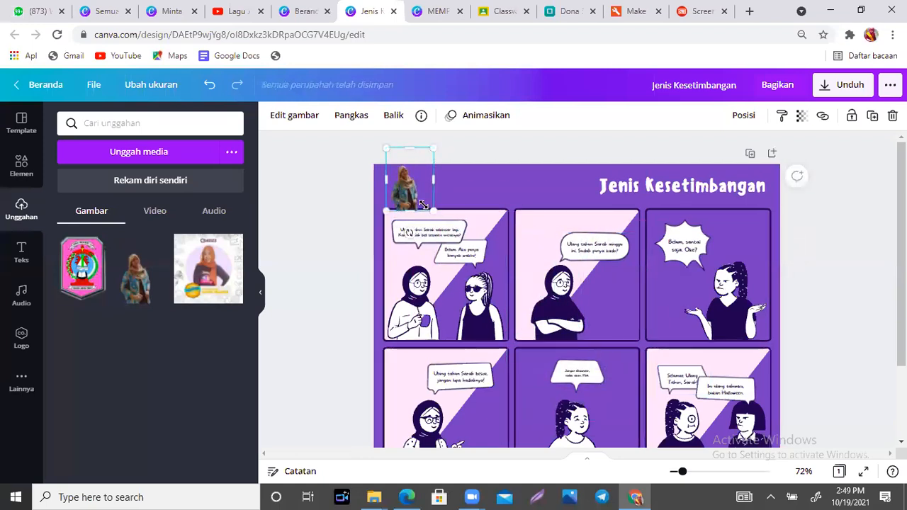
{"action": "left_click_drag", "start_coordinate": [423, 202], "coordinate": [408, 199]}
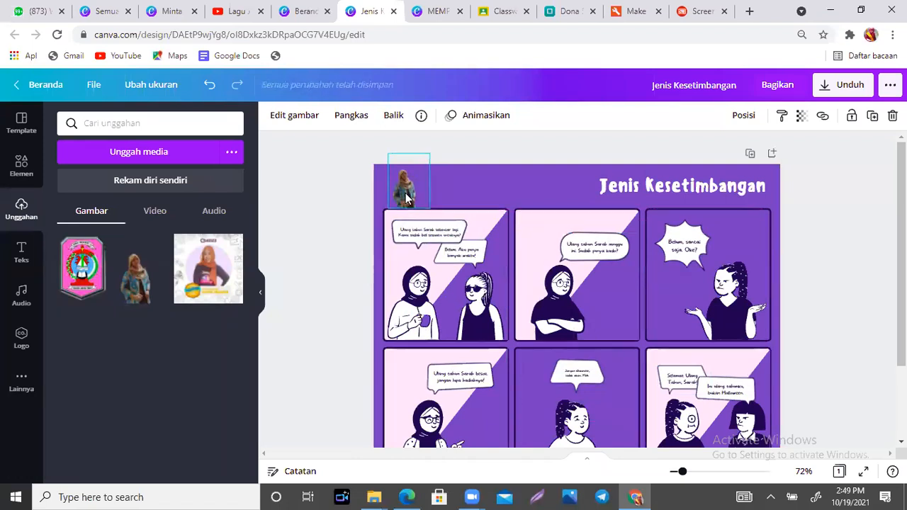
{"action": "left_click", "coordinate": [22, 252]}
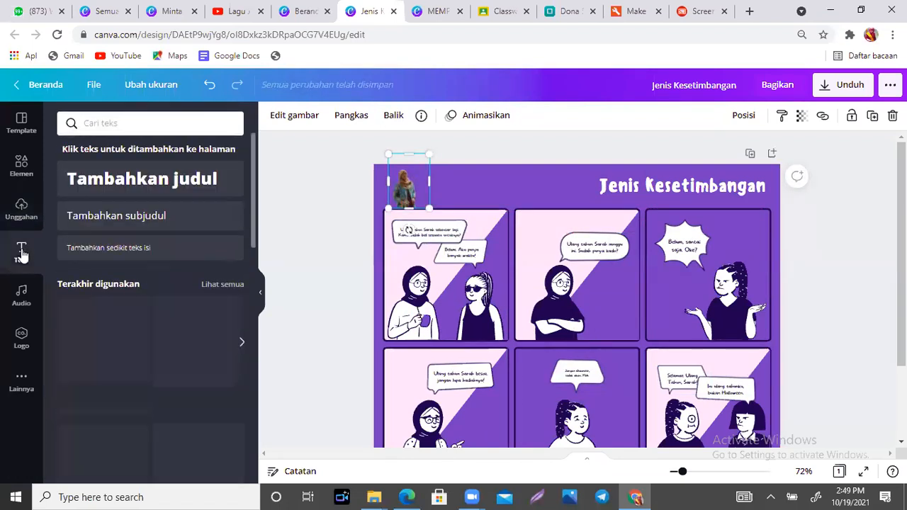
- Add a two-line body-text caption with the author's name and school beside the photo
{"action": "left_click", "coordinate": [115, 250]}
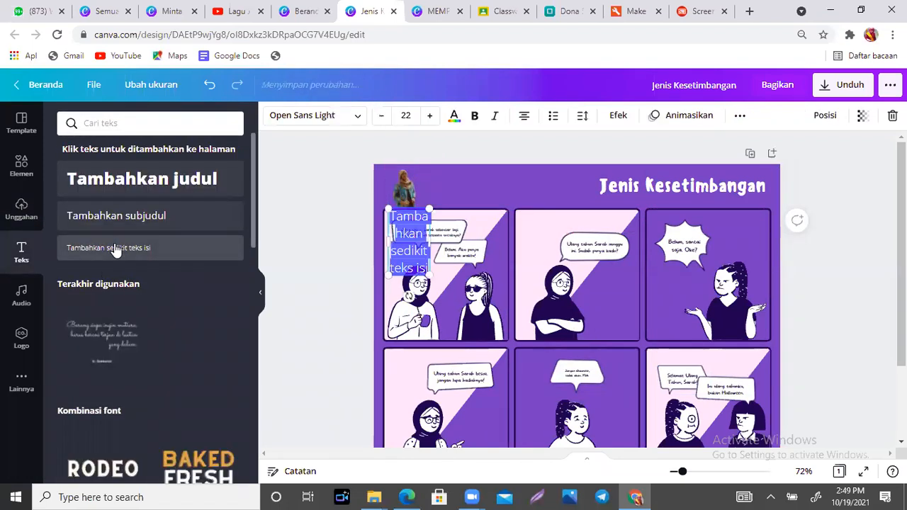
{"action": "left_click_drag", "start_coordinate": [430, 241], "coordinate": [506, 173]}
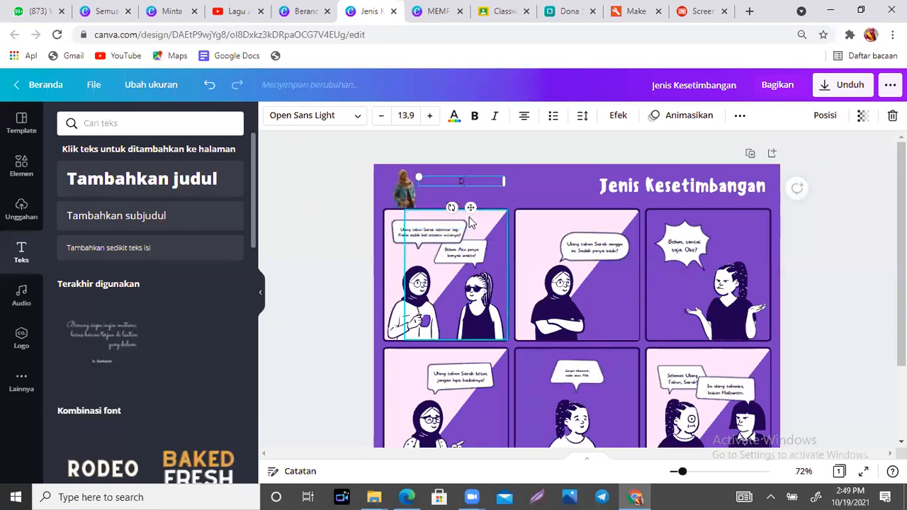
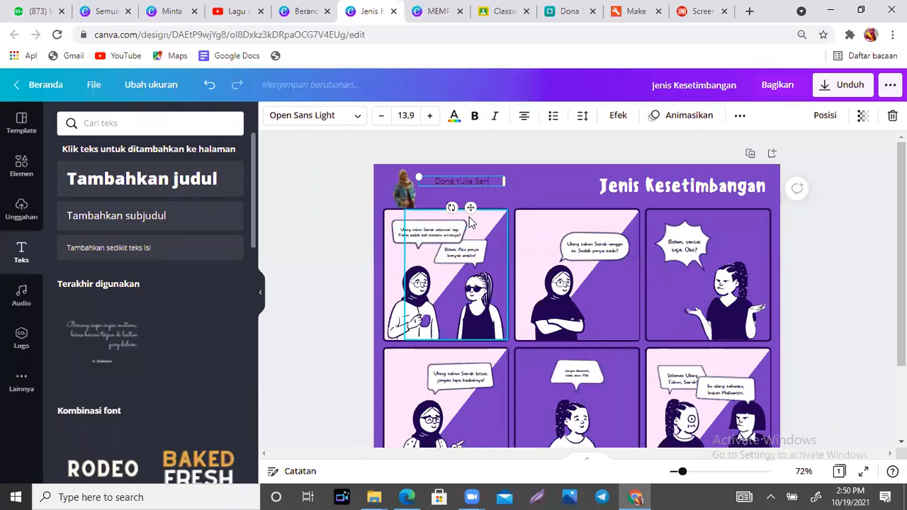
{"action": "type", "text": "SMAN 3"}
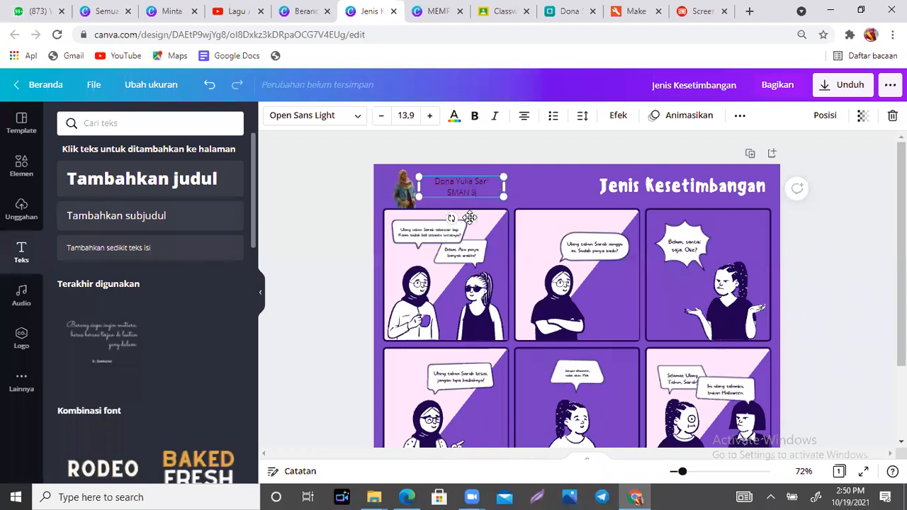
{"action": "type", "text": "N 8 Tanjung Jabung Ti"}
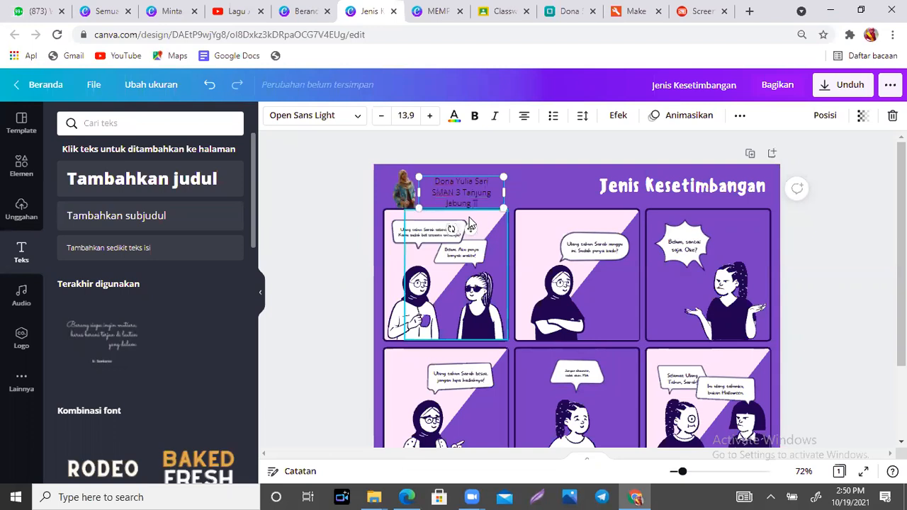
{"action": "type", "text": "mur"}
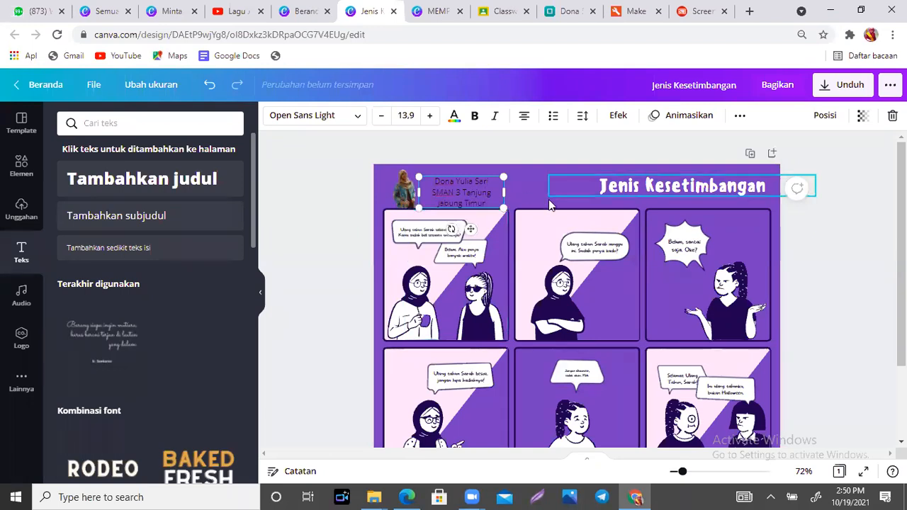
{"action": "left_click_drag", "start_coordinate": [505, 190], "coordinate": [543, 191]}
{"action": "left_click_drag", "start_coordinate": [486, 218], "coordinate": [479, 227]}
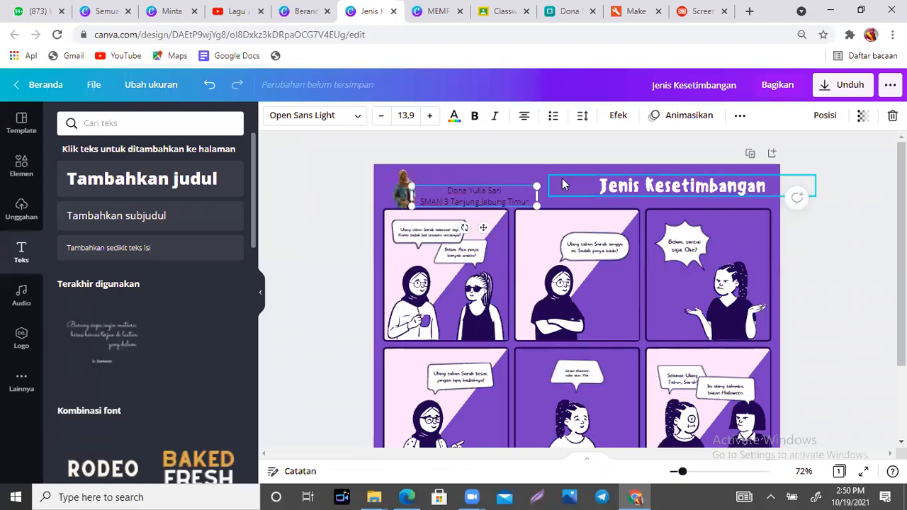
{"action": "left_click", "coordinate": [467, 170]}
- Turn the page background light pink and recolour panel one's two women black
{"action": "left_click", "coordinate": [271, 117]}
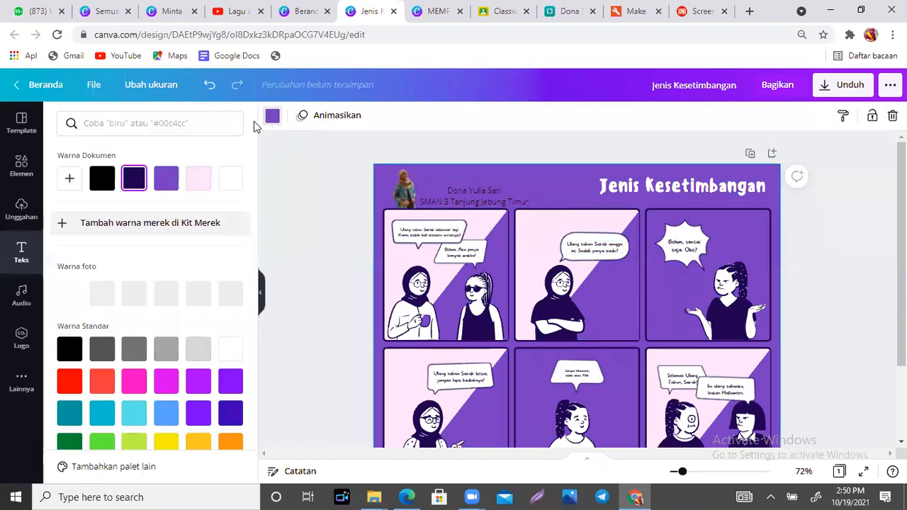
{"action": "left_click", "coordinate": [199, 183]}
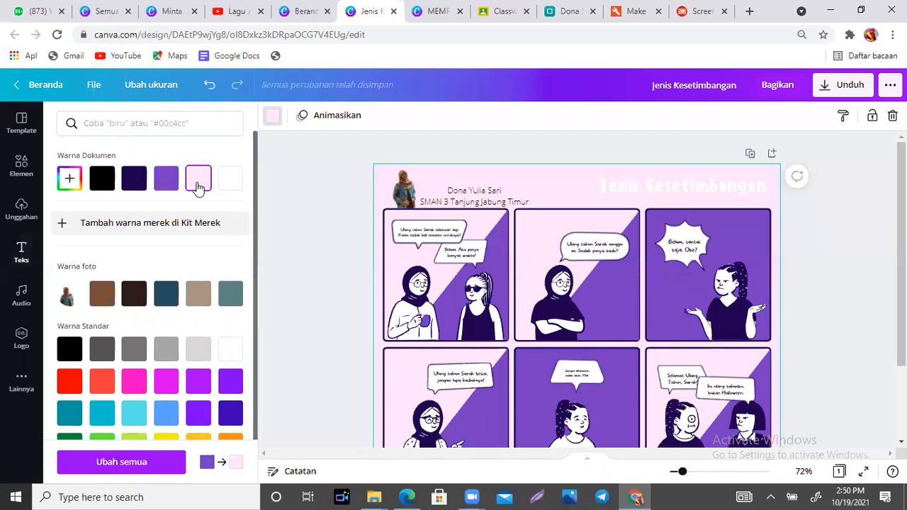
{"action": "left_click", "coordinate": [402, 291]}
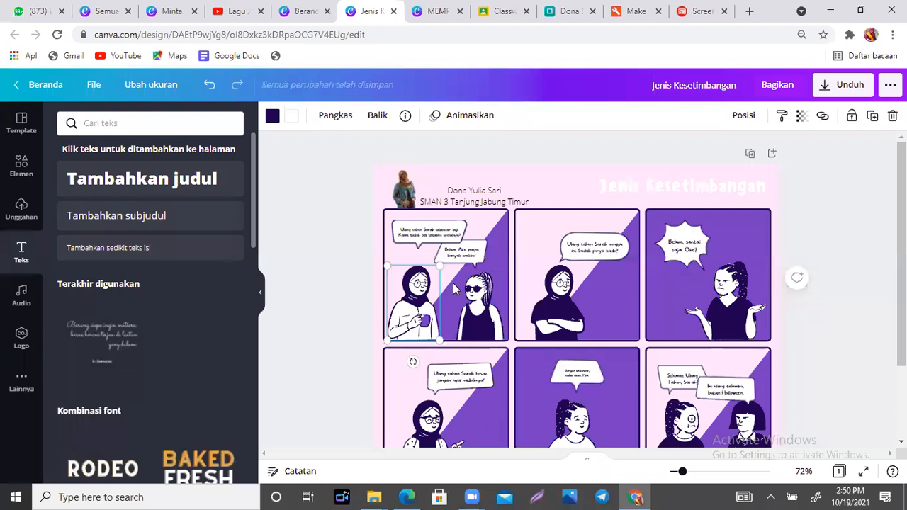
{"action": "left_click", "coordinate": [481, 298]}
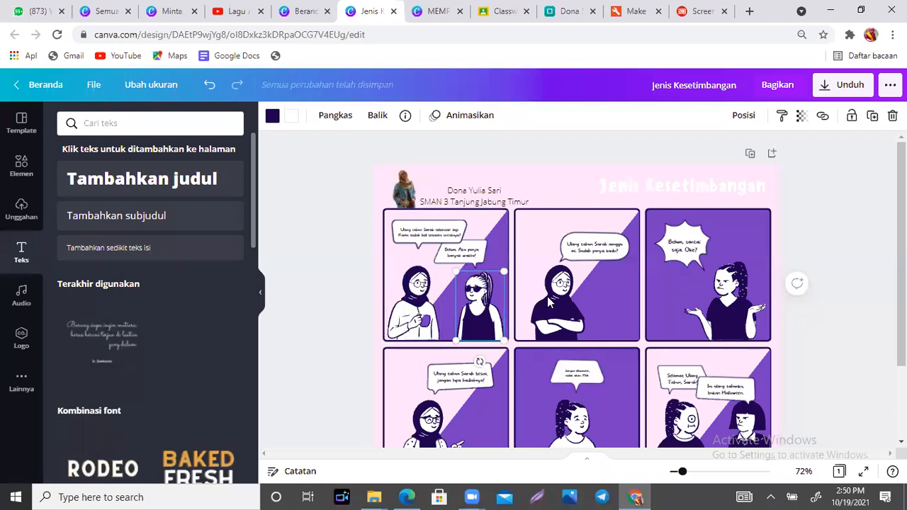
{"action": "left_click", "coordinate": [548, 296]}
{"action": "left_click", "coordinate": [409, 327]}
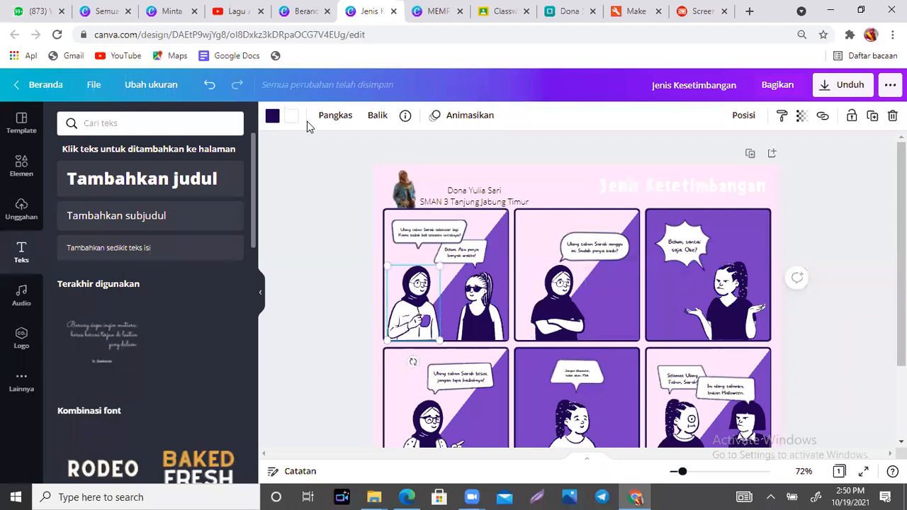
{"action": "left_click", "coordinate": [272, 117]}
{"action": "left_click", "coordinate": [103, 182]}
{"action": "left_click", "coordinate": [481, 316]}
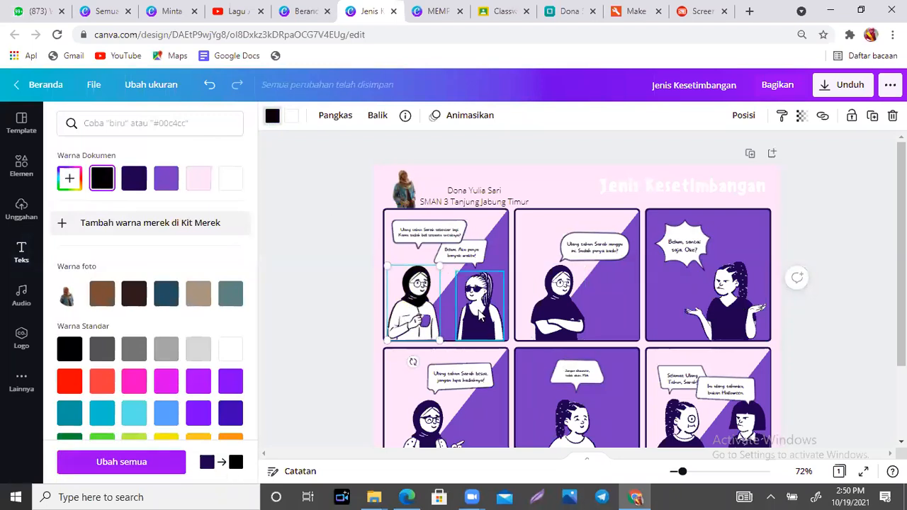
{"action": "left_click", "coordinate": [102, 178]}
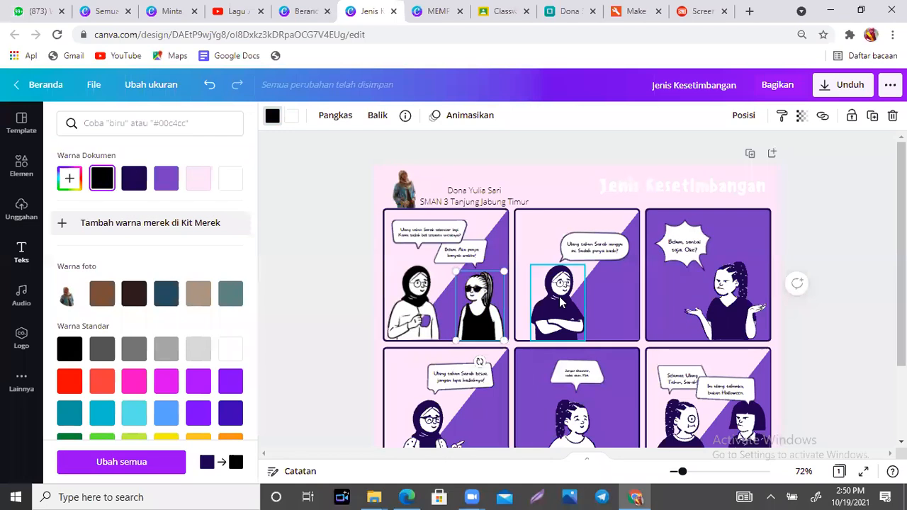
- Recolour the figures in panel two, the top-right panel and the three bottom panels black
{"action": "left_click", "coordinate": [560, 301]}
{"action": "left_click", "coordinate": [273, 117]}
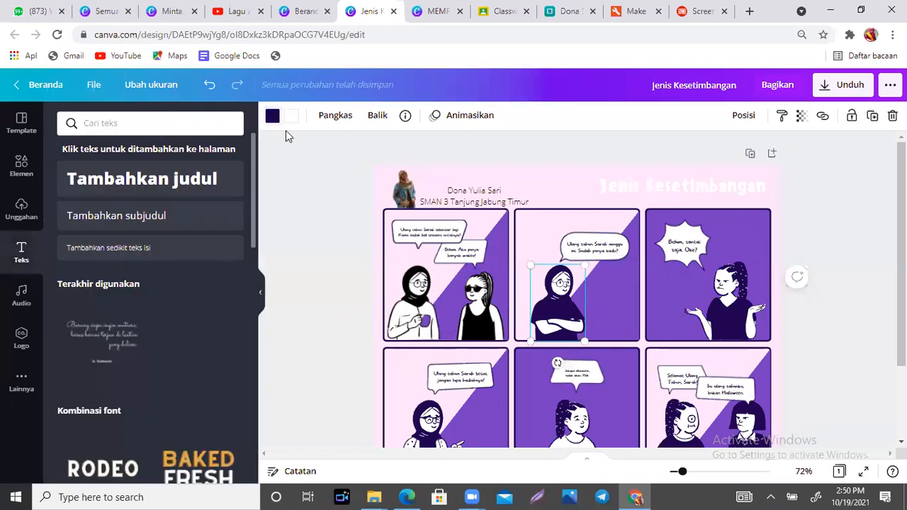
{"action": "left_click", "coordinate": [273, 115]}
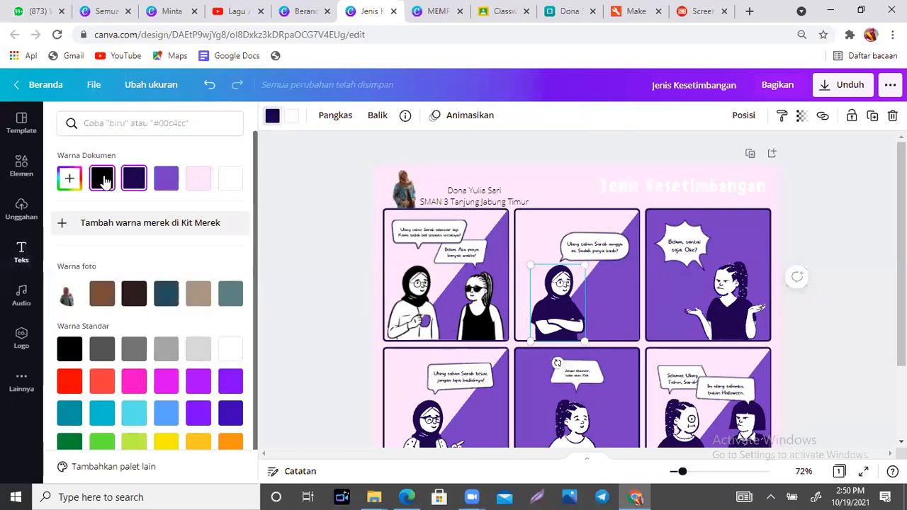
{"action": "left_click", "coordinate": [102, 178]}
{"action": "left_click", "coordinate": [752, 301]}
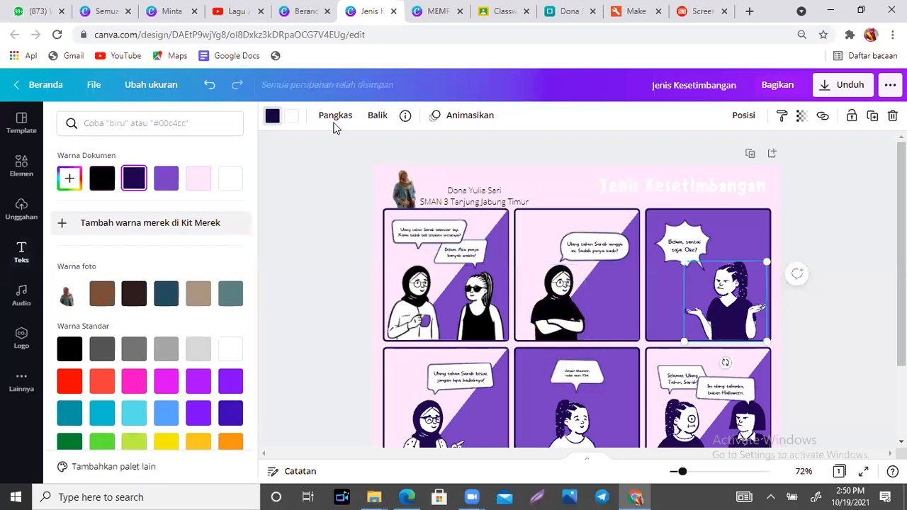
{"action": "left_click", "coordinate": [104, 179]}
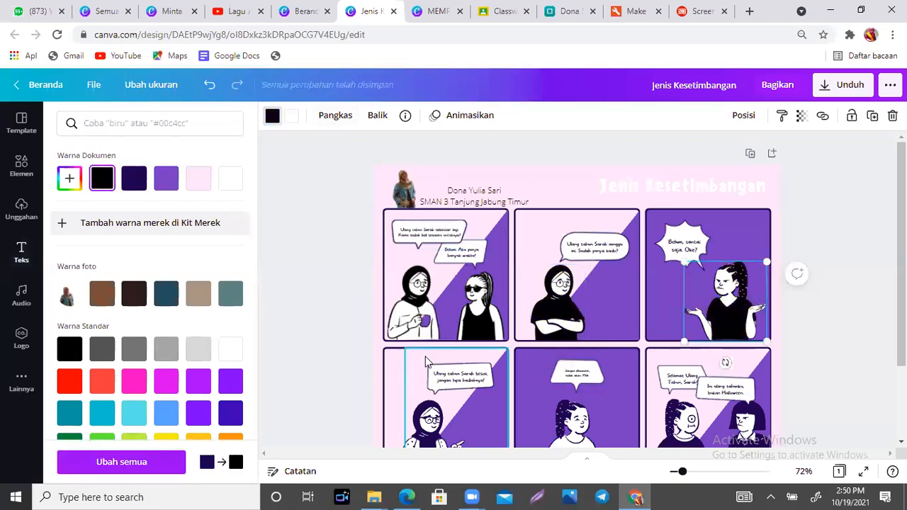
{"action": "left_click", "coordinate": [421, 441]}
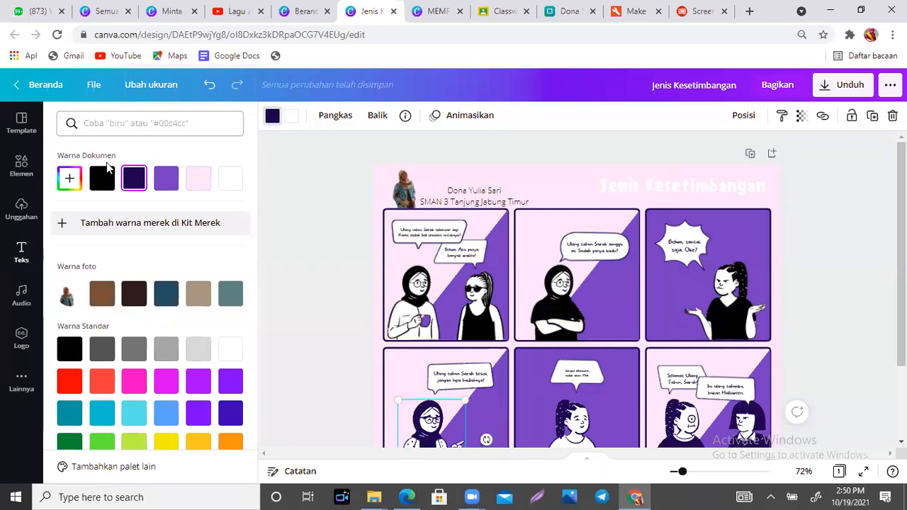
{"action": "left_click", "coordinate": [102, 179]}
{"action": "left_click", "coordinate": [570, 413]}
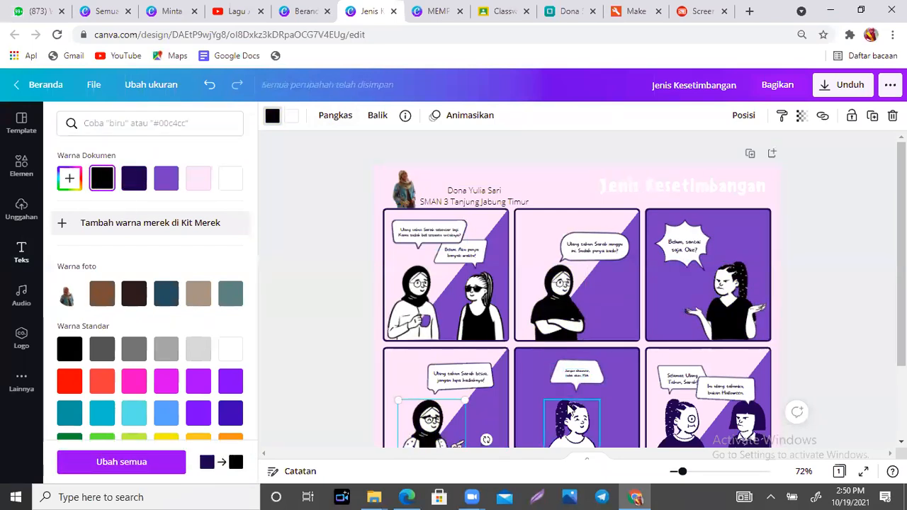
{"action": "left_click", "coordinate": [102, 178]}
{"action": "left_click", "coordinate": [696, 419]}
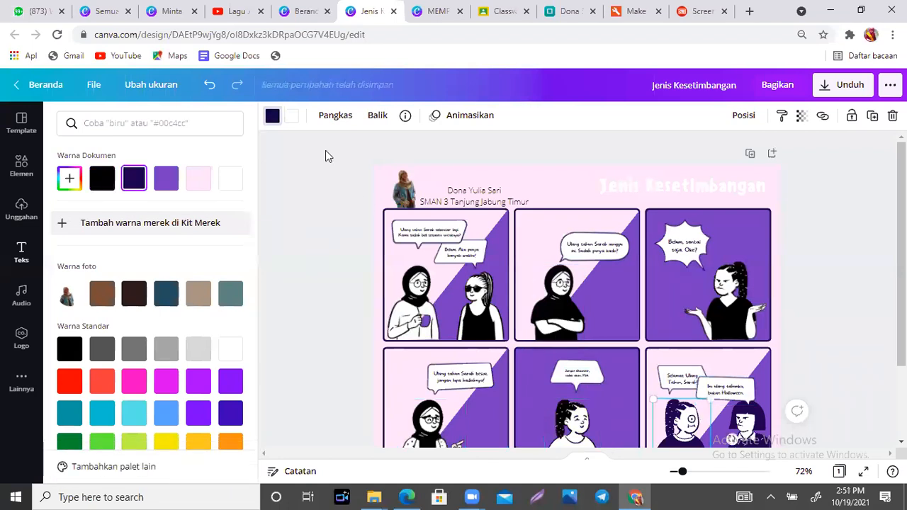
{"action": "left_click", "coordinate": [102, 178]}
{"action": "left_click", "coordinate": [748, 429]}
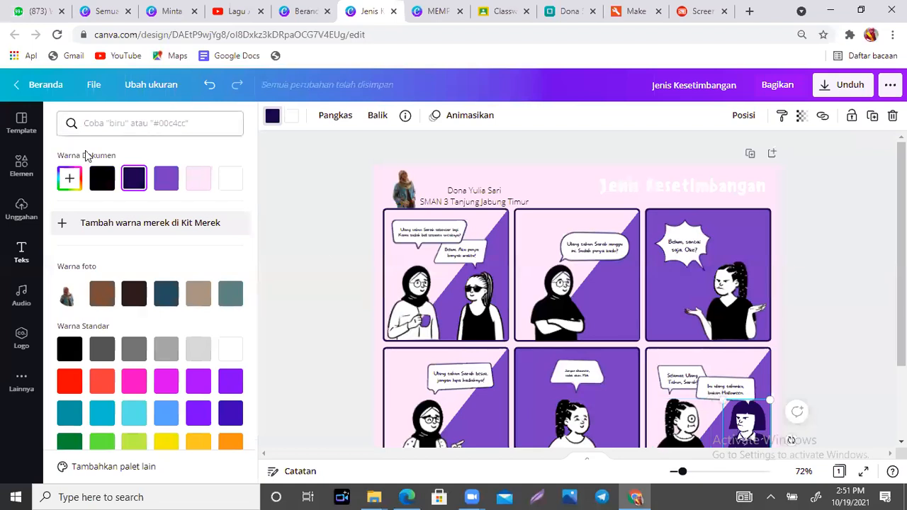
{"action": "left_click", "coordinate": [105, 182]}
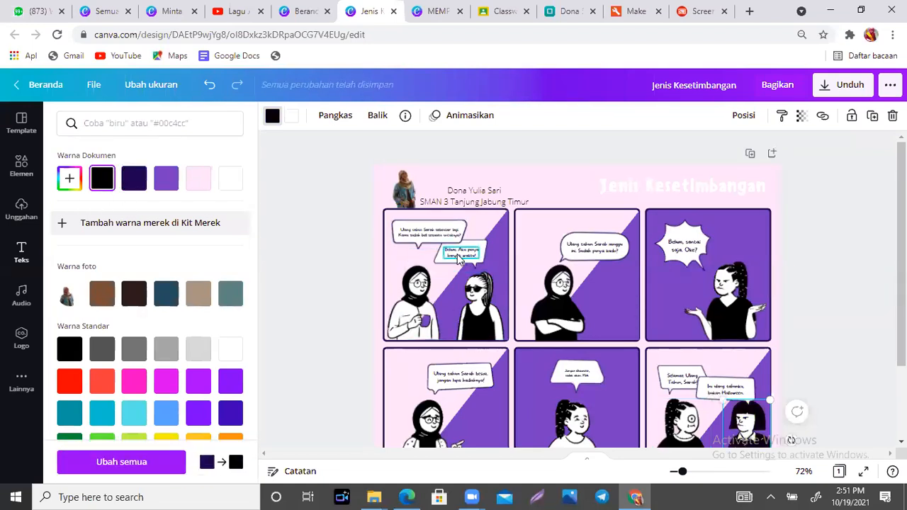
- Make the 'Jenis Kesetimbangan' title text black and zoom the page to 92%
{"action": "left_click", "coordinate": [683, 473]}
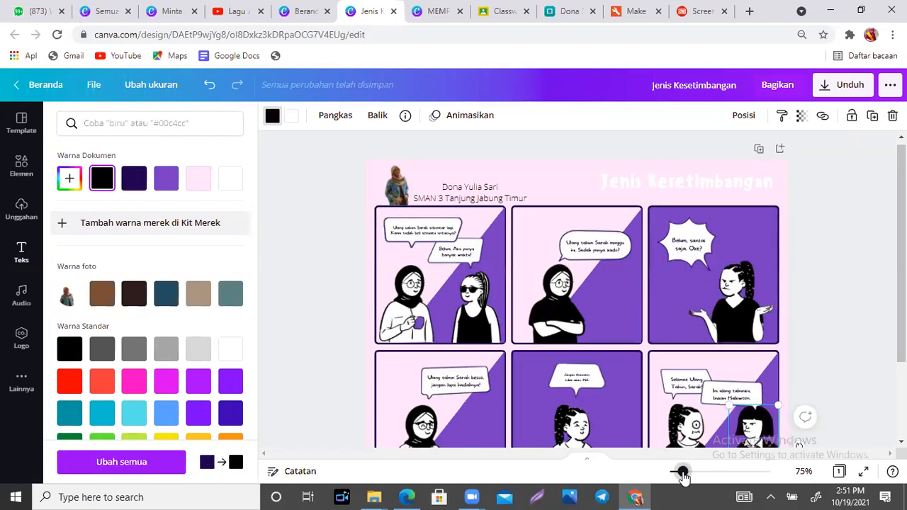
{"action": "left_click", "coordinate": [722, 183]}
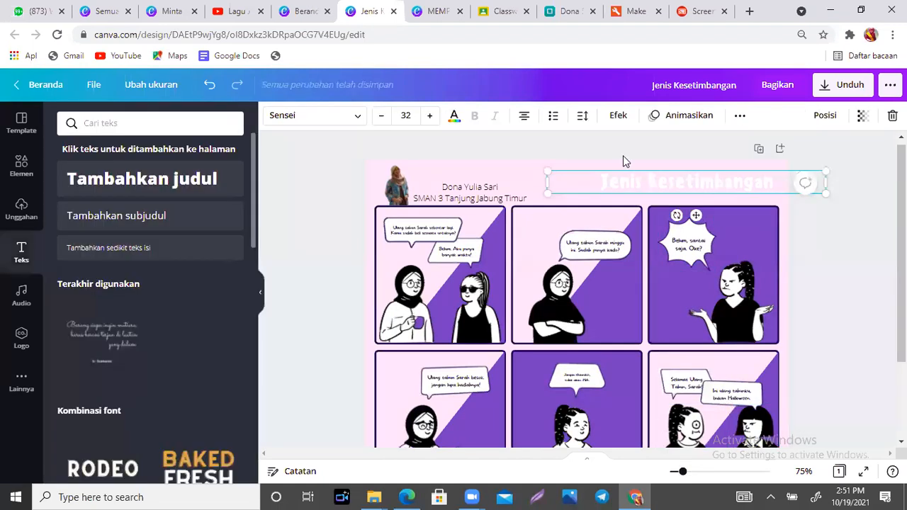
{"action": "left_click", "coordinate": [457, 120]}
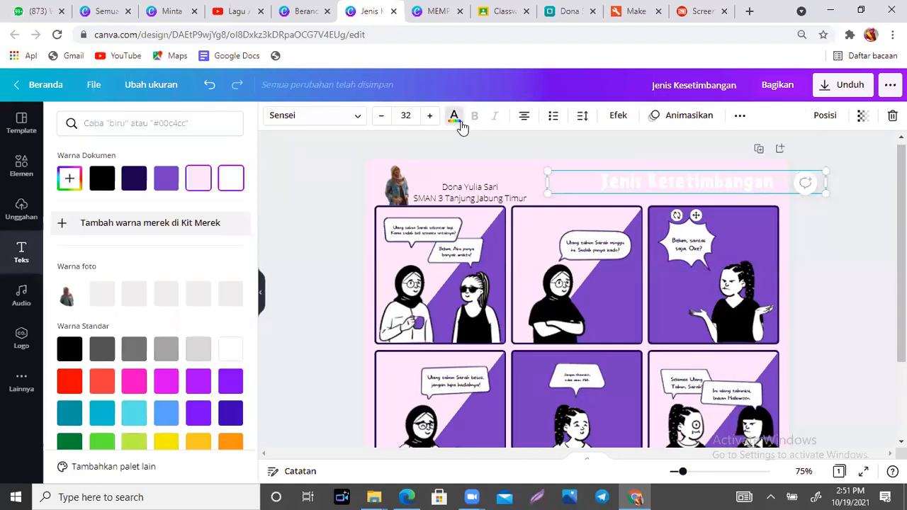
{"action": "left_click", "coordinate": [101, 178]}
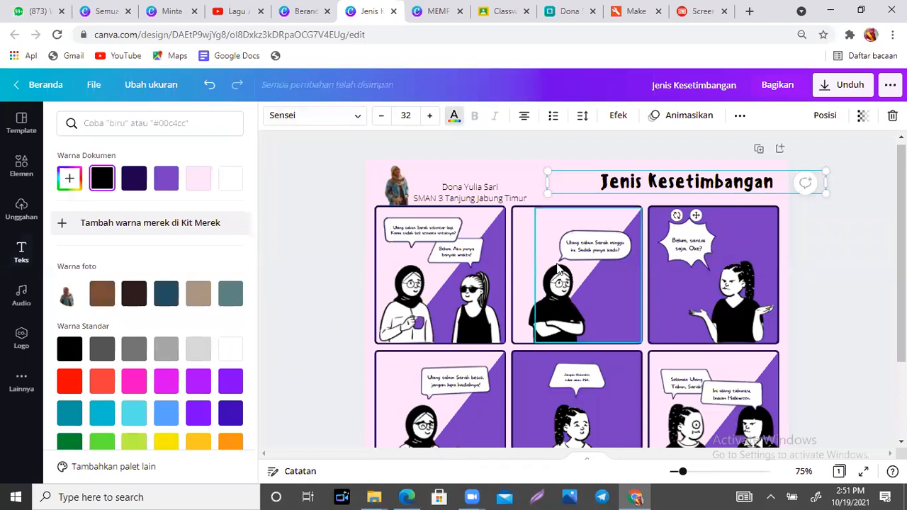
{"action": "left_click", "coordinate": [831, 265]}
{"action": "scroll", "coordinate": [831, 264], "scroll_direction": "down", "scroll_amount": 1}
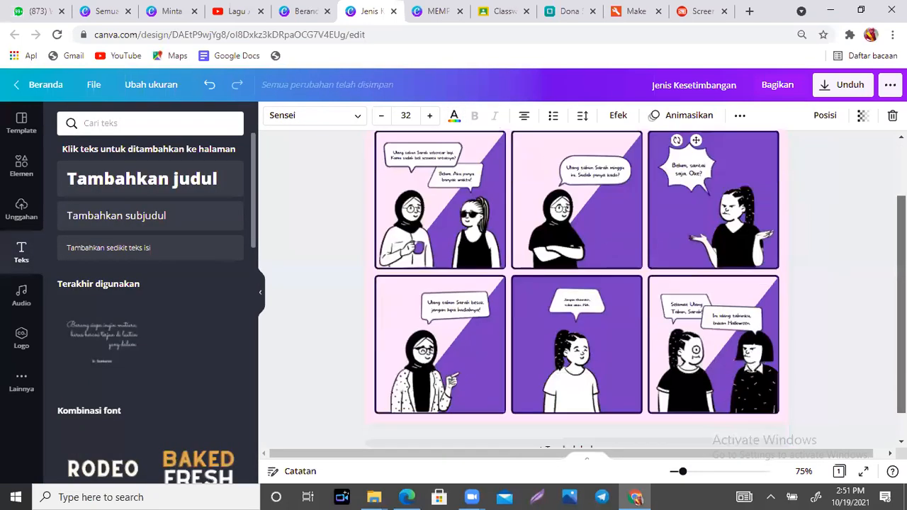
{"action": "left_click", "coordinate": [831, 265]}
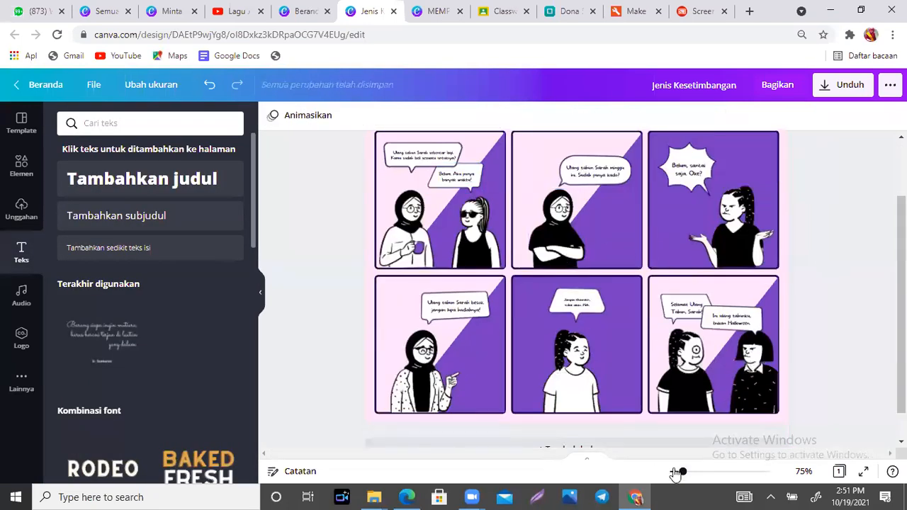
{"action": "left_click_drag", "start_coordinate": [682, 472], "coordinate": [686, 472]}
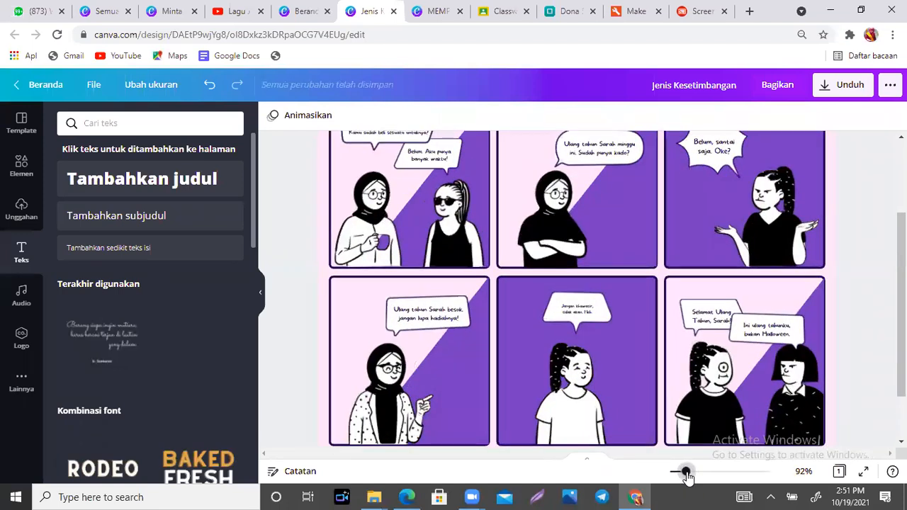
{"action": "left_click_drag", "start_coordinate": [902, 298], "coordinate": [901, 239]}
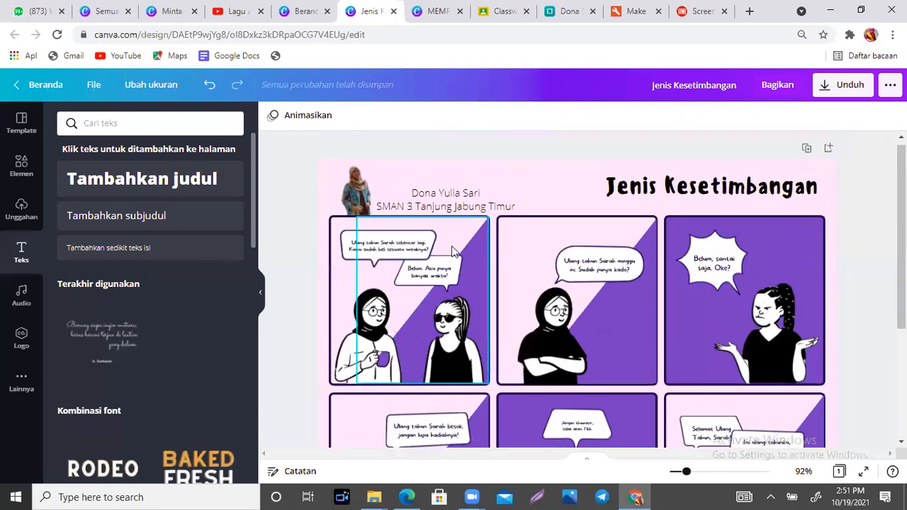
{"action": "left_click", "coordinate": [399, 253]}
- Rewrite panel one's bubbles as 'Me, kamu tahu jenis-jenis keseimban' and 'Ga tahu man, lupa'
{"action": "left_click", "coordinate": [399, 249]}
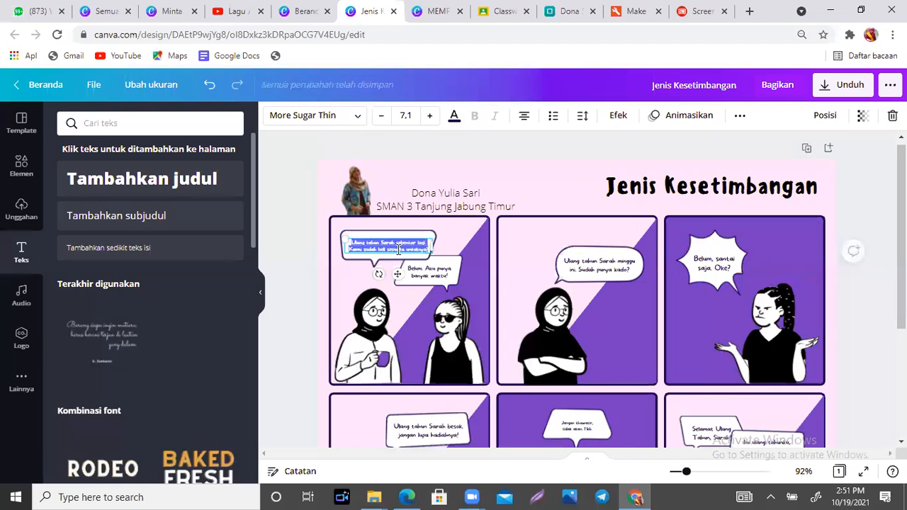
{"action": "type", "text": "Me"}
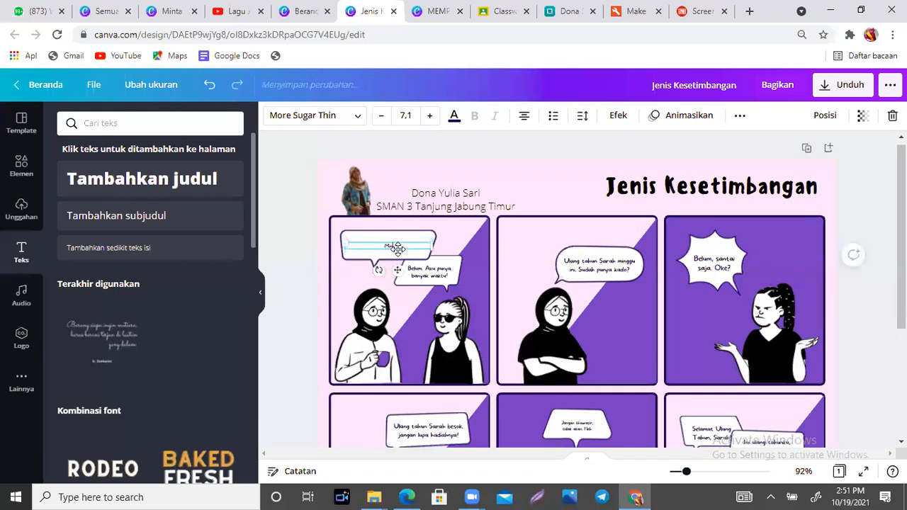
{"action": "type", "text": ", kamu tahu jenis-jenis keseimb"}
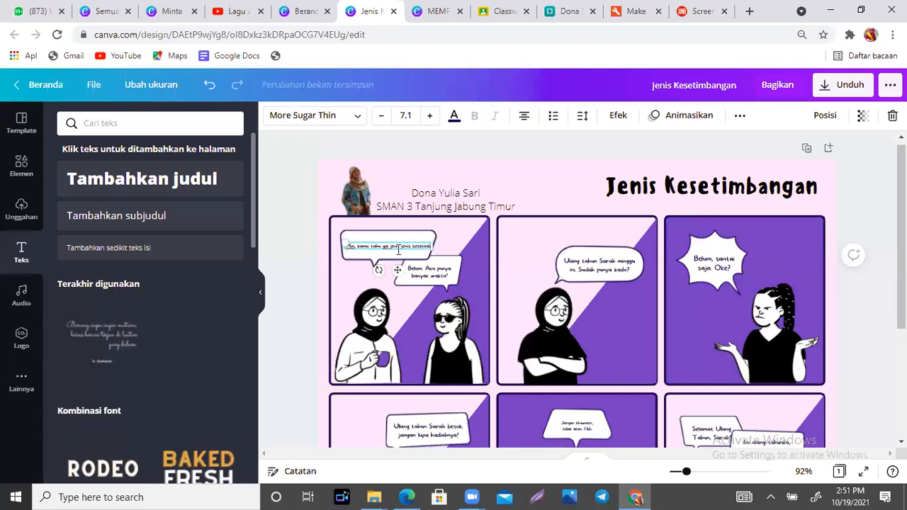
{"action": "type", "text": "angan ada berapa"}
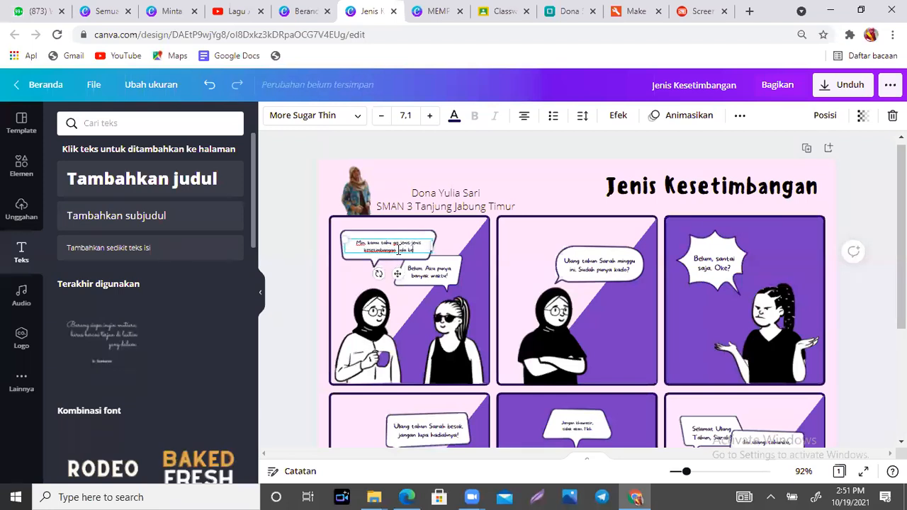
{"action": "double_click", "coordinate": [440, 280]}
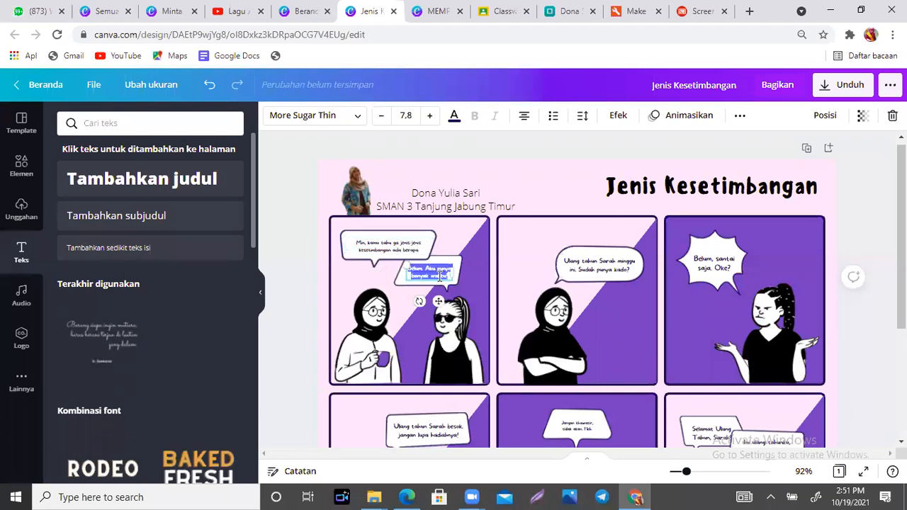
{"action": "type", "text": "Ga"}
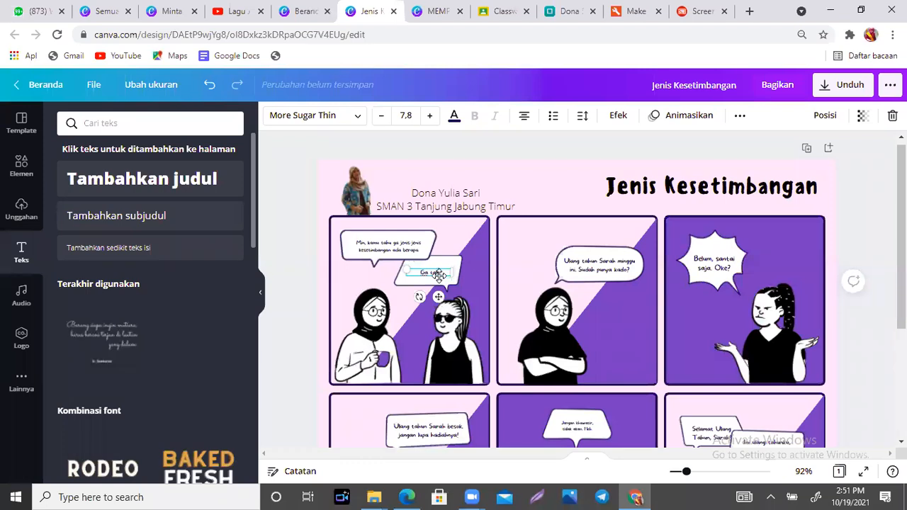
{"action": "type", "text": " tahu man, lupa aku"}
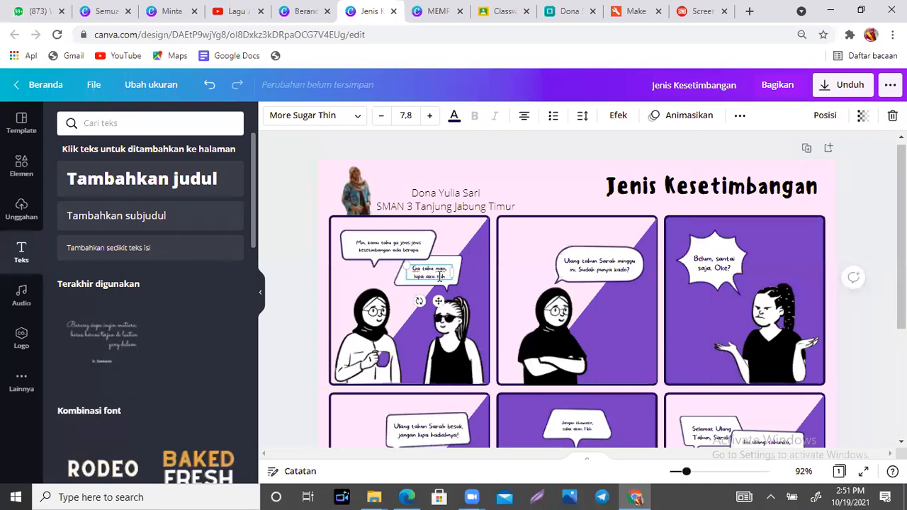
- Set panel two's bubble to 'Kamu ga pas diterangin ibu guru malah tidur' and panel three's to 'Siapa bilang????'
{"action": "left_click", "coordinate": [610, 274]}
{"action": "left_click", "coordinate": [610, 271]}
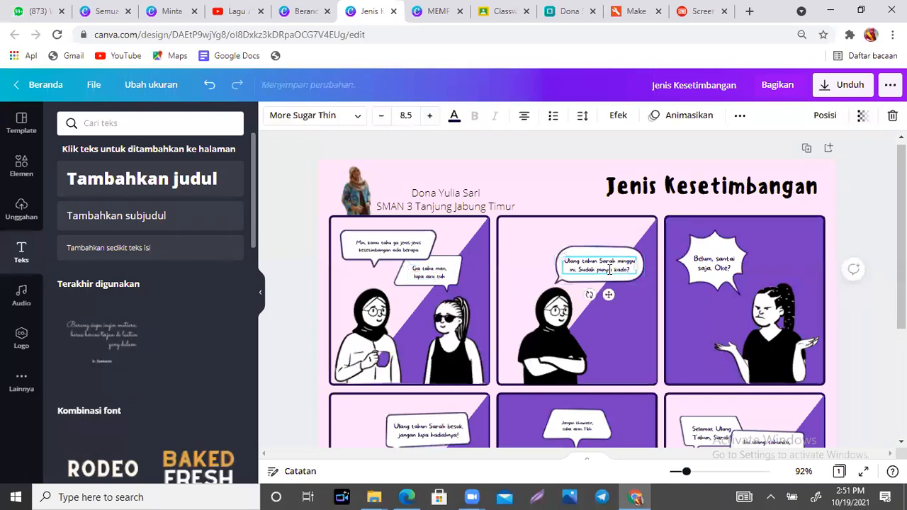
{"action": "double_click", "coordinate": [610, 270]}
{"action": "type", "text": "Kamu ga"}
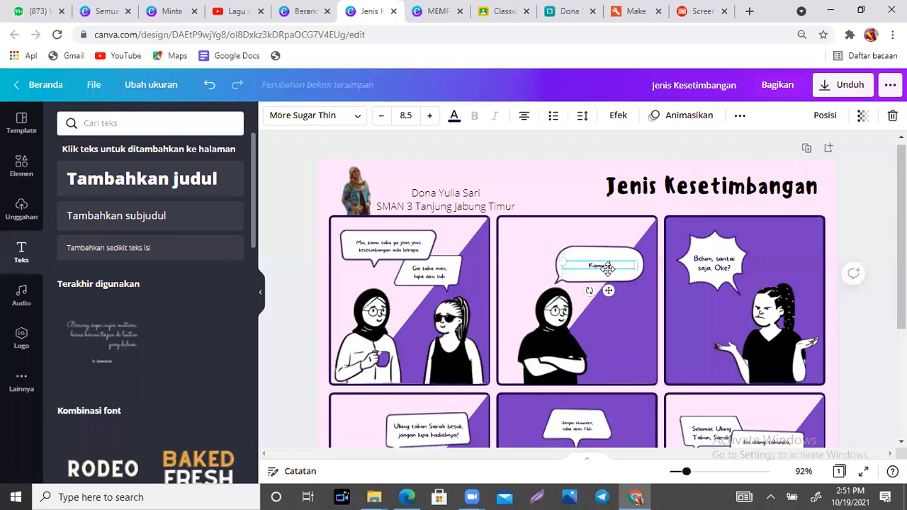
{"action": "type", "text": " pas diterangin"}
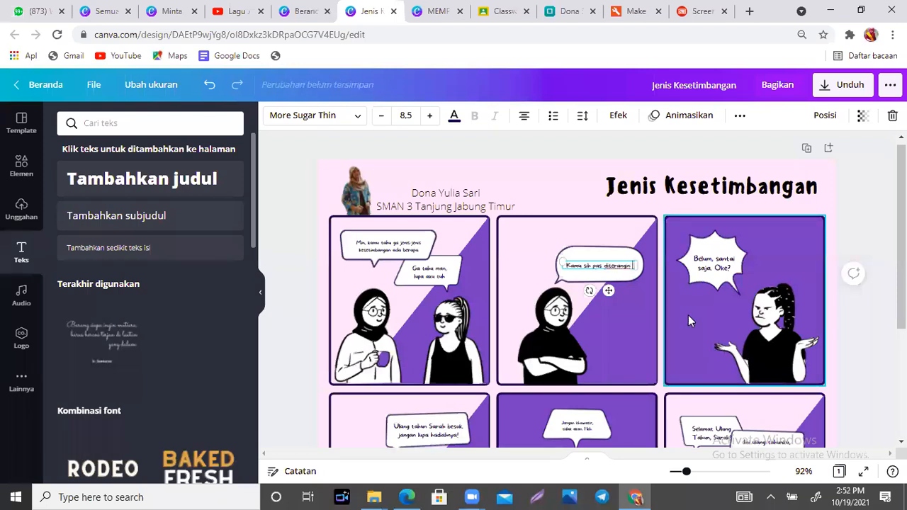
{"action": "type", "text": " ibu guru malah t"}
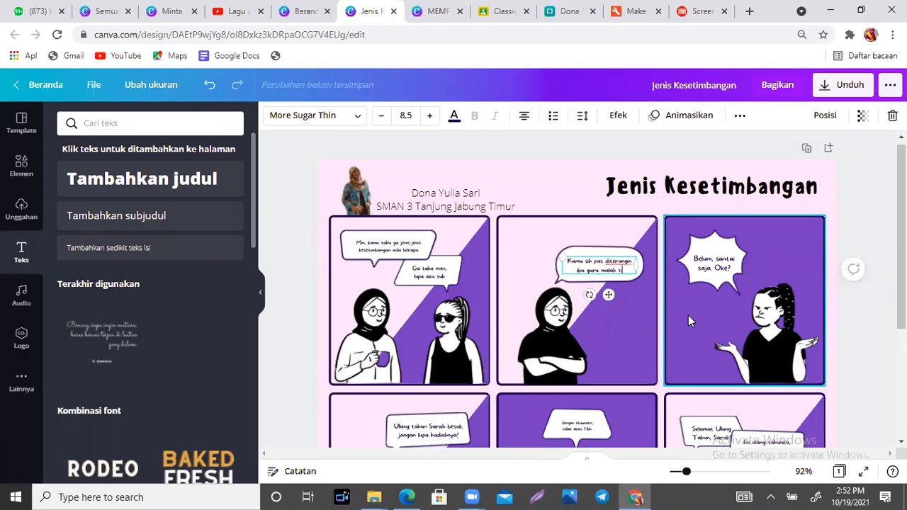
{"action": "type", "text": "idur"}
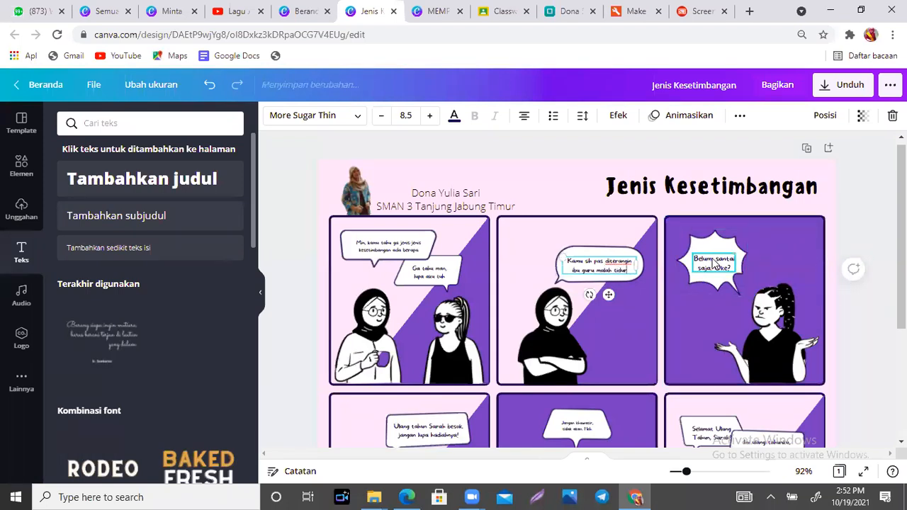
{"action": "double_click", "coordinate": [713, 260]}
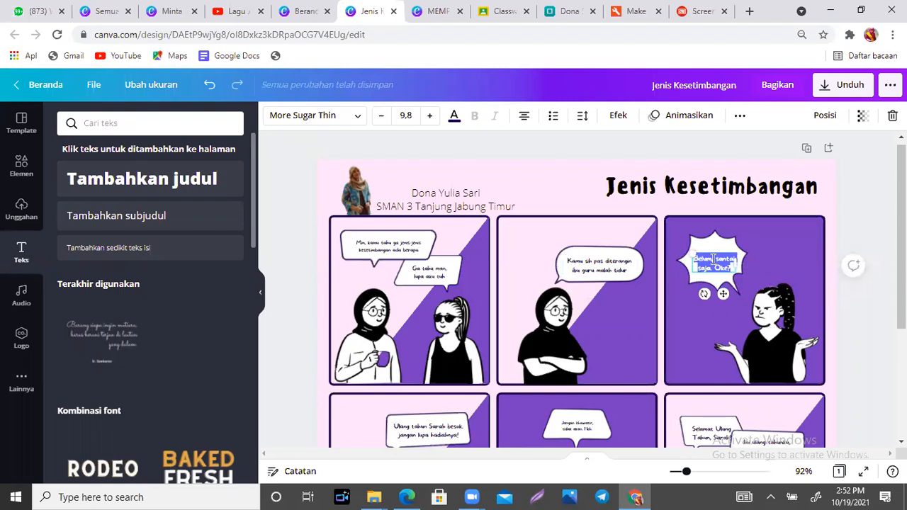
{"action": "type", "text": "Siapa bi"}
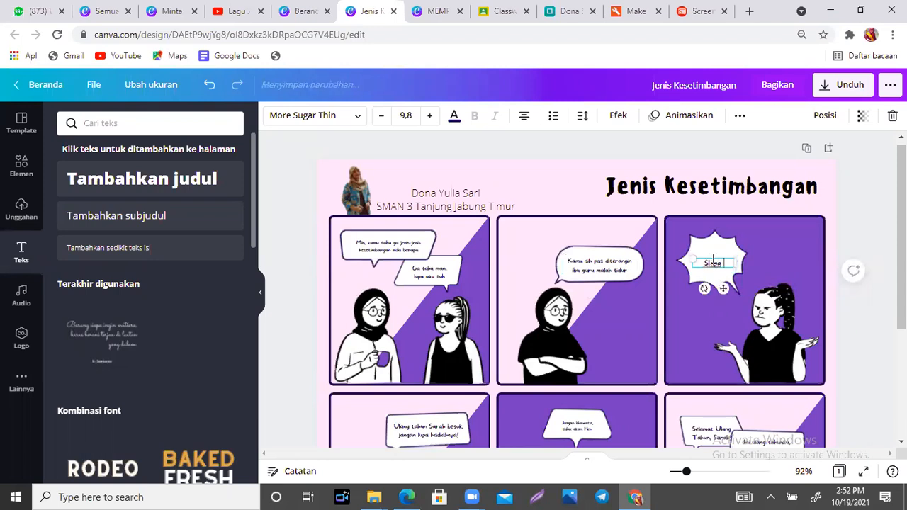
{"action": "type", "text": "lang????"}
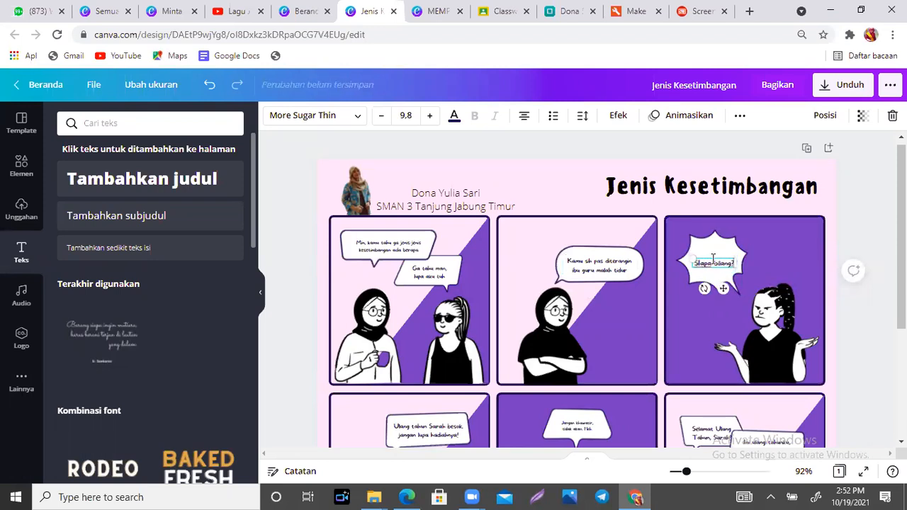
{"action": "left_click", "coordinate": [766, 260]}
{"action": "left_click", "coordinate": [716, 245]}
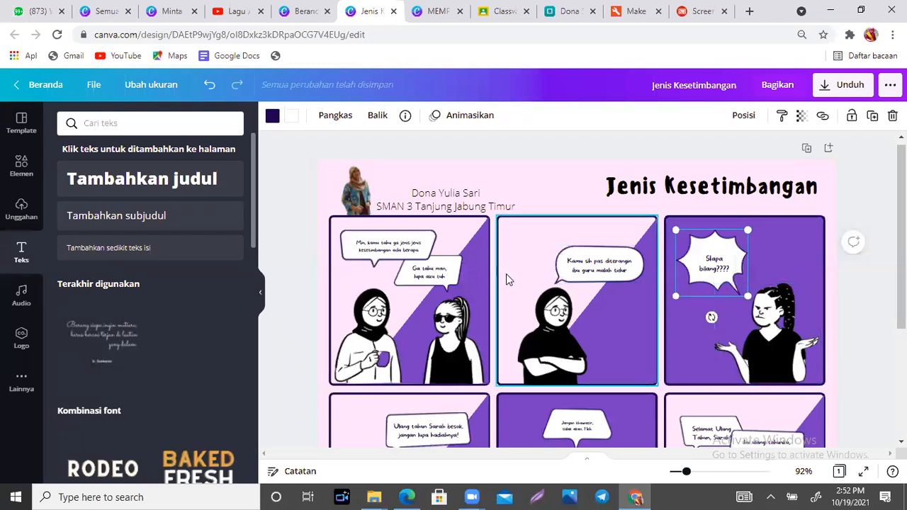
{"action": "left_click", "coordinate": [428, 238]}
{"action": "left_click", "coordinate": [453, 268]}
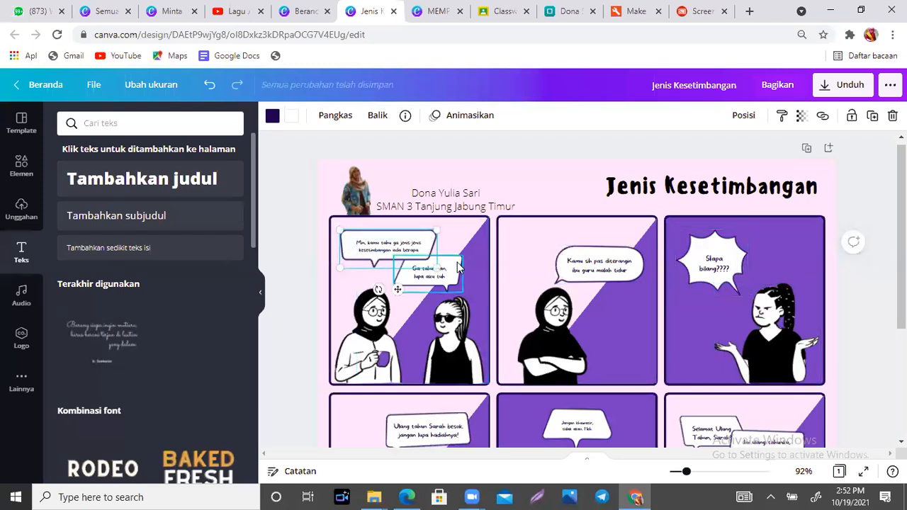
{"action": "left_click", "coordinate": [593, 256]}
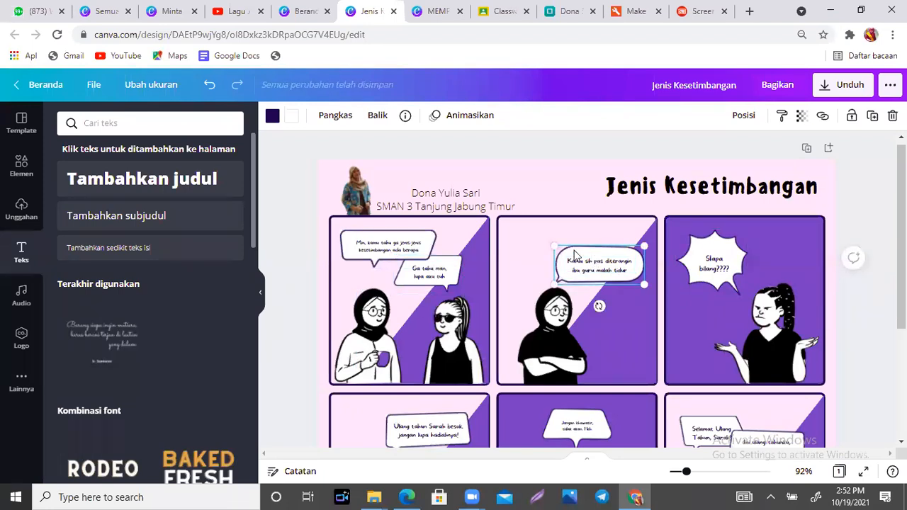
{"action": "left_click", "coordinate": [21, 165]}
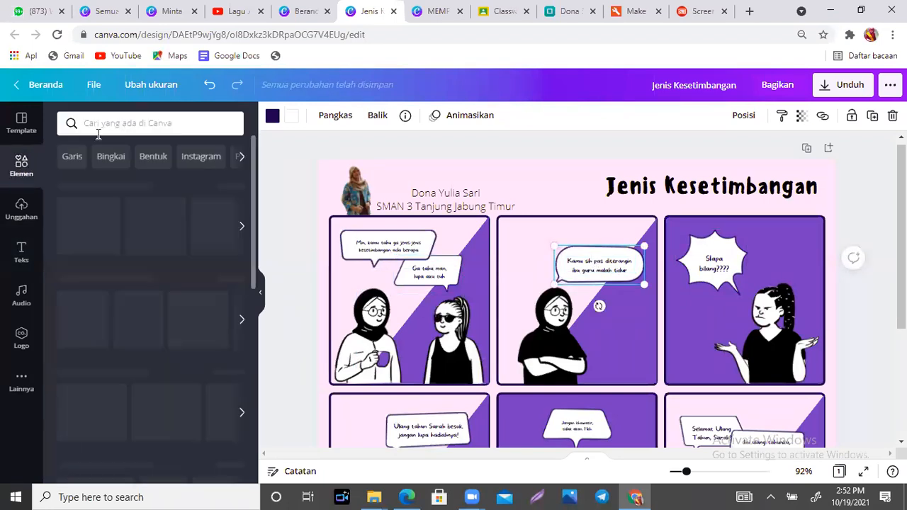
- Search Elements for 'balon teks' and scroll through the speech-bubble results
{"action": "left_click", "coordinate": [151, 125]}
{"action": "type", "text": "balon teks"}
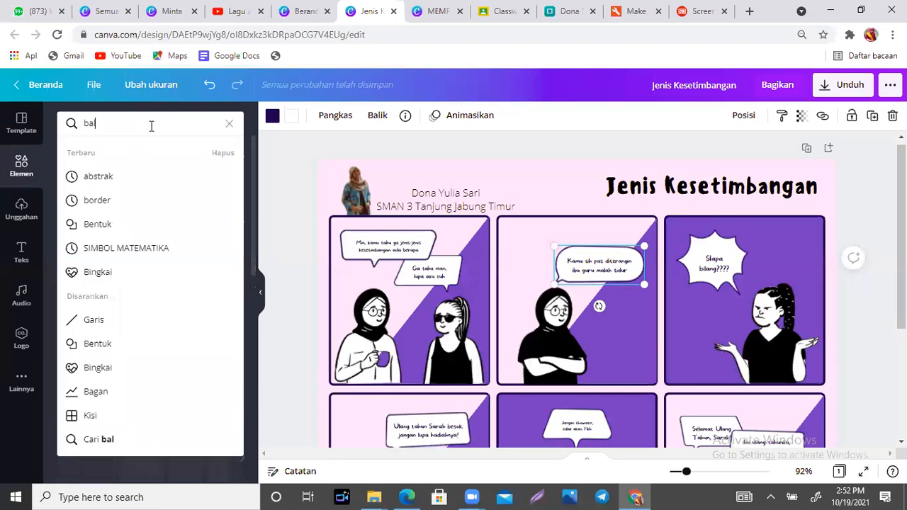
{"action": "key", "text": "Return"}
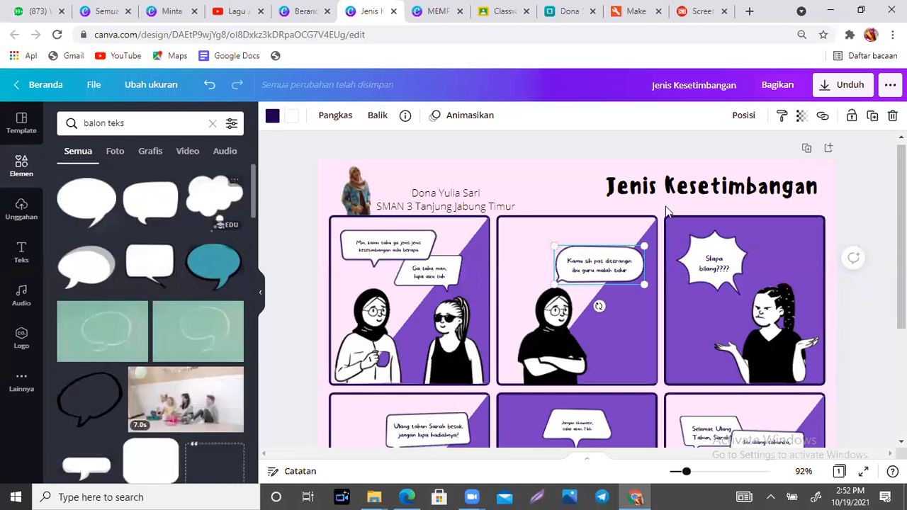
{"action": "scroll", "coordinate": [578, 290], "scroll_direction": "down", "scroll_amount": 3}
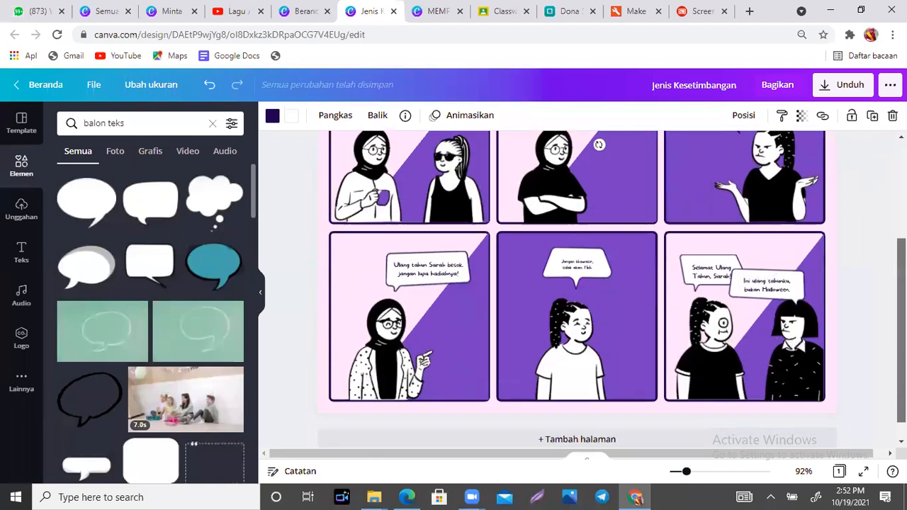
- Replace the lower-left bubble's text with 'Ya udah aku cari tahu sendiri'
{"action": "scroll", "coordinate": [578, 290], "scroll_direction": "up", "scroll_amount": 1}
{"action": "scroll", "coordinate": [578, 290], "scroll_direction": "up", "scroll_amount": 1}
{"action": "key", "text": "Escape"}
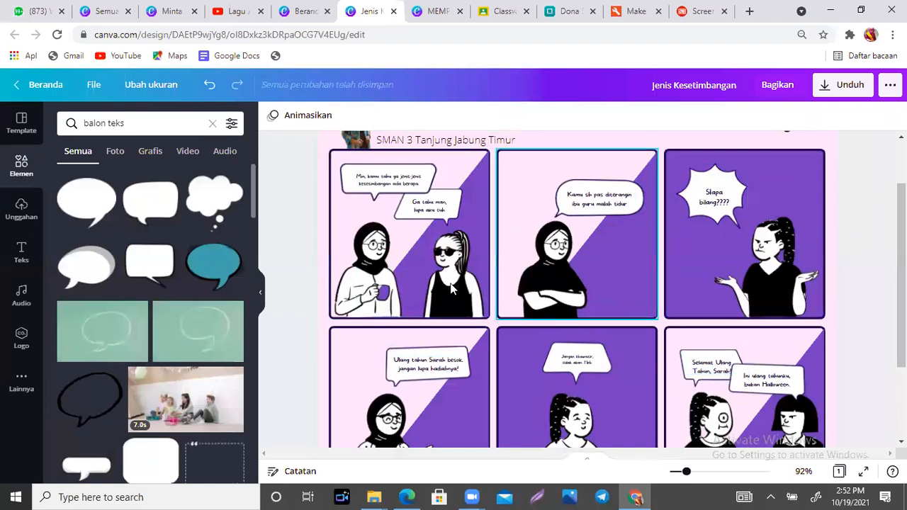
{"action": "double_click", "coordinate": [435, 369]}
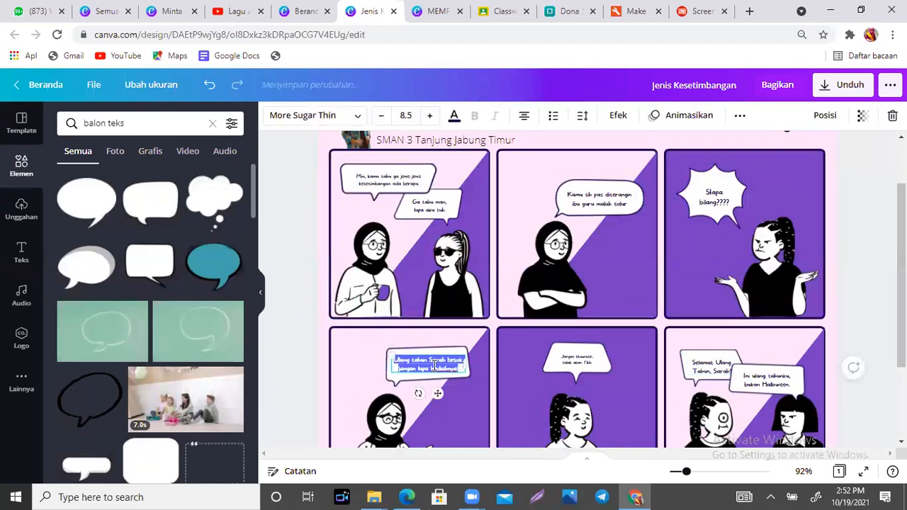
{"action": "type", "text": "Ya"}
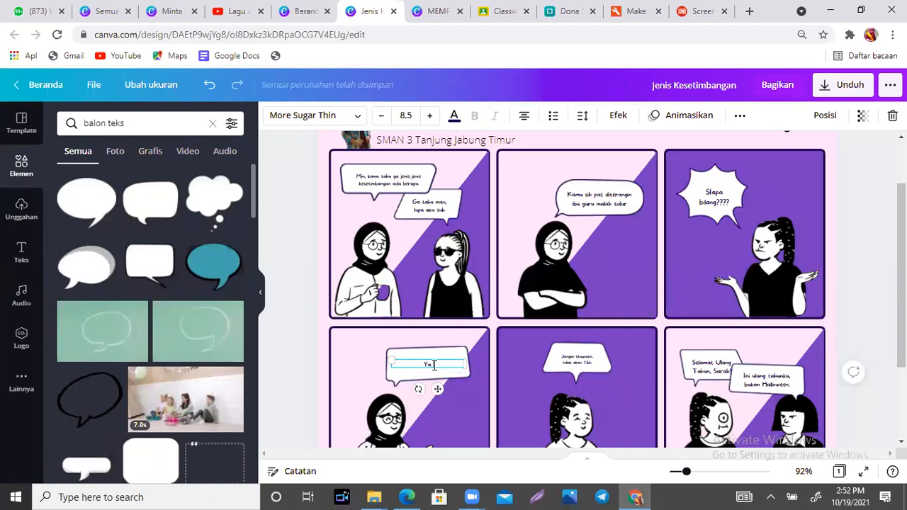
{"action": "type", "text": " udah"}
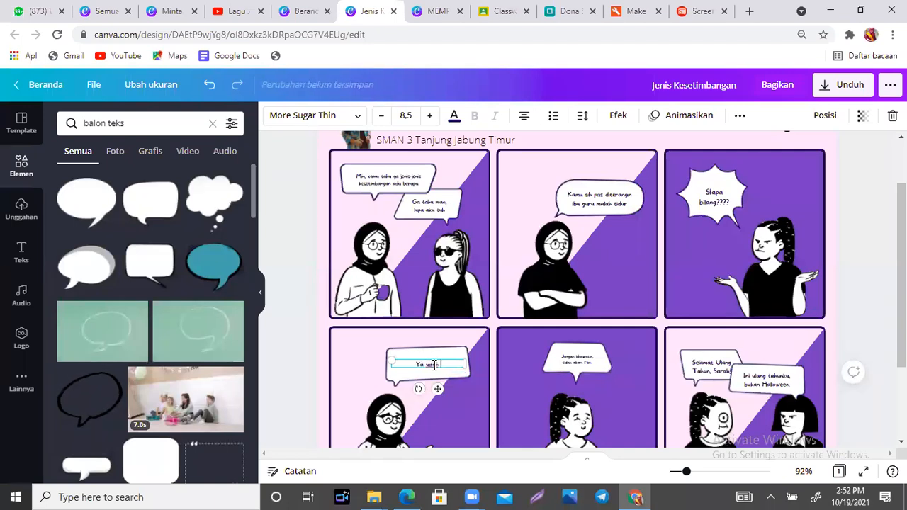
{"action": "type", "text": " aku cari tahu sendi"}
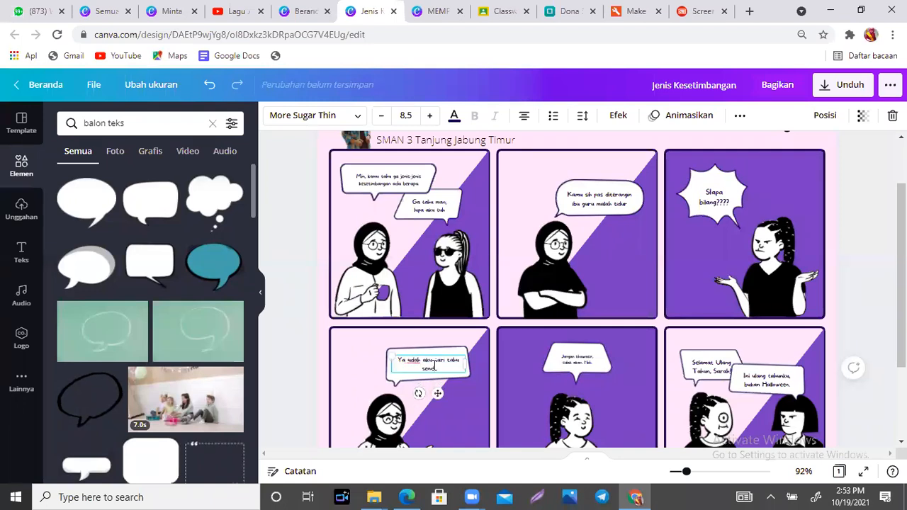
{"action": "type", "text": "ri"}
- Reselect the lower-left bubble's sentence, then click the panel to finish editing
{"action": "scroll", "coordinate": [493, 379], "scroll_direction": "down", "scroll_amount": 3}
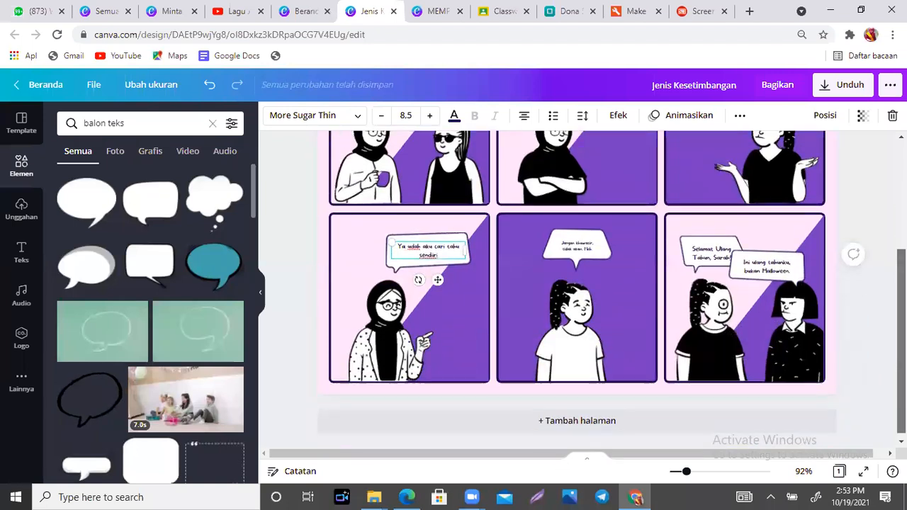
{"action": "left_click_drag", "start_coordinate": [902, 284], "coordinate": [901, 283]}
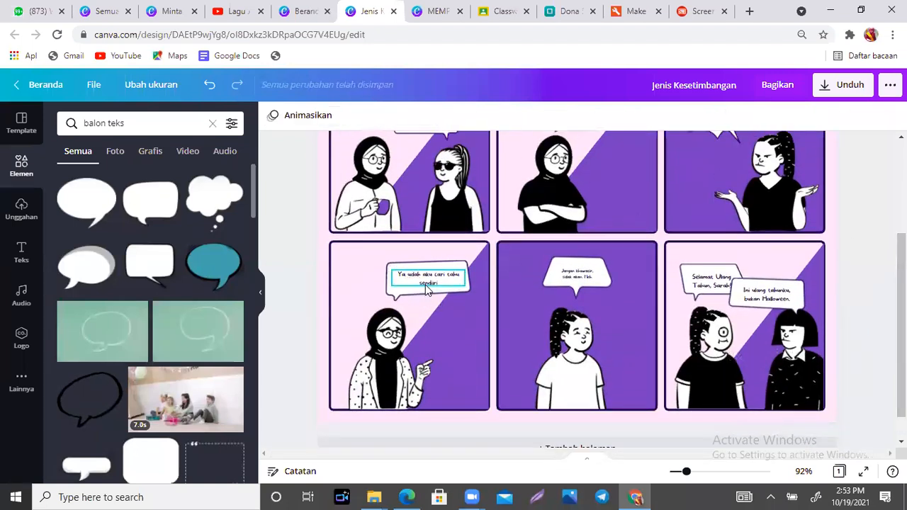
{"action": "left_click", "coordinate": [443, 285]}
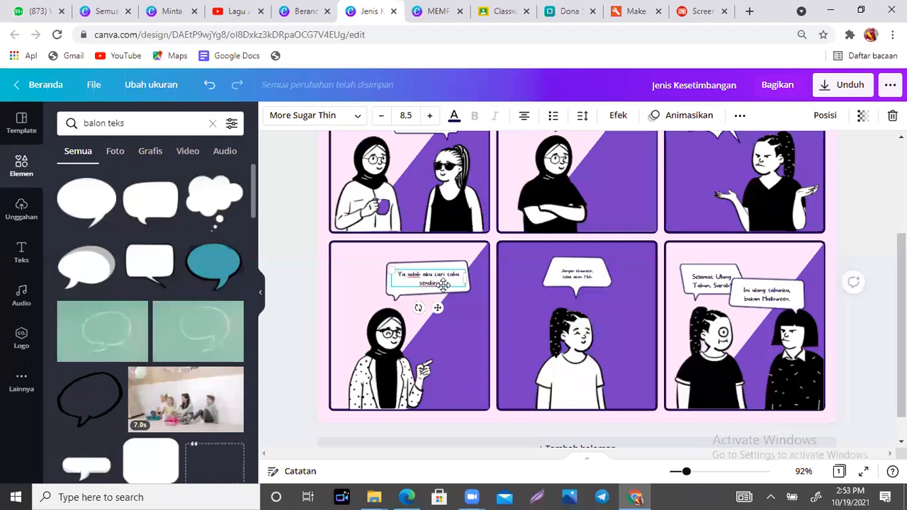
{"action": "left_click", "coordinate": [443, 285]}
{"action": "left_click", "coordinate": [441, 286]}
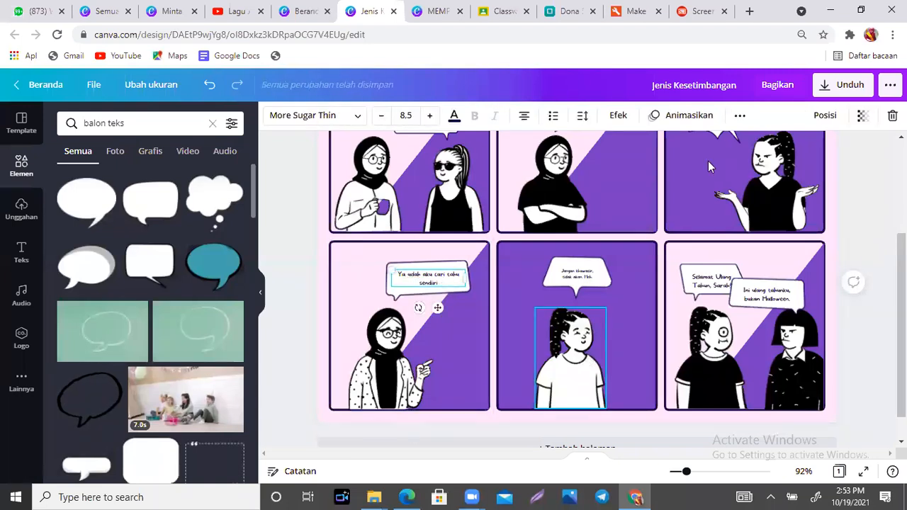
{"action": "double_click", "coordinate": [448, 285]}
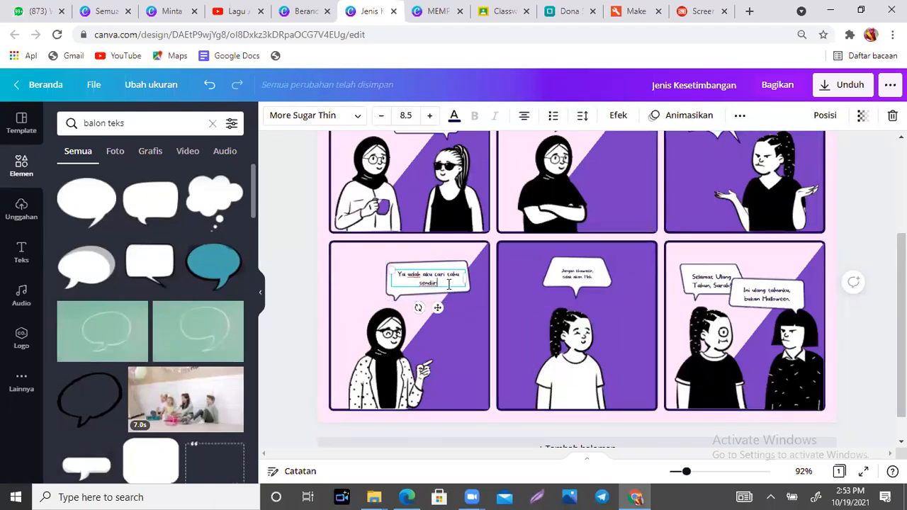
{"action": "left_click_drag", "start_coordinate": [448, 285], "coordinate": [399, 276]}
{"action": "left_click", "coordinate": [345, 262]}
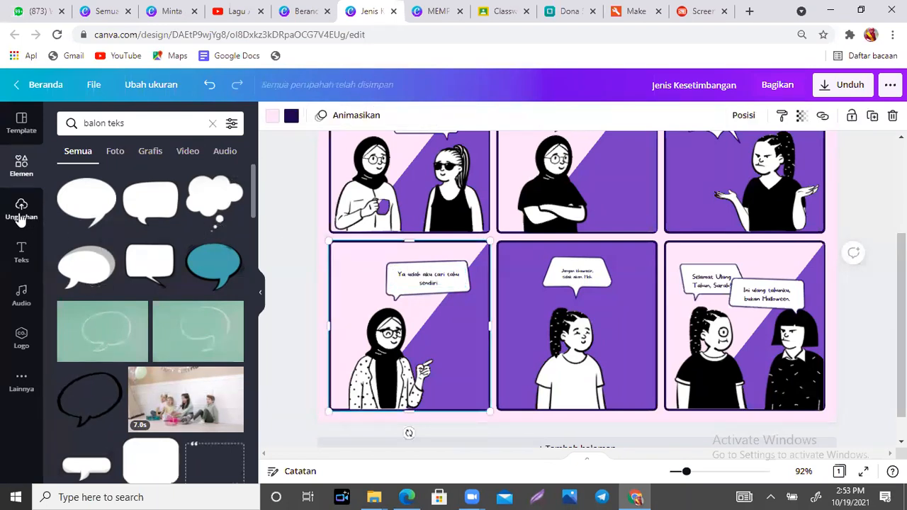
- Add a small 'Keesokan harinya' caption in the lower-left panel's top-left corner
{"action": "left_click", "coordinate": [21, 255]}
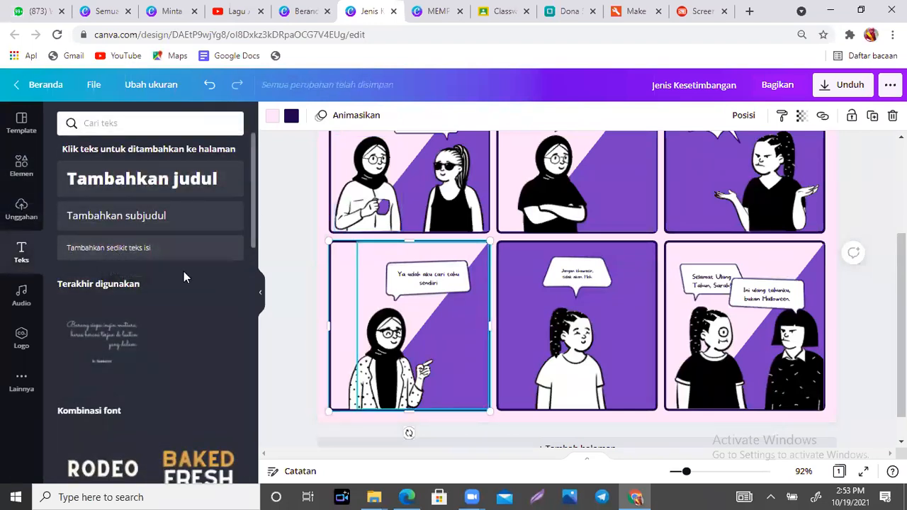
{"action": "left_click", "coordinate": [105, 255]}
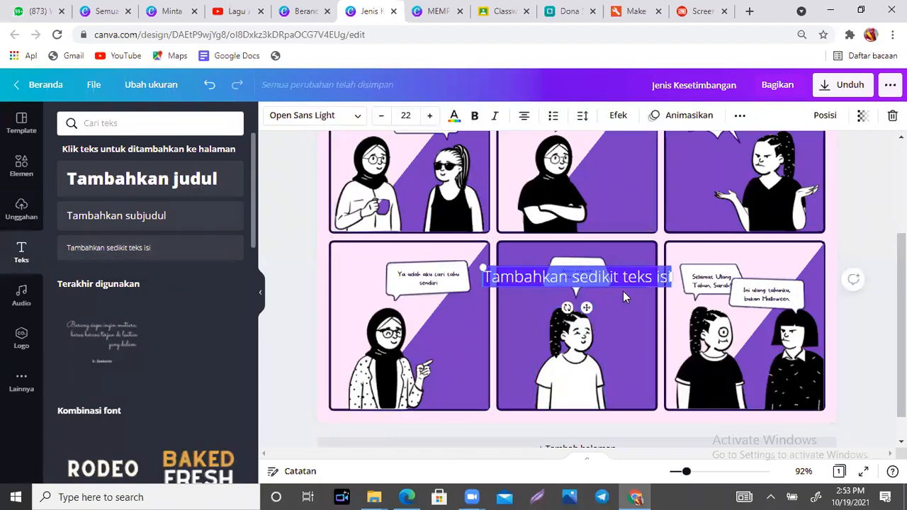
{"action": "type", "text": "Ke"}
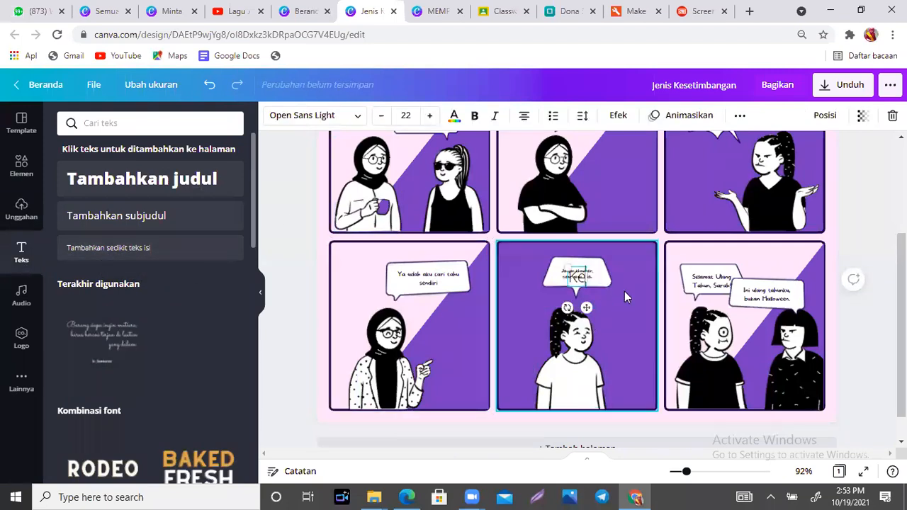
{"action": "type", "text": "esokan harinya"}
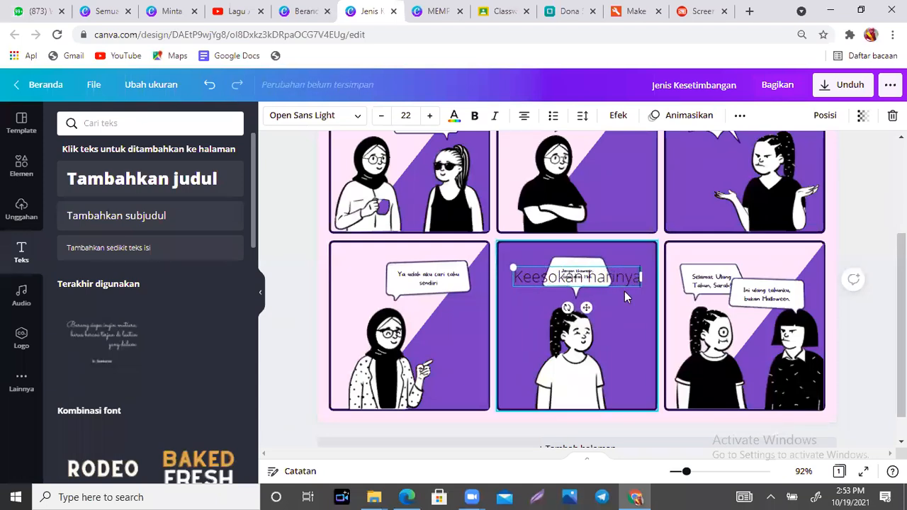
{"action": "left_click_drag", "start_coordinate": [509, 267], "coordinate": [571, 276]}
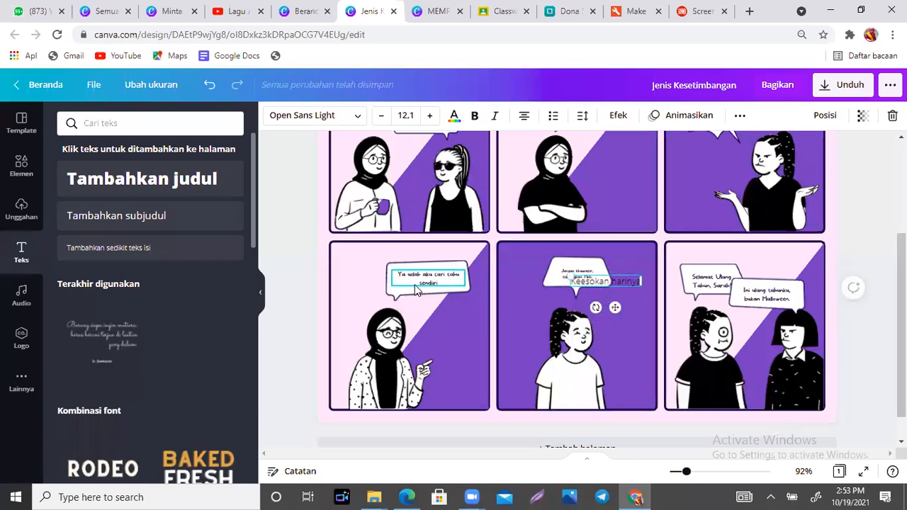
{"action": "left_click_drag", "start_coordinate": [615, 308], "coordinate": [376, 280]}
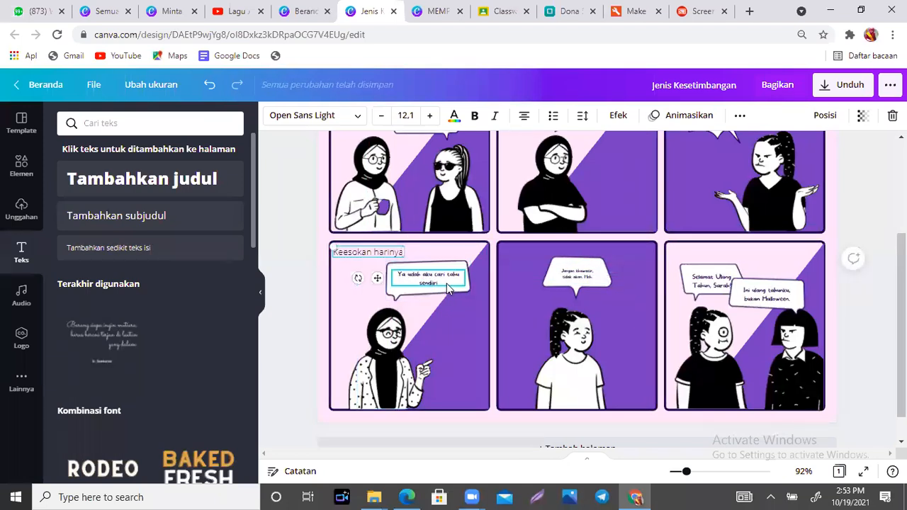
- Change the lower-left bubble to read 'Udah tau belum yang kemarin aku tanya'
{"action": "left_click", "coordinate": [425, 277]}
{"action": "double_click", "coordinate": [397, 278]}
{"action": "type", "text": "Udah tau belum yan"}
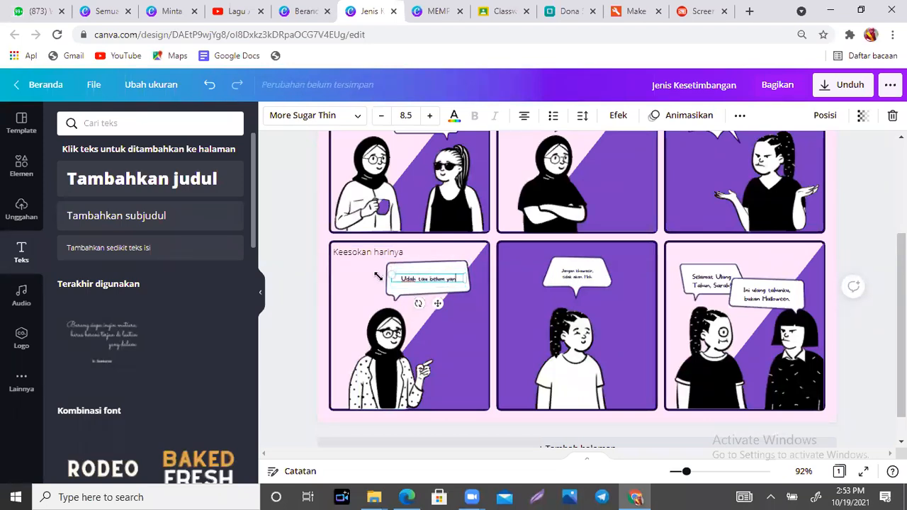
{"action": "type", "text": "g kemarin aku tanya"}
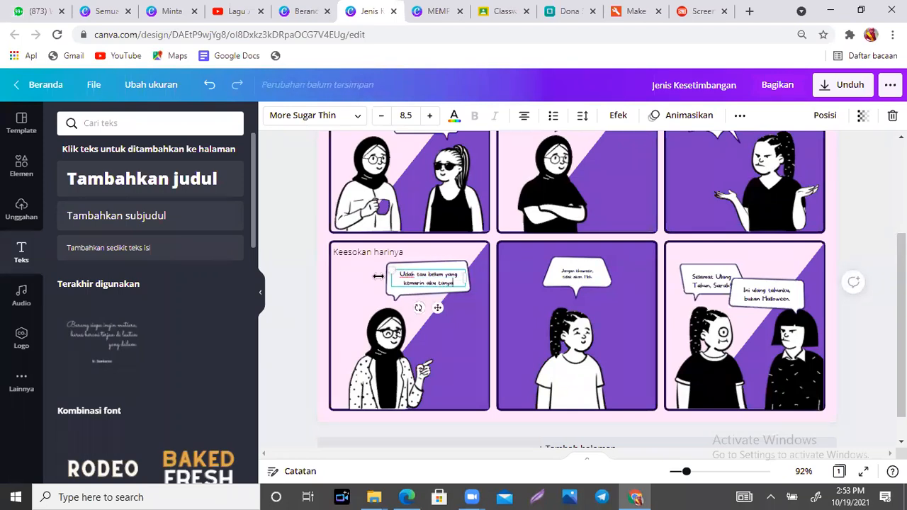
{"action": "double_click", "coordinate": [592, 276]}
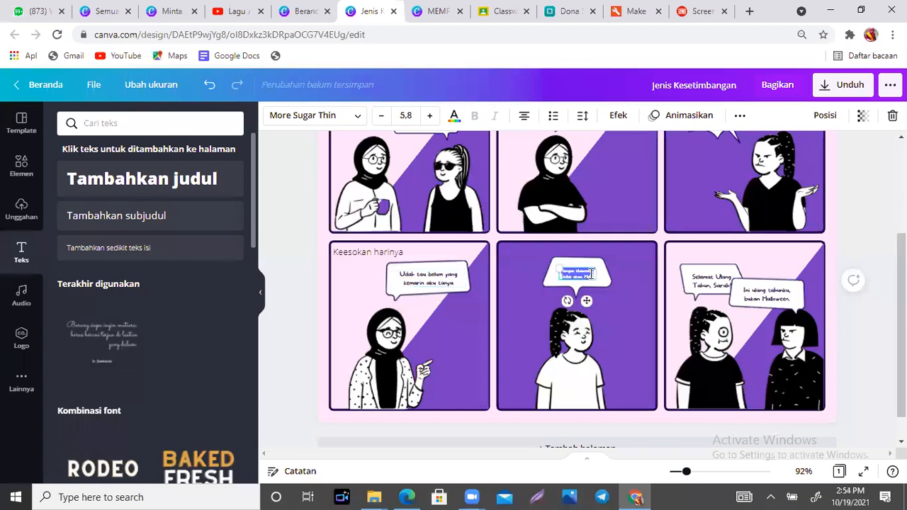
- Start the middle bubble with 'Udah dng Kesetimbangan kanisnya kan ada tig' and enlarge the bubble
{"action": "type", "text": "Udah dng Kesetimbangan kan"}
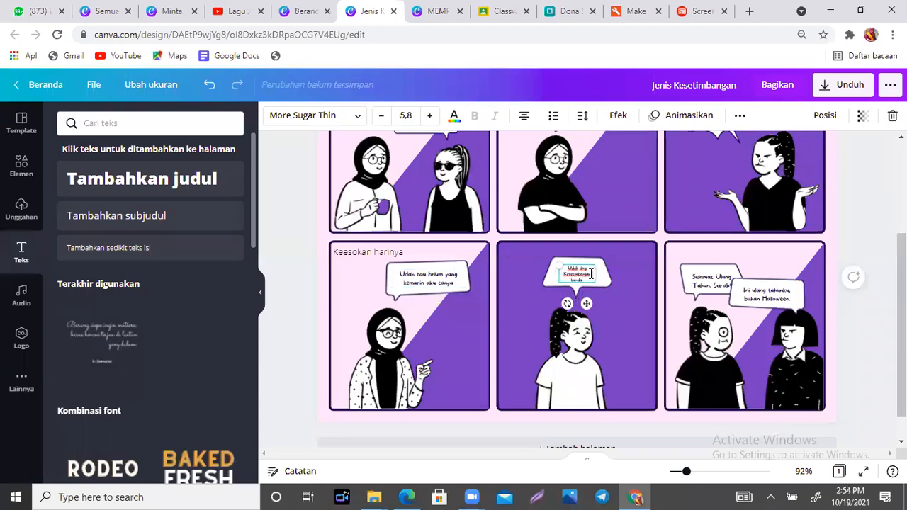
{"action": "type", "text": "isnya"}
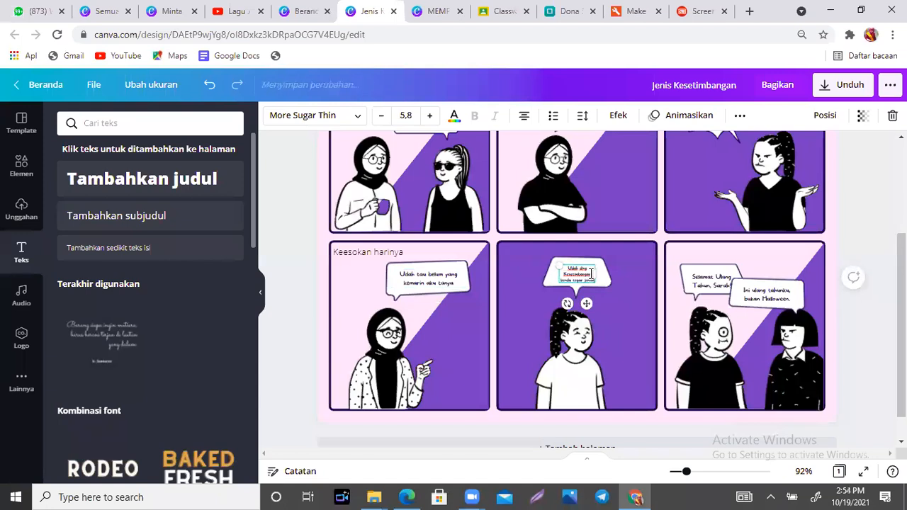
{"action": "type", "text": " kan ada tig"}
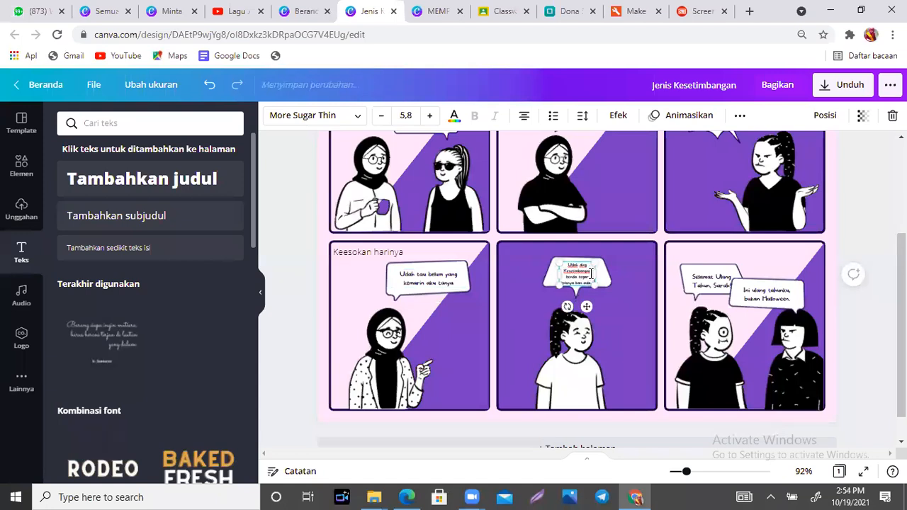
{"action": "left_click", "coordinate": [628, 291]}
{"action": "left_click", "coordinate": [609, 280]}
{"action": "left_click_drag", "start_coordinate": [612, 300], "coordinate": [640, 345]}
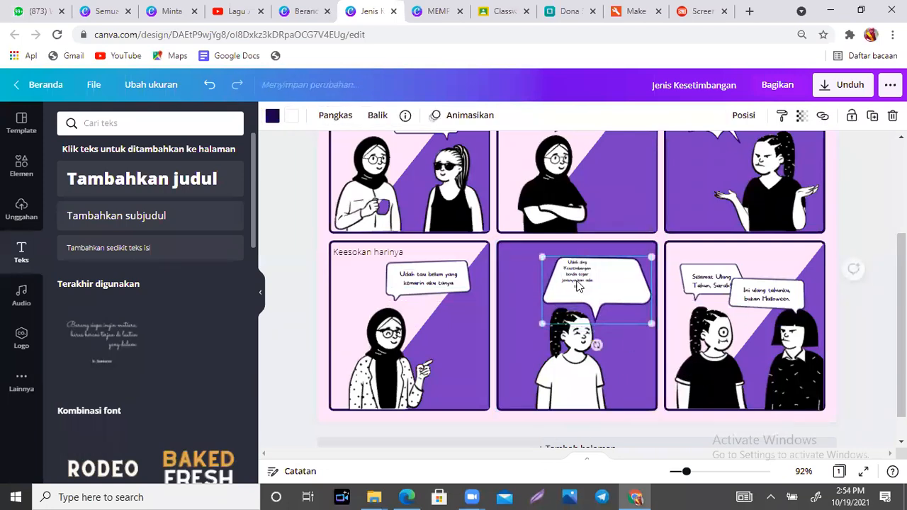
{"action": "left_click", "coordinate": [580, 284]}
{"action": "left_click_drag", "start_coordinate": [622, 276], "coordinate": [636, 279]}
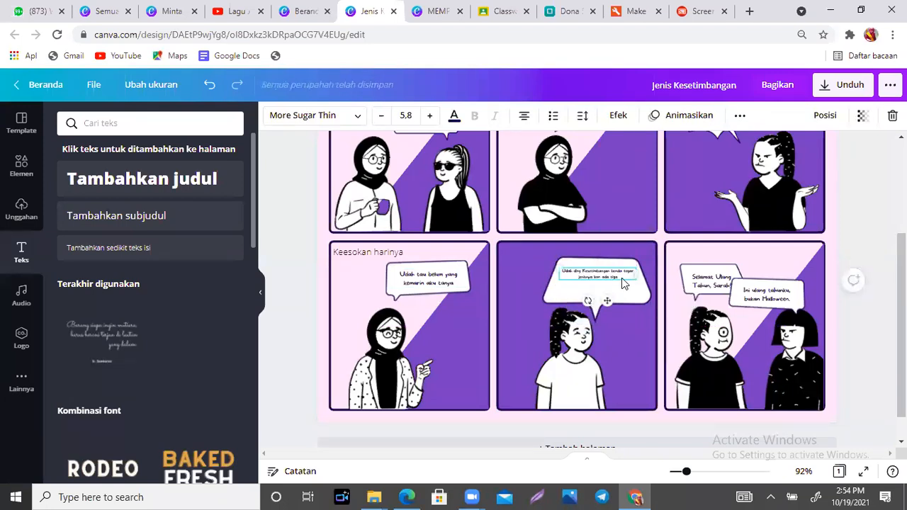
- Append 'Labil, Stabil, sama indiferen' and fit the text in three lines inside the bubble
{"action": "double_click", "coordinate": [621, 278]}
{"action": "type", "text": "La"}
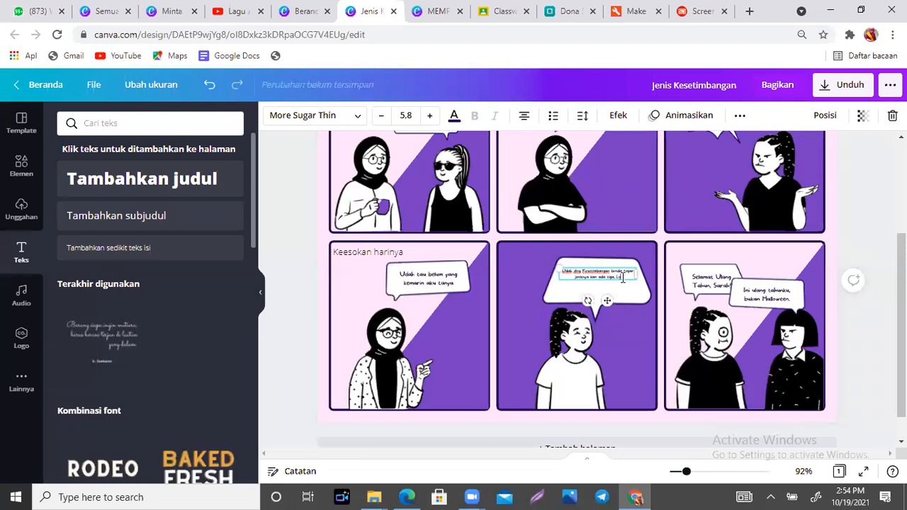
{"action": "type", "text": "bil, Stabil, sama indiferen"}
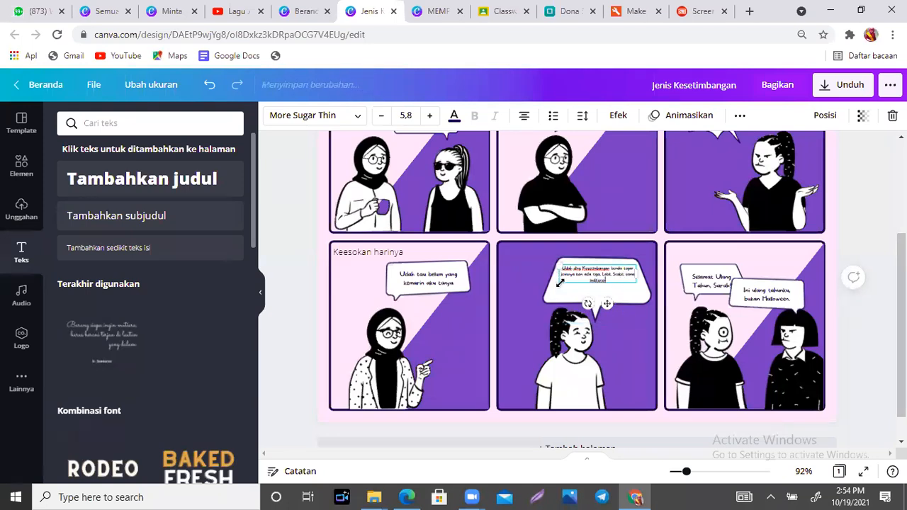
{"action": "left_click_drag", "start_coordinate": [540, 253], "coordinate": [535, 260]}
{"action": "left_click_drag", "start_coordinate": [638, 271], "coordinate": [615, 316]}
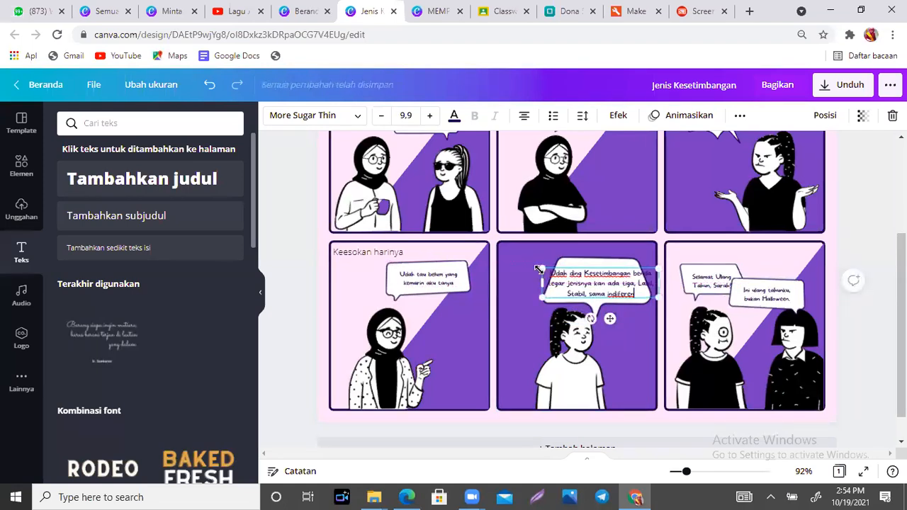
{"action": "left_click_drag", "start_coordinate": [546, 273], "coordinate": [571, 277]}
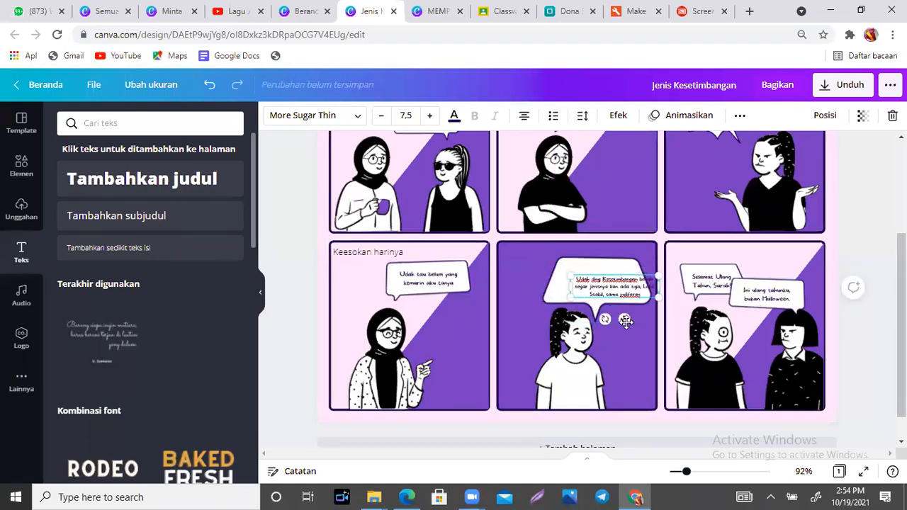
{"action": "left_click_drag", "start_coordinate": [624, 321], "coordinate": [606, 313]}
- Replace the Selamat Ulang Tahun bubble text with 'Bener kan'
{"action": "left_click", "coordinate": [720, 286]}
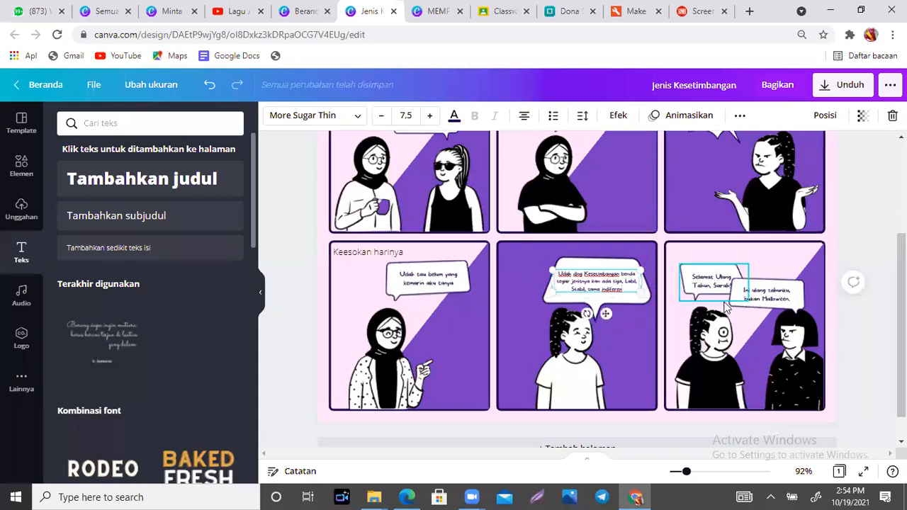
{"action": "left_click", "coordinate": [720, 285]}
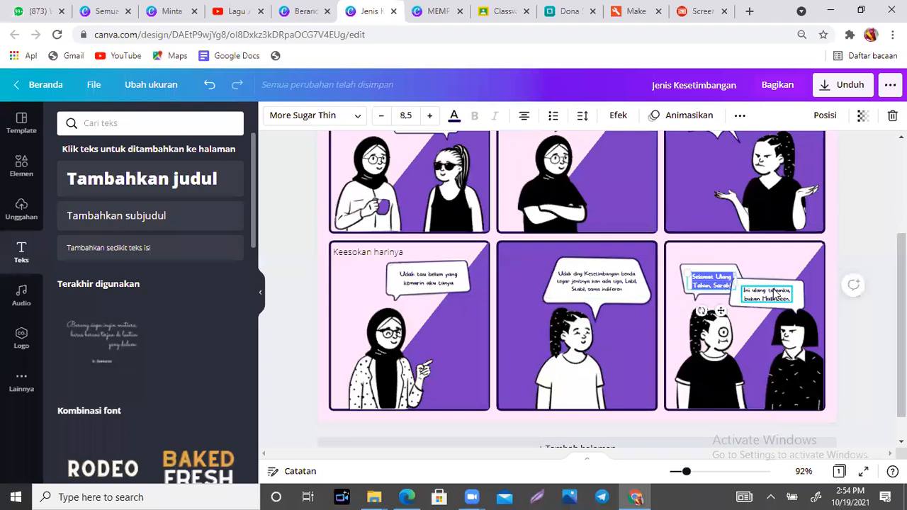
{"action": "type", "text": "W"}
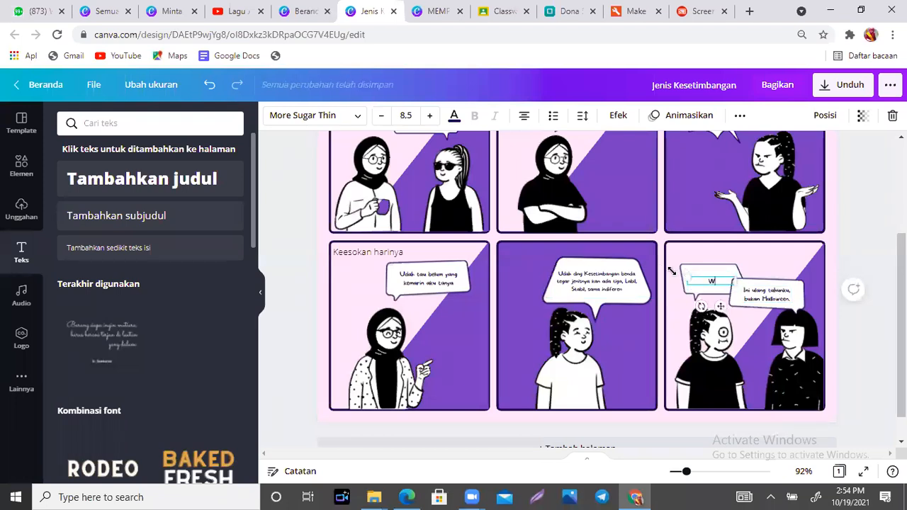
{"action": "key", "text": "BackSpace"}
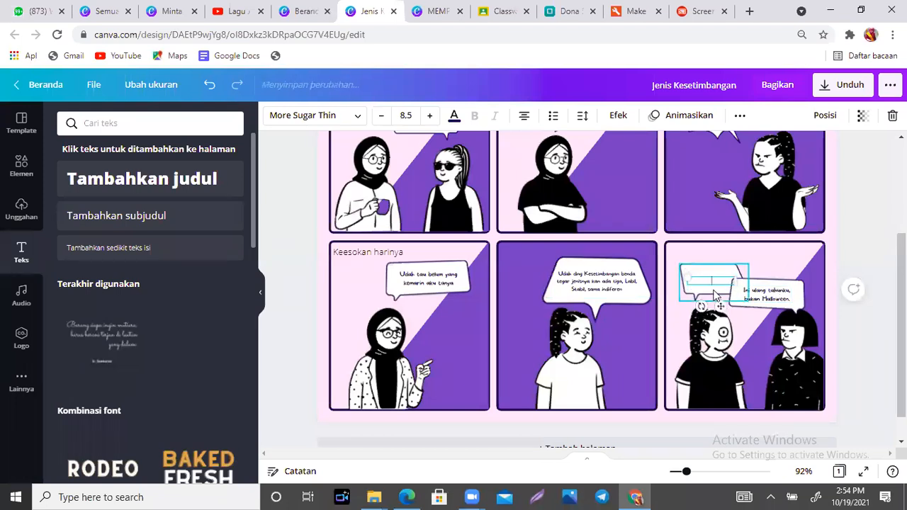
{"action": "type", "text": "Bener kan"}
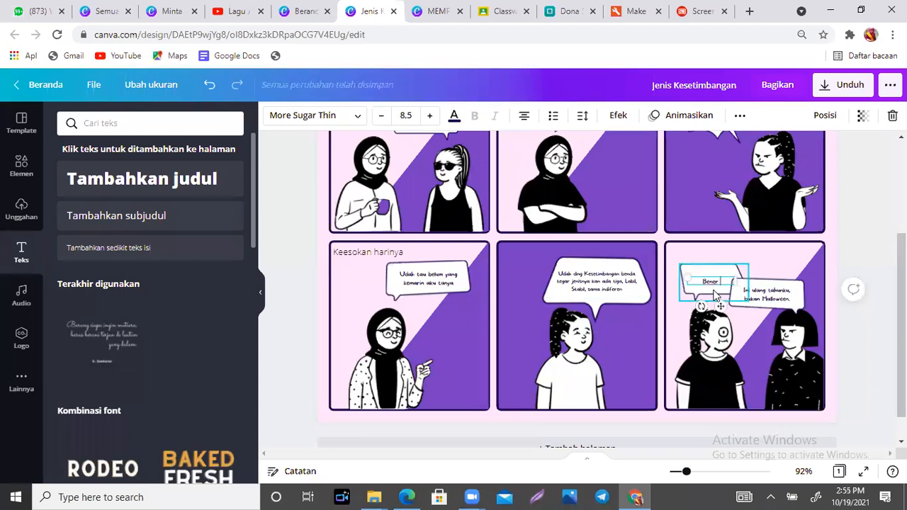
- Replace the 'Ini ulang tahunku, bukan Halloween.' bubble text with 'iyaaa benerrr'
{"action": "left_click", "coordinate": [778, 293]}
{"action": "double_click", "coordinate": [778, 300]}
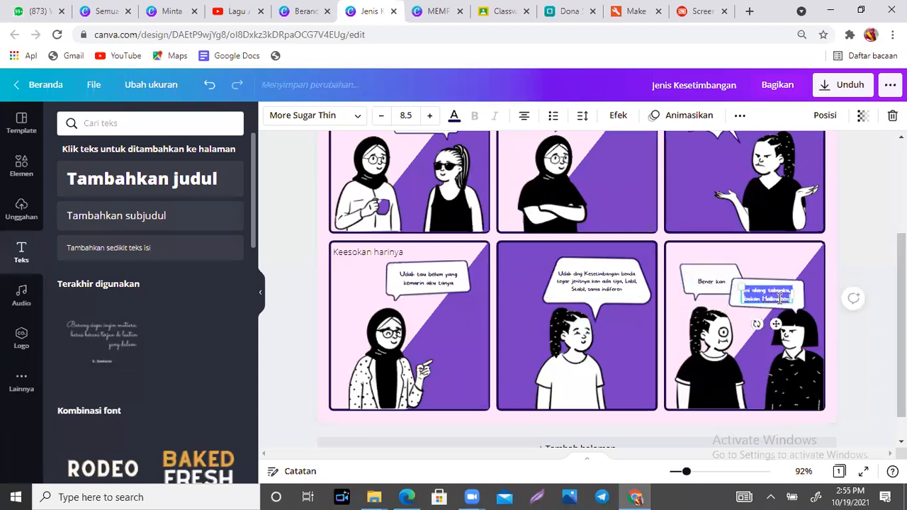
{"action": "type", "text": "iyaaa bener"}
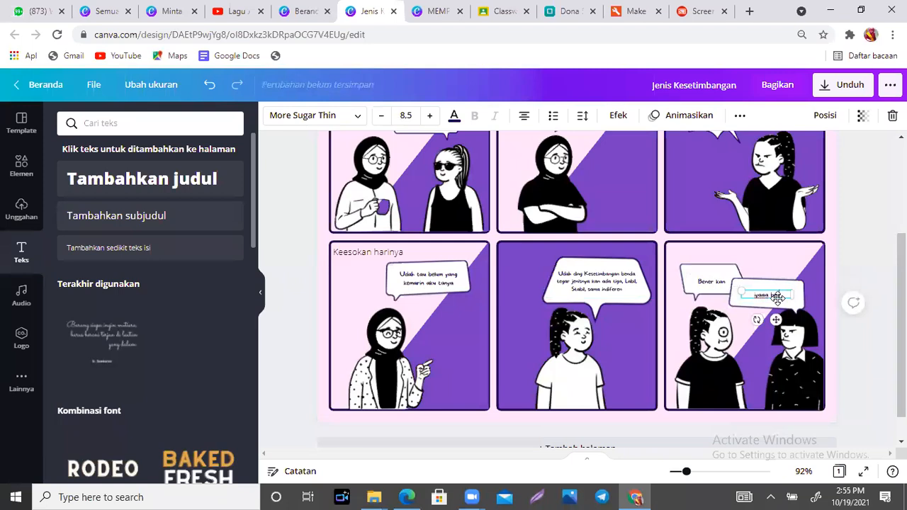
{"action": "type", "text": "rr"}
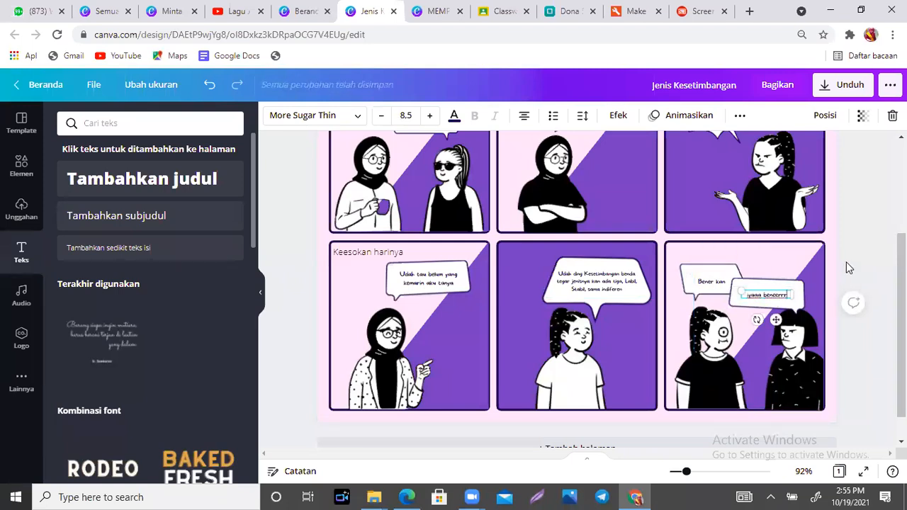
{"action": "left_click", "coordinate": [864, 262]}
{"action": "left_click_drag", "start_coordinate": [902, 268], "coordinate": [901, 198]}
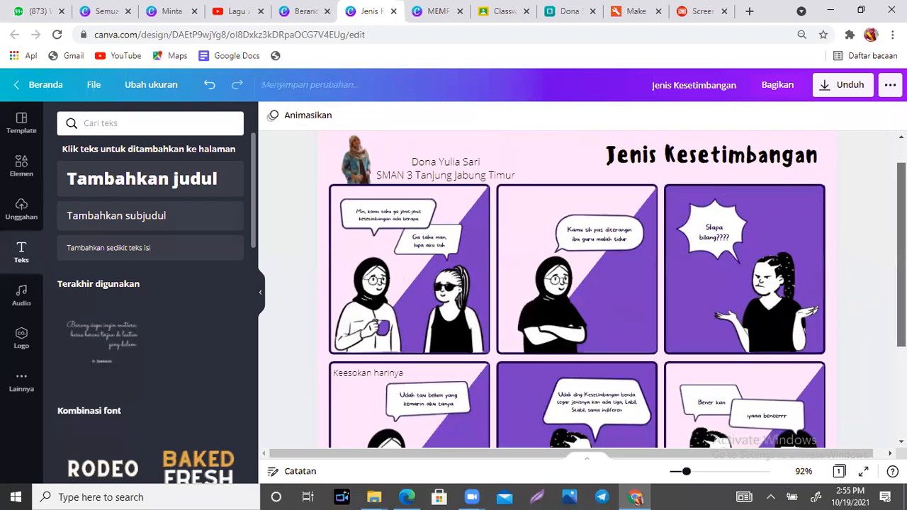
- Download the Jenis Kesetimbangan comic in JPG format
{"action": "left_click", "coordinate": [844, 85]}
{"action": "left_click", "coordinate": [807, 172]}
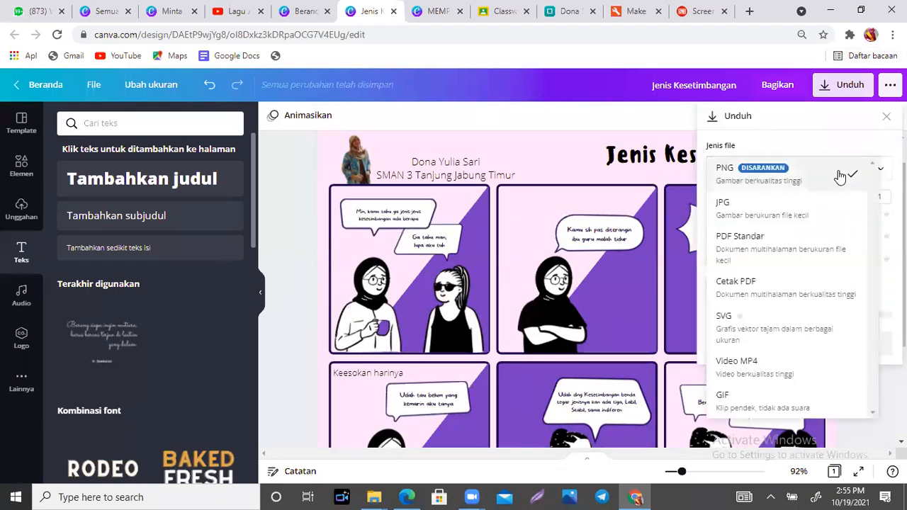
{"action": "left_click", "coordinate": [807, 215]}
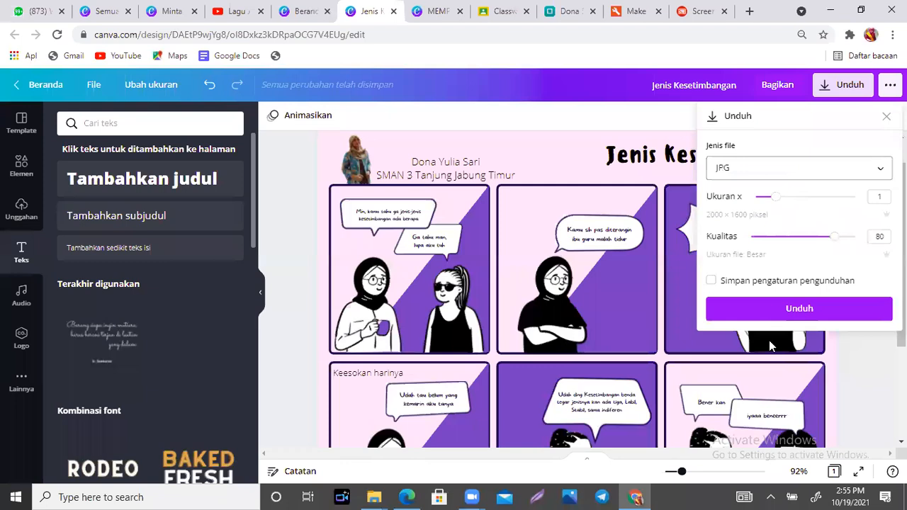
{"action": "left_click", "coordinate": [800, 321]}
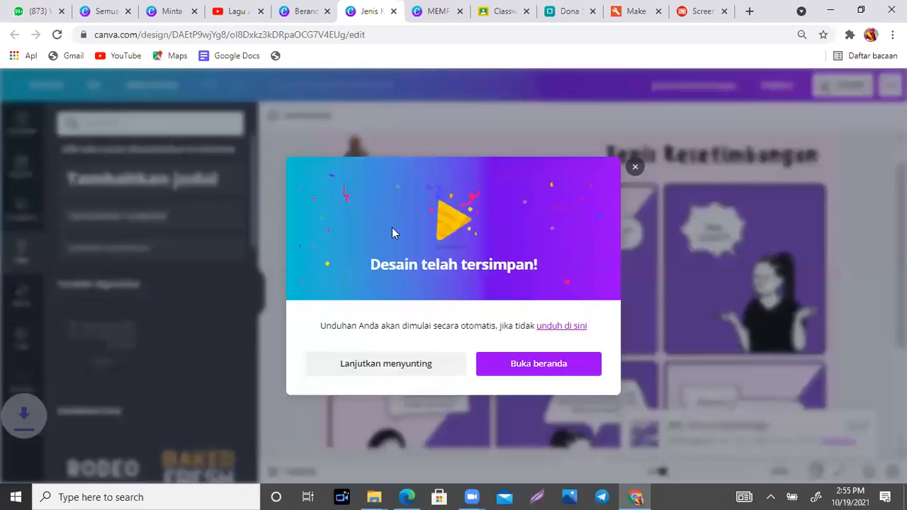
- Add blank page 2 below the comic and clear the old 'balon teks' elements search
{"action": "left_click", "coordinate": [635, 151]}
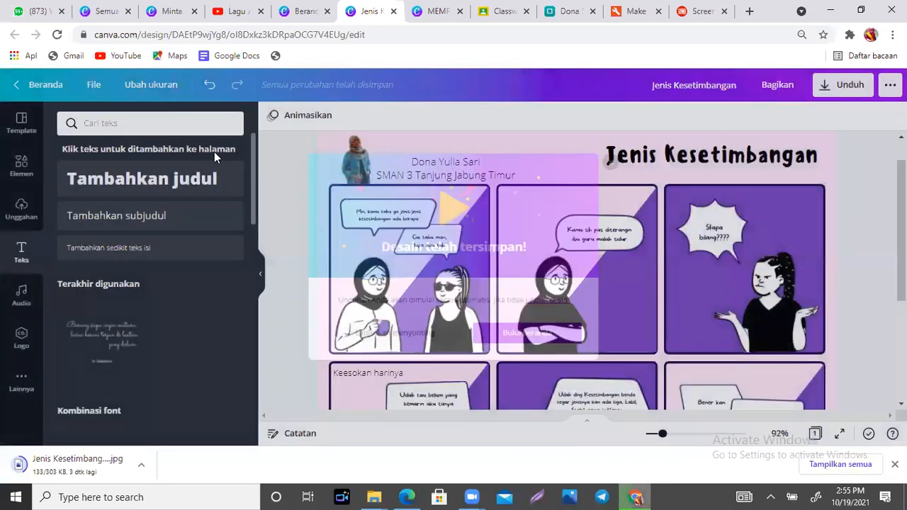
{"action": "left_click", "coordinate": [21, 170]}
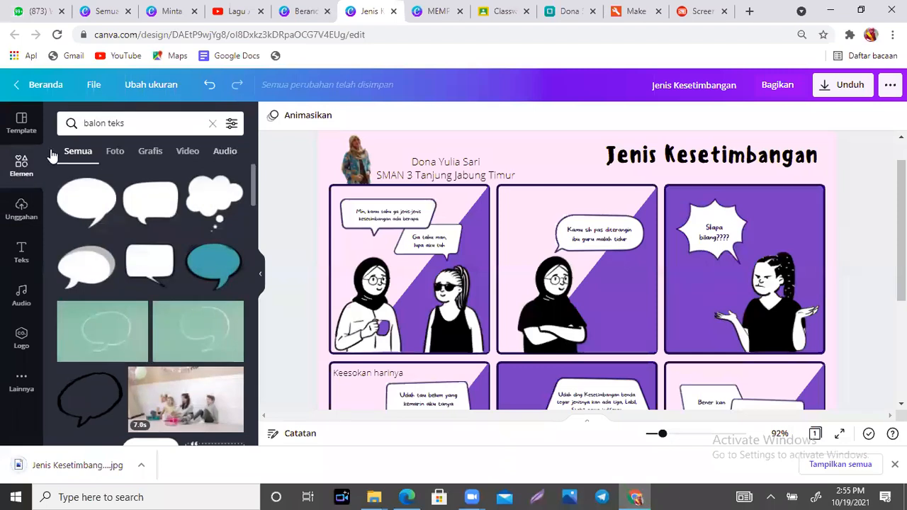
{"action": "left_click", "coordinate": [22, 122]}
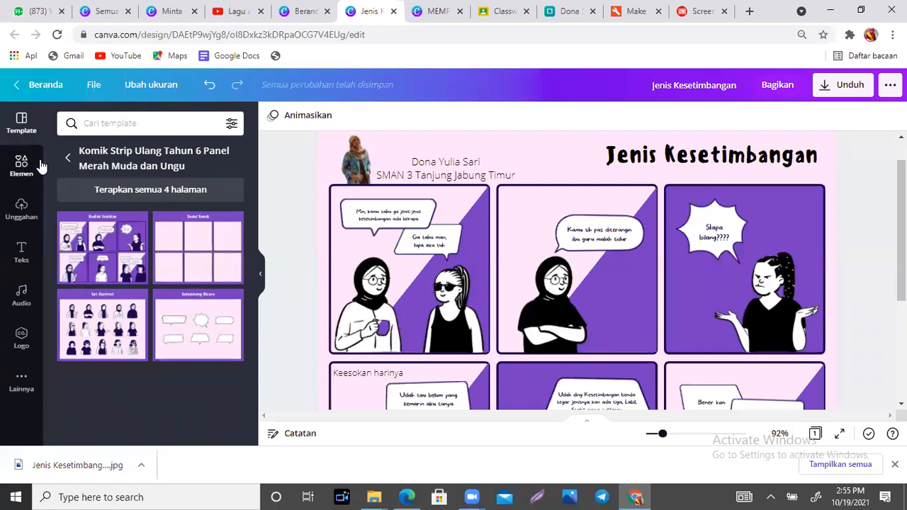
{"action": "left_click", "coordinate": [68, 157]}
{"action": "left_click_drag", "start_coordinate": [254, 209], "coordinate": [254, 278]}
{"action": "scroll", "coordinate": [586, 354], "scroll_direction": "down", "scroll_amount": 3}
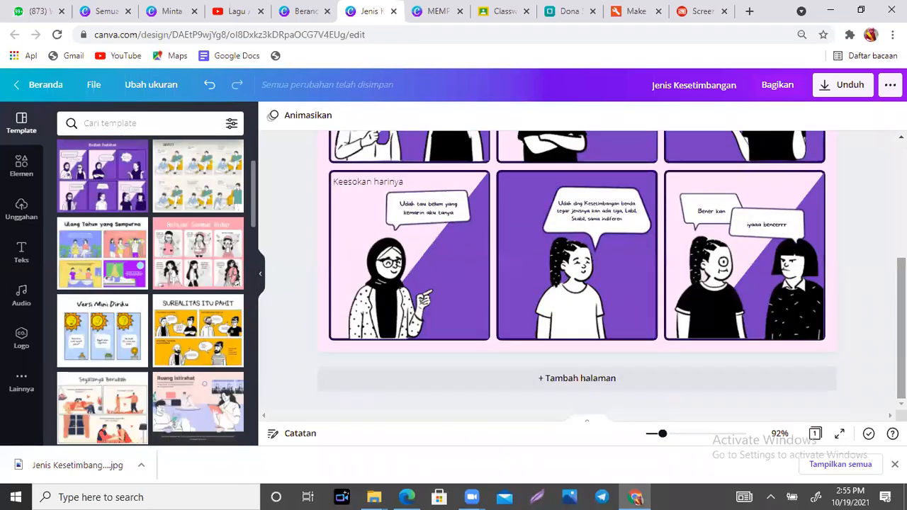
{"action": "left_click", "coordinate": [587, 379]}
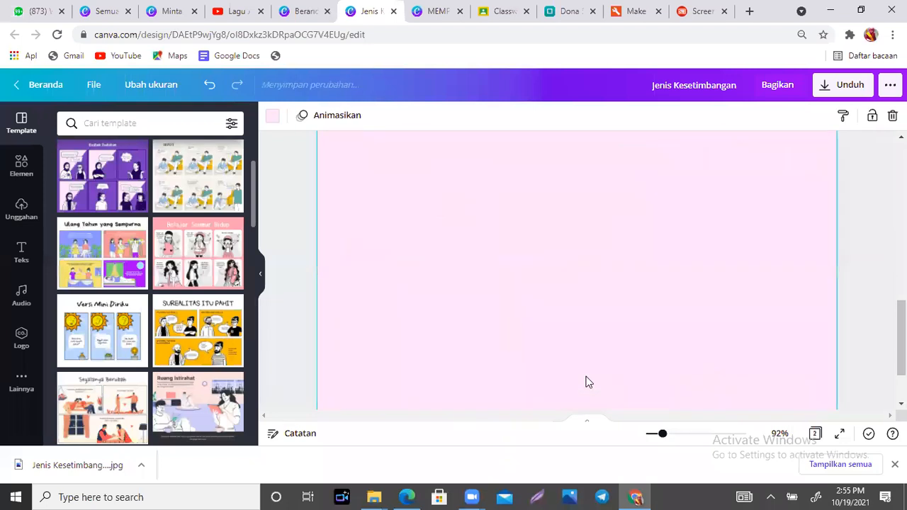
{"action": "left_click", "coordinate": [24, 173]}
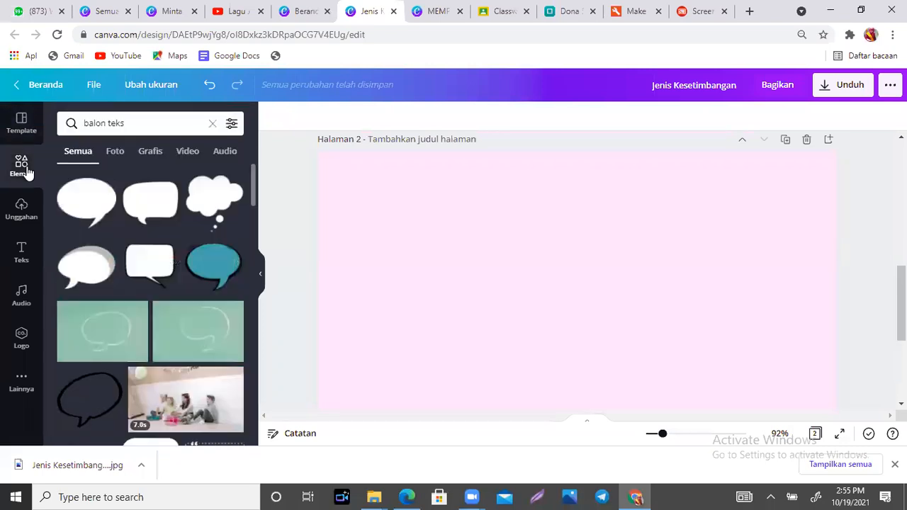
{"action": "left_click", "coordinate": [211, 125]}
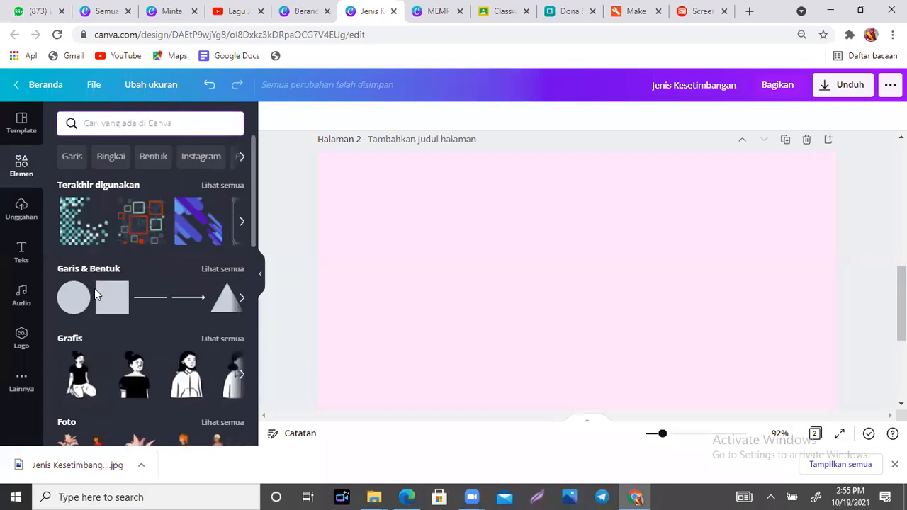
- Add a dark purple square panel at page 2's top-left with a level copy beside it
{"action": "left_click", "coordinate": [109, 301]}
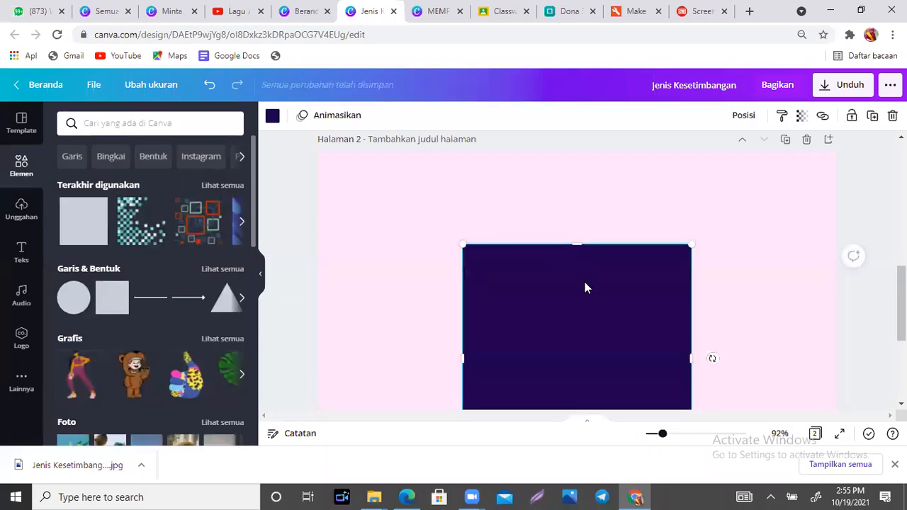
{"action": "mouse_move", "coordinate": [447, 244]}
{"action": "left_mouse_down"}
{"action": "mouse_move", "coordinate": [419, 229]}
{"action": "mouse_move", "coordinate": [436, 223]}
{"action": "mouse_move", "coordinate": [438, 231]}
{"action": "left_mouse_up"}
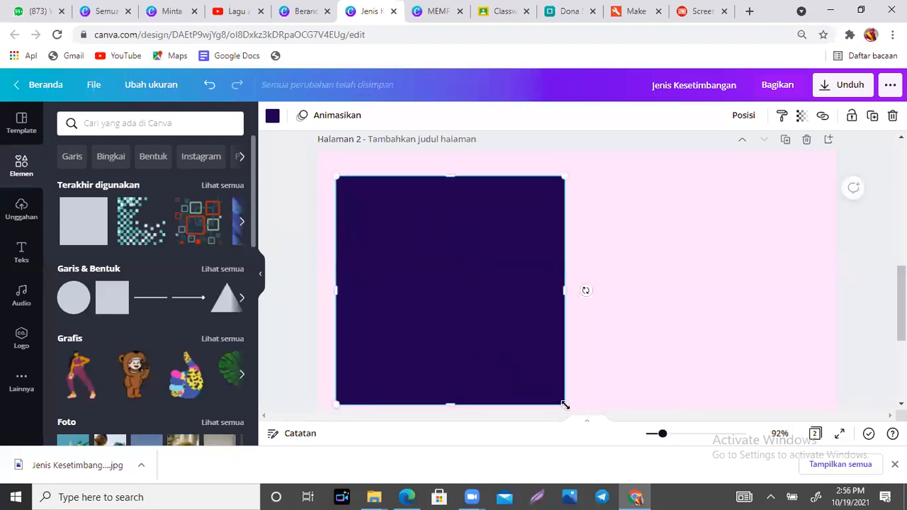
{"action": "left_click_drag", "start_coordinate": [566, 406], "coordinate": [478, 332]}
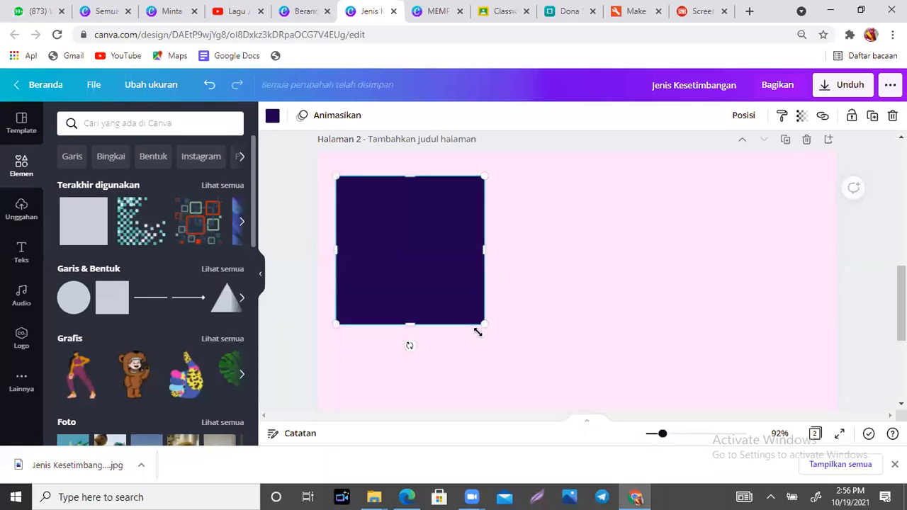
{"action": "key", "text": "ctrl+d"}
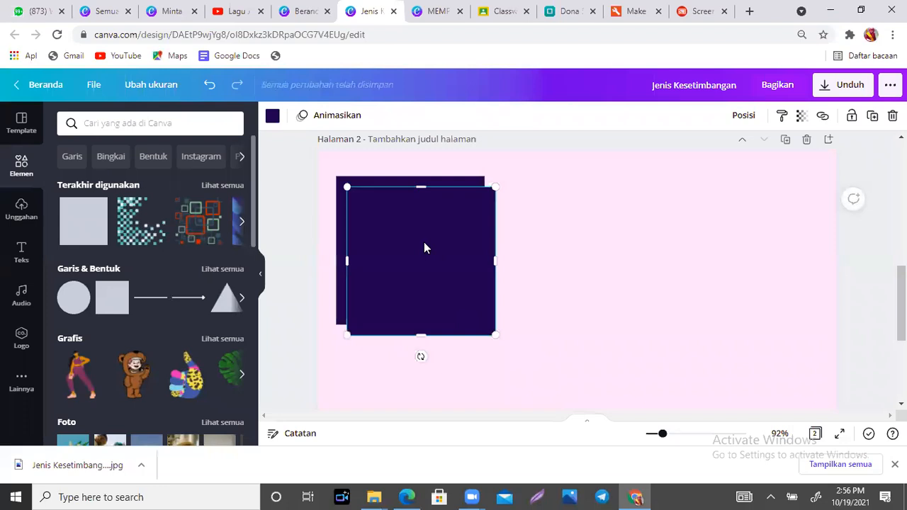
{"action": "left_click_drag", "start_coordinate": [452, 241], "coordinate": [616, 225]}
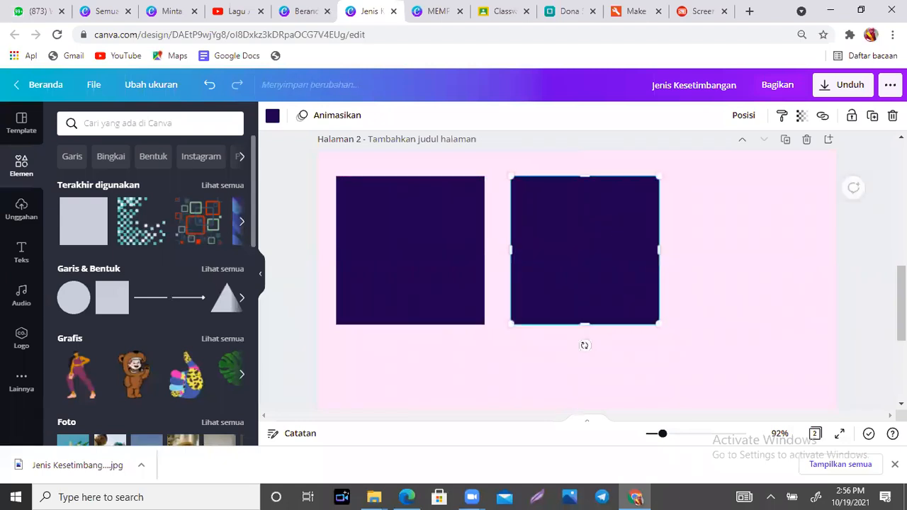
{"action": "scroll", "coordinate": [585, 345], "scroll_direction": "up", "scroll_amount": 3}
{"action": "scroll", "coordinate": [577, 269], "scroll_direction": "up", "scroll_amount": 2}
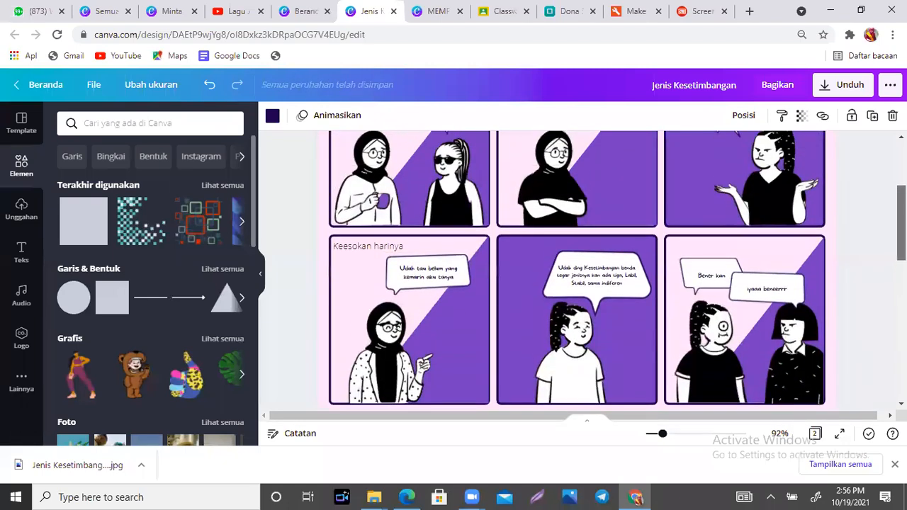
{"action": "scroll", "coordinate": [577, 269], "scroll_direction": "down", "scroll_amount": 8}
{"action": "scroll", "coordinate": [583, 261], "scroll_direction": "up", "scroll_amount": 5}
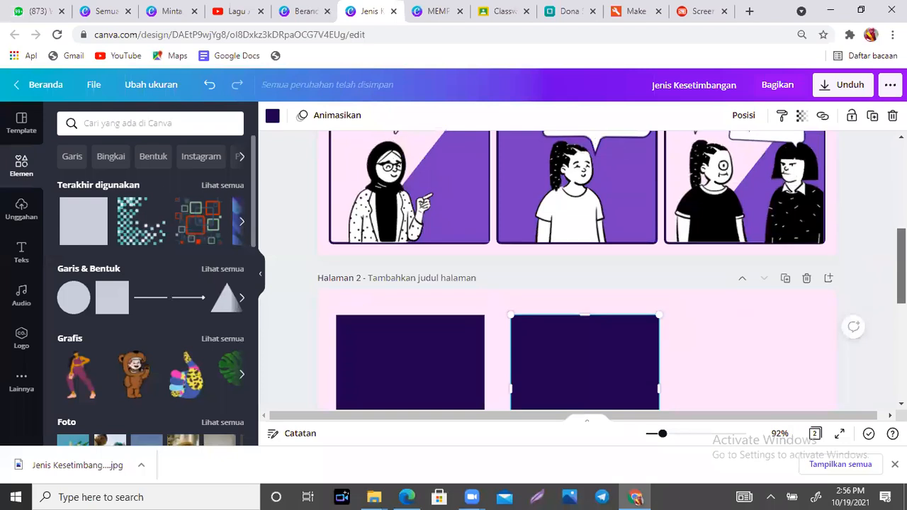
{"action": "scroll", "coordinate": [584, 357], "scroll_direction": "down", "scroll_amount": 4}
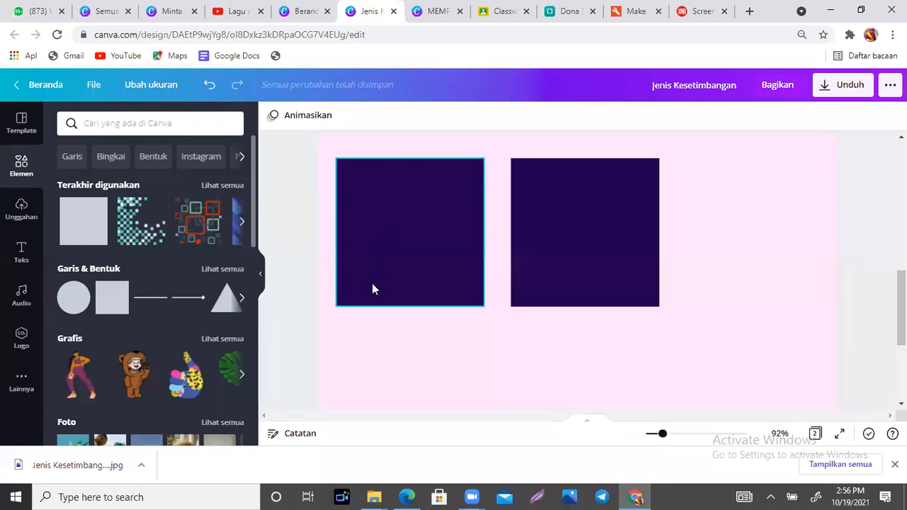
{"action": "left_click_drag", "start_coordinate": [373, 291], "coordinate": [371, 322]}
{"action": "left_click_drag", "start_coordinate": [591, 242], "coordinate": [591, 278]}
- Add a third square on the right and even the spacing across the row
{"action": "key", "text": "ctrl+d"}
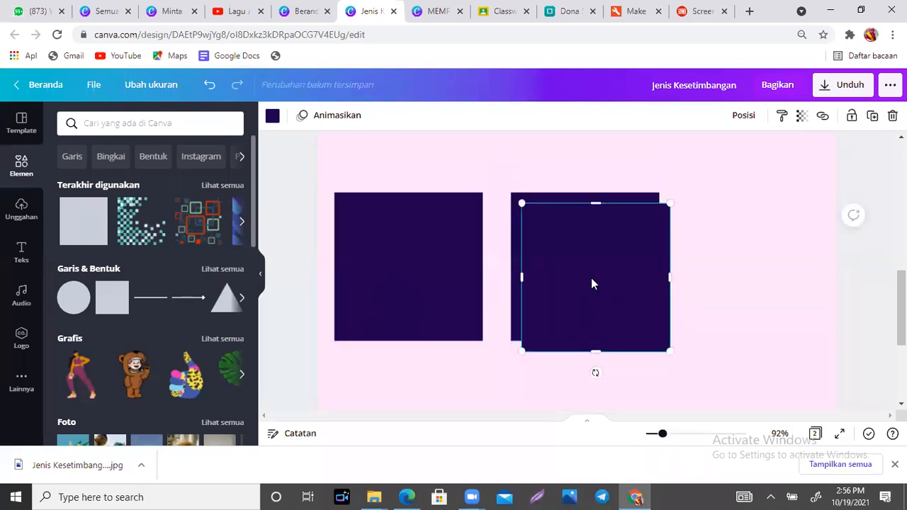
{"action": "left_click_drag", "start_coordinate": [555, 274], "coordinate": [699, 257]}
{"action": "left_click", "coordinate": [546, 290]}
{"action": "left_click_drag", "start_coordinate": [551, 290], "coordinate": [544, 284]}
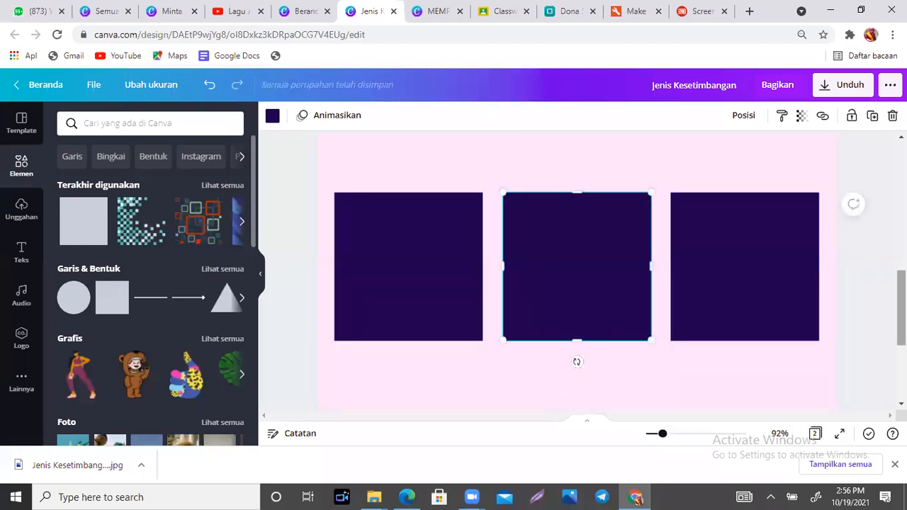
{"action": "scroll", "coordinate": [544, 284], "scroll_direction": "down", "scroll_amount": 3}
{"action": "scroll", "coordinate": [544, 283], "scroll_direction": "up", "scroll_amount": 3}
{"action": "left_click", "coordinate": [292, 280]}
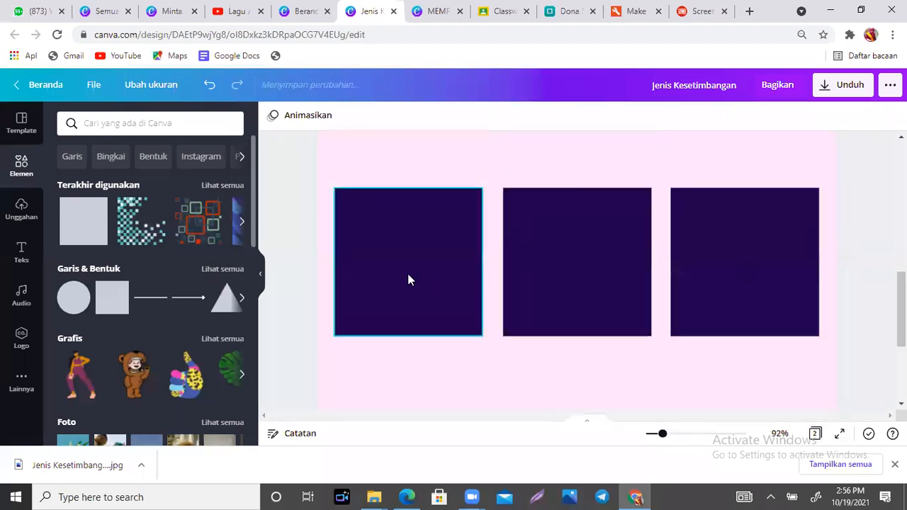
{"action": "left_click", "coordinate": [430, 408]}
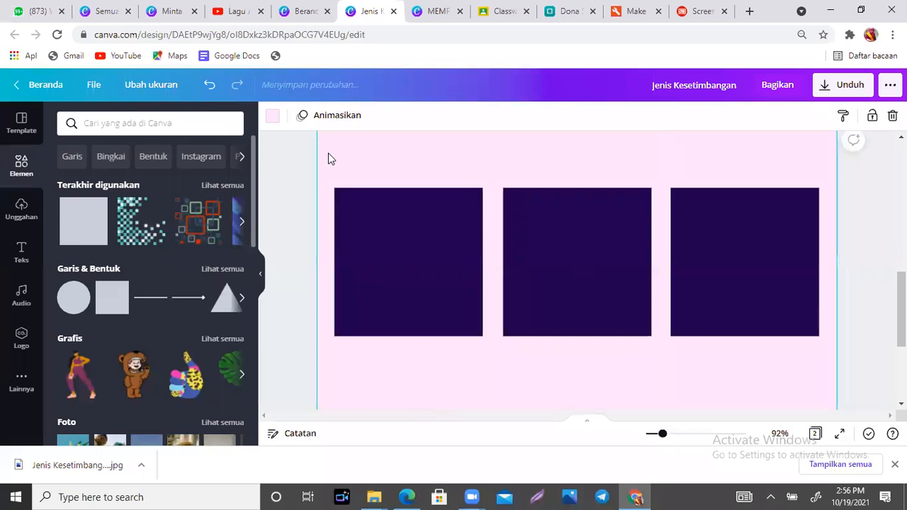
- Duplicate the row of three squares and move the copies directly beneath it
{"action": "left_click_drag", "start_coordinate": [626, 290], "coordinate": [828, 353]}
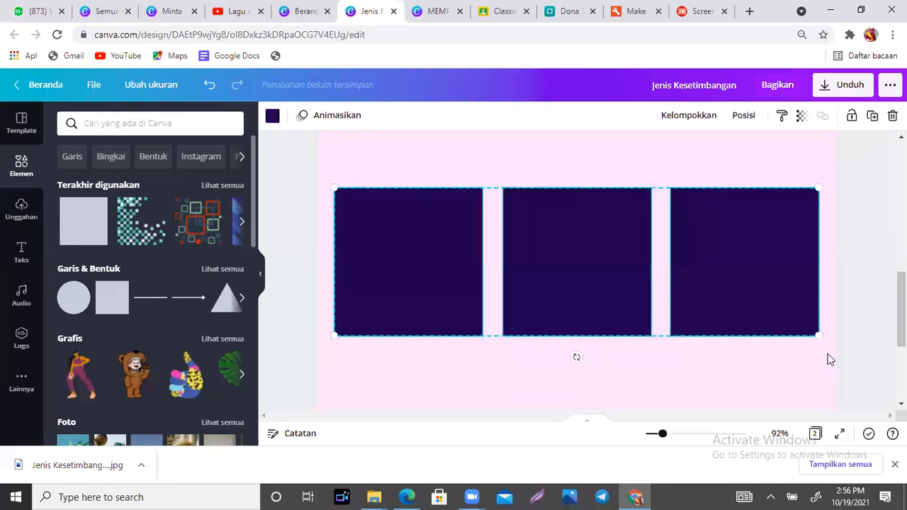
{"action": "key", "text": "ctrl+d"}
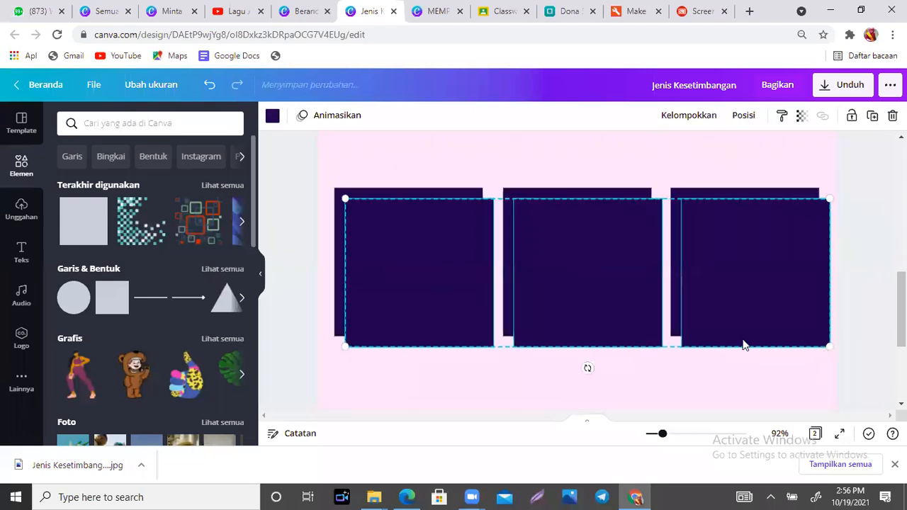
{"action": "scroll", "coordinate": [716, 223], "scroll_direction": "down", "scroll_amount": 2}
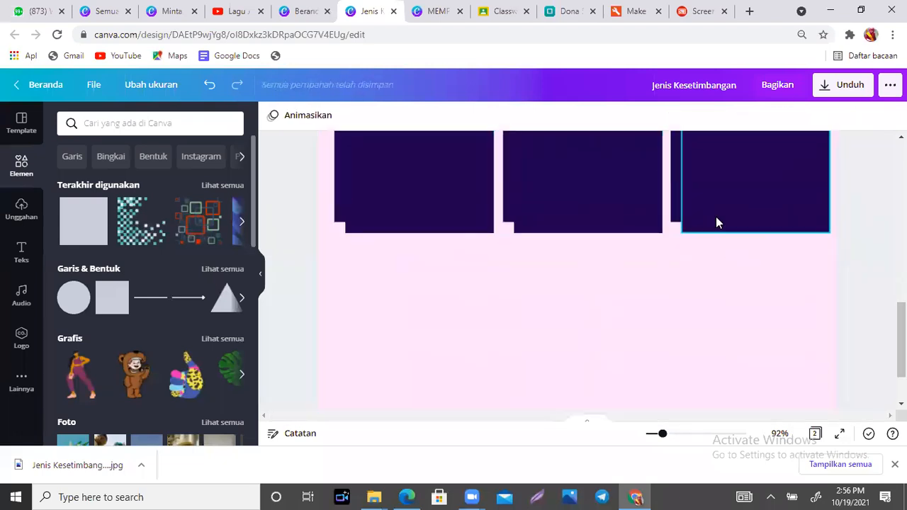
{"action": "scroll", "coordinate": [418, 278], "scroll_direction": "up", "scroll_amount": 2}
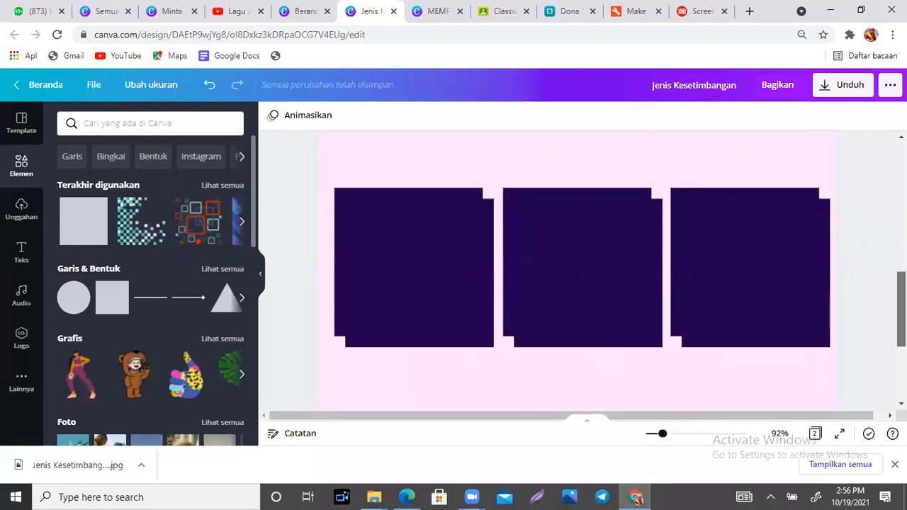
{"action": "left_click", "coordinate": [552, 256]}
{"action": "left_click", "coordinate": [422, 265], "text": "shift"}
{"action": "left_click", "coordinate": [698, 255], "text": "shift"}
{"action": "left_click_drag", "start_coordinate": [698, 255], "coordinate": [688, 402]}
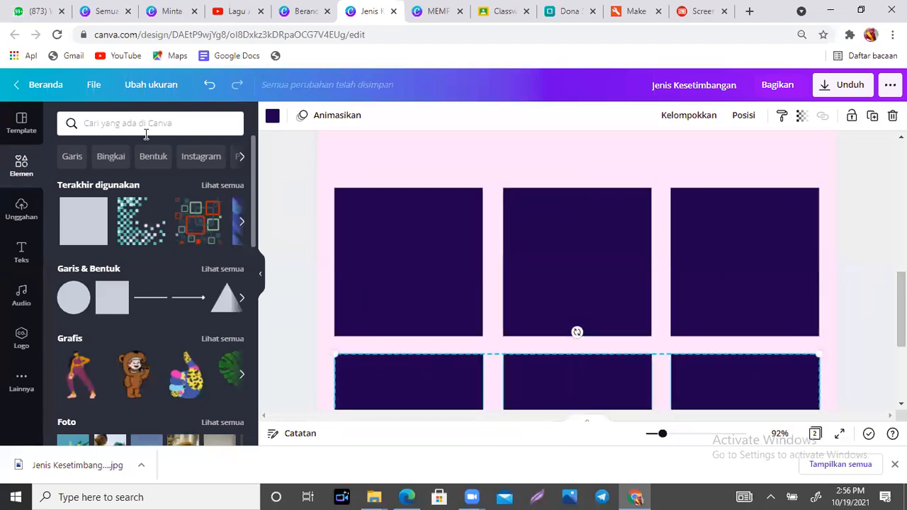
{"action": "left_click", "coordinate": [21, 177]}
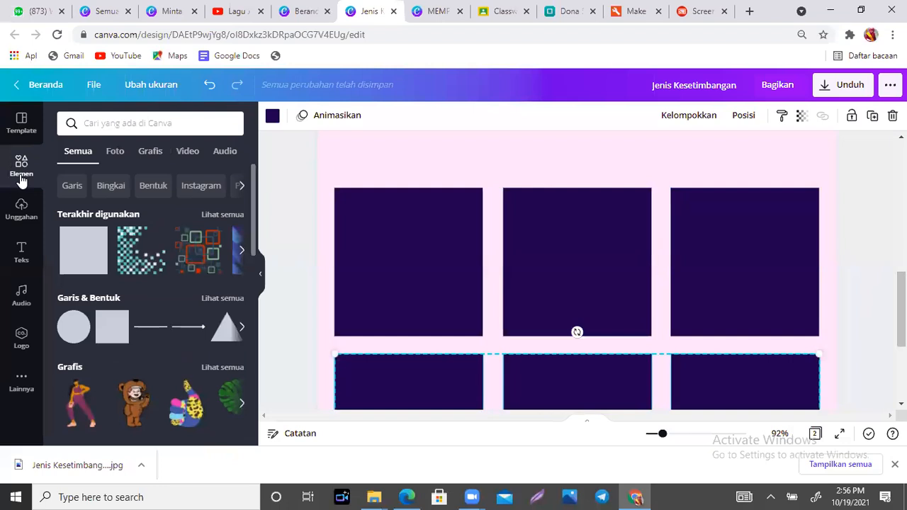
{"action": "left_click", "coordinate": [158, 125]}
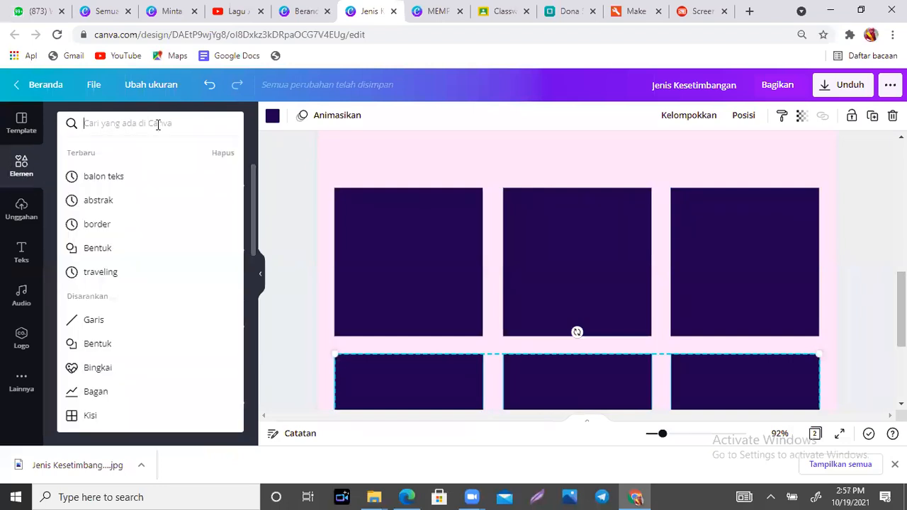
- Search elements for 'muslimah', filter to Grafis, and drop the hijab girl onto panel 1
{"action": "type", "text": "muslimah"}
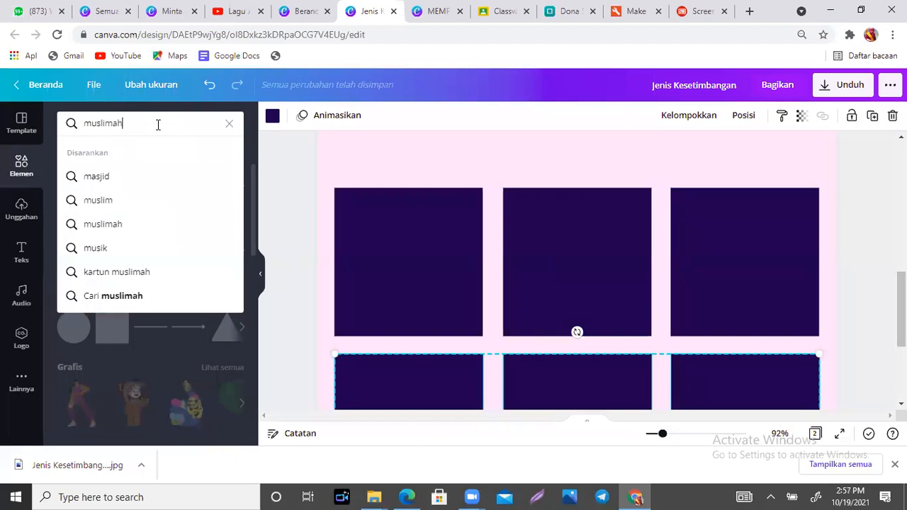
{"action": "key", "text": "Return"}
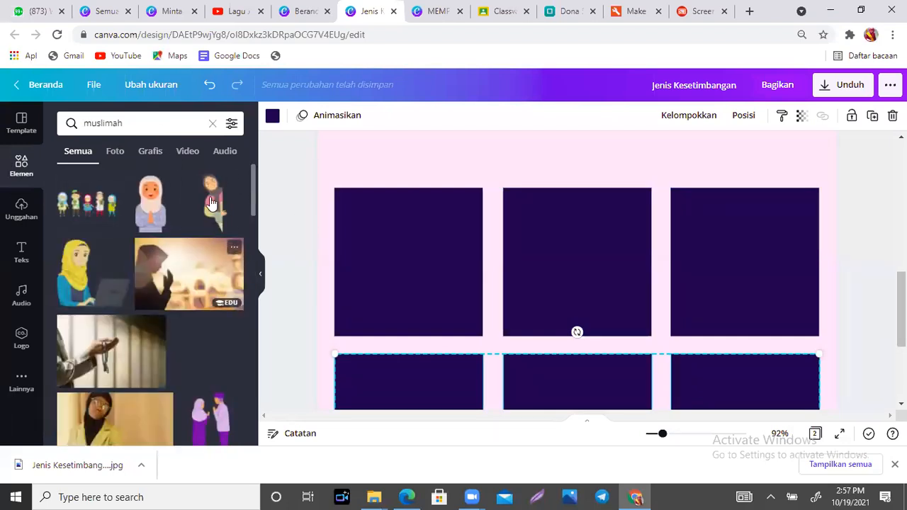
{"action": "left_click_drag", "start_coordinate": [252, 175], "coordinate": [252, 309]}
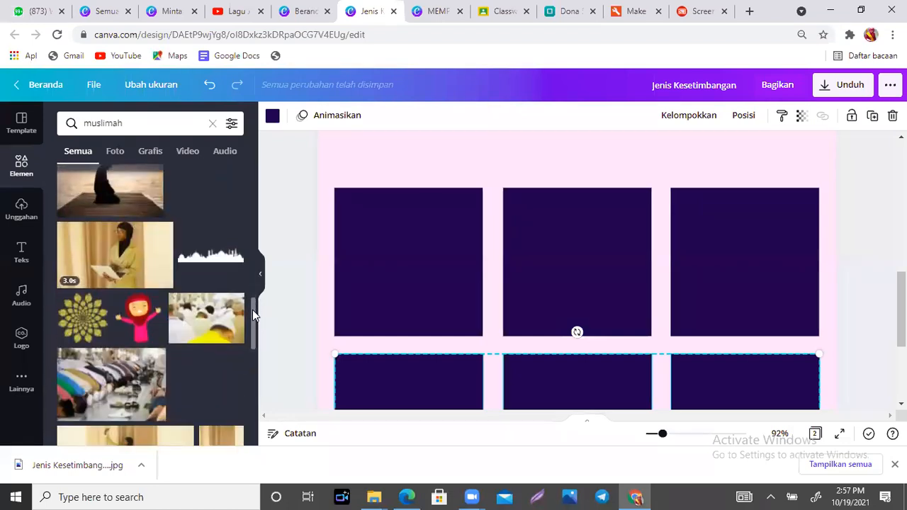
{"action": "left_click", "coordinate": [150, 157]}
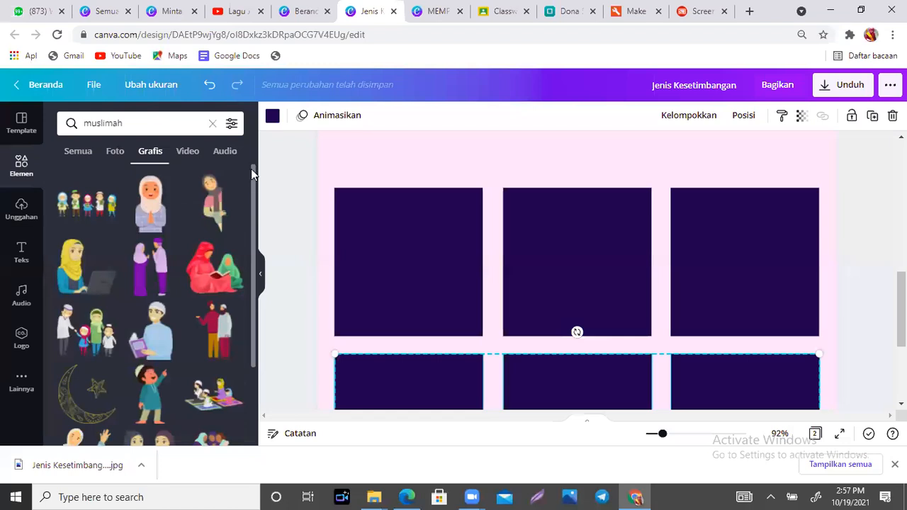
{"action": "left_click_drag", "start_coordinate": [253, 170], "coordinate": [256, 421]}
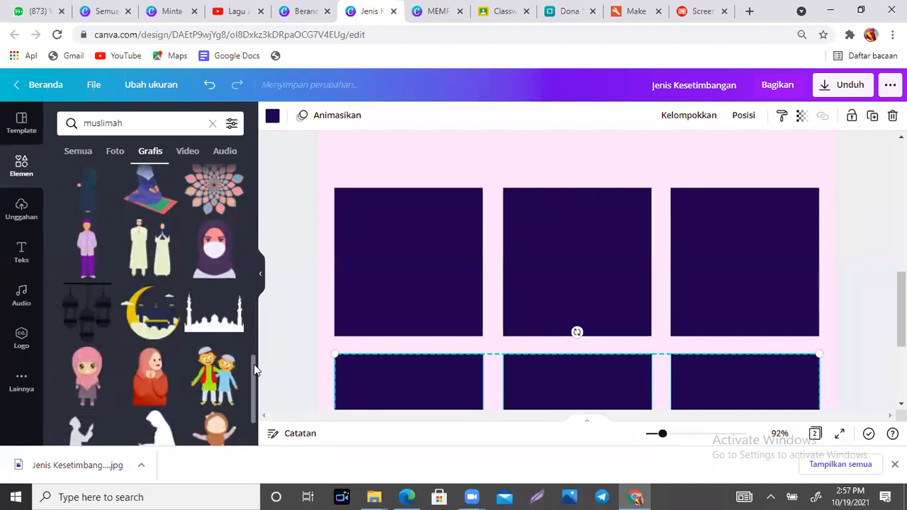
{"action": "scroll", "coordinate": [255, 383], "scroll_direction": "down", "scroll_amount": 4}
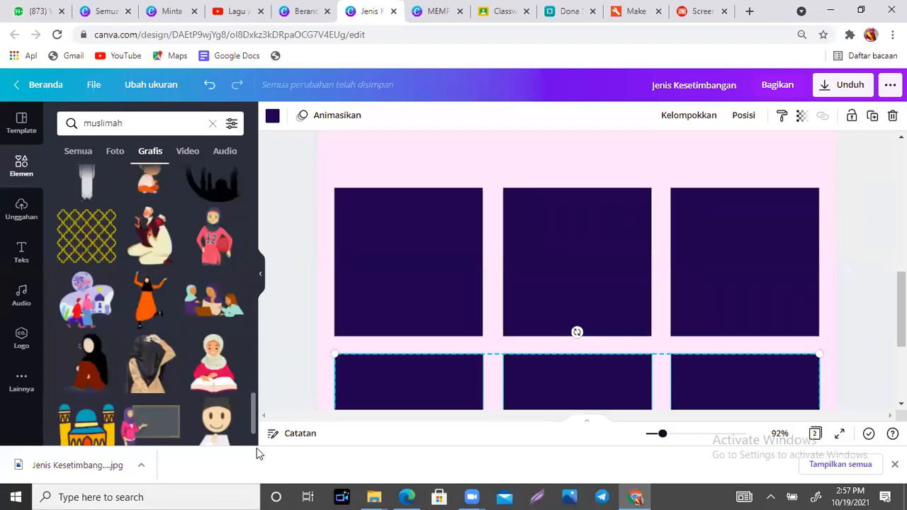
{"action": "left_click_drag", "start_coordinate": [252, 410], "coordinate": [254, 441]}
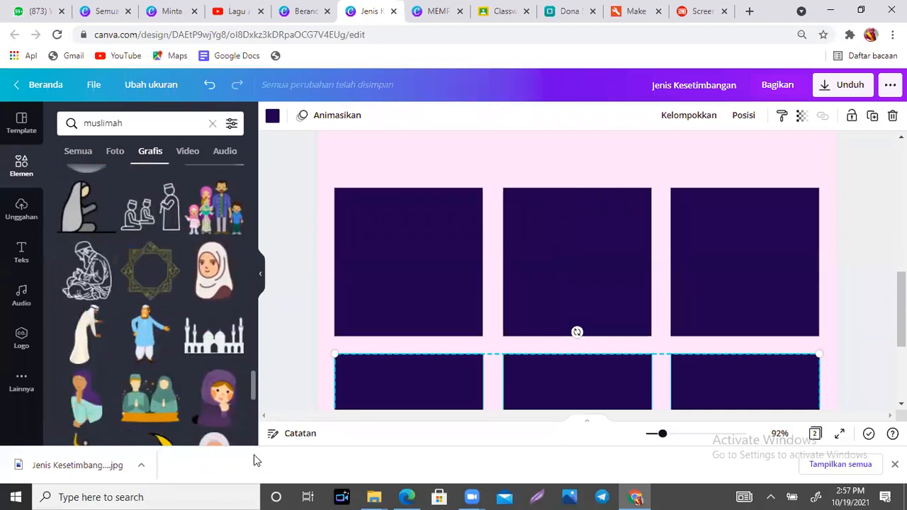
{"action": "left_click_drag", "start_coordinate": [254, 388], "coordinate": [252, 396]}
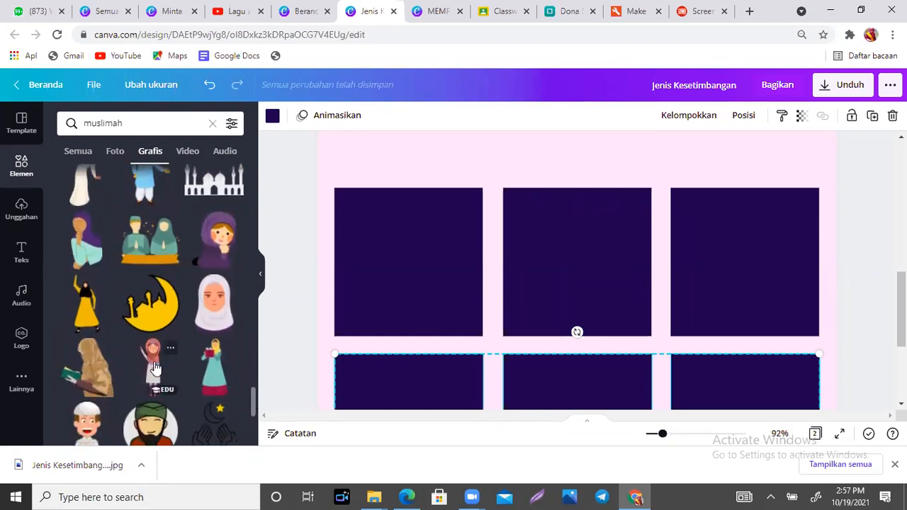
{"action": "left_click_drag", "start_coordinate": [154, 365], "coordinate": [382, 288]}
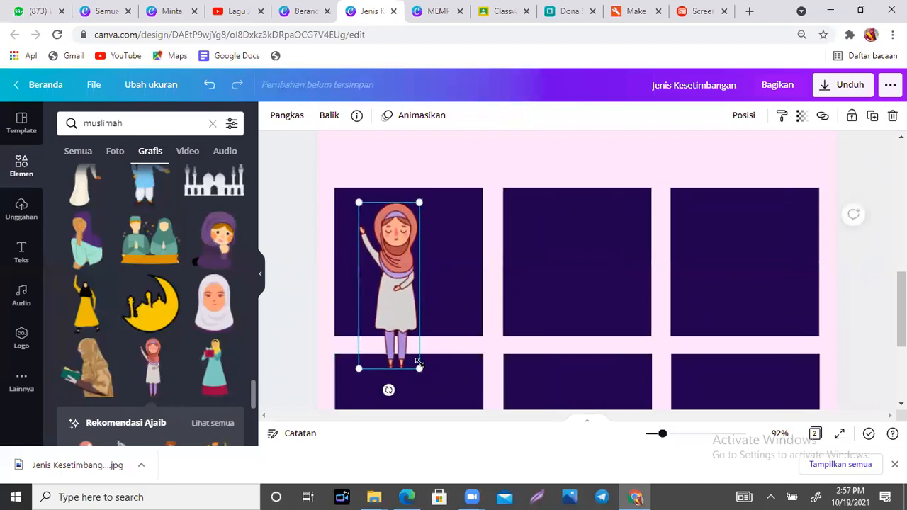
- Size the hijab girl into the left side of panel 1, then browse recommended graphics
{"action": "left_click_drag", "start_coordinate": [416, 364], "coordinate": [360, 297]}
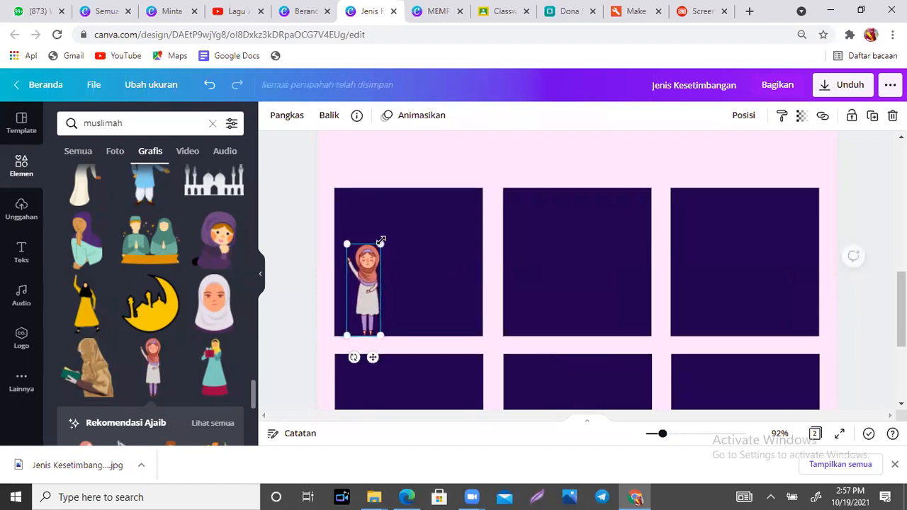
{"action": "left_click_drag", "start_coordinate": [410, 221], "coordinate": [432, 229]}
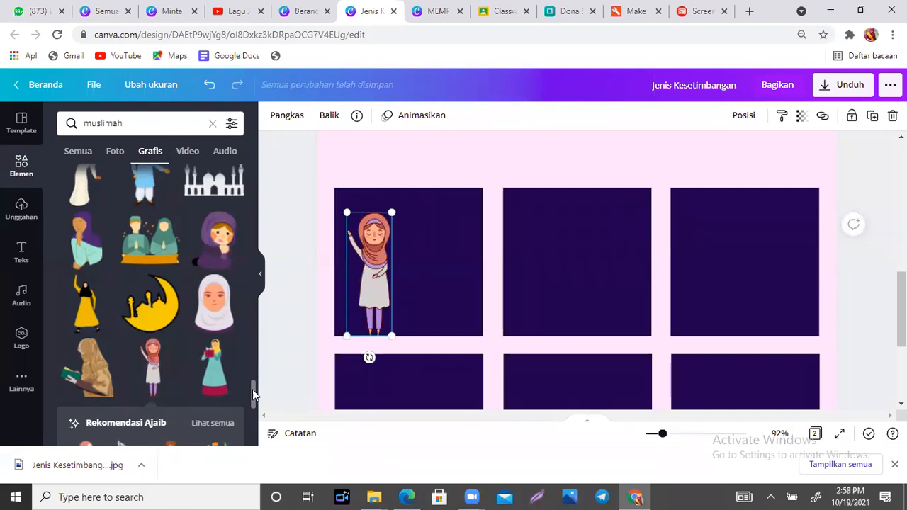
{"action": "left_click_drag", "start_coordinate": [253, 407], "coordinate": [252, 419]}
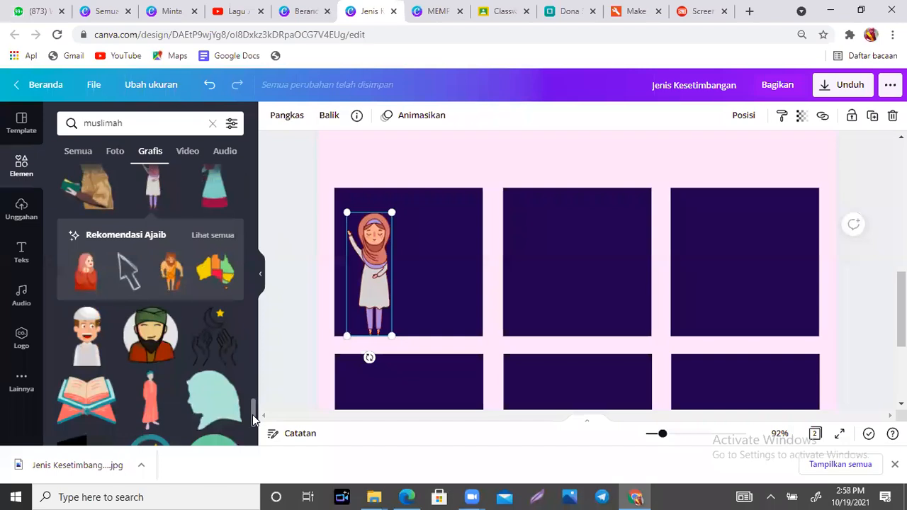
{"action": "left_click", "coordinate": [220, 236]}
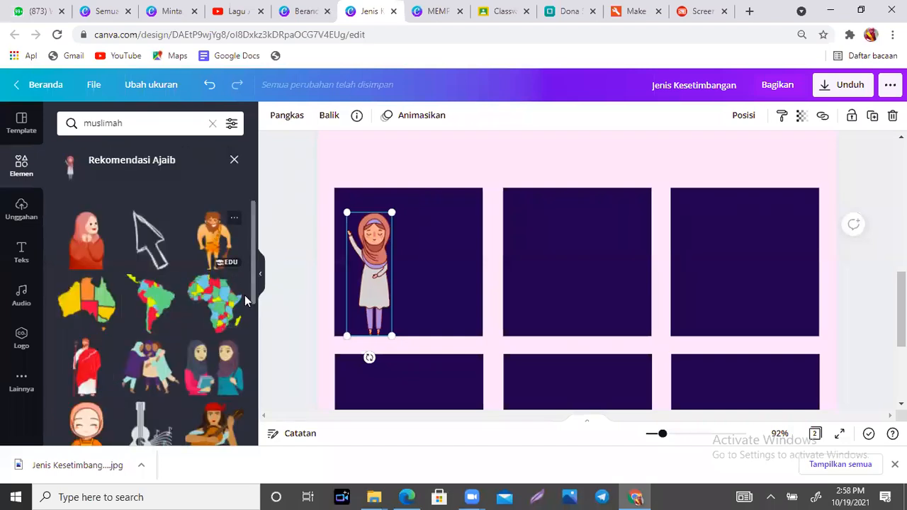
{"action": "left_click_drag", "start_coordinate": [255, 261], "coordinate": [258, 413]}
{"action": "scroll", "coordinate": [239, 240], "scroll_direction": "up", "scroll_amount": 5}
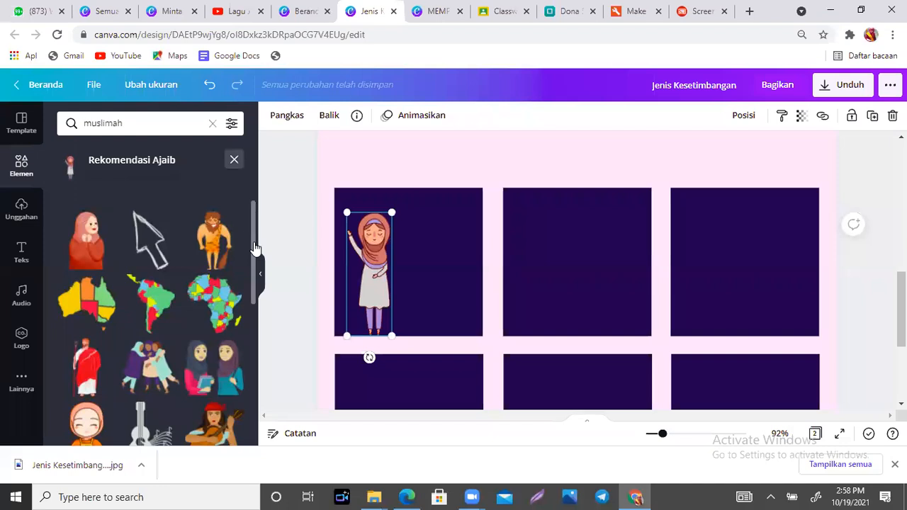
{"action": "left_click", "coordinate": [233, 159]}
{"action": "left_click_drag", "start_coordinate": [143, 122], "coordinate": [68, 125]}
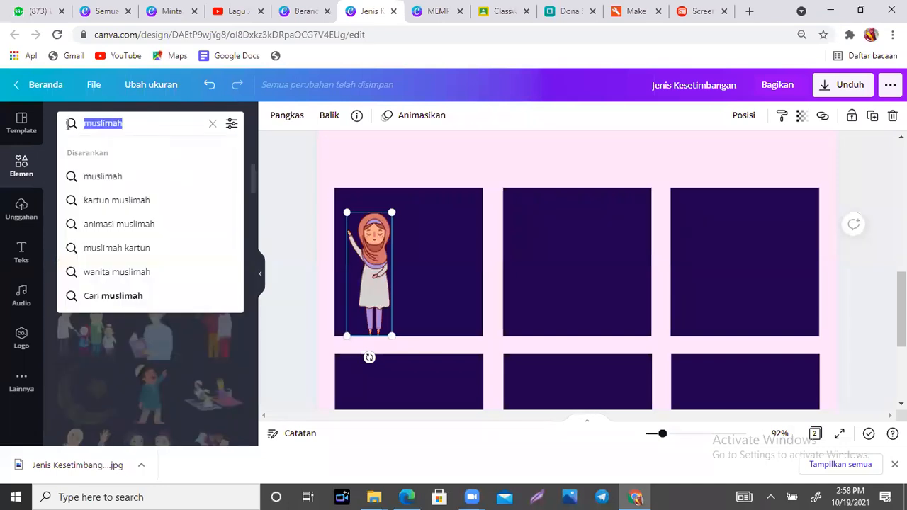
- Search graphics for 'siswa' and scroll through the student results
{"action": "type", "text": "siswa"}
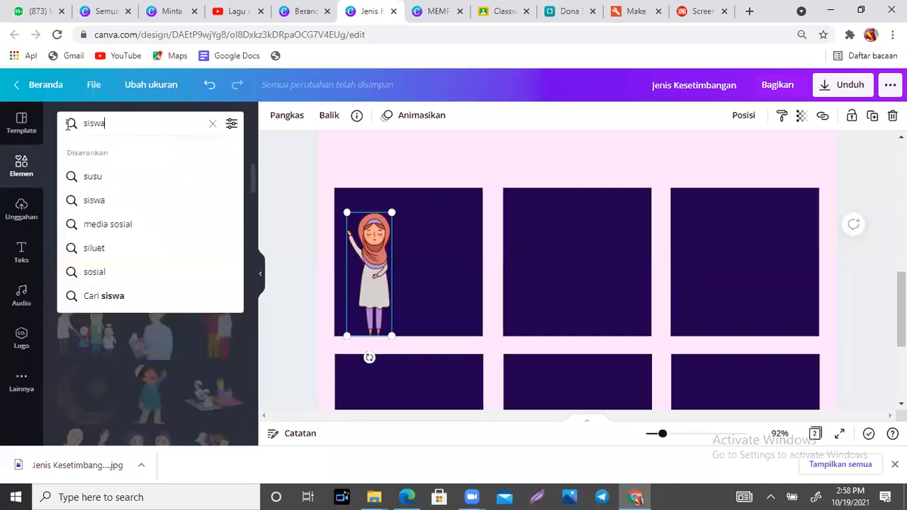
{"action": "key", "text": "Return"}
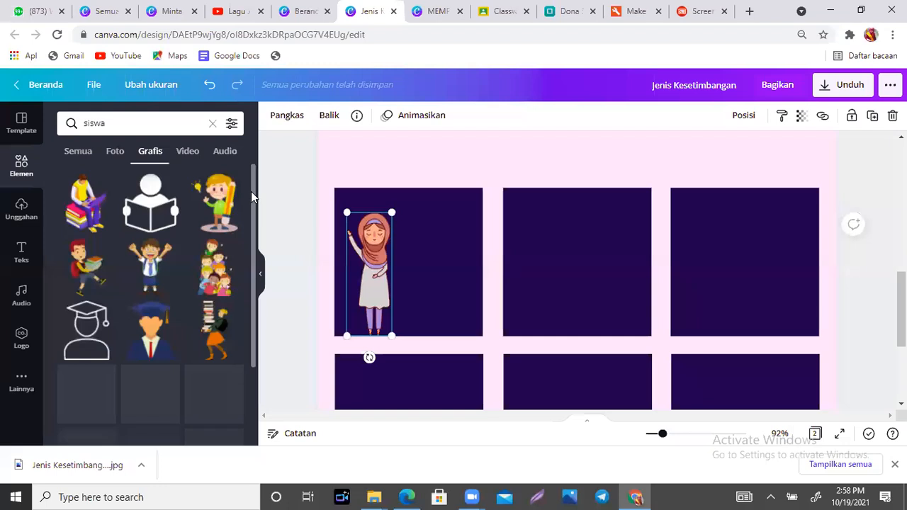
{"action": "left_click_drag", "start_coordinate": [254, 212], "coordinate": [255, 318]}
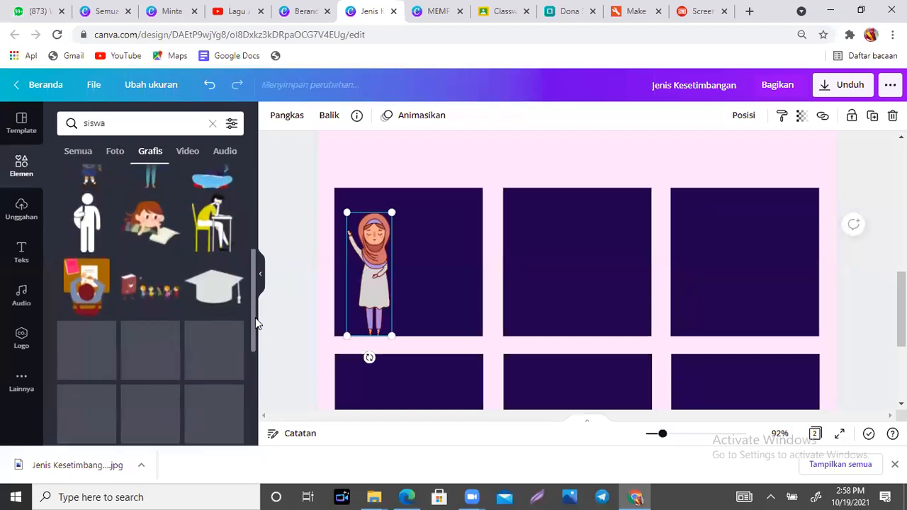
{"action": "left_click_drag", "start_coordinate": [253, 280], "coordinate": [251, 322]}
- Add the student-at-computer graphic, resize it and place it in panel 1 beside the hijab girl
{"action": "left_click", "coordinate": [151, 244]}
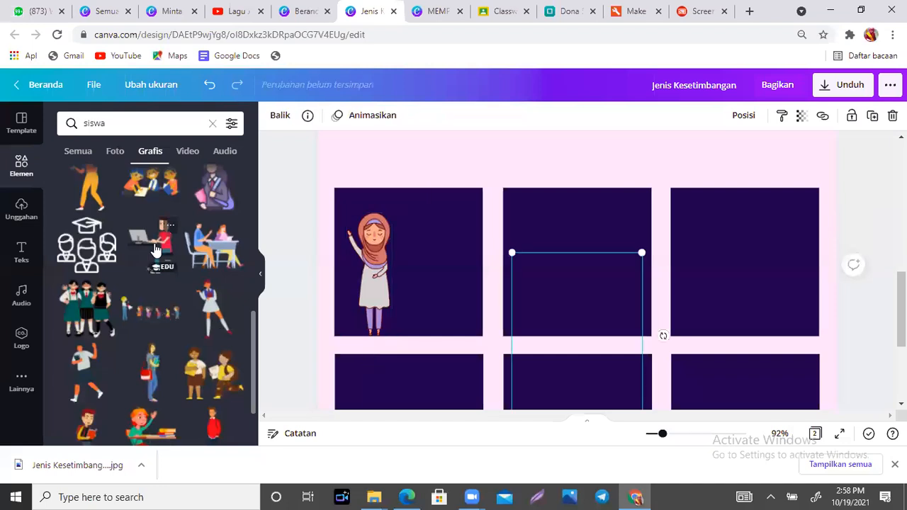
{"action": "left_click_drag", "start_coordinate": [641, 254], "coordinate": [524, 335]}
{"action": "left_click_drag", "start_coordinate": [538, 393], "coordinate": [451, 303]}
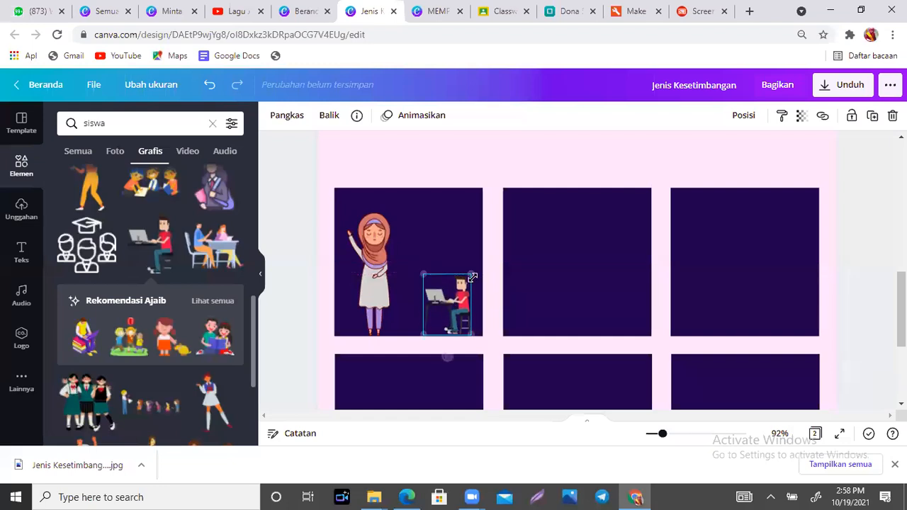
{"action": "left_click_drag", "start_coordinate": [494, 247], "coordinate": [506, 231]}
{"action": "left_click_drag", "start_coordinate": [473, 266], "coordinate": [442, 265]}
{"action": "left_click", "coordinate": [375, 269]}
- Crop away the bottom of the student-at-computer graphic with Pangkas
{"action": "left_click", "coordinate": [453, 281]}
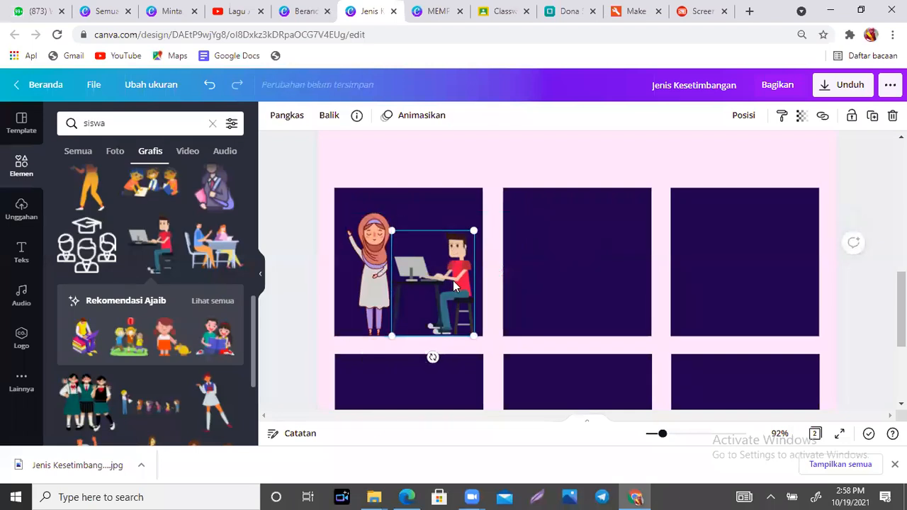
{"action": "left_click", "coordinate": [293, 124]}
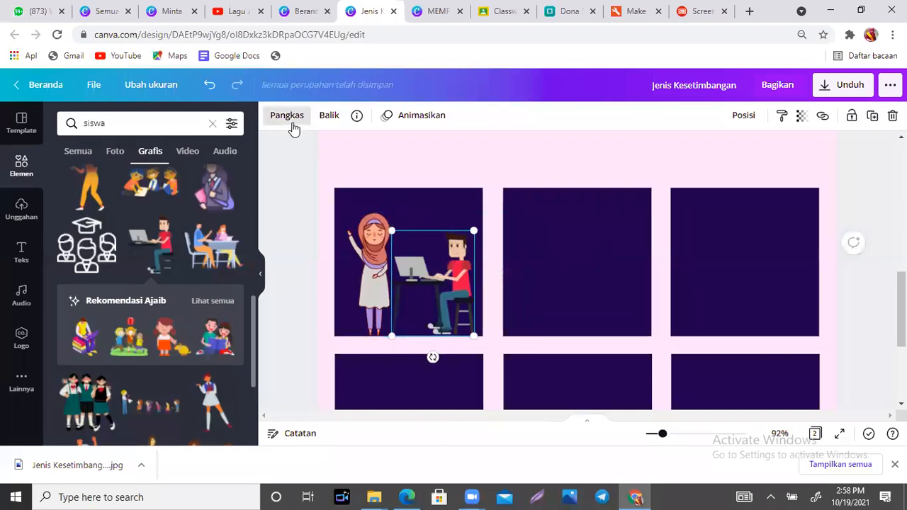
{"action": "left_click_drag", "start_coordinate": [472, 335], "coordinate": [451, 323]}
{"action": "left_click", "coordinate": [535, 305]}
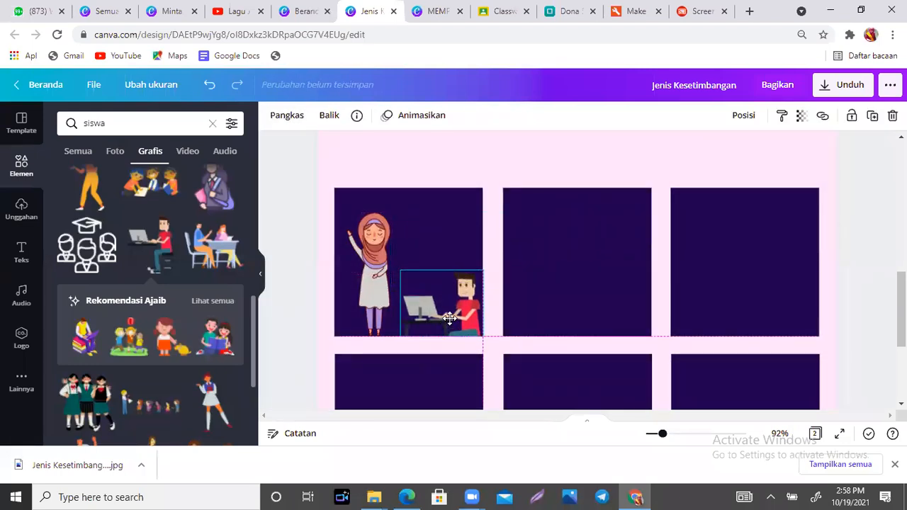
{"action": "left_click", "coordinate": [557, 270]}
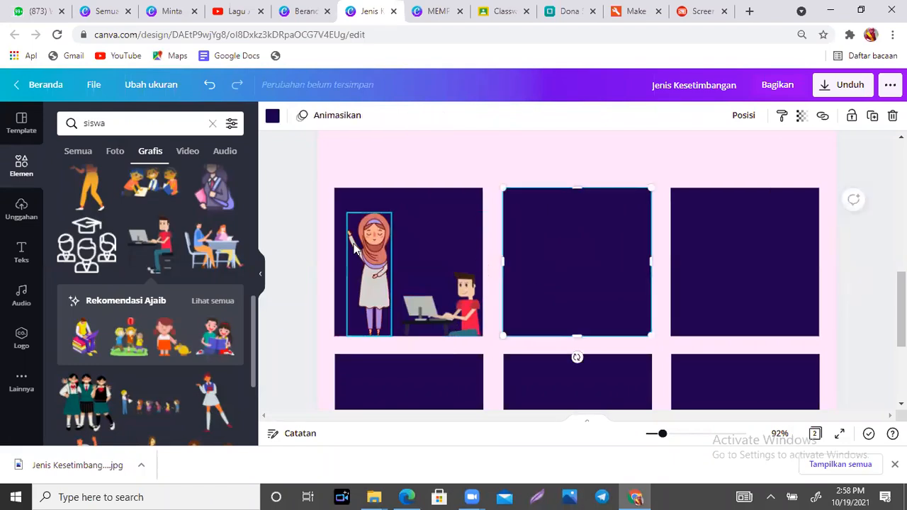
{"action": "left_click", "coordinate": [79, 124]}
- Search 'papan tulis' and place the first whiteboard graphic, shrunk, in panel 1 above the student
{"action": "type", "text": "papan tulis"}
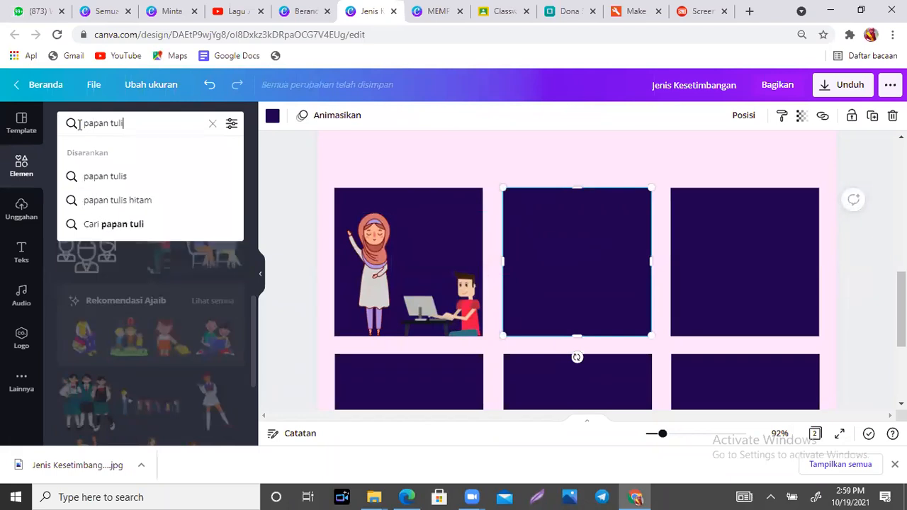
{"action": "key", "text": "Return"}
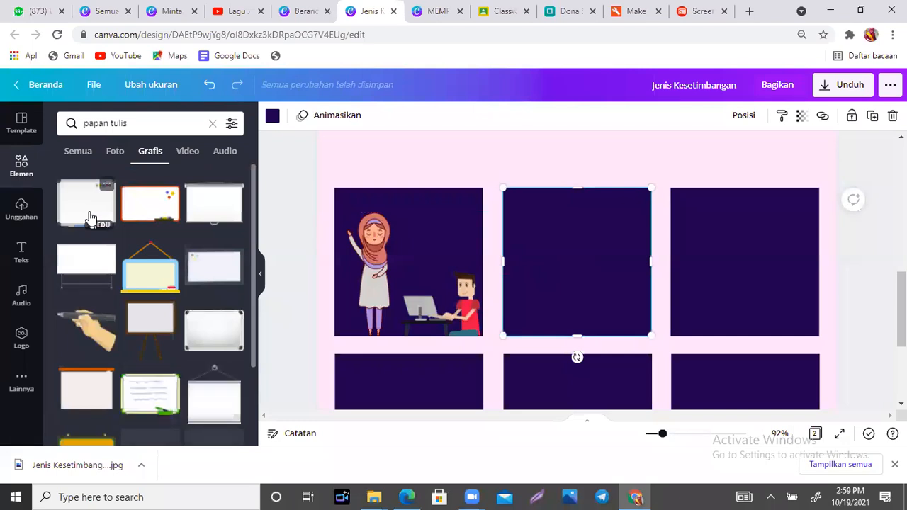
{"action": "left_click", "coordinate": [90, 217]}
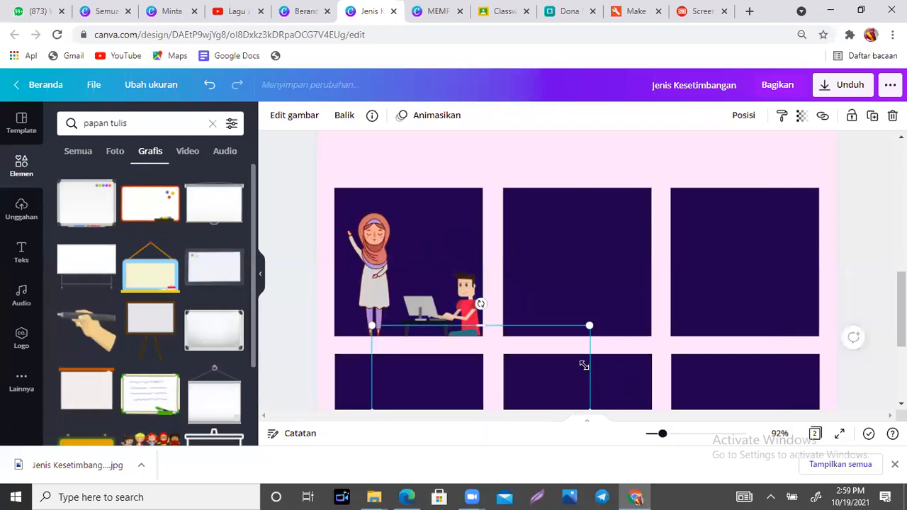
{"action": "left_click", "coordinate": [397, 217]}
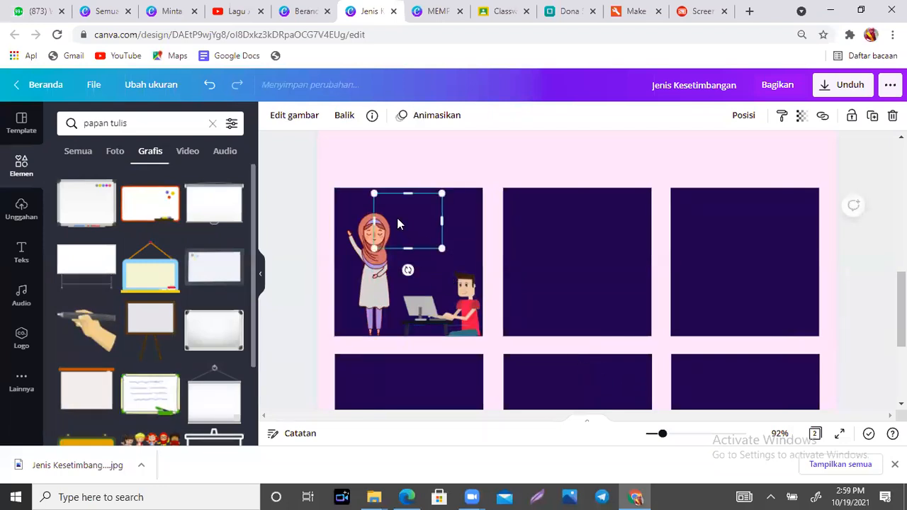
{"action": "left_click_drag", "start_coordinate": [401, 219], "coordinate": [425, 231]}
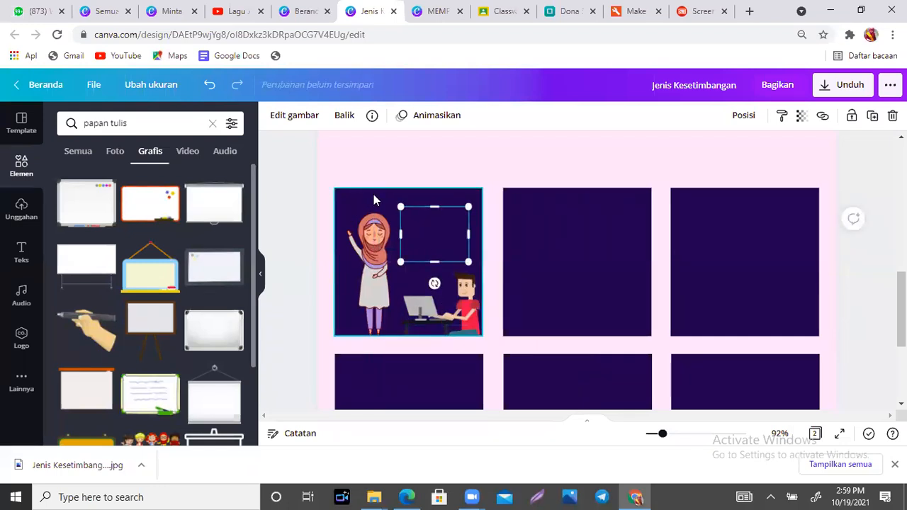